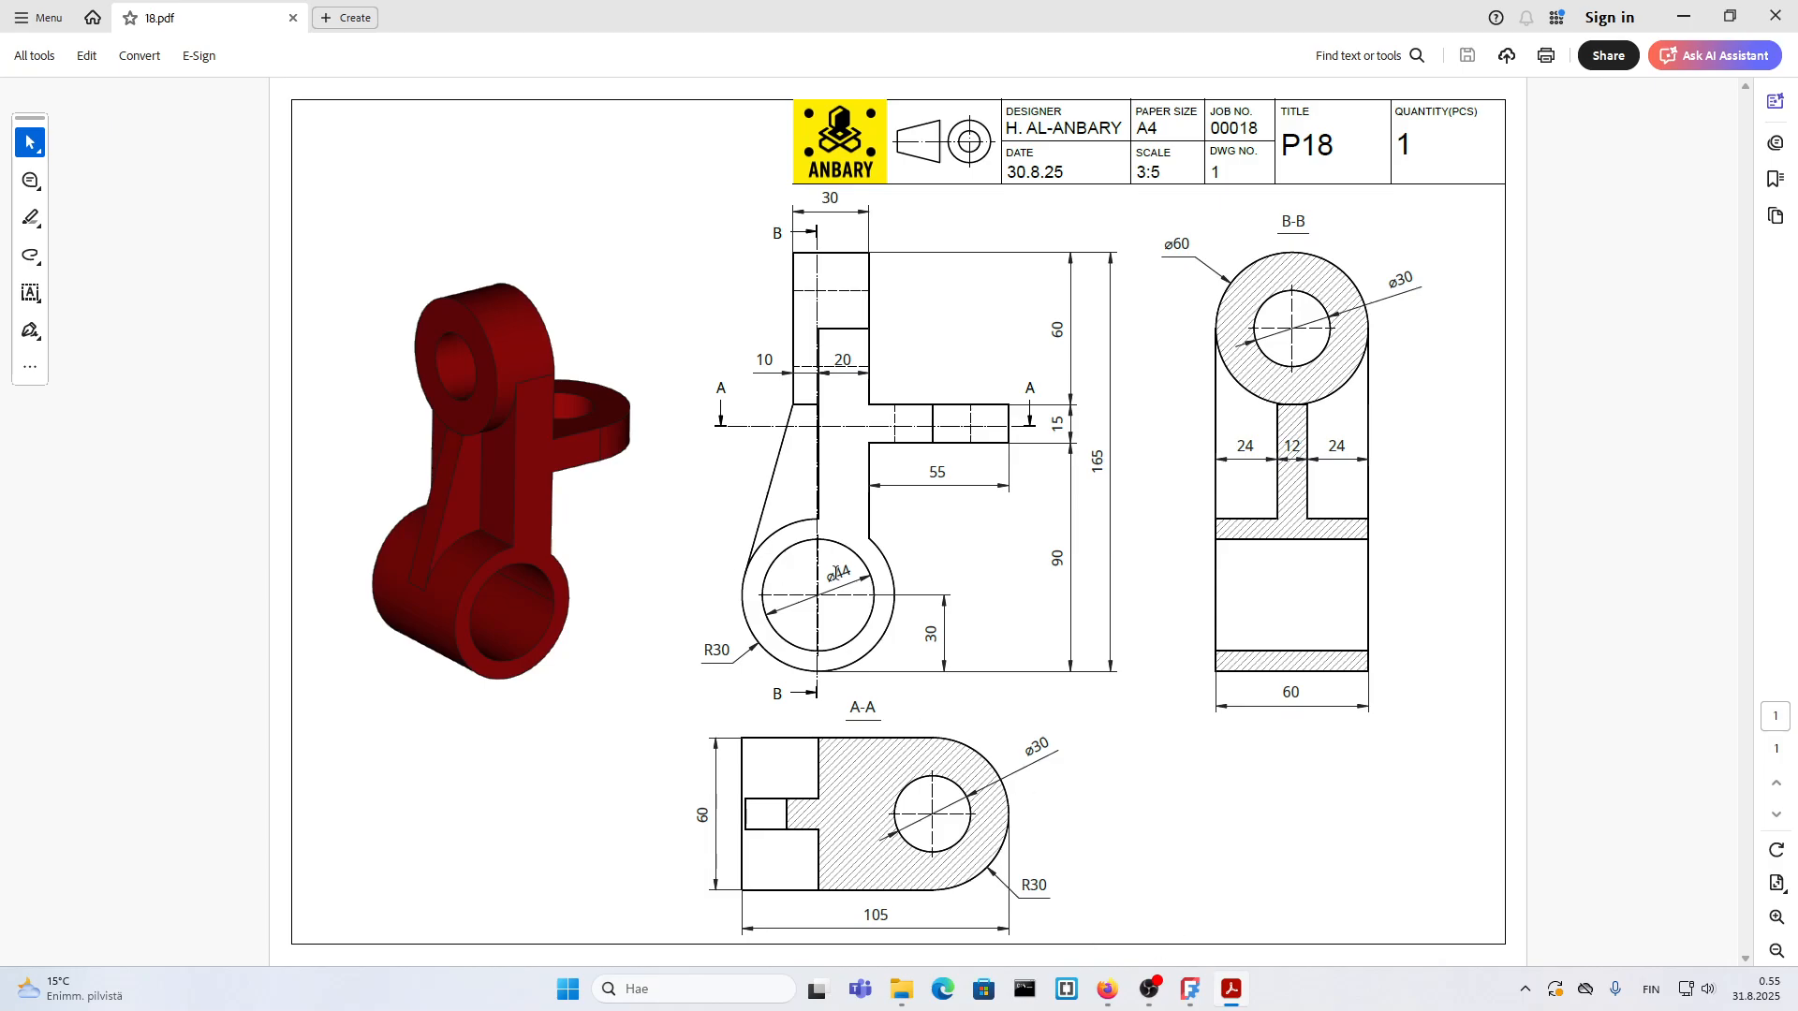
Step: Switch to FreeCAD and create a new empty document
click(1190, 990)
click(17, 32)
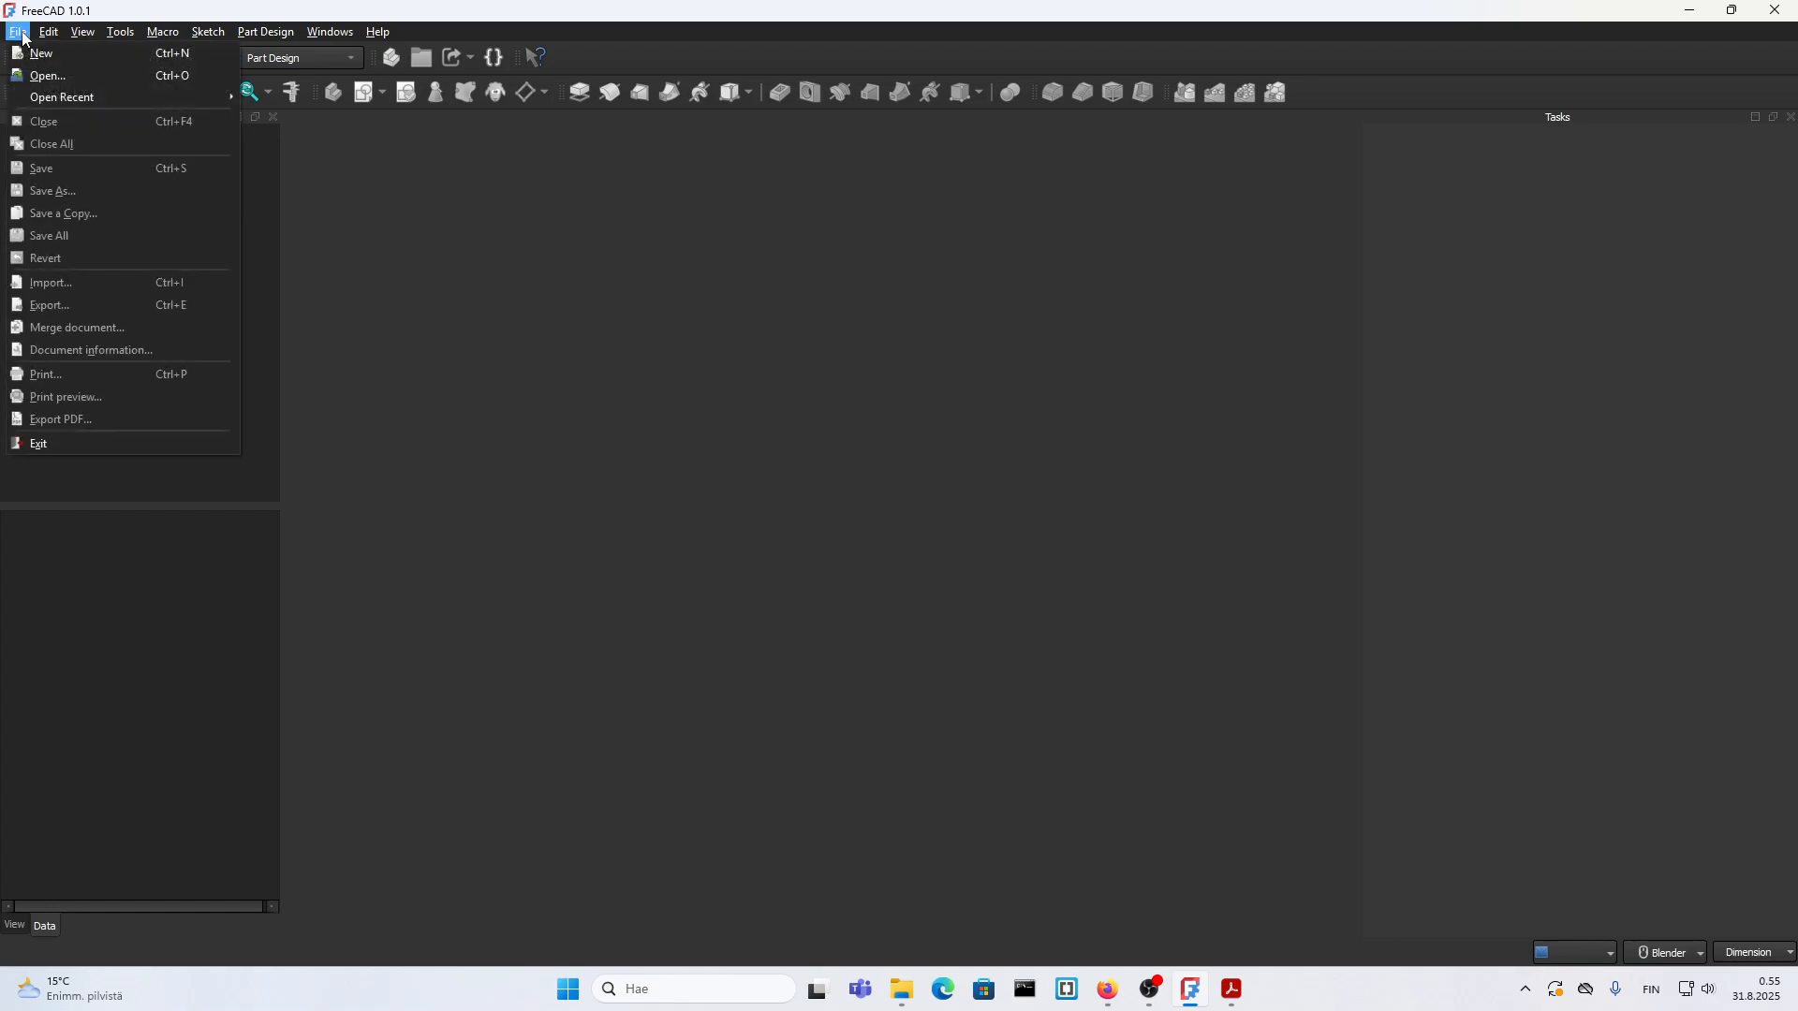
click(40, 58)
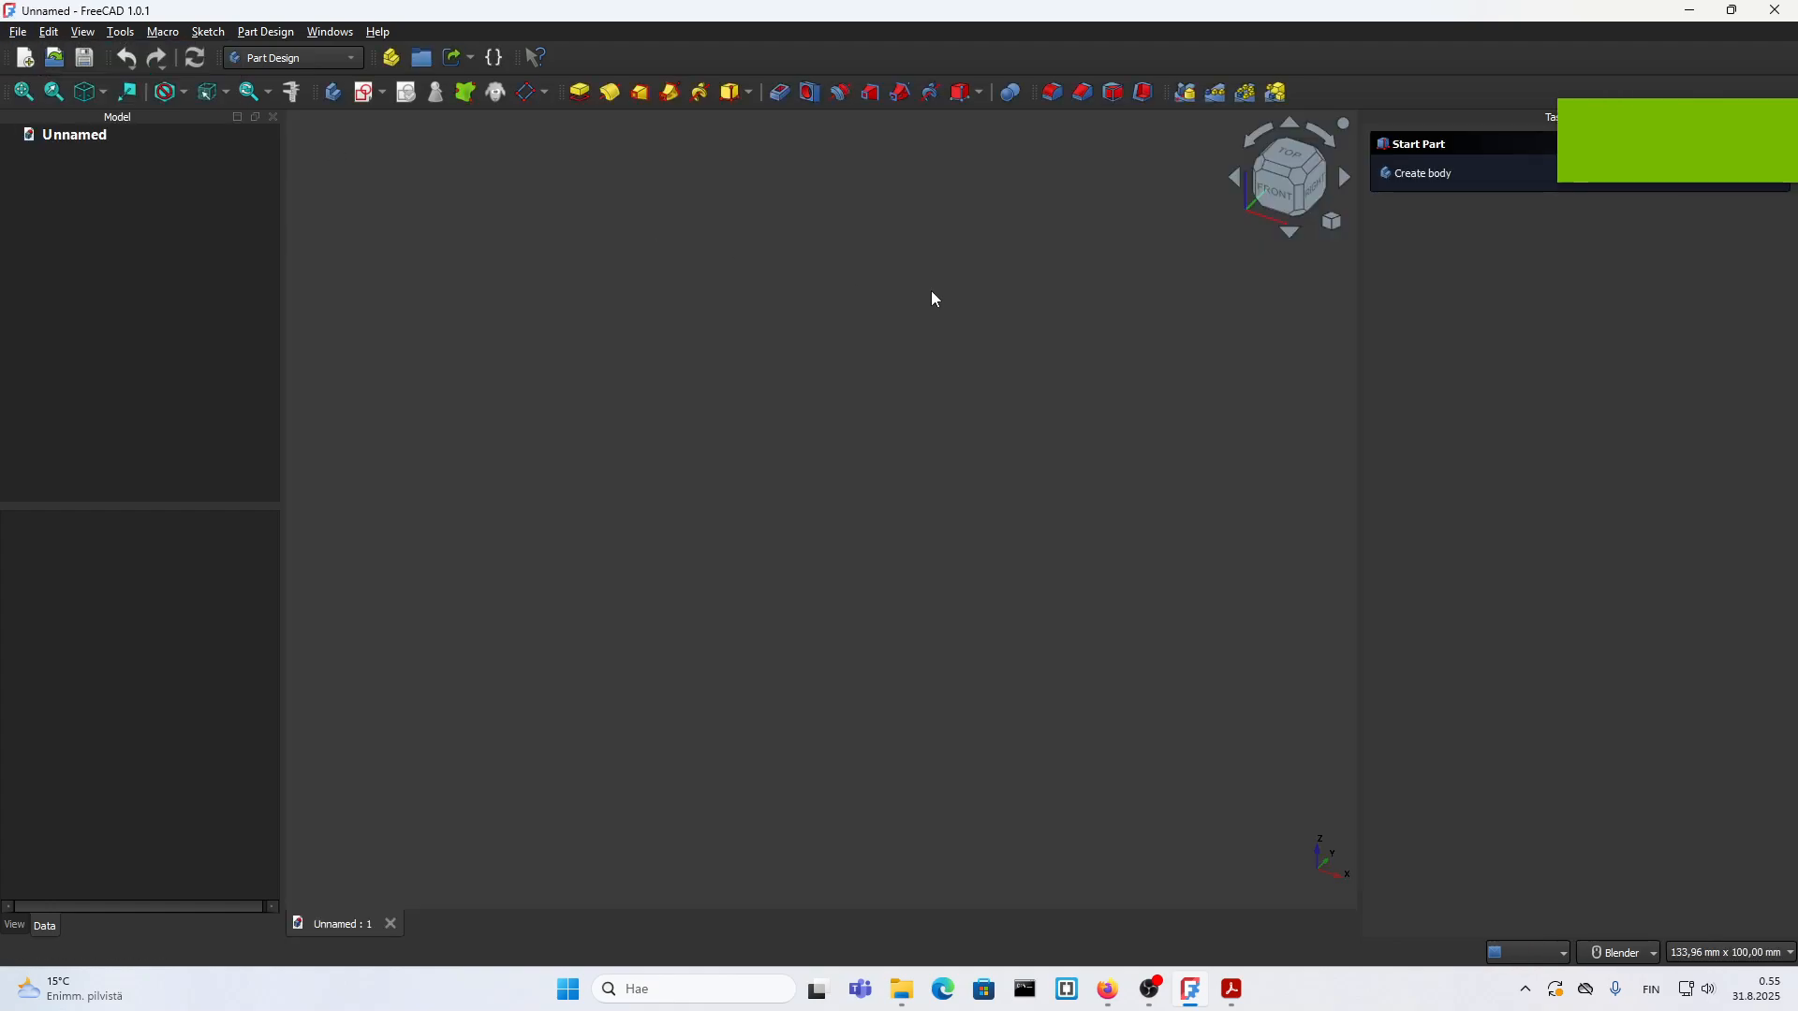
Step: Create a body and start a sketch on the XZ plane
click(1396, 186)
click(1400, 187)
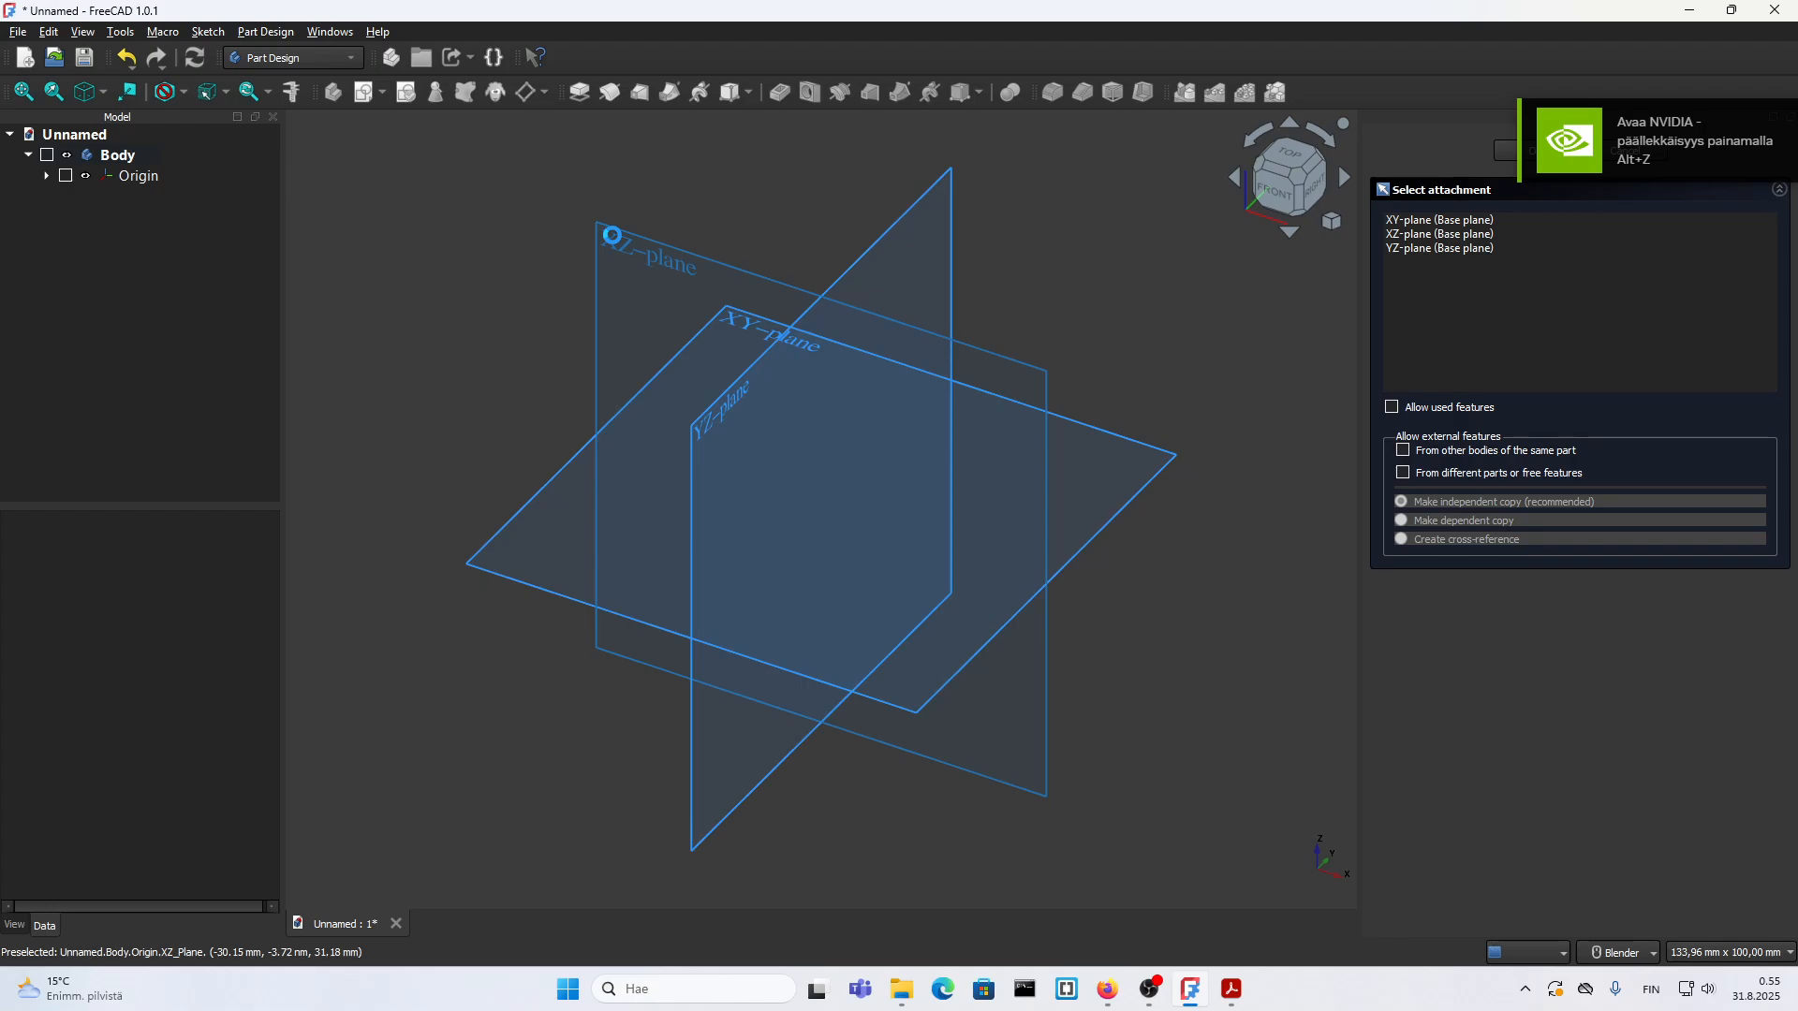
click(614, 243)
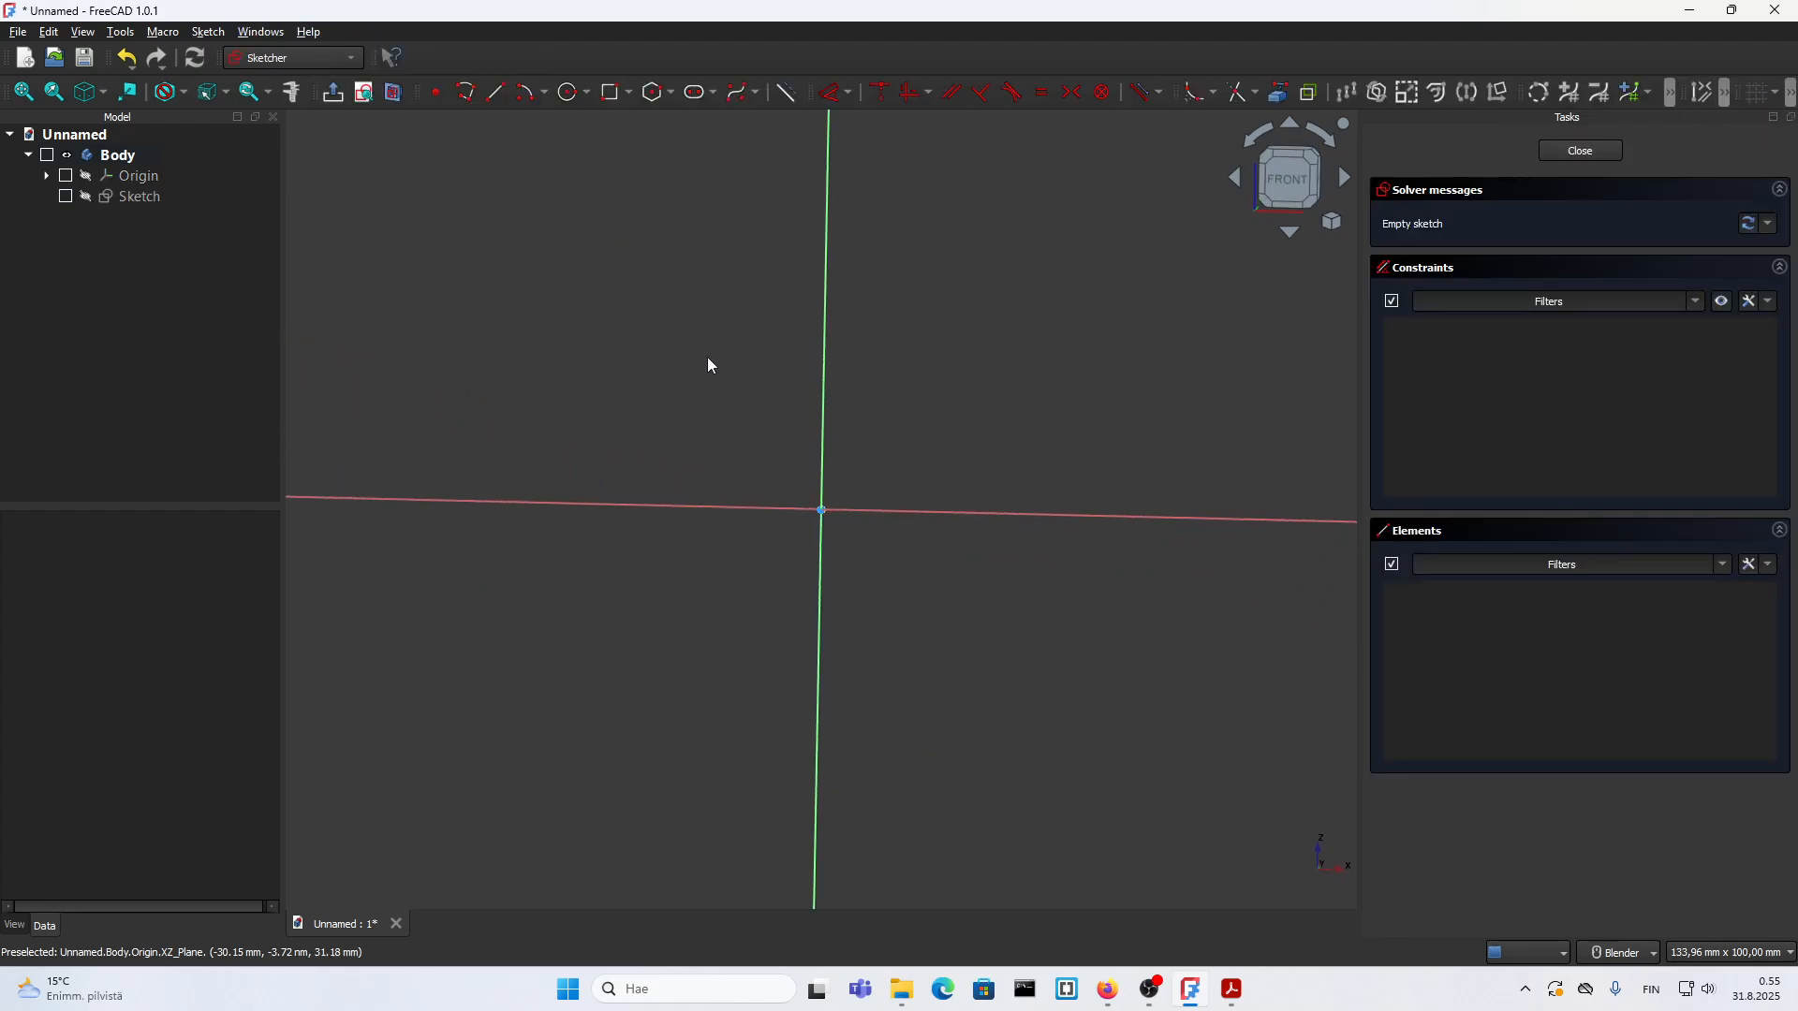
Step: Draw two concentric circles of 60 mm and 44 mm diameter centred on the origin, and finish the sketch
click(568, 94)
click(823, 511)
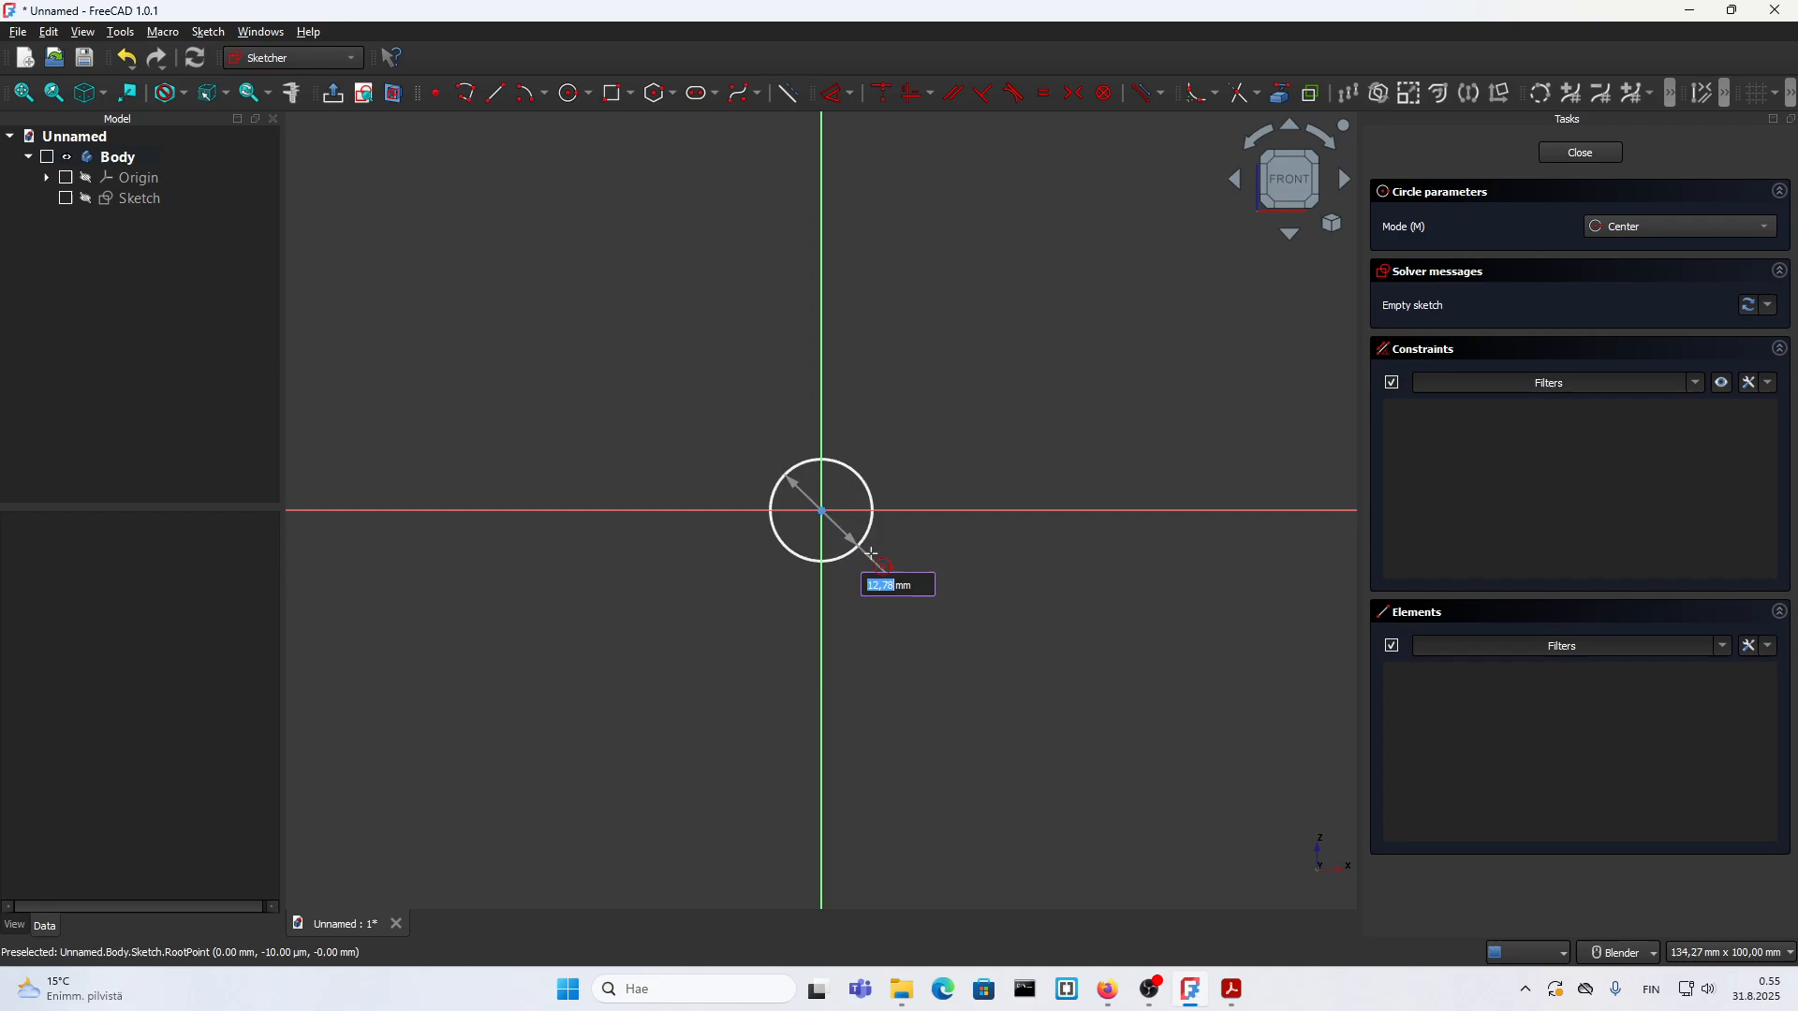
text(60)
key(Return)
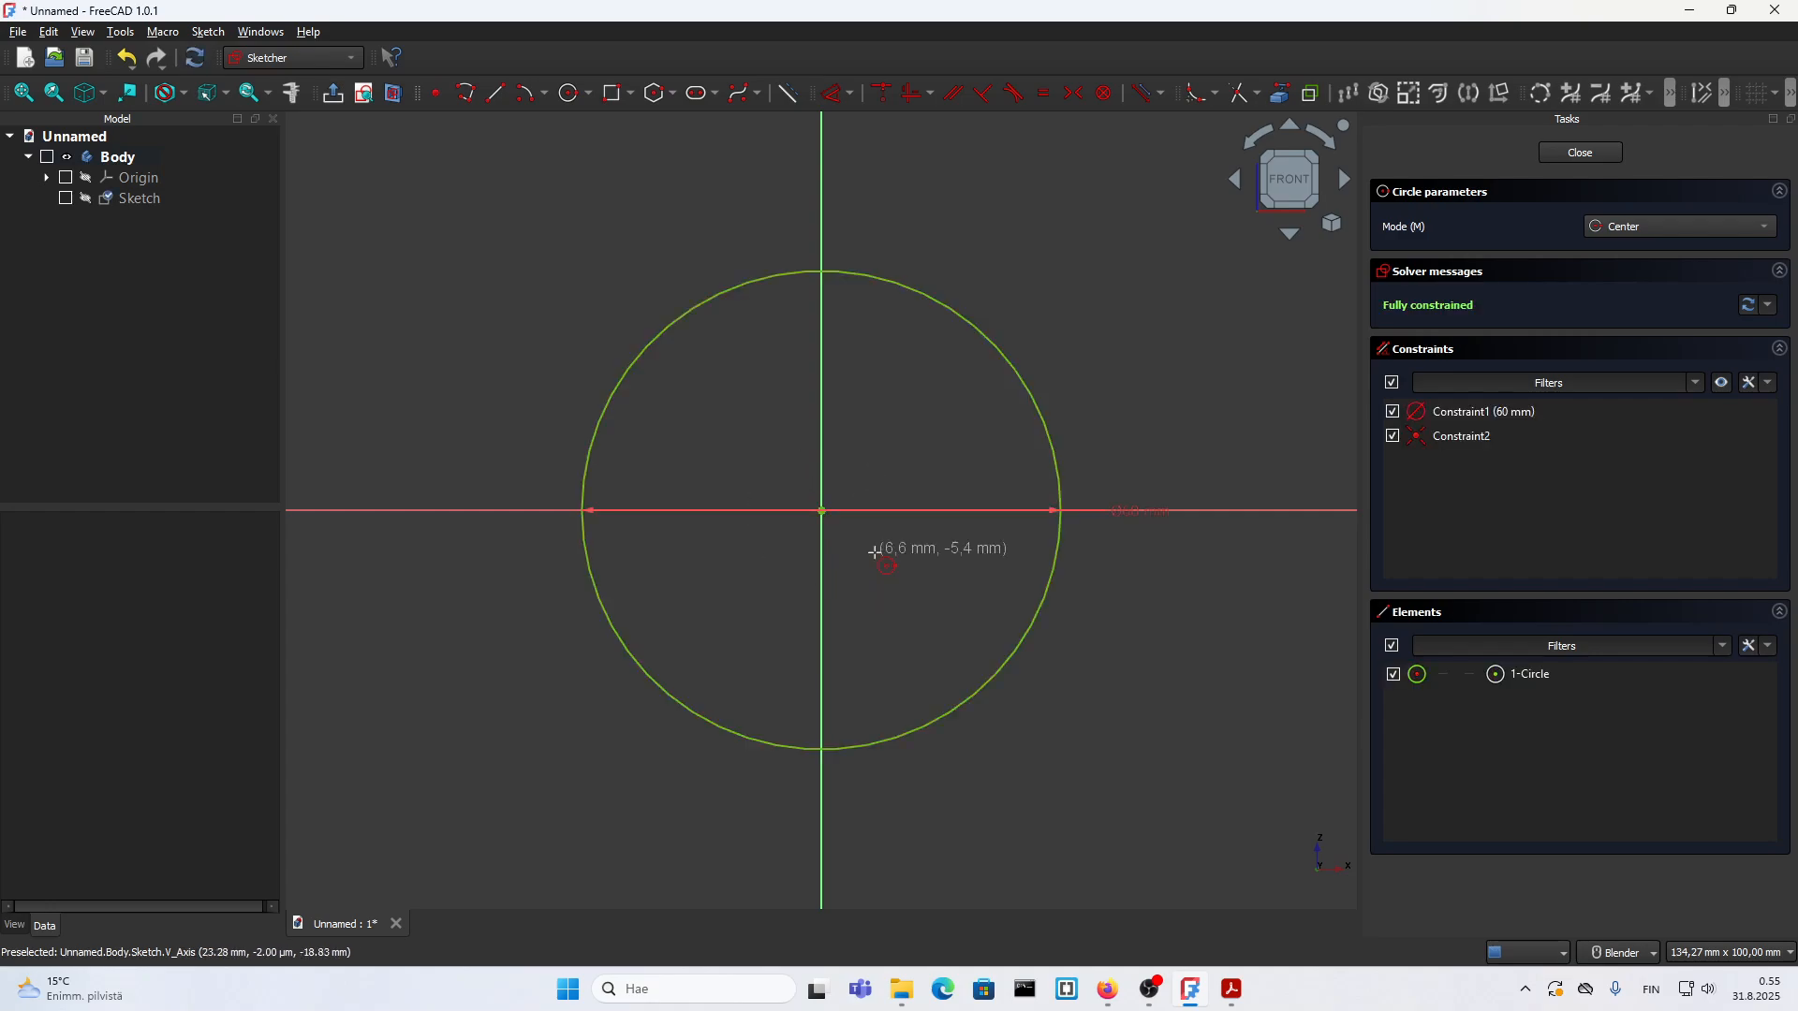
click(821, 510)
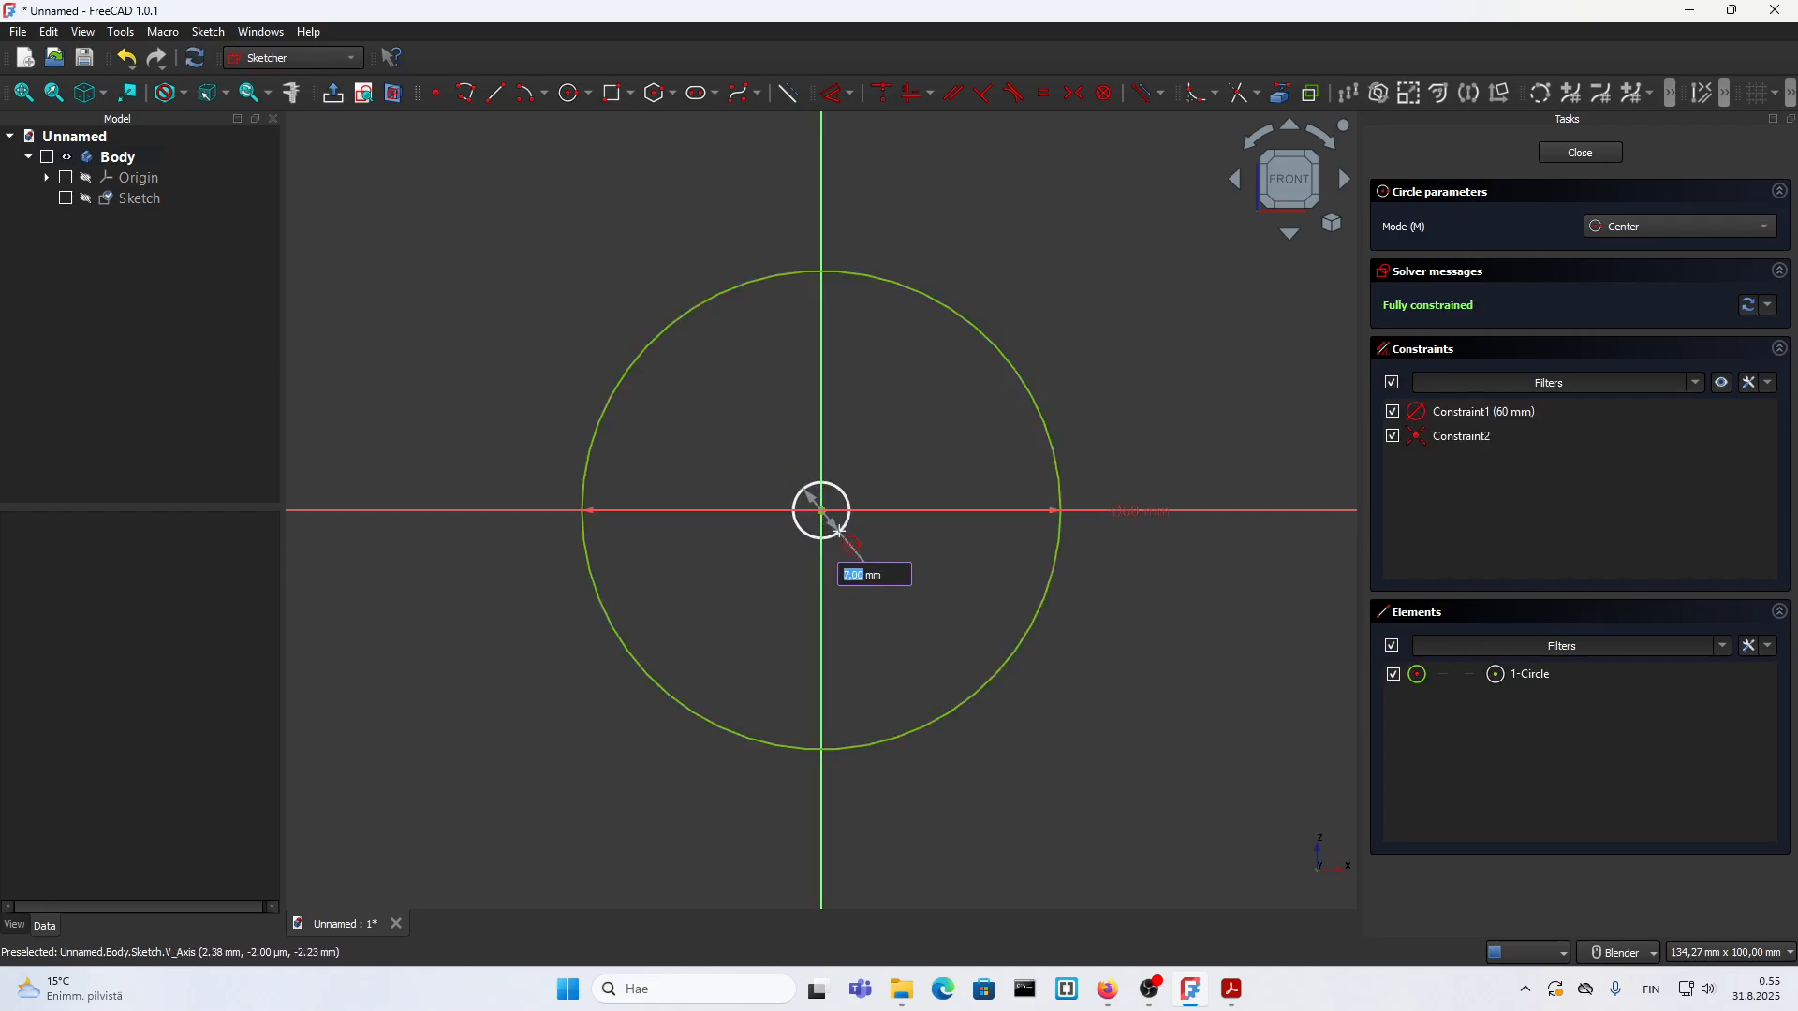
text(44)
key(Return)
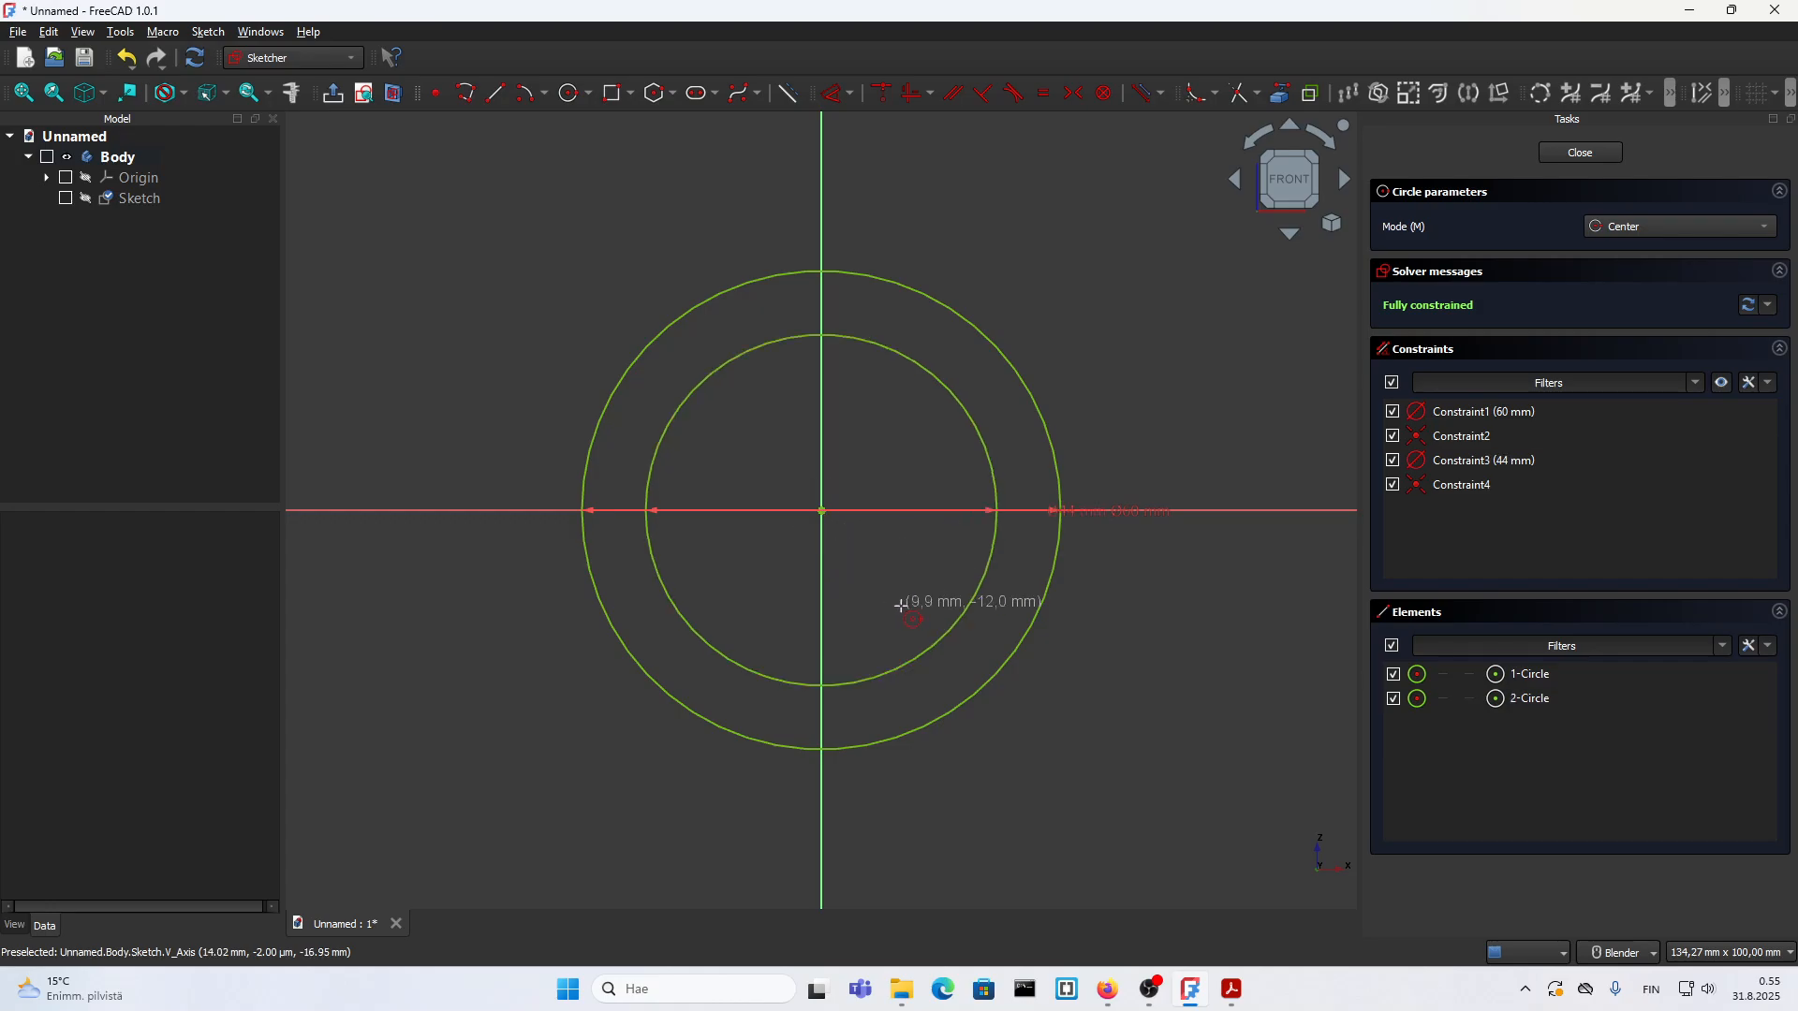
key(Escape)
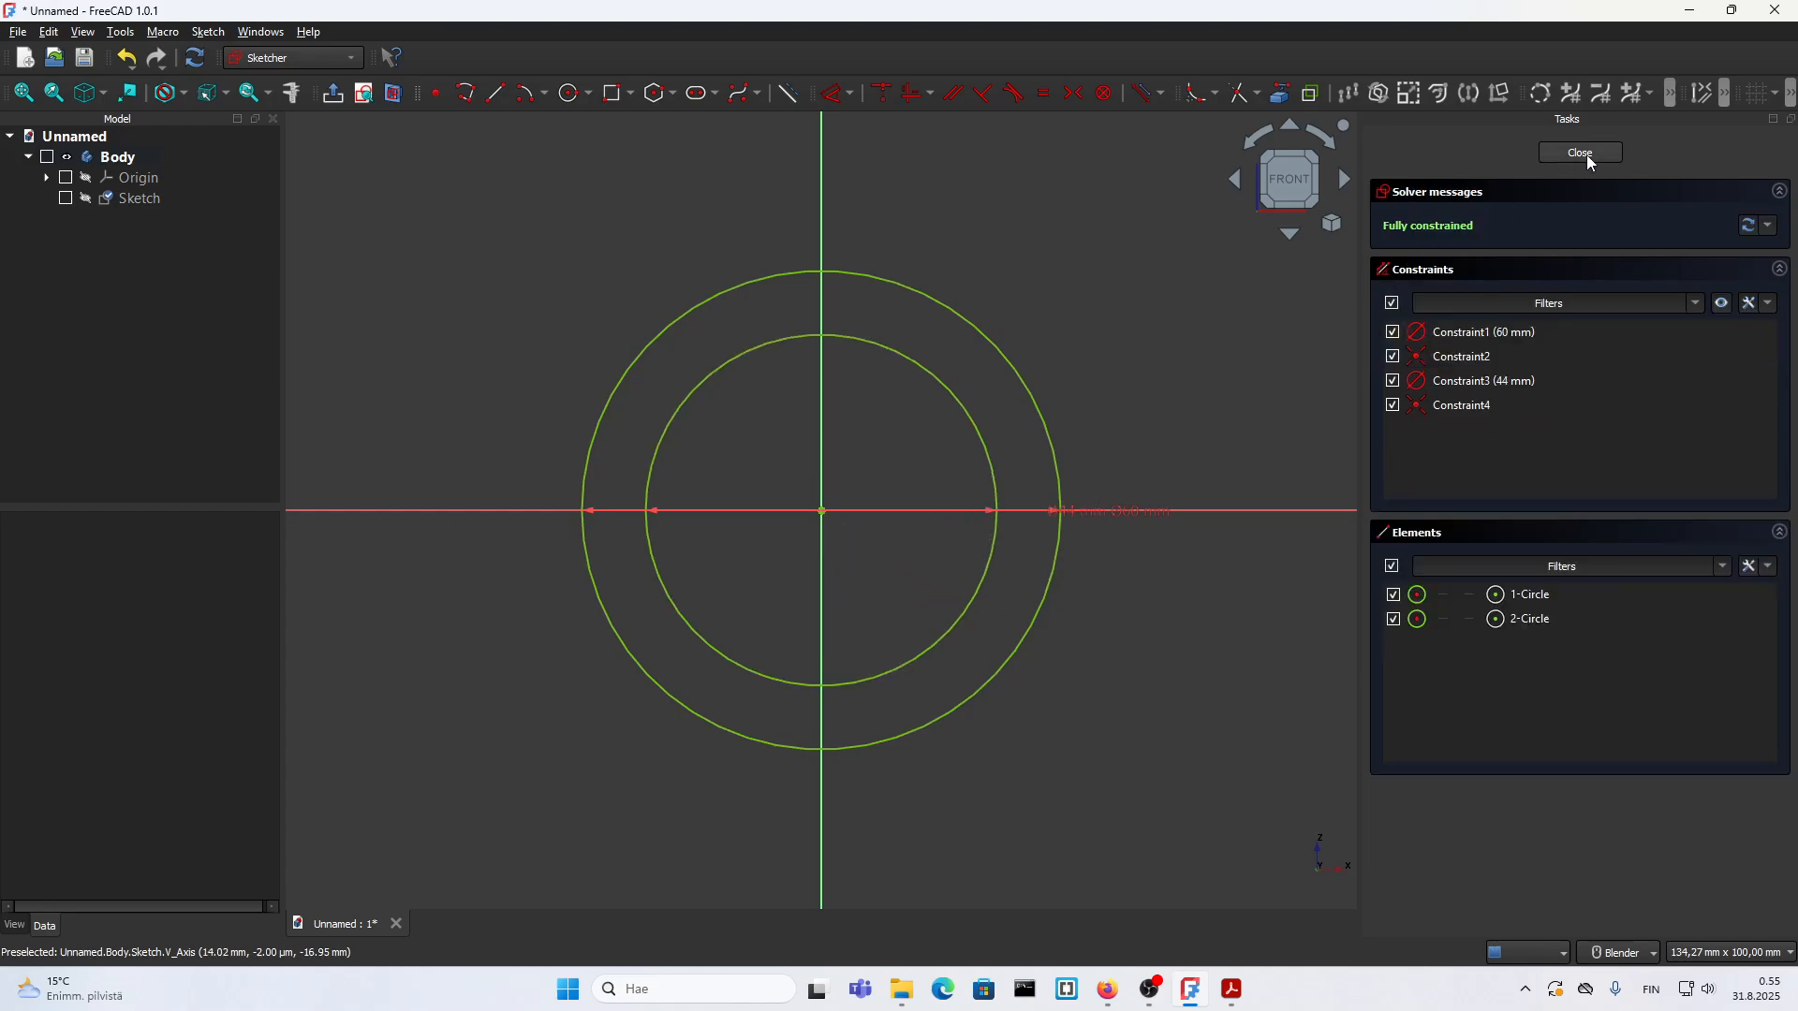
click(1580, 153)
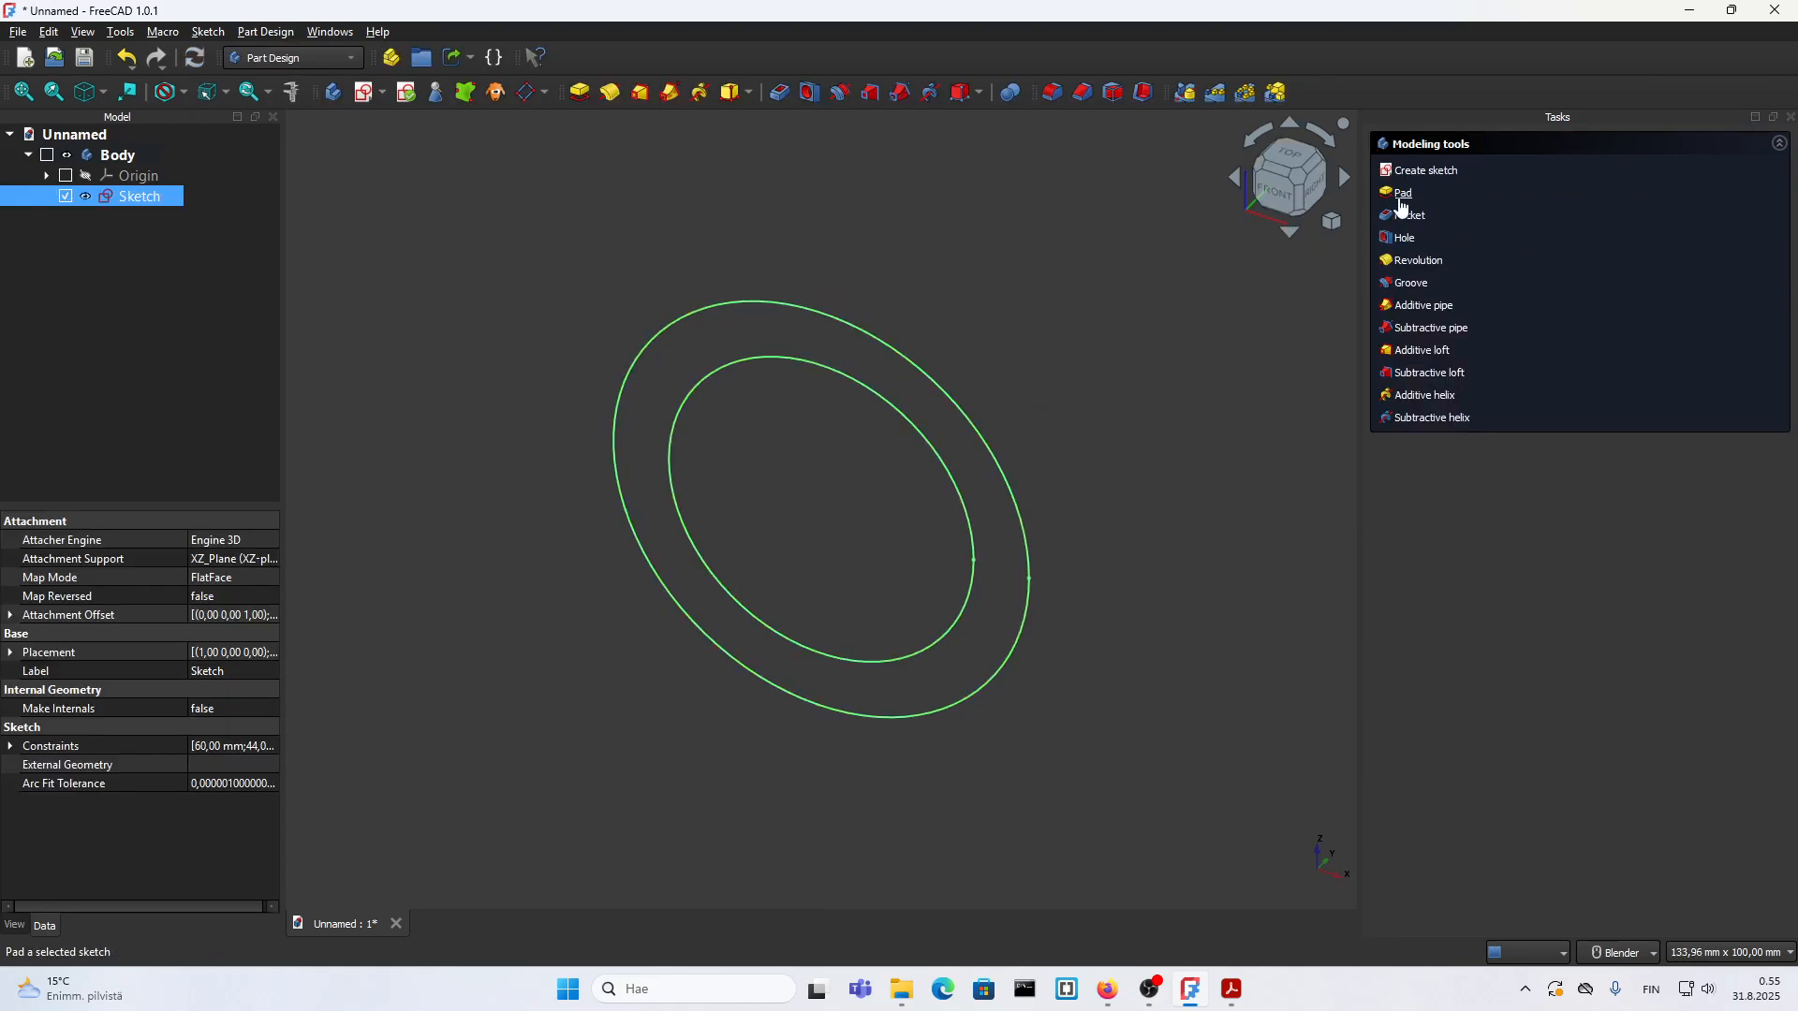
Step: Start a pad of the ring sketch with a length of 60 mm and show the body's origin planes
click(1401, 193)
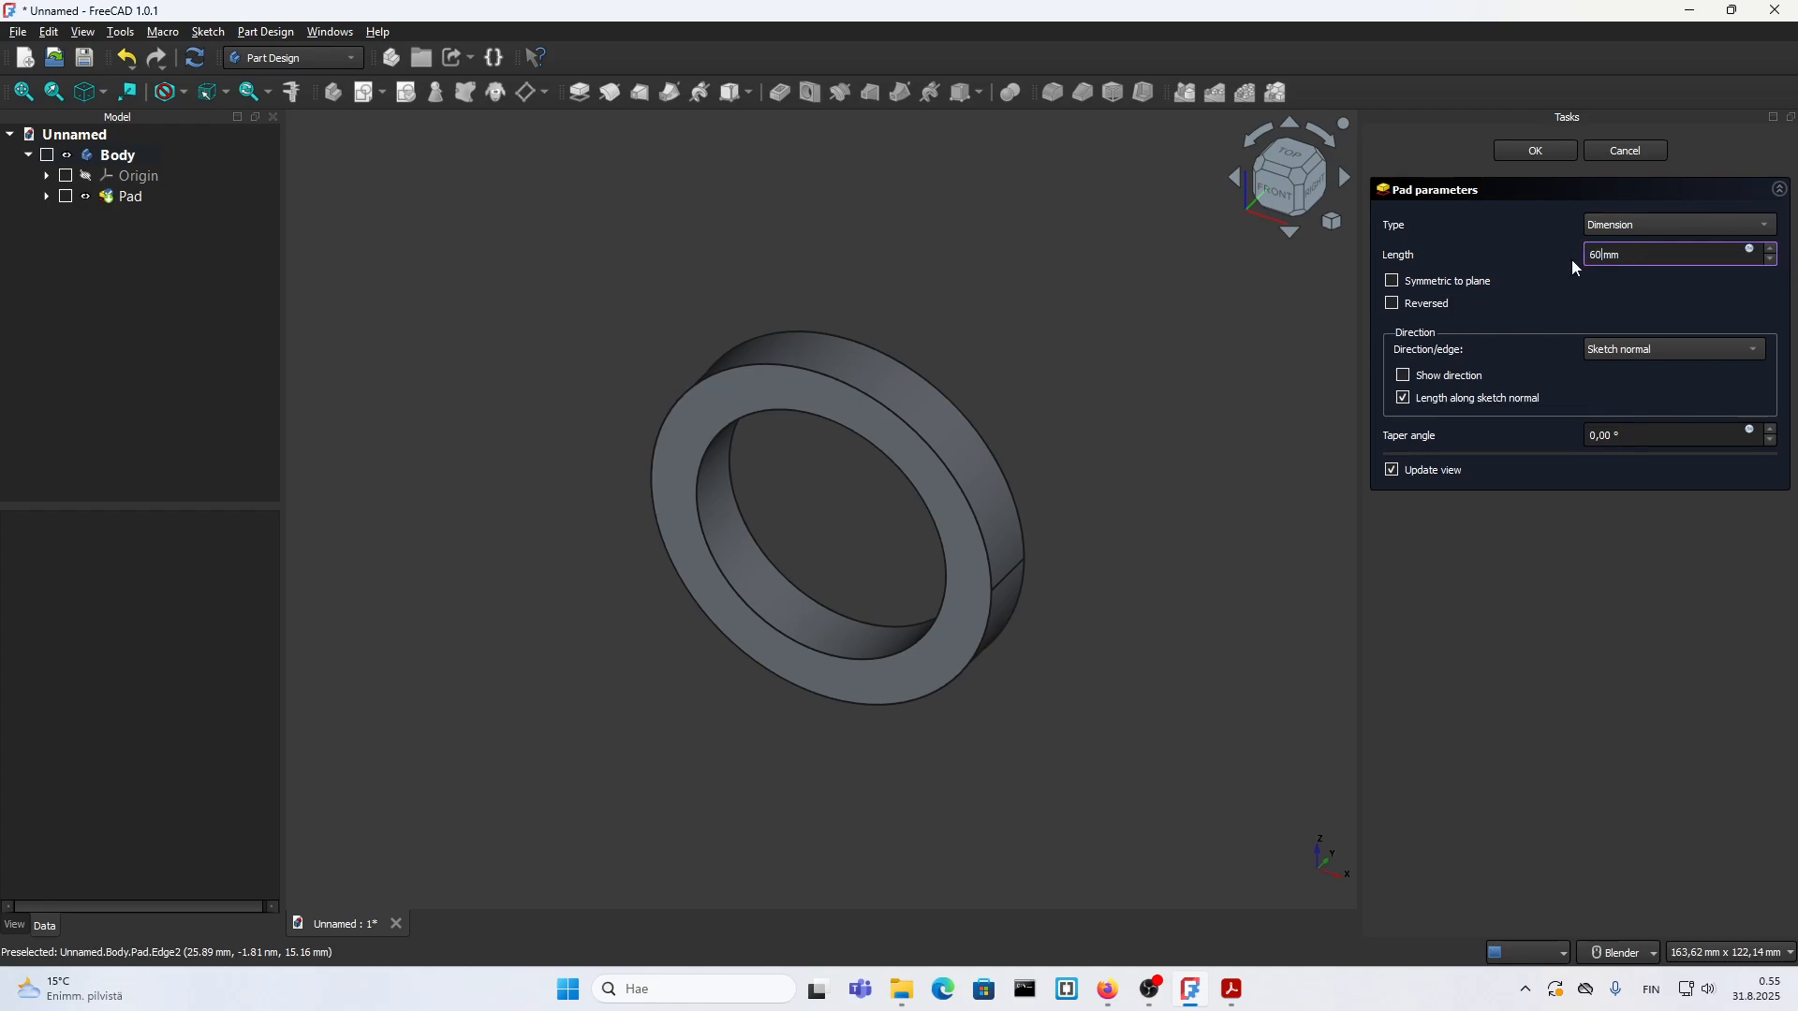
scroll(783, 493, down, 3)
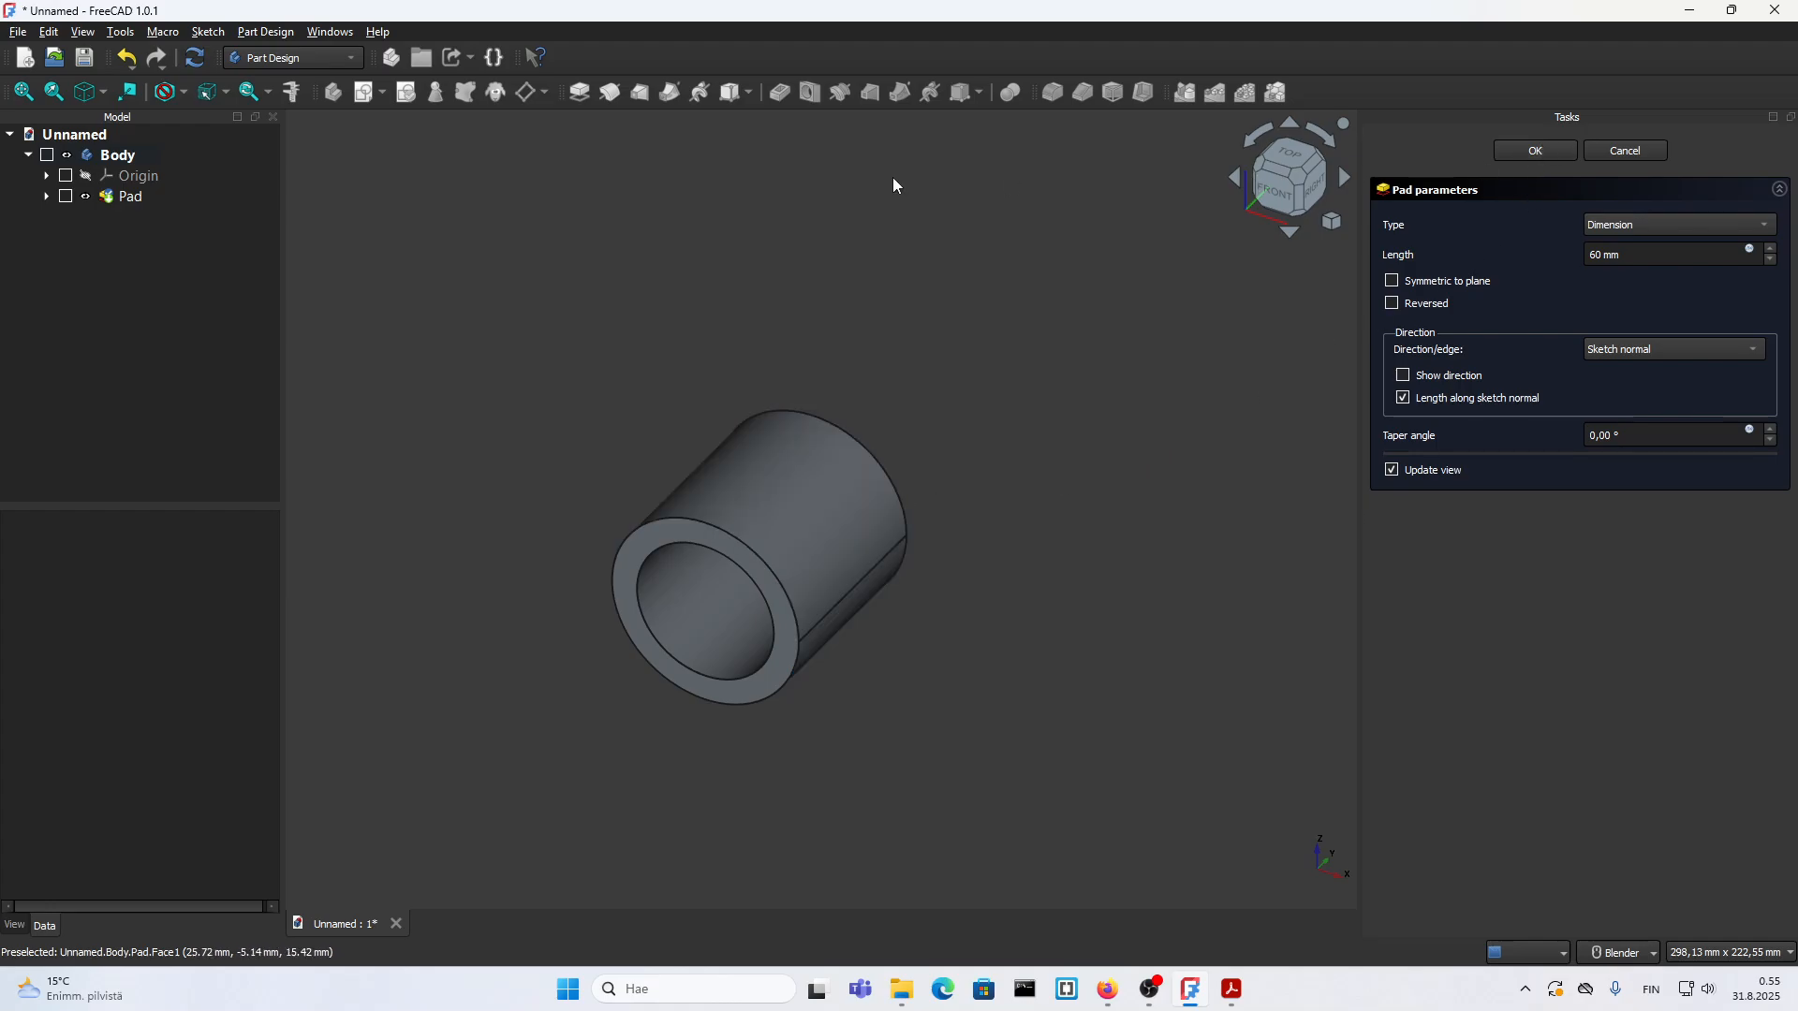
click(131, 175)
click(85, 175)
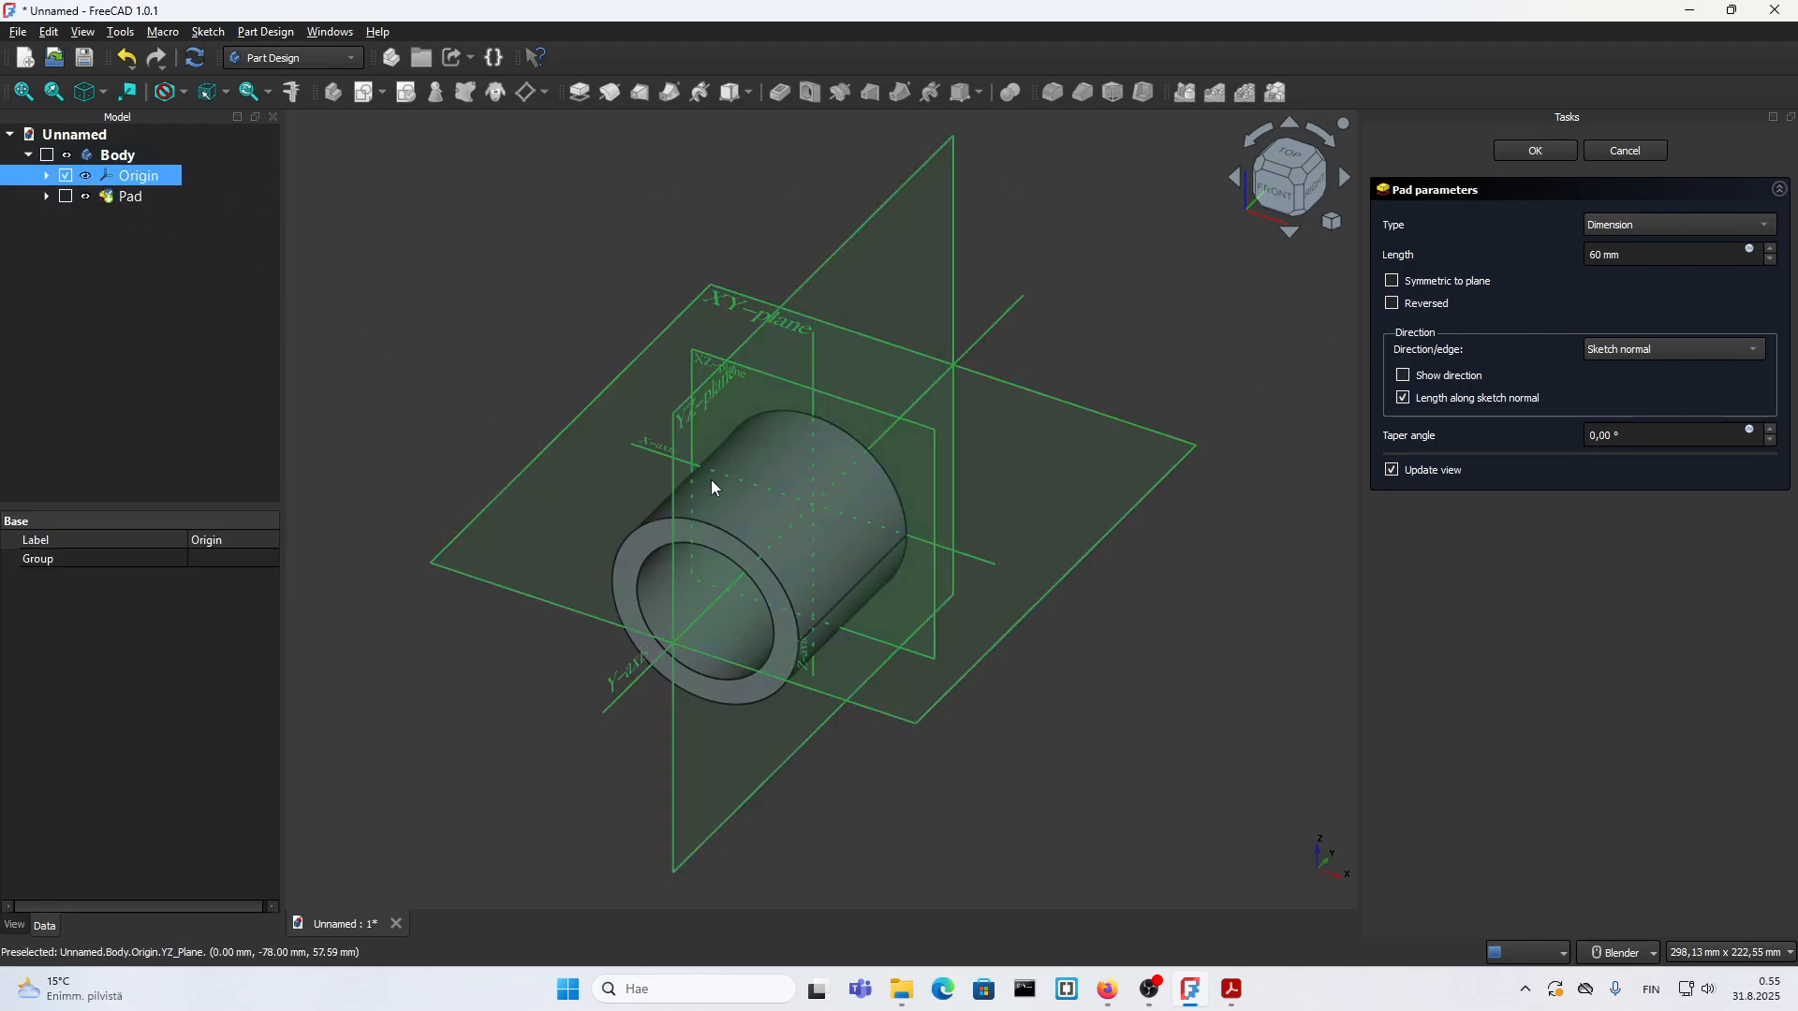
scroll(711, 487, up, 5)
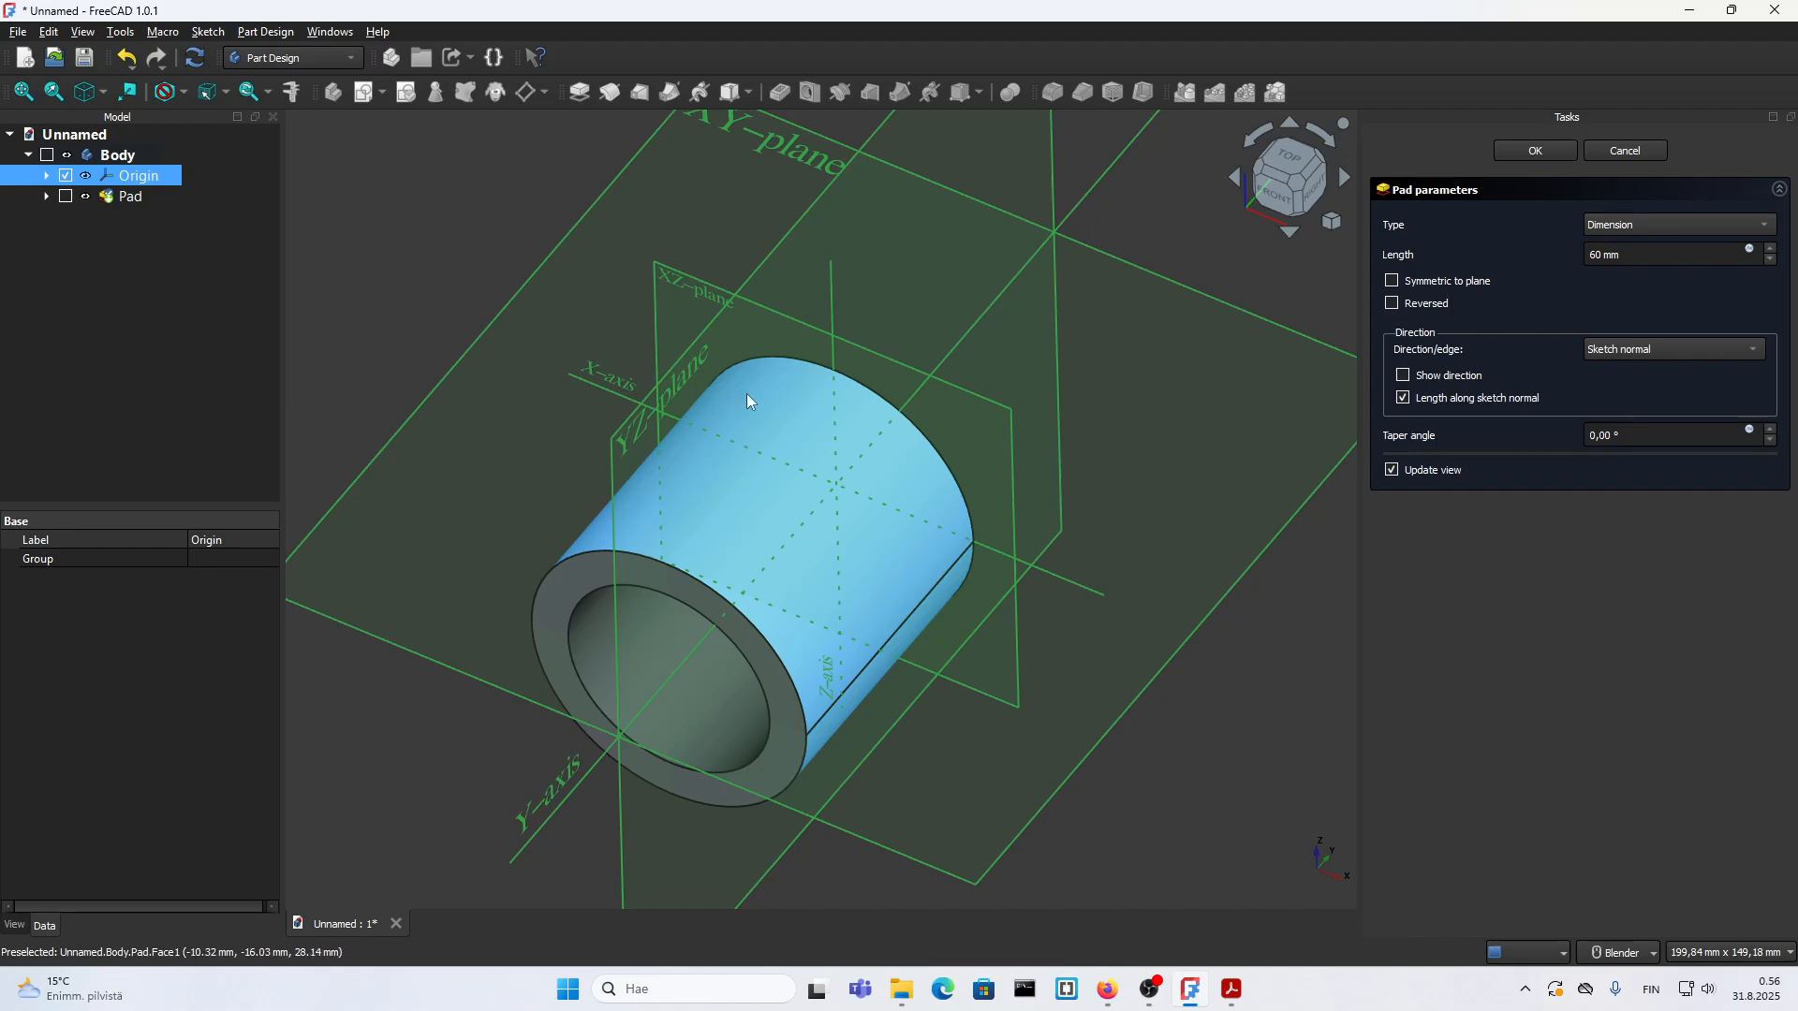
Step: Make the pad symmetric to the sketch plane, accept it and hide the origin
click(1424, 285)
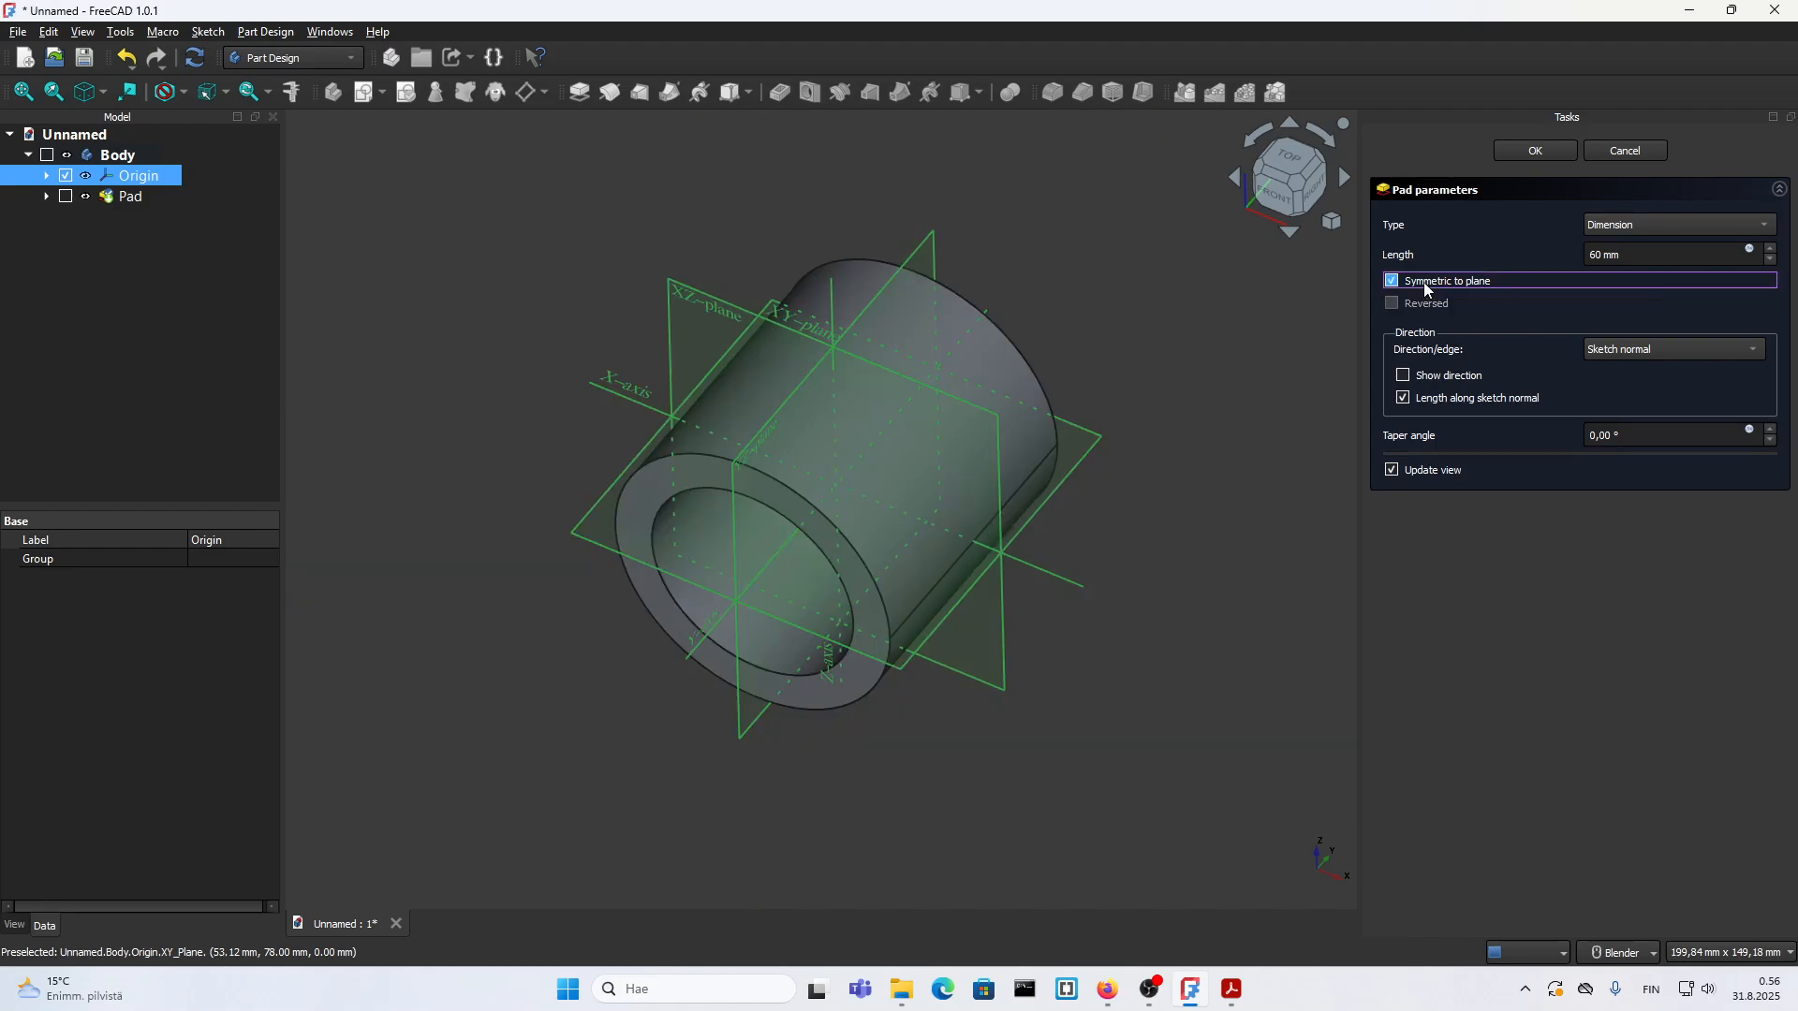
middle_drag(773, 428, 803, 407)
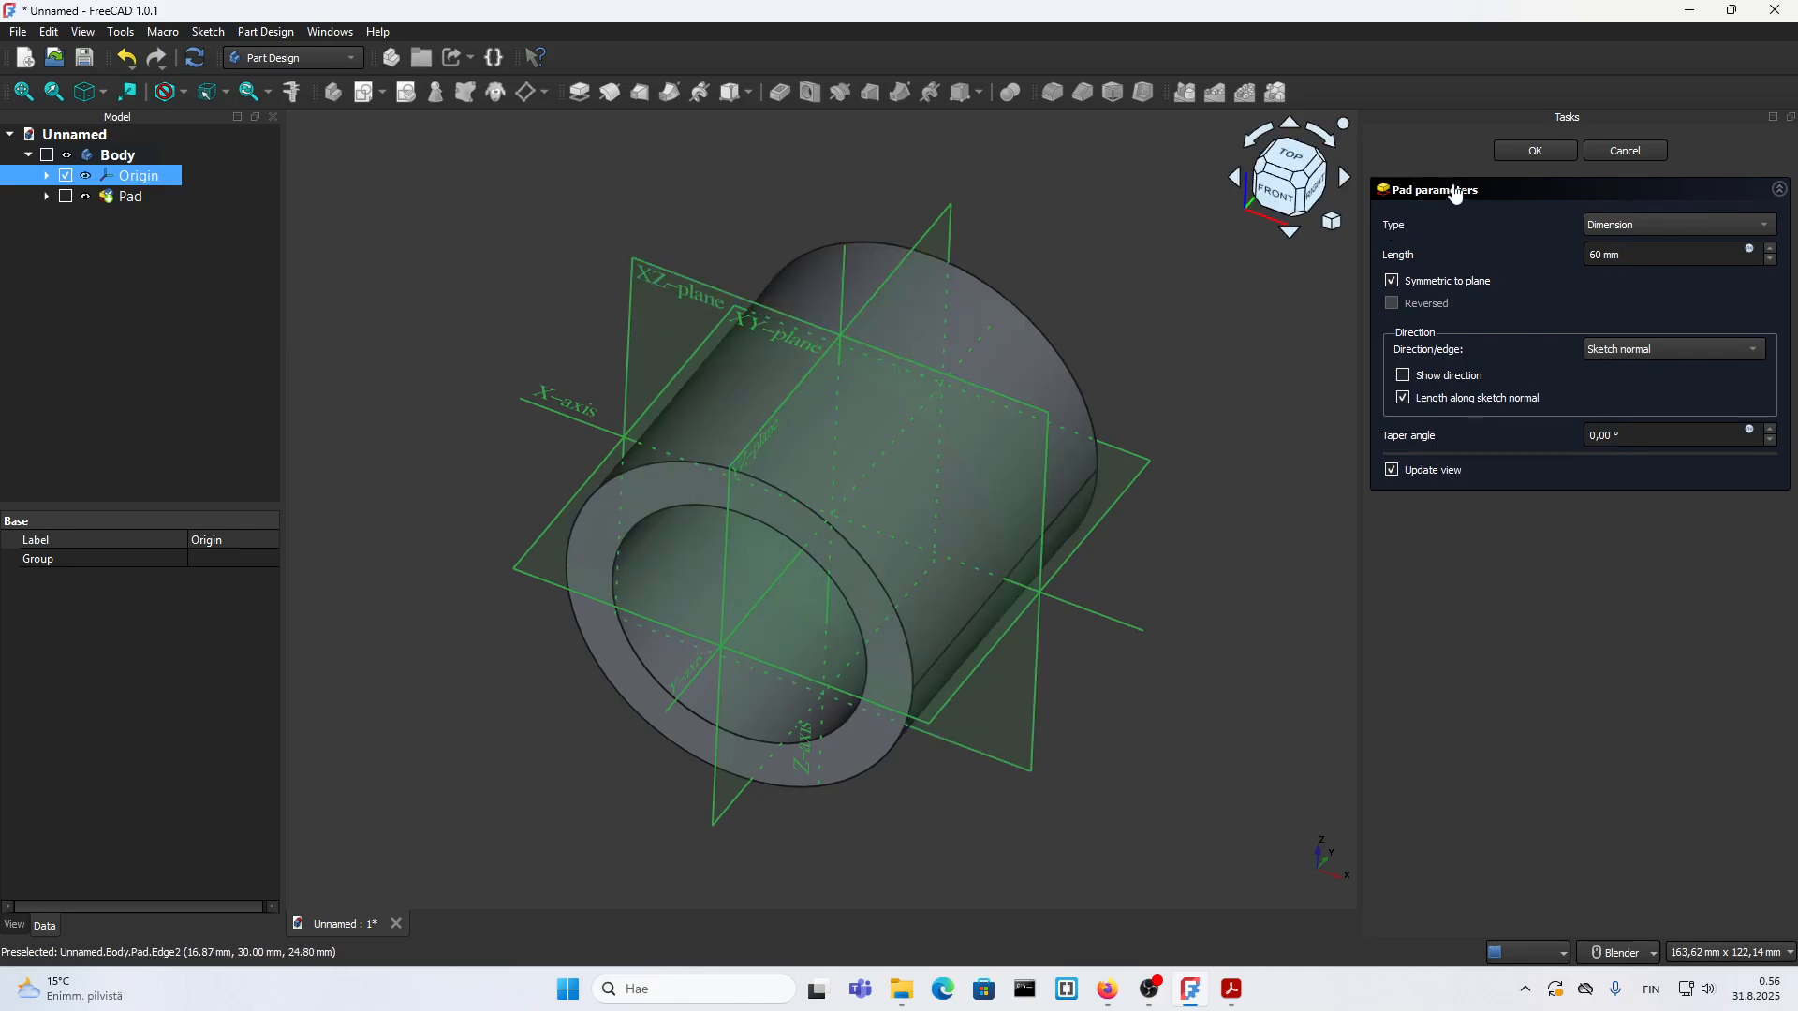
click(1532, 152)
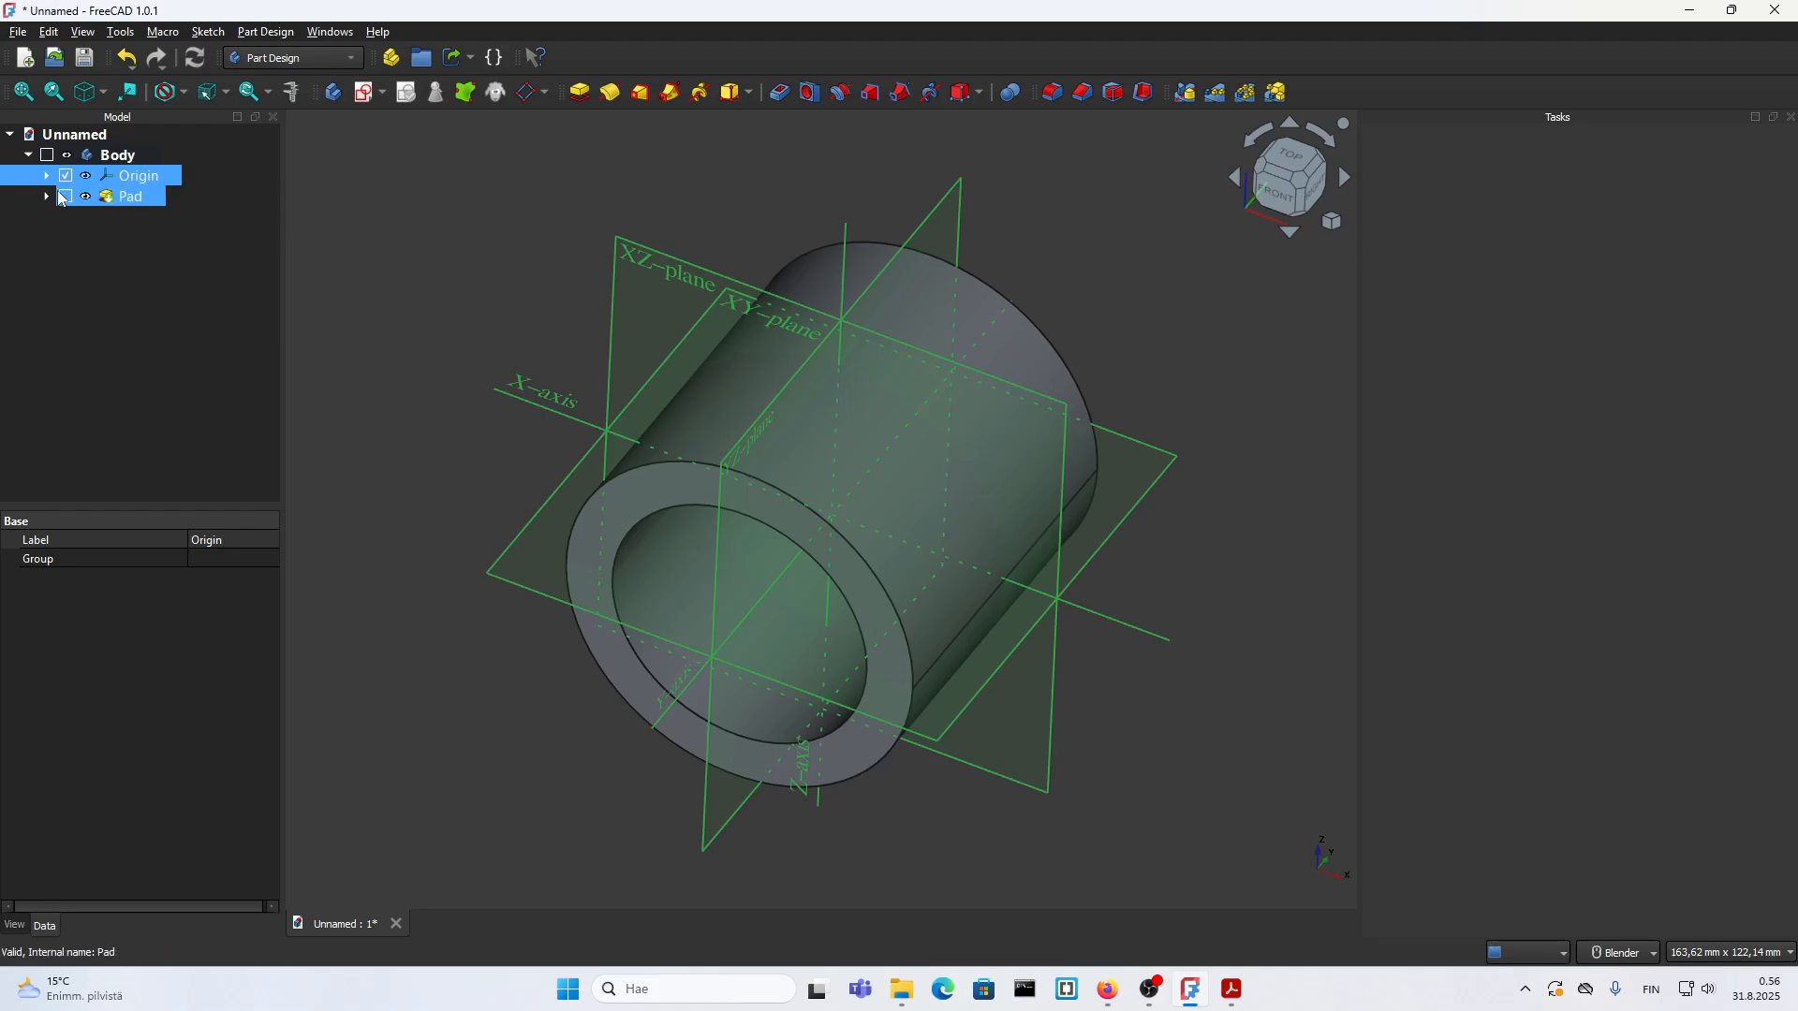
click(86, 176)
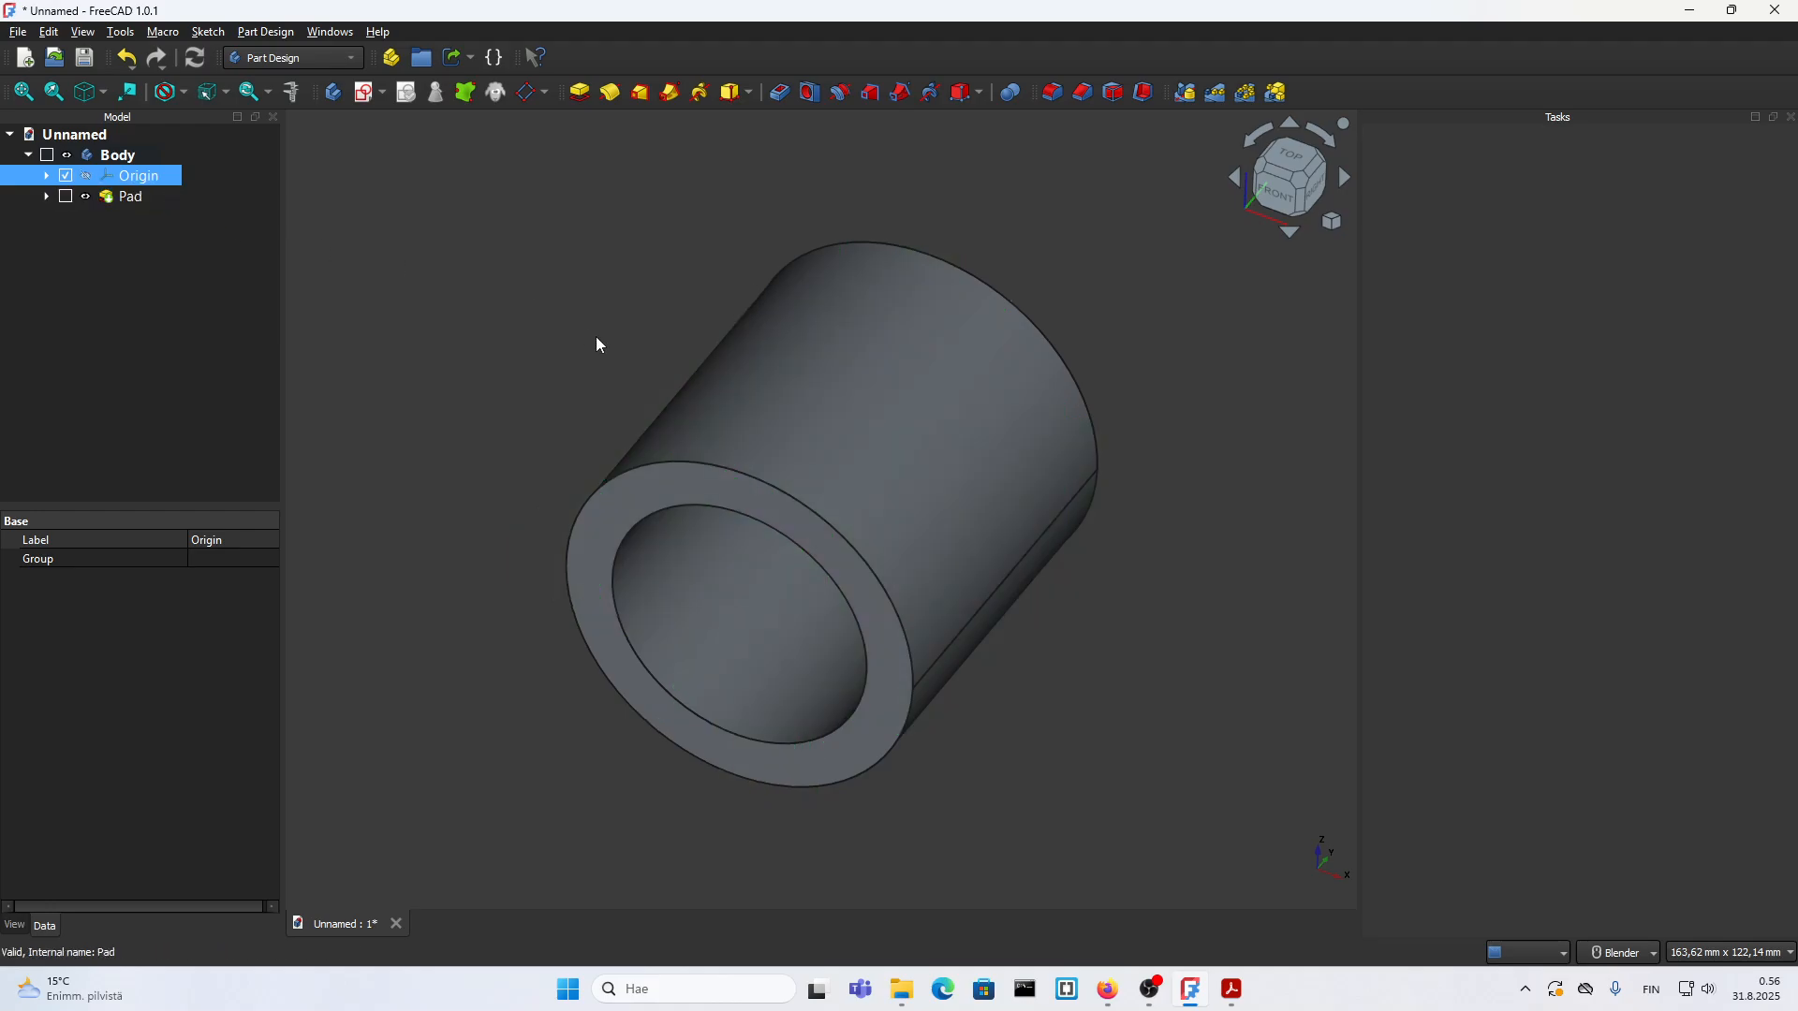
Step: Start a new sketch on the front annular face of the tube
scroll(595, 337, down, 2)
scroll(768, 412, up, 2)
scroll(767, 417, down, 2)
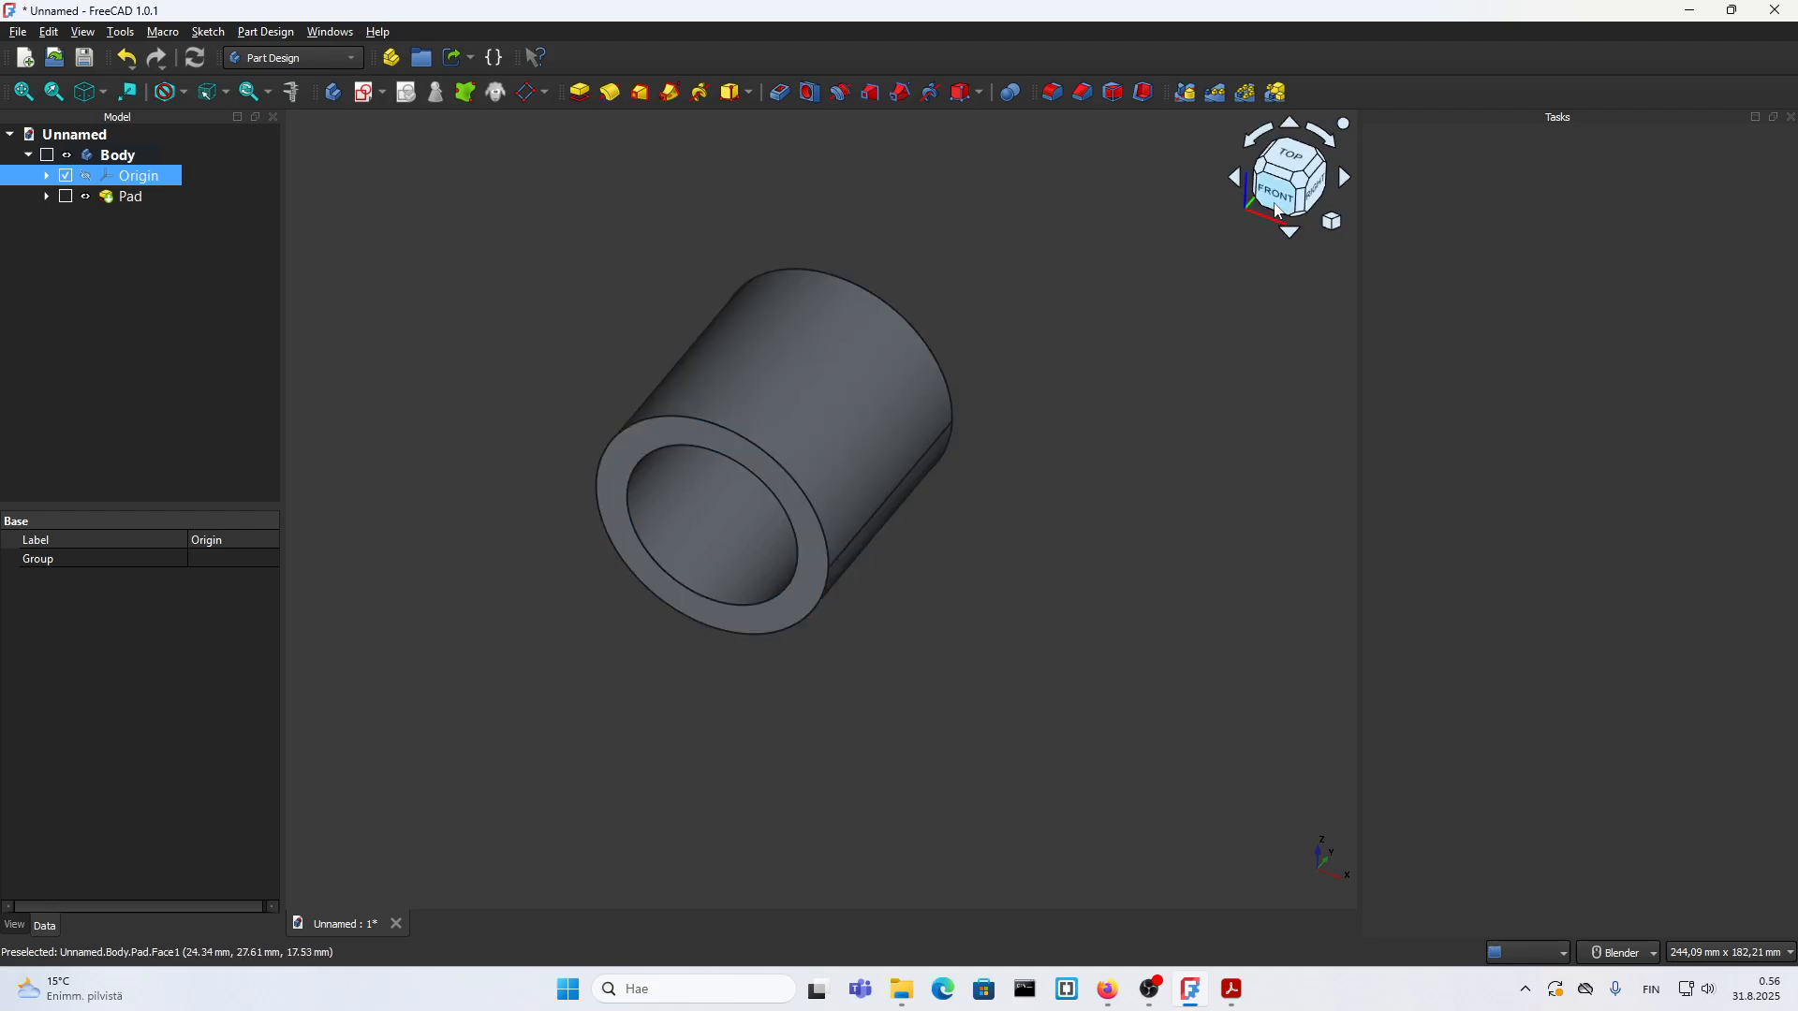
click(803, 539)
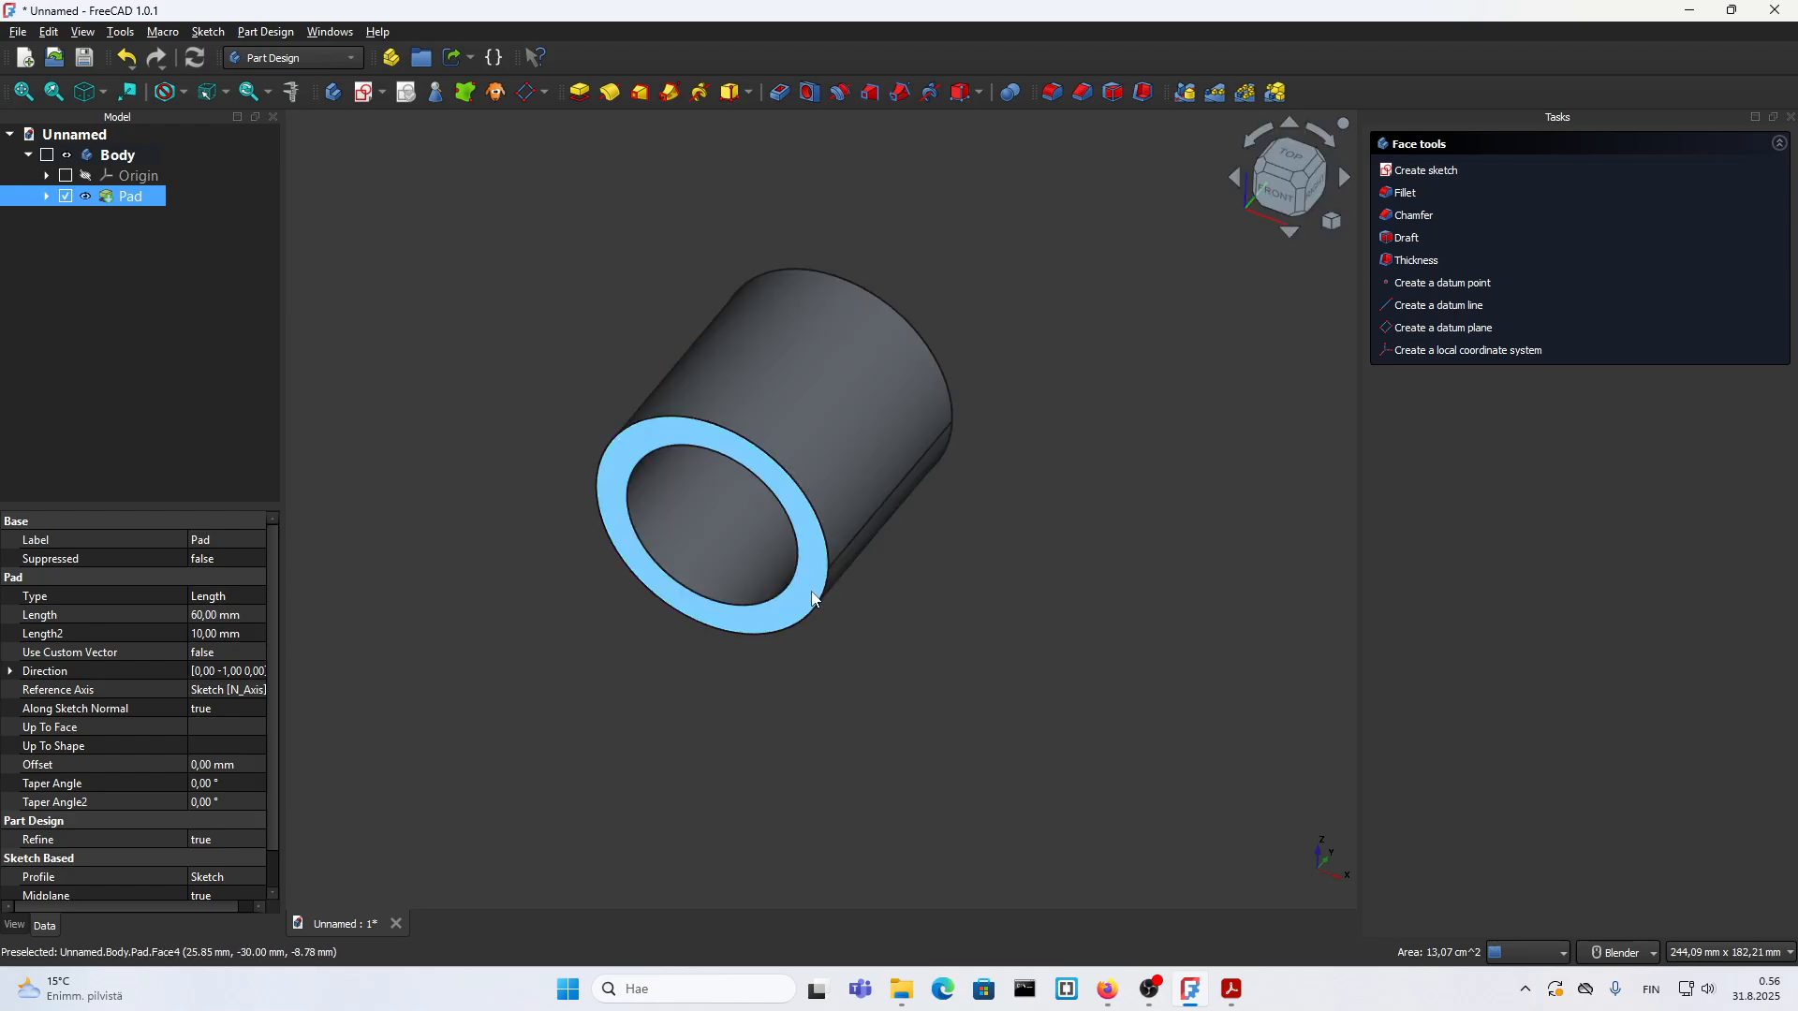
click(1412, 174)
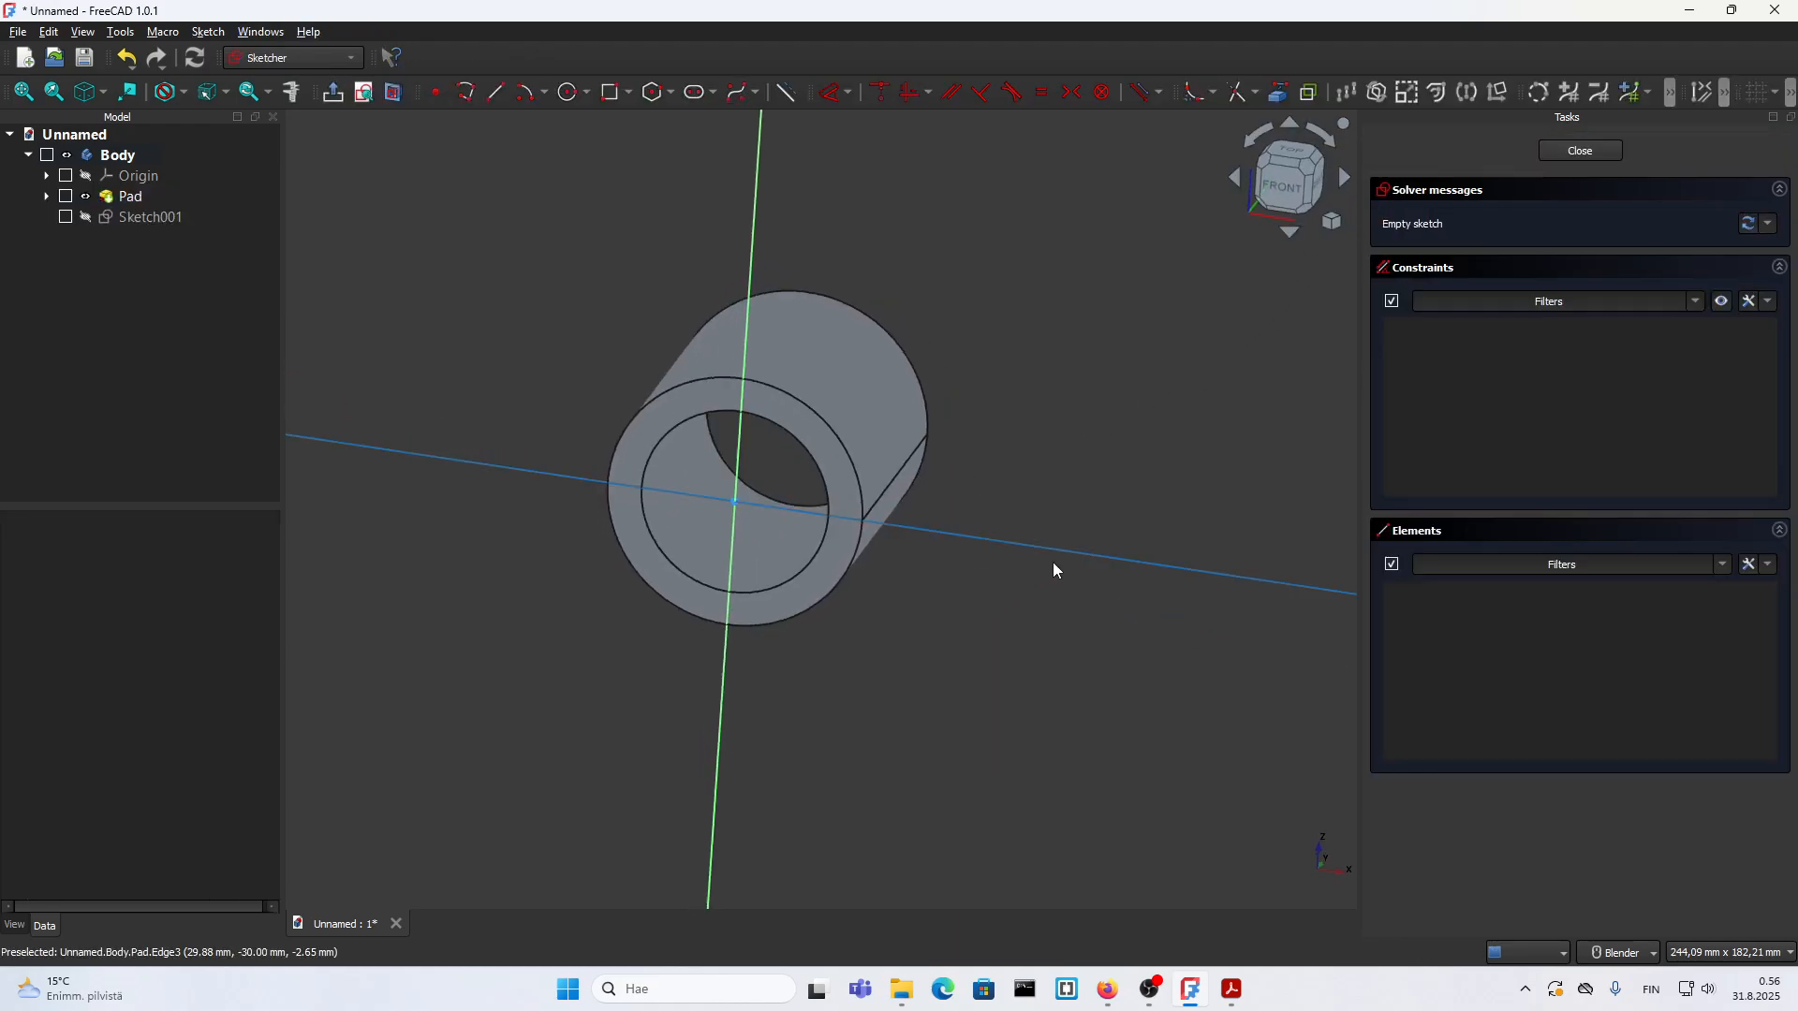
Step: Consult the part drawing in 18.pdf, return to FreeCAD and project the tube's outer circle as external geometry
click(1232, 990)
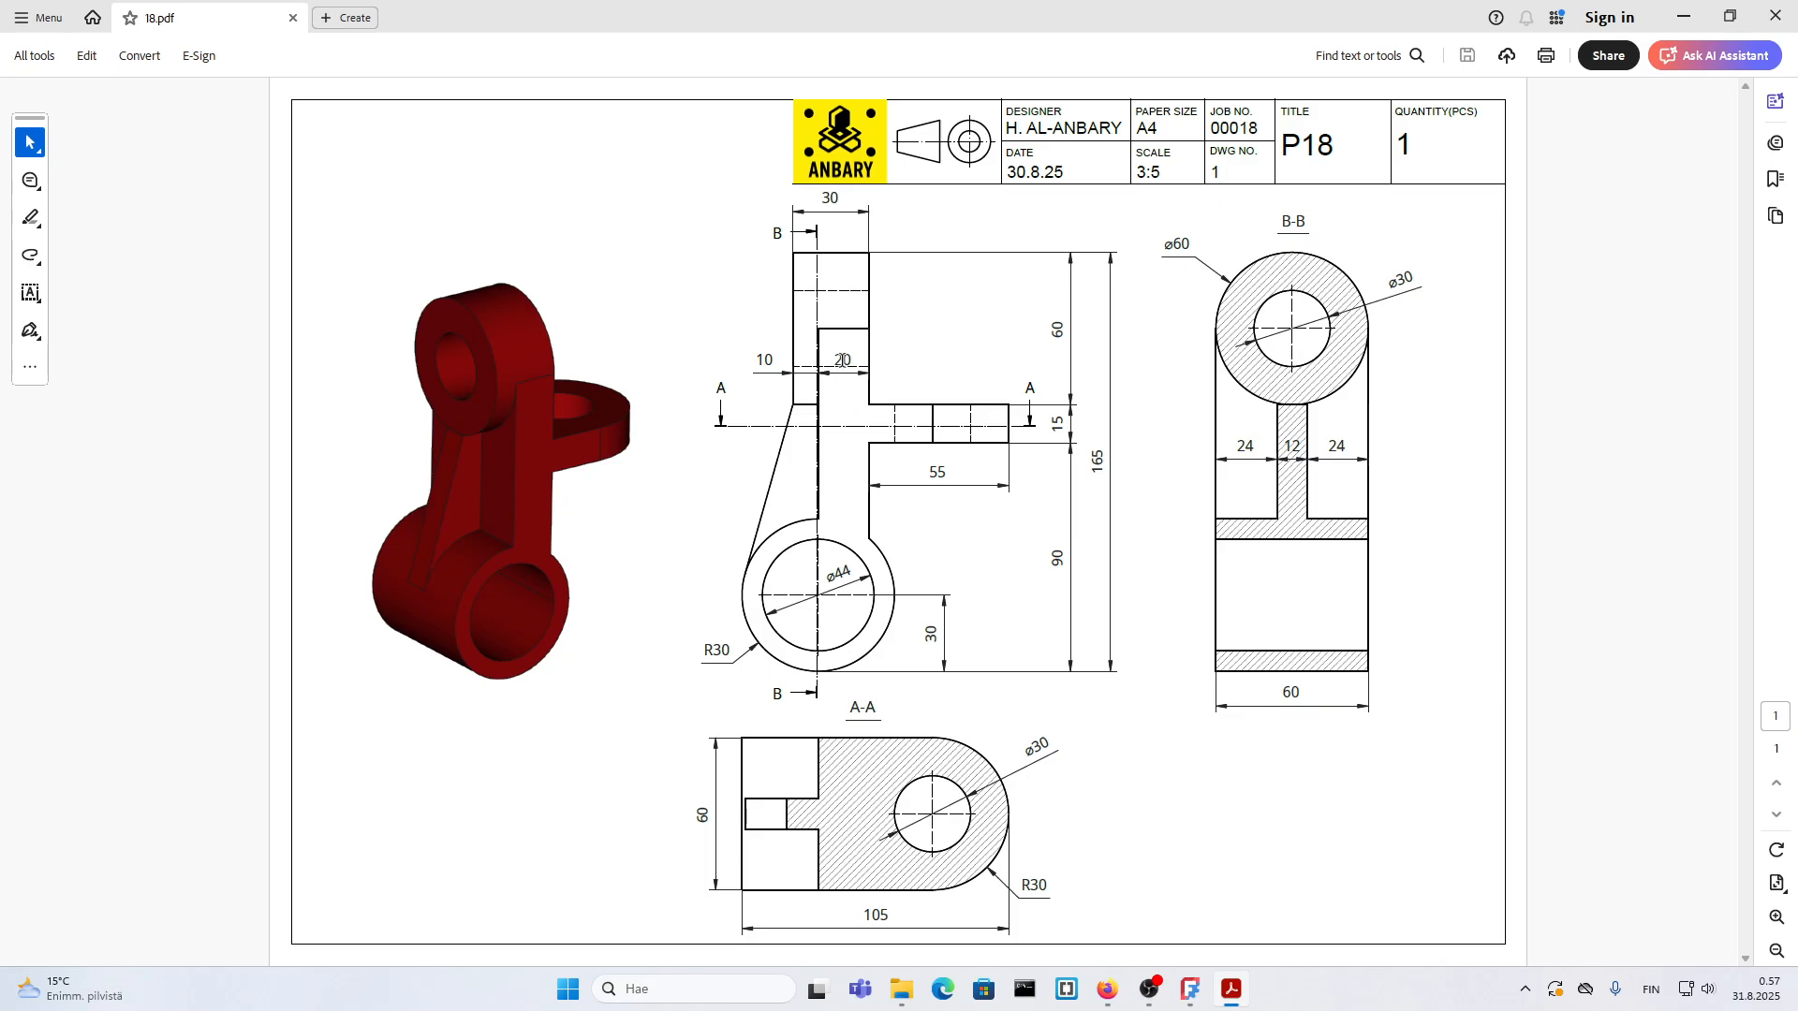
click(1190, 989)
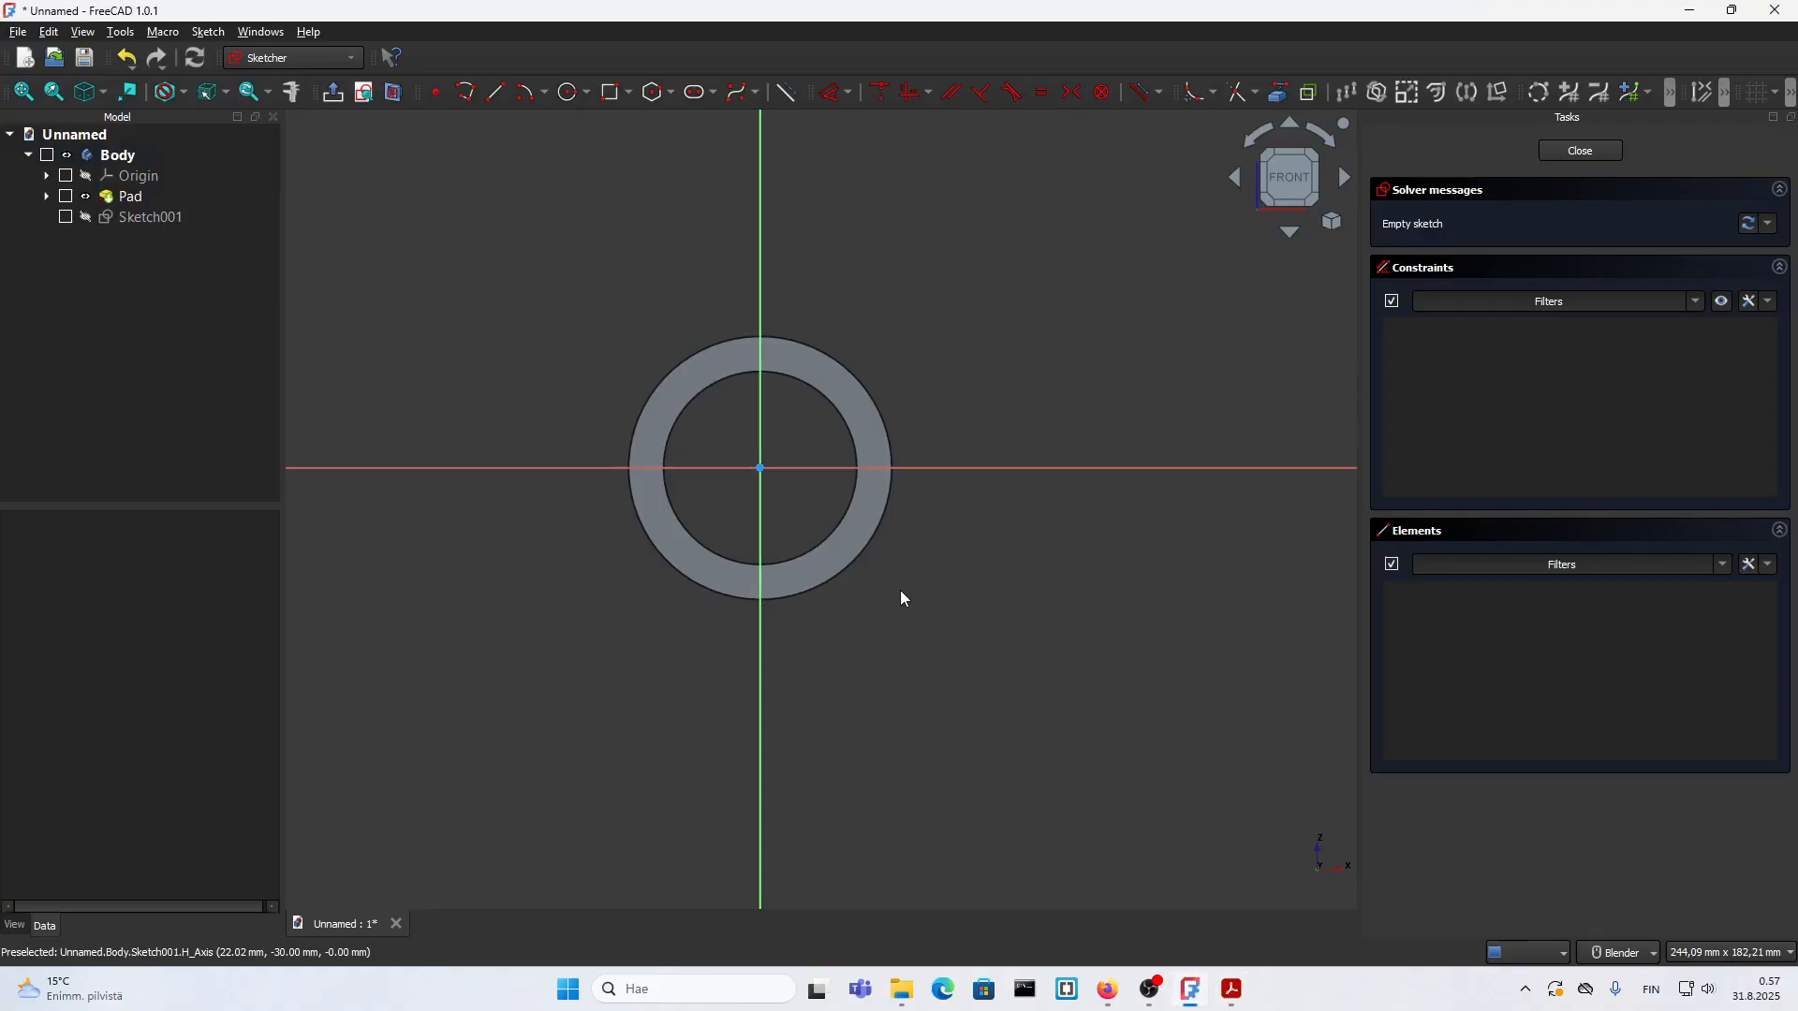
scroll(897, 664, down, 3)
scroll(843, 429, up, 2)
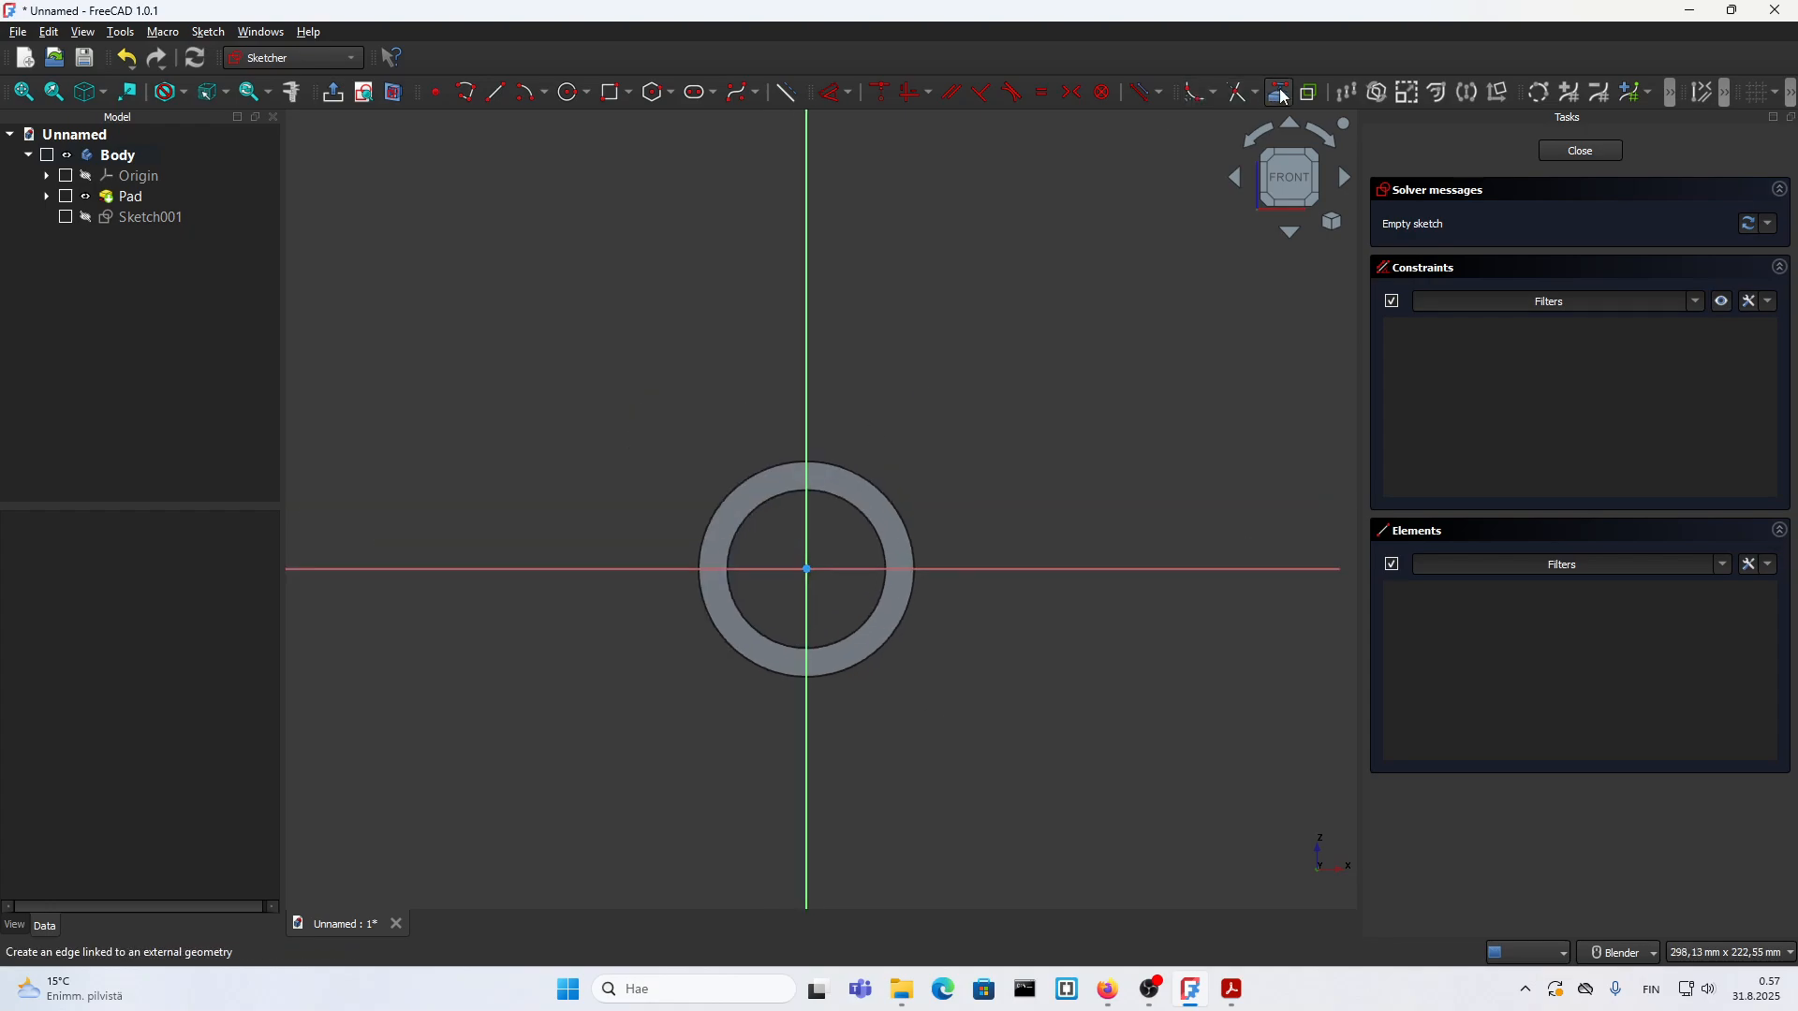
click(887, 490)
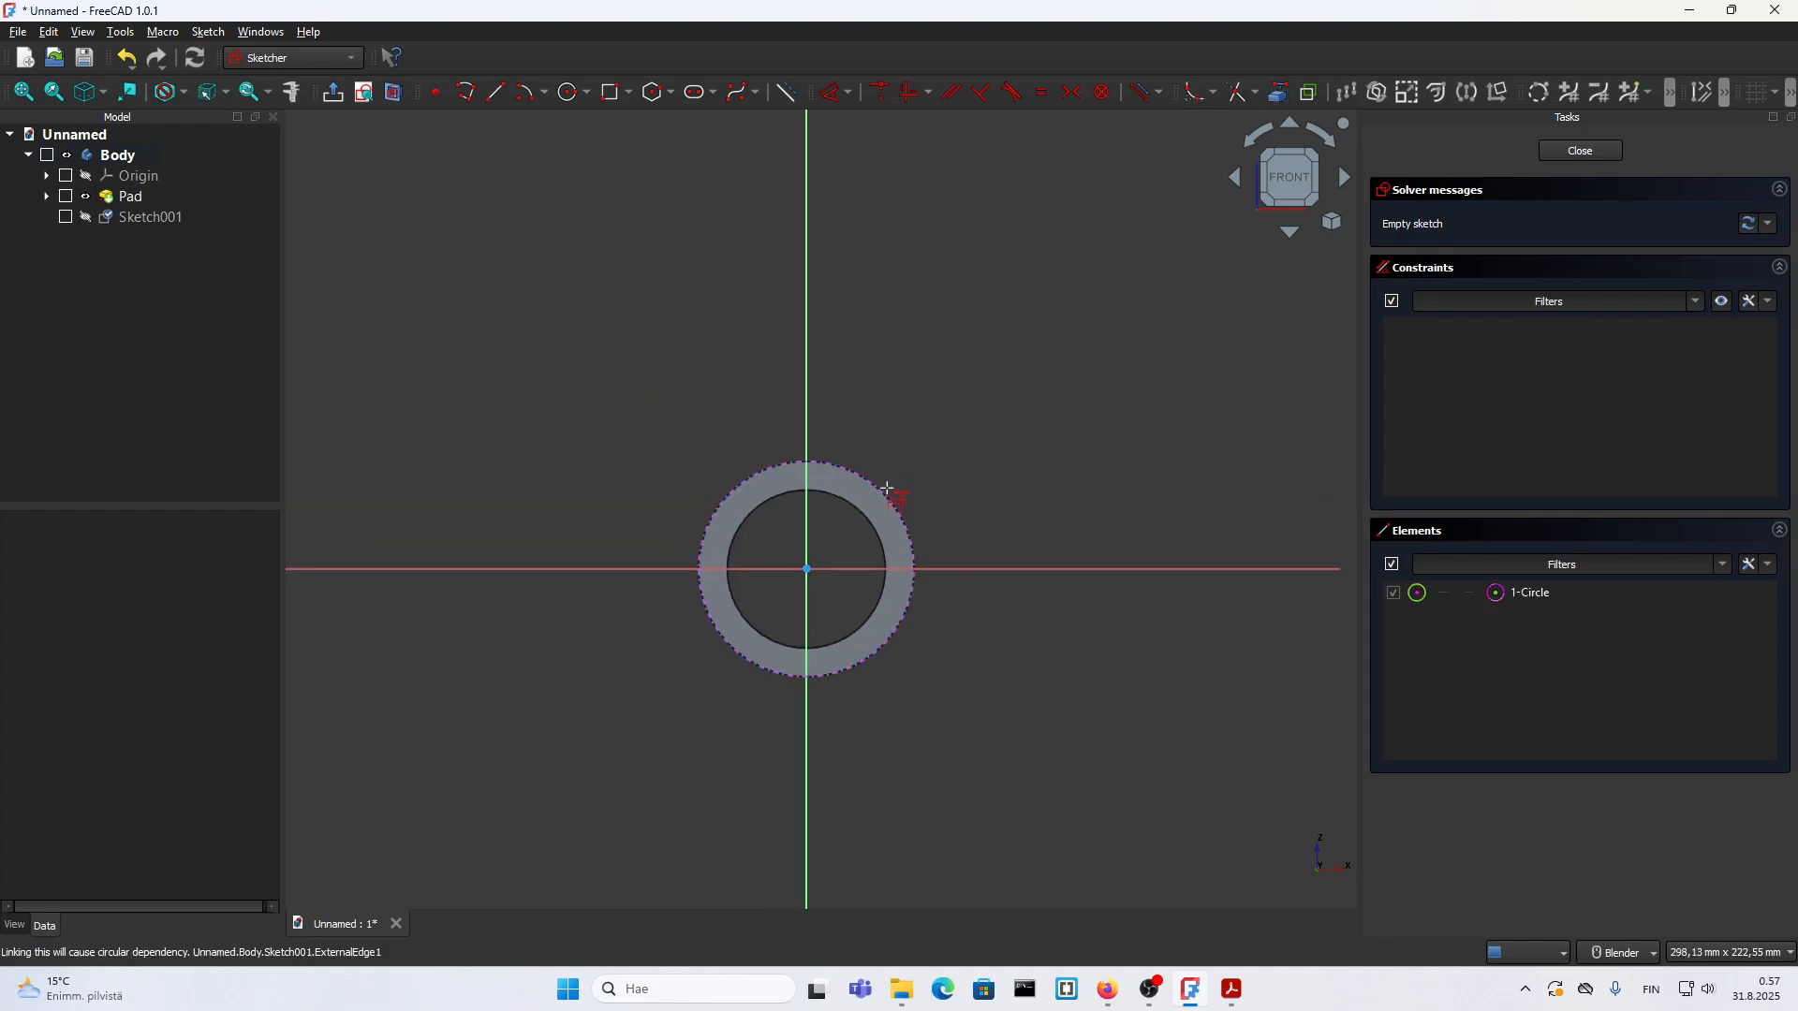
Step: Sketch a polyline up from the outer circle, about 26 mm across to the vertical axis, and down to the circle's top
click(466, 93)
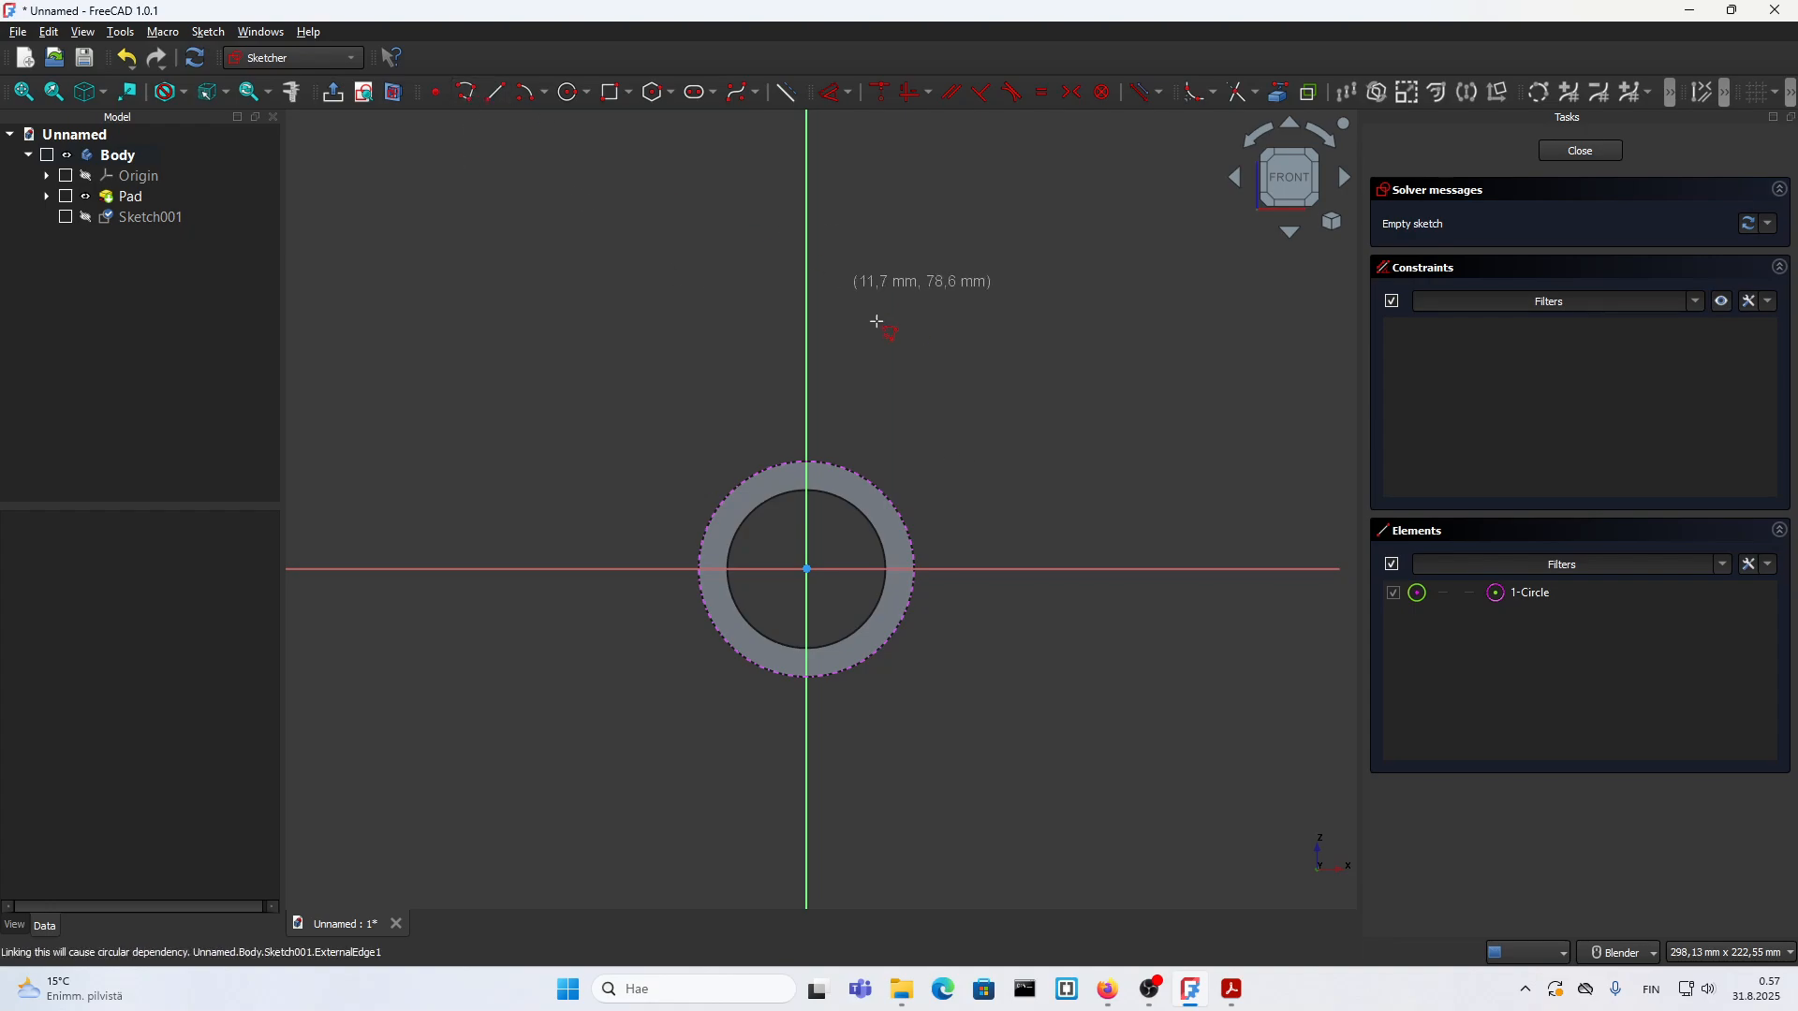
click(901, 513)
scroll(901, 513, down, 1)
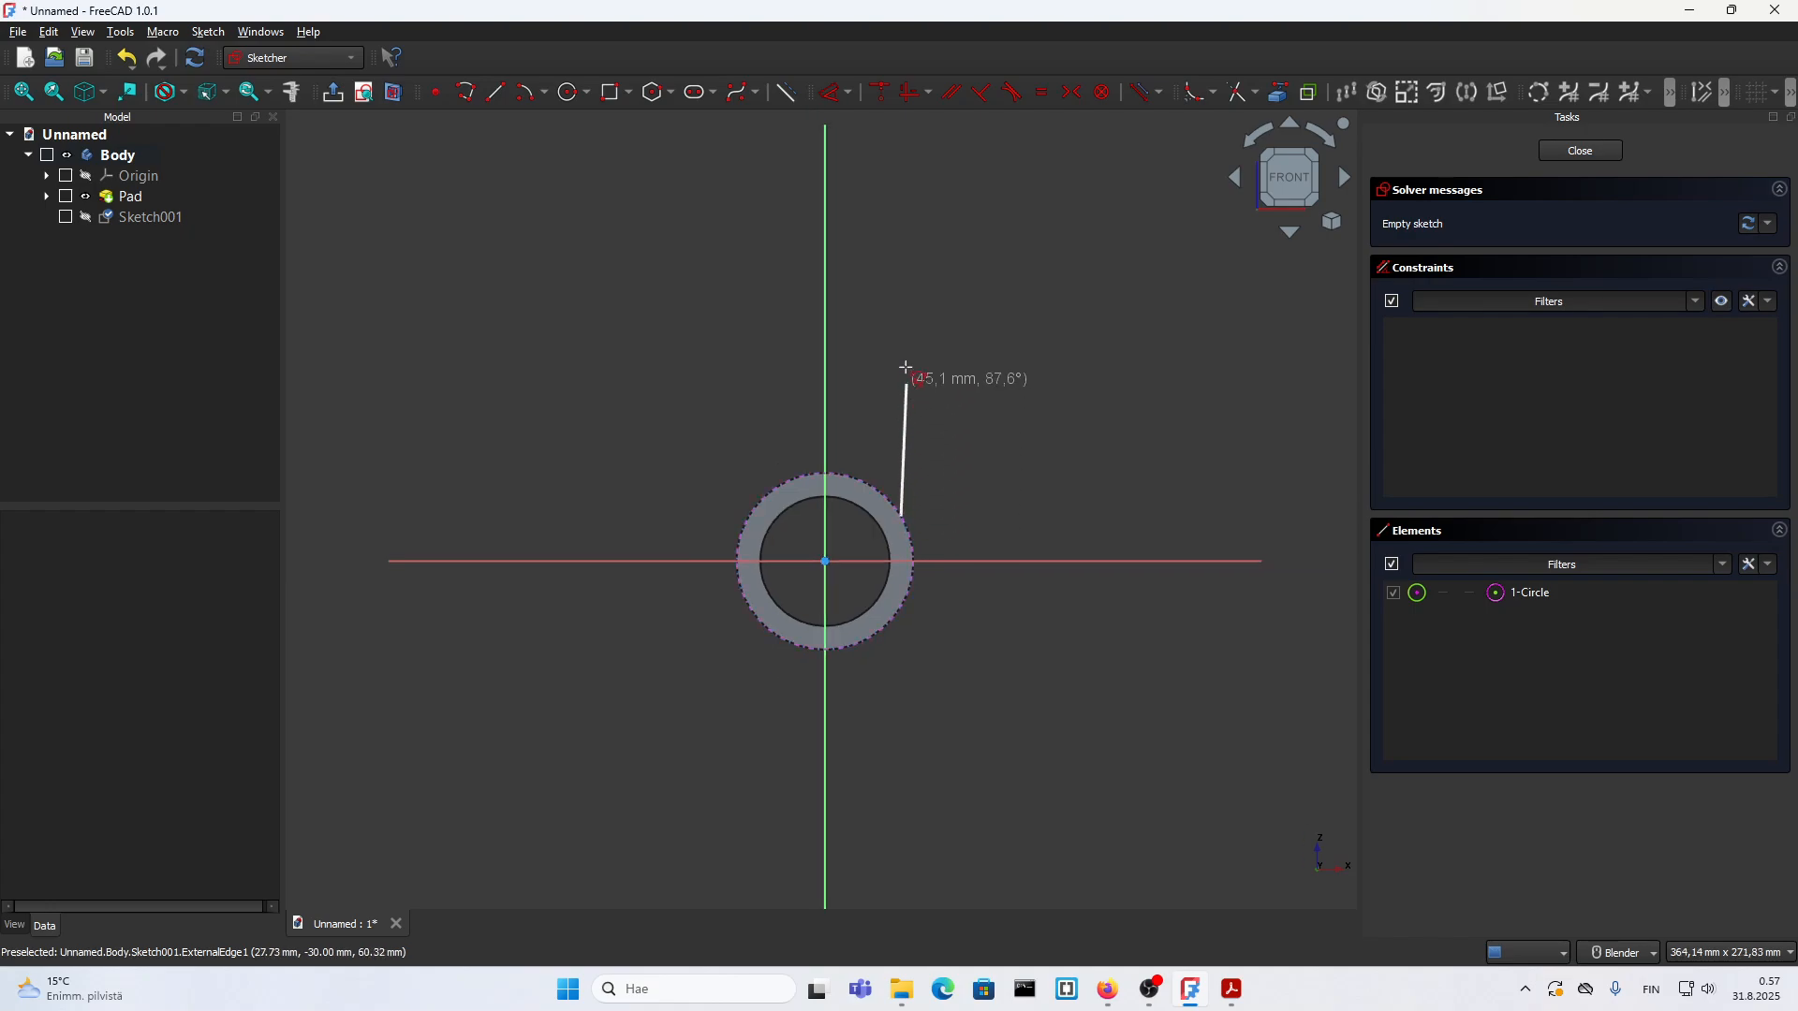
click(901, 262)
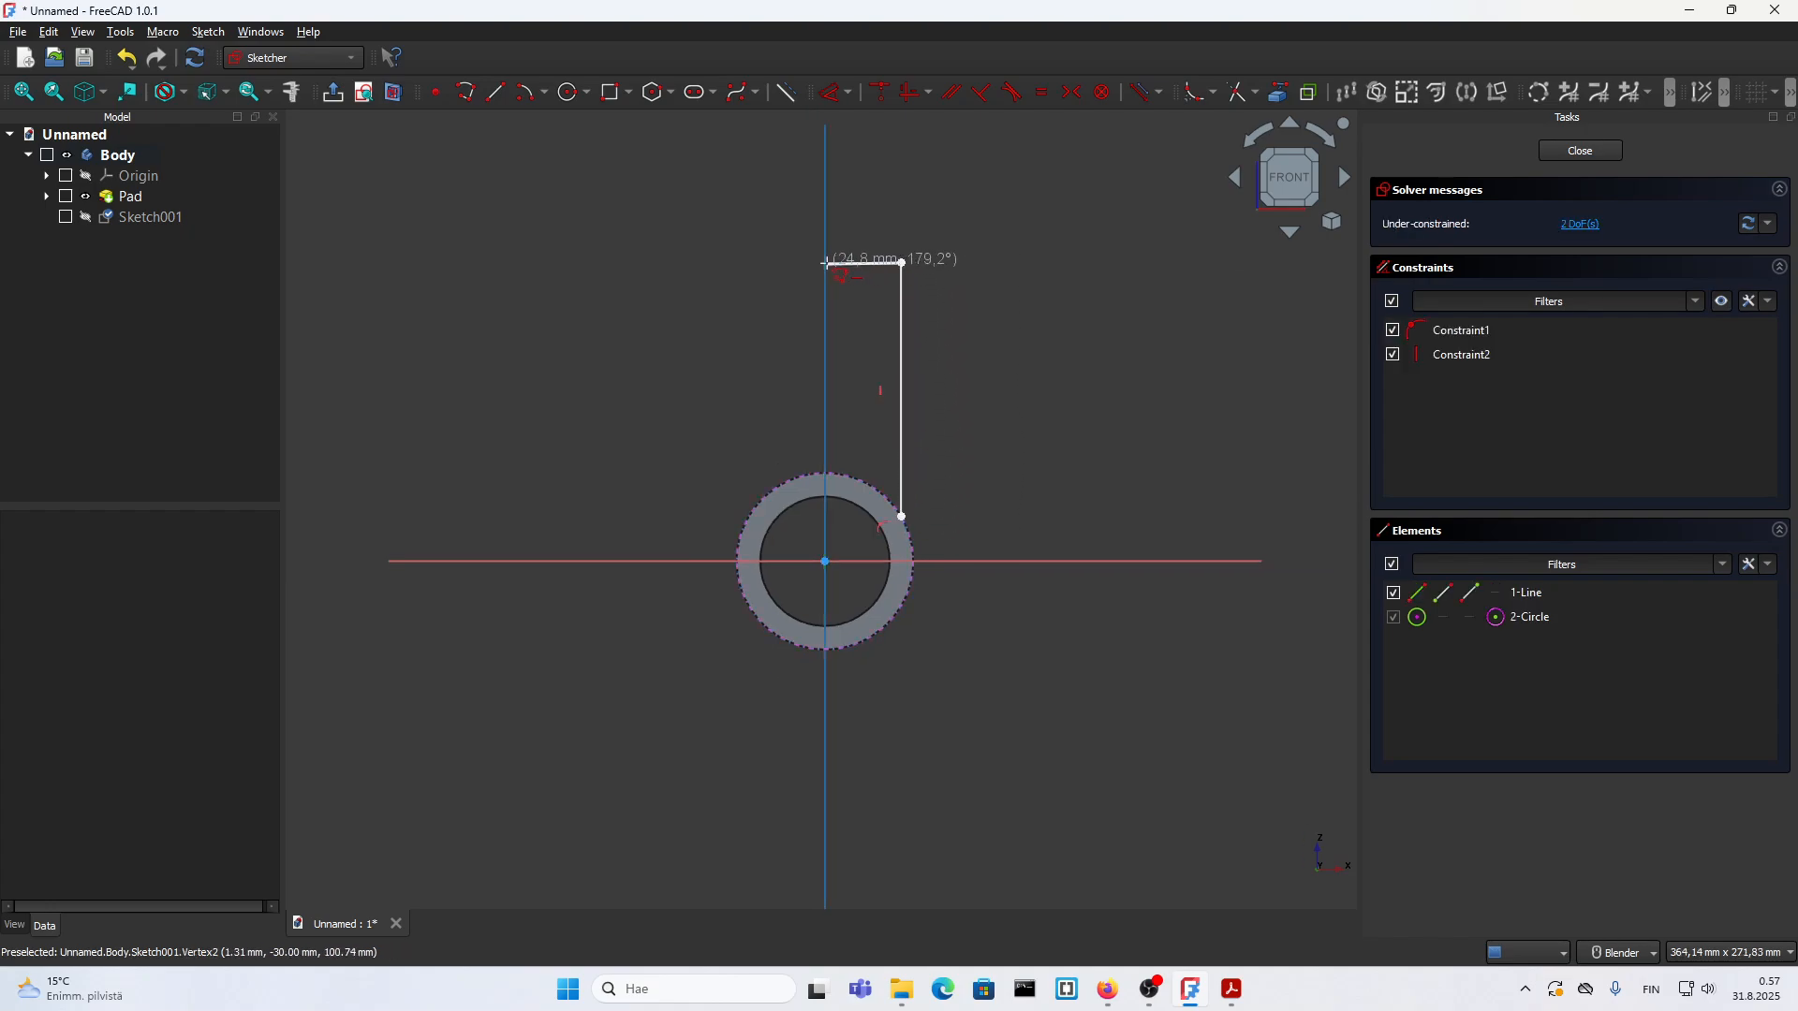
click(825, 262)
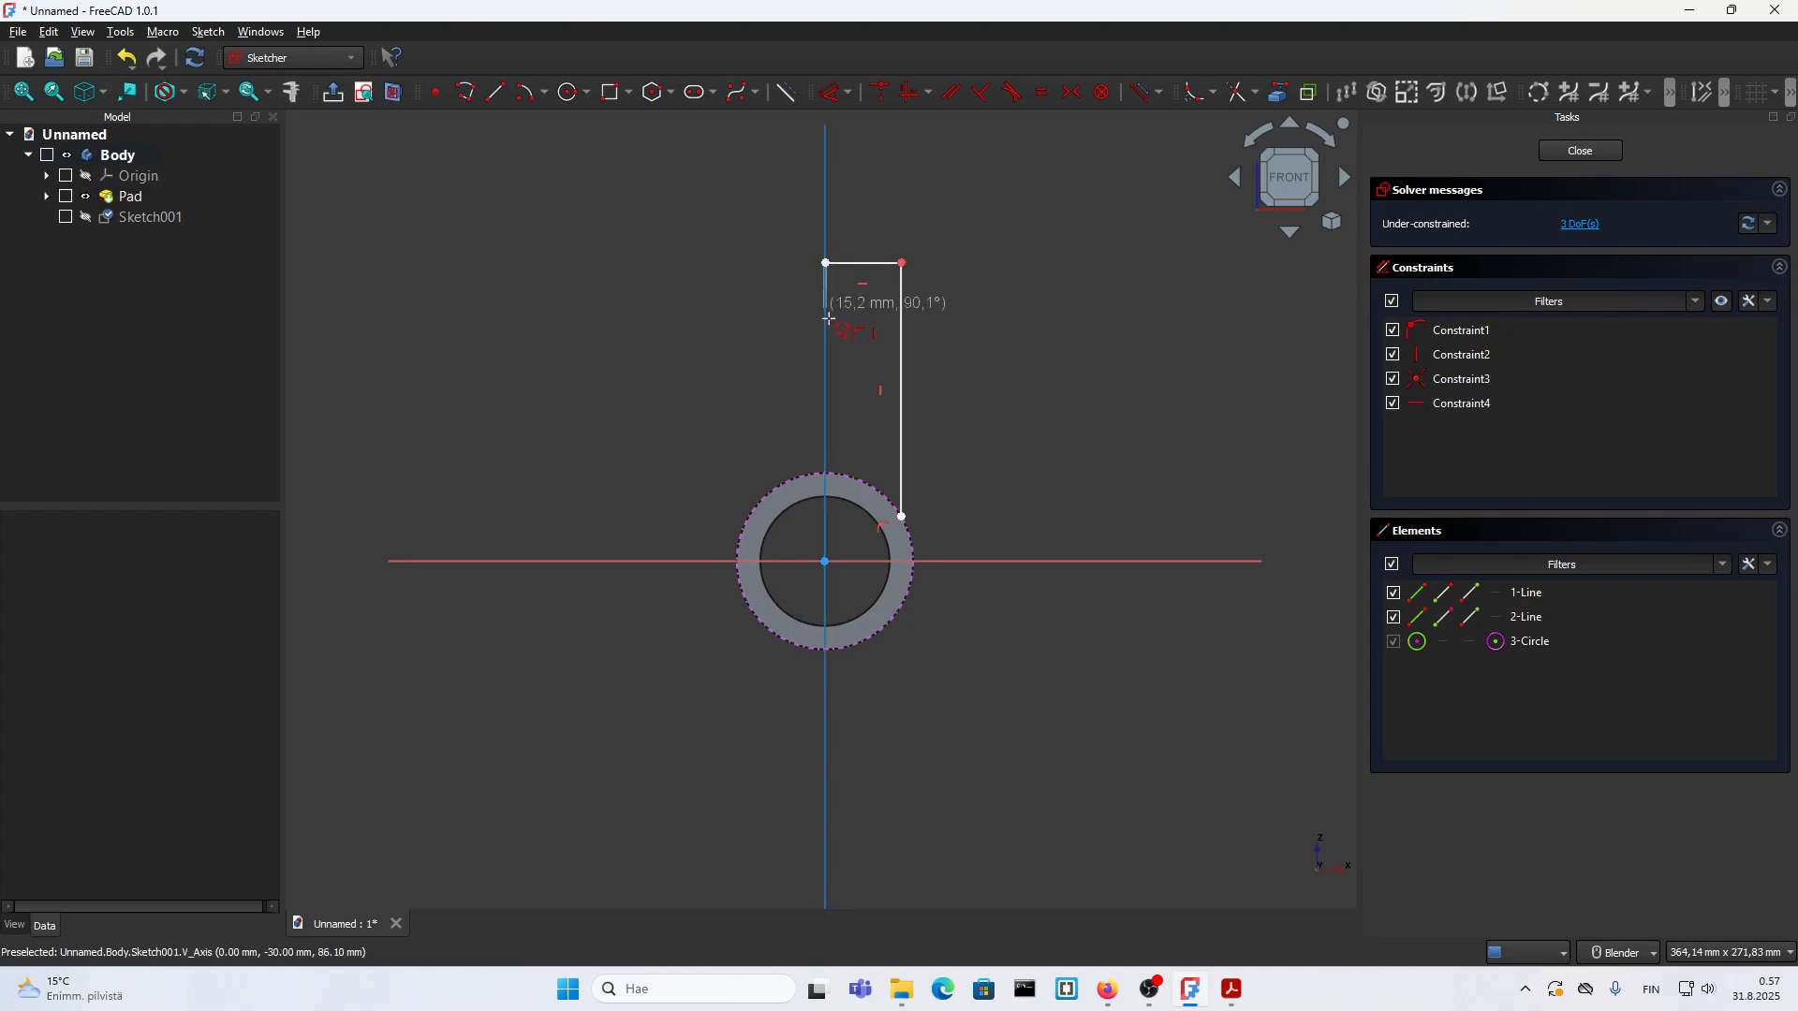
click(825, 472)
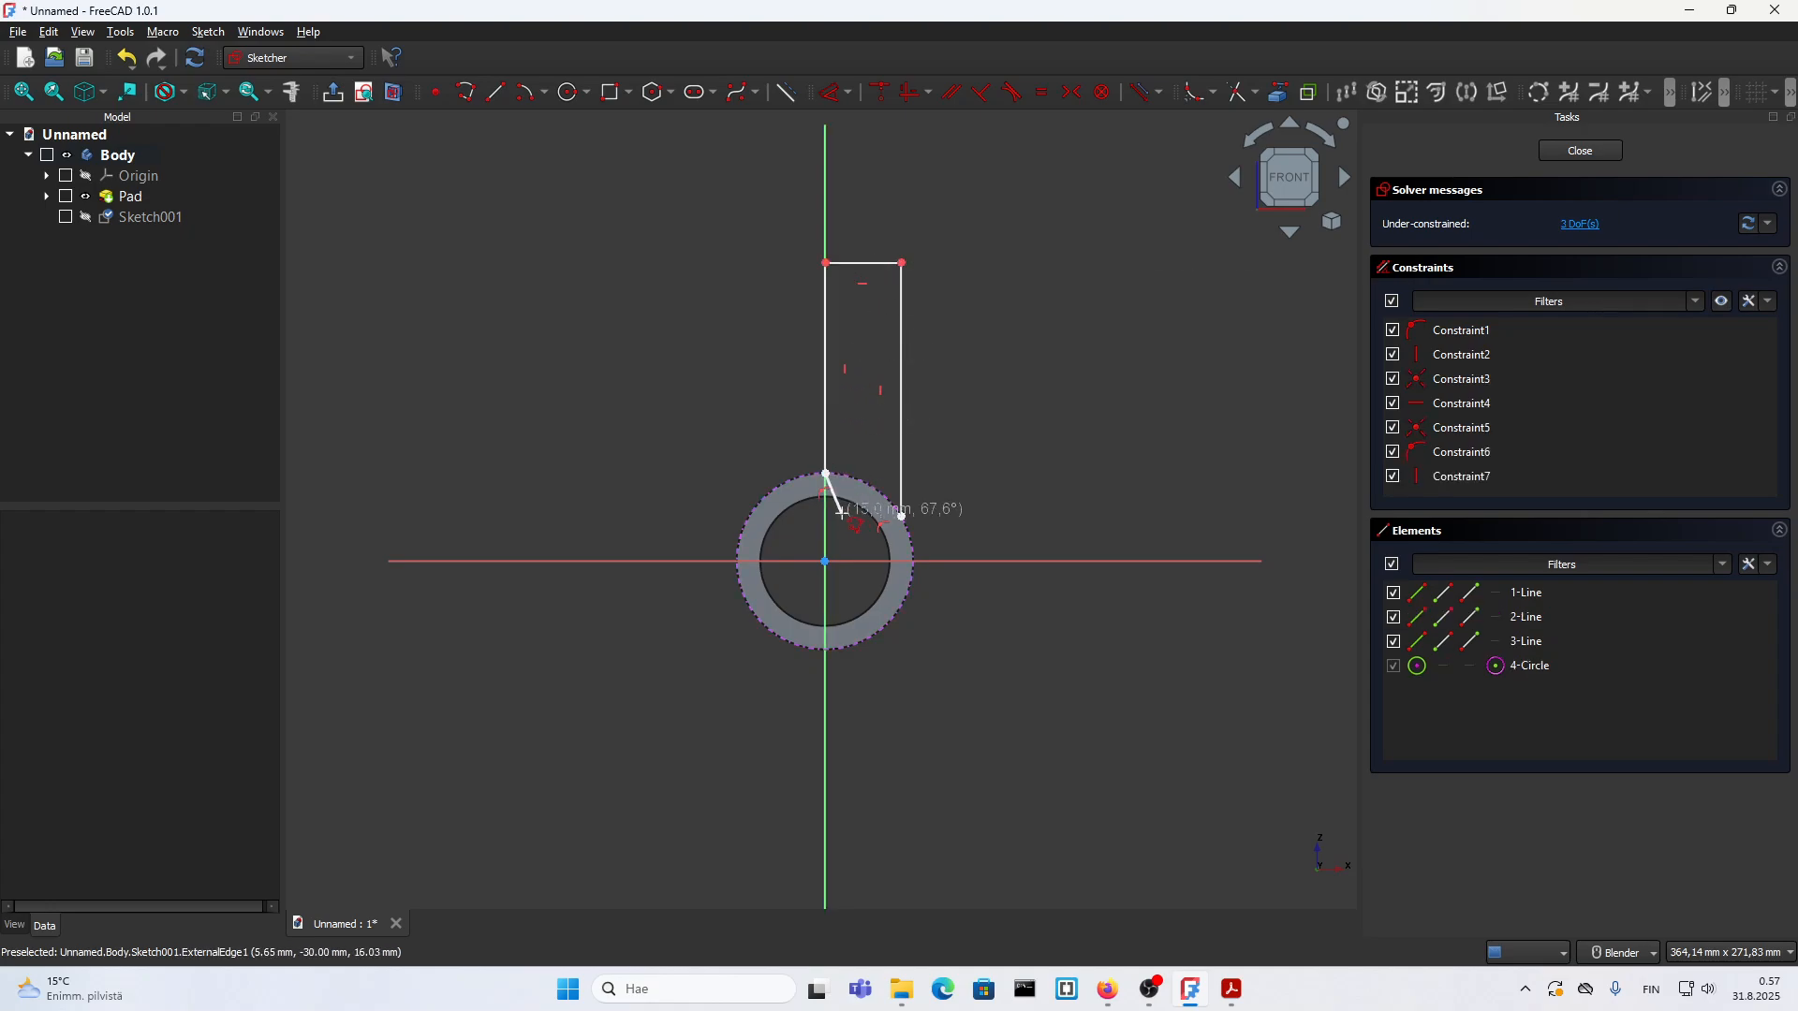
Step: Close the polyline profile with an arc of about 30 mm radius along the outer circle to the starting point
scroll(843, 510, up, 2)
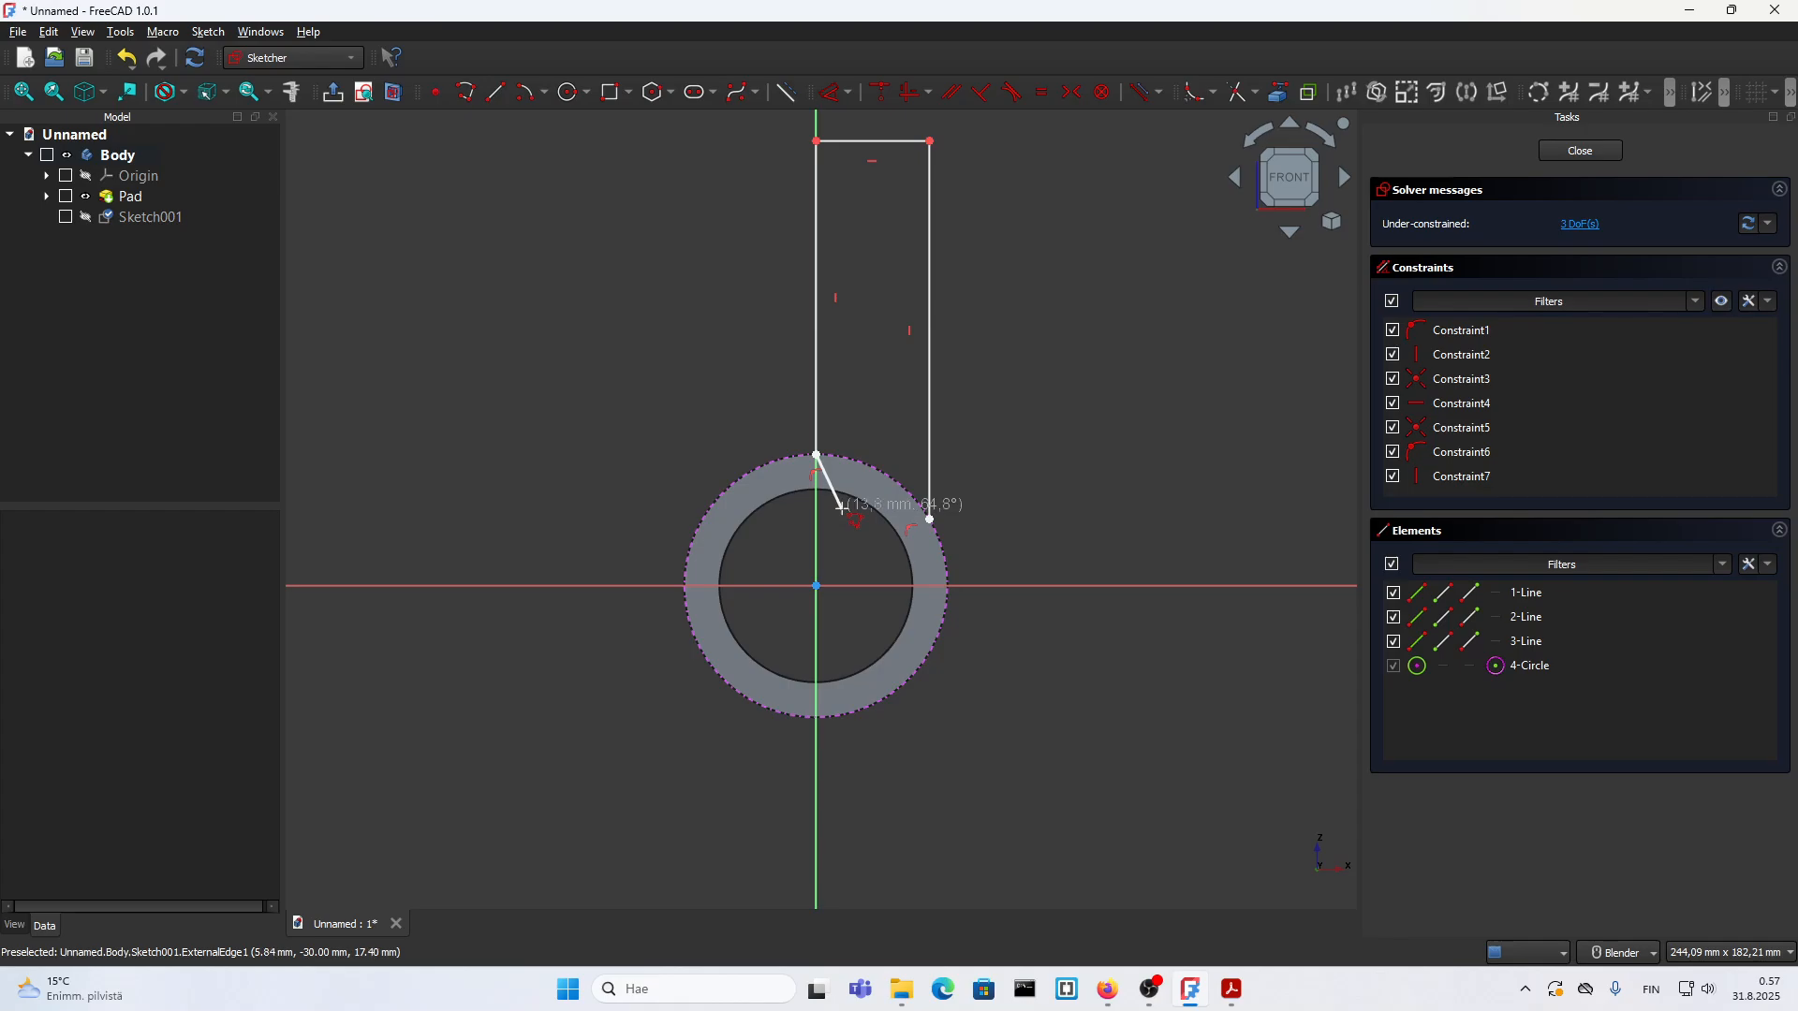
key(m)
key(m)
key(m)
click(929, 516)
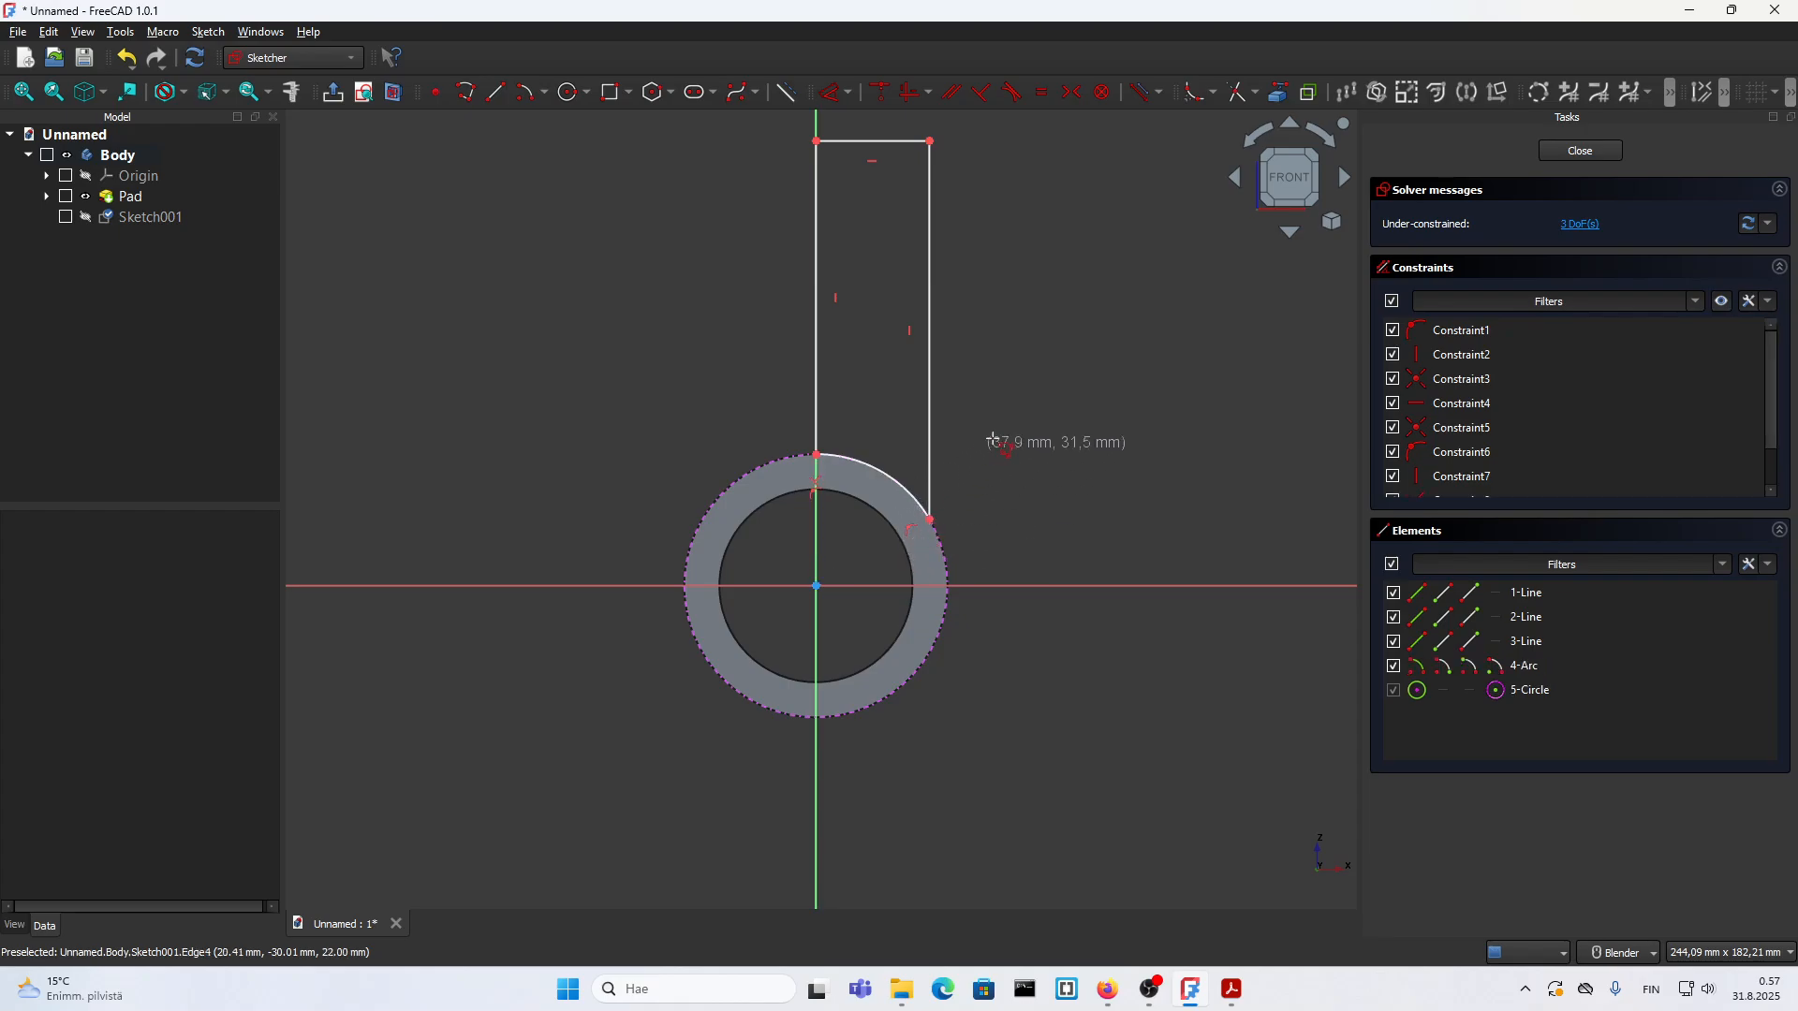
Step: Move the profile's inner vertical line off the sketch's vertical axis by about 9 mm
scroll(918, 717, down, 3)
scroll(907, 553, up, 3)
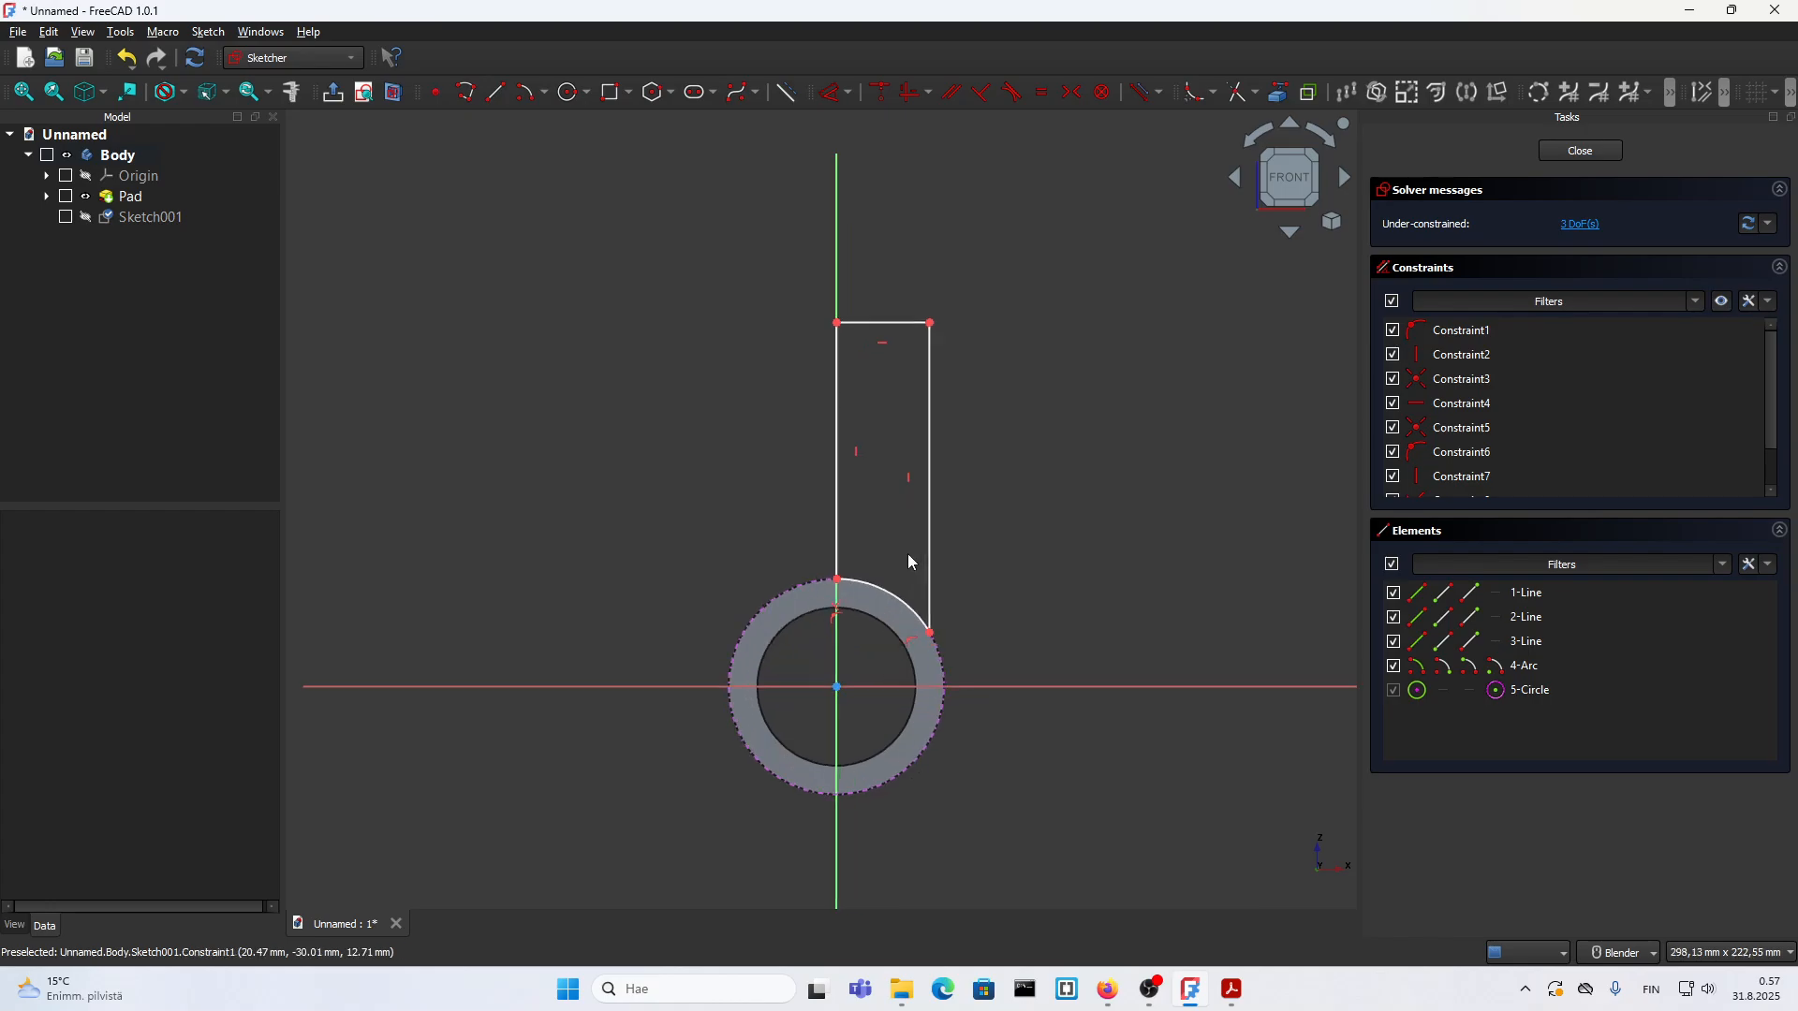
scroll(880, 554, down, 1)
drag(850, 519, 870, 517)
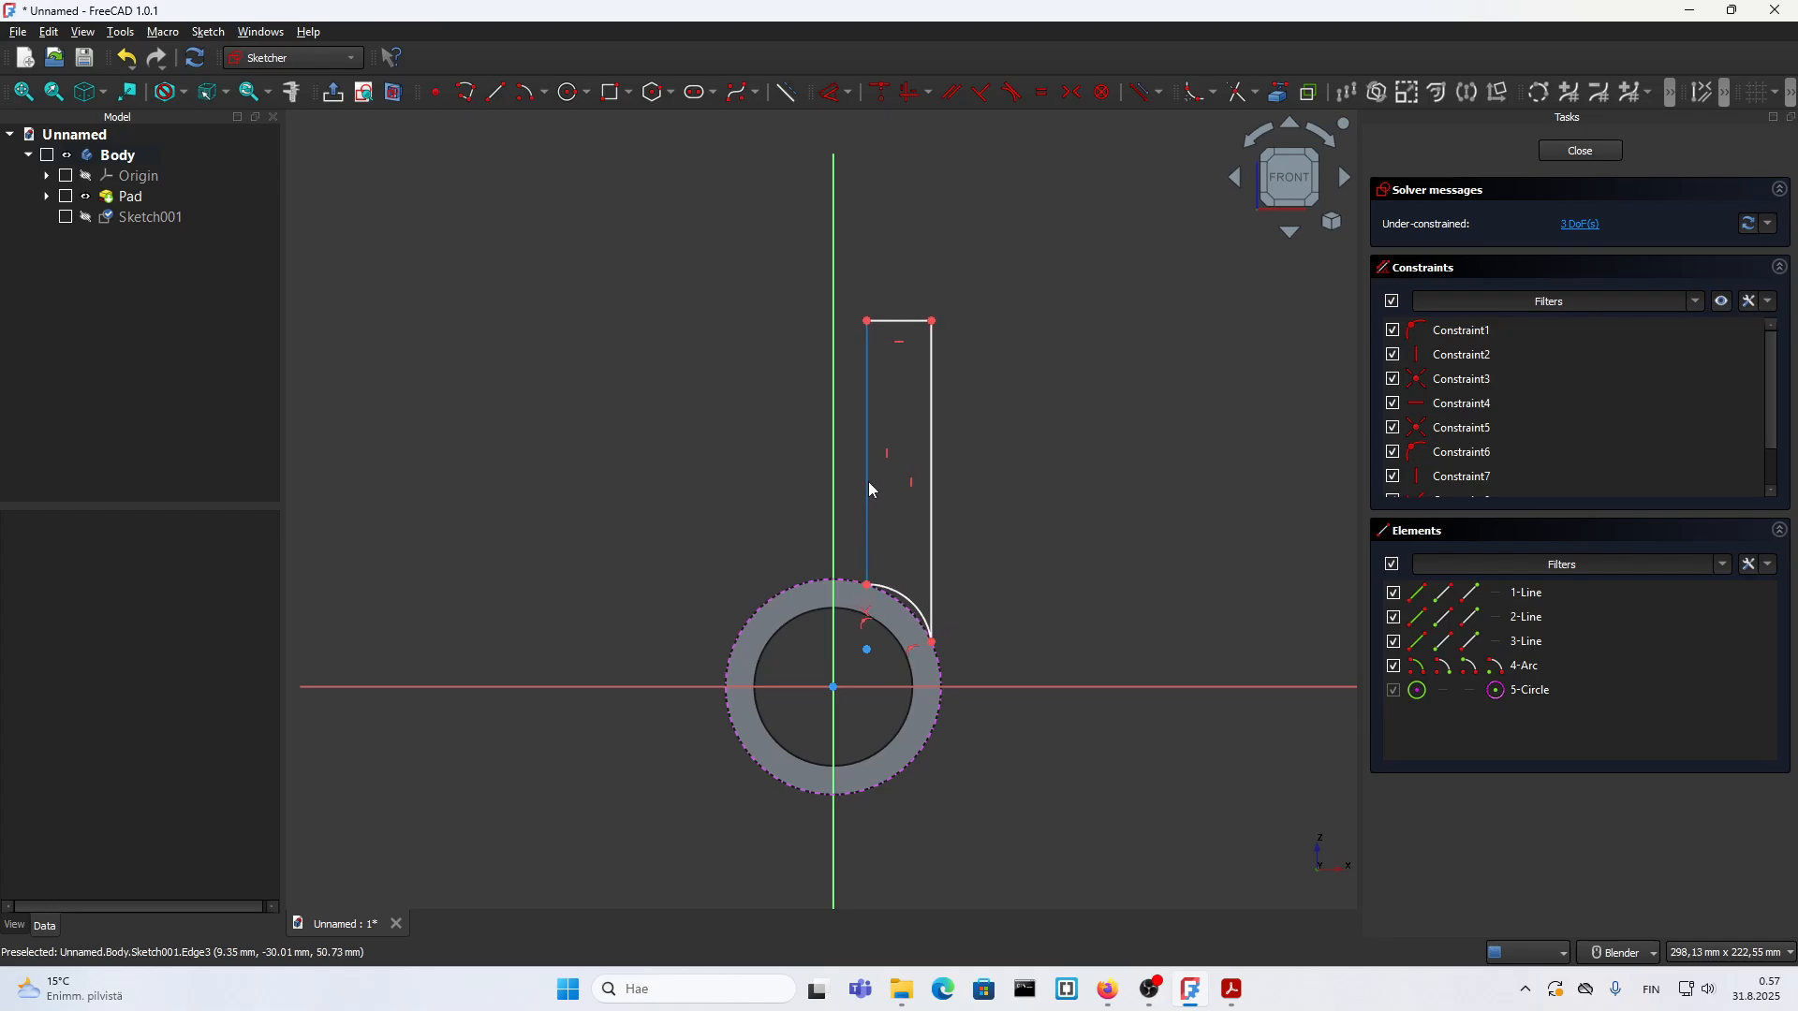
Step: Constrain the profile's inner lower corner to the sketch's vertical axis and stretch the profile outward to the circle's full radius
click(865, 576)
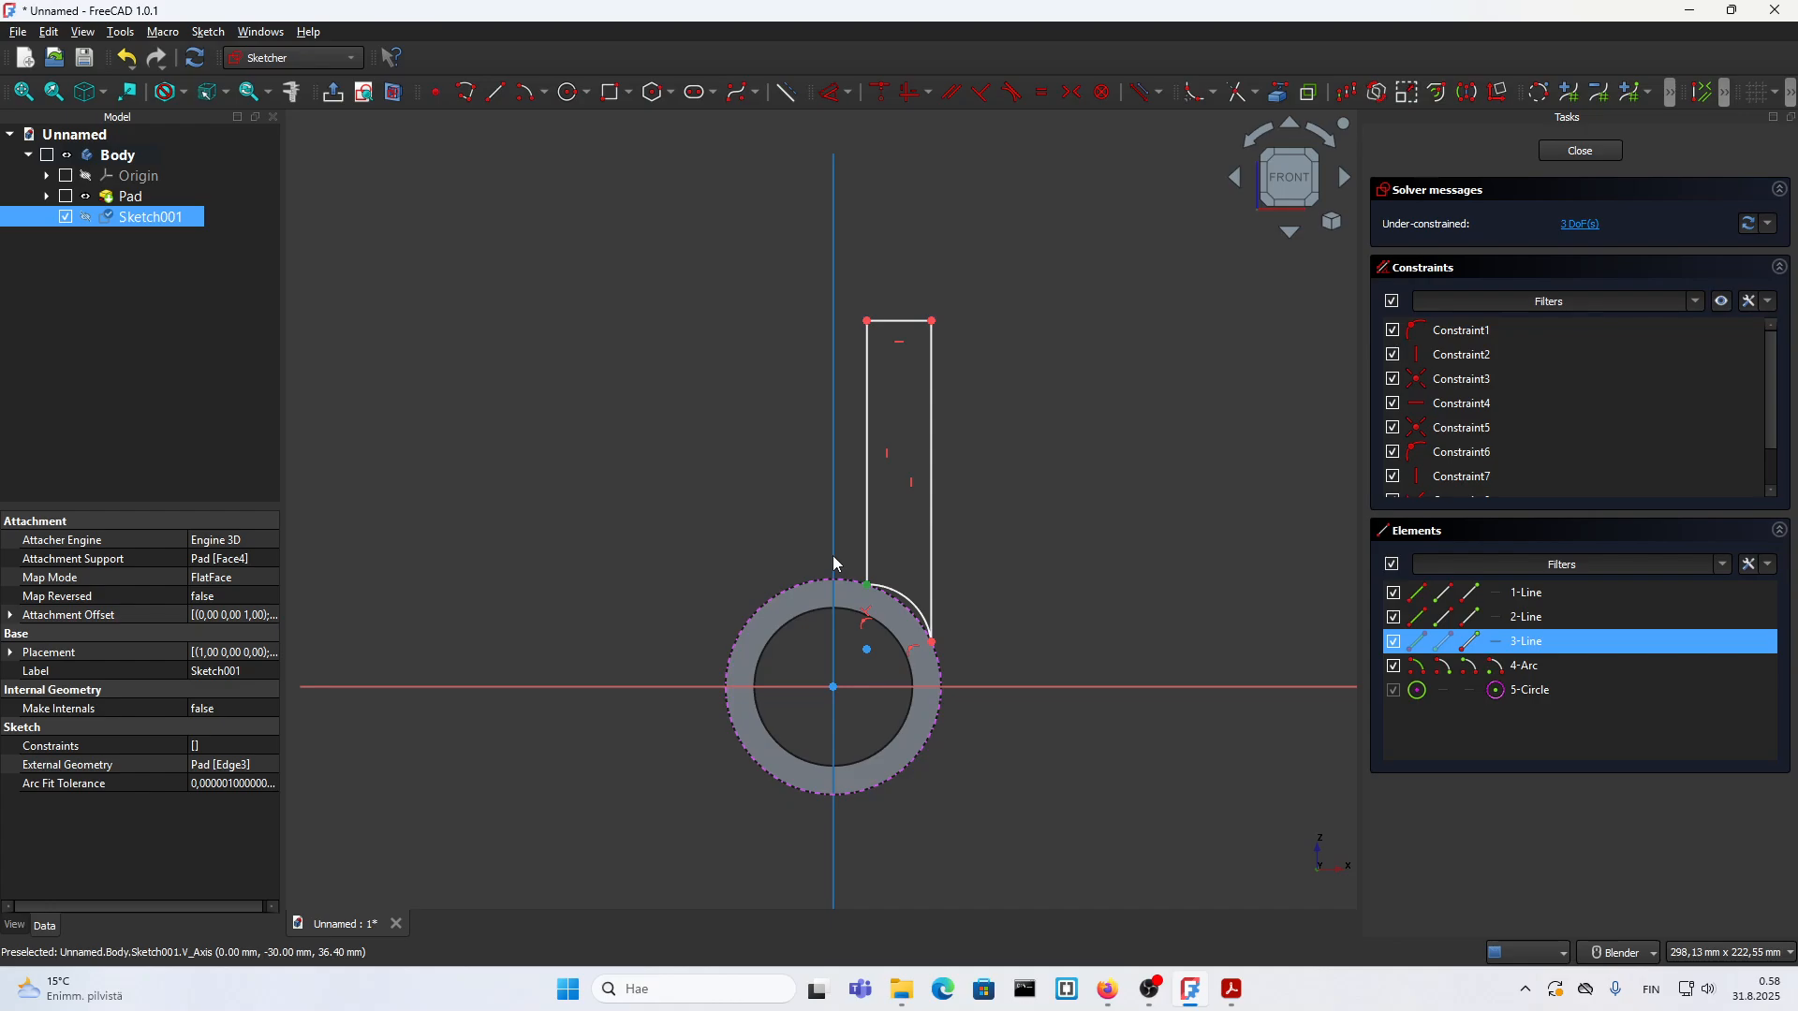
key(c)
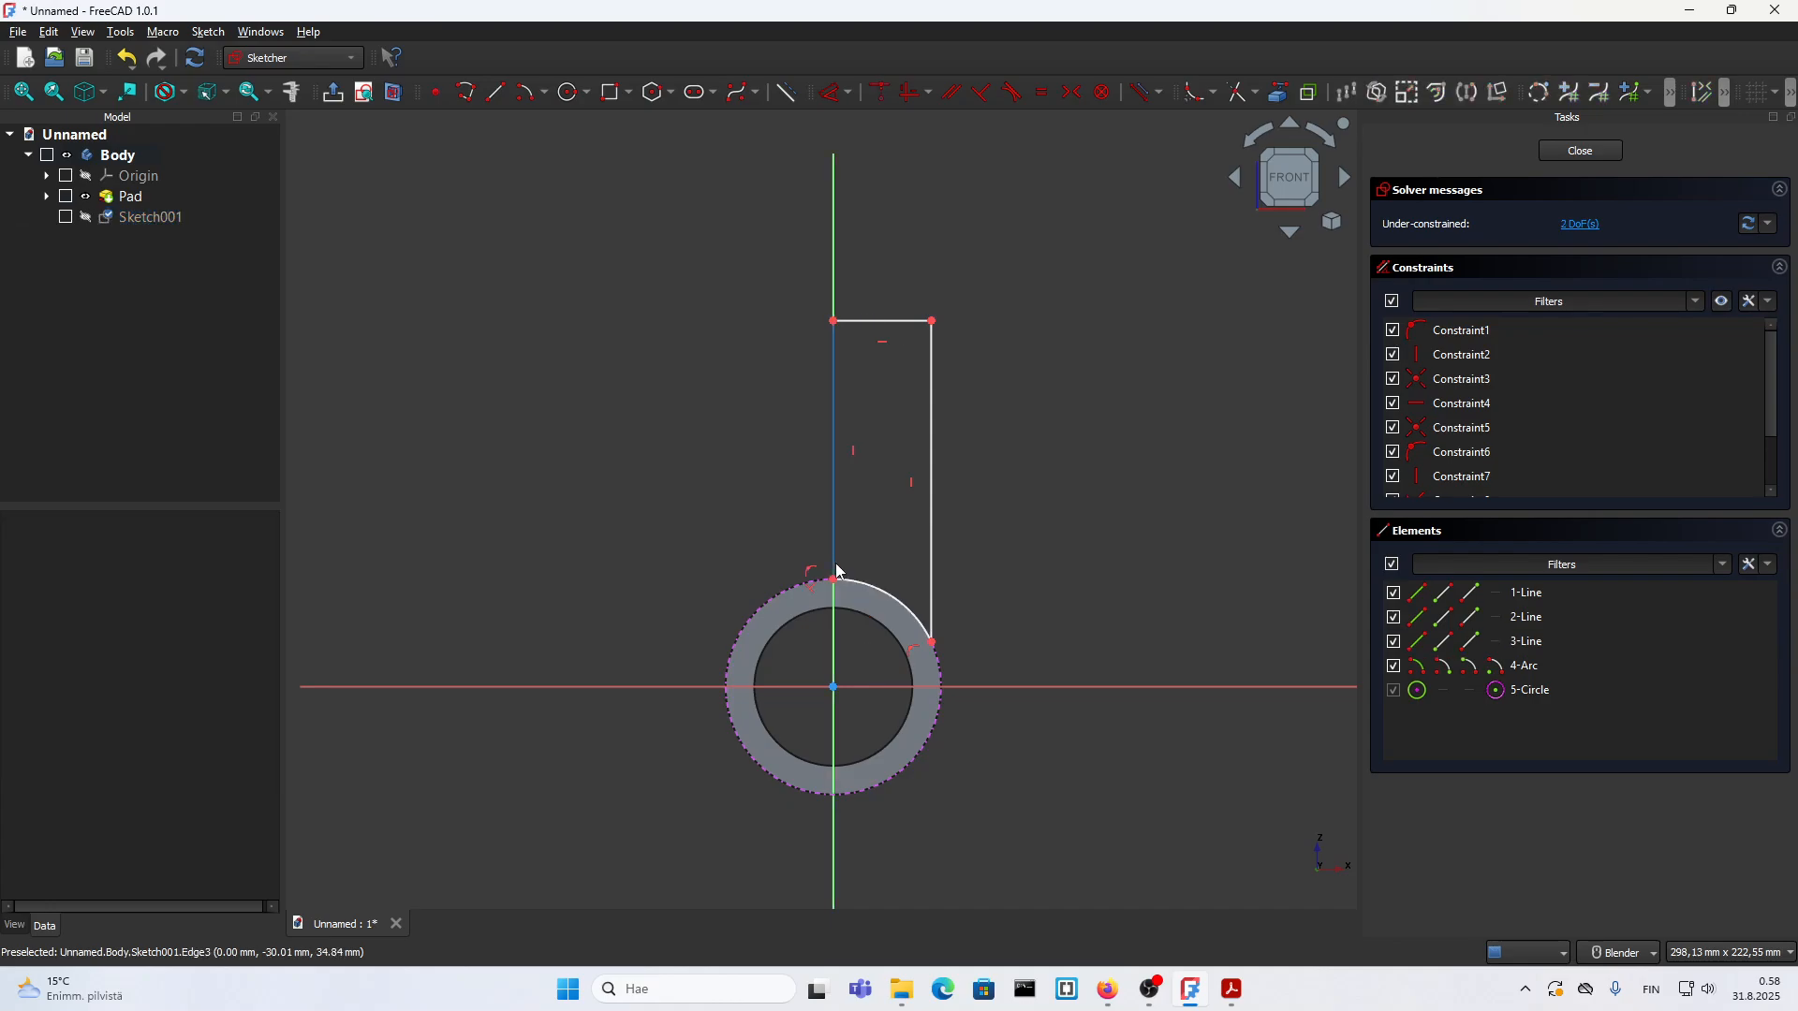
mouse_move(882, 351)
mouse_down()
mouse_move(899, 318)
mouse_move(891, 335)
mouse_up()
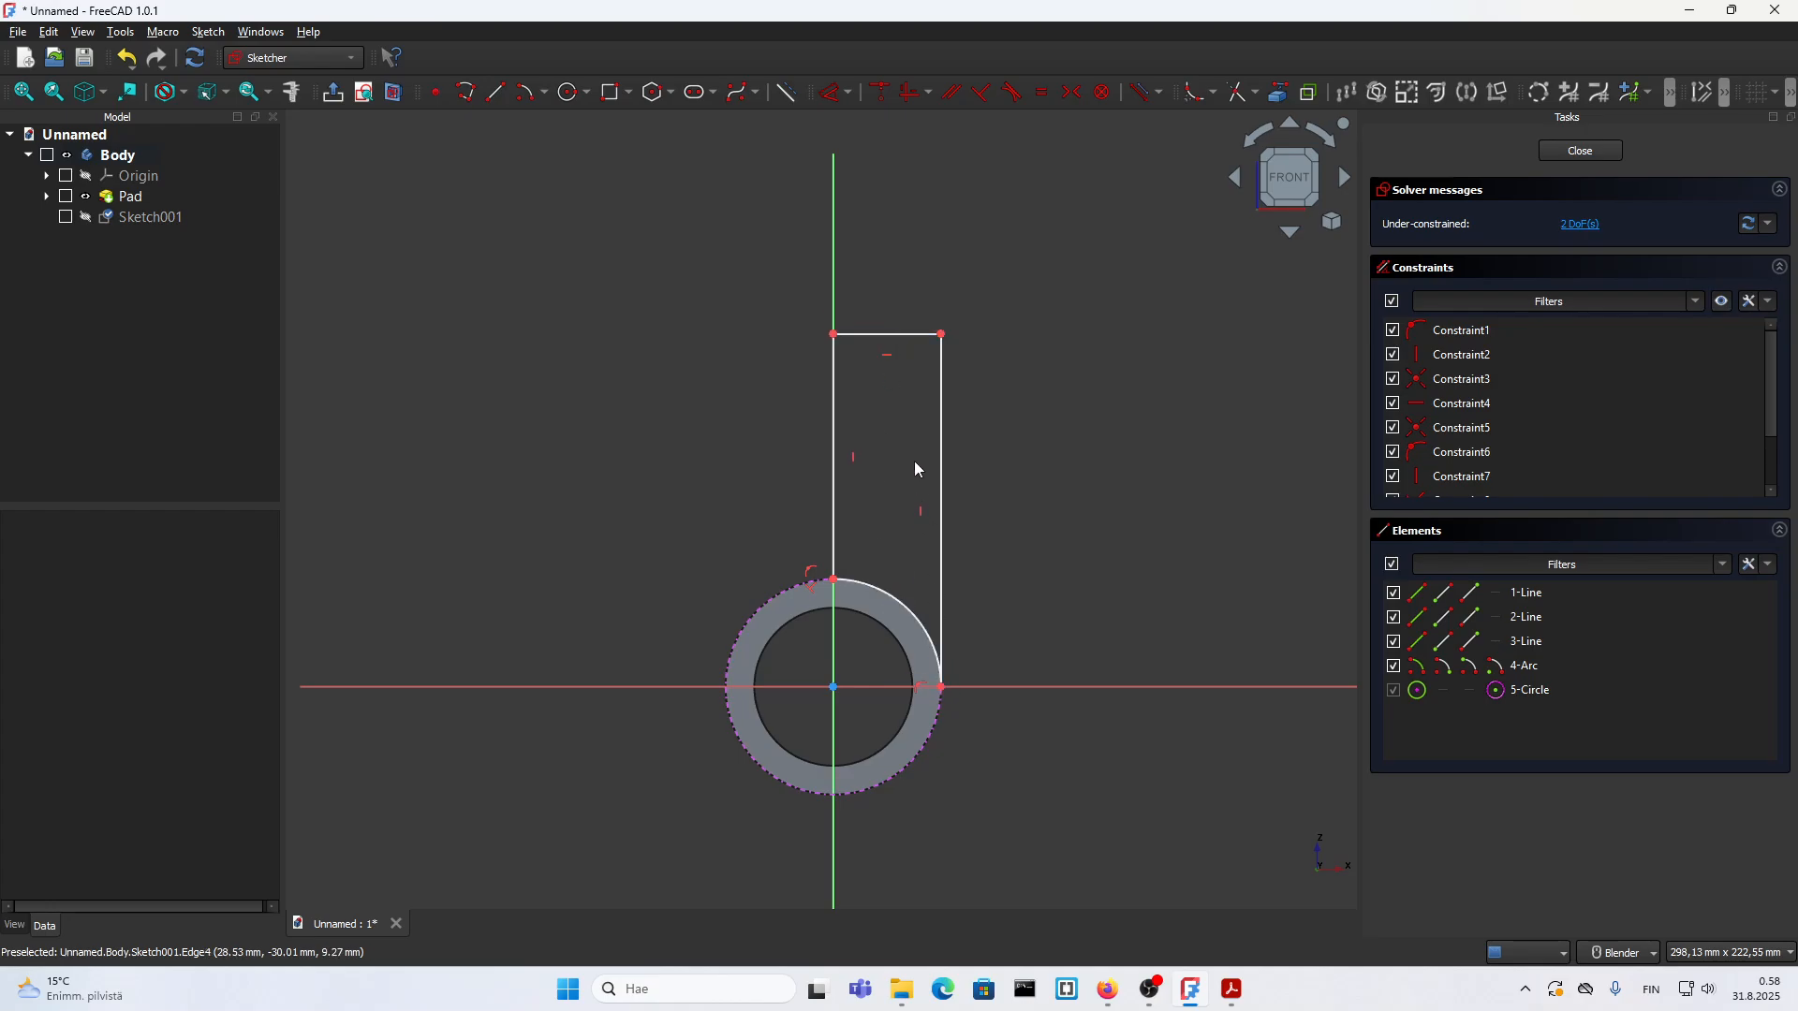
Step: Try to constrain the length of the profile's top edge to 30 mm and close the error report
click(899, 331)
text(l)
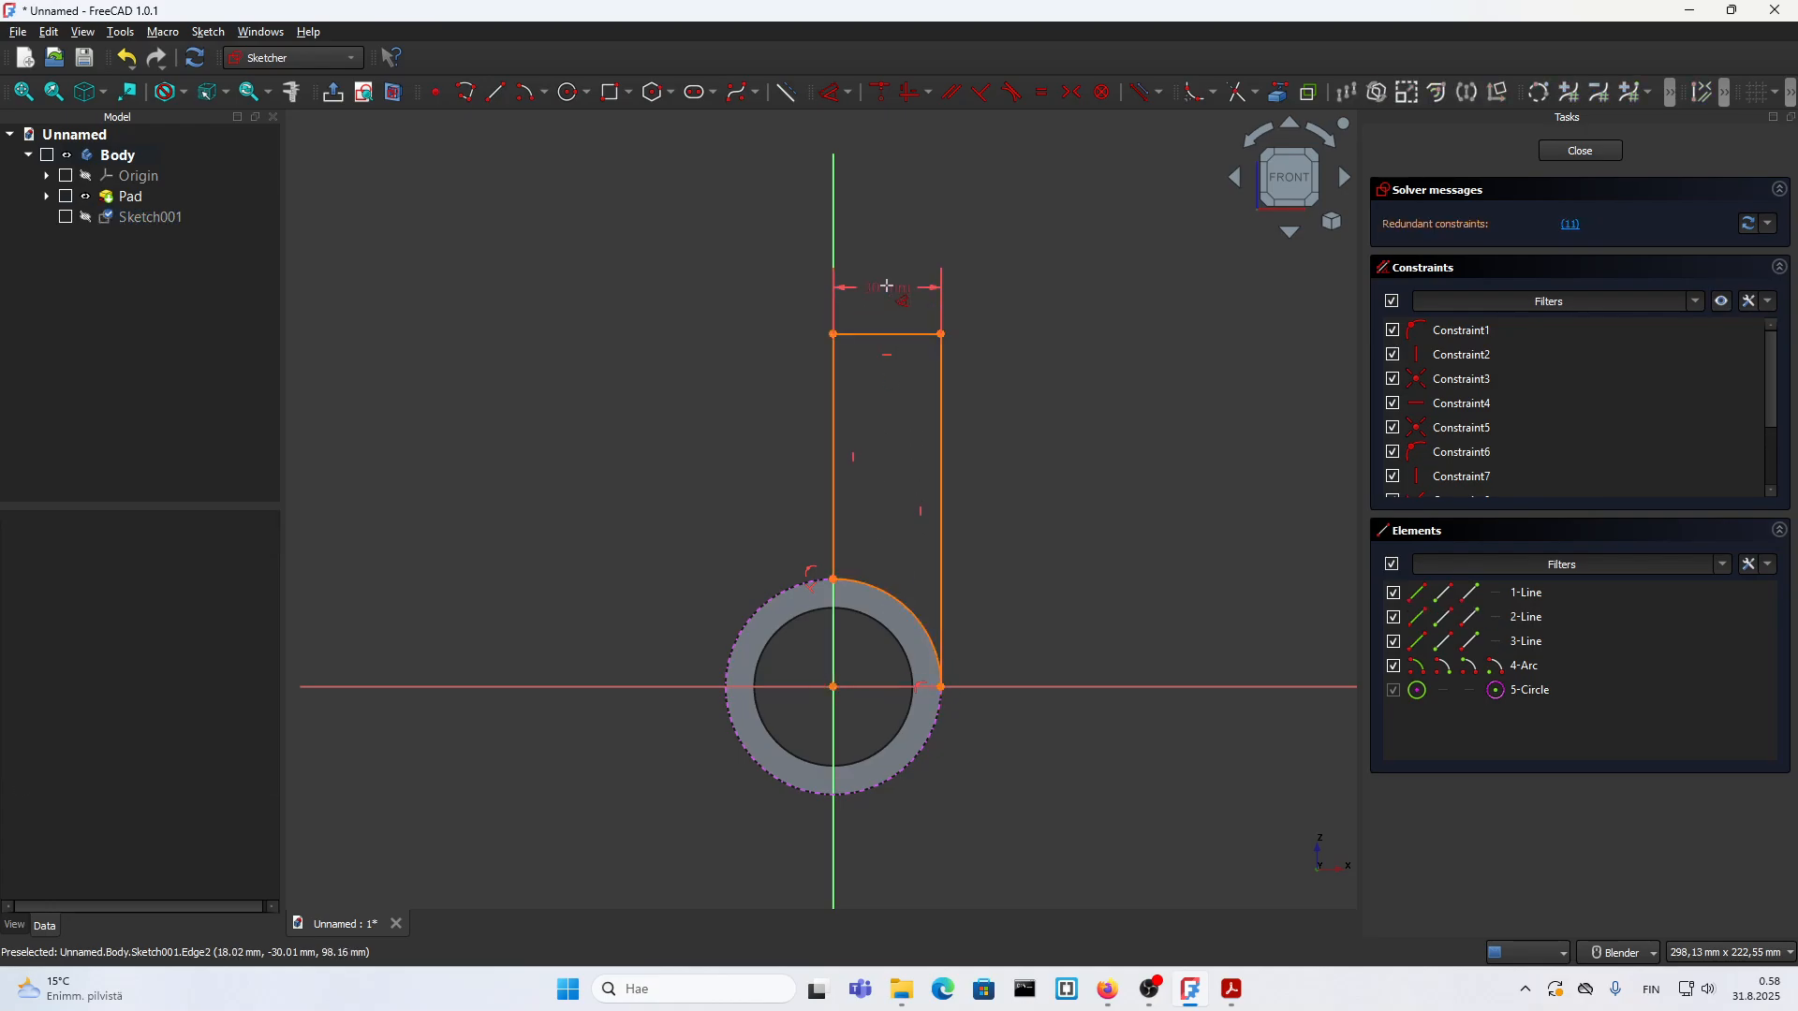
text(30mm)
key(Return)
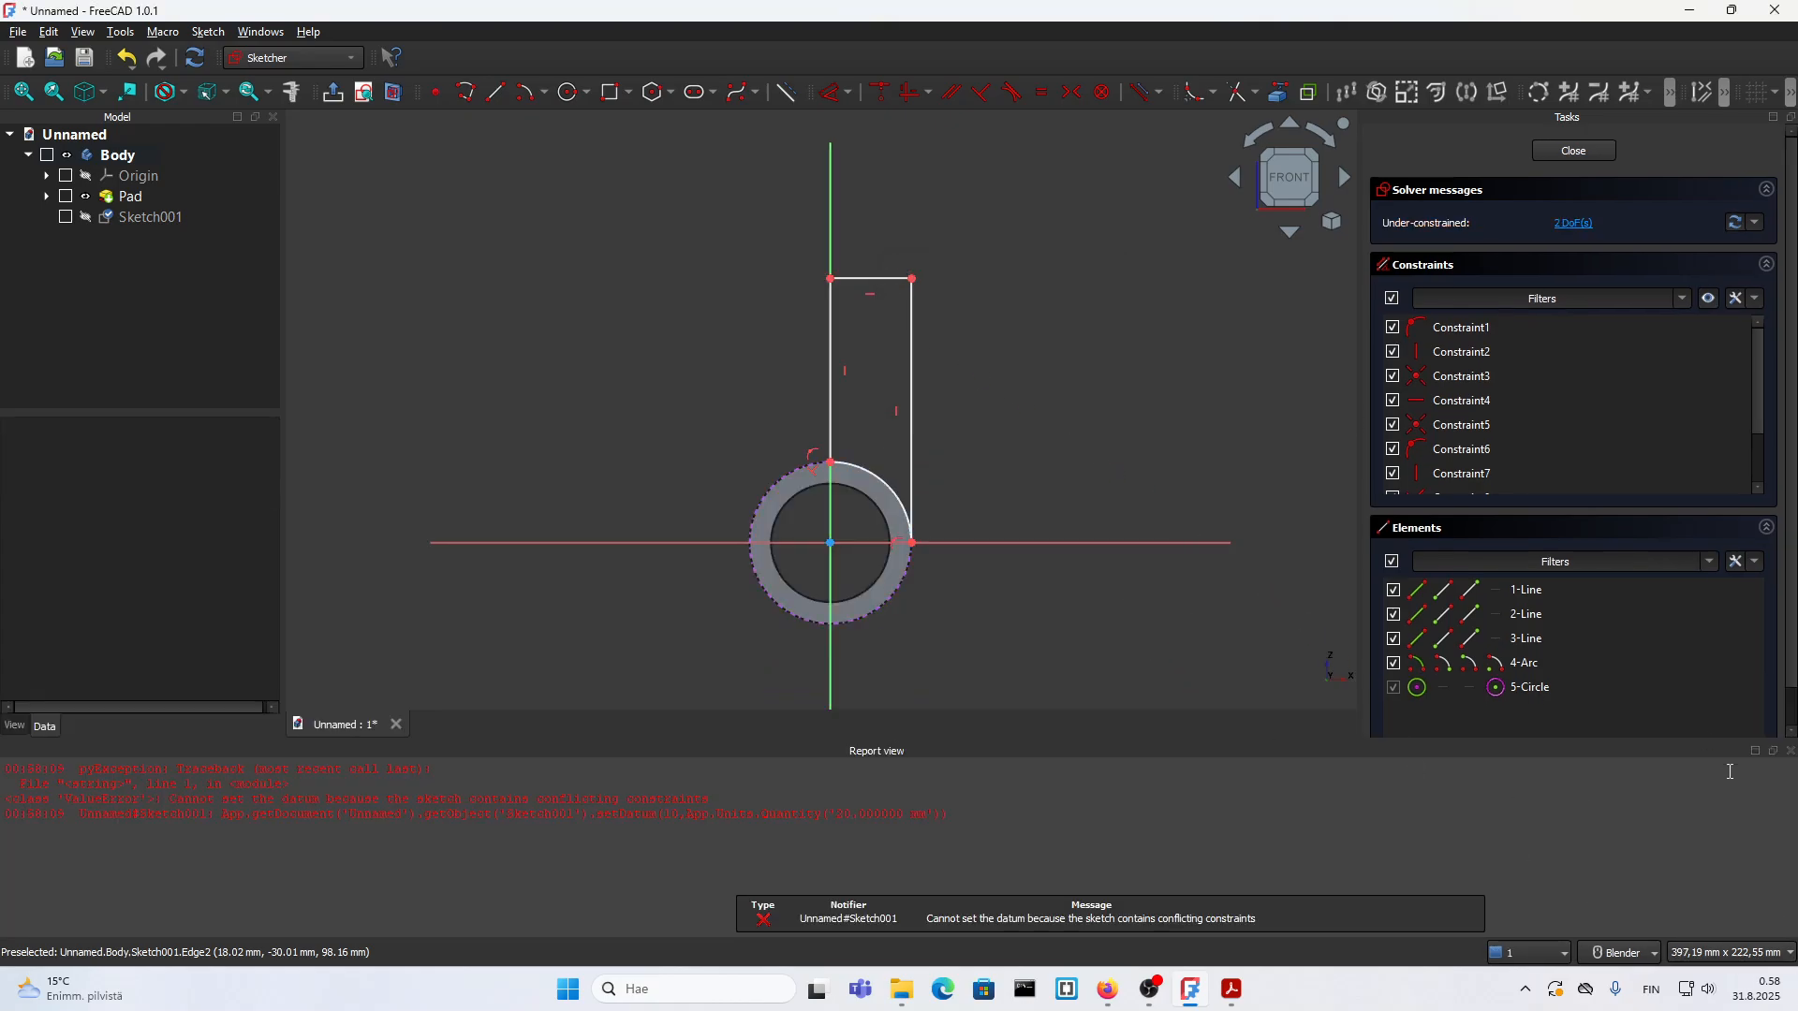
click(1790, 752)
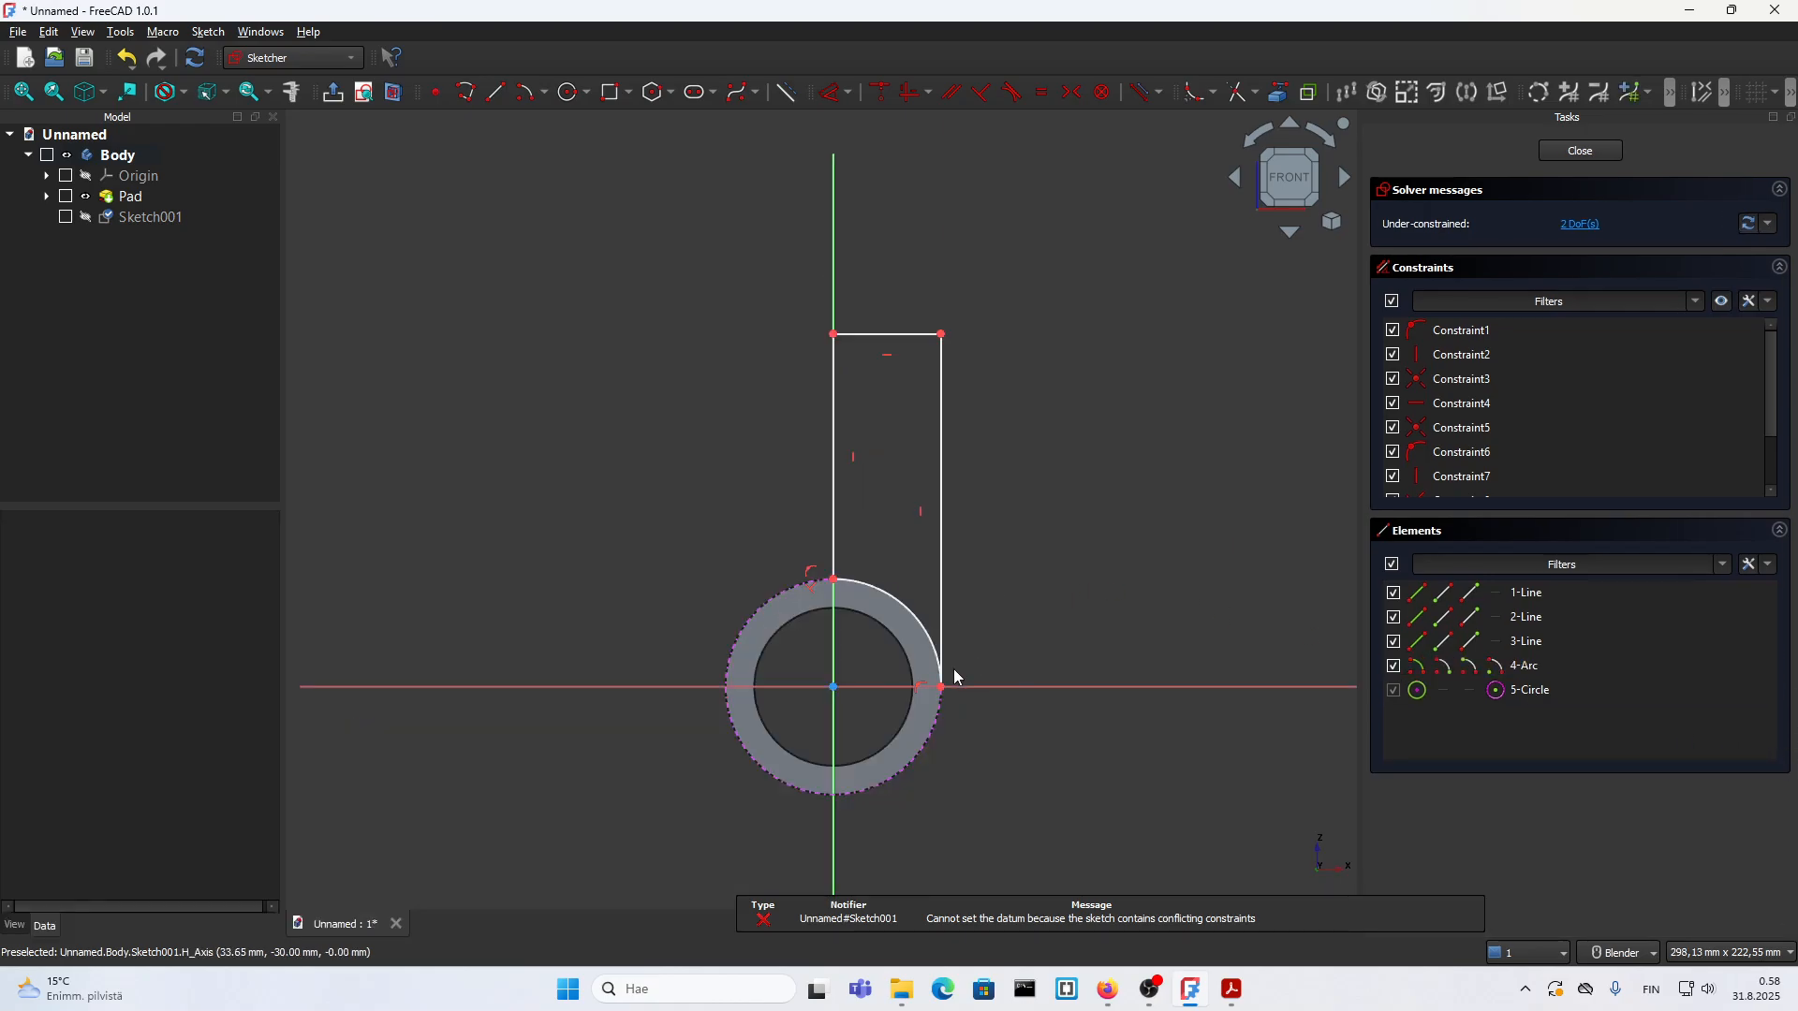
Step: Pull the profile's outer vertical line inward along the circle and set the top edge's length to 20 mm
drag(941, 693, 925, 610)
scroll(914, 479, up, 1)
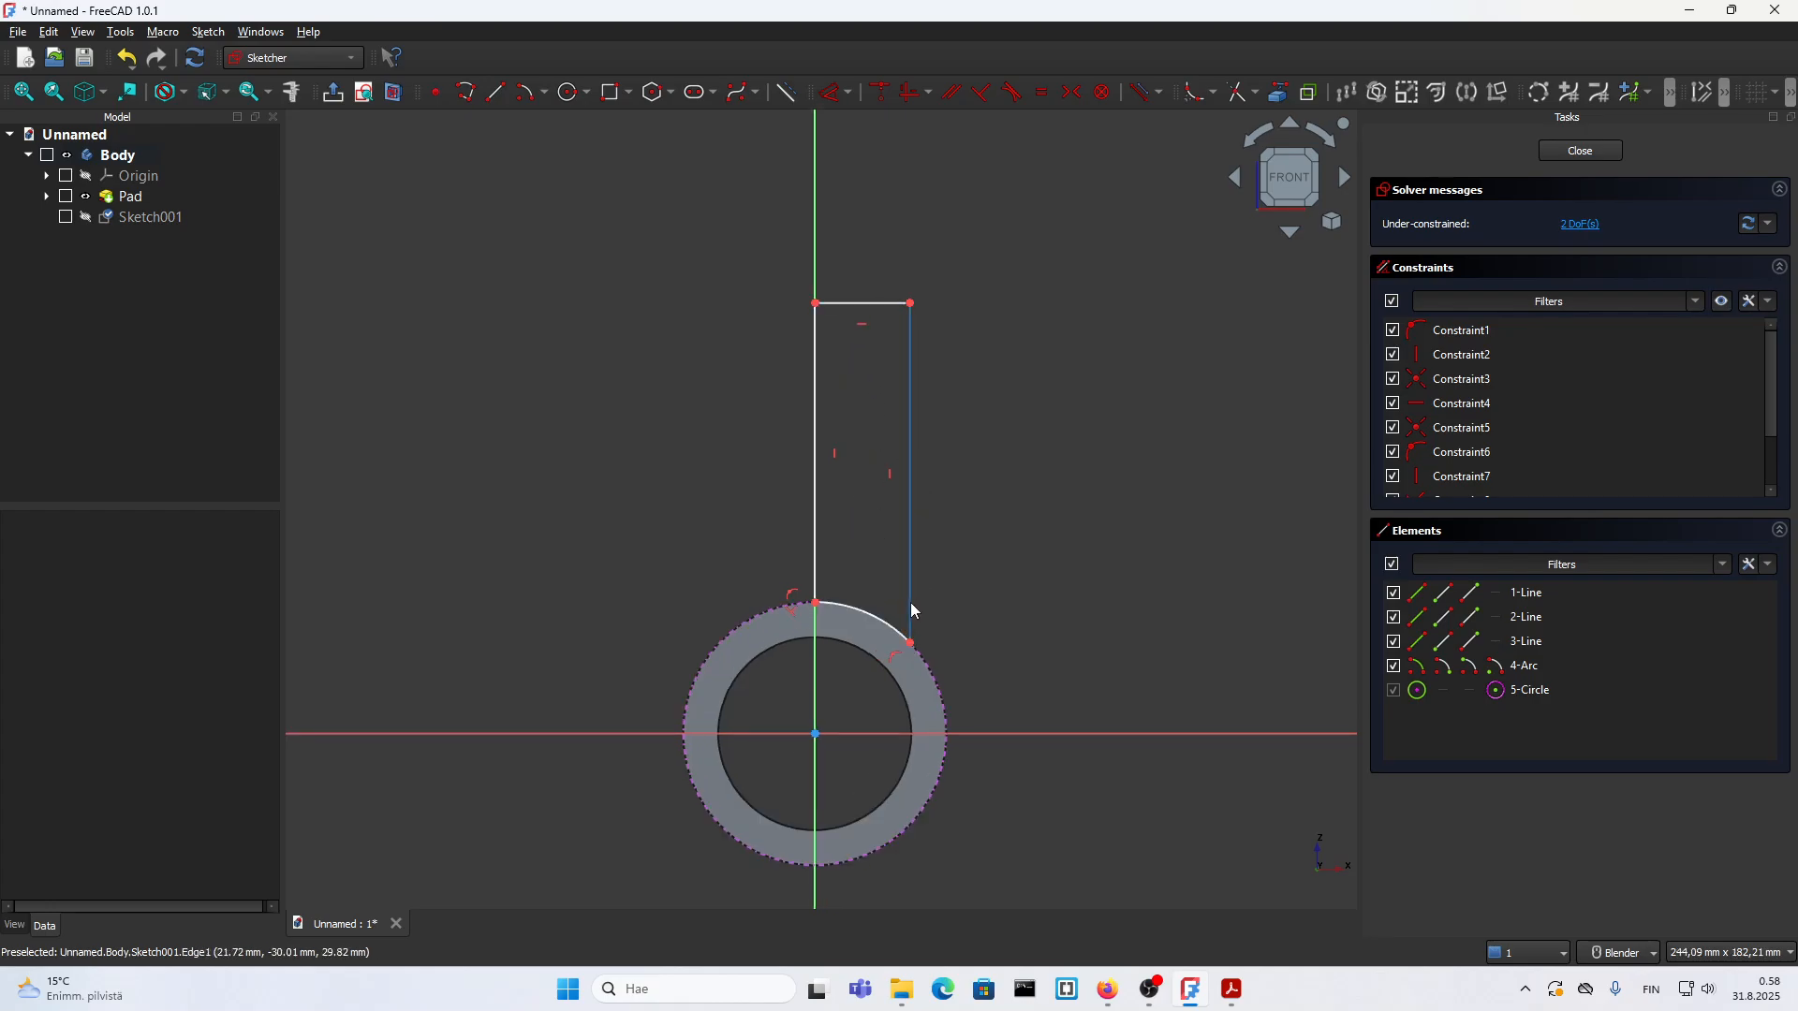
mouse_move(913, 600)
mouse_down()
mouse_move(904, 567)
mouse_move(910, 595)
mouse_up()
click(855, 282)
text(l)
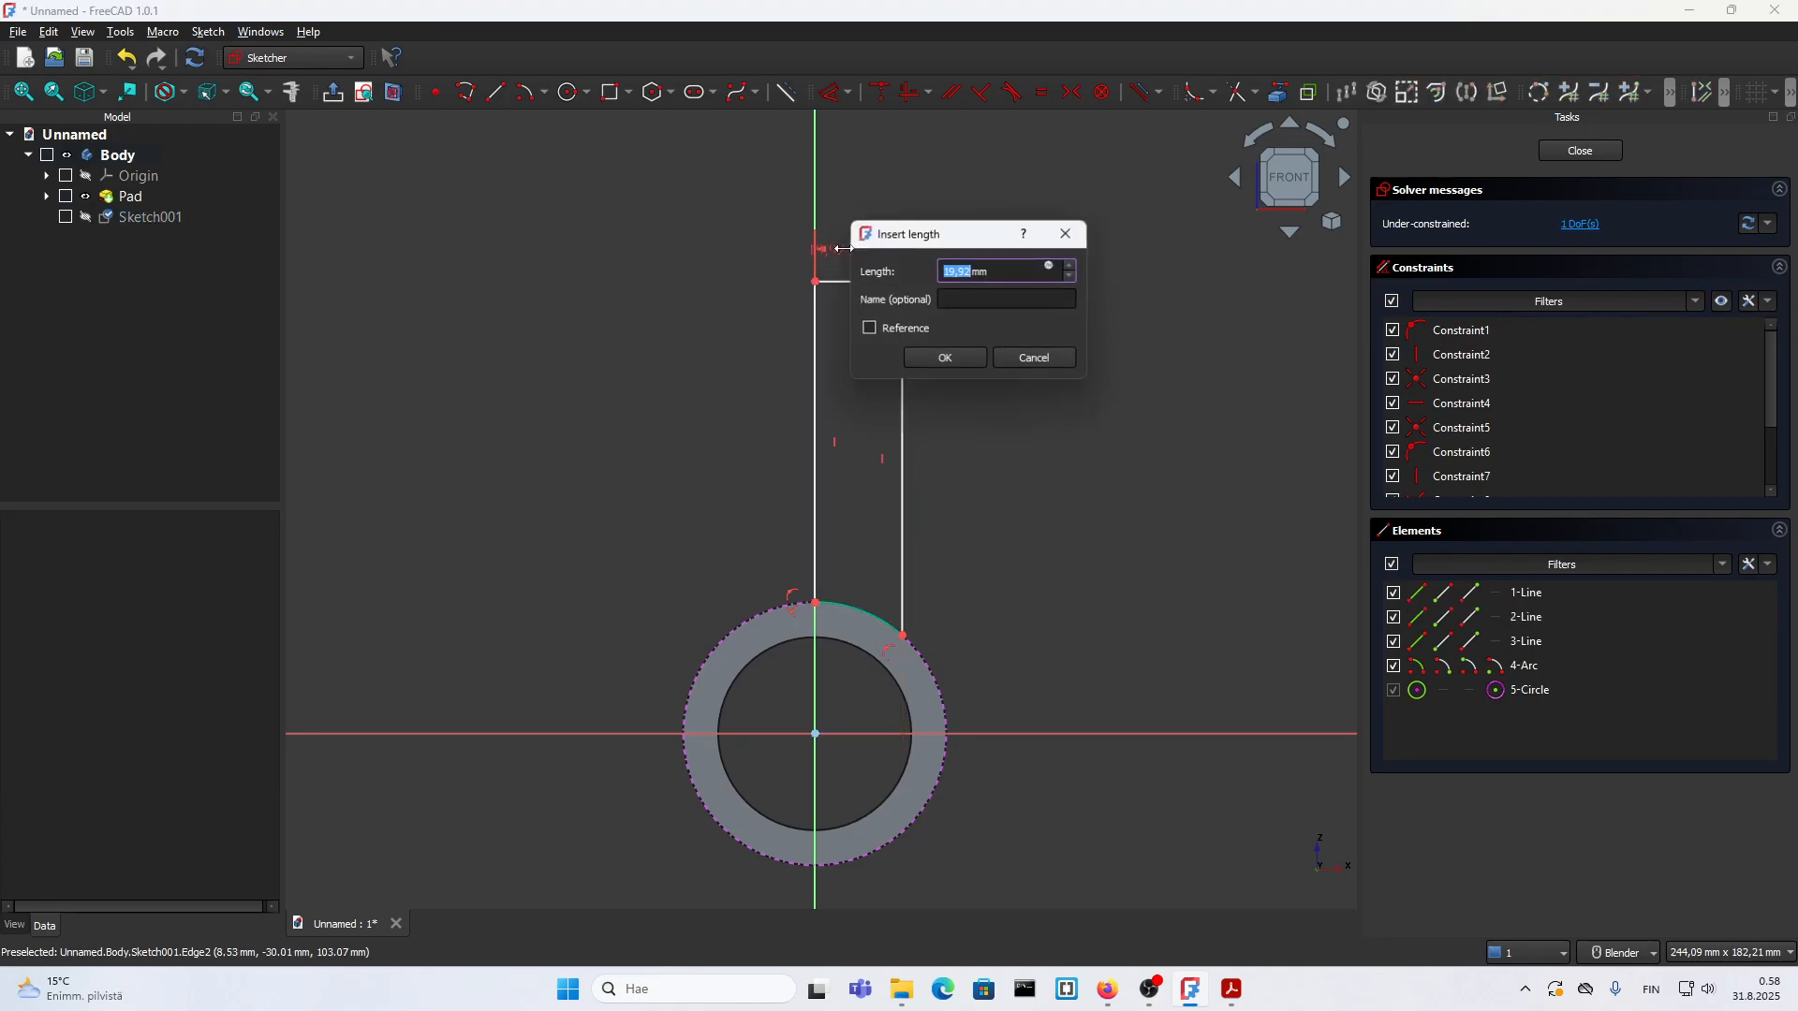
text(20)
key(Return)
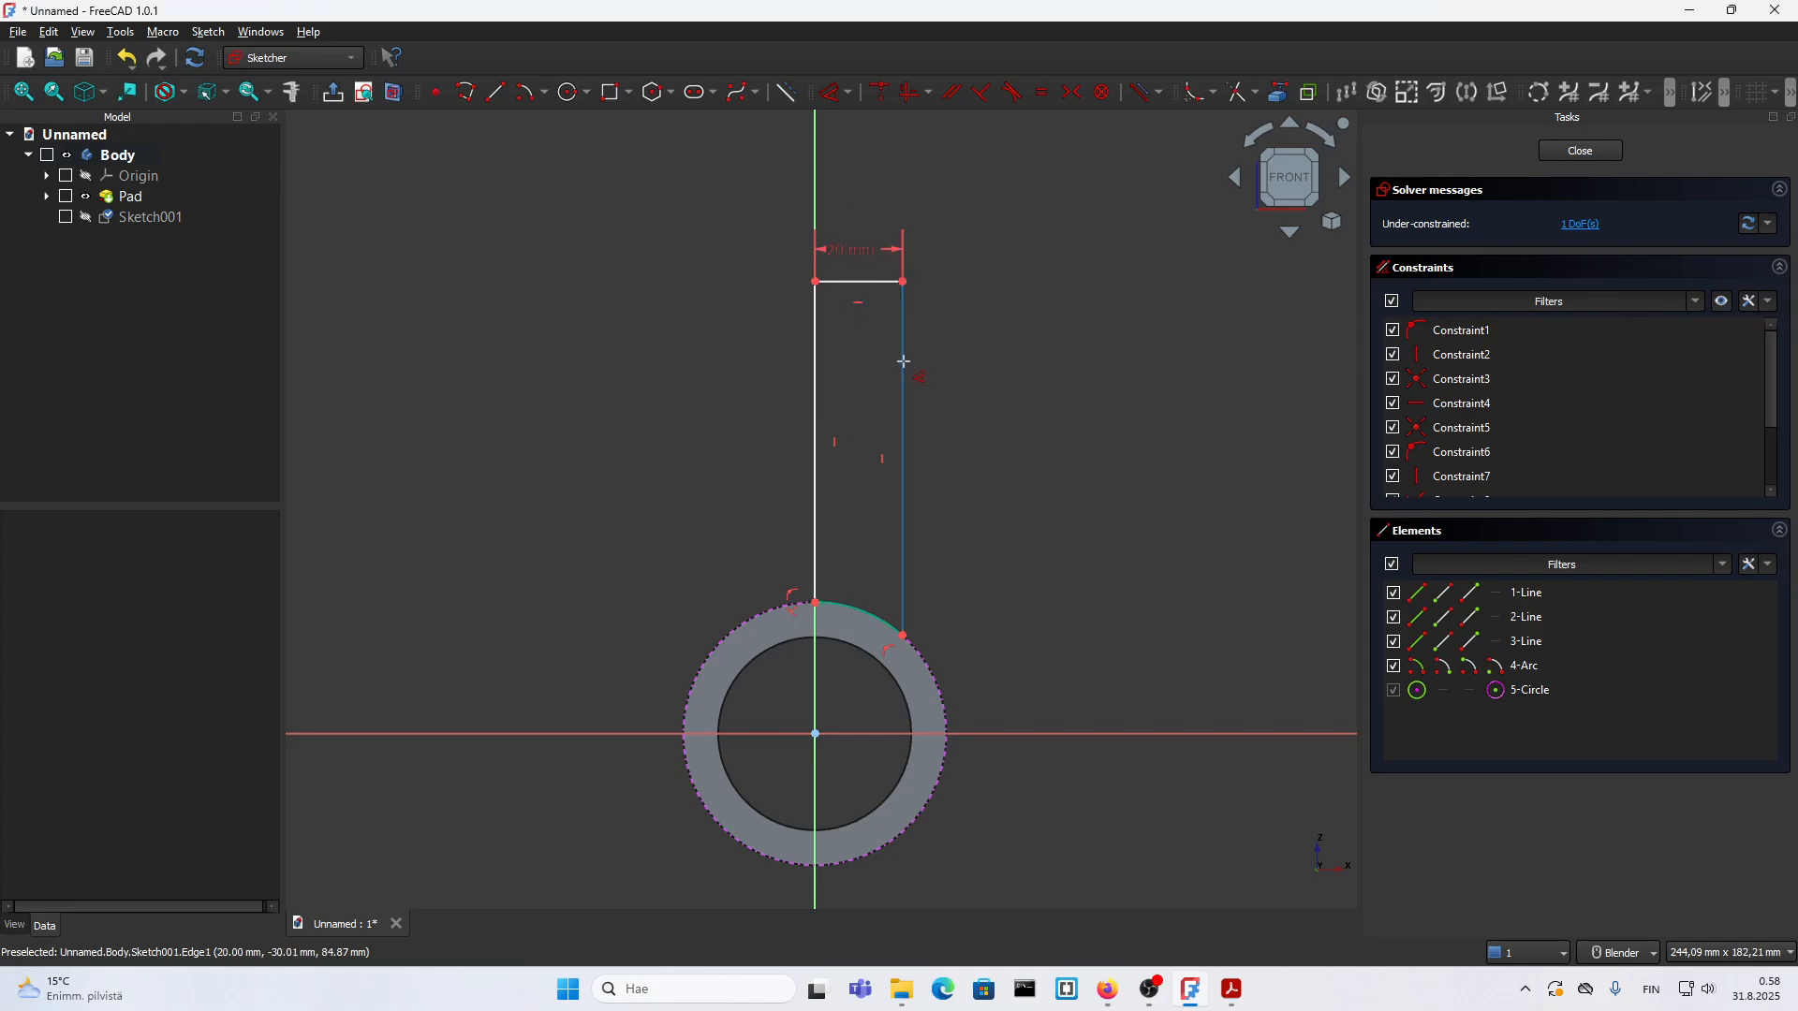
Step: Set the distance from the horizontal axis to the profile's top edge to 135 mm
click(880, 282)
click(1018, 735)
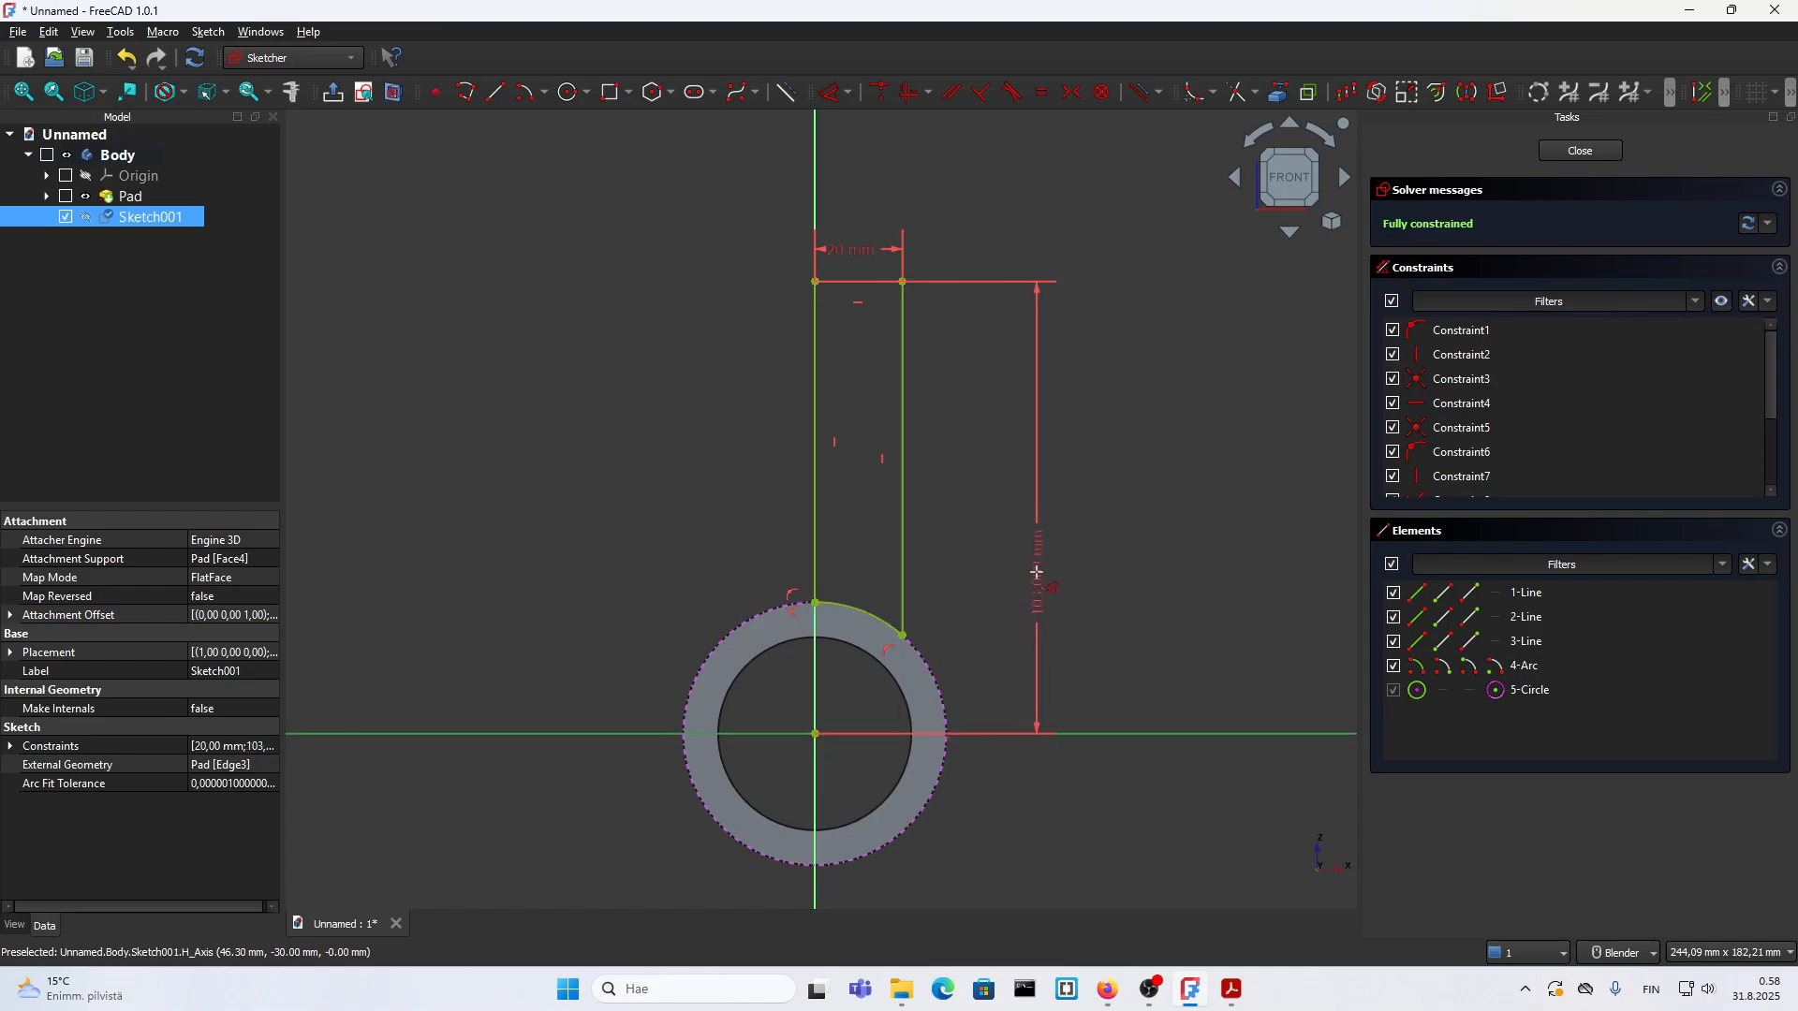
click(1037, 571)
key(5)
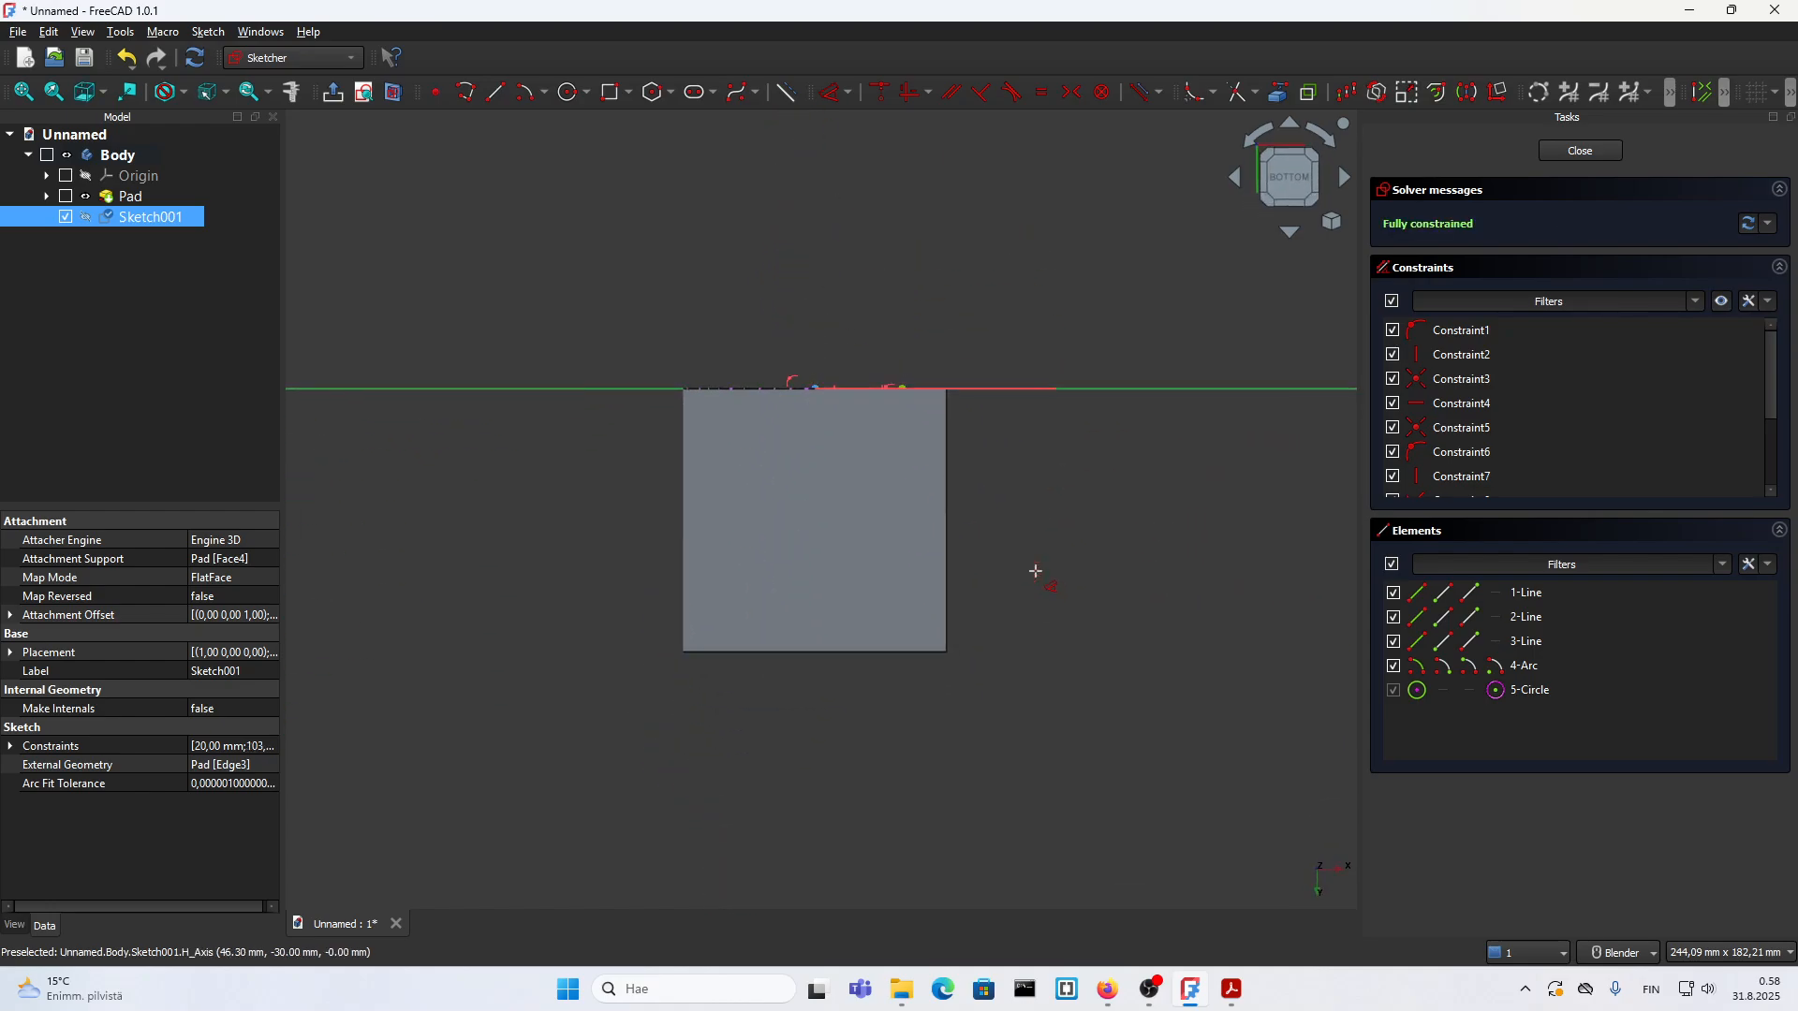
key(1)
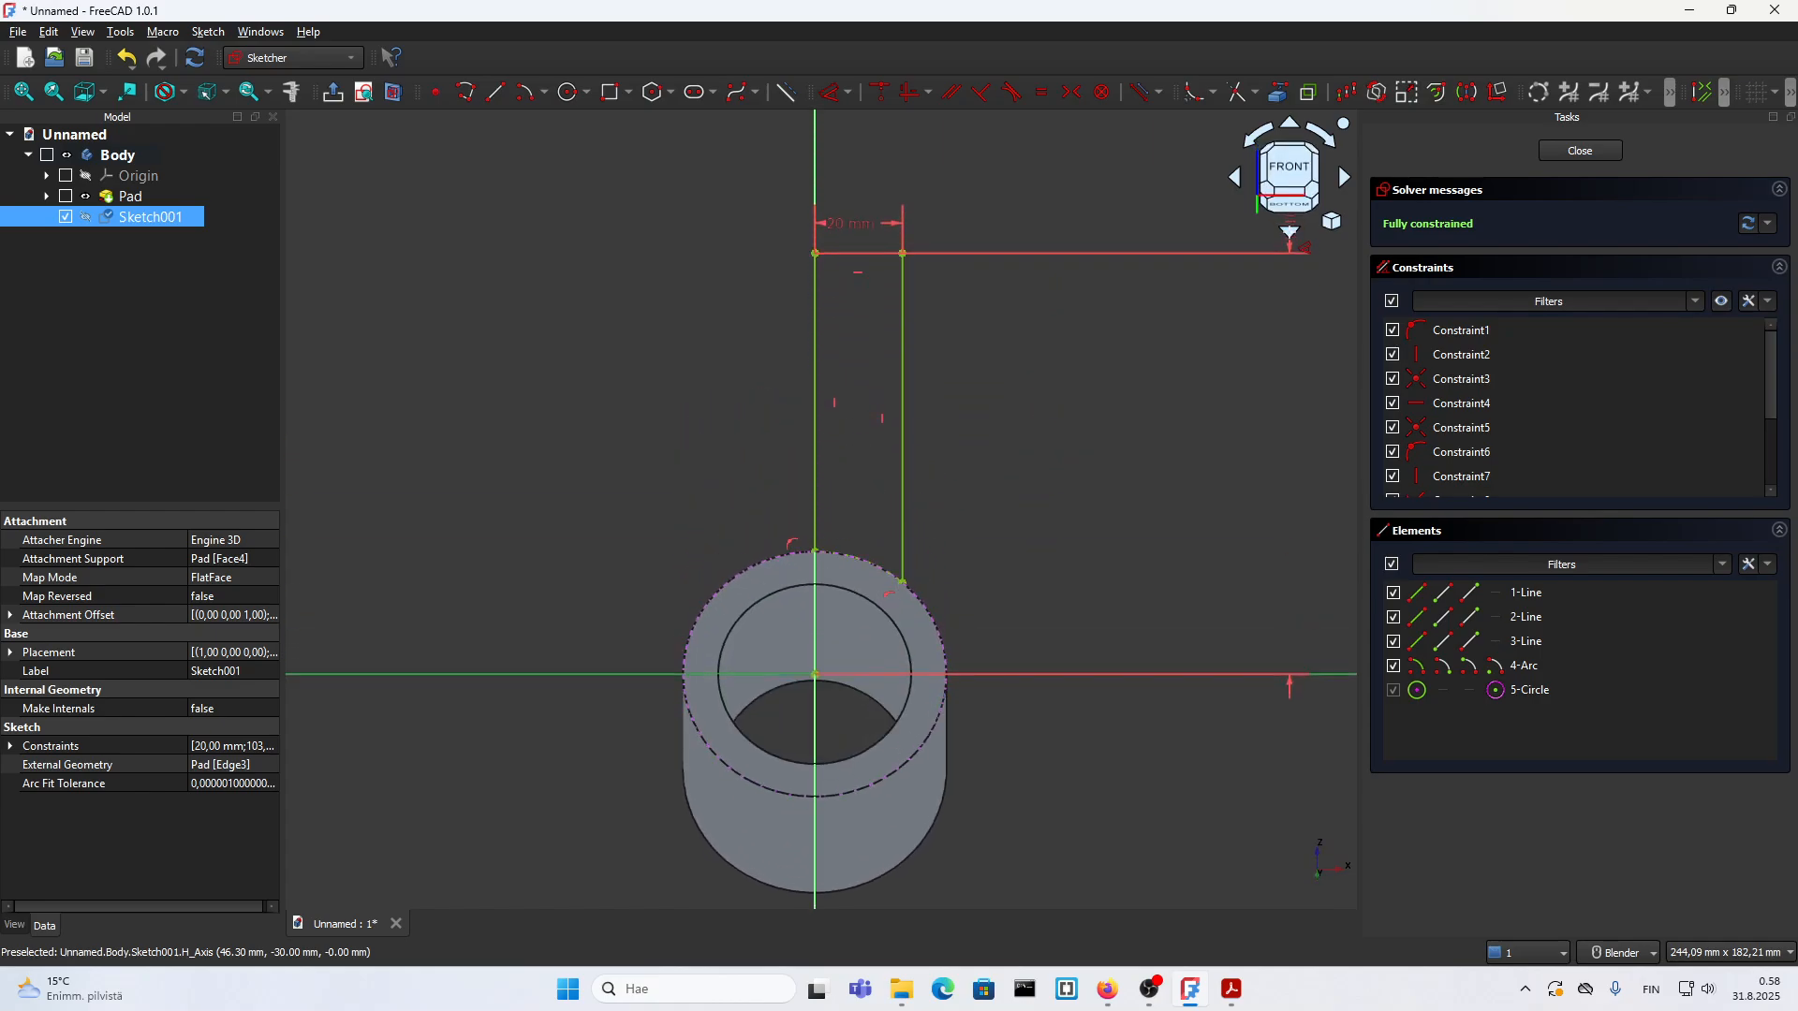
click(1033, 446)
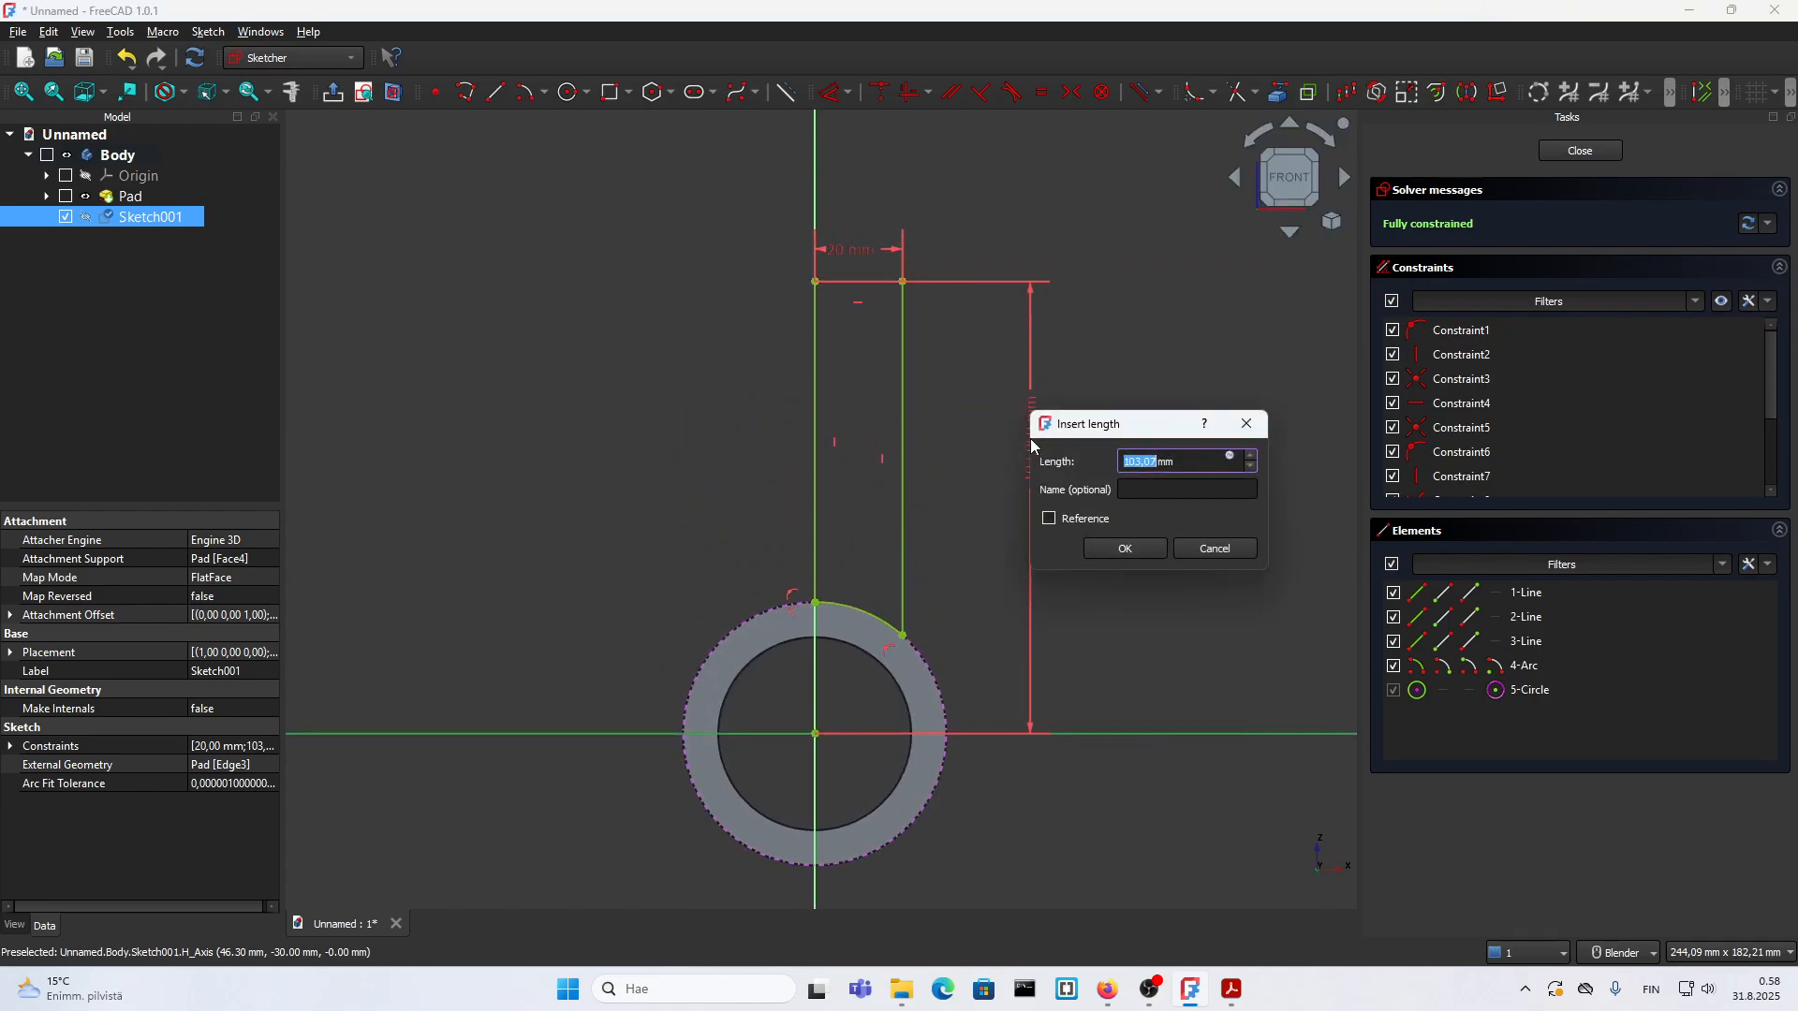
text(135)
key(Return)
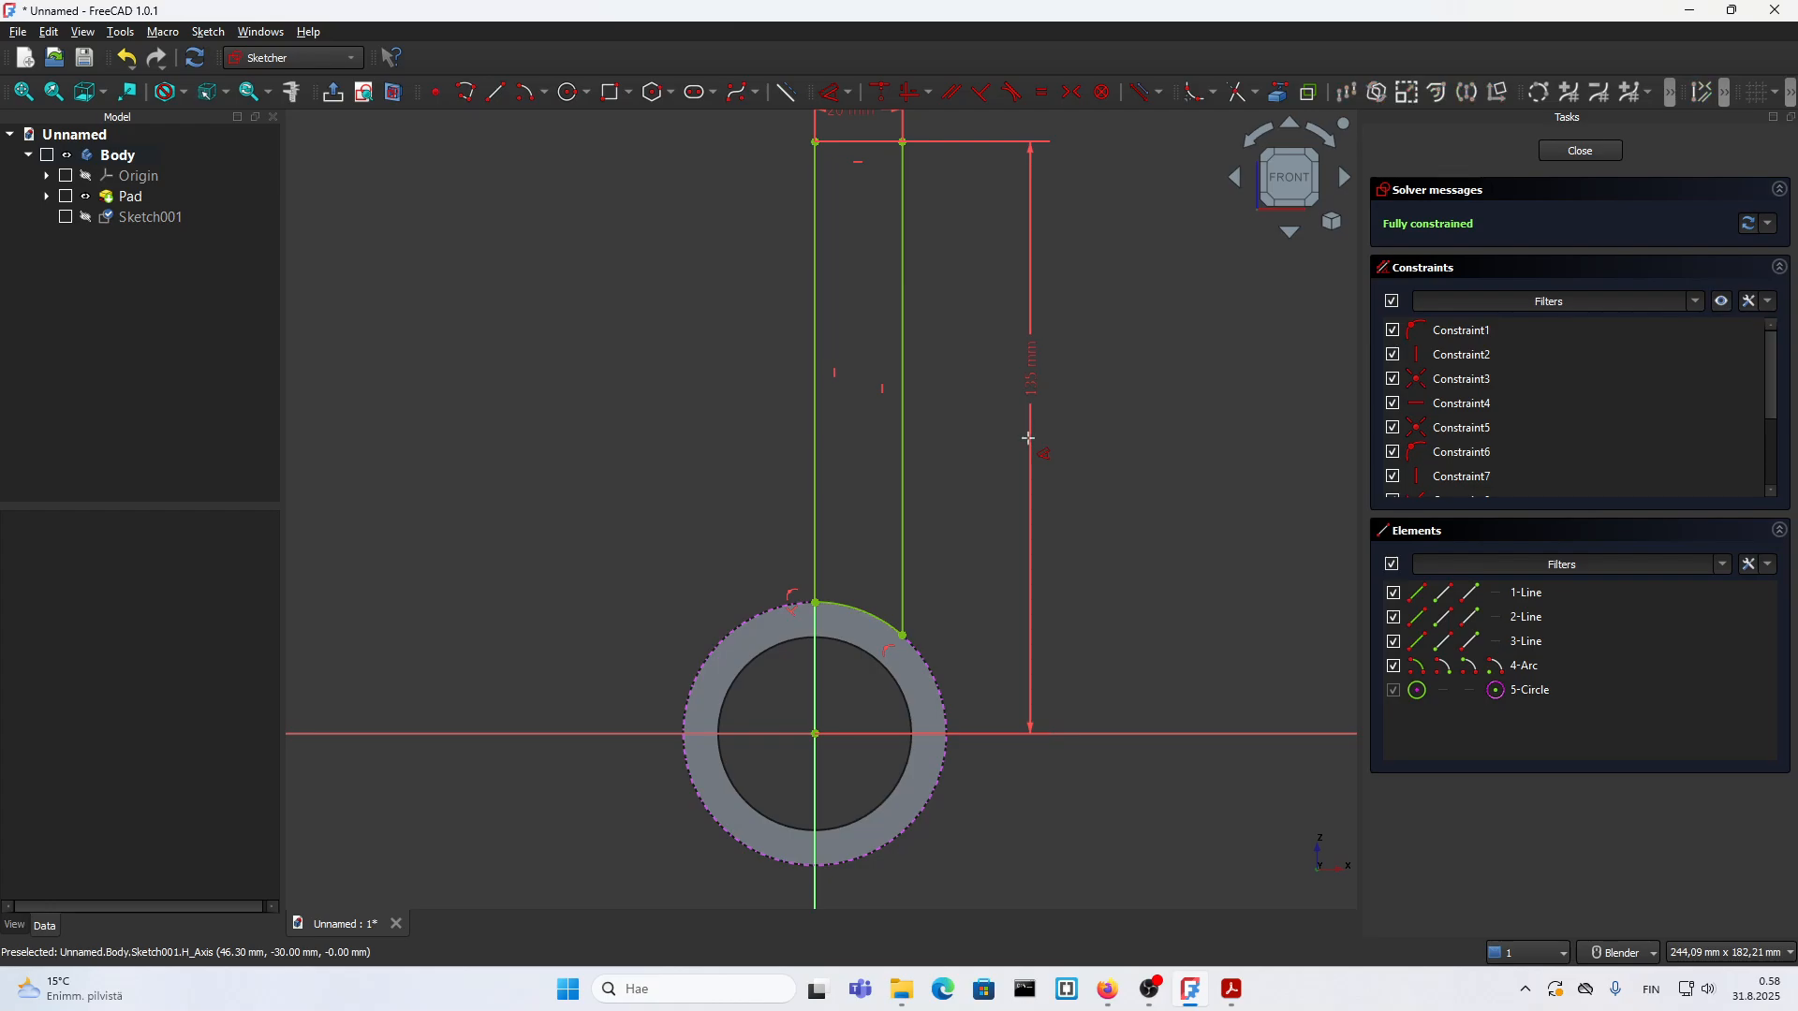
Step: Move the 20 mm dimension label further above the profile's top edge and close the sketch
scroll(1039, 450, down, 2)
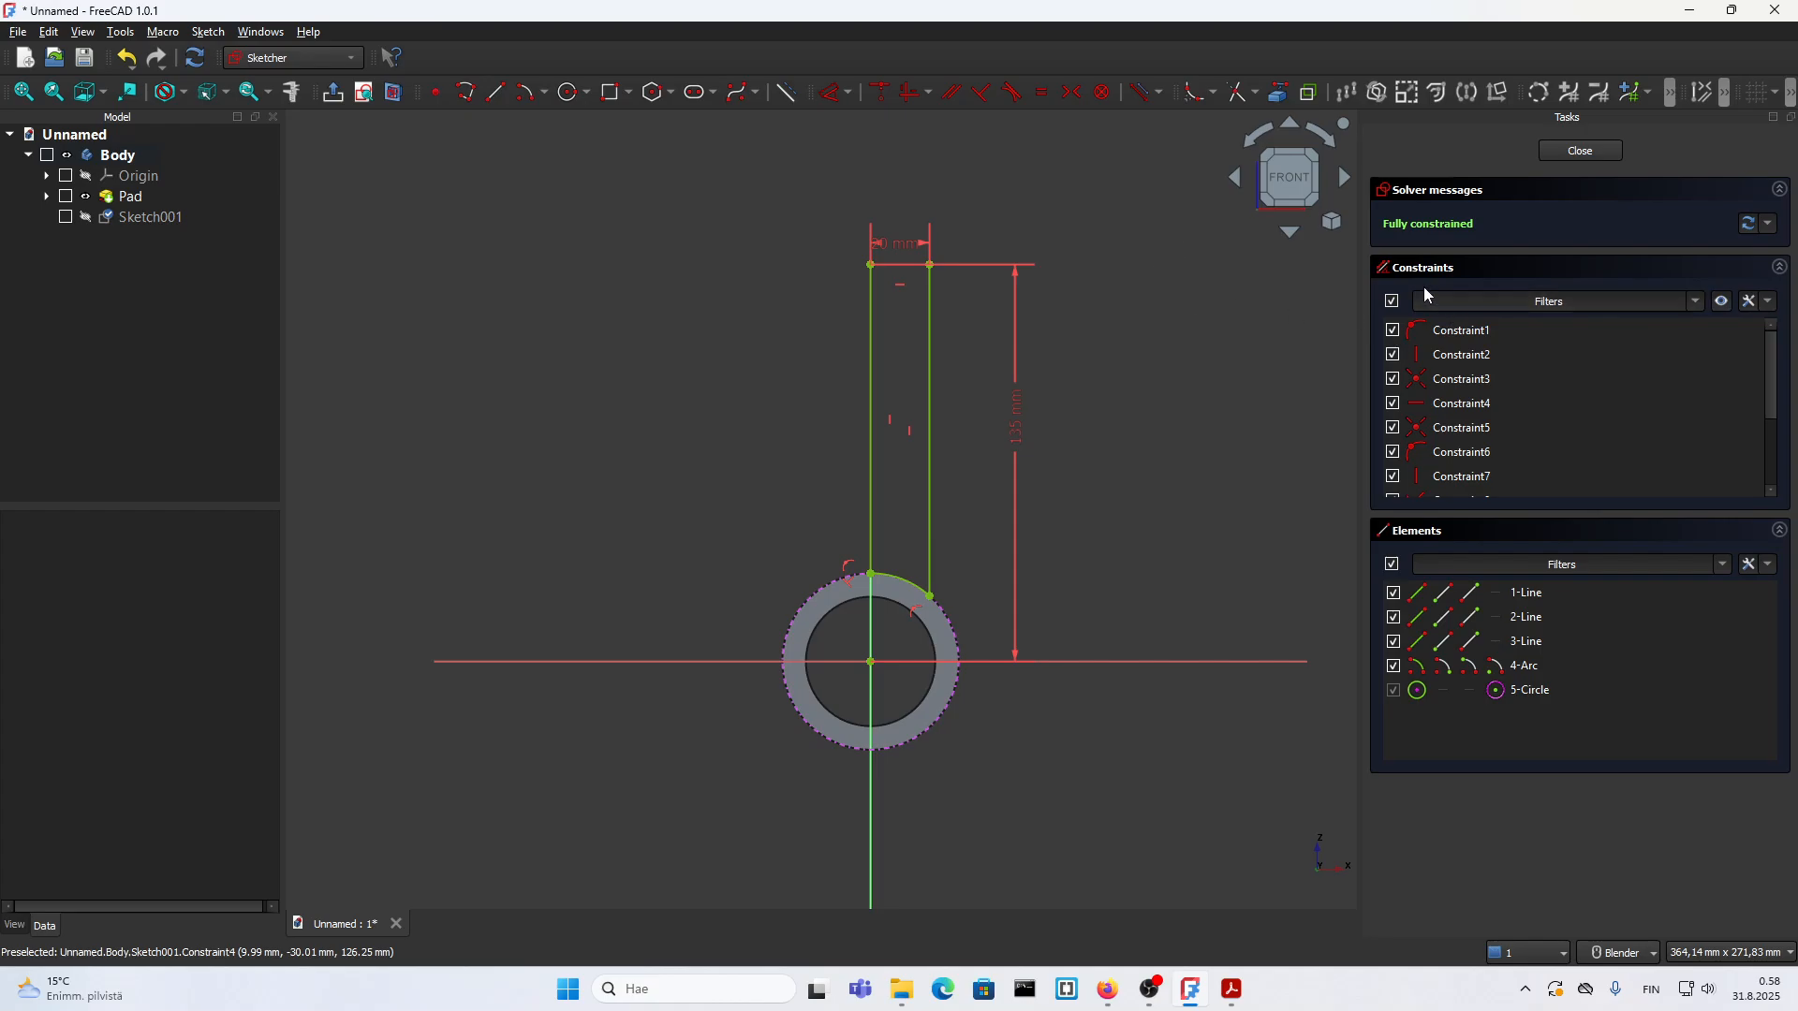
drag(887, 244, 897, 226)
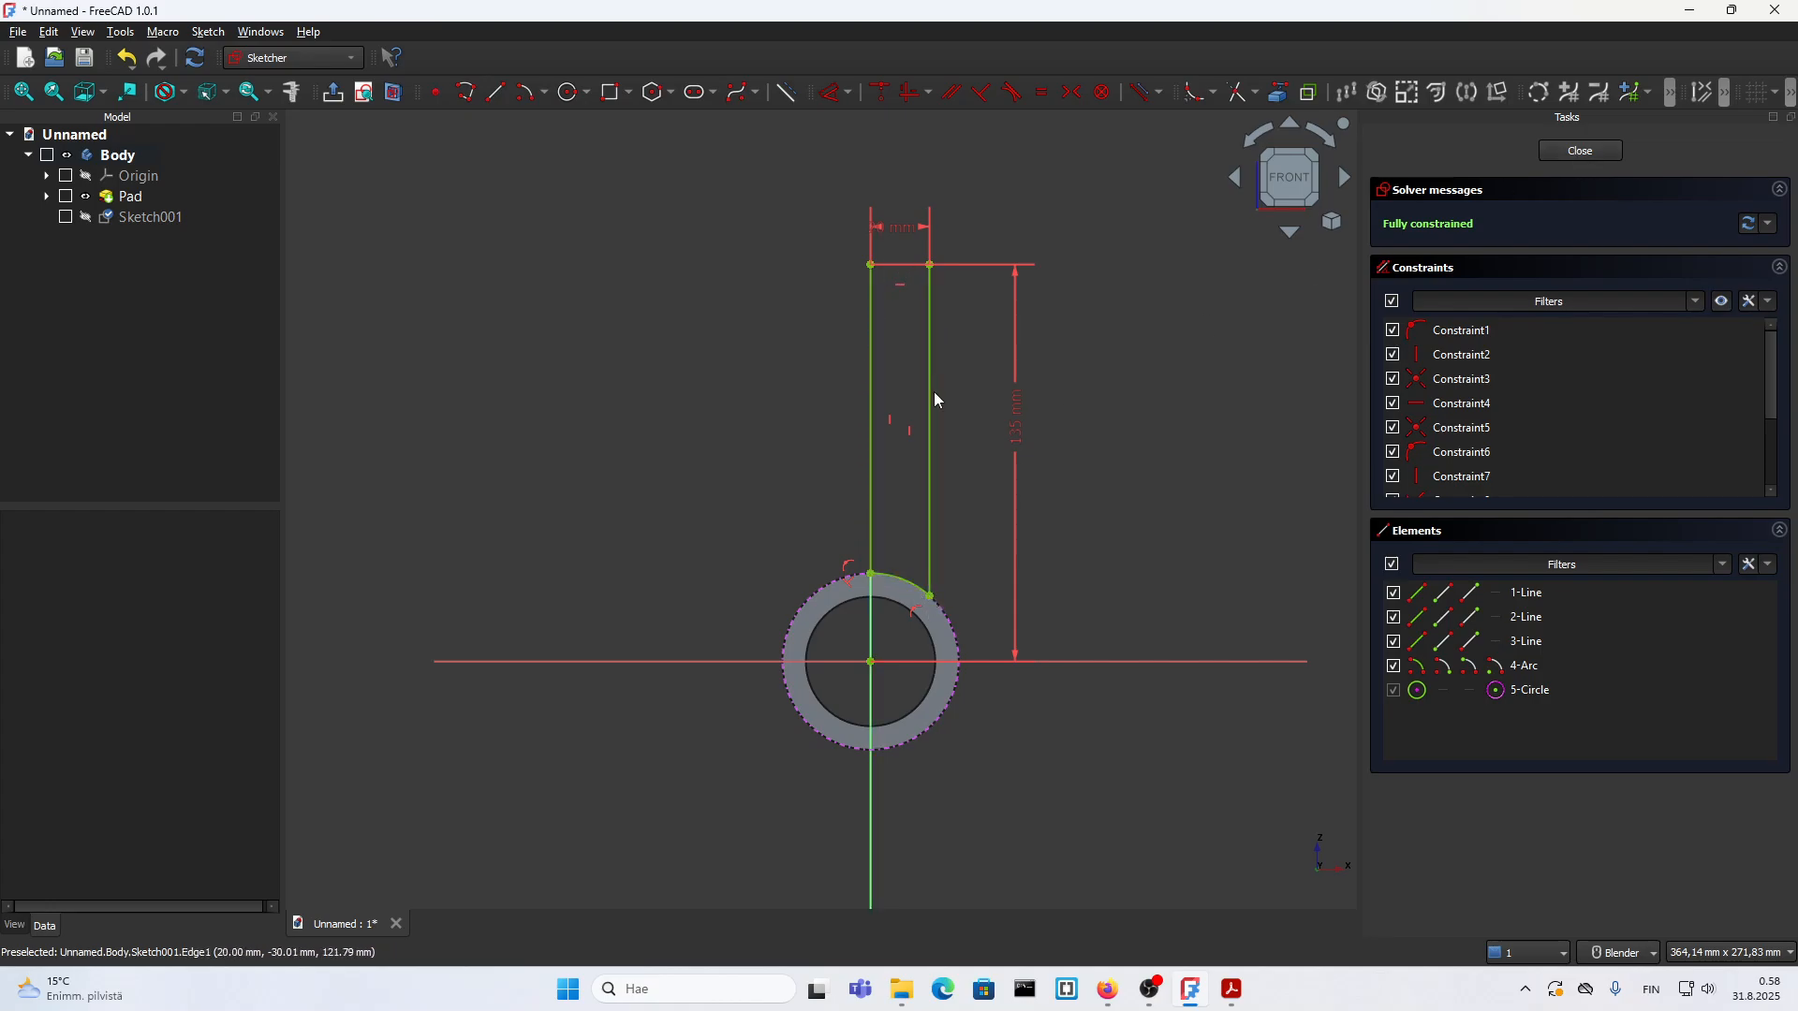
click(884, 581)
click(962, 561)
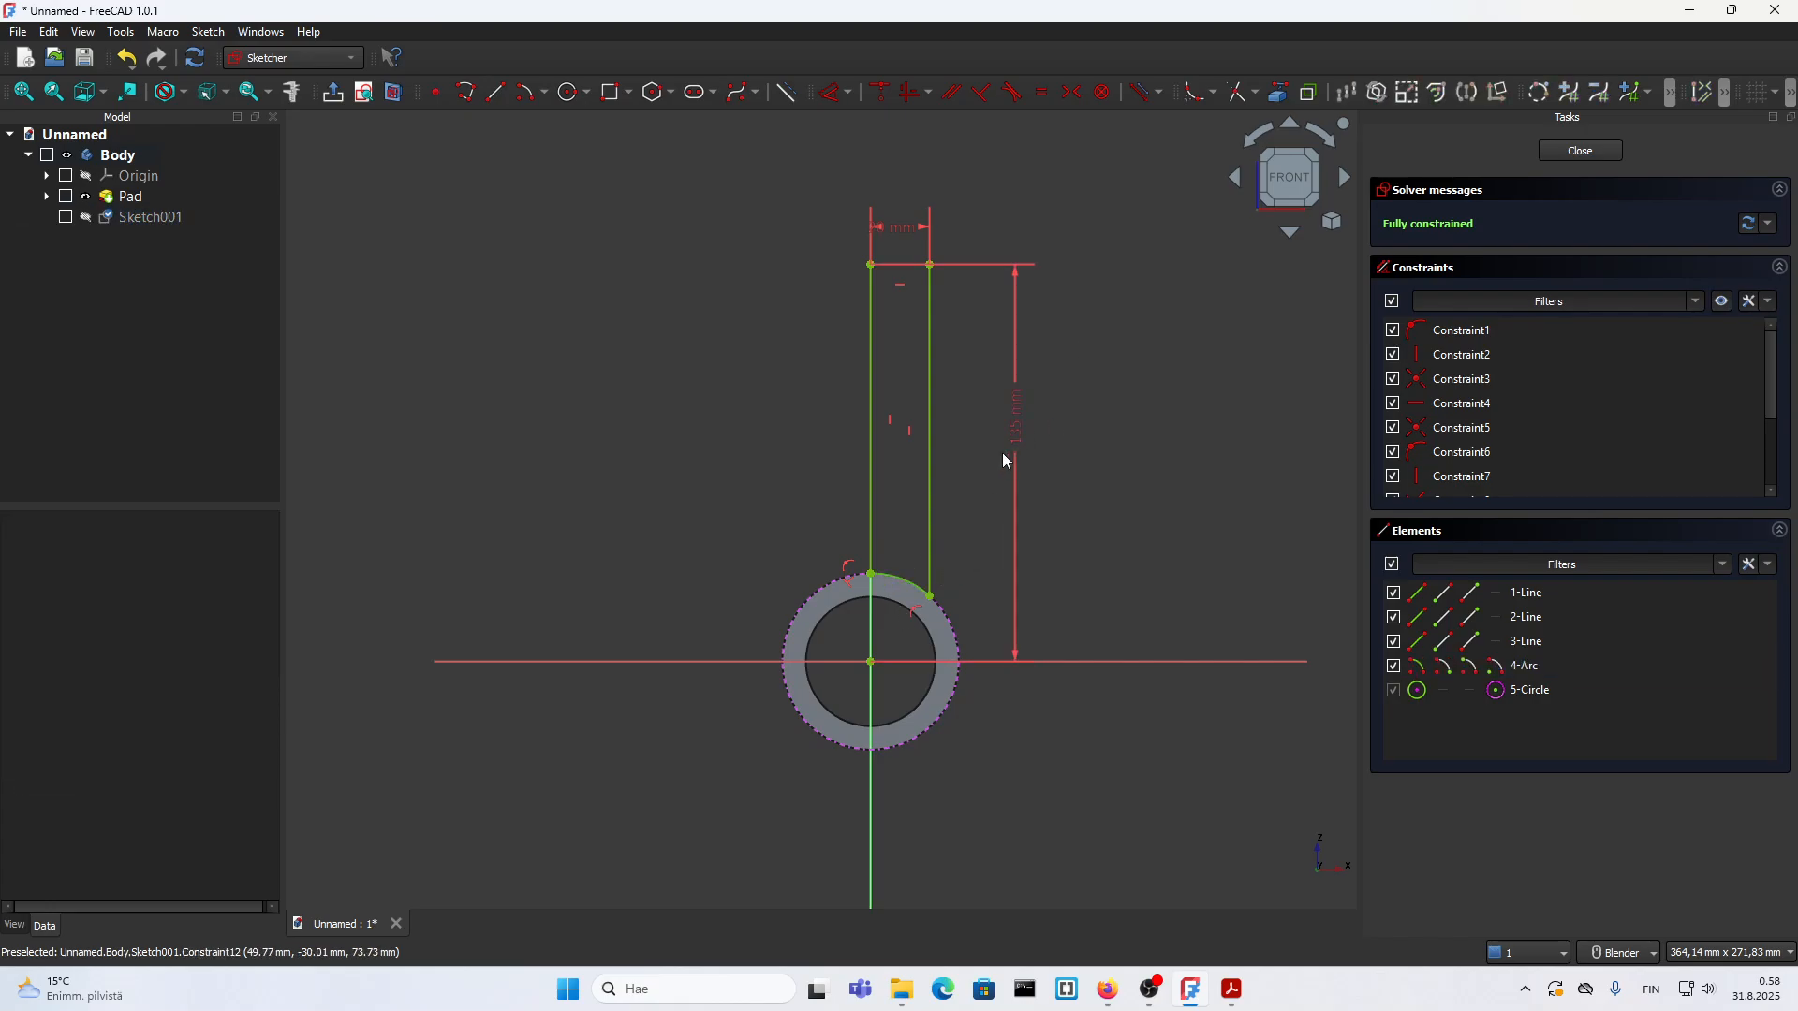
click(1581, 151)
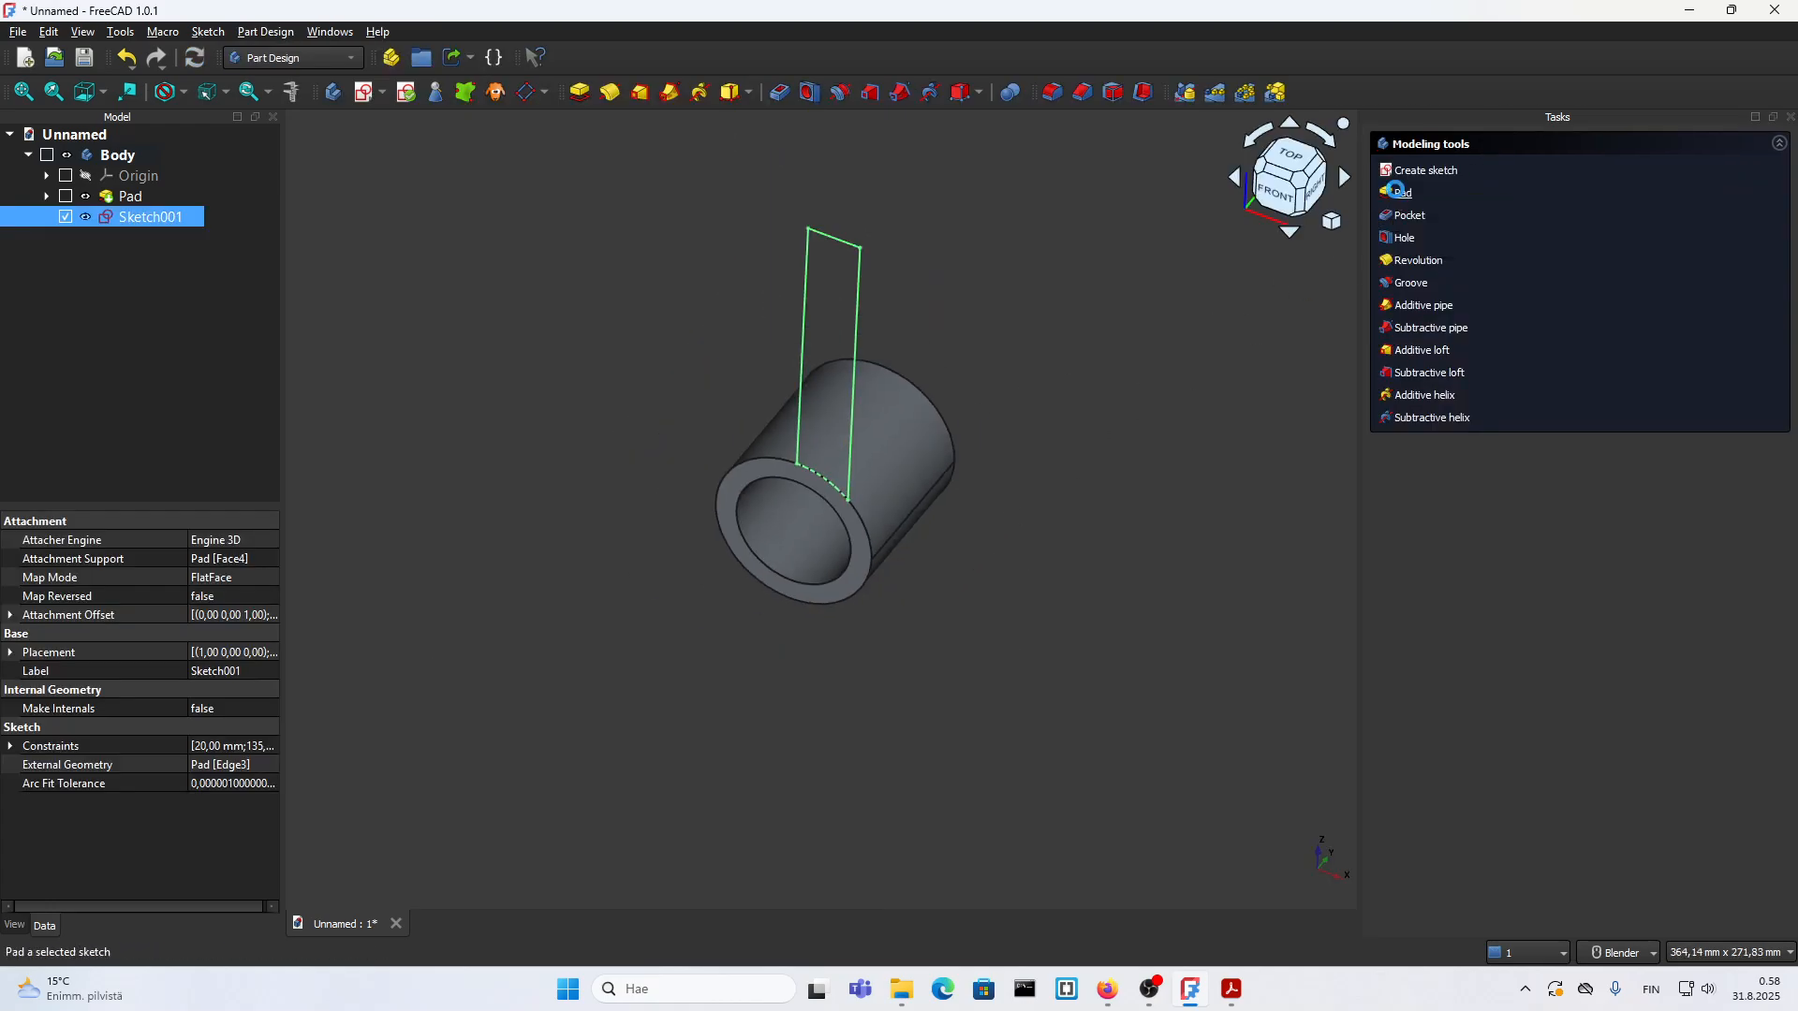
Step: Pad the arm profile 60 mm in the reversed direction so that it runs along the tube
click(1399, 191)
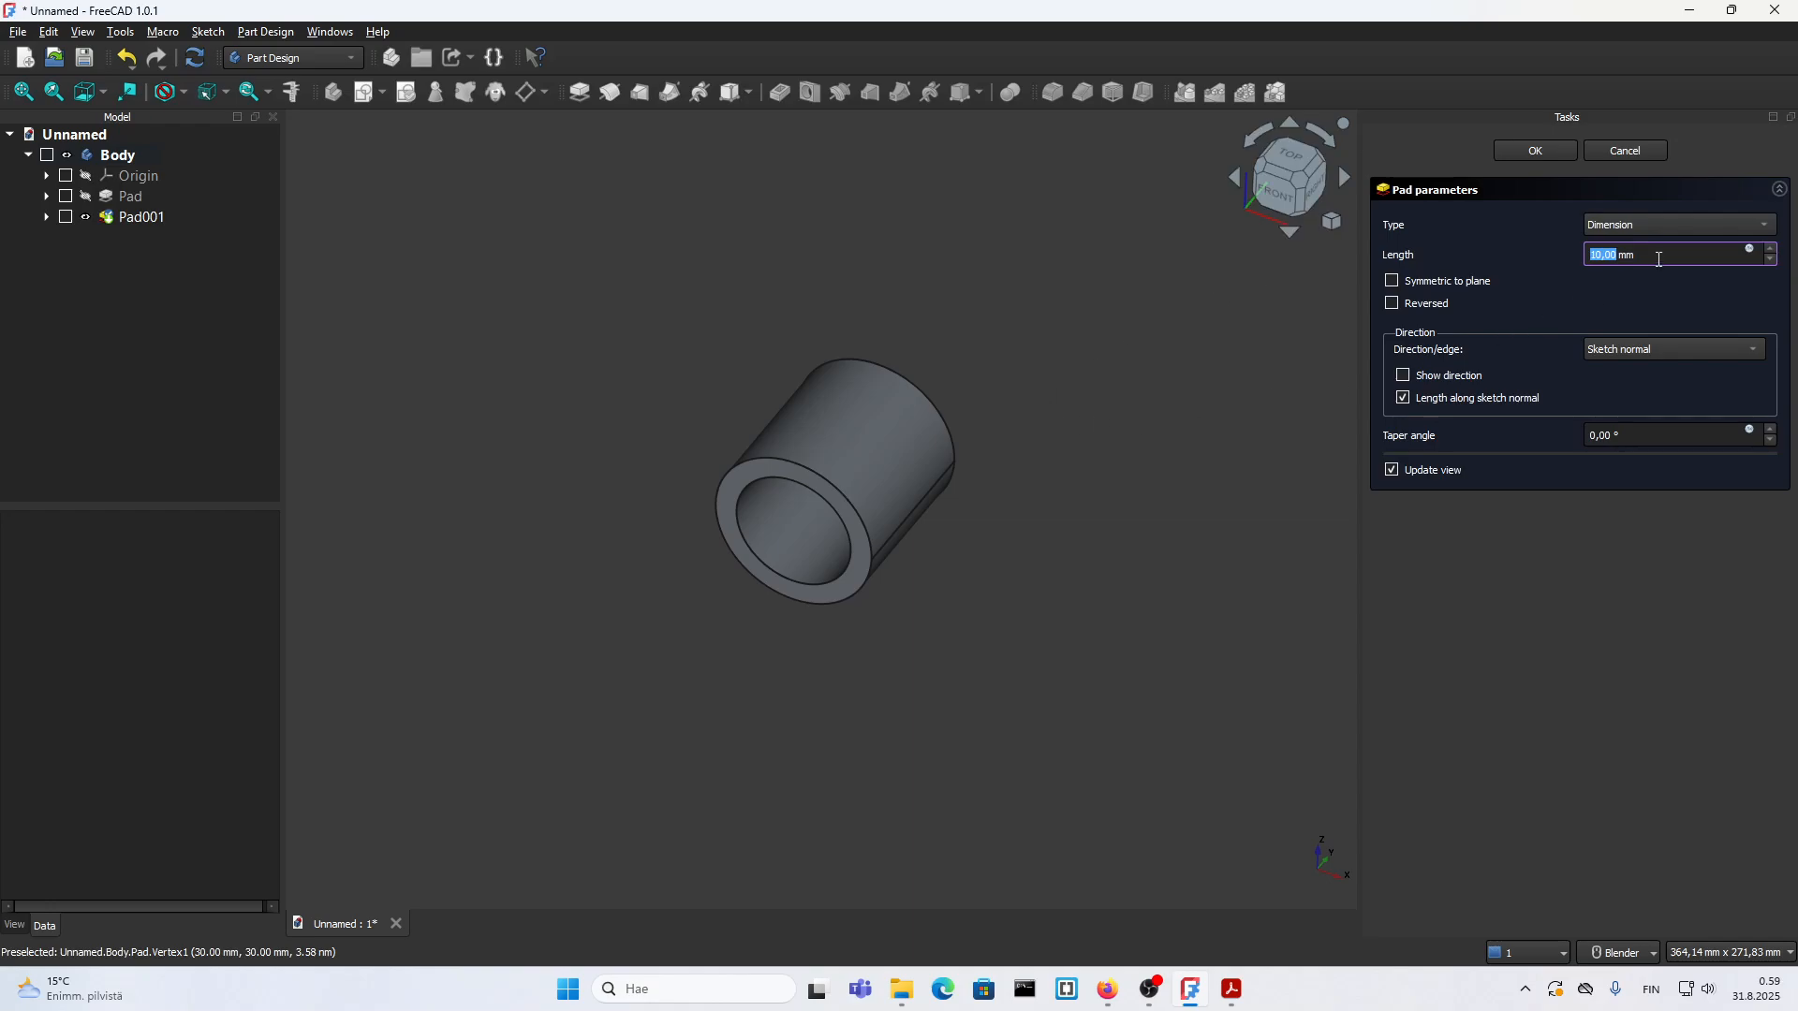
text(60)
click(1525, 649)
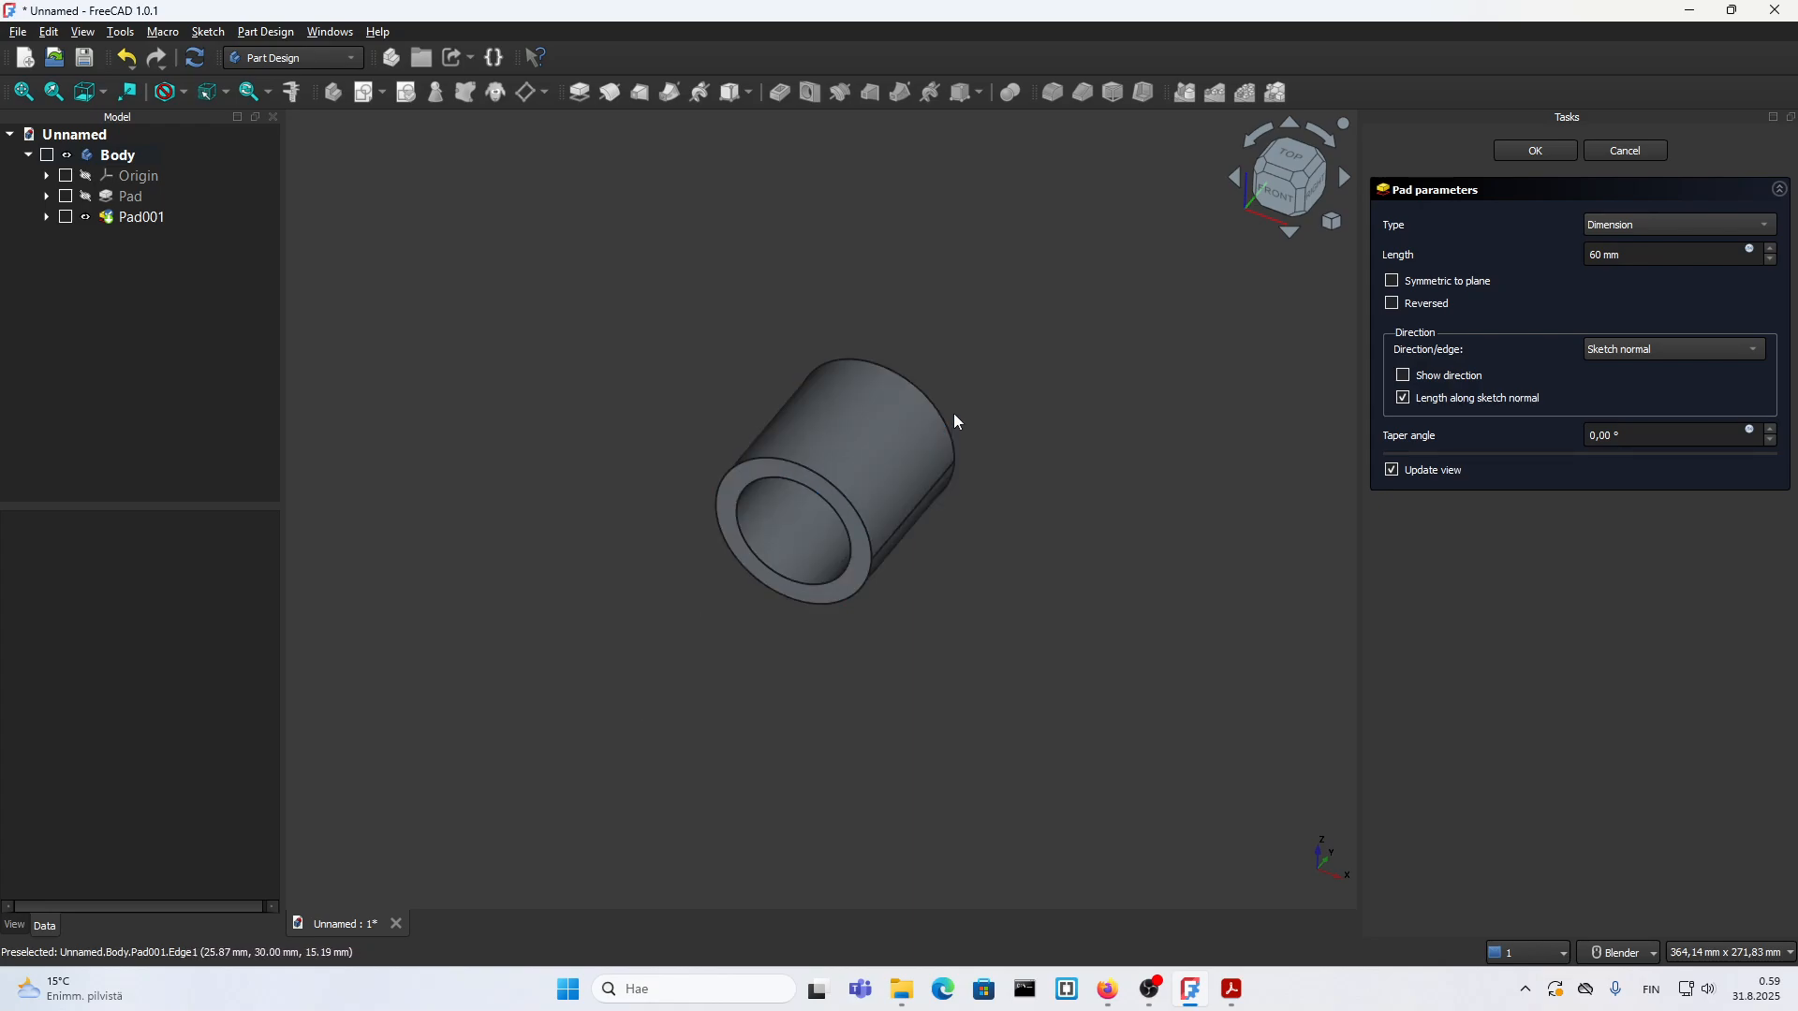
click(1392, 304)
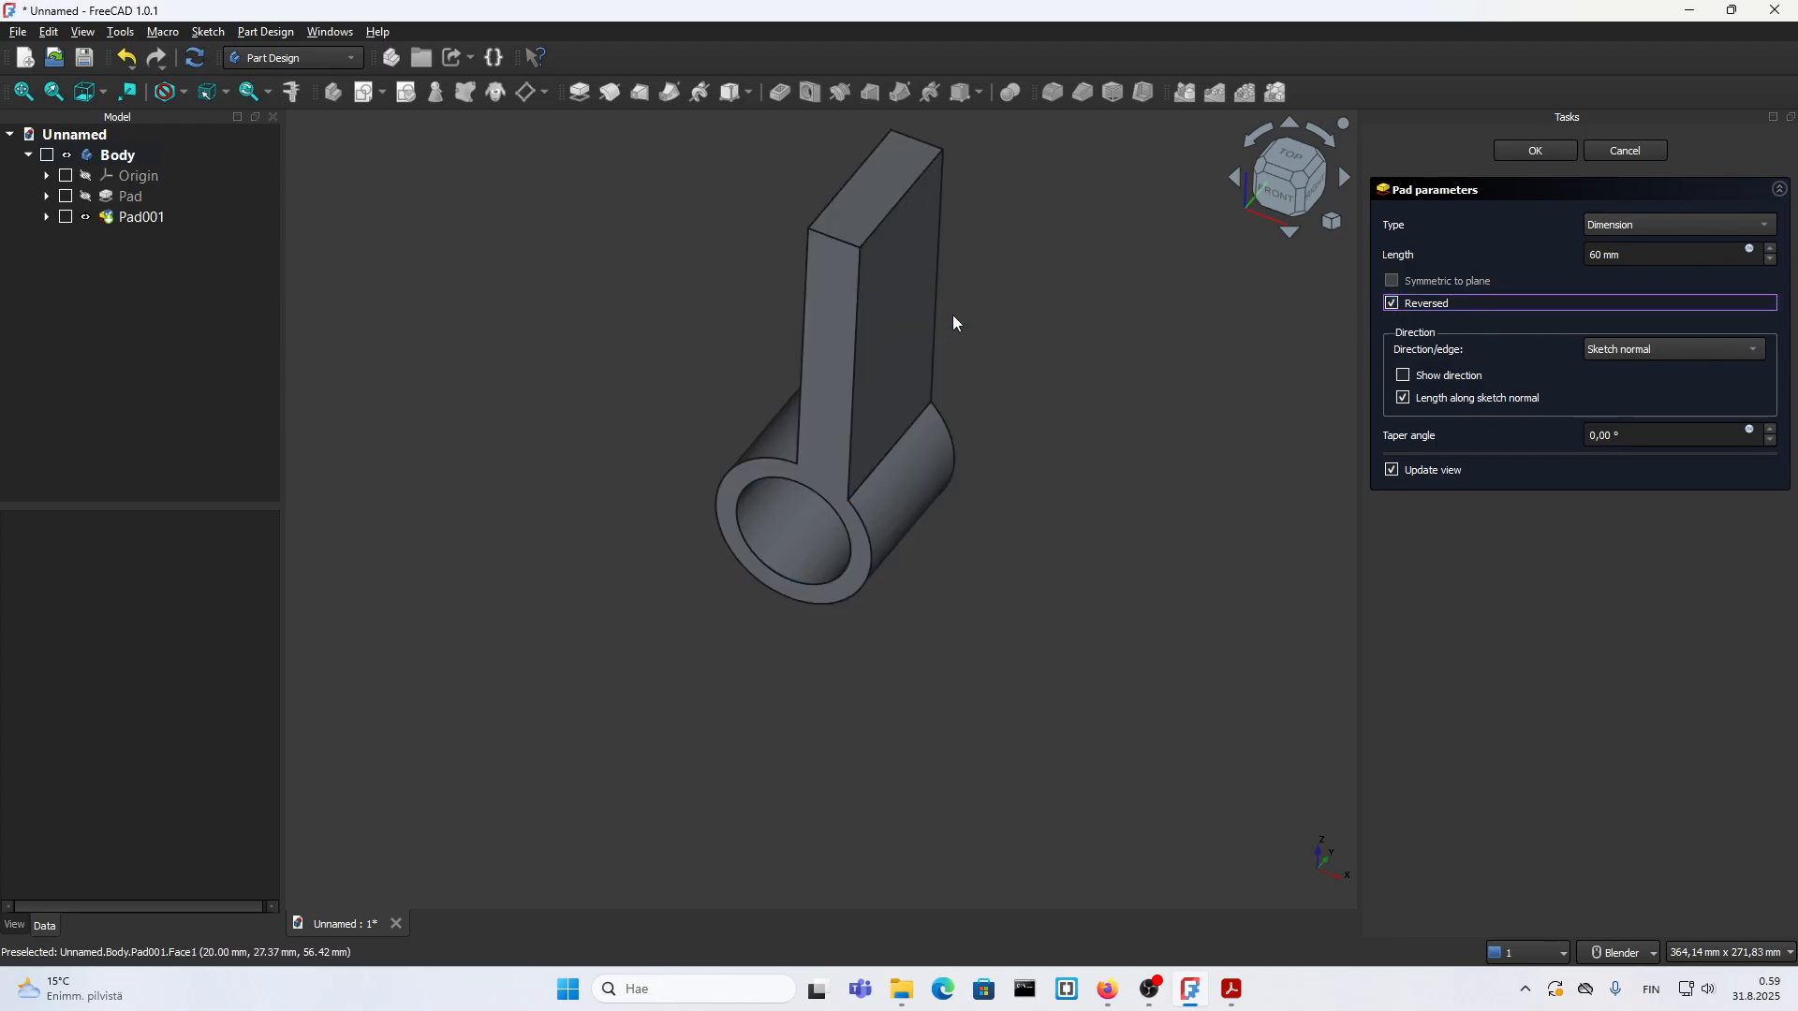
click(1552, 153)
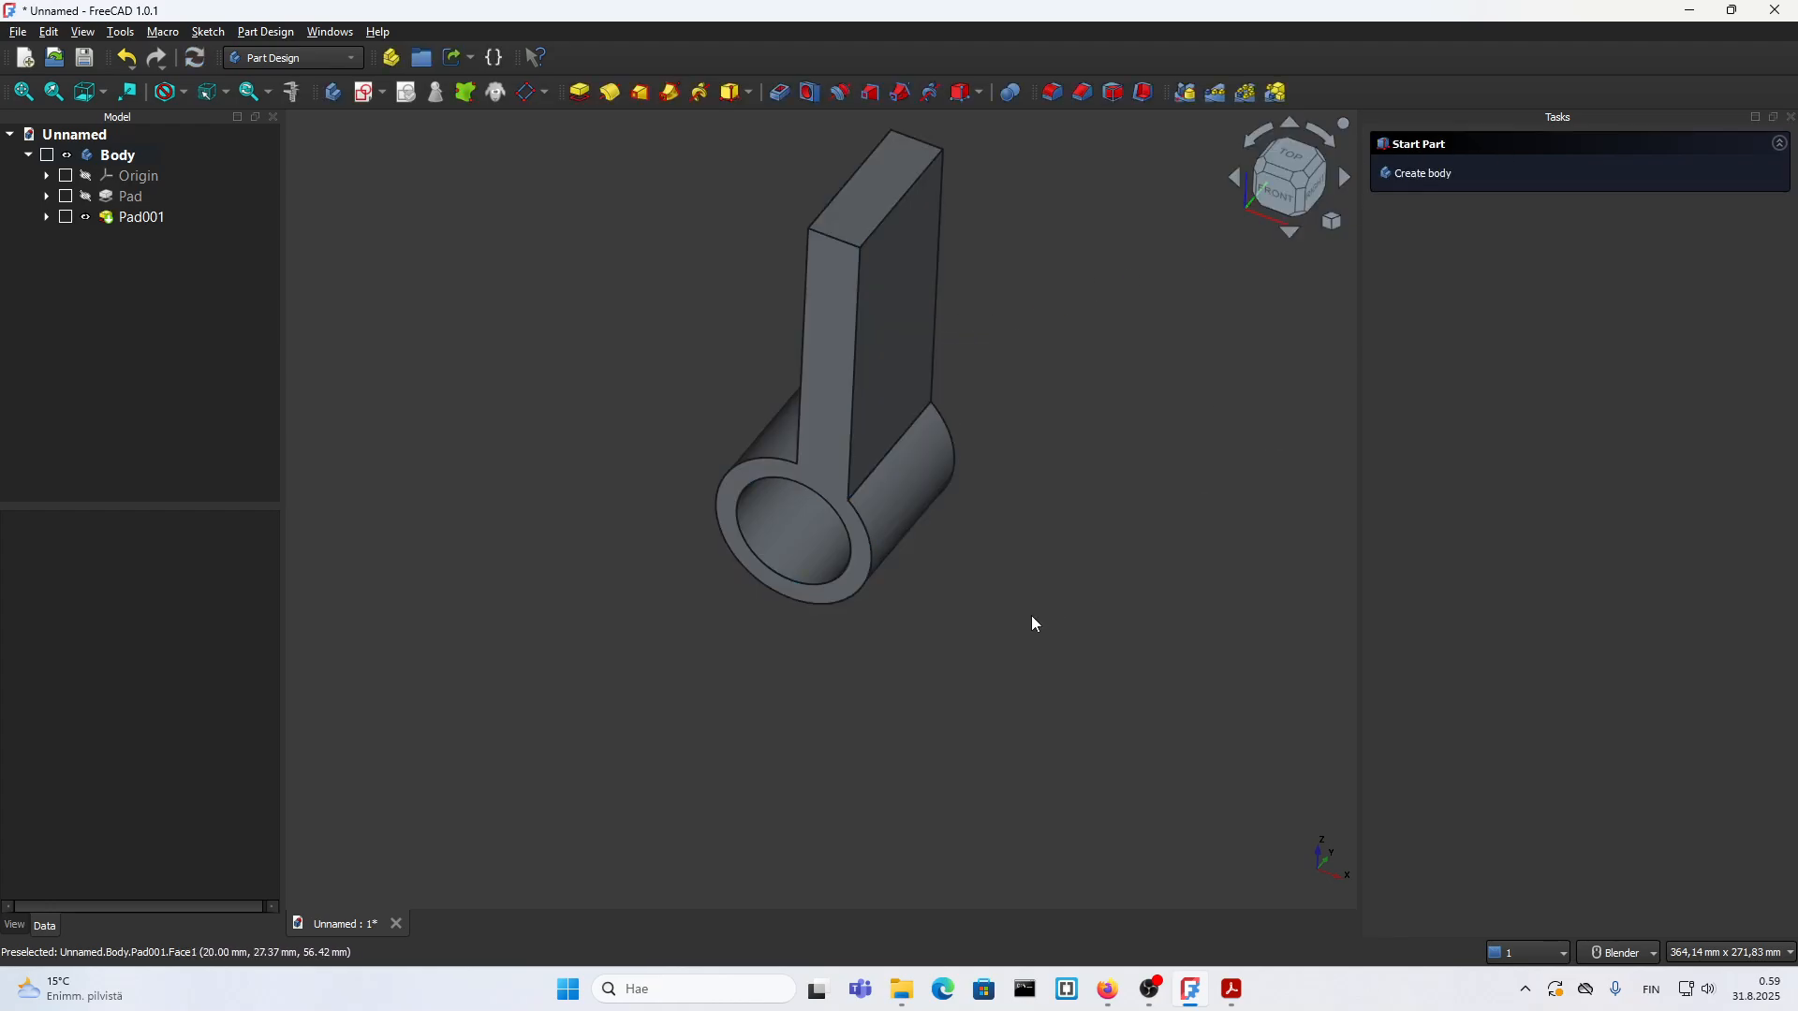
Step: Consult the 18.pdf part drawing for the dimensions of the arm's upper boss and return to FreeCAD
middle_drag(1031, 616, 803, 353)
click(1231, 989)
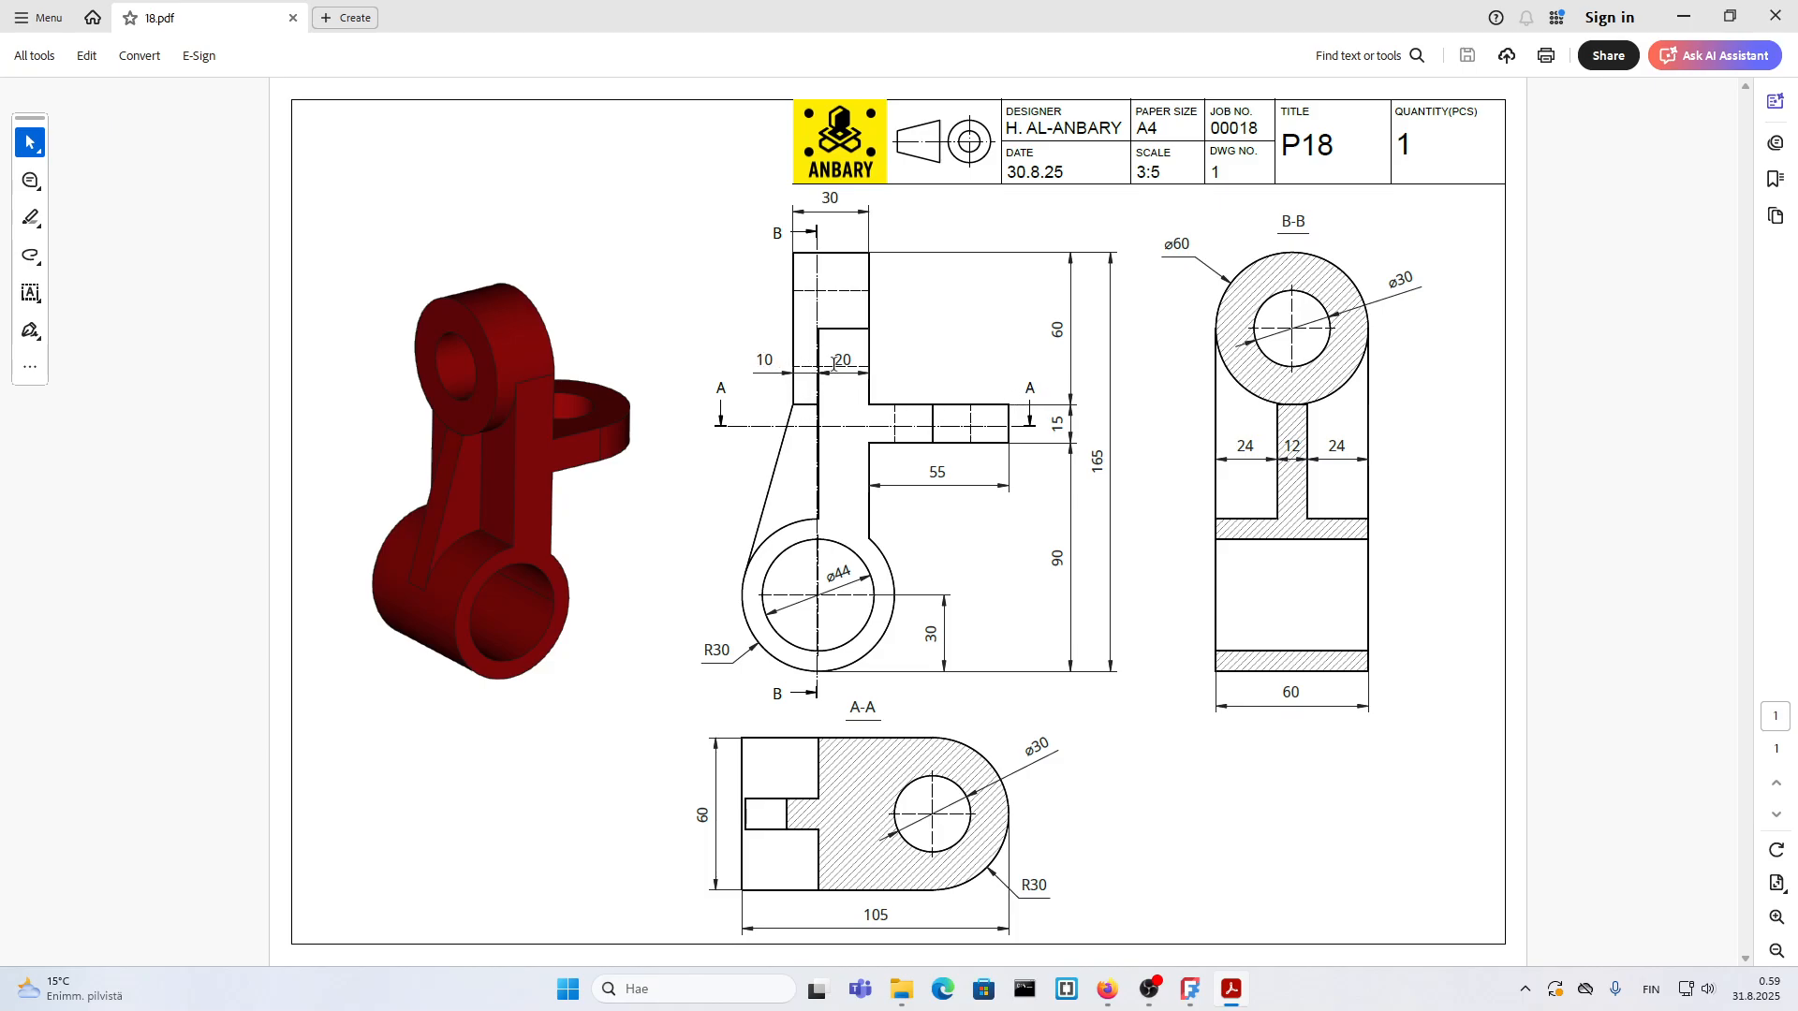
click(1229, 987)
Step: Create a sketch on the arm's vertical face through the tube axis and rotate the view so the arm stands upright
mouse_move(837, 519)
middle_down()
mouse_move(828, 588)
mouse_move(800, 339)
middle_up()
click(801, 339)
click(1427, 171)
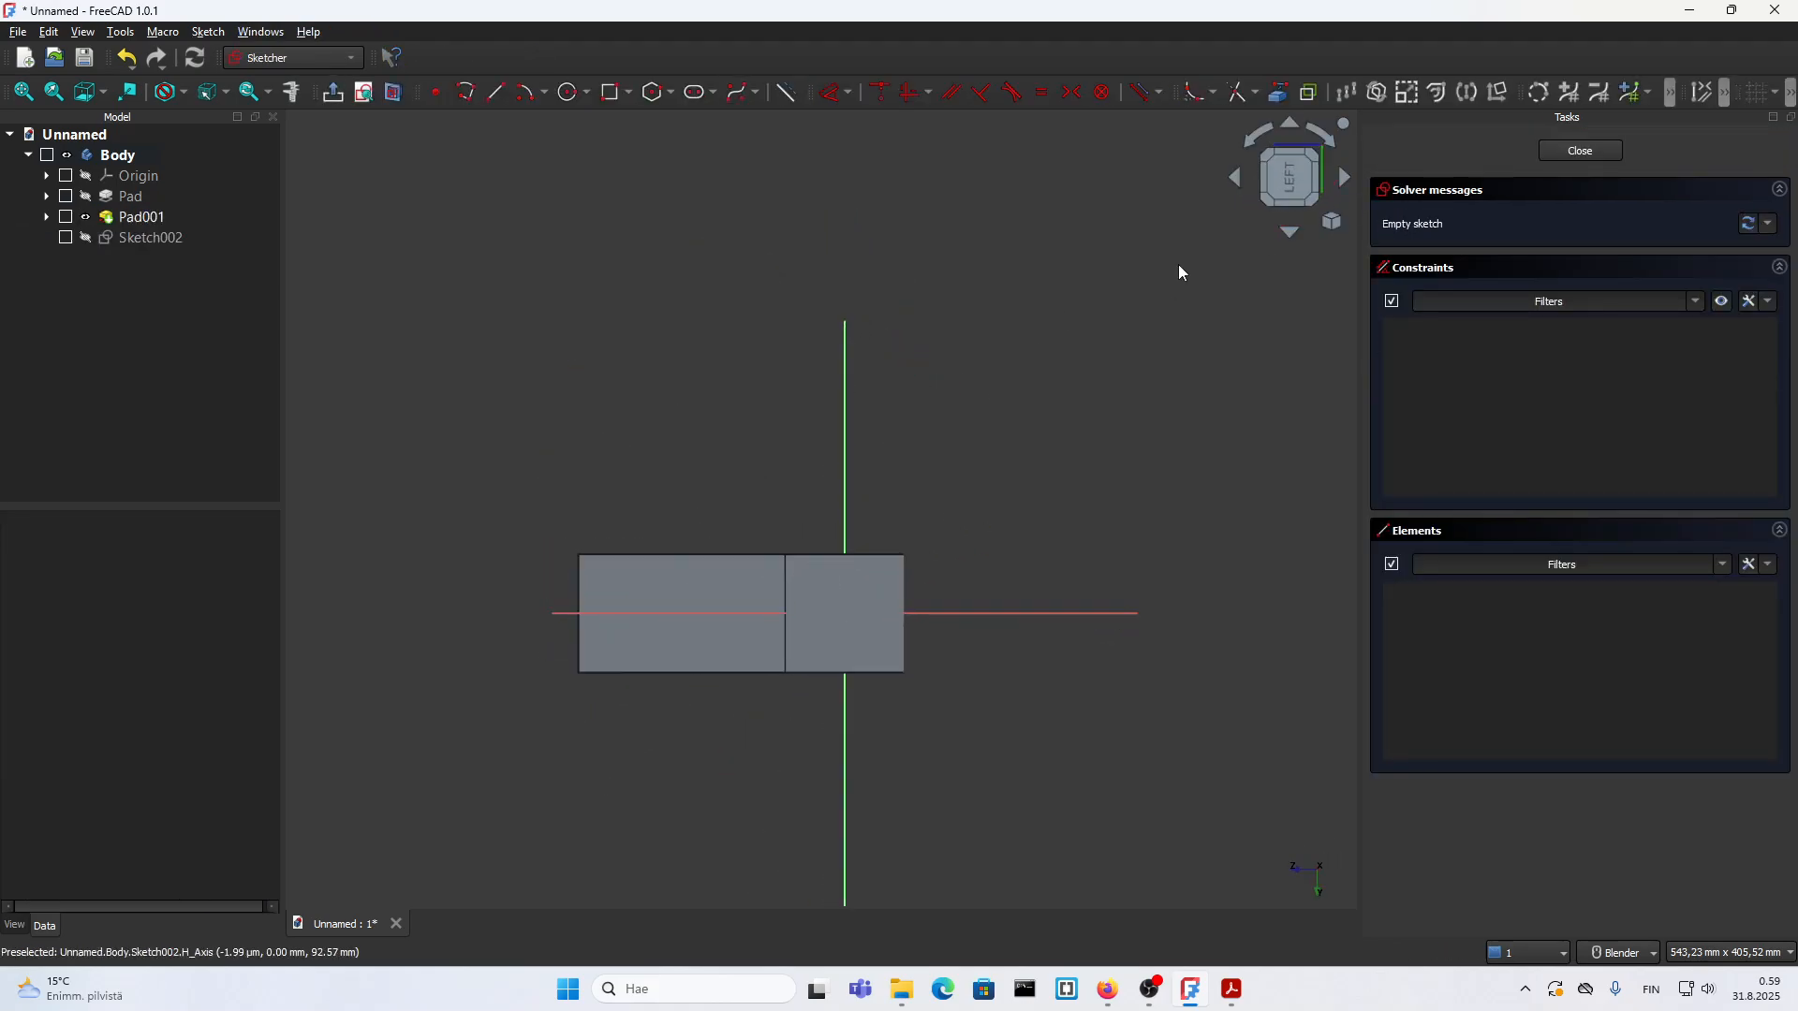
click(1330, 140)
click(1334, 147)
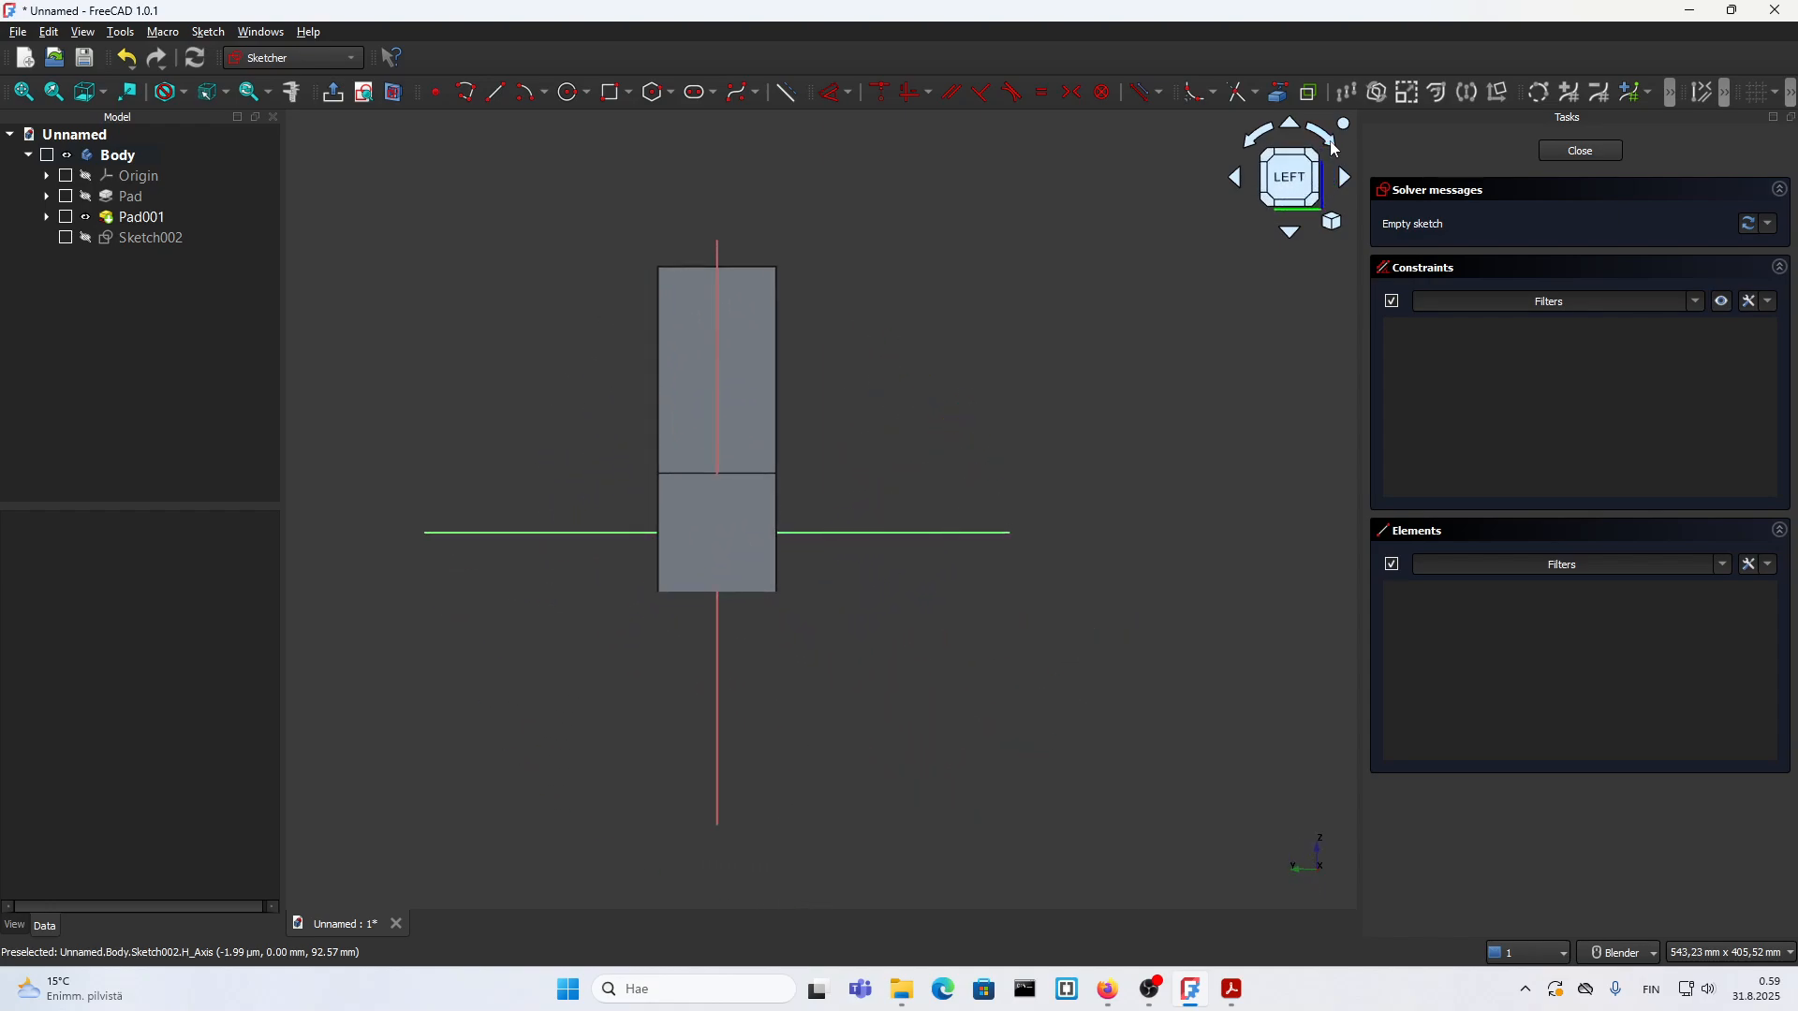
scroll(706, 419, up, 2)
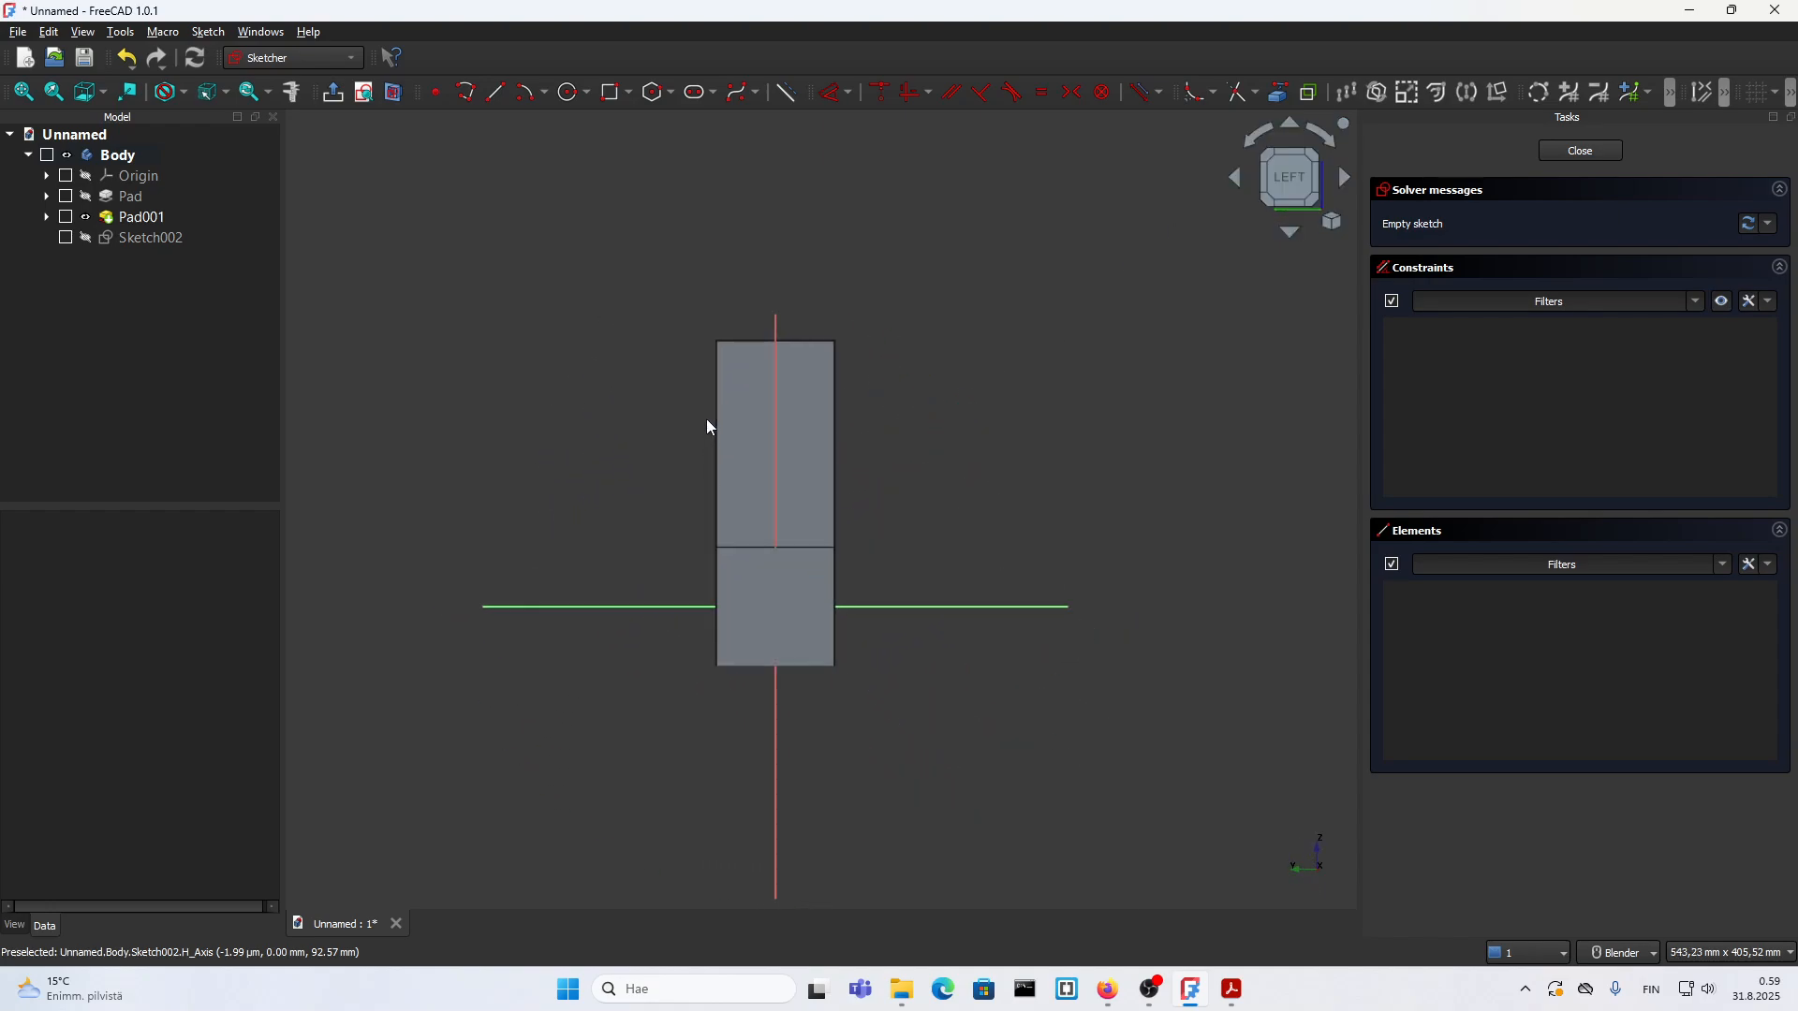
Step: Project the top edge of the arm's face into the sketch as external geometry
click(1277, 93)
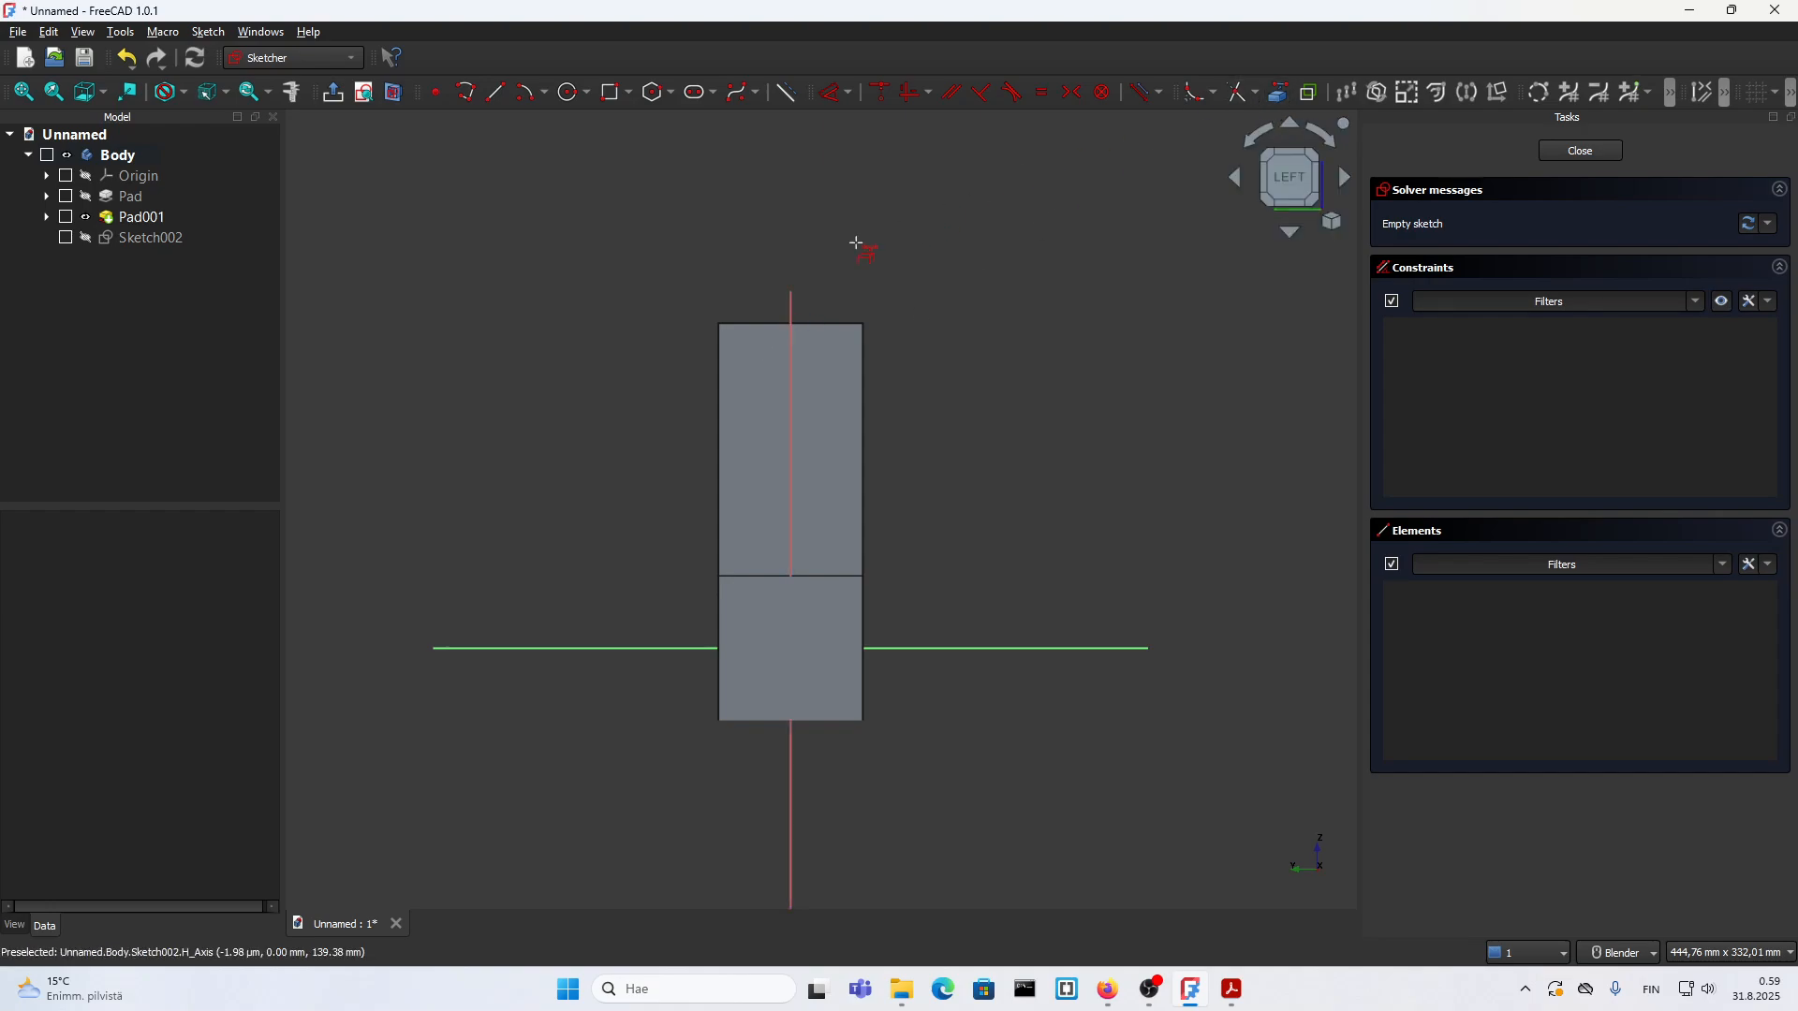
click(822, 324)
scroll(843, 405, up, 2)
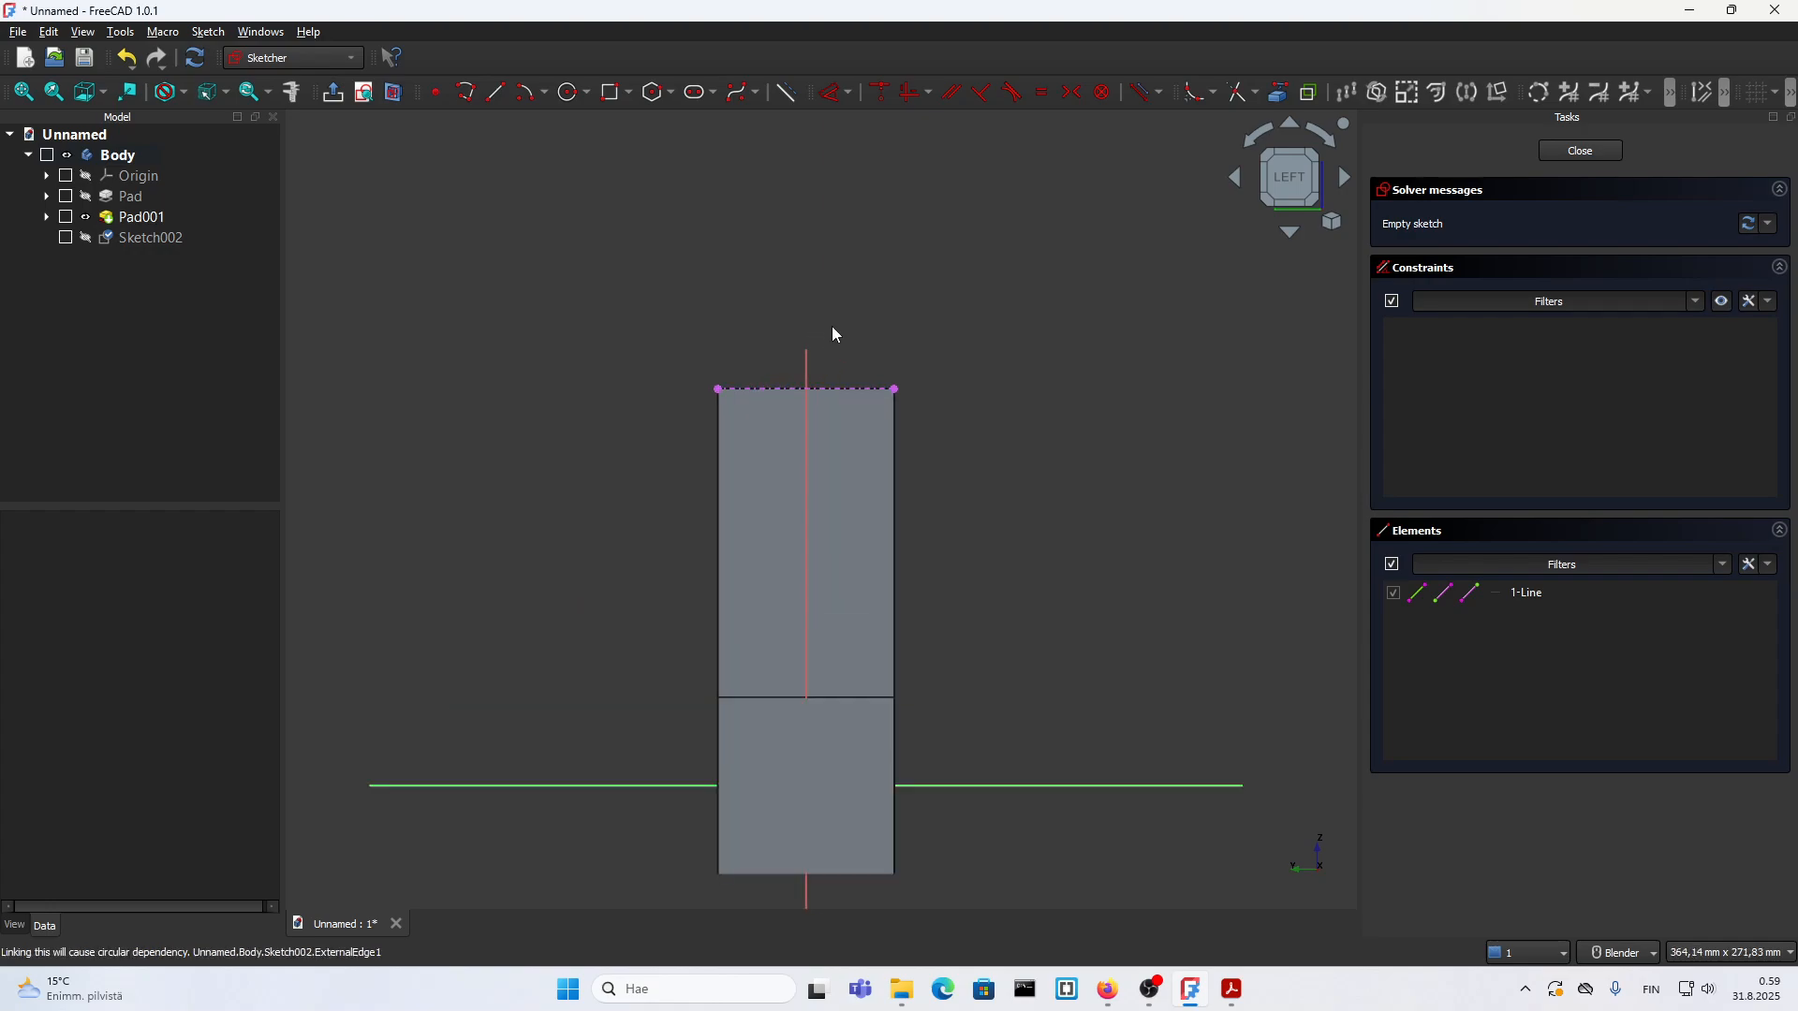
Step: Draw a 60 mm diameter circle centred on the midpoint of the projected top edge and close the sketch
click(572, 93)
scroll(803, 393, up, 4)
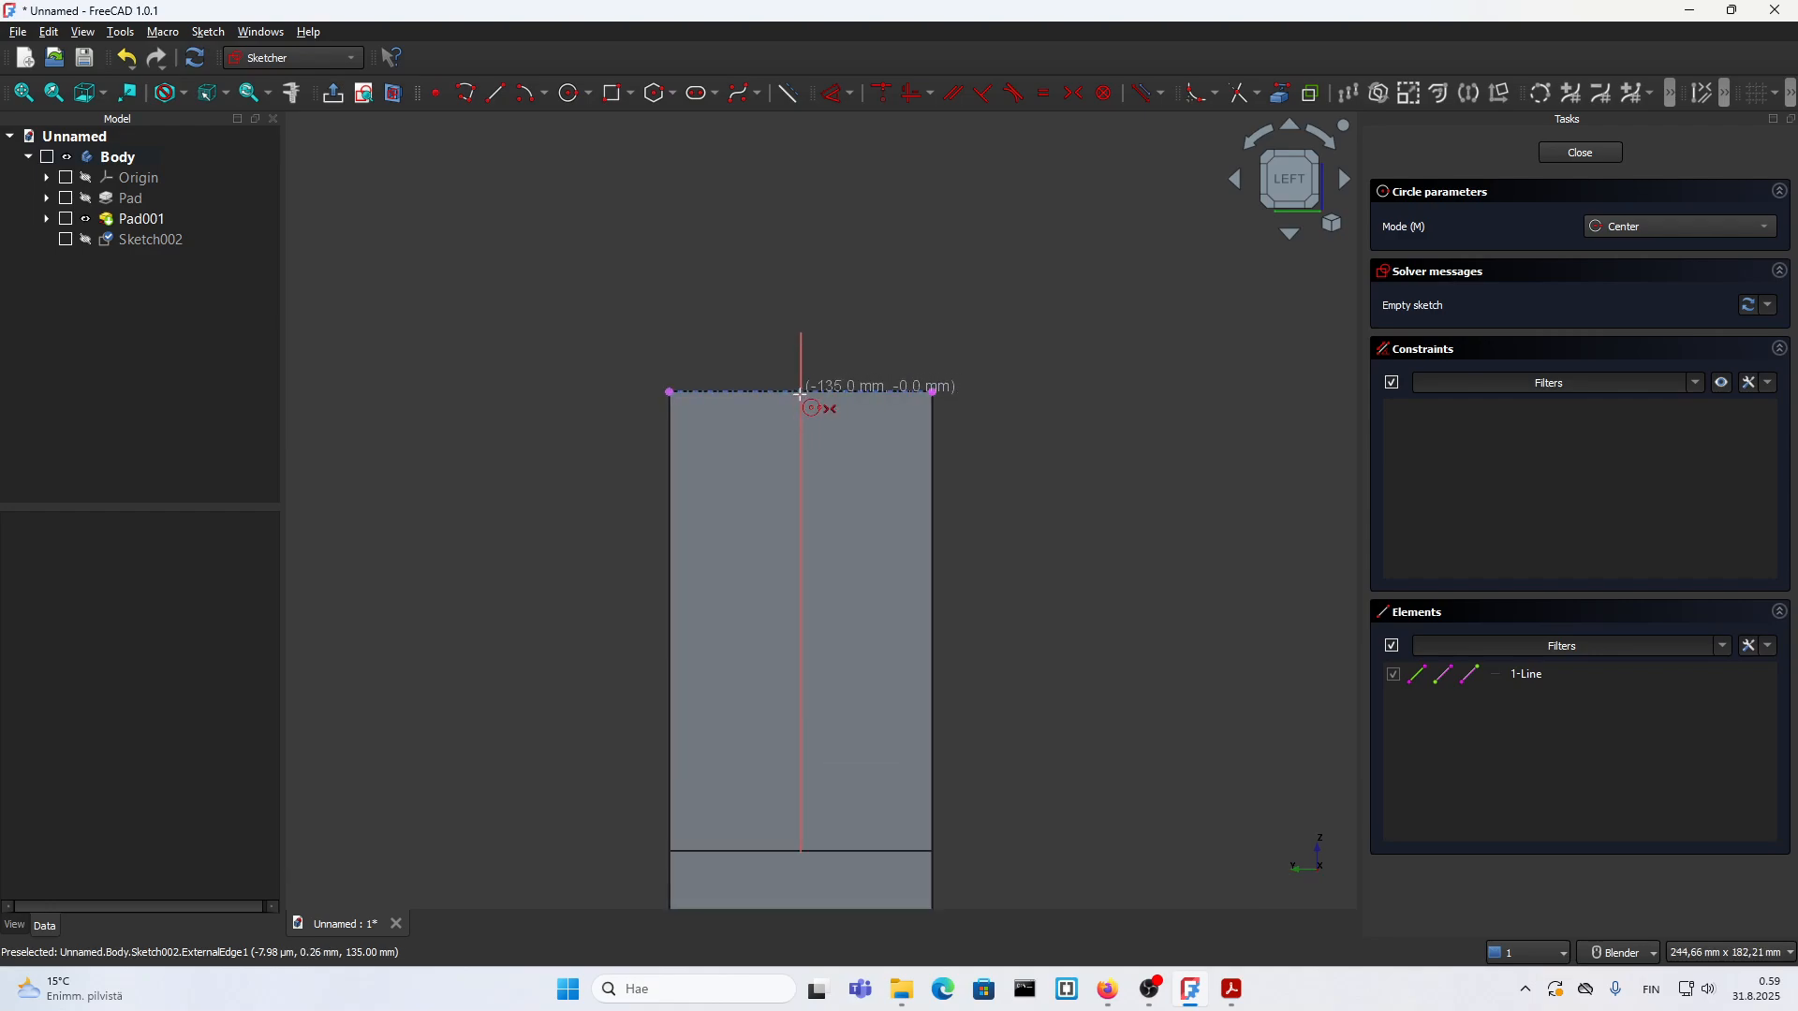
click(800, 392)
text(60)
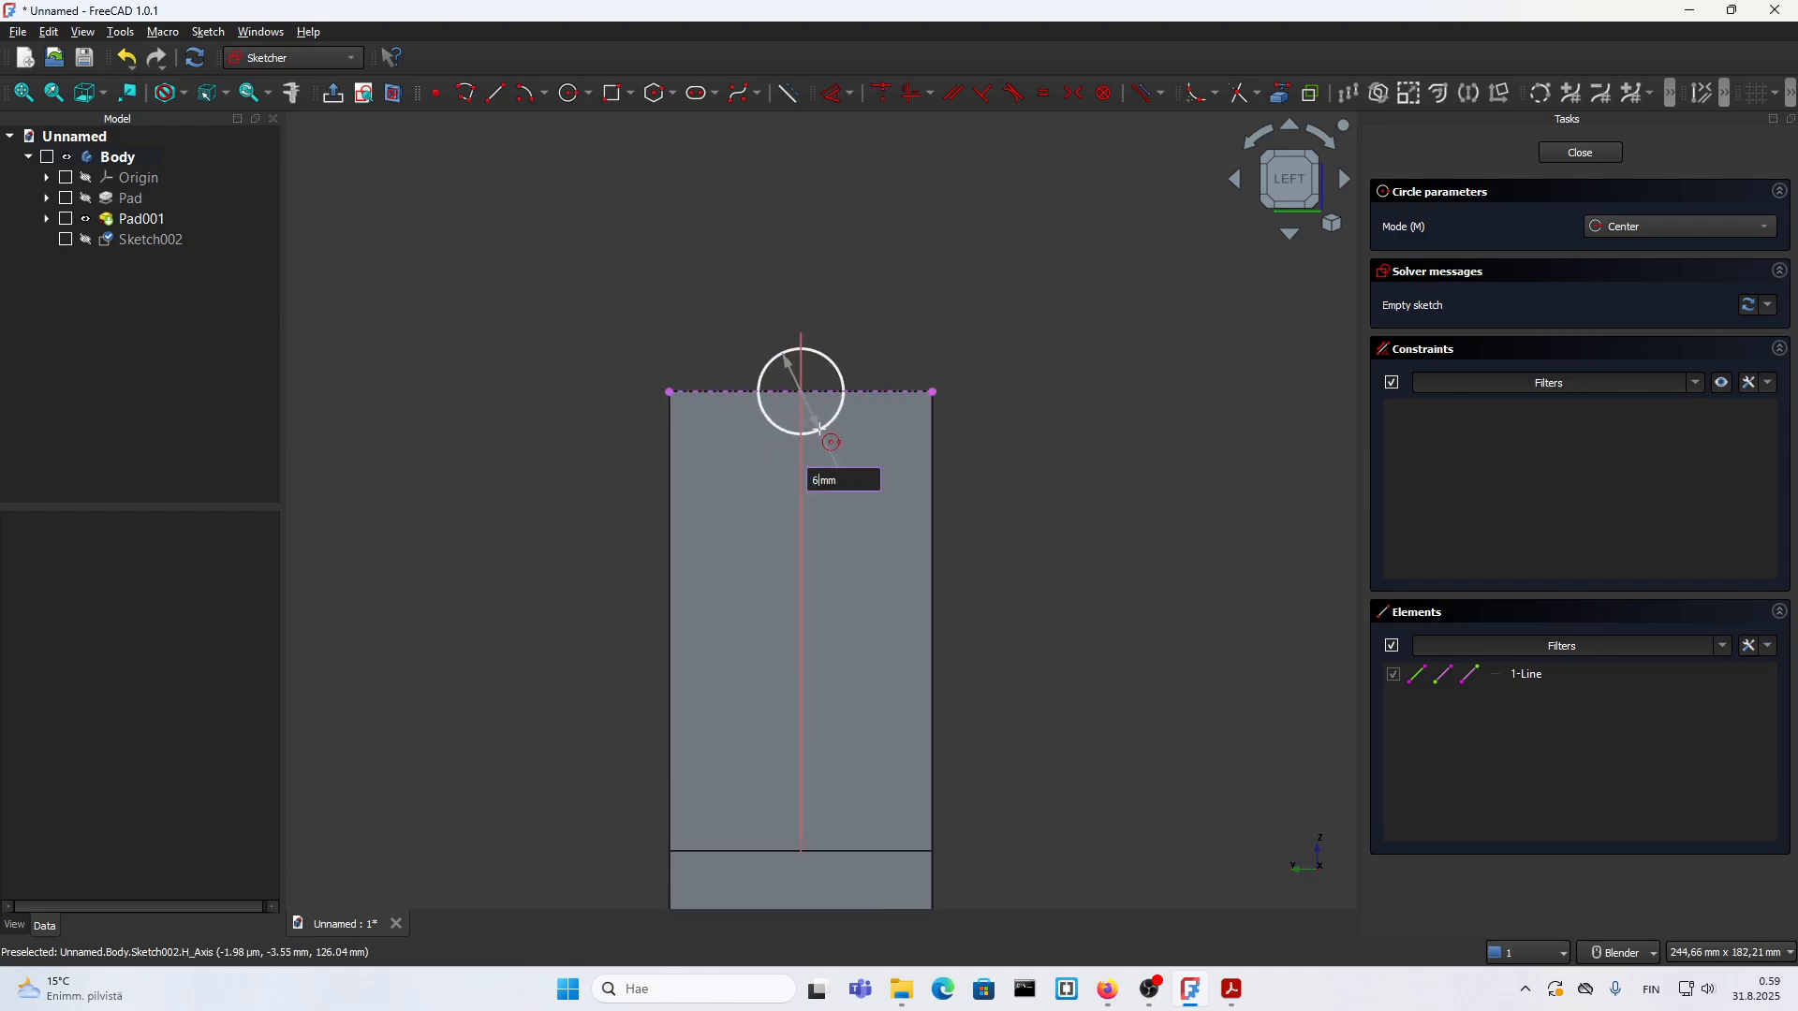
key(Return)
key(Escape)
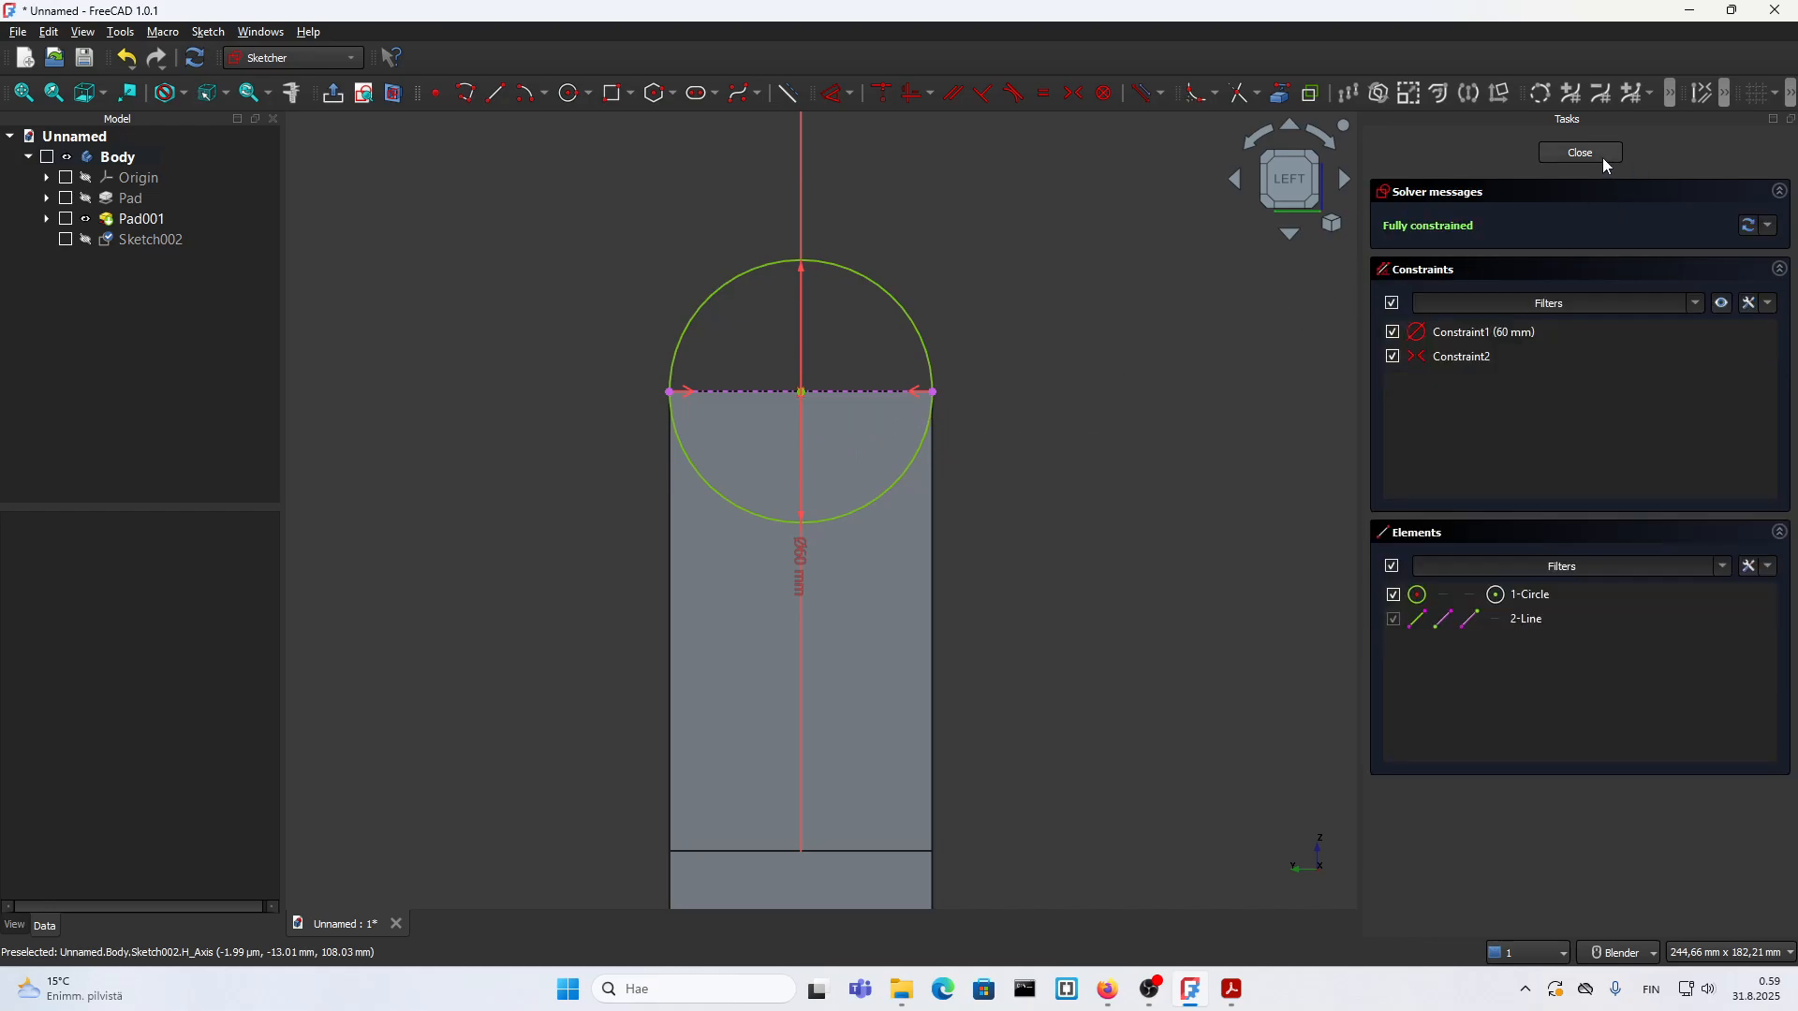
click(1582, 152)
Step: Pad the 60 mm circle sketch at the arm's top using the Two dimensions type
click(1337, 161)
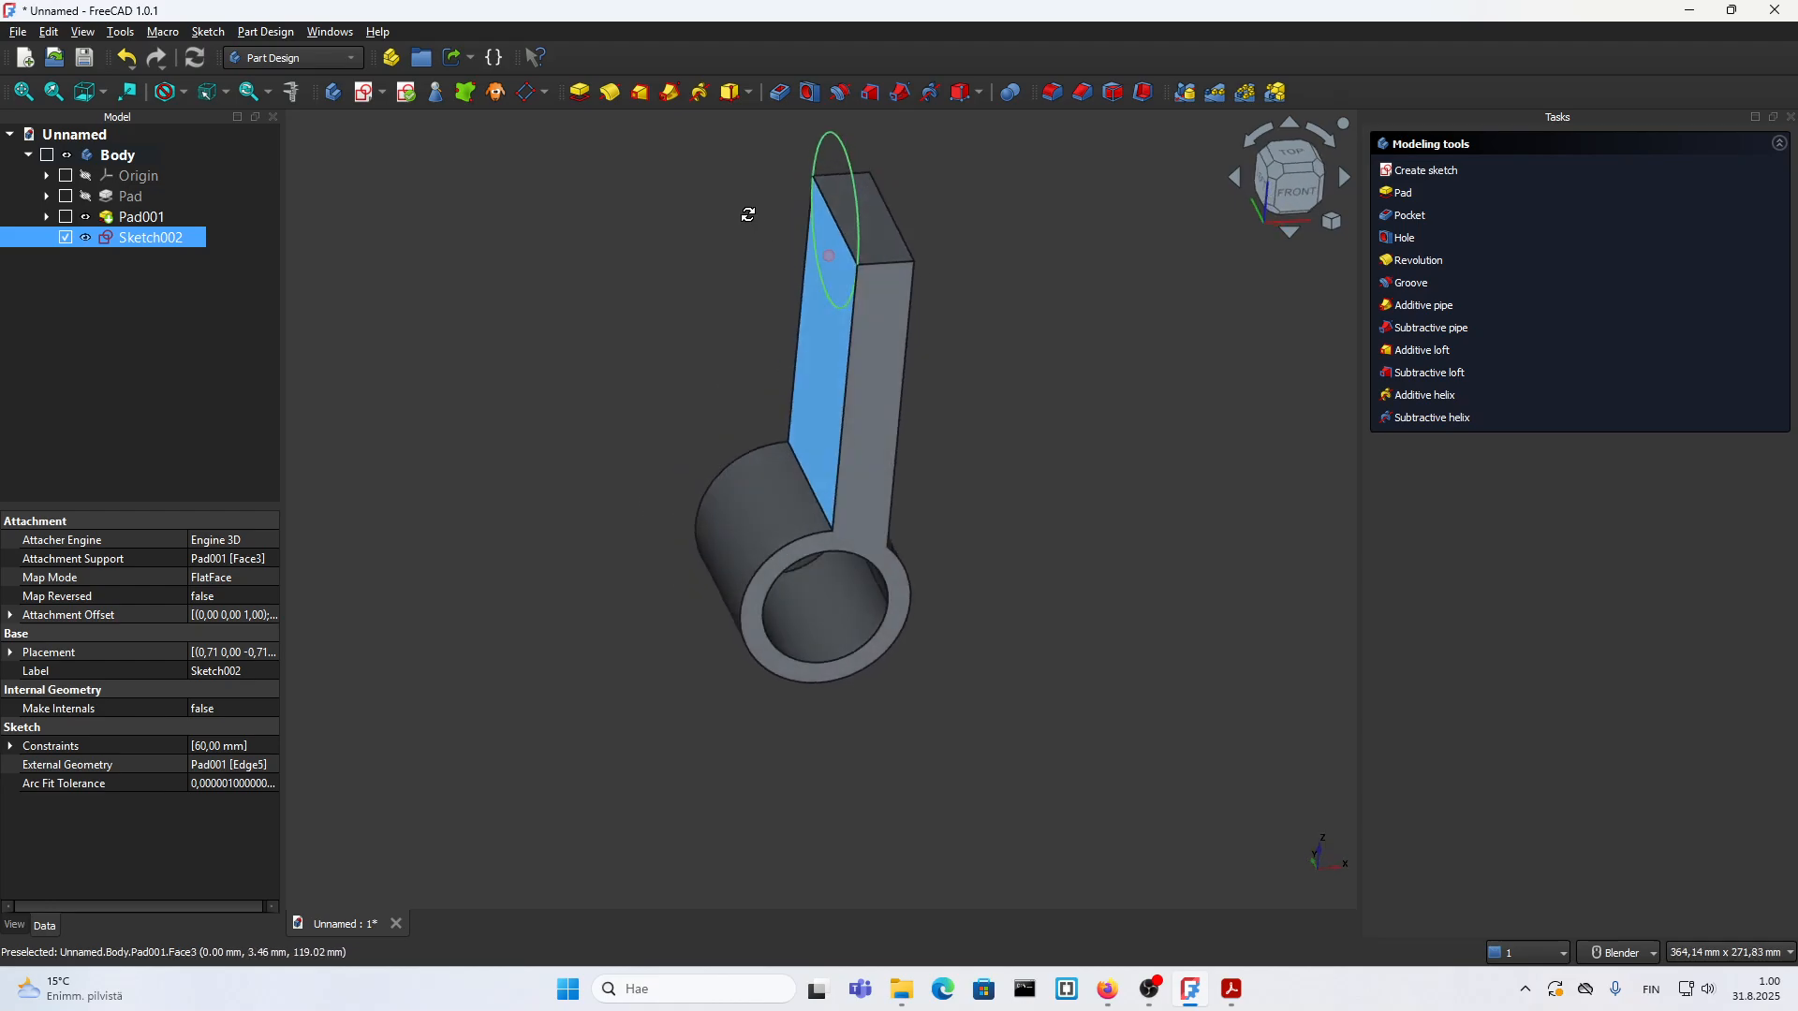
shift+middle_drag(760, 252, 759, 326)
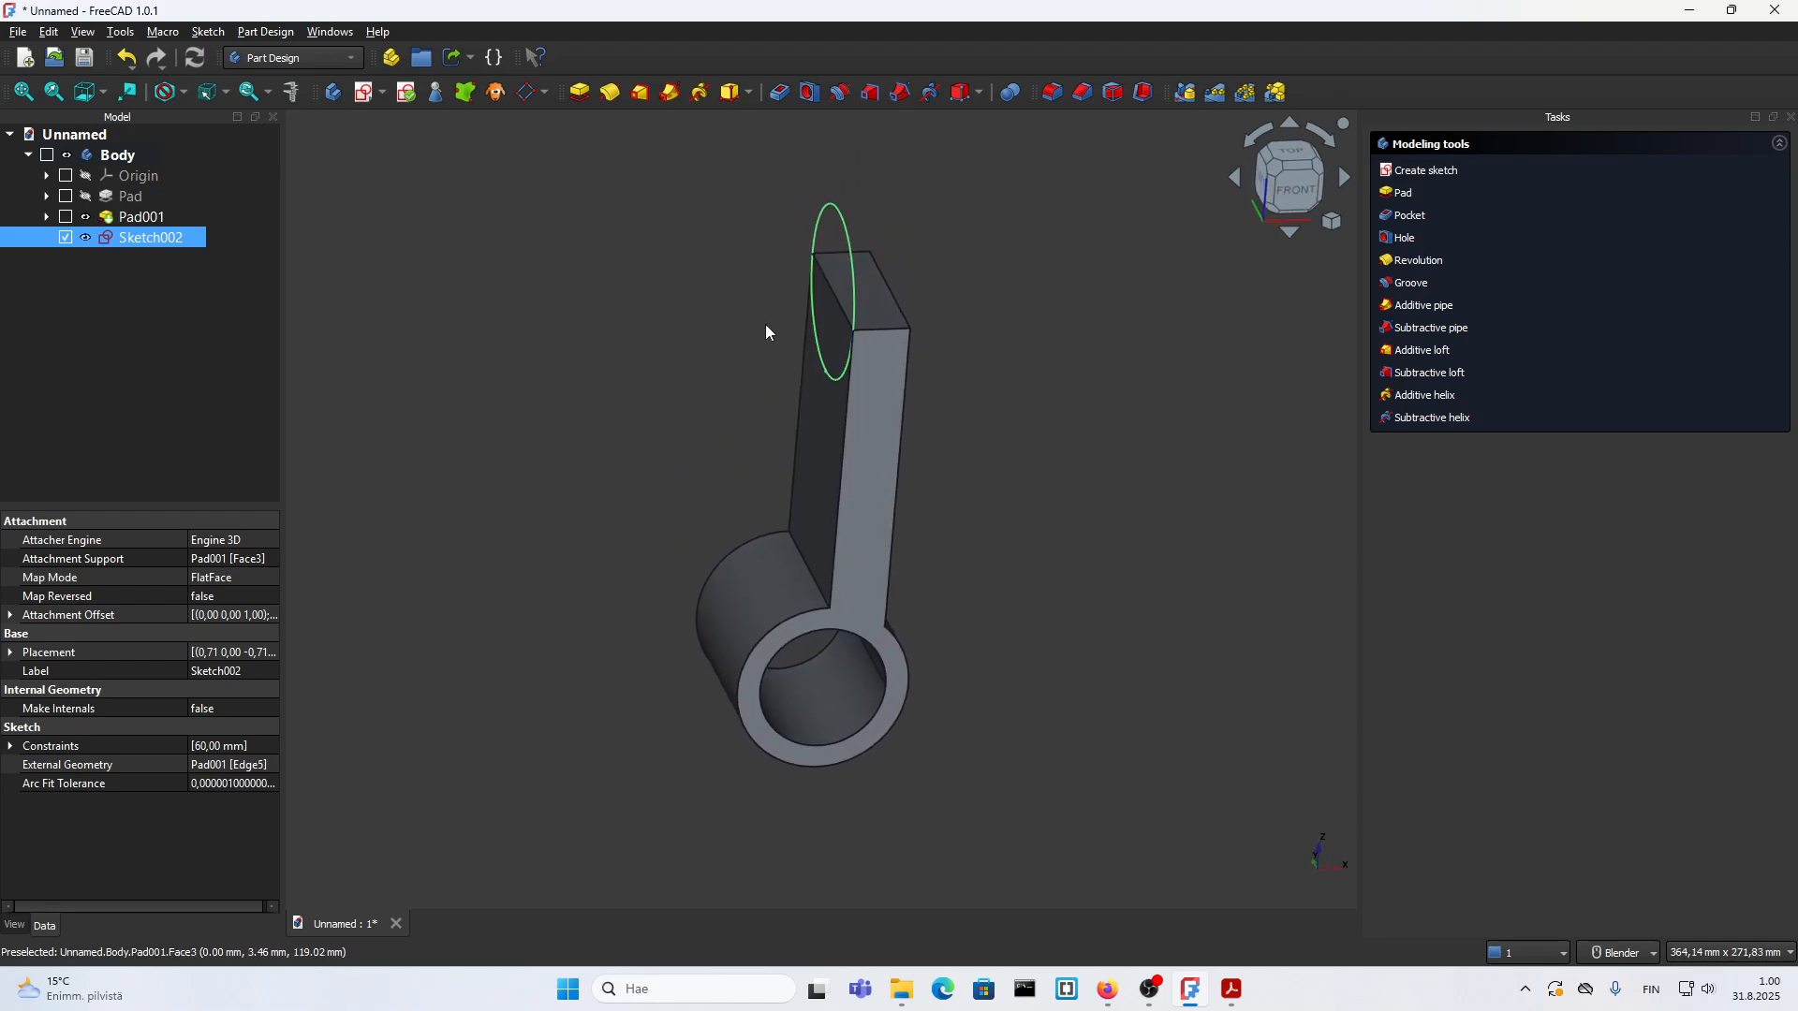
click(1294, 196)
click(1402, 193)
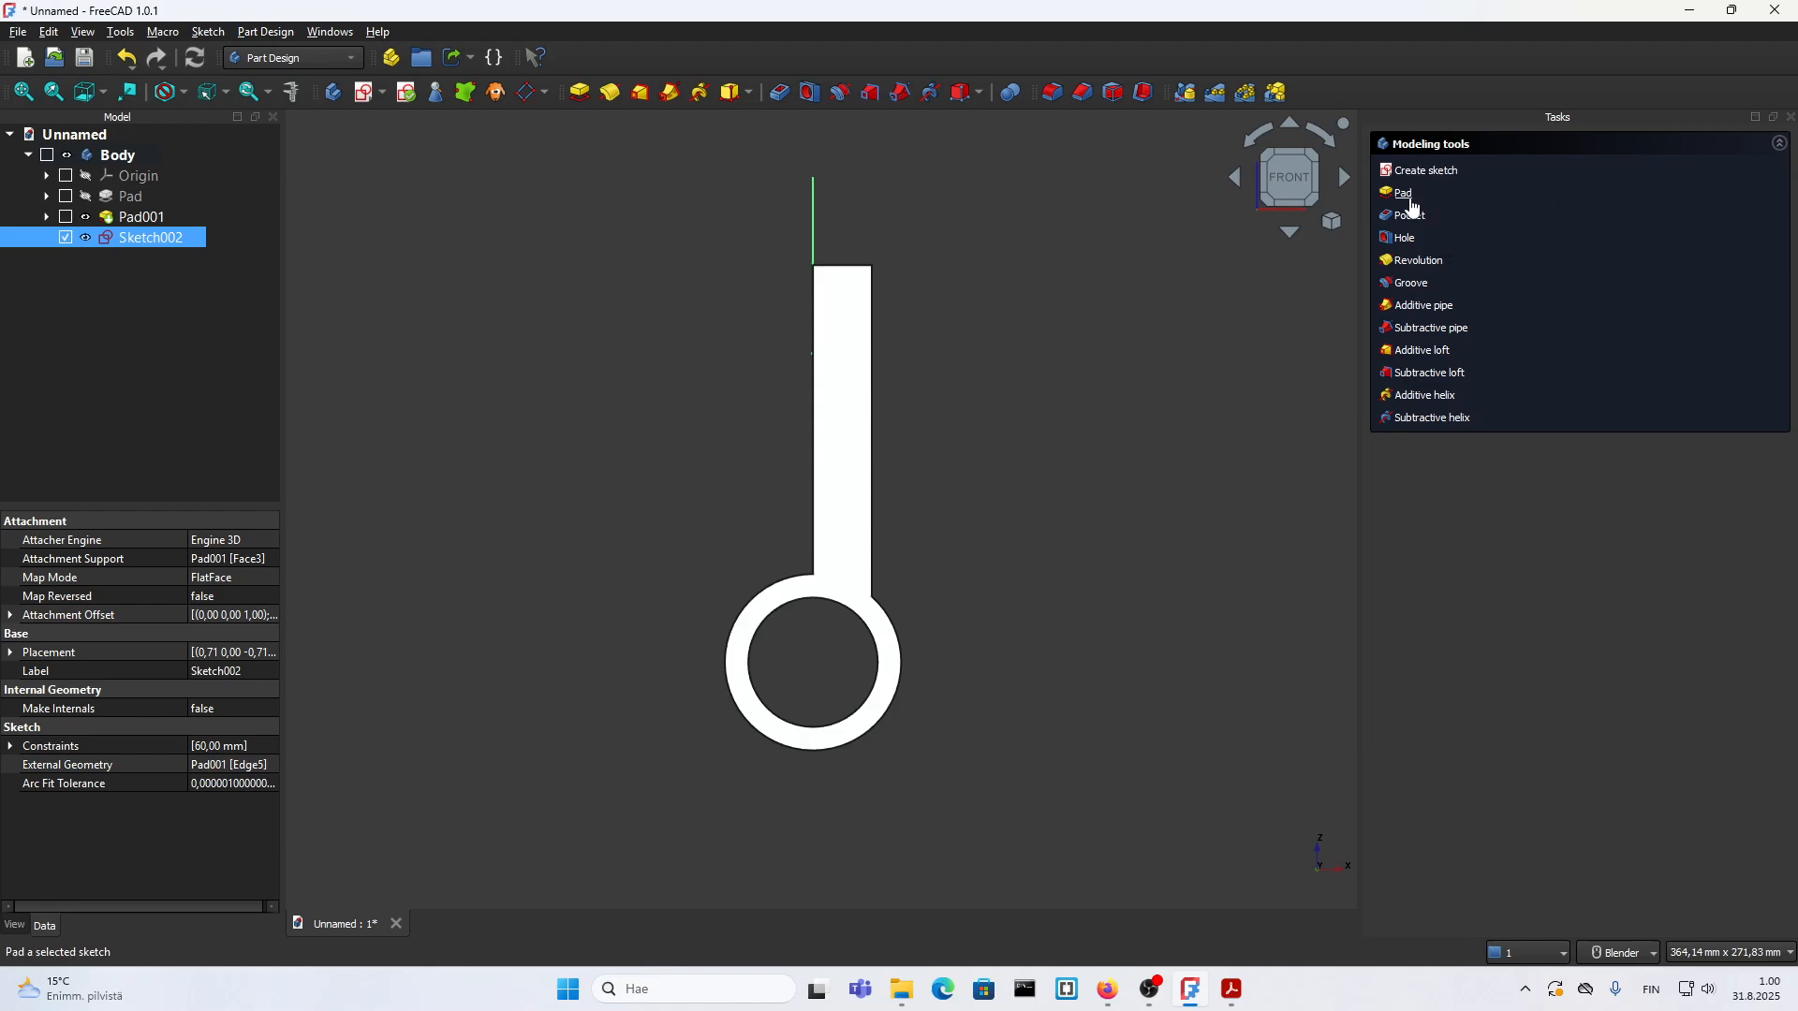
scroll(791, 271, up, 1)
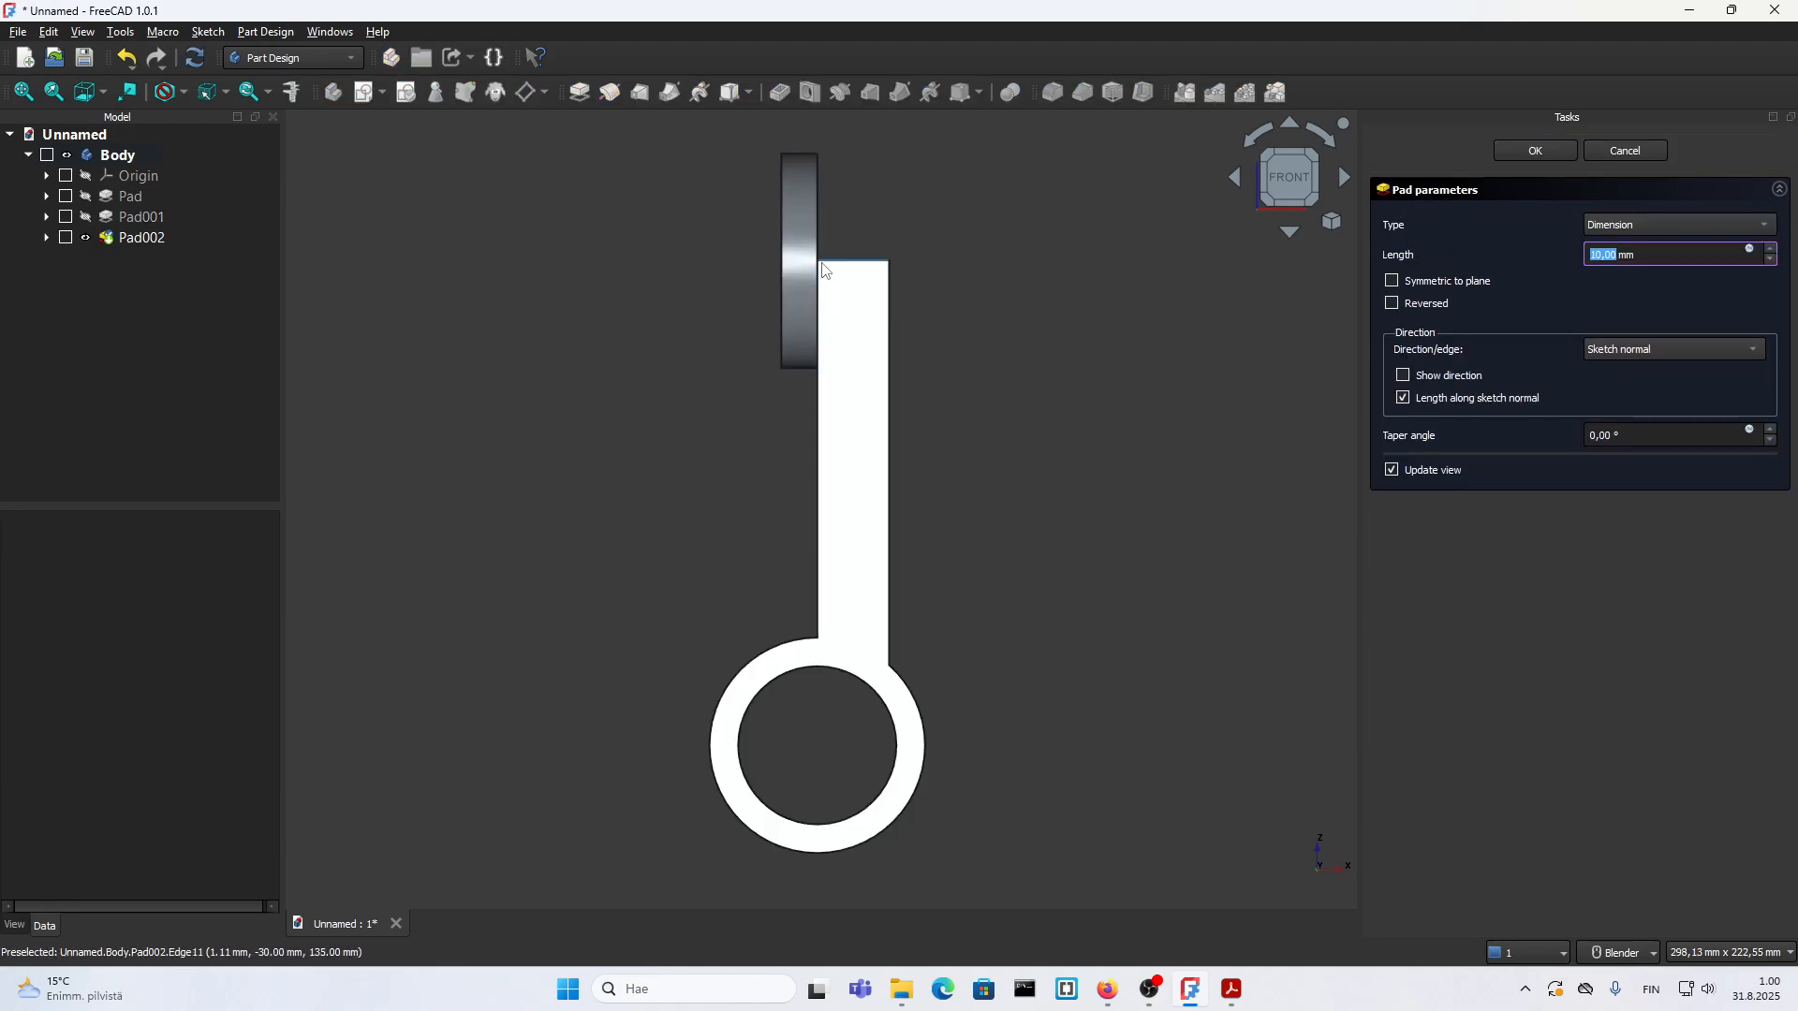
scroll(1621, 253, up, 5)
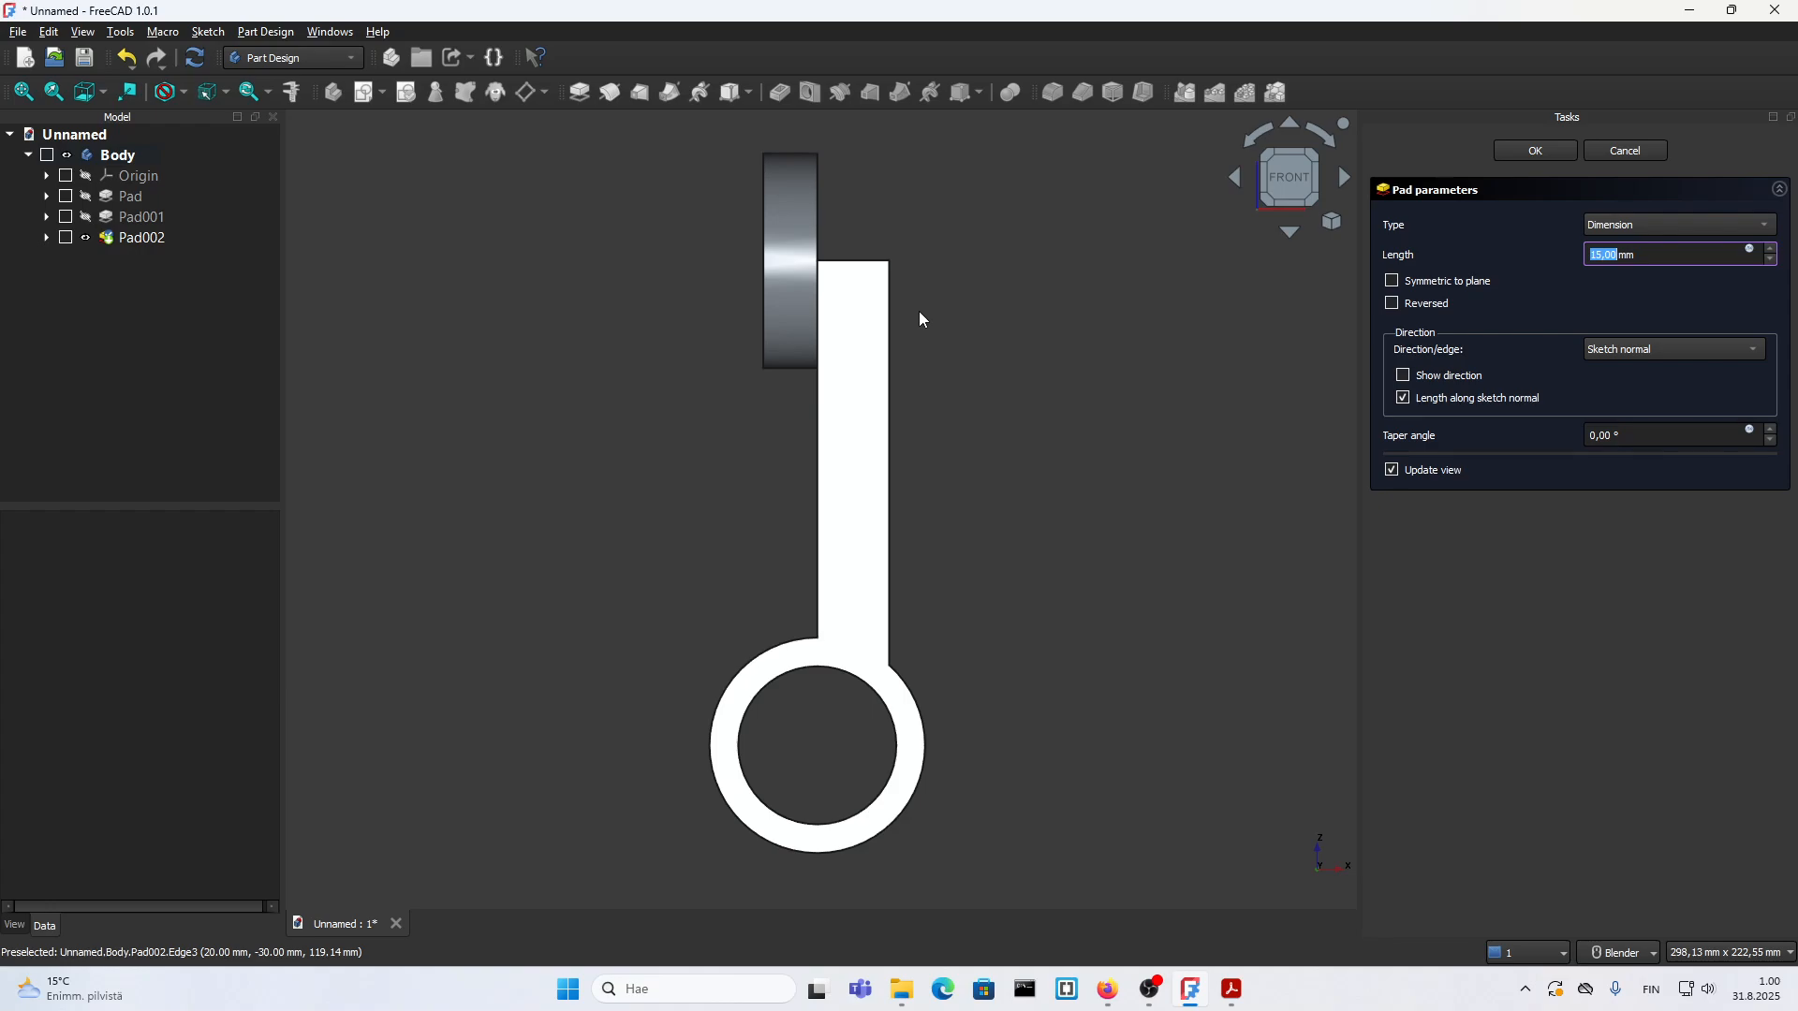
click(1620, 223)
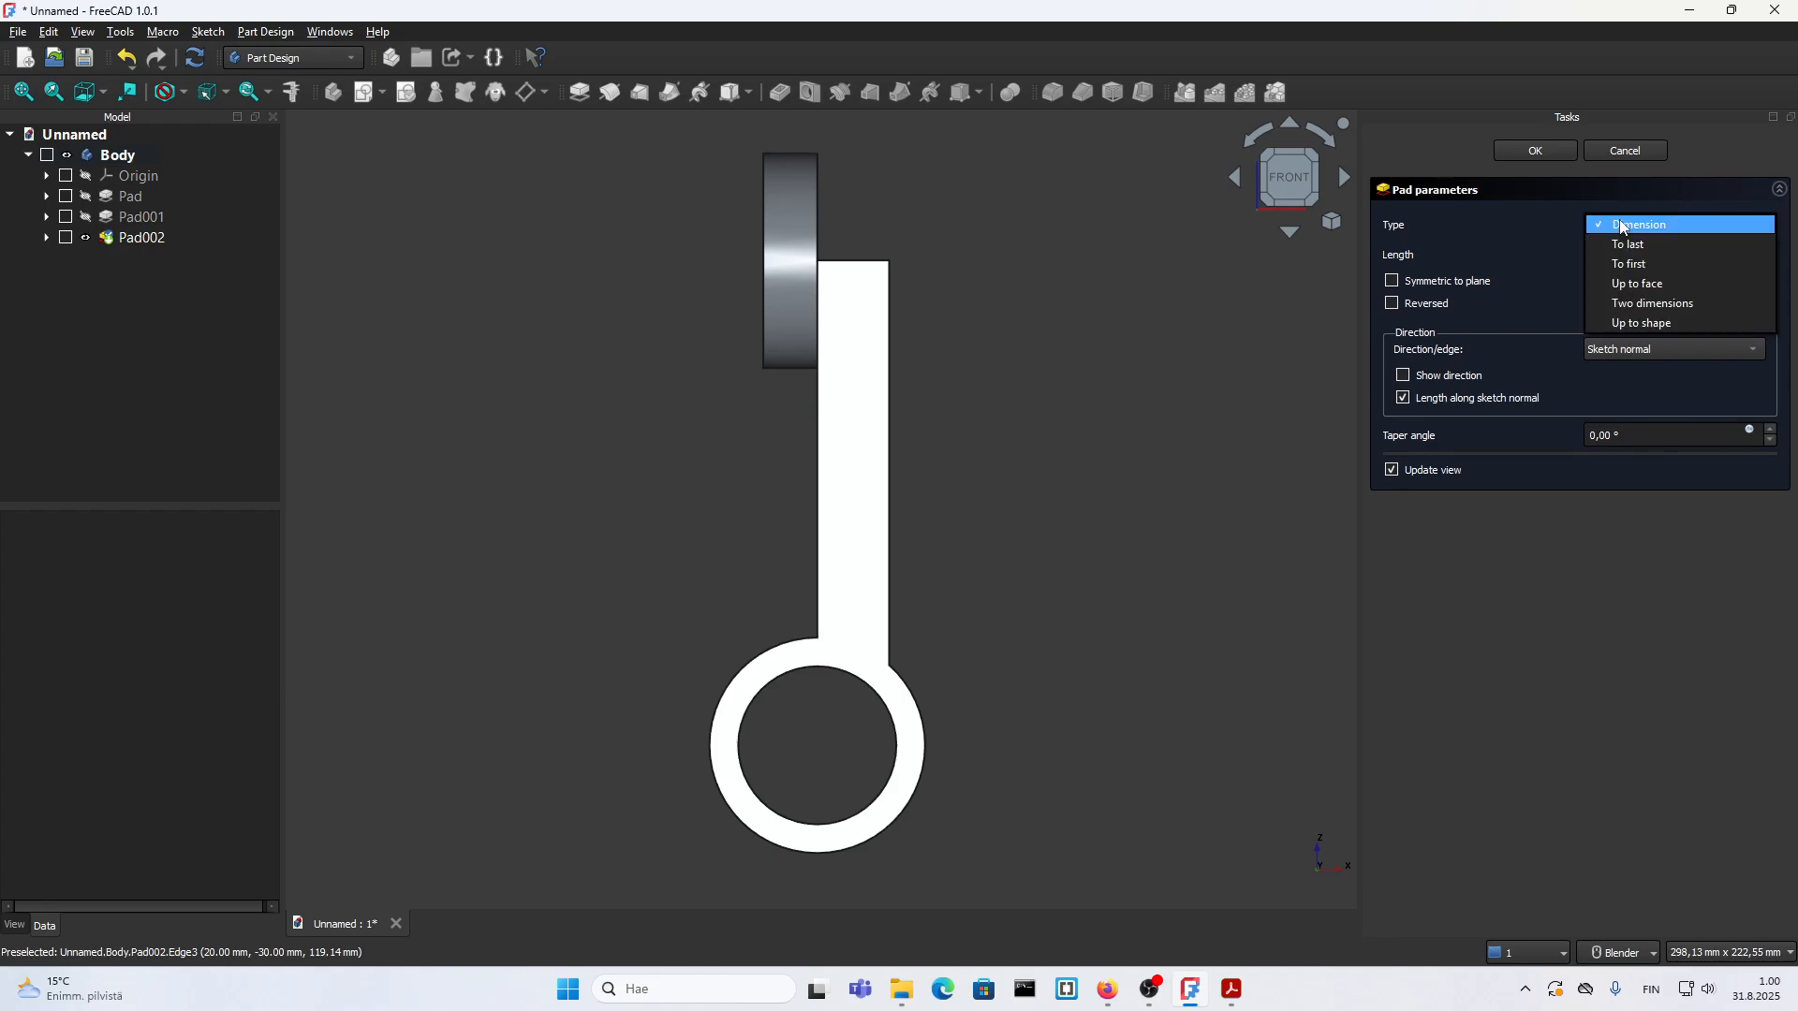
click(1648, 304)
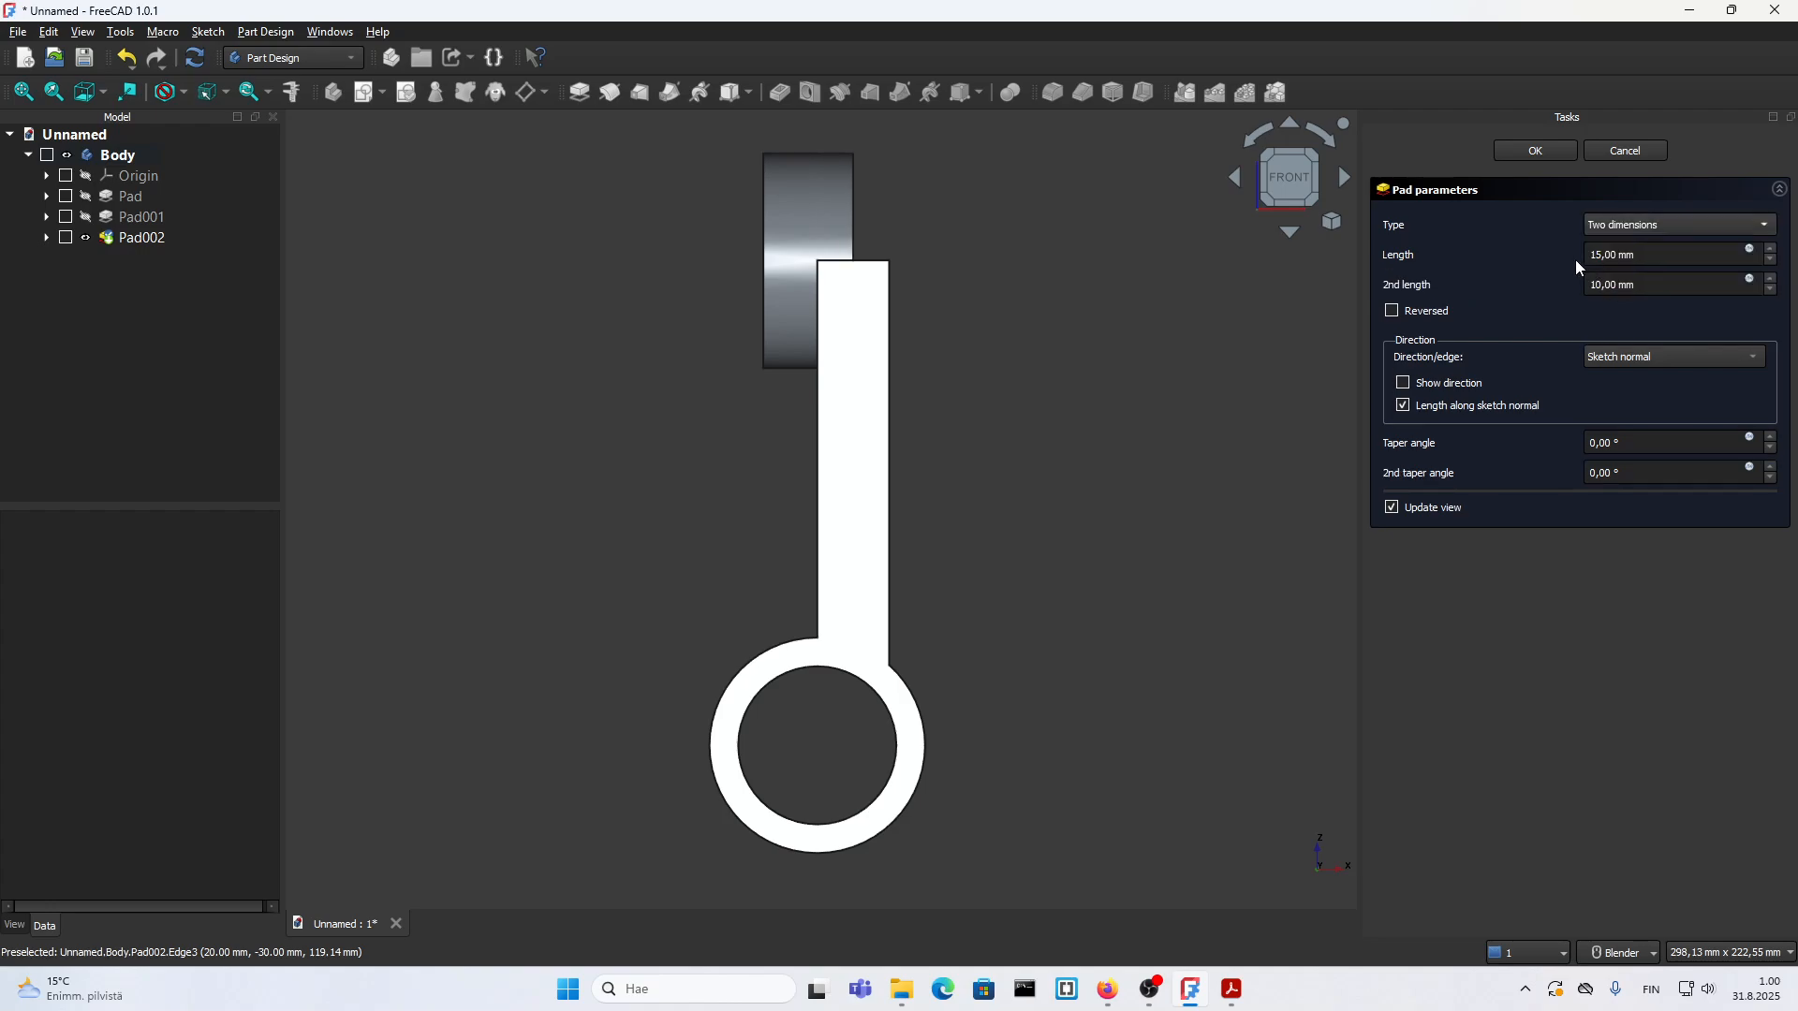
Step: Set the boss pad's first length to 10 mm and its second length to 20 mm, and finish the pad
click(1623, 253)
scroll(1624, 254, up, 3)
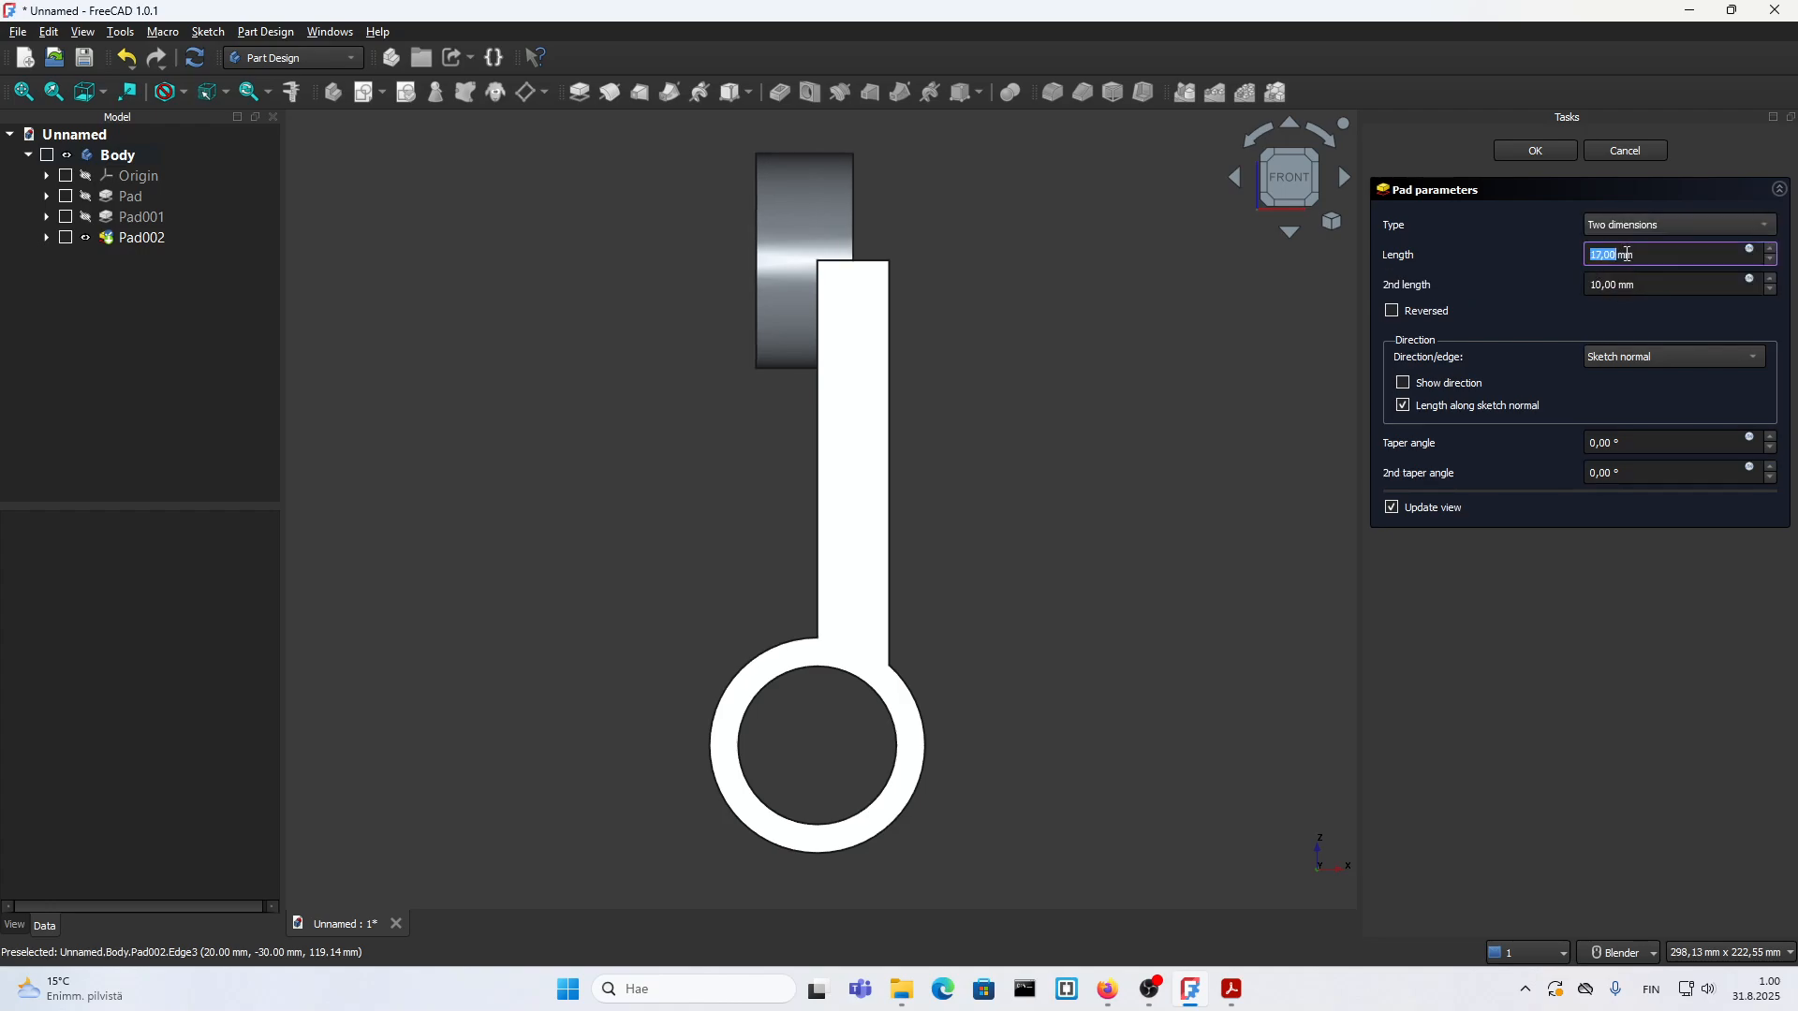
click(1628, 288)
scroll(1632, 288, up, 4)
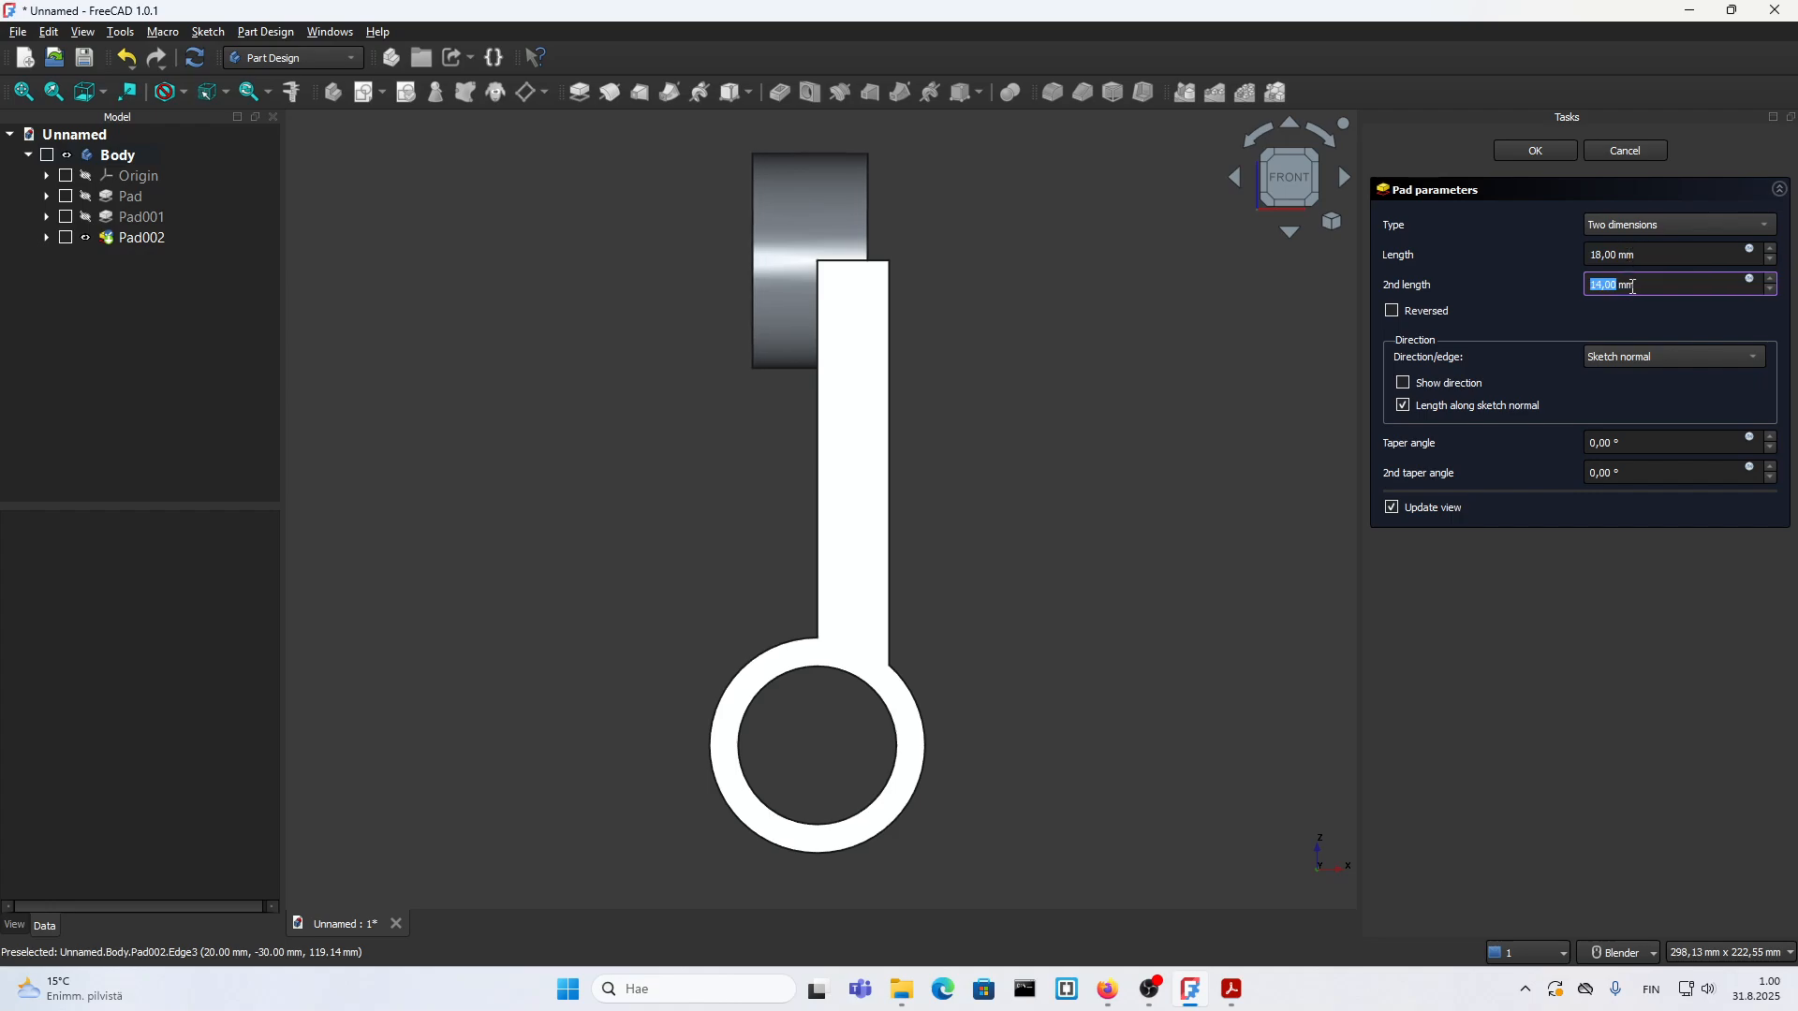
scroll(1634, 286, up, 3)
scroll(1615, 281, up, 3)
click(1617, 264)
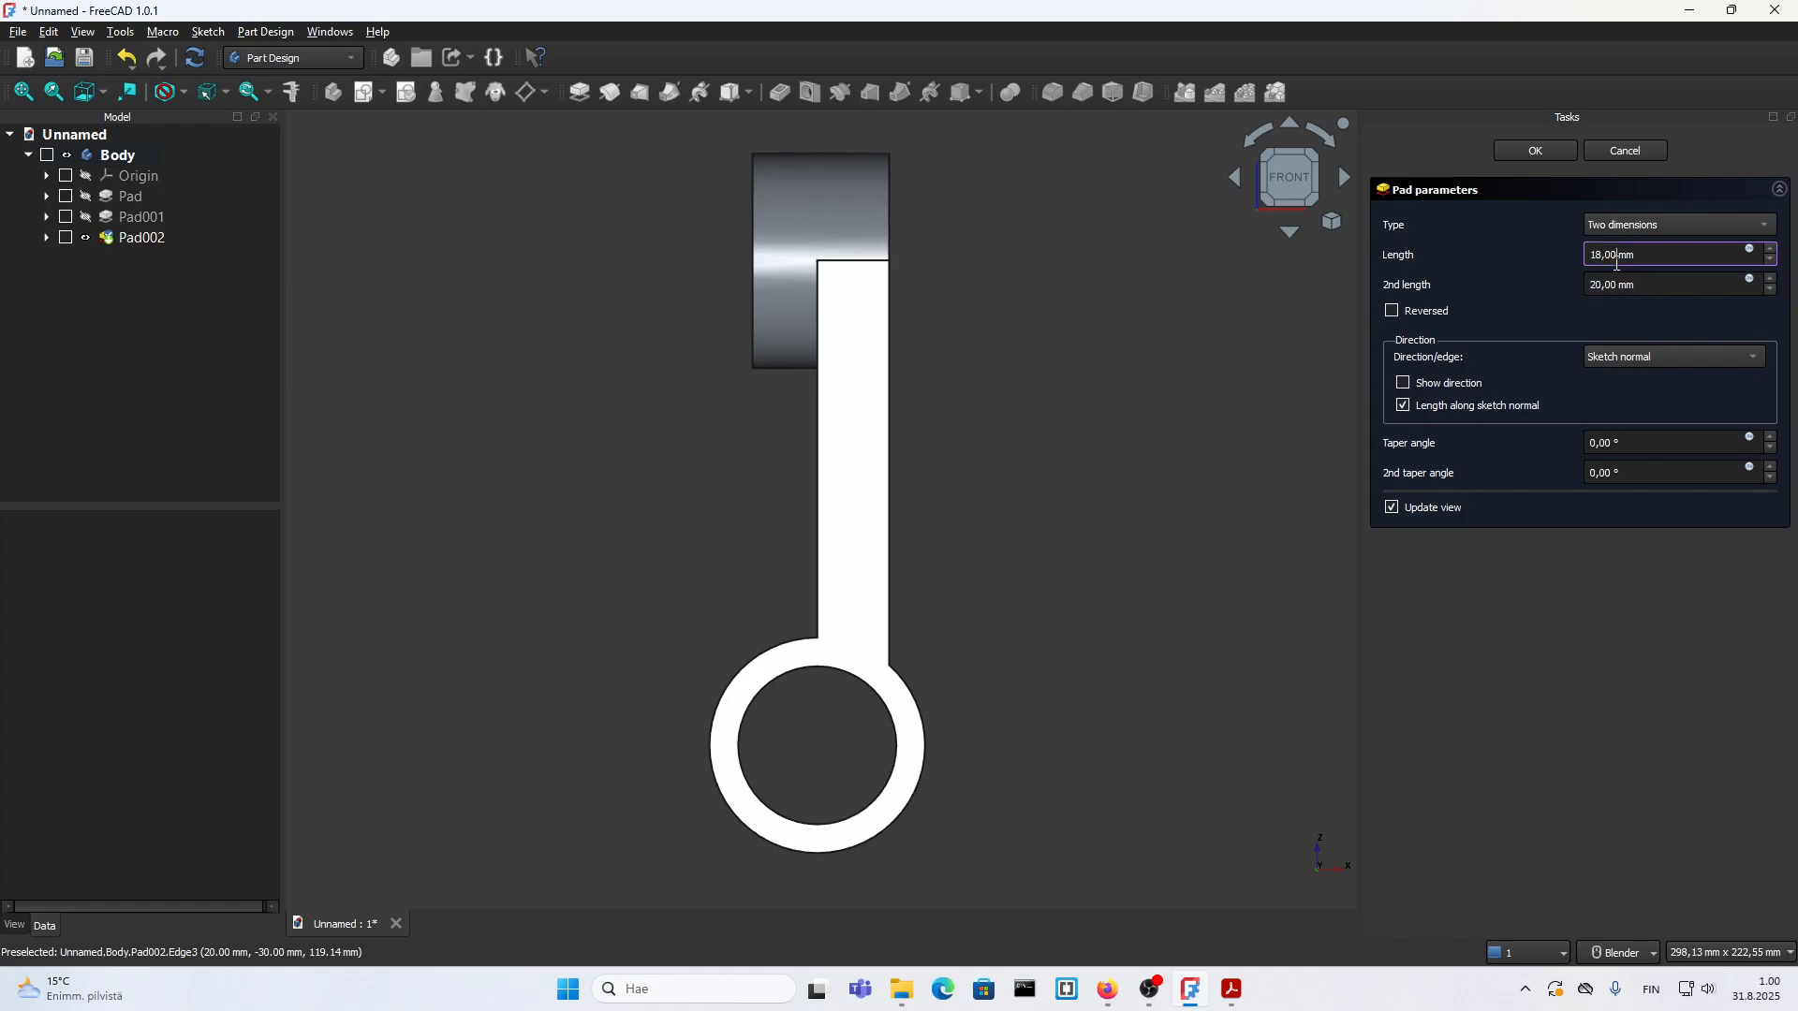
scroll(1617, 263, down, 6)
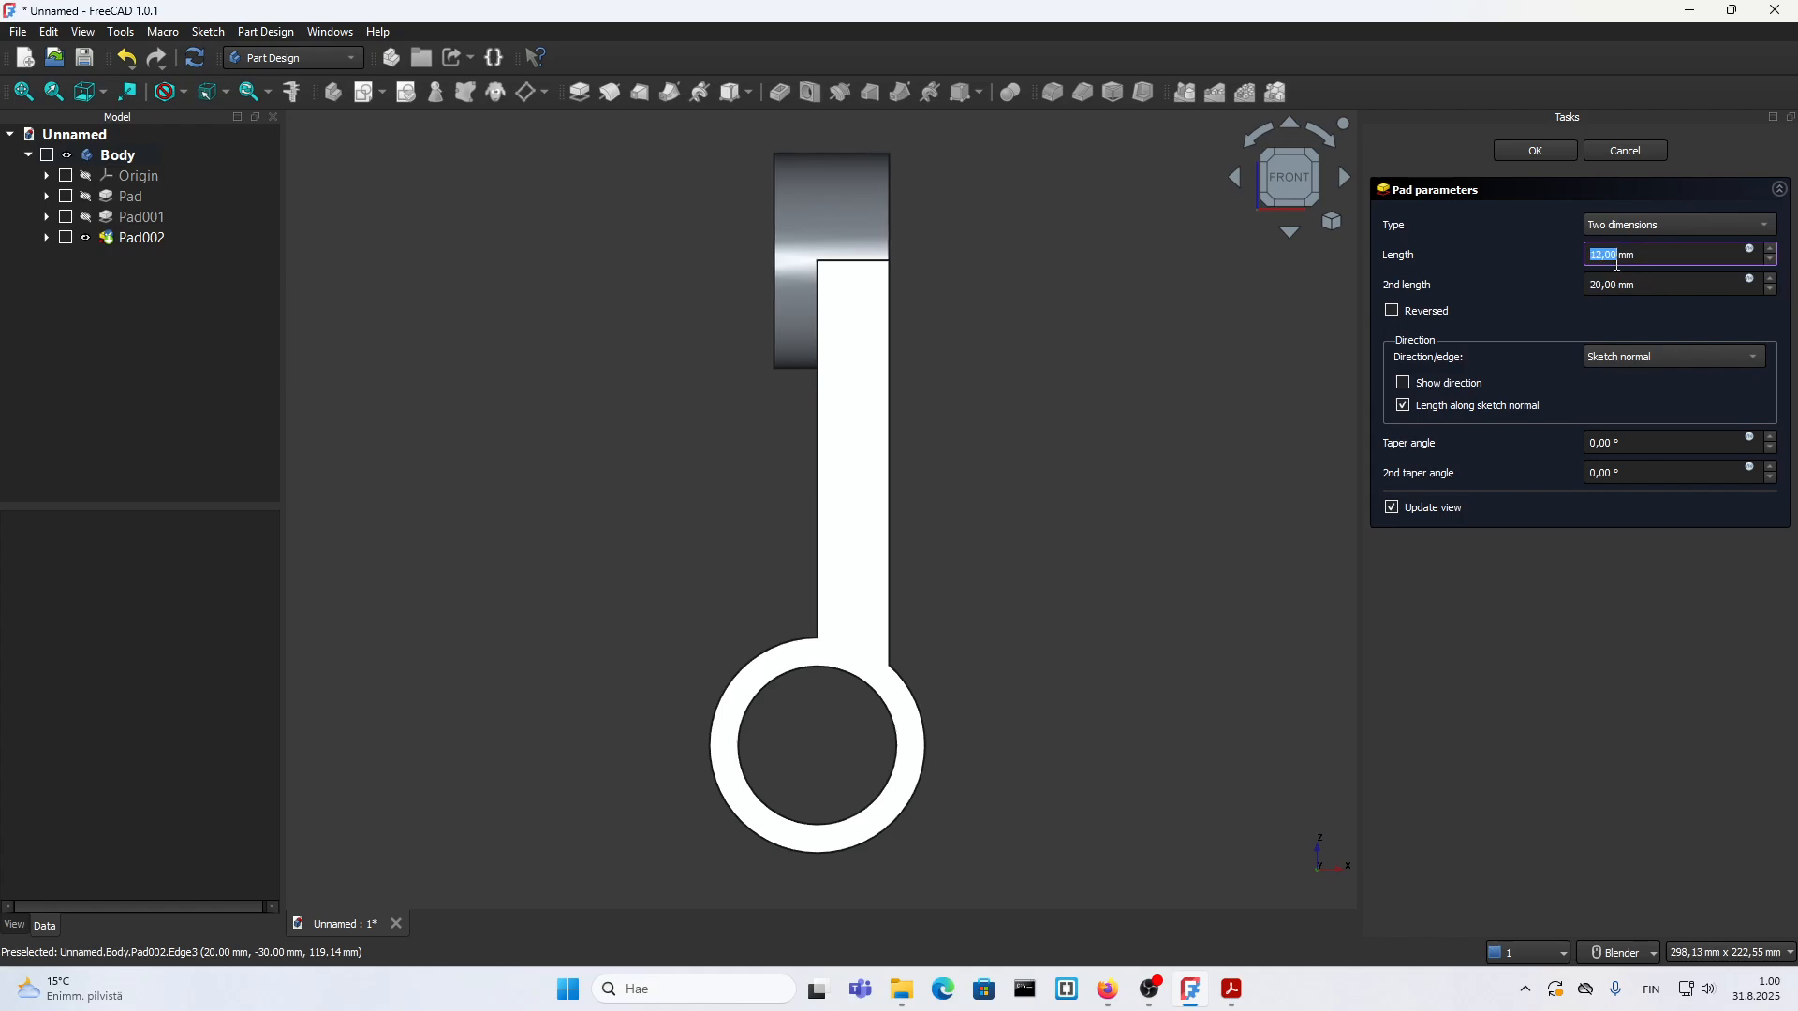
scroll(1617, 263, down, 2)
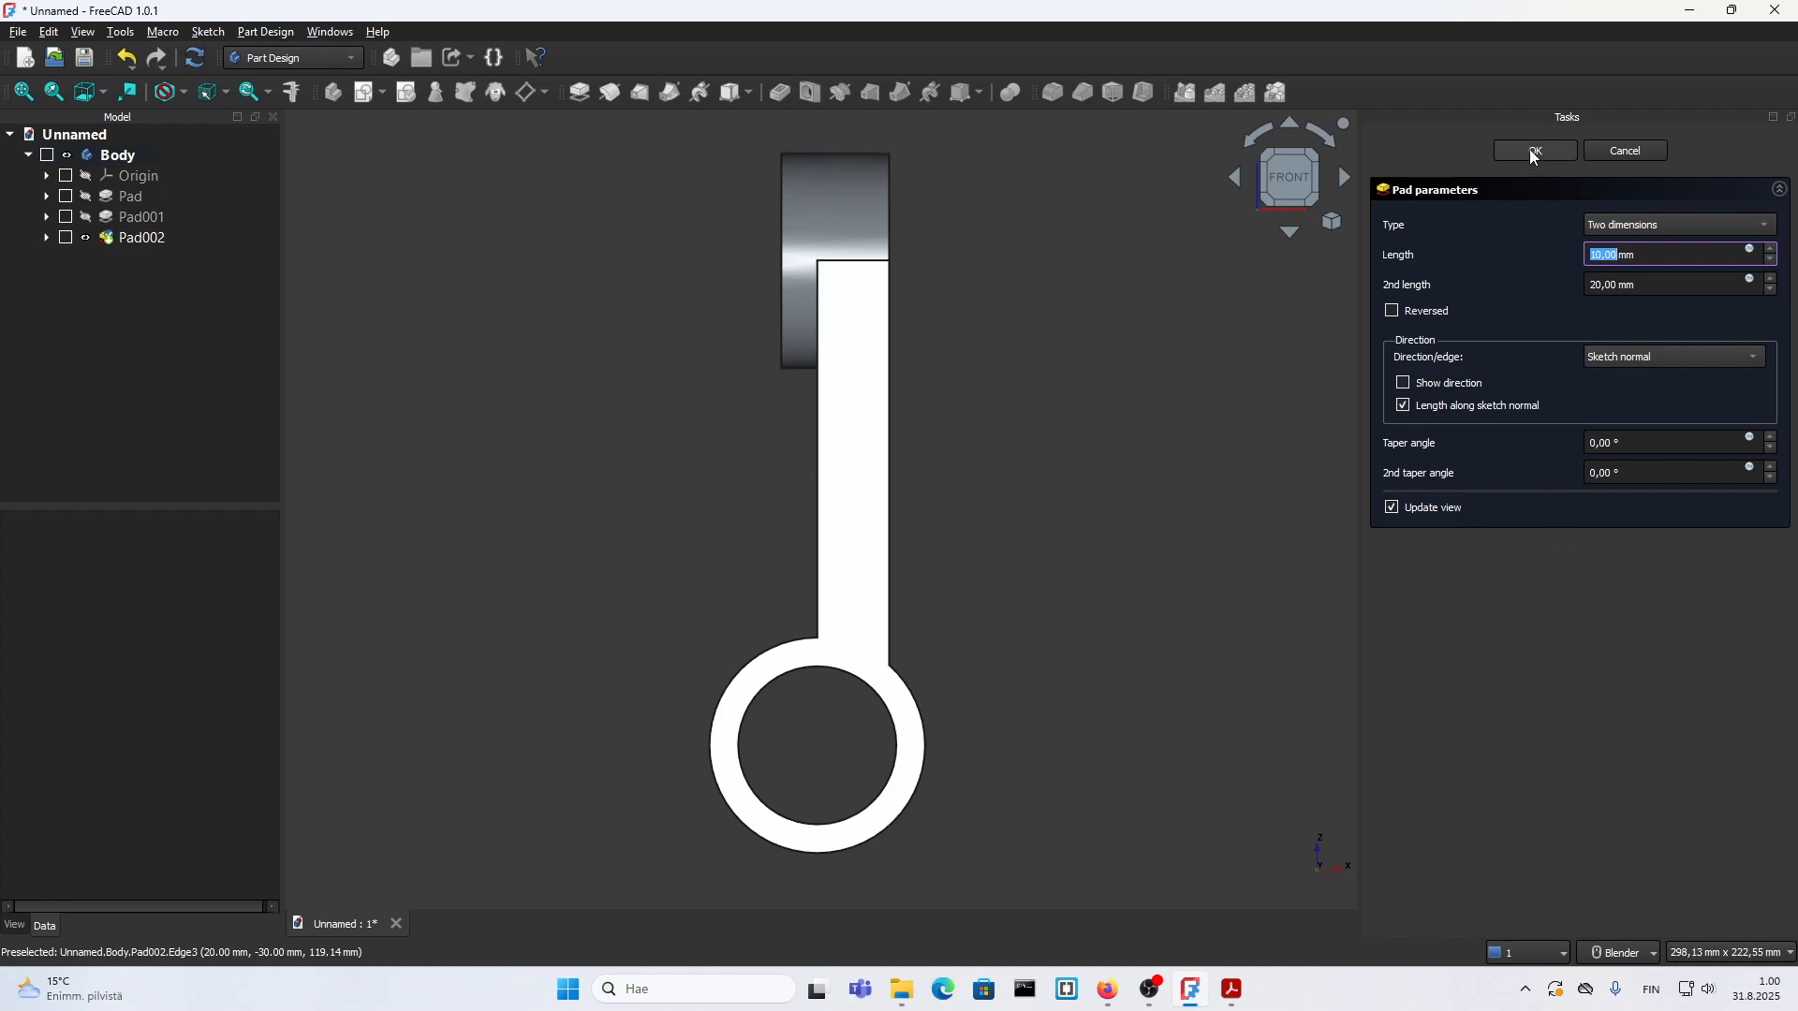
click(1532, 152)
Step: Create a sketch on the boss's circular face on the 10 mm side and project its outer edge as external geometry
middle_drag(968, 489, 888, 464)
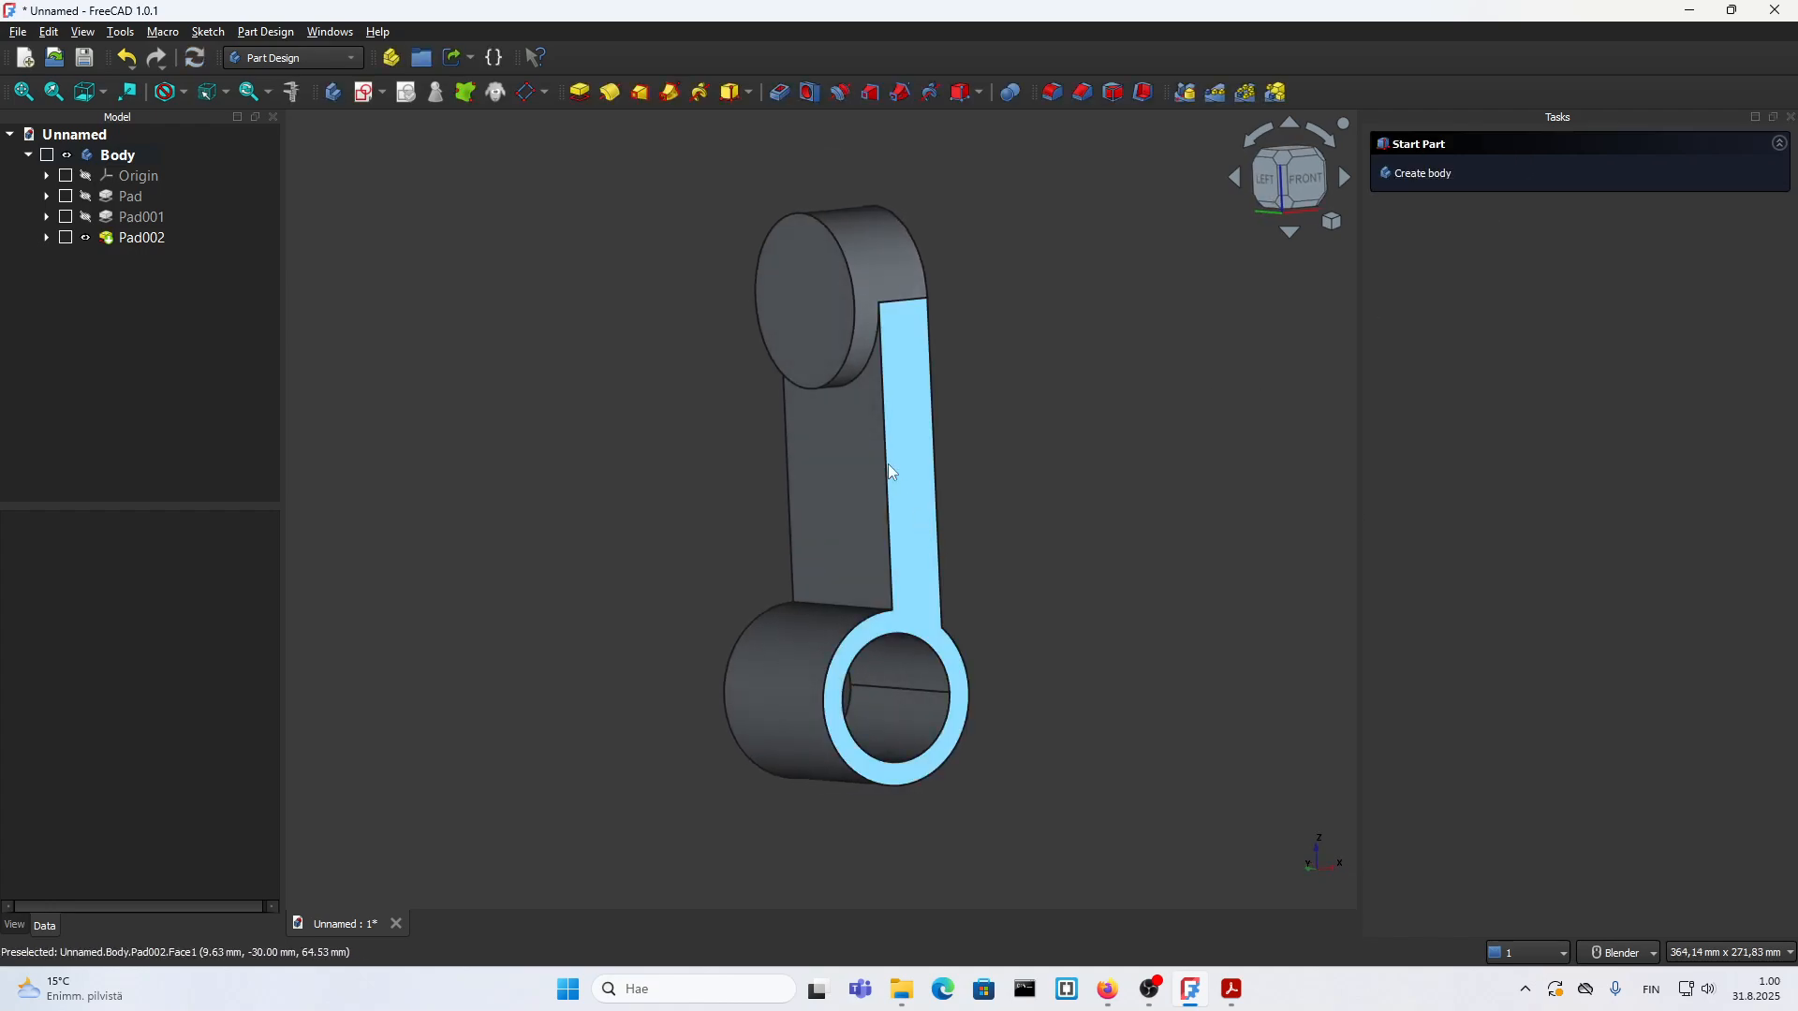
click(809, 290)
click(1428, 178)
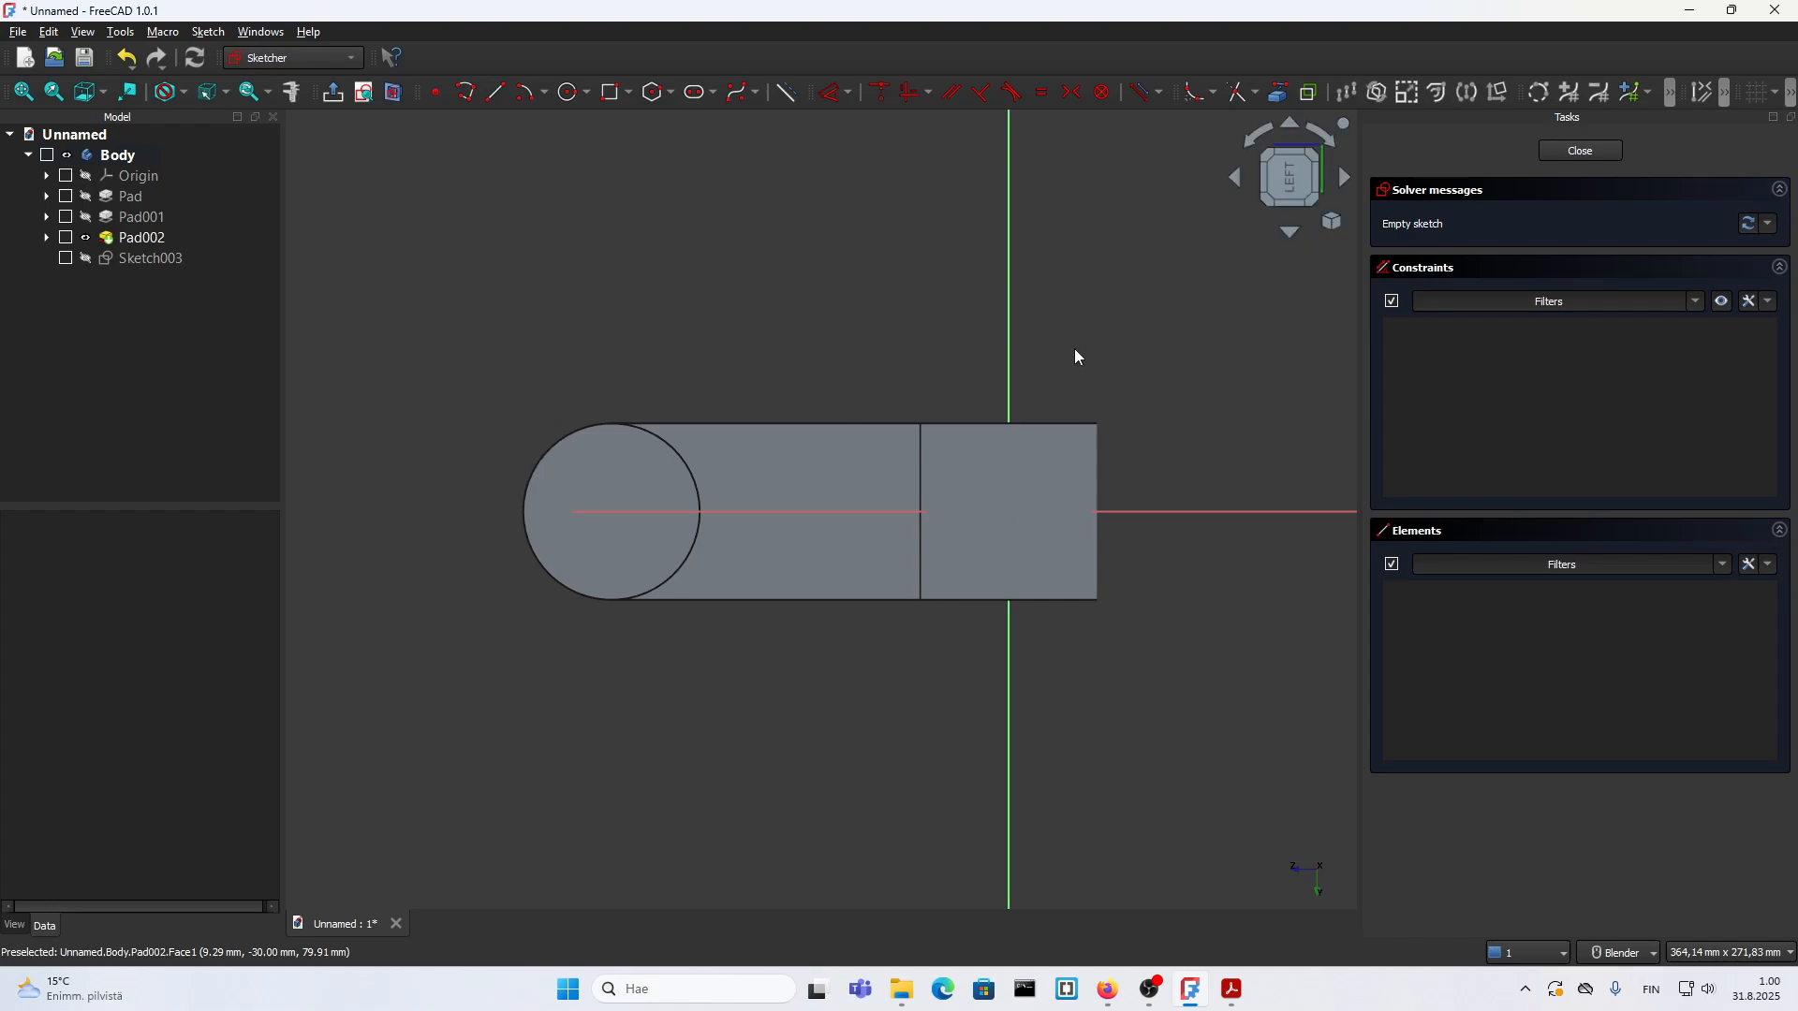
click(1278, 92)
scroll(384, 510, up, 2)
click(605, 450)
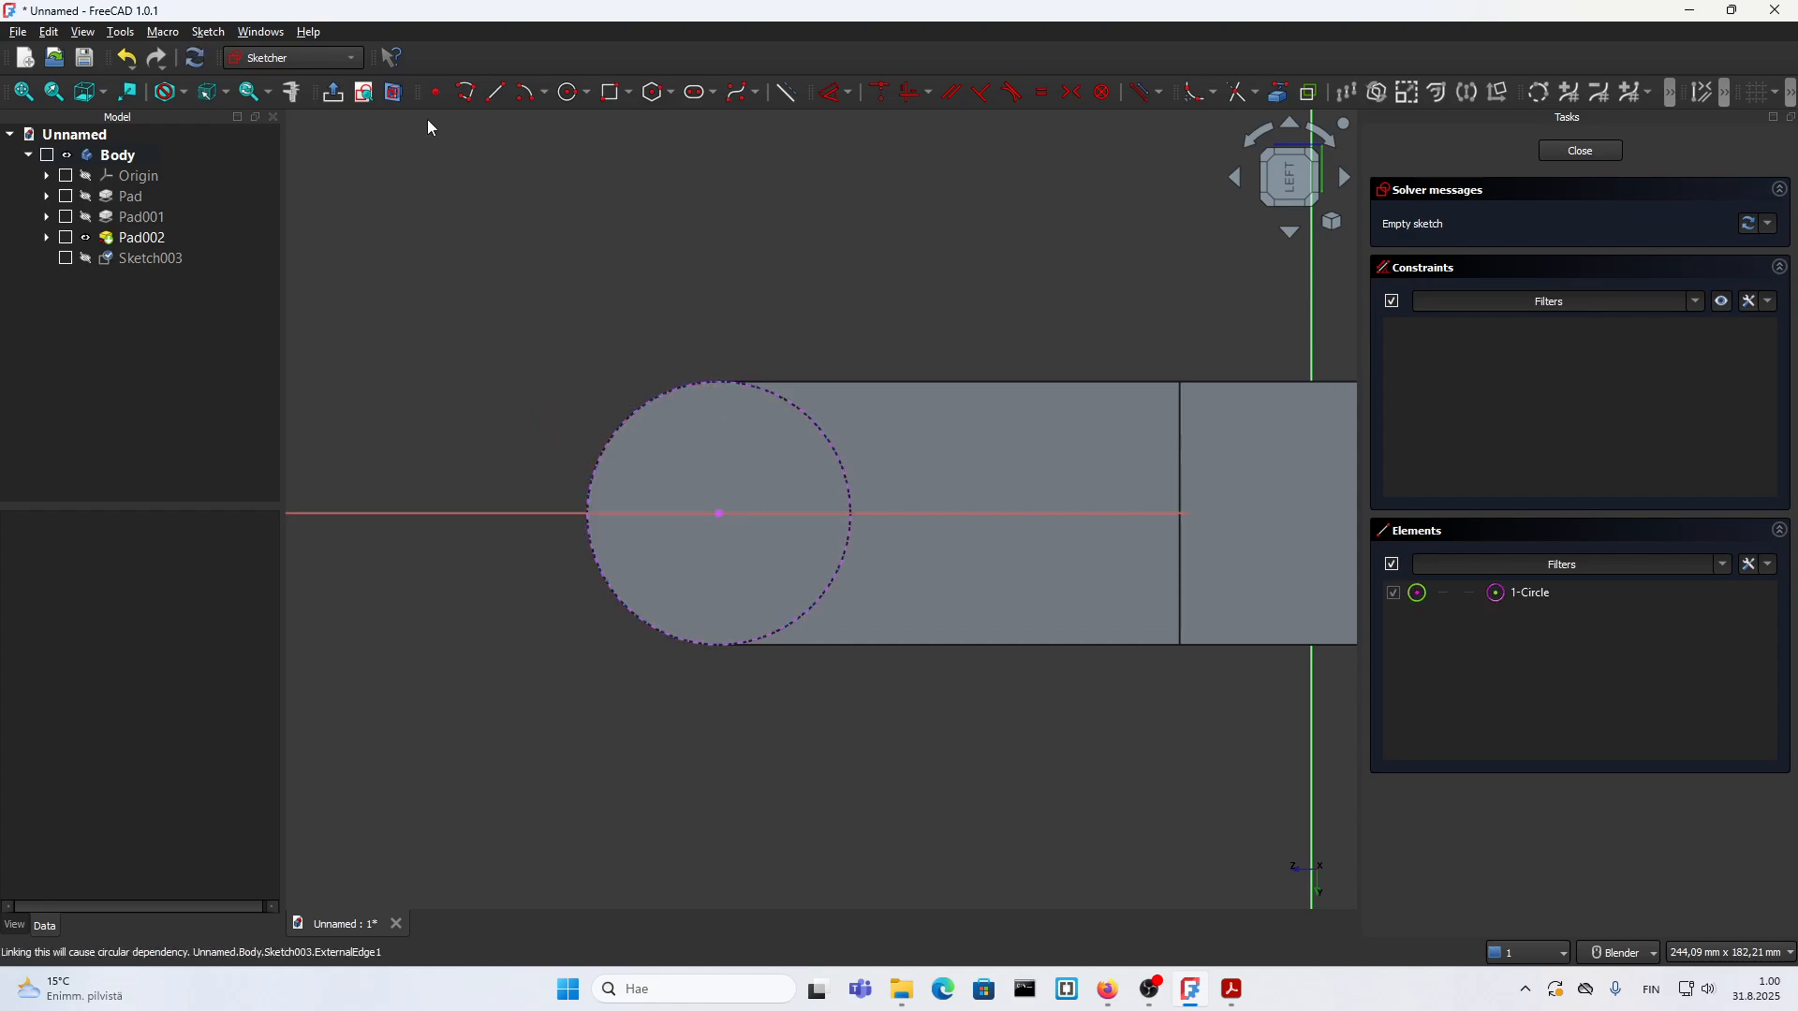
Step: Draw a 30 mm diameter circle concentric with the projected boss edge and close the sketch
click(566, 92)
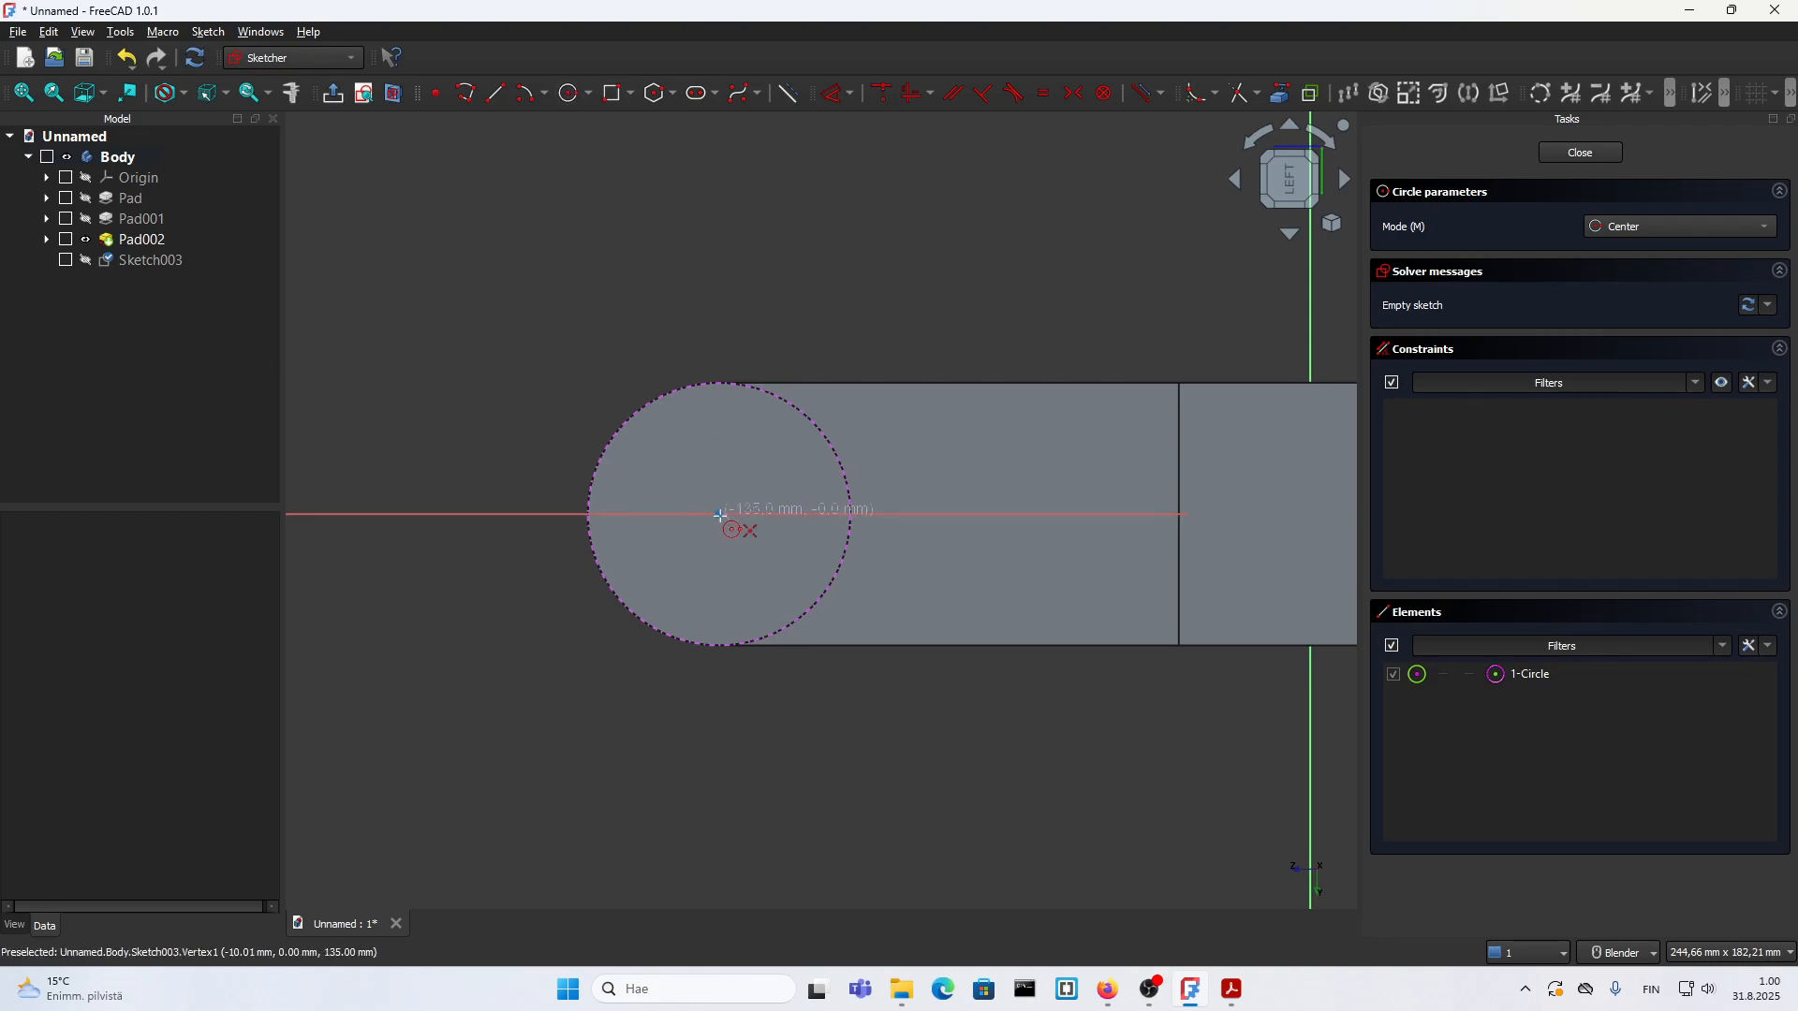
click(720, 516)
text(30)
key(Return)
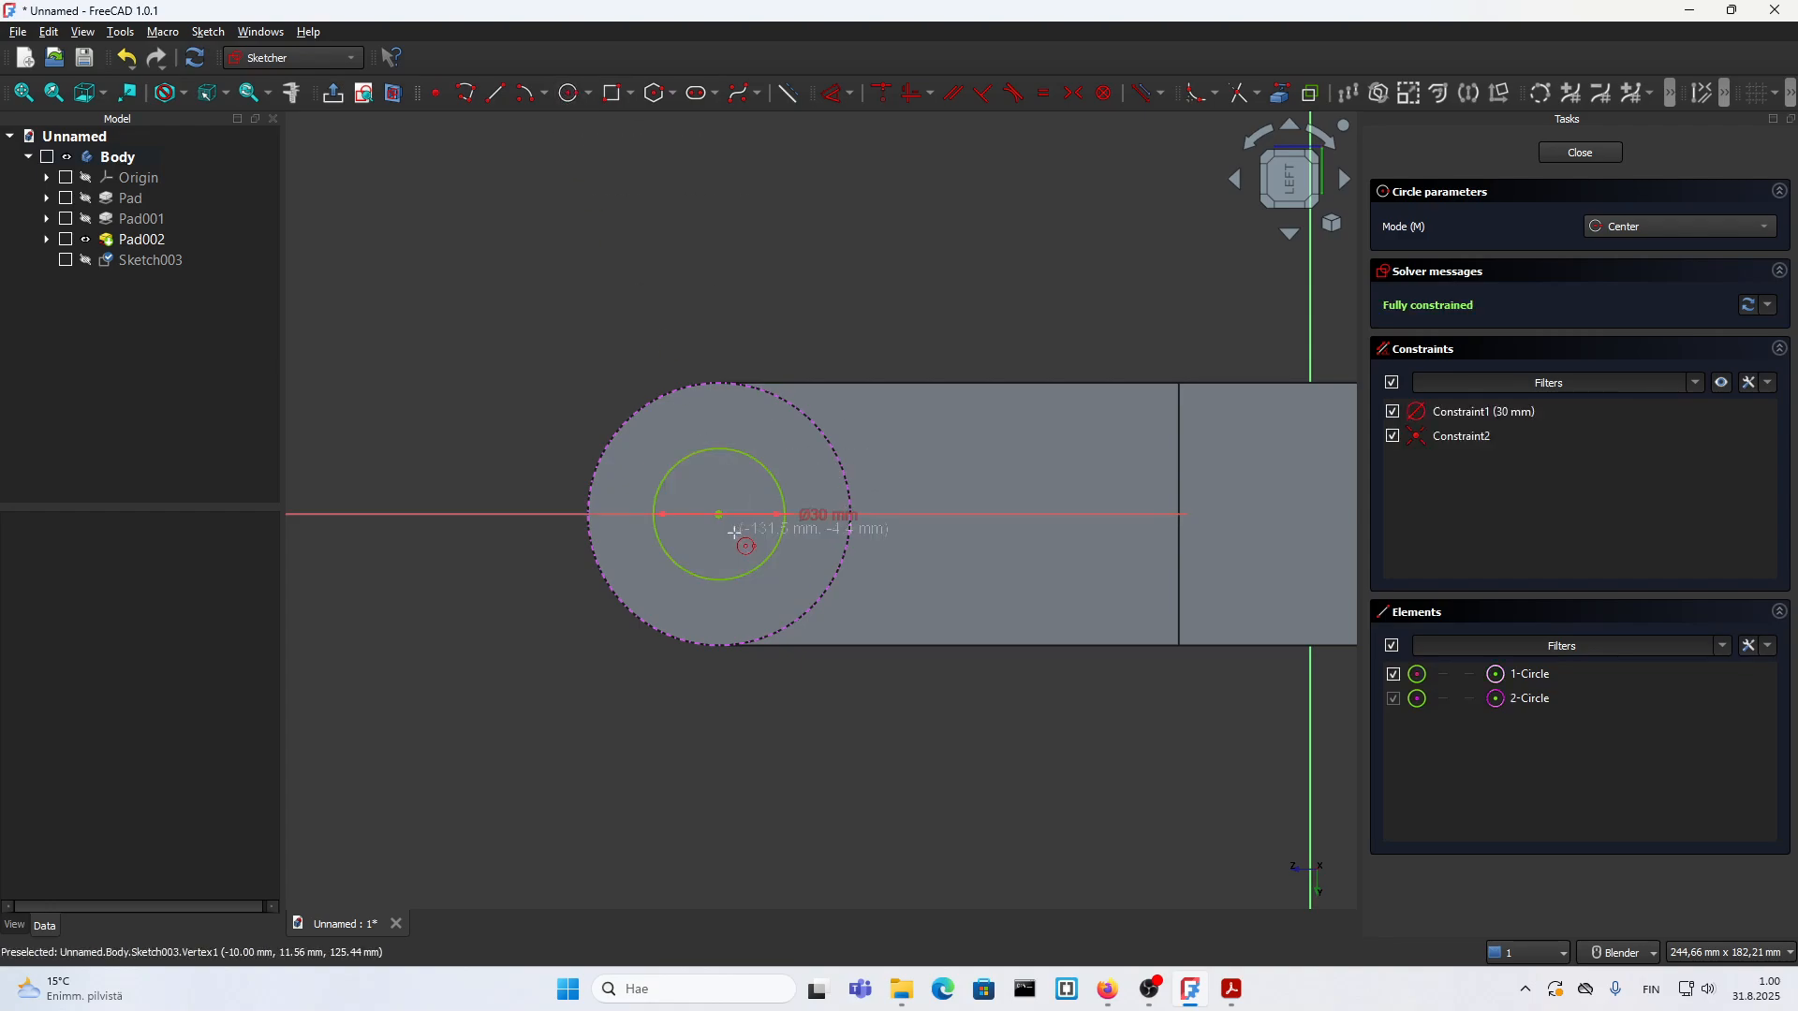
key(Escape)
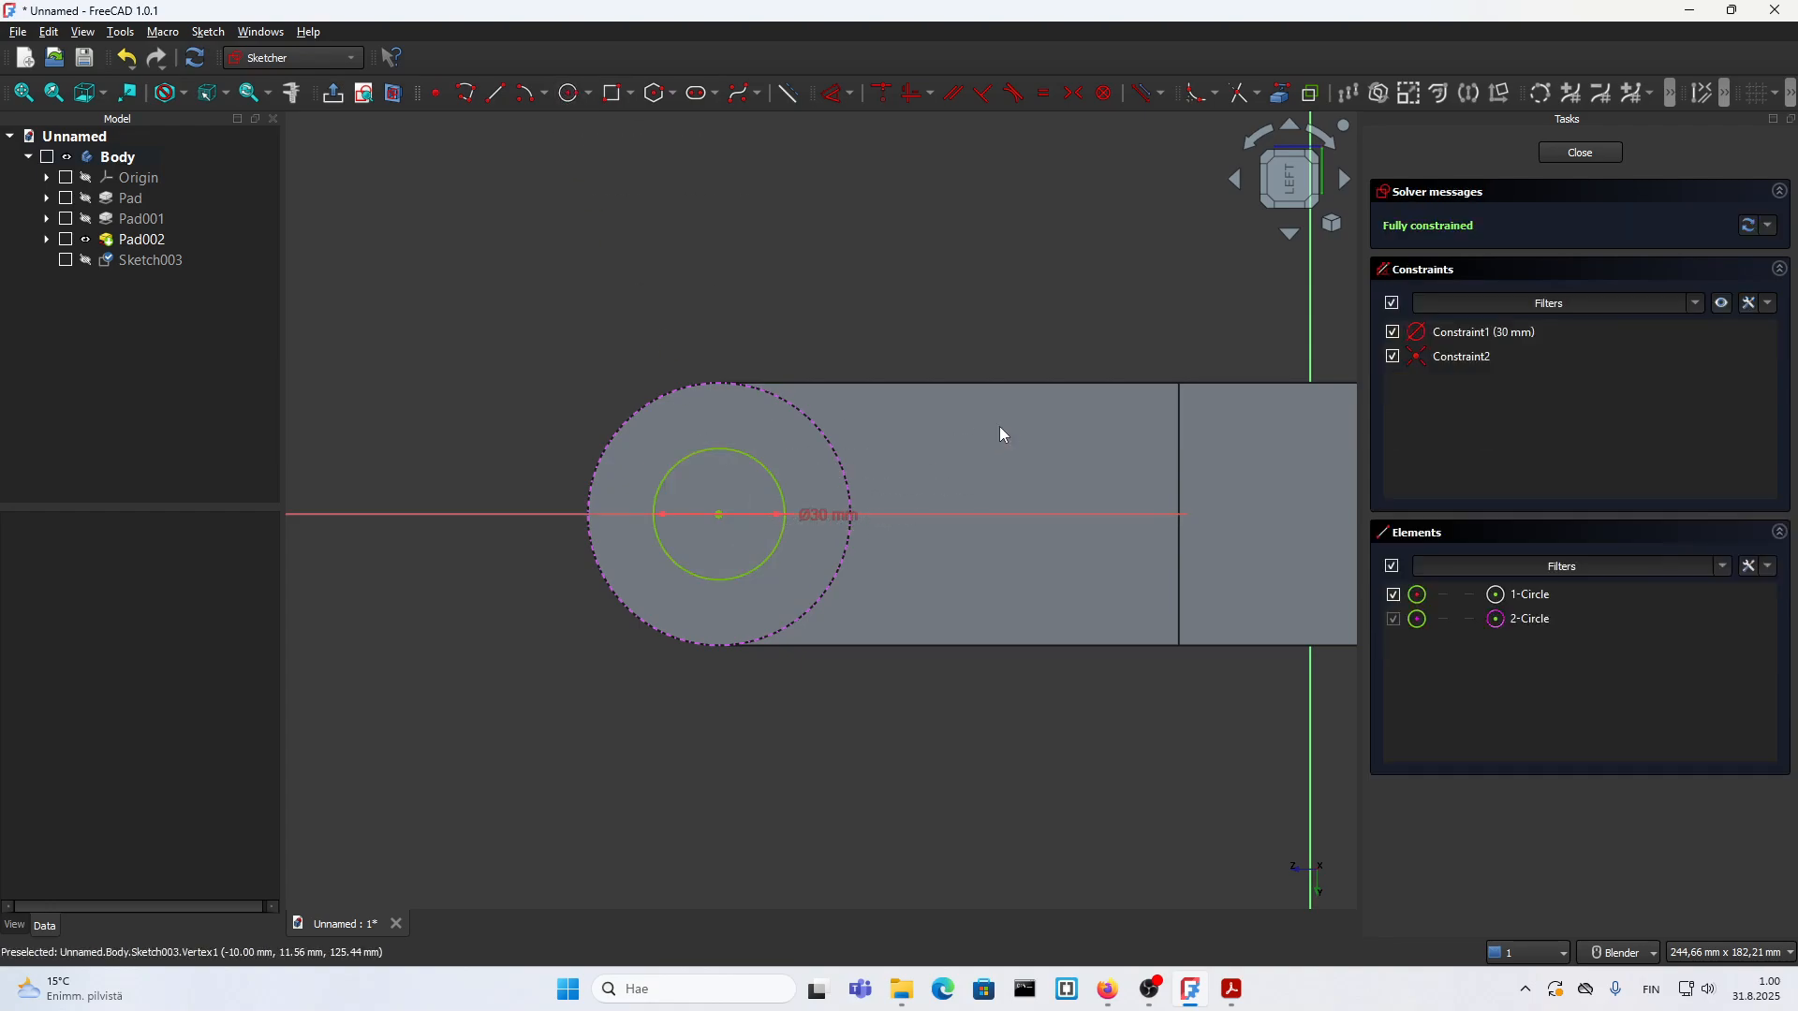
click(1597, 151)
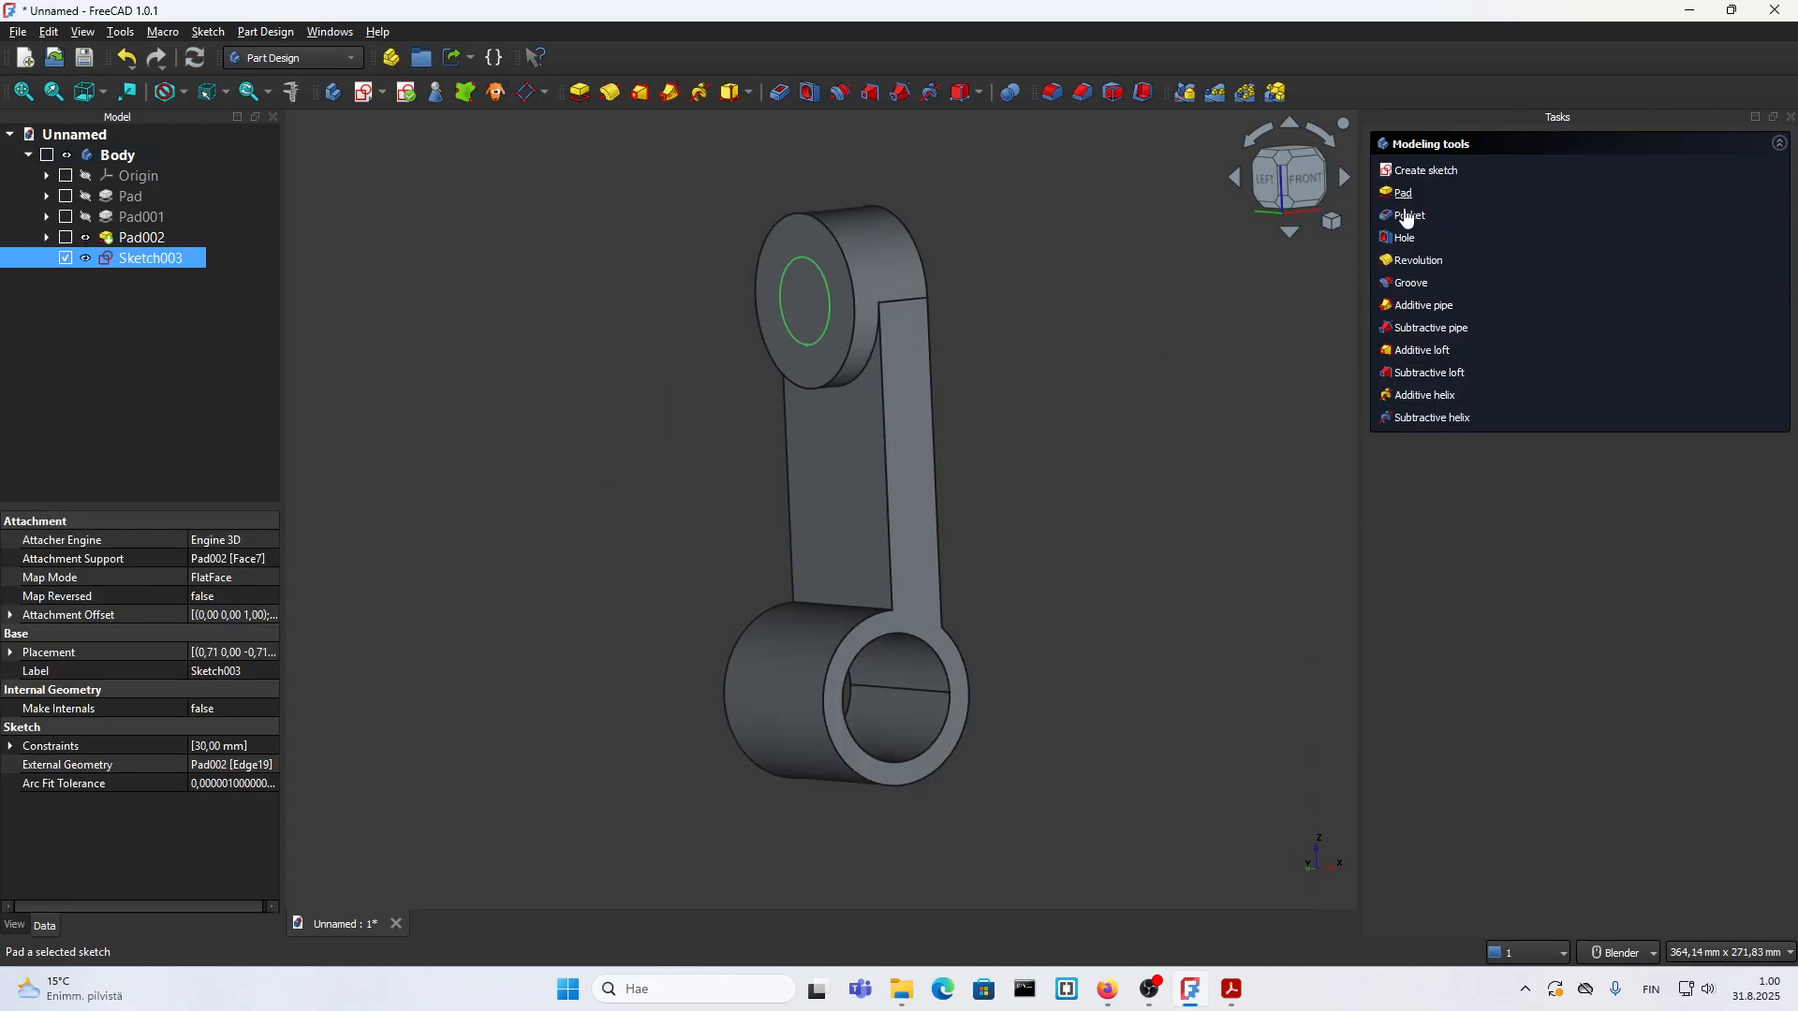
Step: Pocket the 30 mm circle through all of the boss
click(1407, 217)
click(1613, 227)
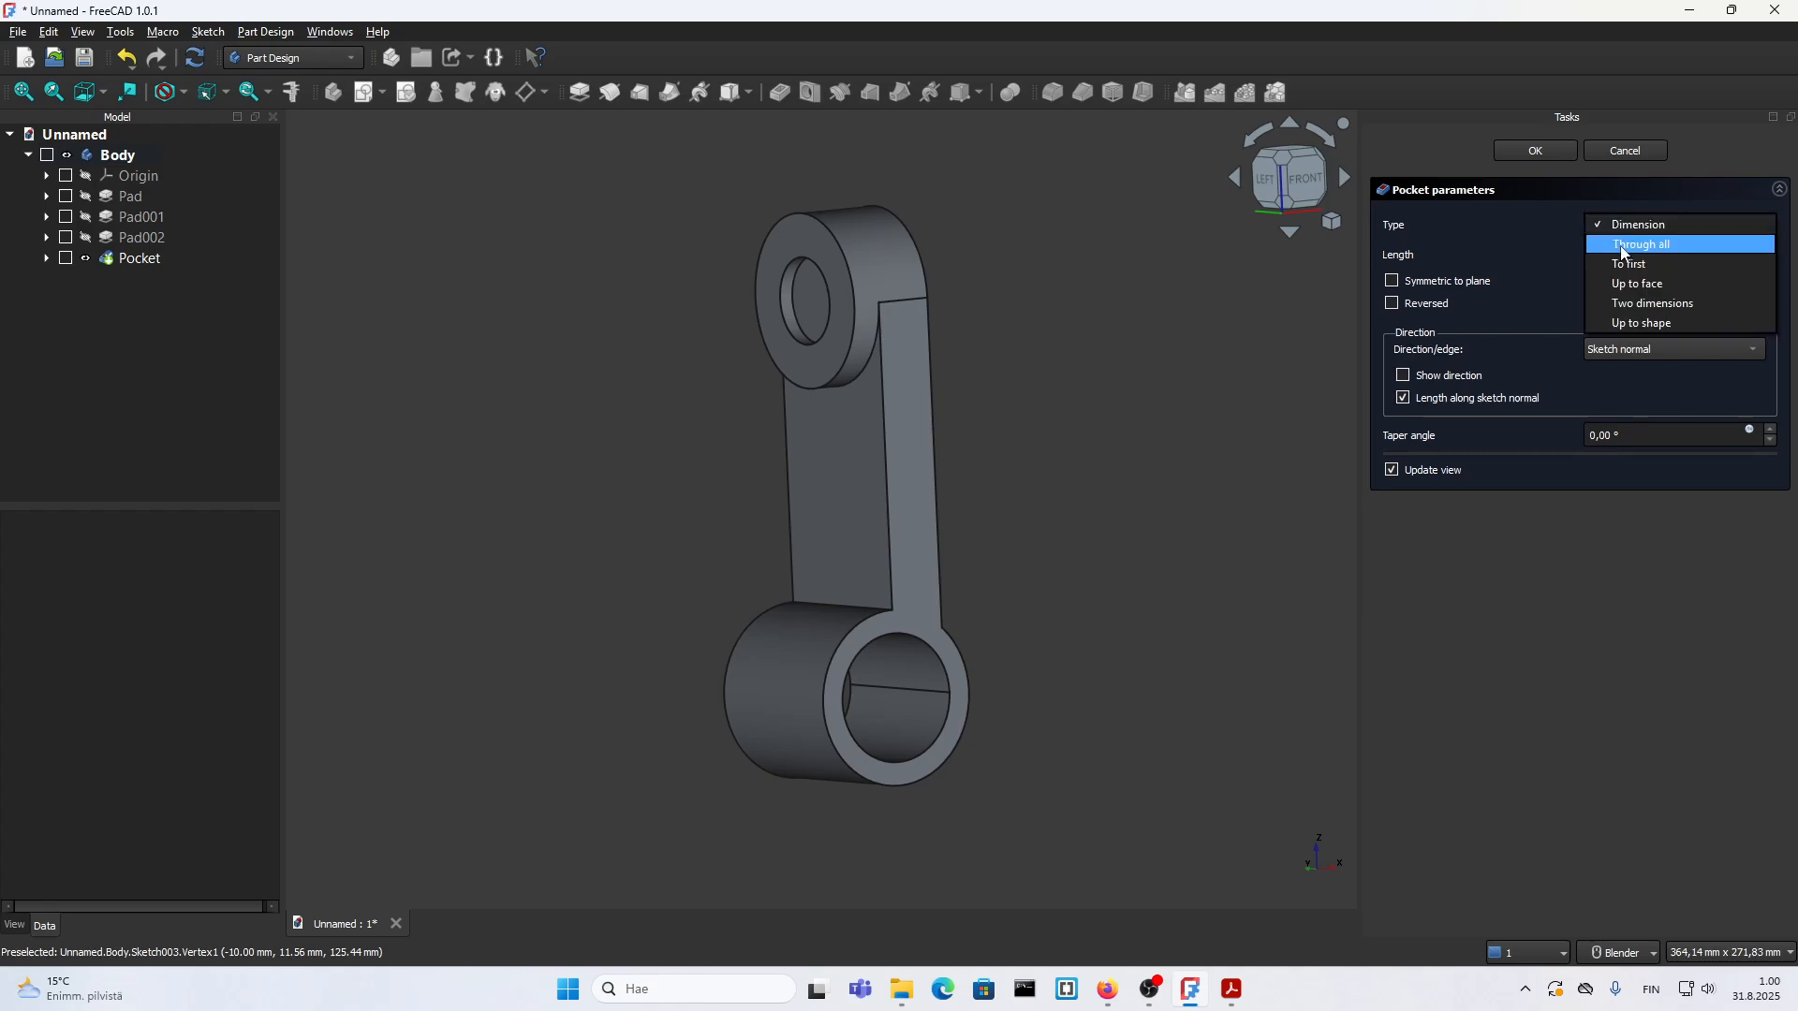
click(1622, 245)
click(1548, 153)
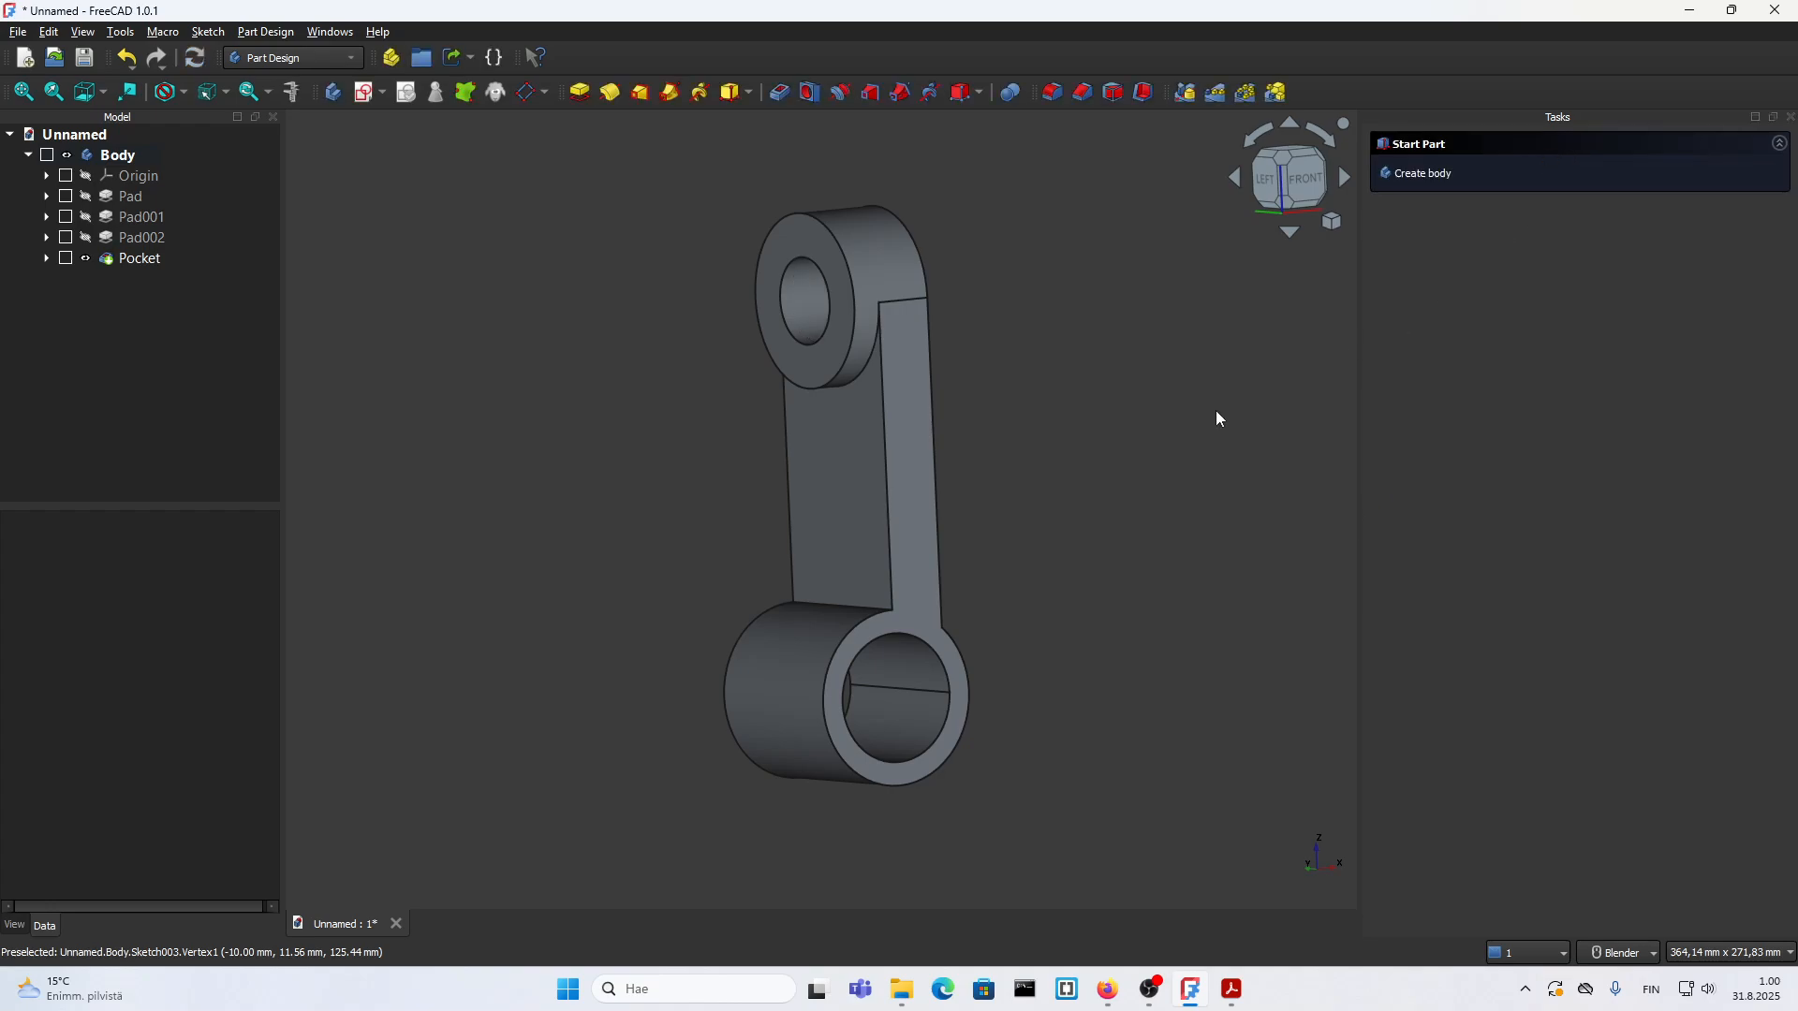
Step: Inspect the bored boss, consult the 18.pdf part drawing for the remaining features, and return to FreeCAD
scroll(955, 464, down, 2)
middle_drag(942, 440, 978, 476)
scroll(977, 488, up, 1)
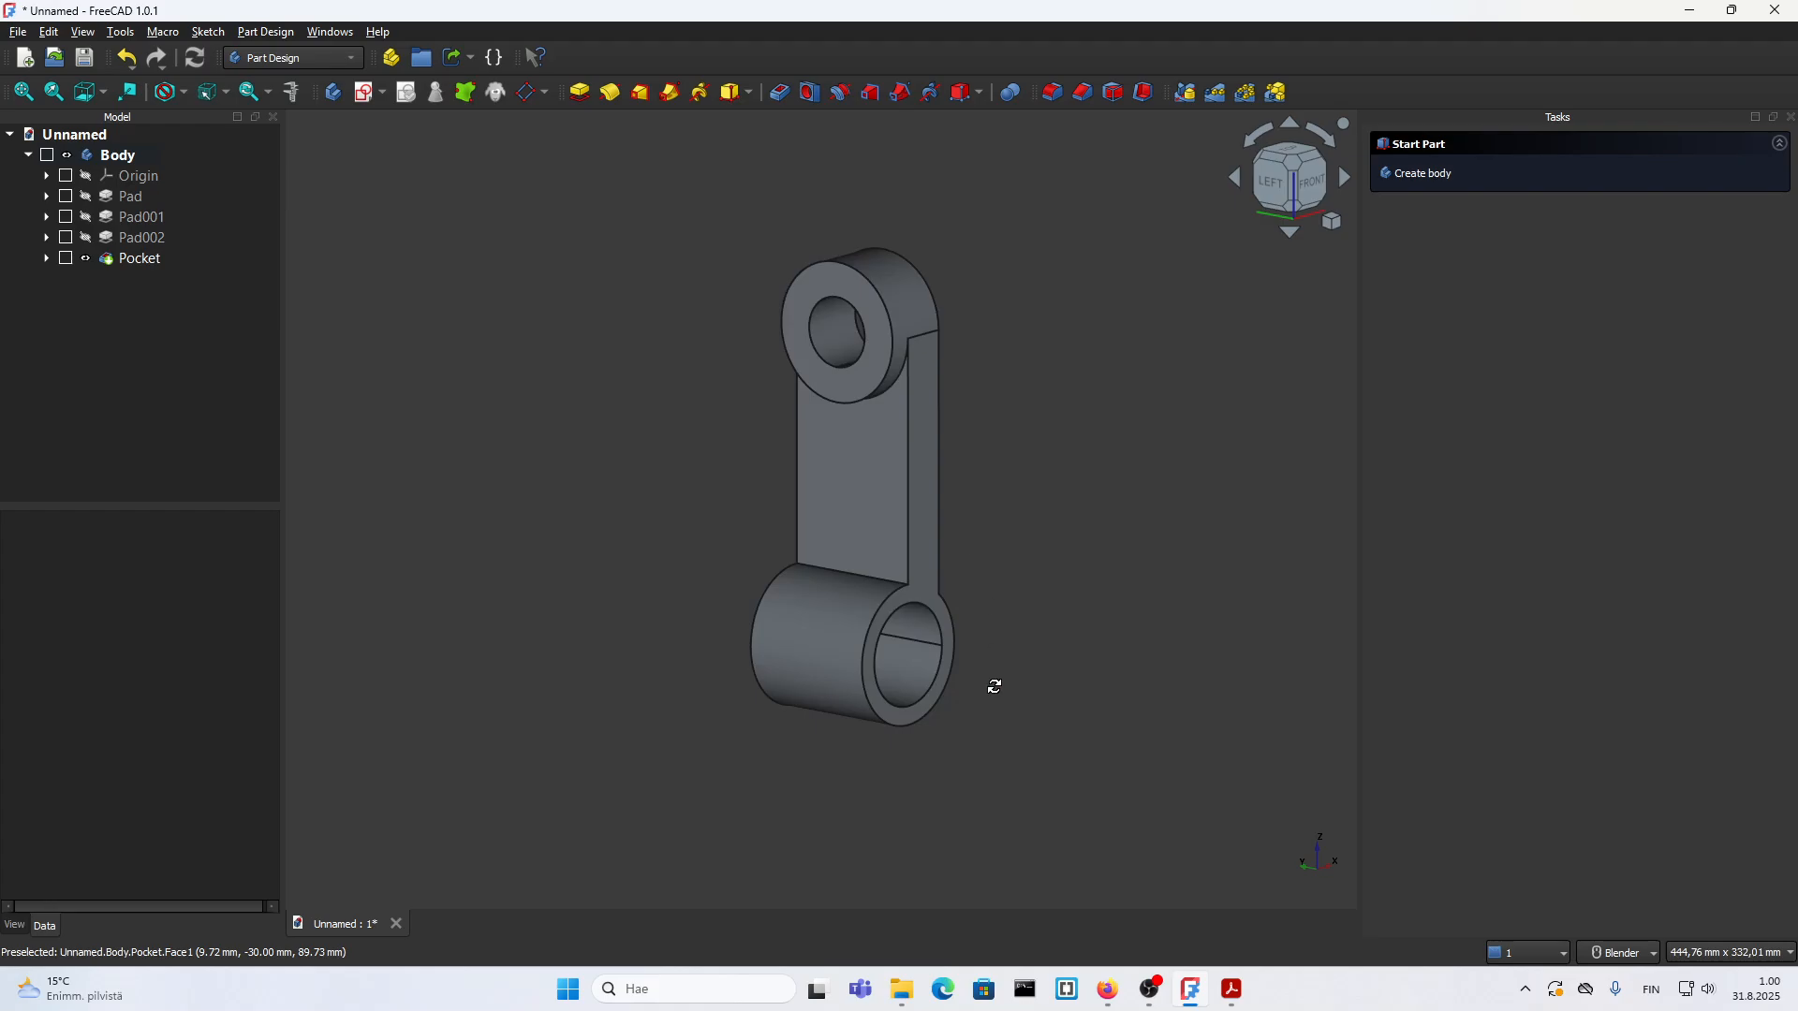
middle_drag(995, 686, 908, 492)
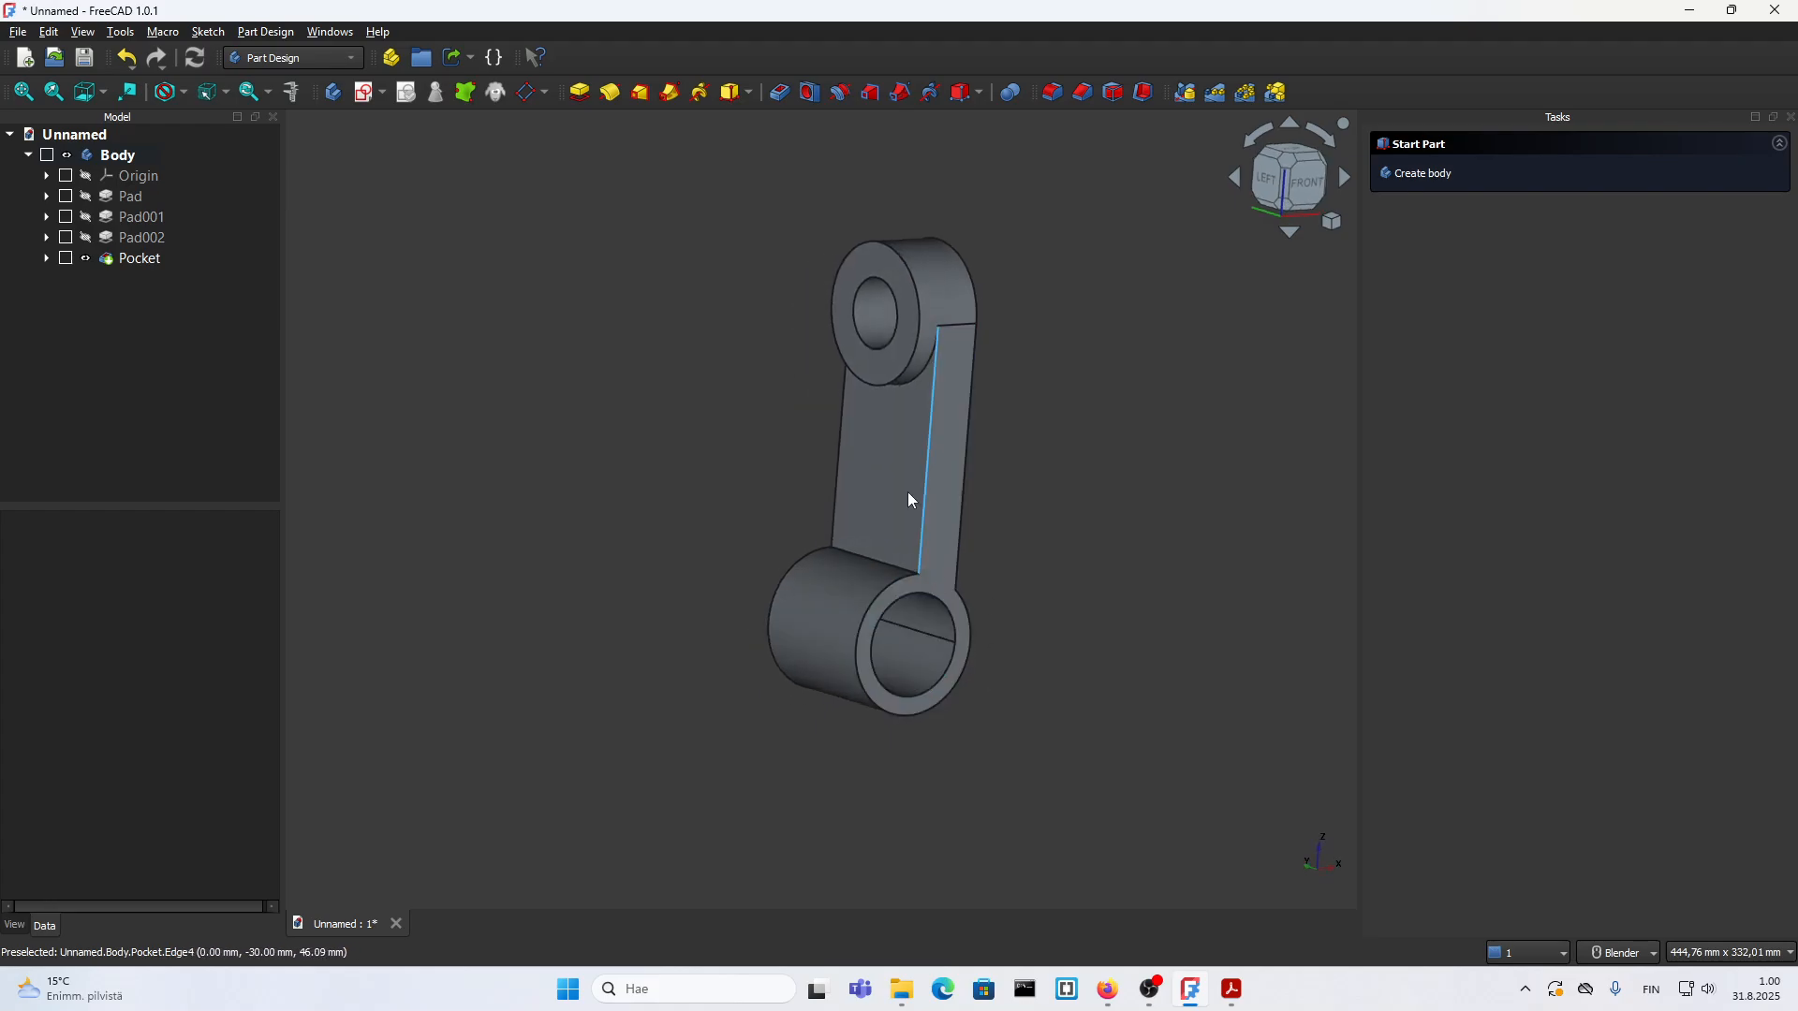
click(1234, 1000)
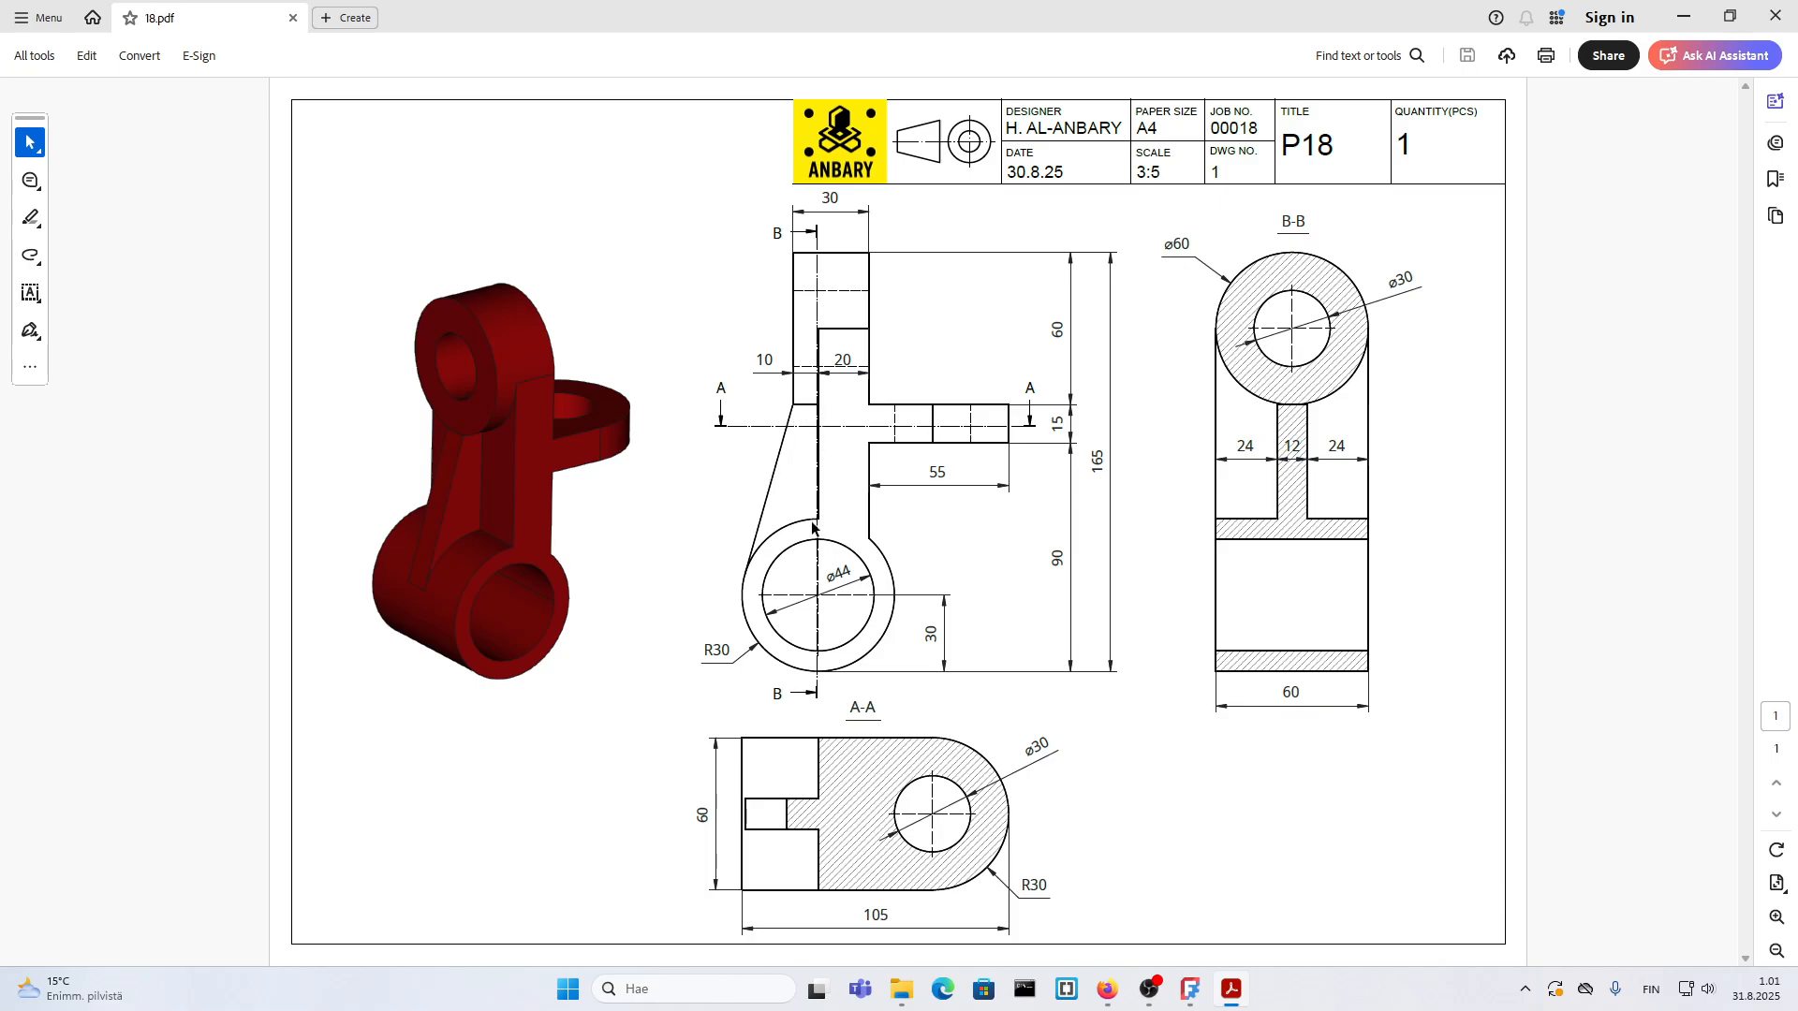
click(1234, 994)
scroll(969, 615, up, 2)
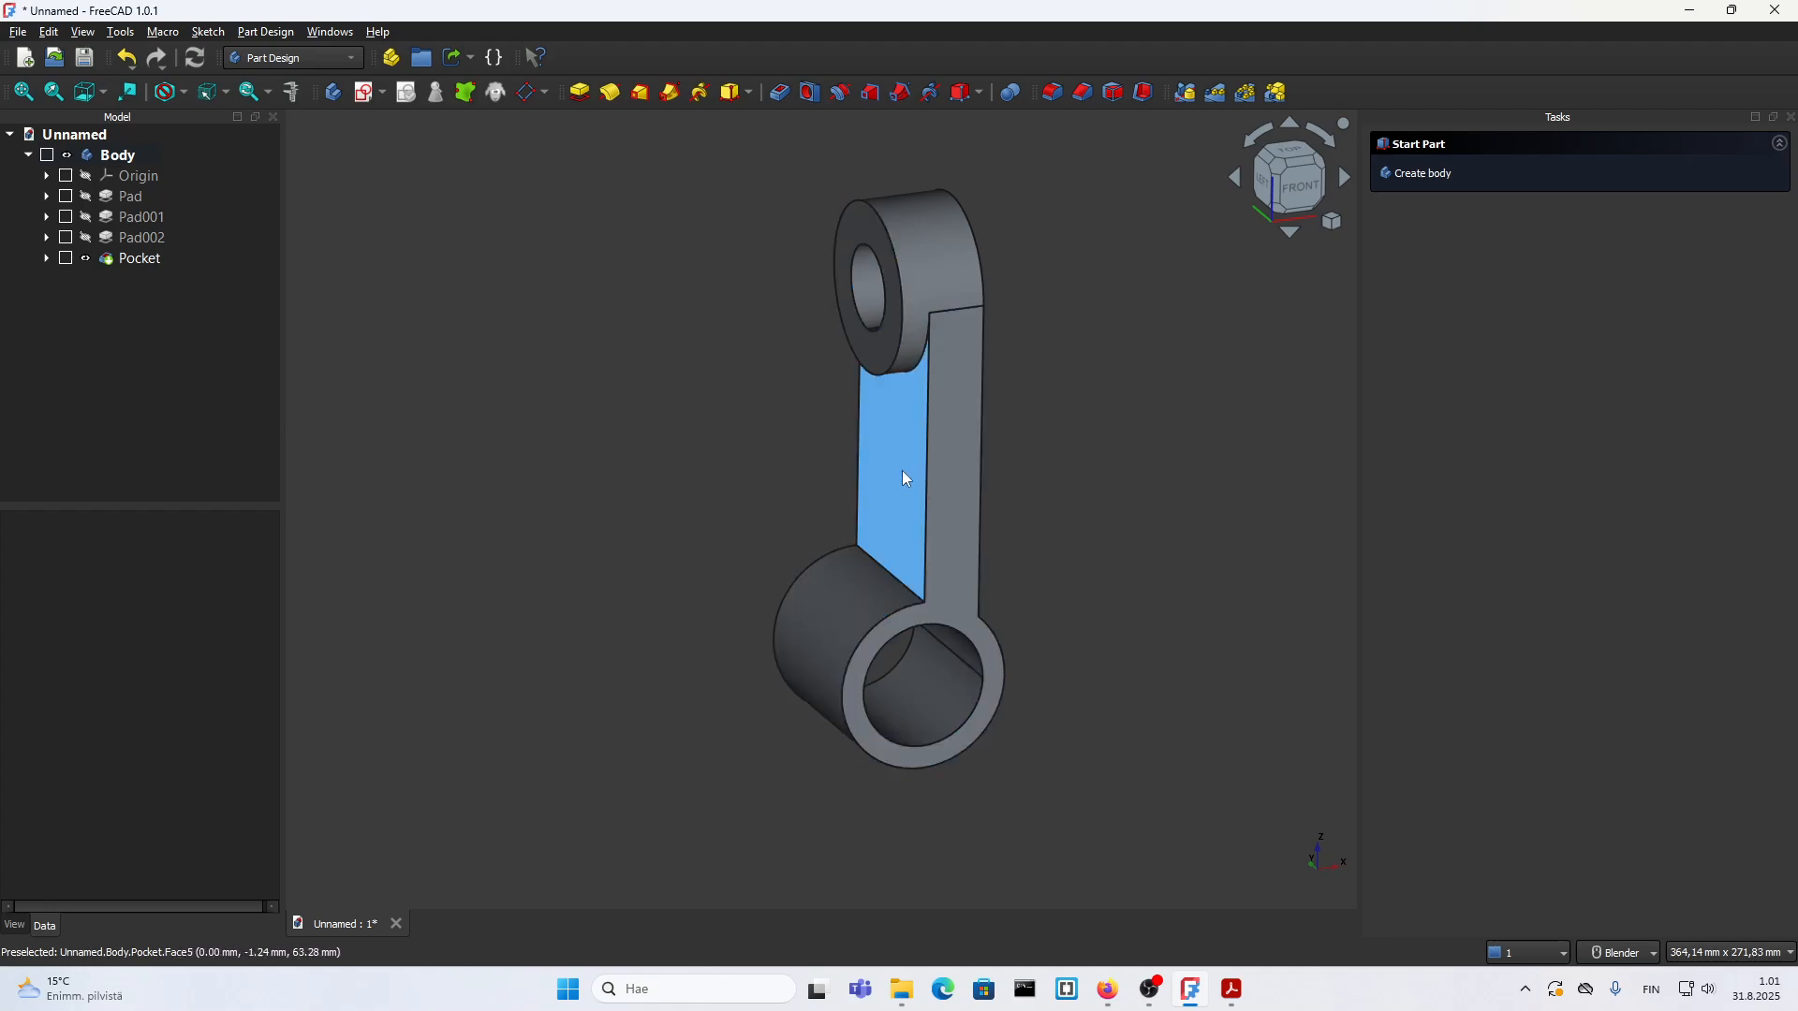
Step: Show the body's origin planes to check how they cut through the part, and hide them again
scroll(871, 543, down, 5)
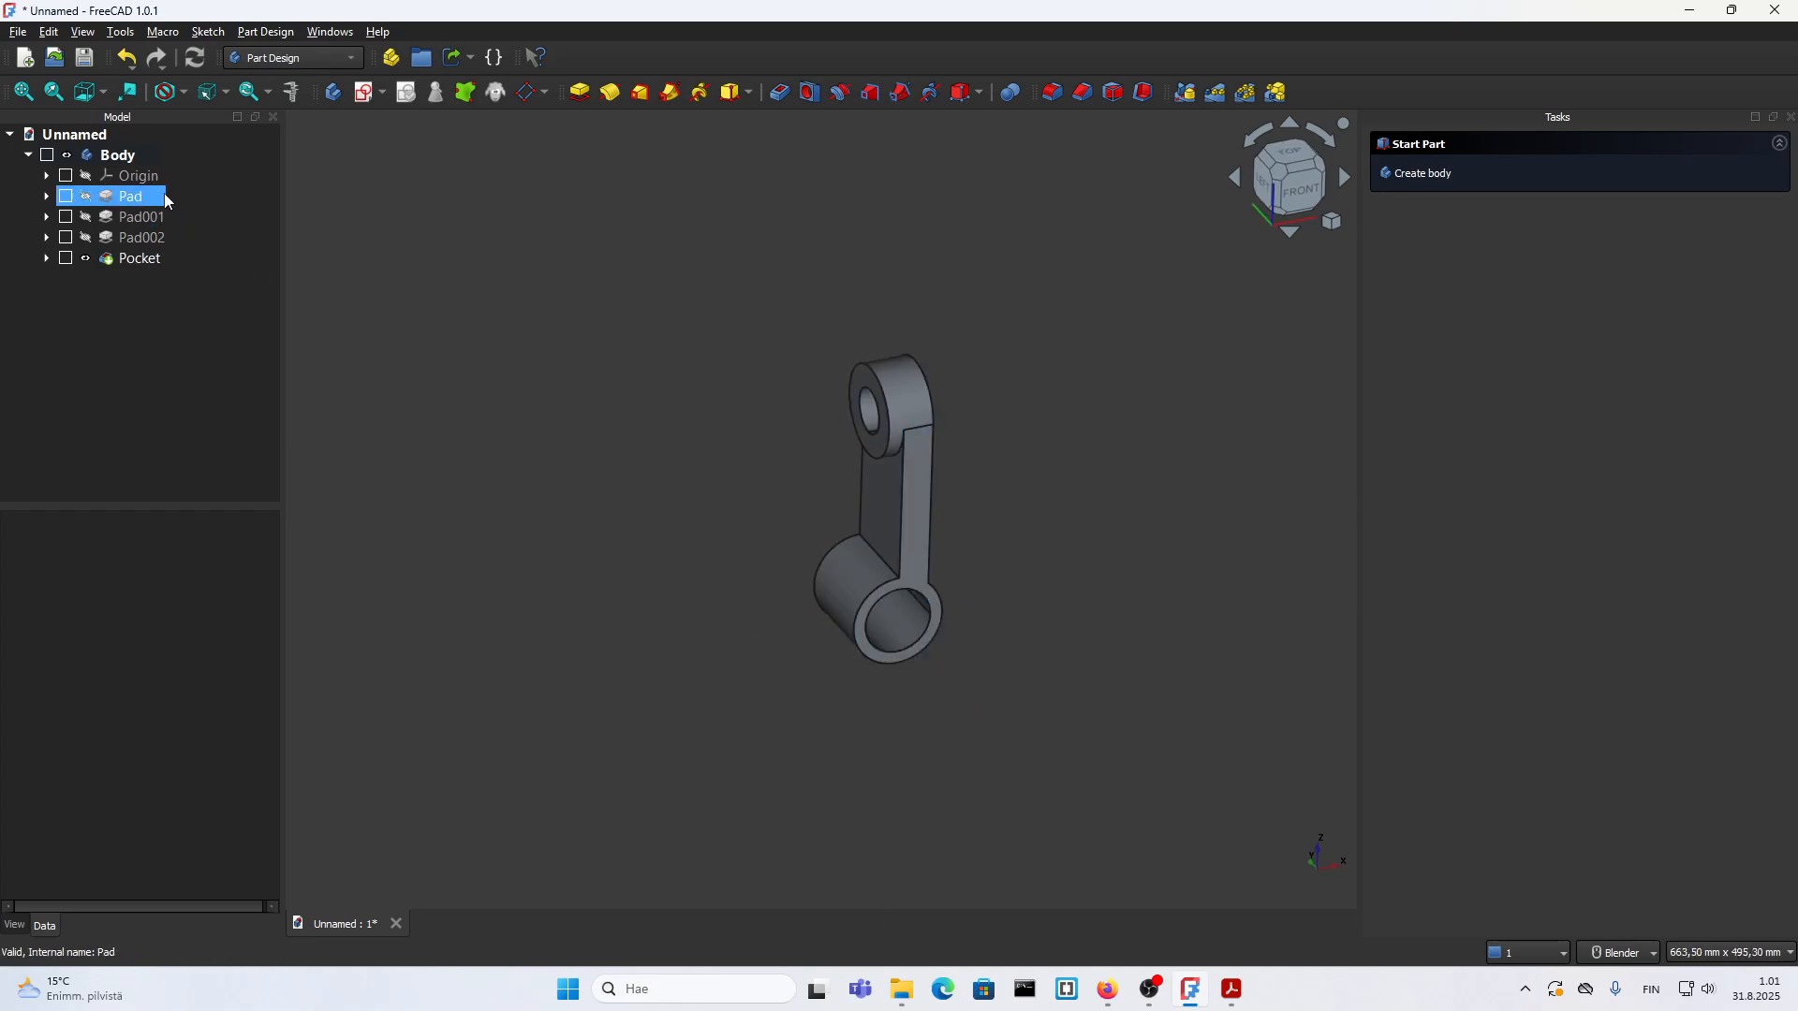
click(87, 177)
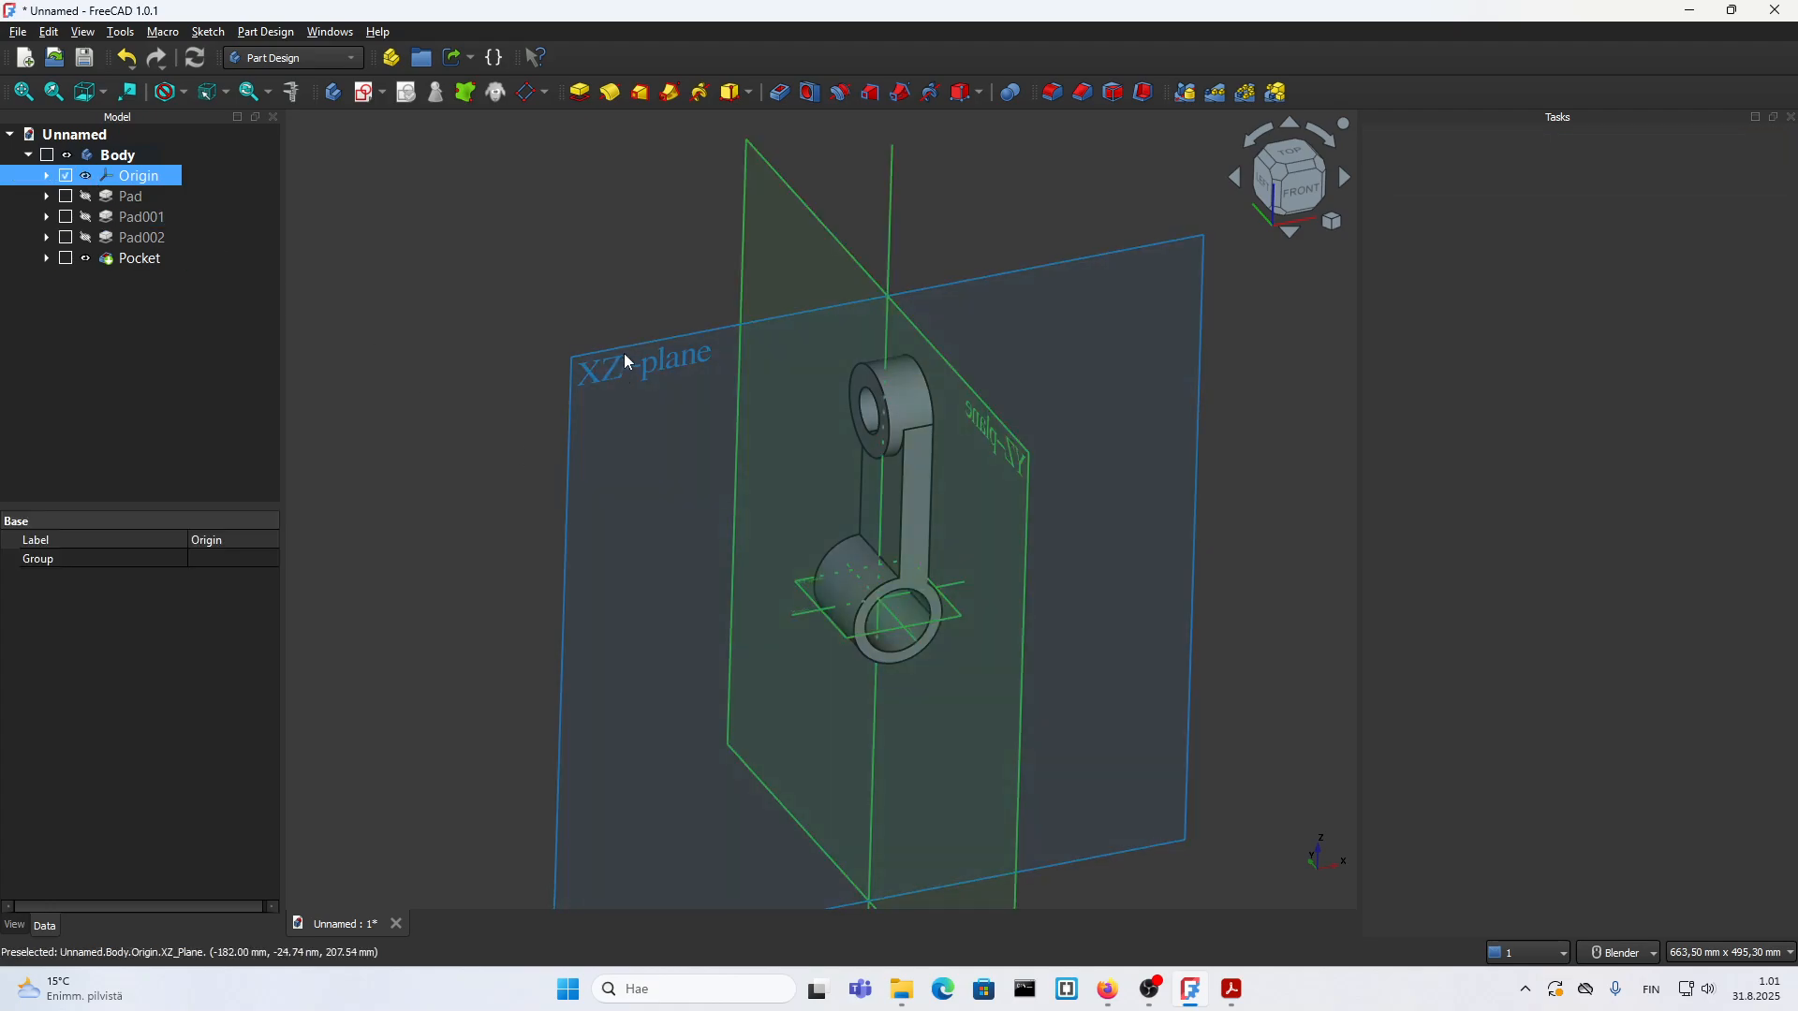
middle_drag(747, 515, 774, 401)
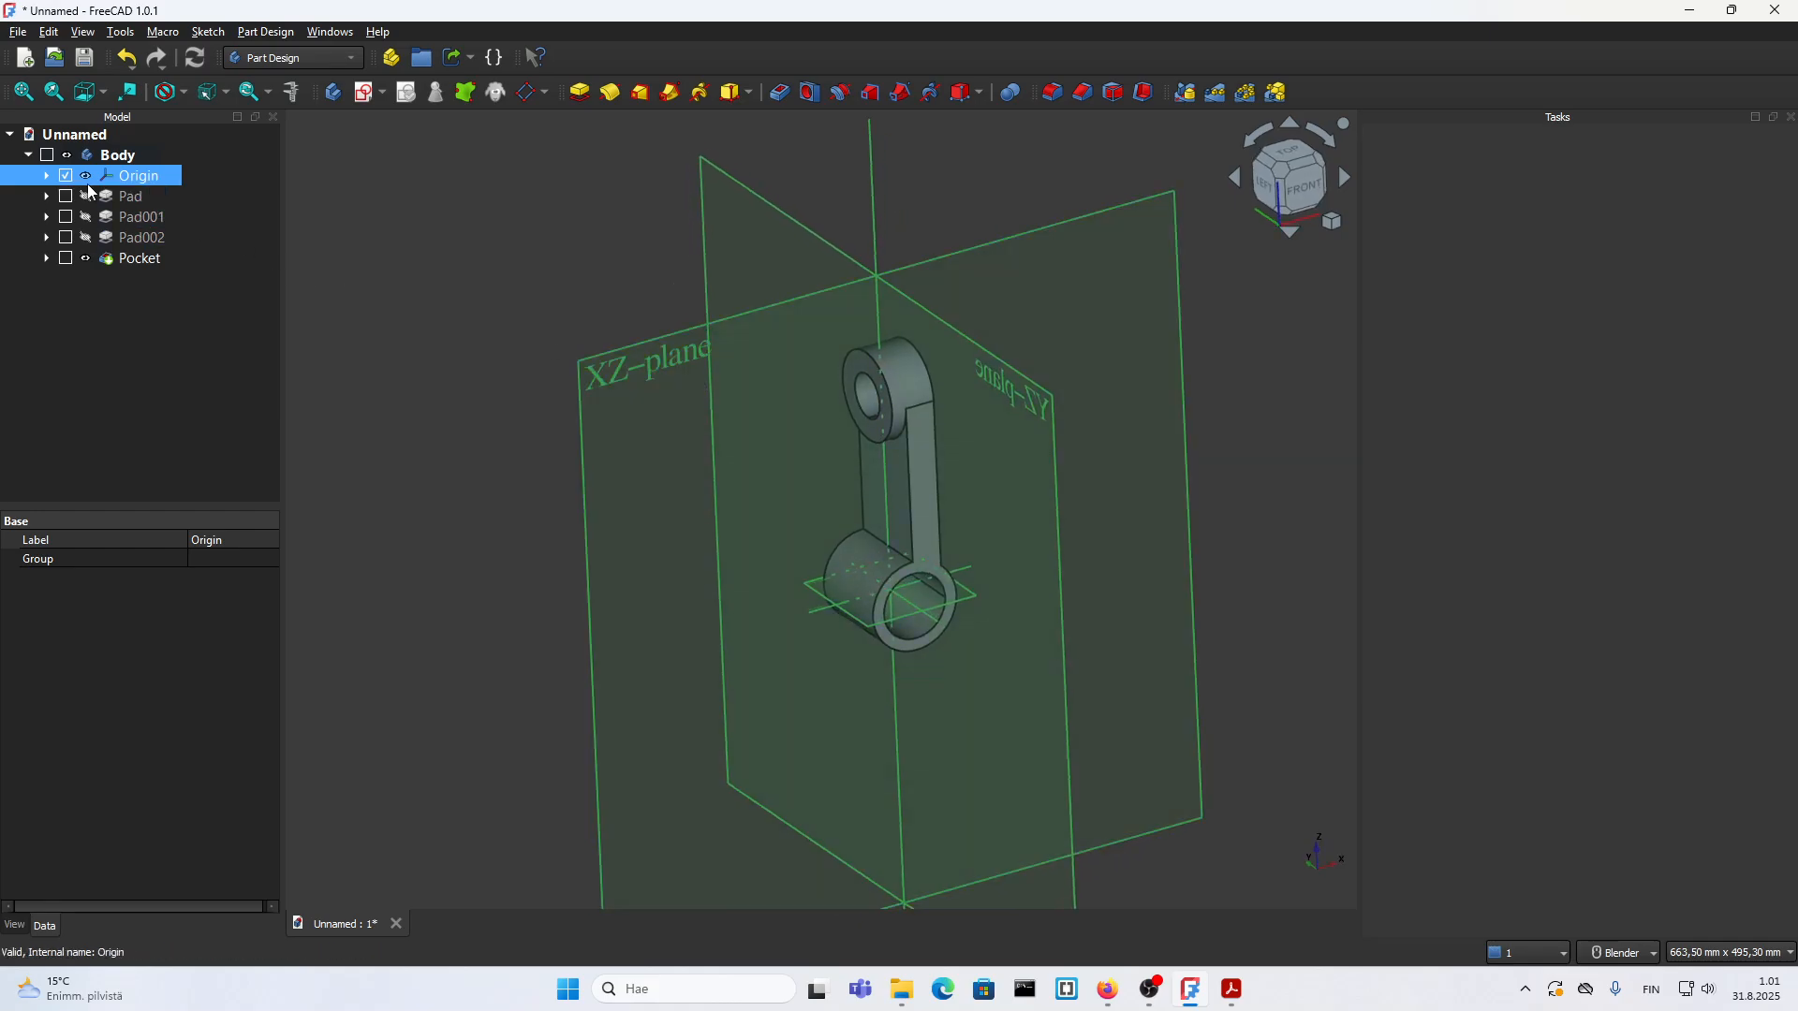
click(86, 176)
scroll(877, 459, up, 2)
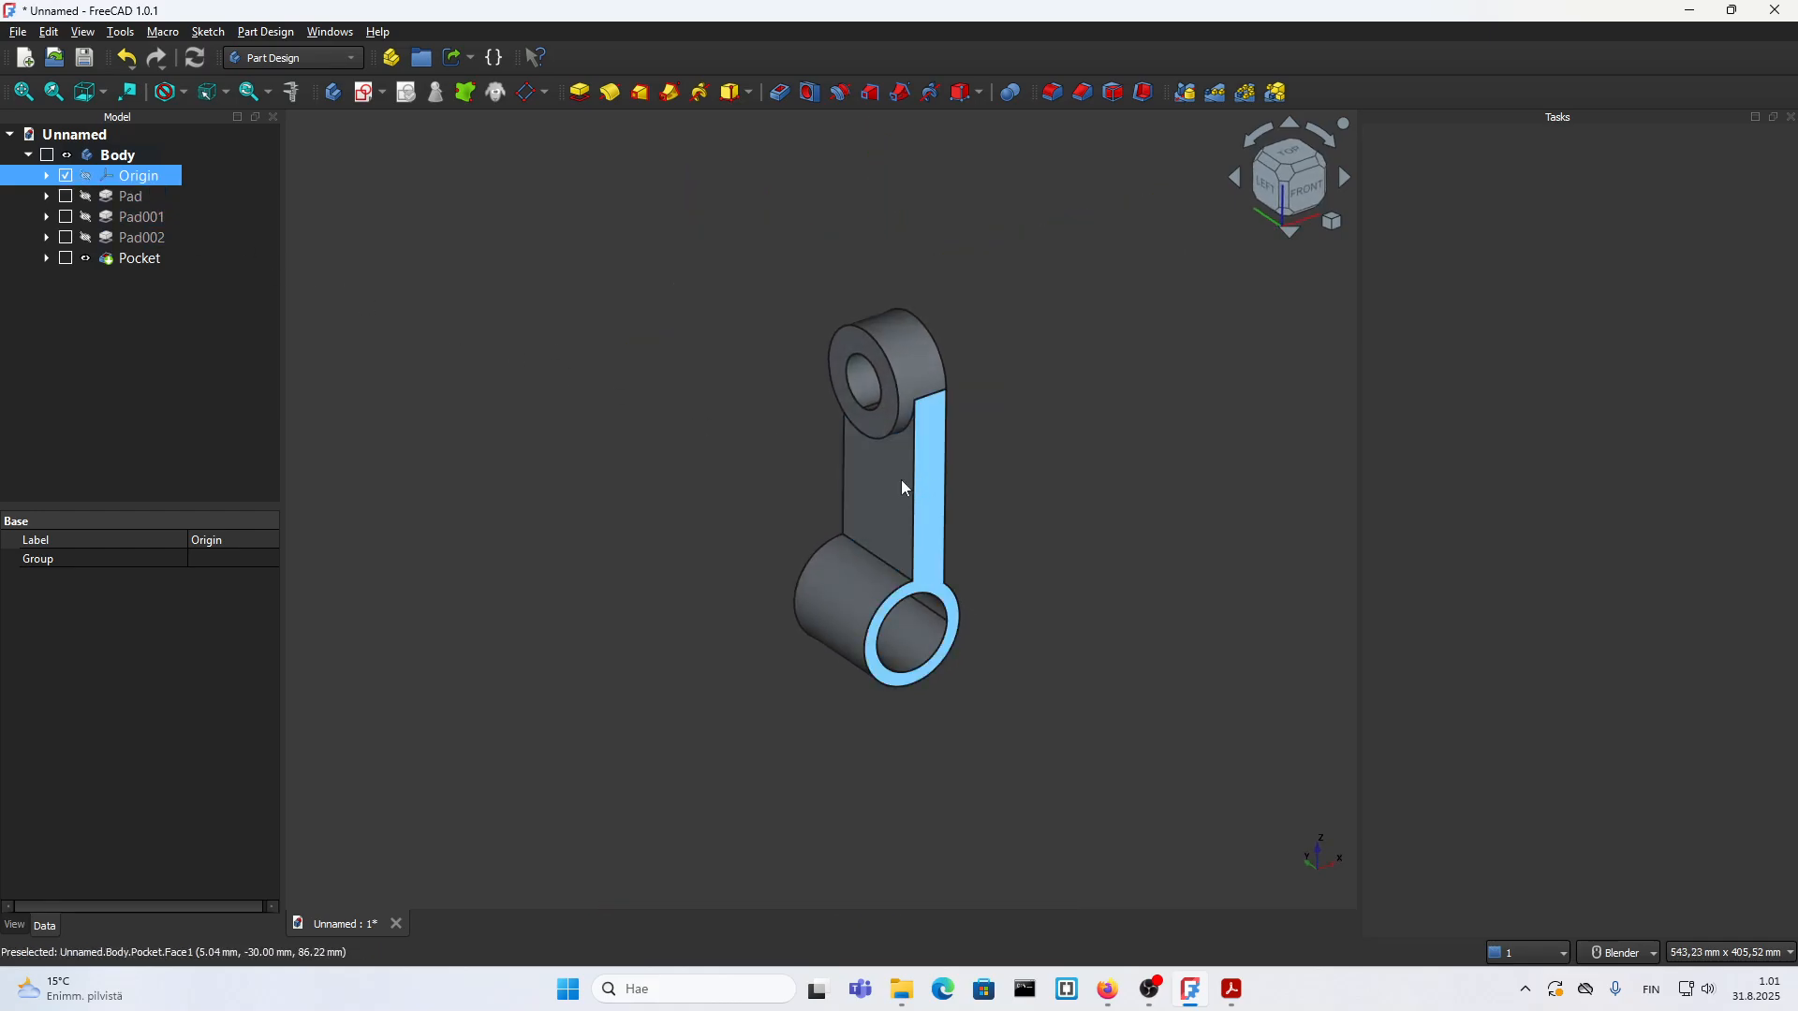
scroll(841, 440, up, 1)
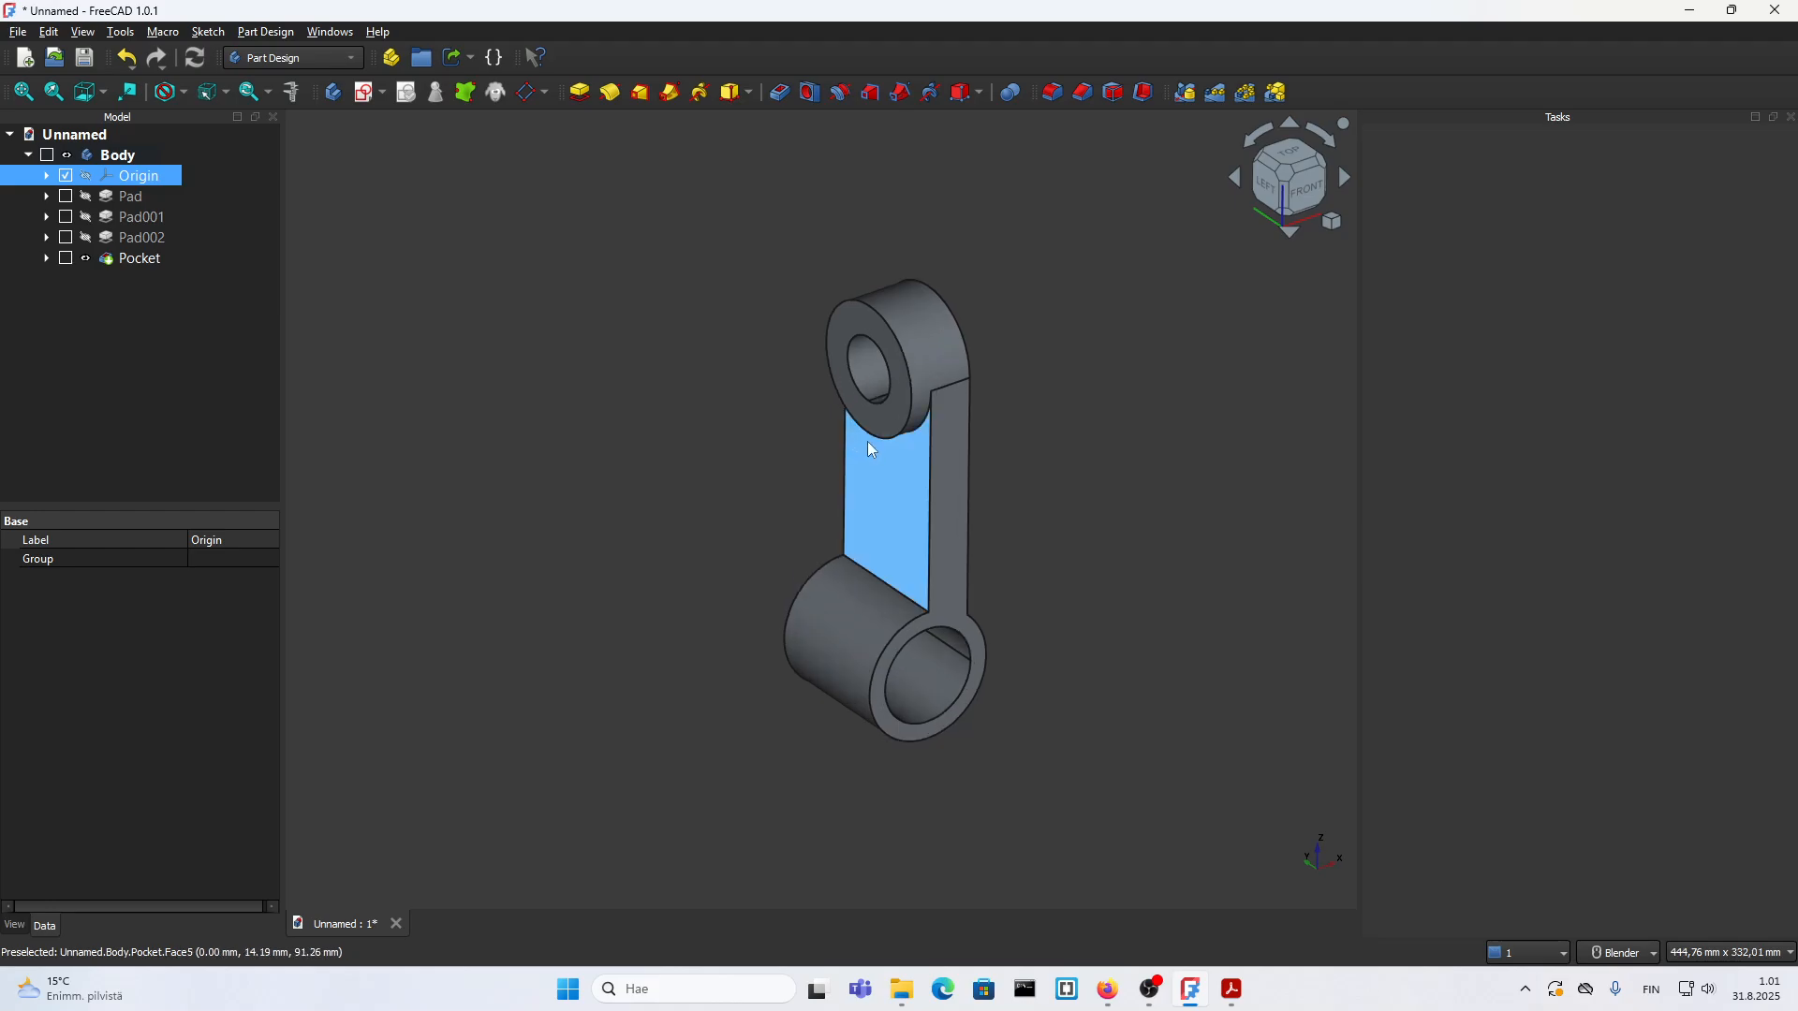
Step: Create a new sketch on the XZ base plane through the middle of the part
click(366, 102)
scroll(509, 300, down, 2)
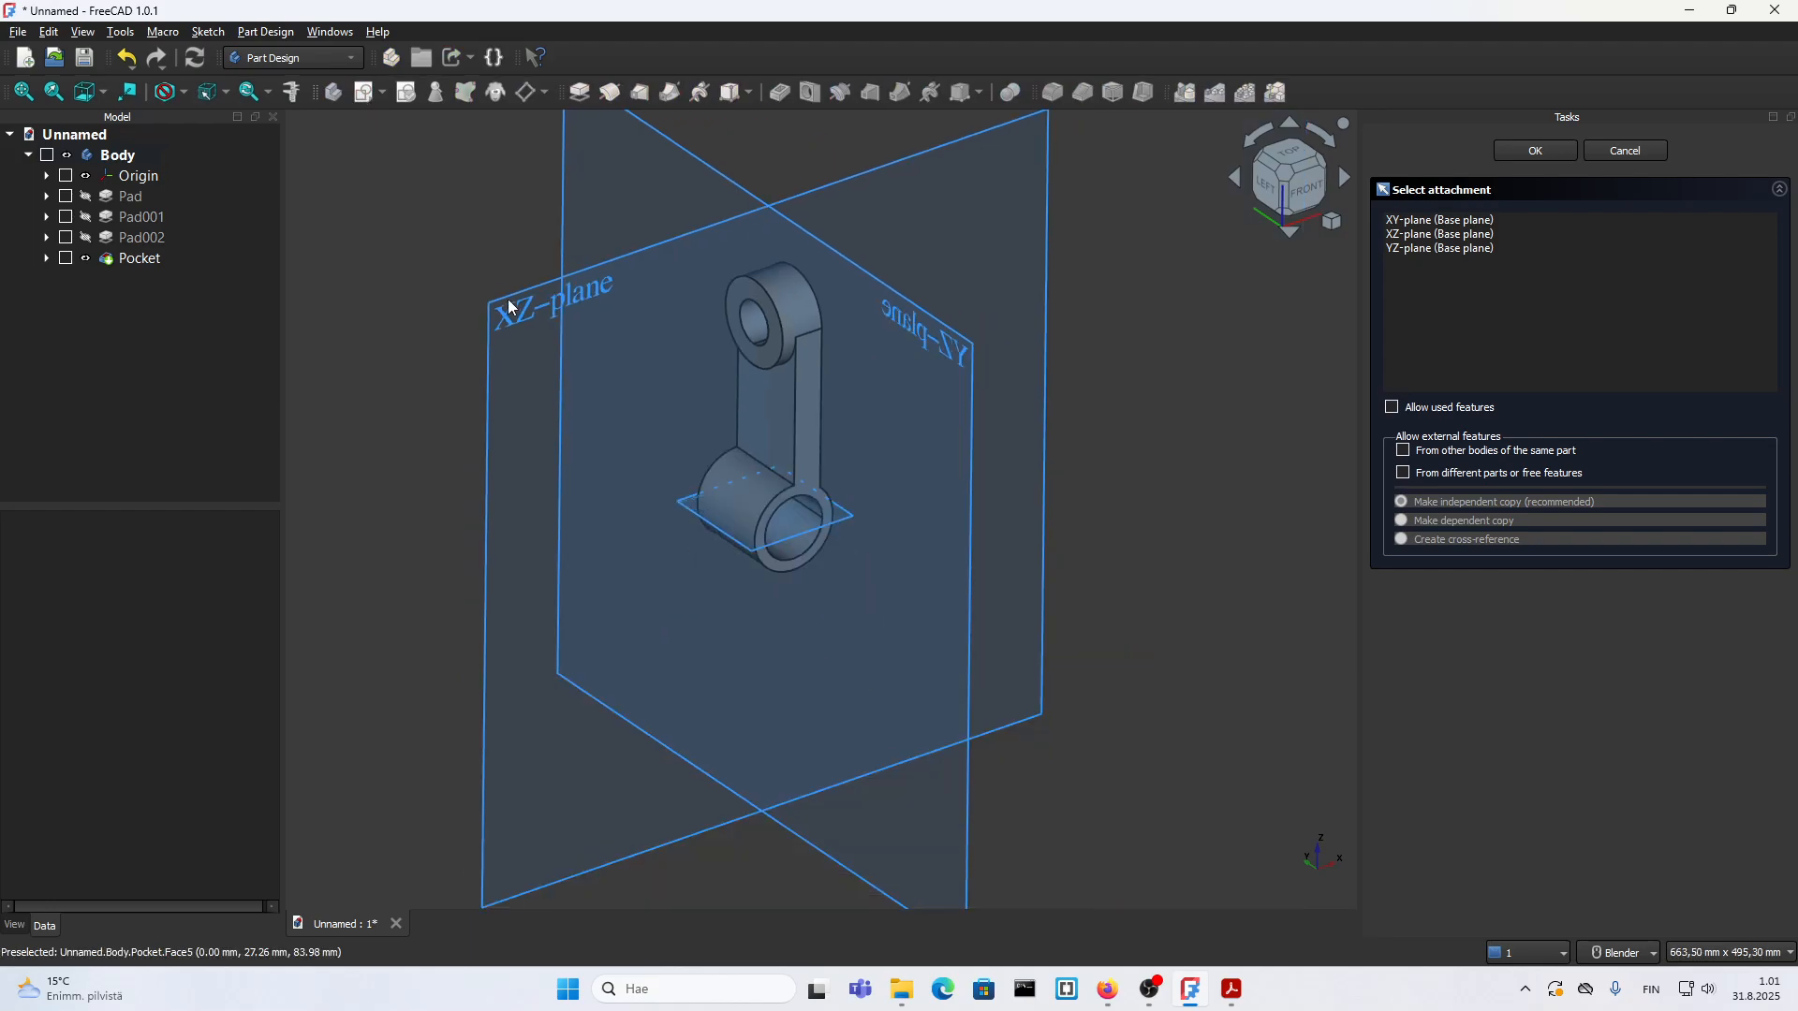
mouse_move(510, 309)
middle_down()
mouse_move(590, 454)
mouse_move(593, 353)
mouse_move(510, 283)
mouse_move(512, 300)
middle_up()
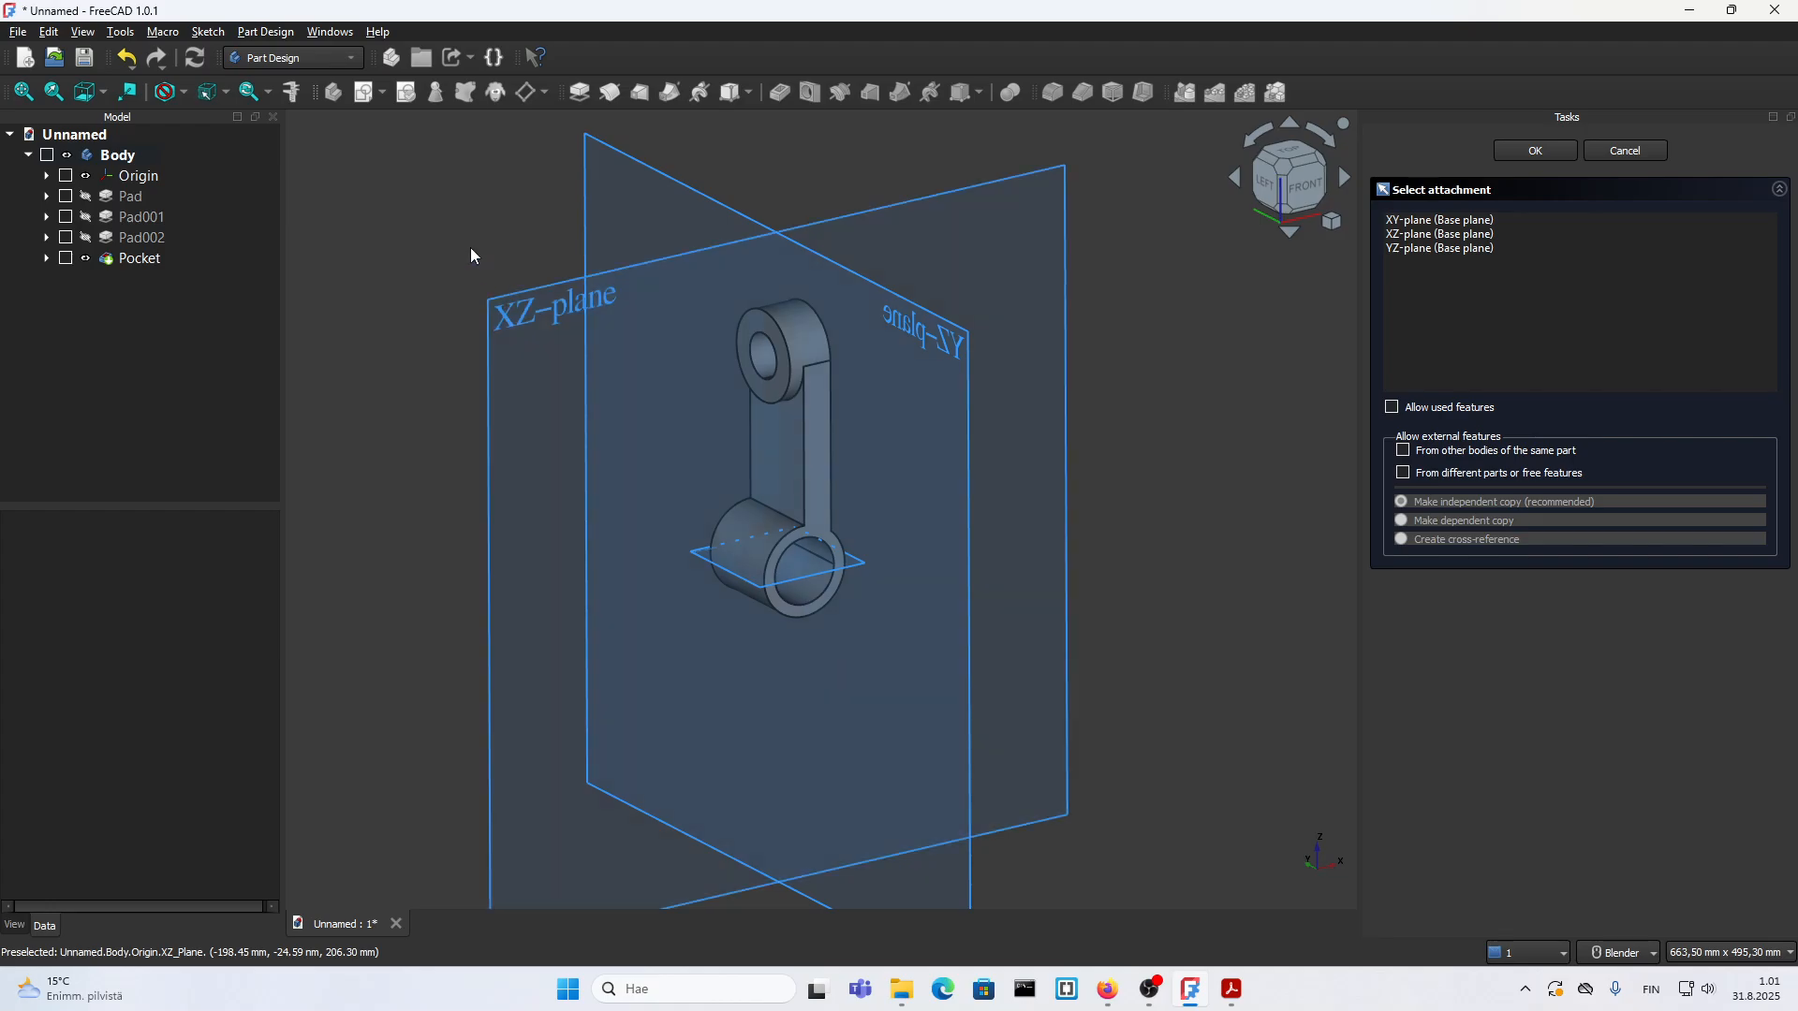
click(512, 311)
scroll(728, 474, up, 2)
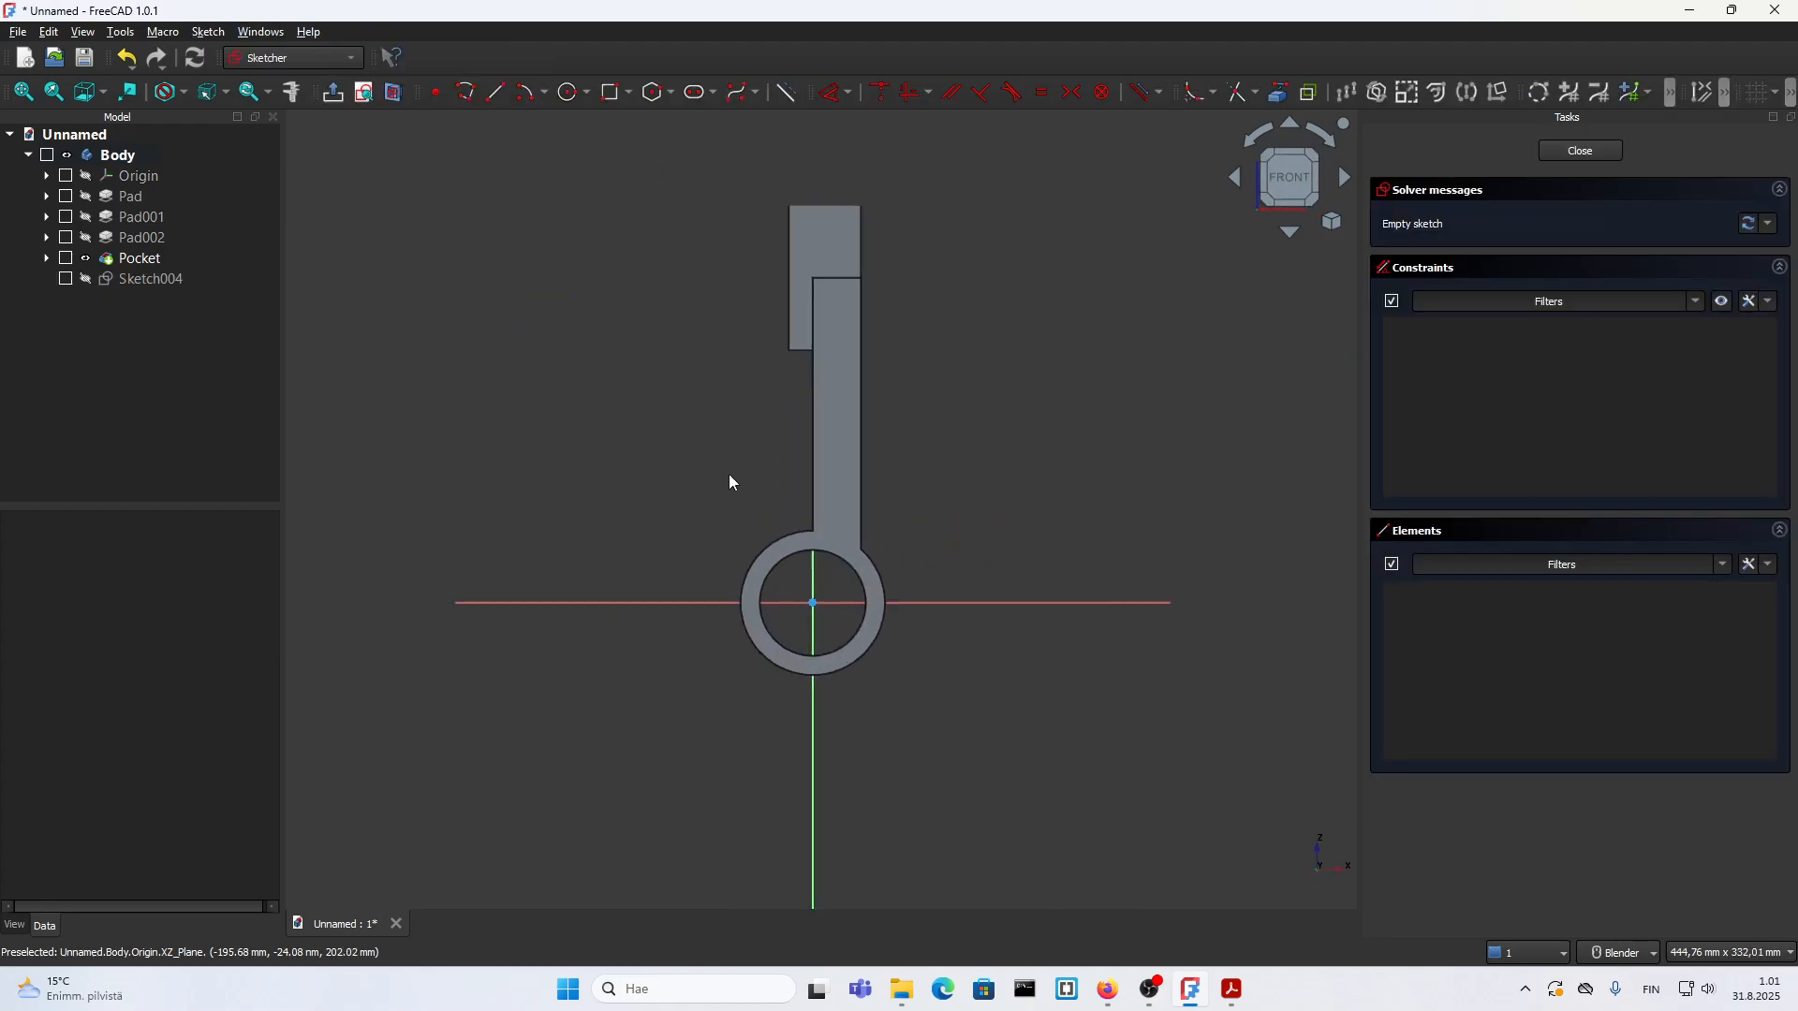
middle_drag(746, 479, 813, 525)
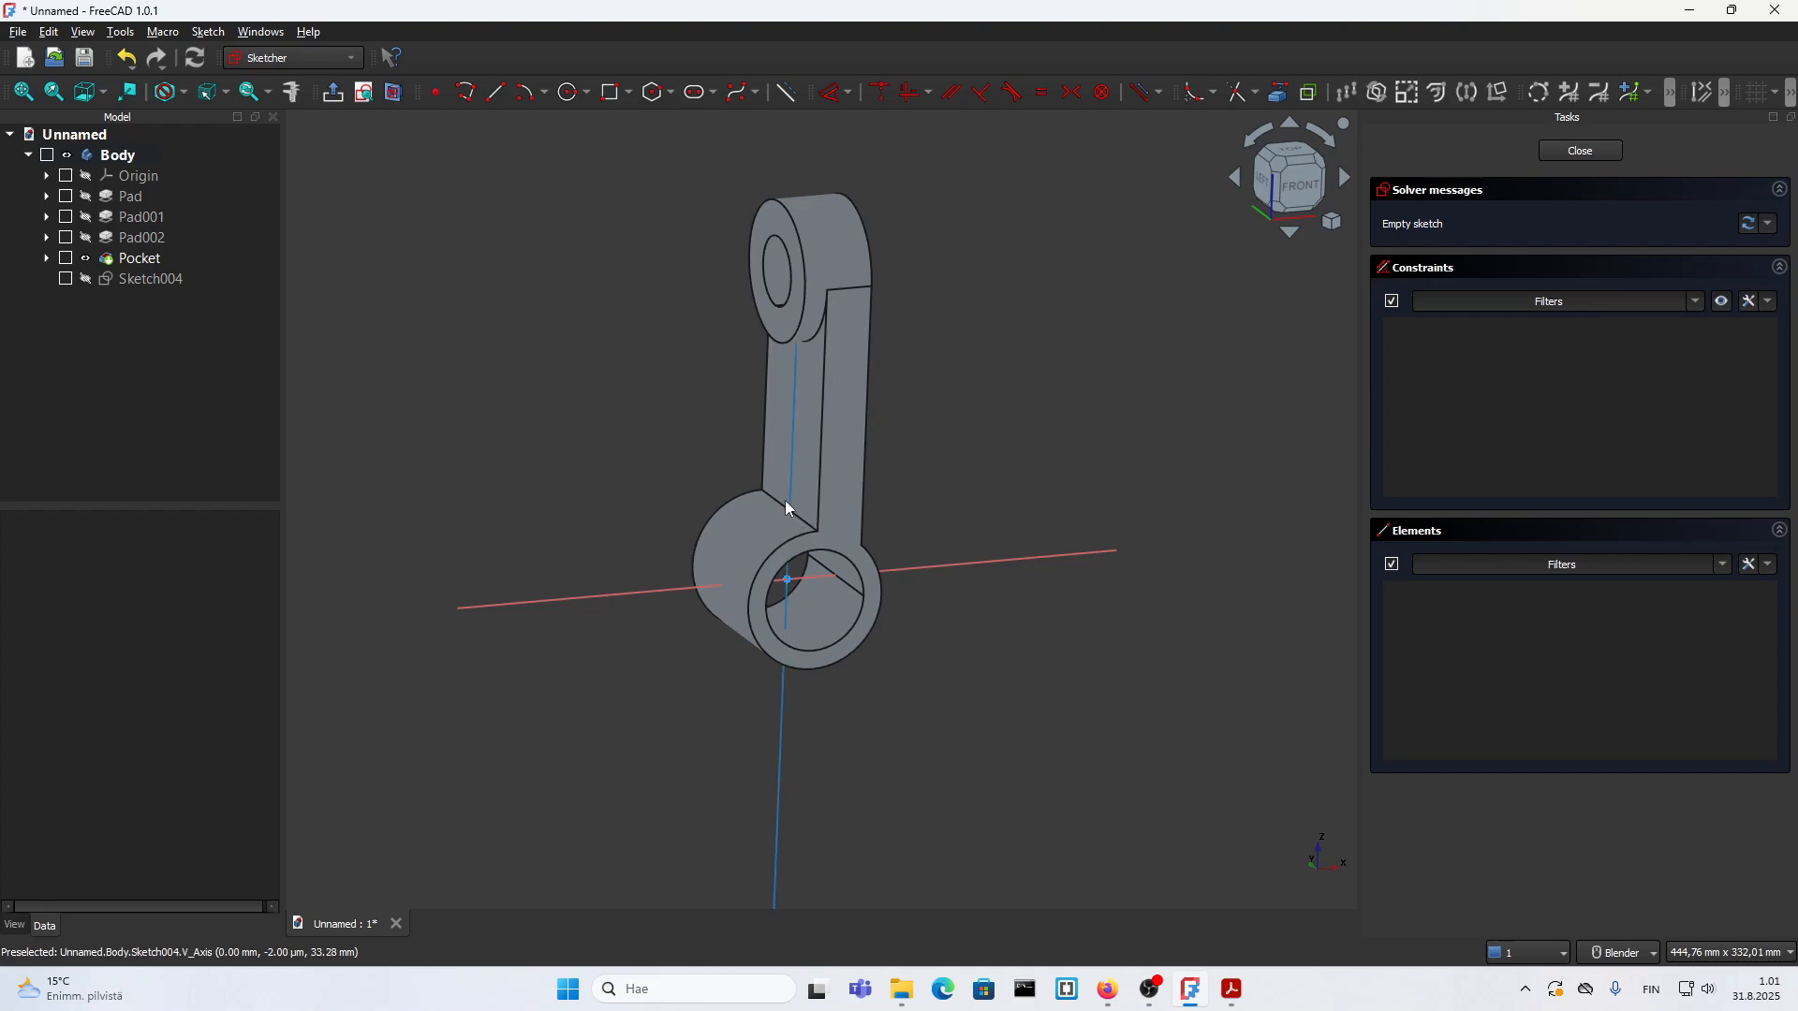
click(788, 565)
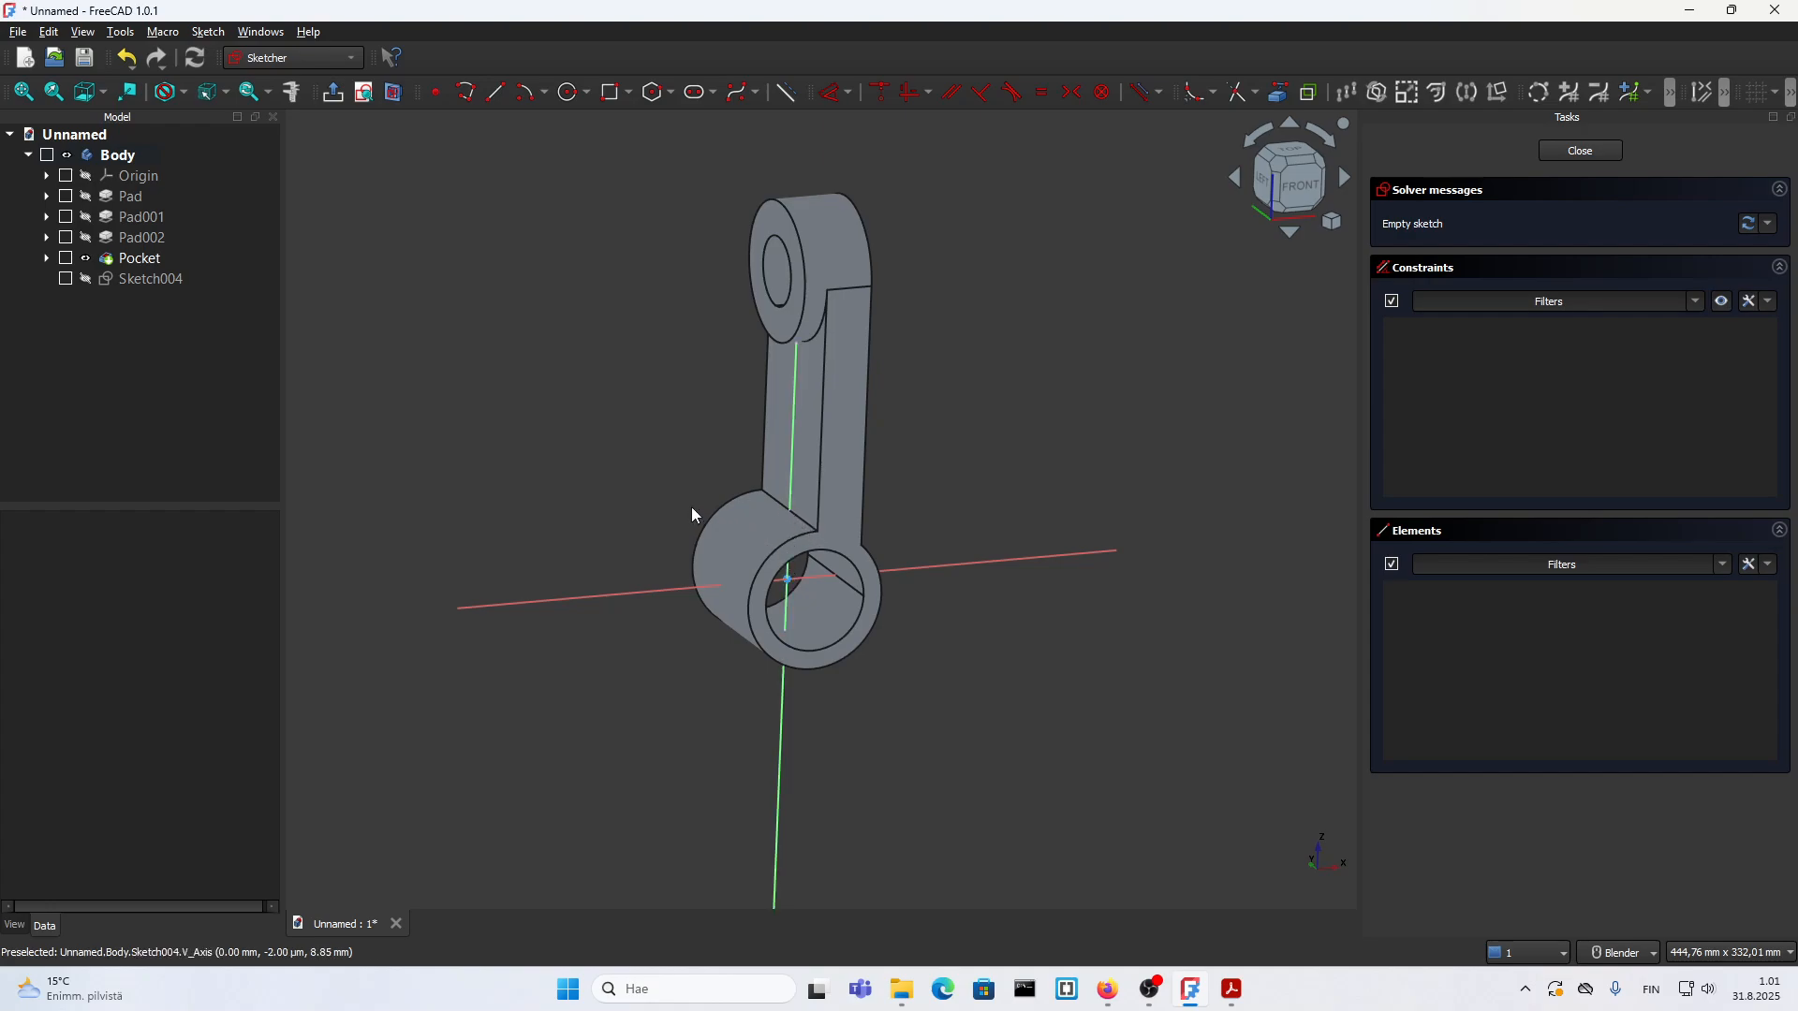
Step: Section the model at the sketch plane and project the top boss's lower edge and the lower cylinder's outer arc as external geometry
click(393, 93)
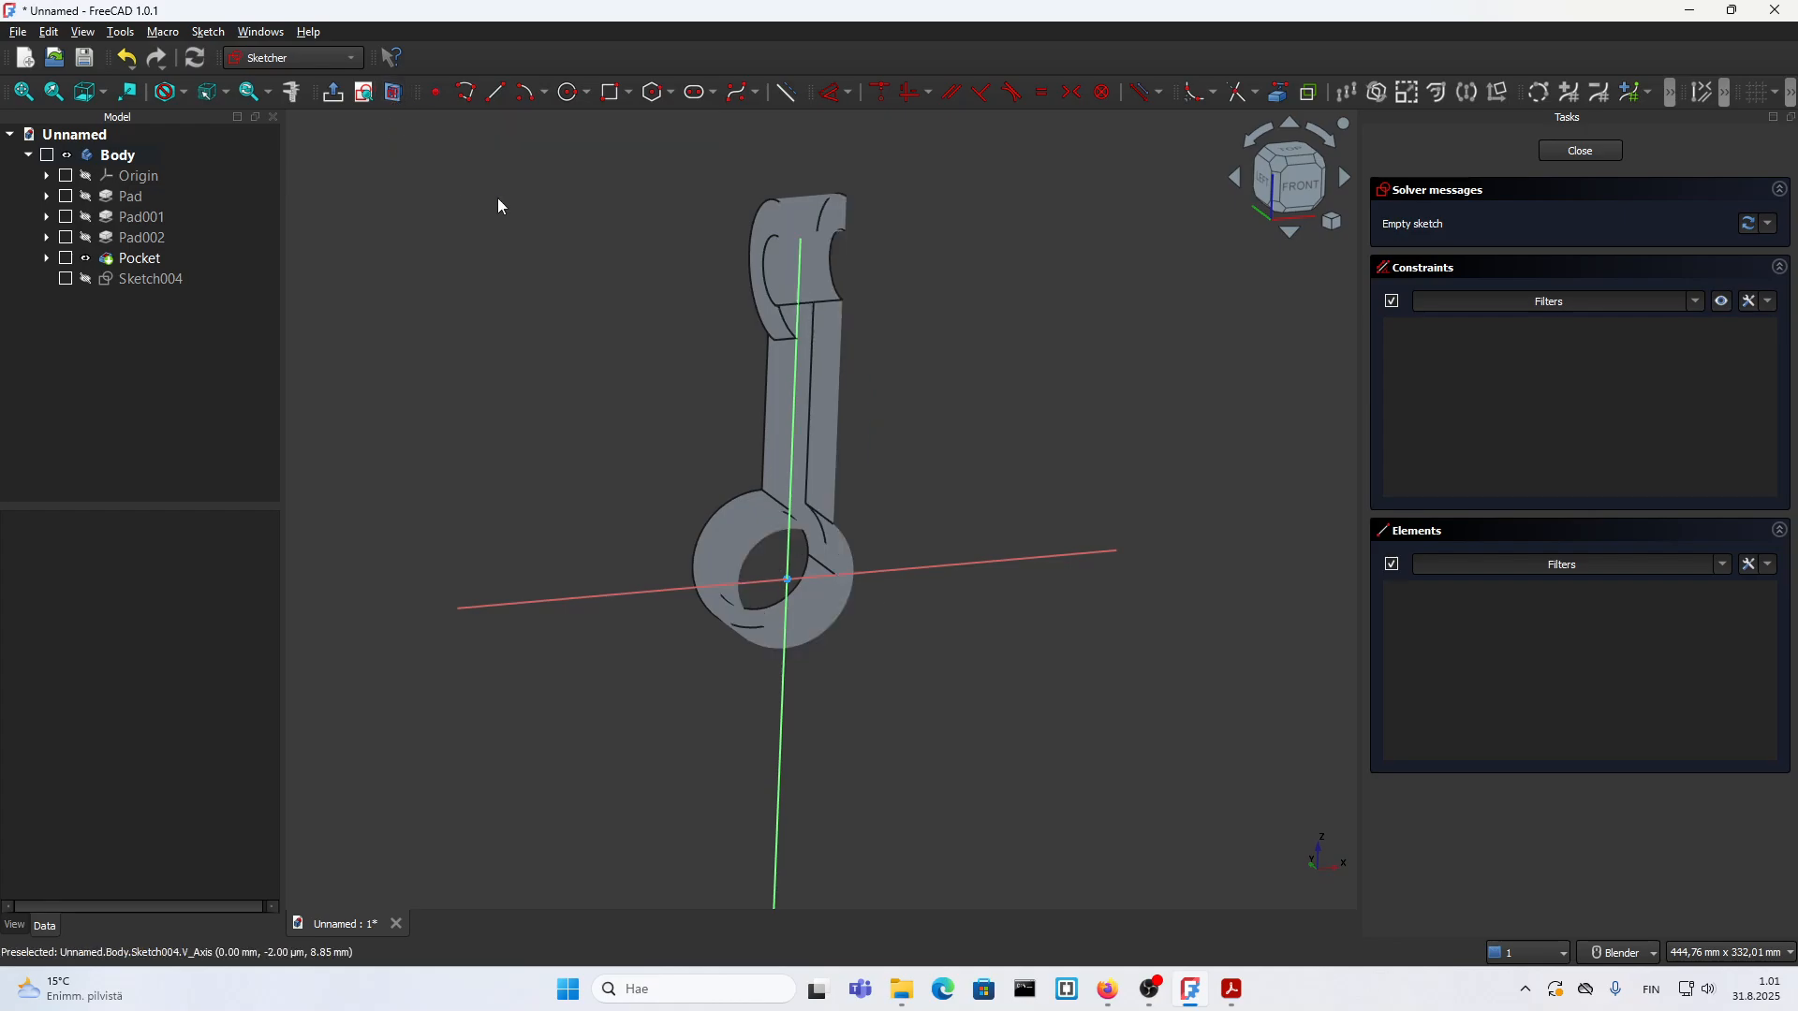
scroll(818, 452, up, 1)
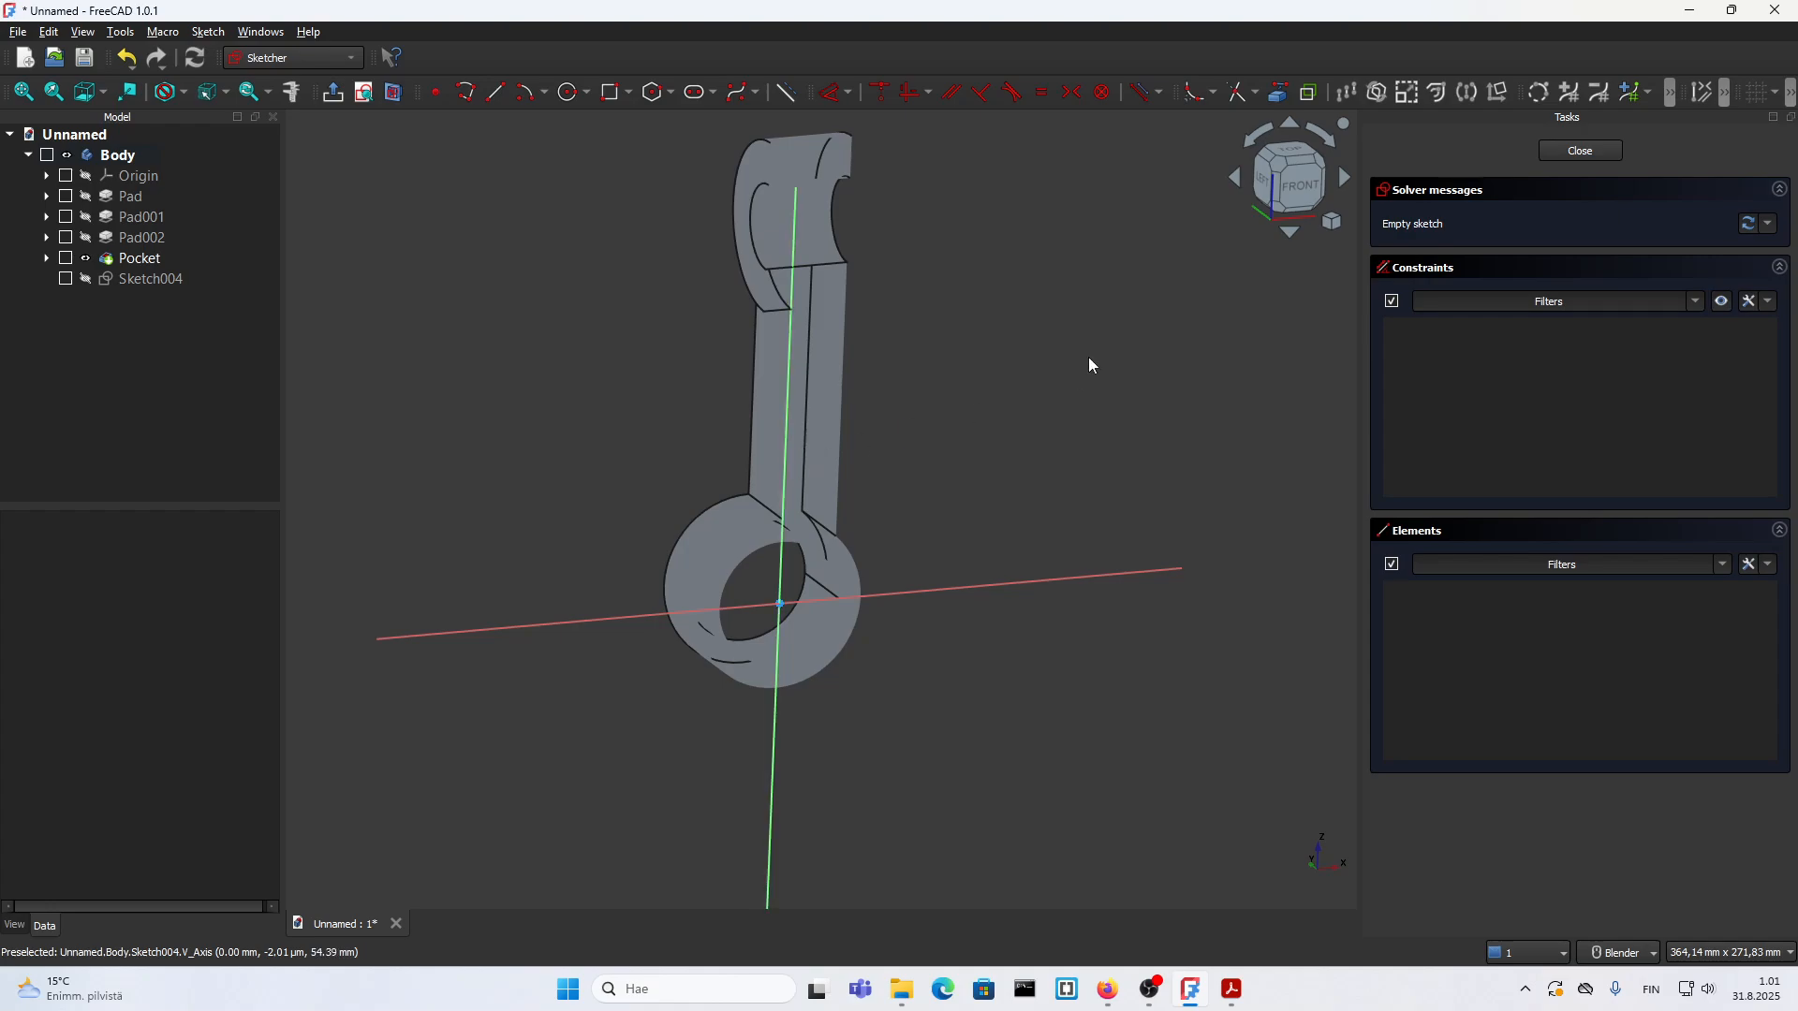
click(1288, 192)
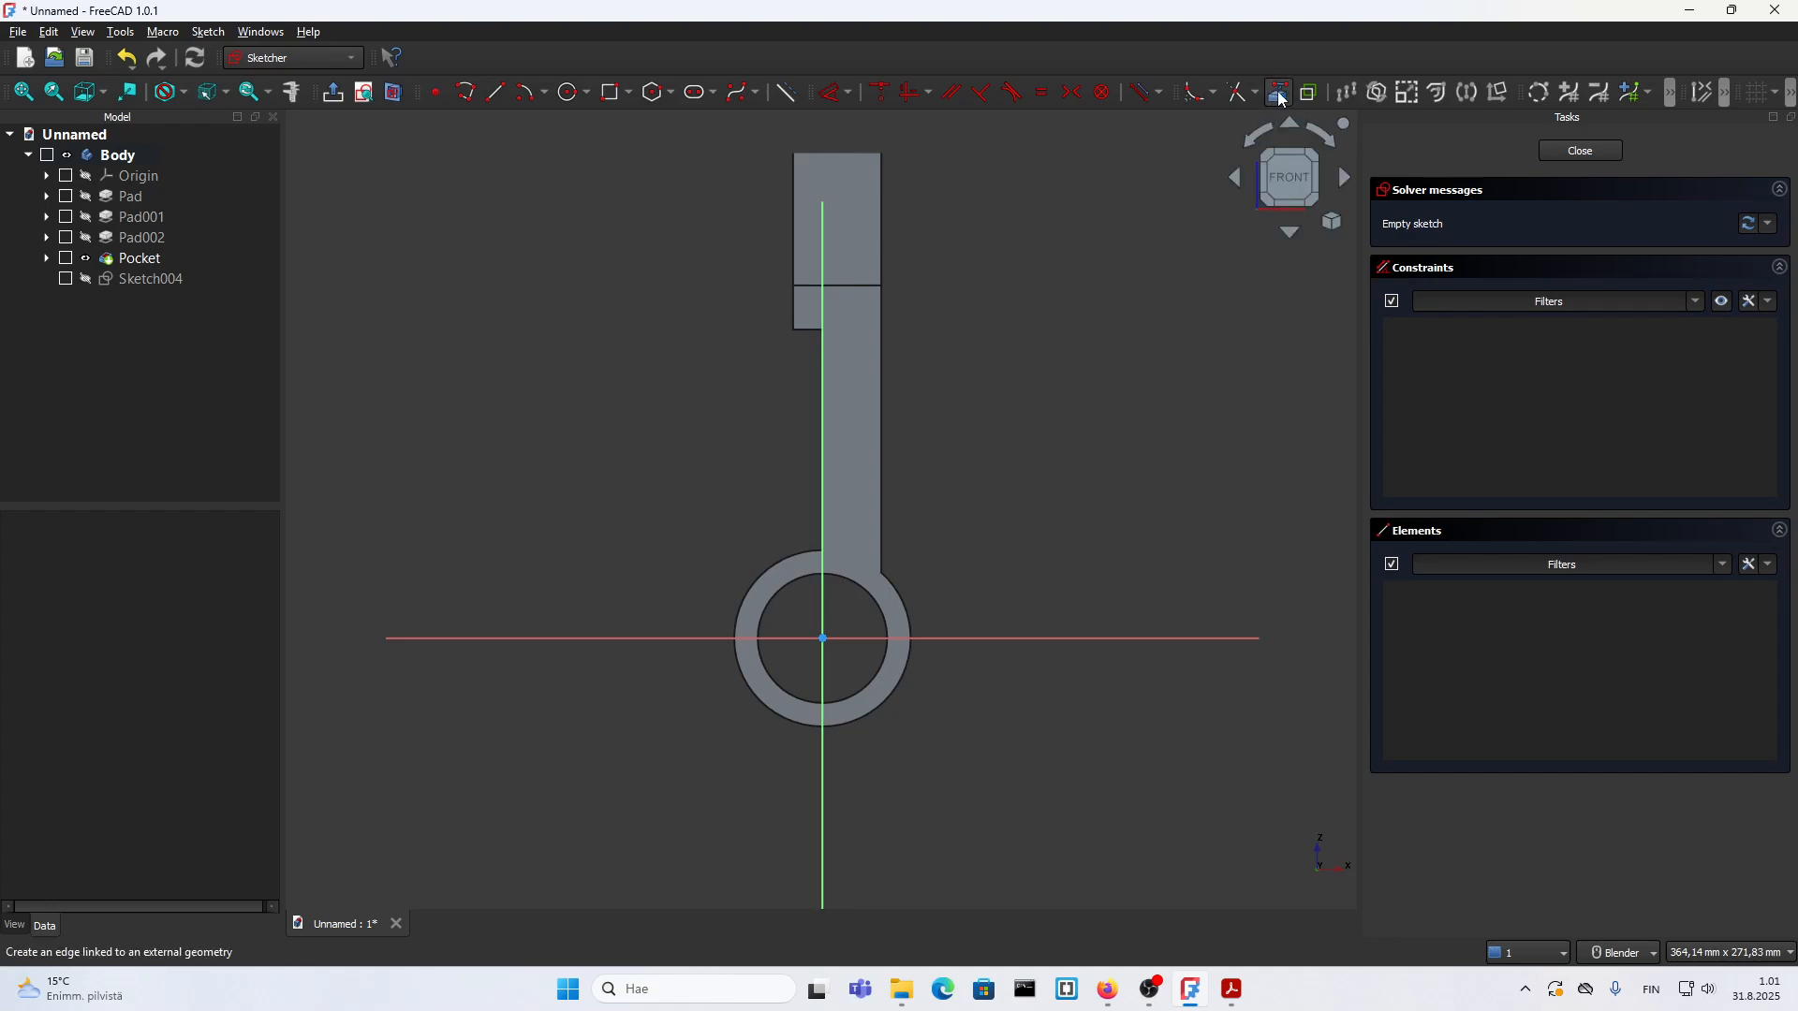
scroll(791, 357, up, 4)
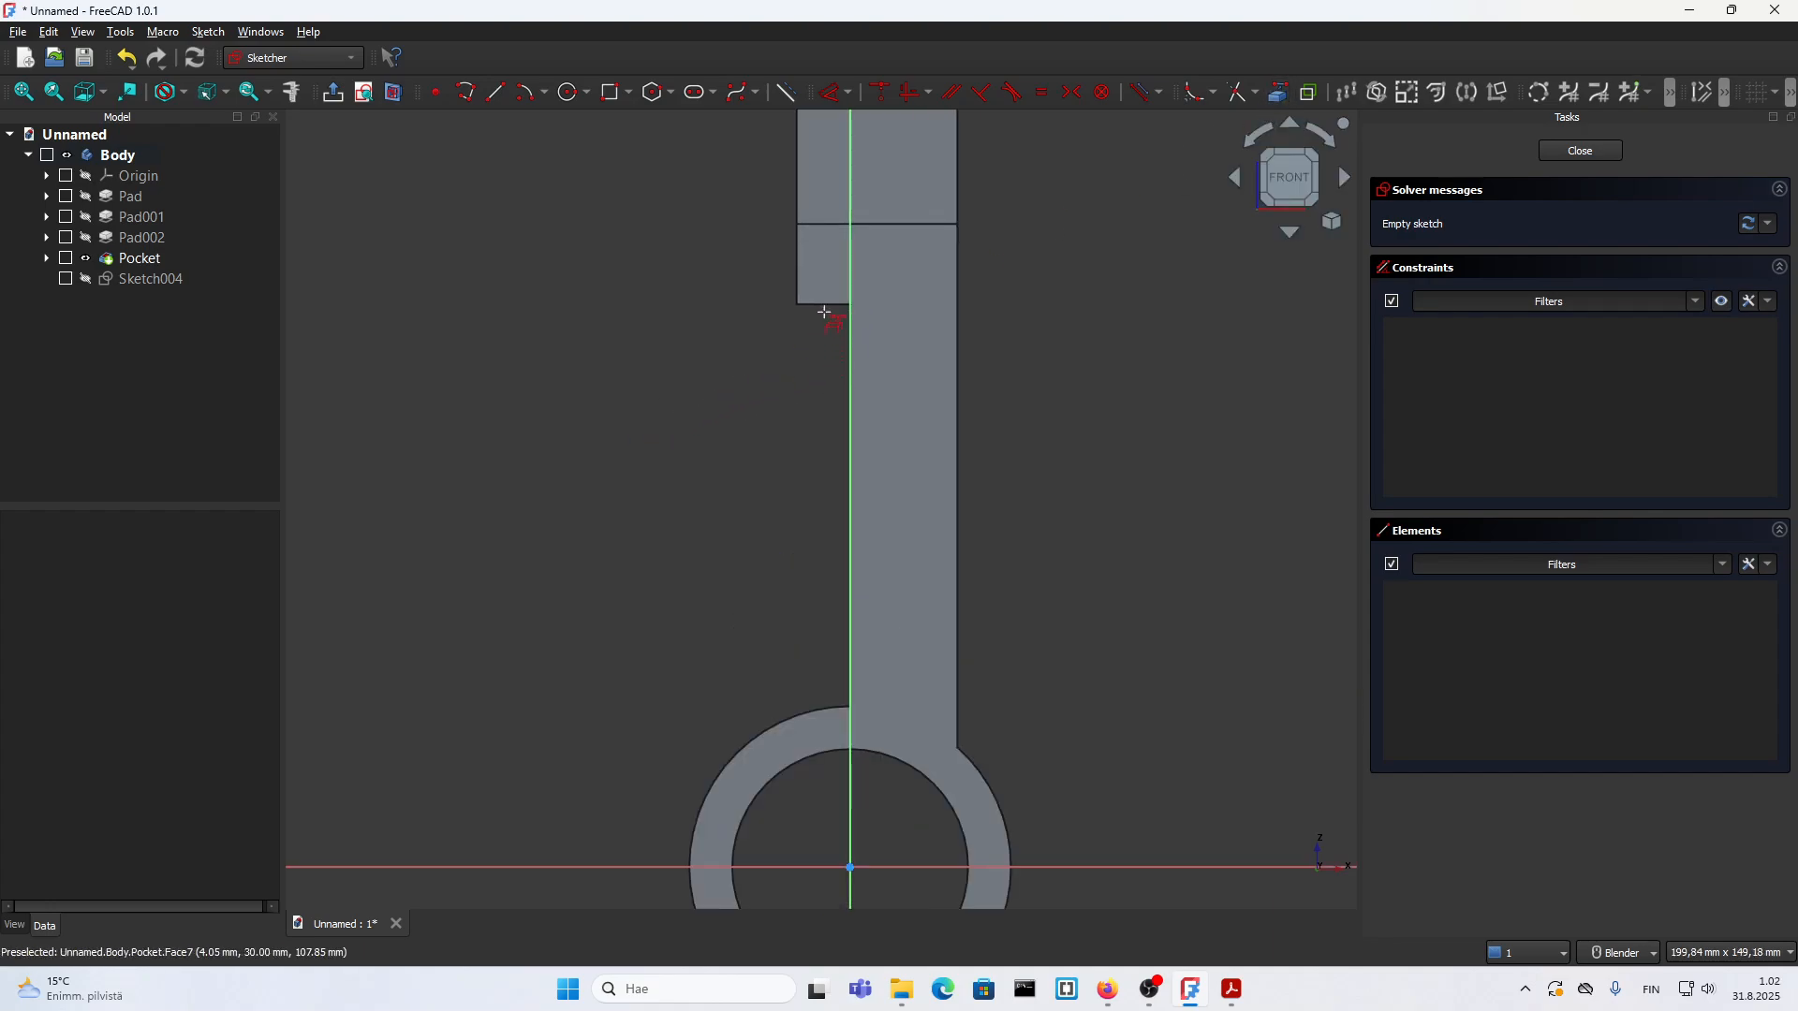
click(824, 307)
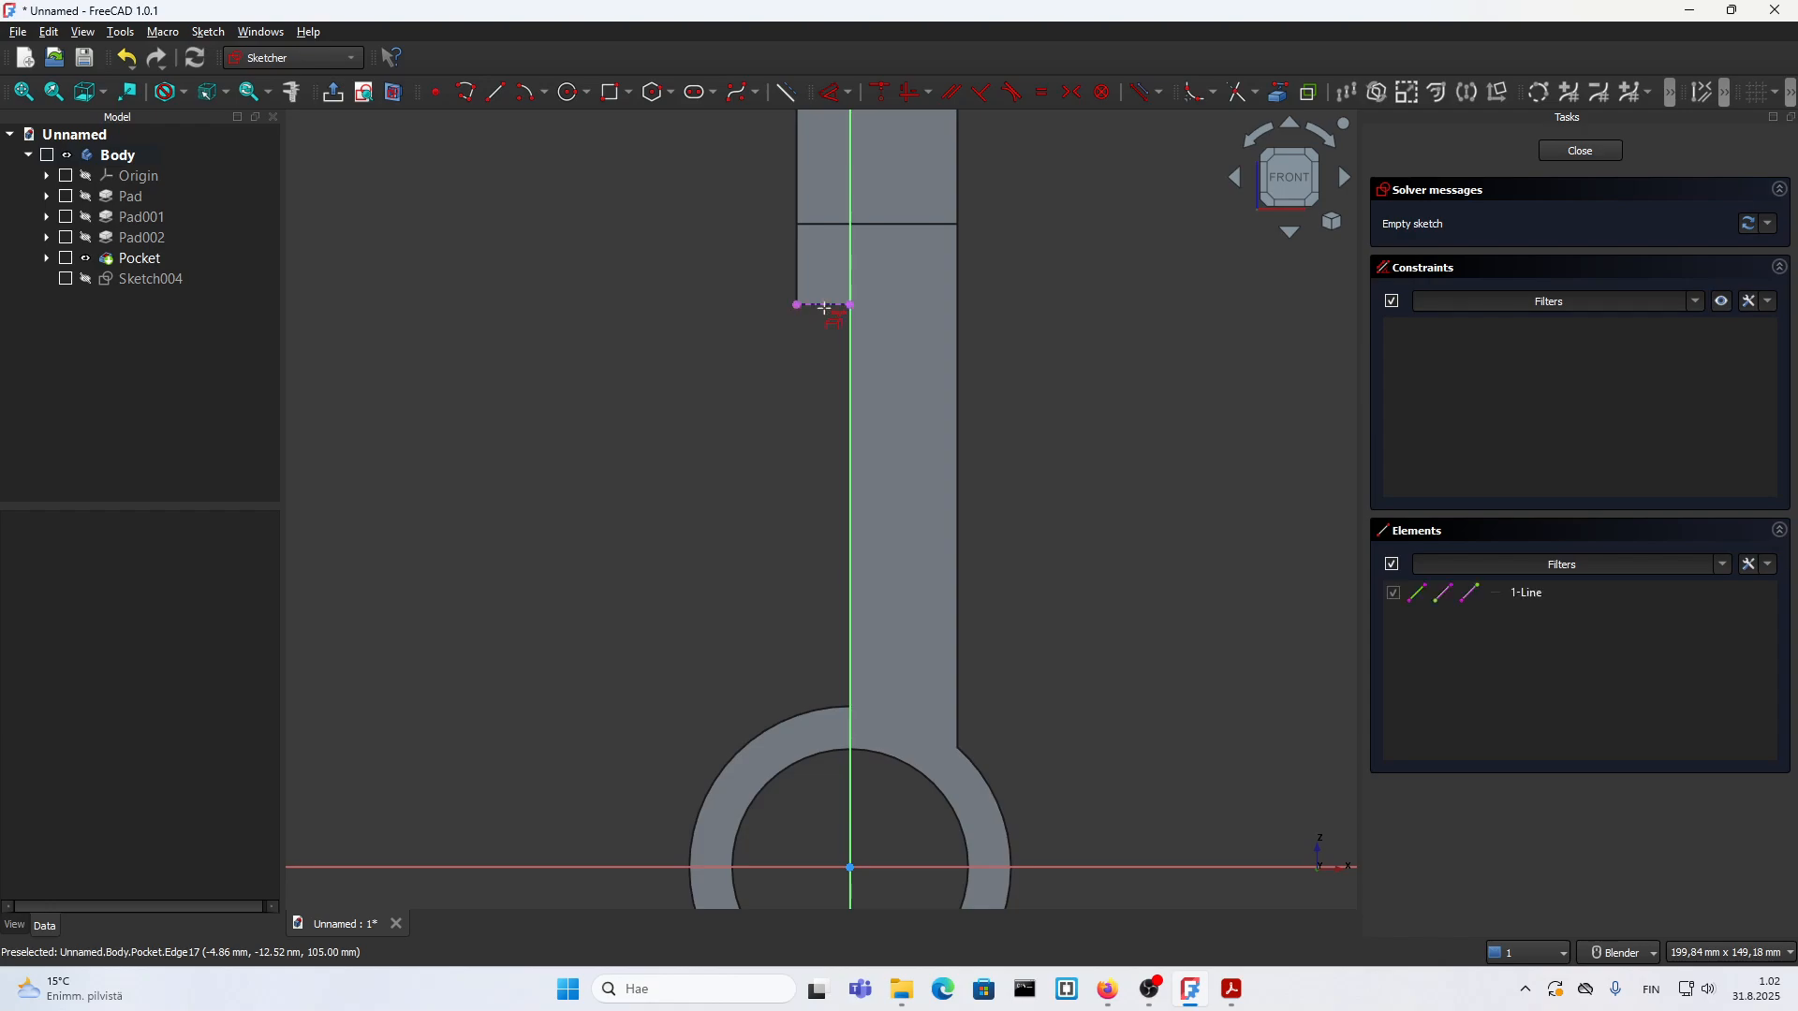
click(759, 747)
scroll(734, 522, down, 2)
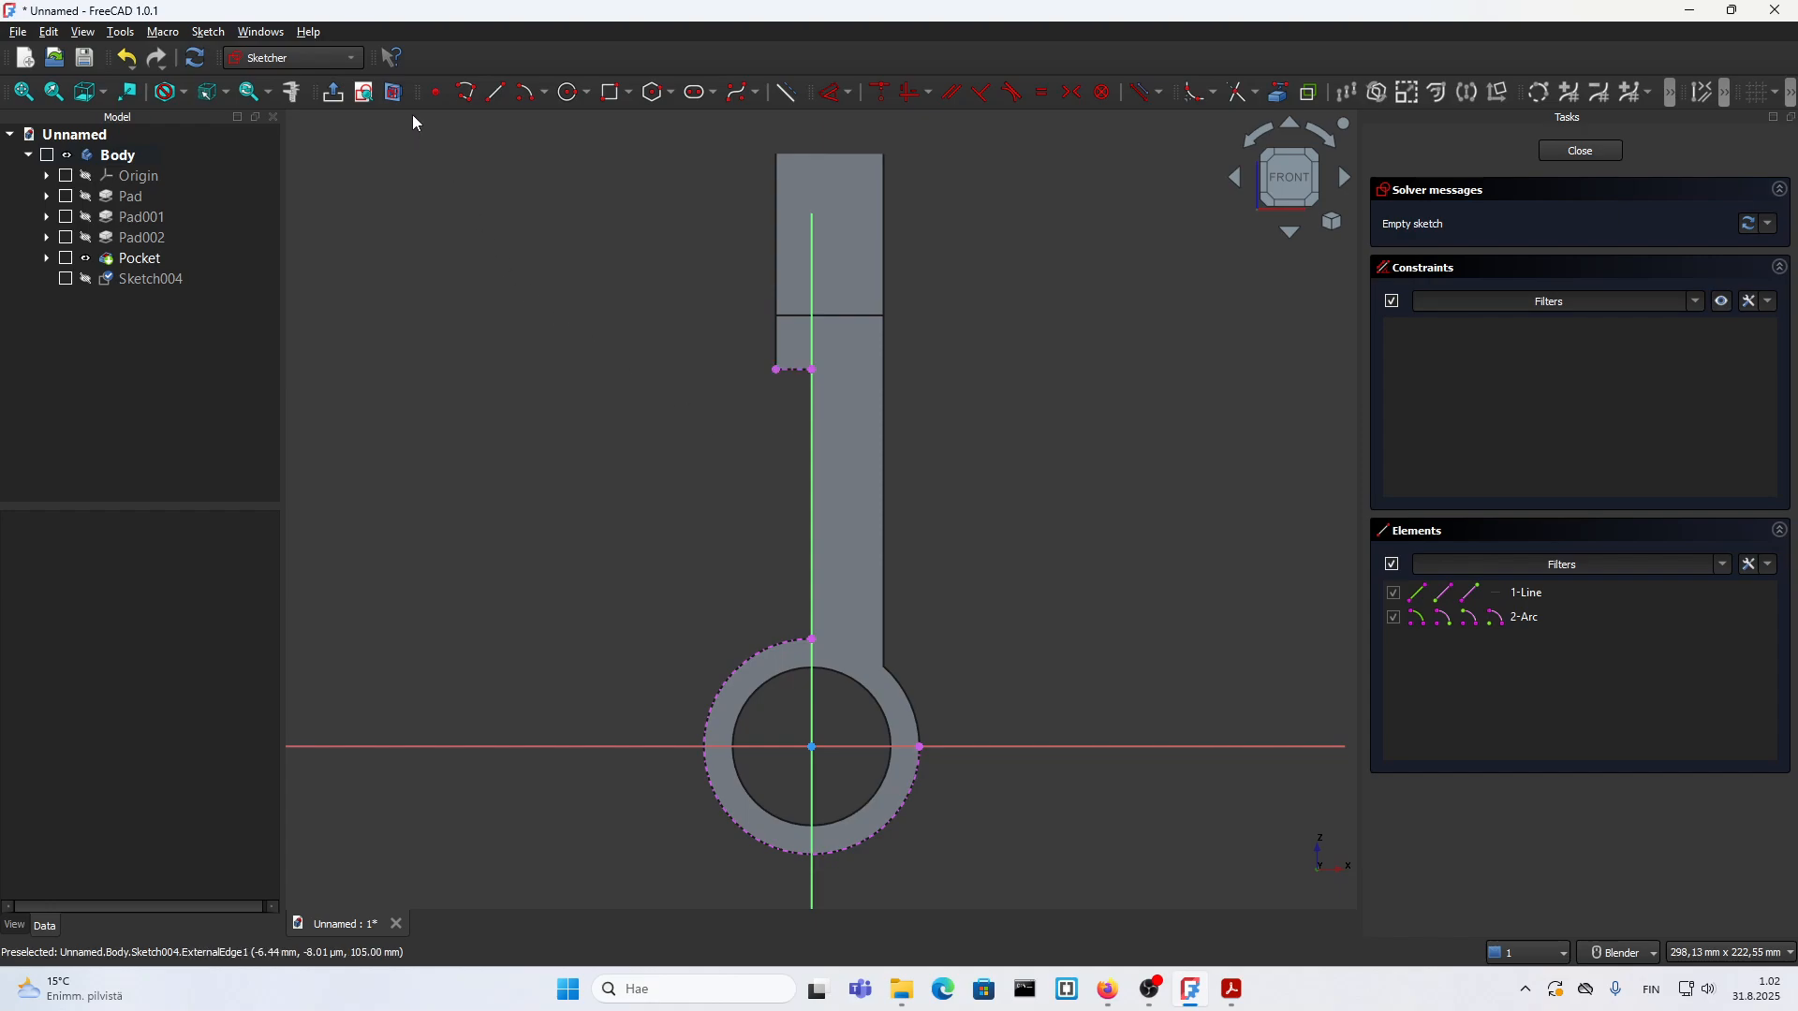
Step: Sketch a closed rib profile with a polyline: slanted from the lower cylinder to the boss's corner, across, down the vertical axis, and an arc back along the cylinder
click(465, 91)
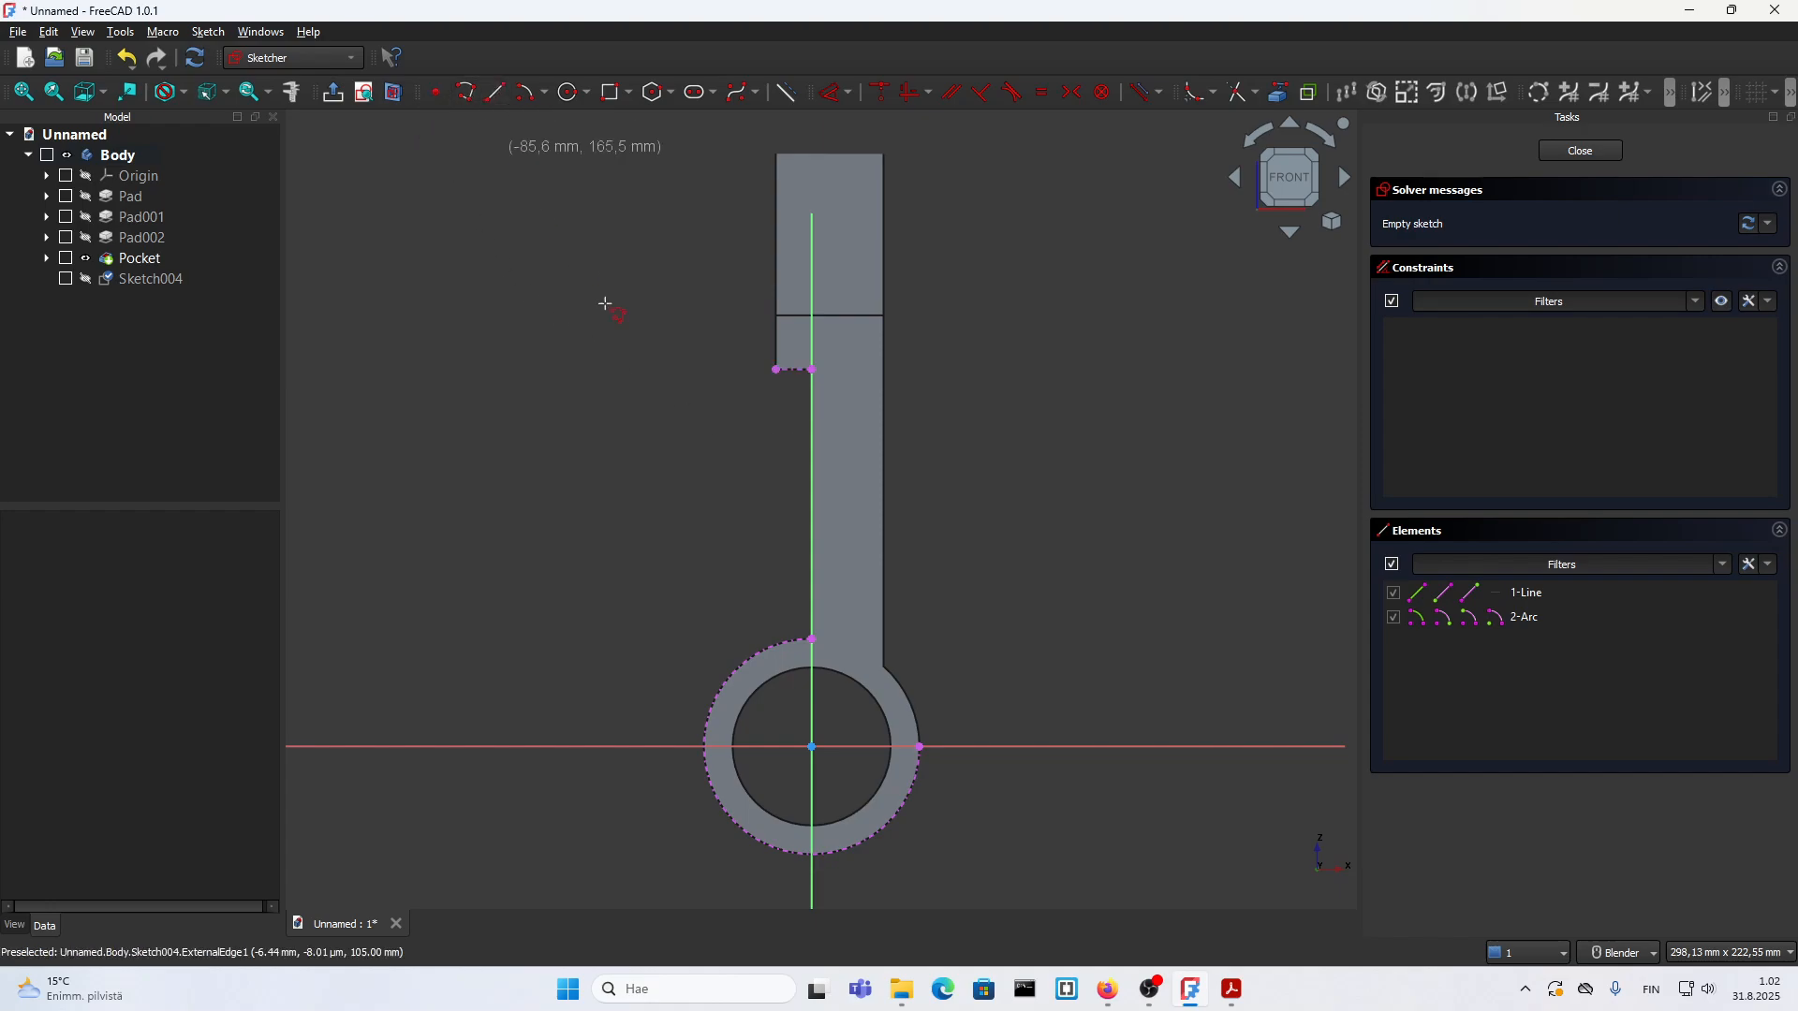
click(716, 695)
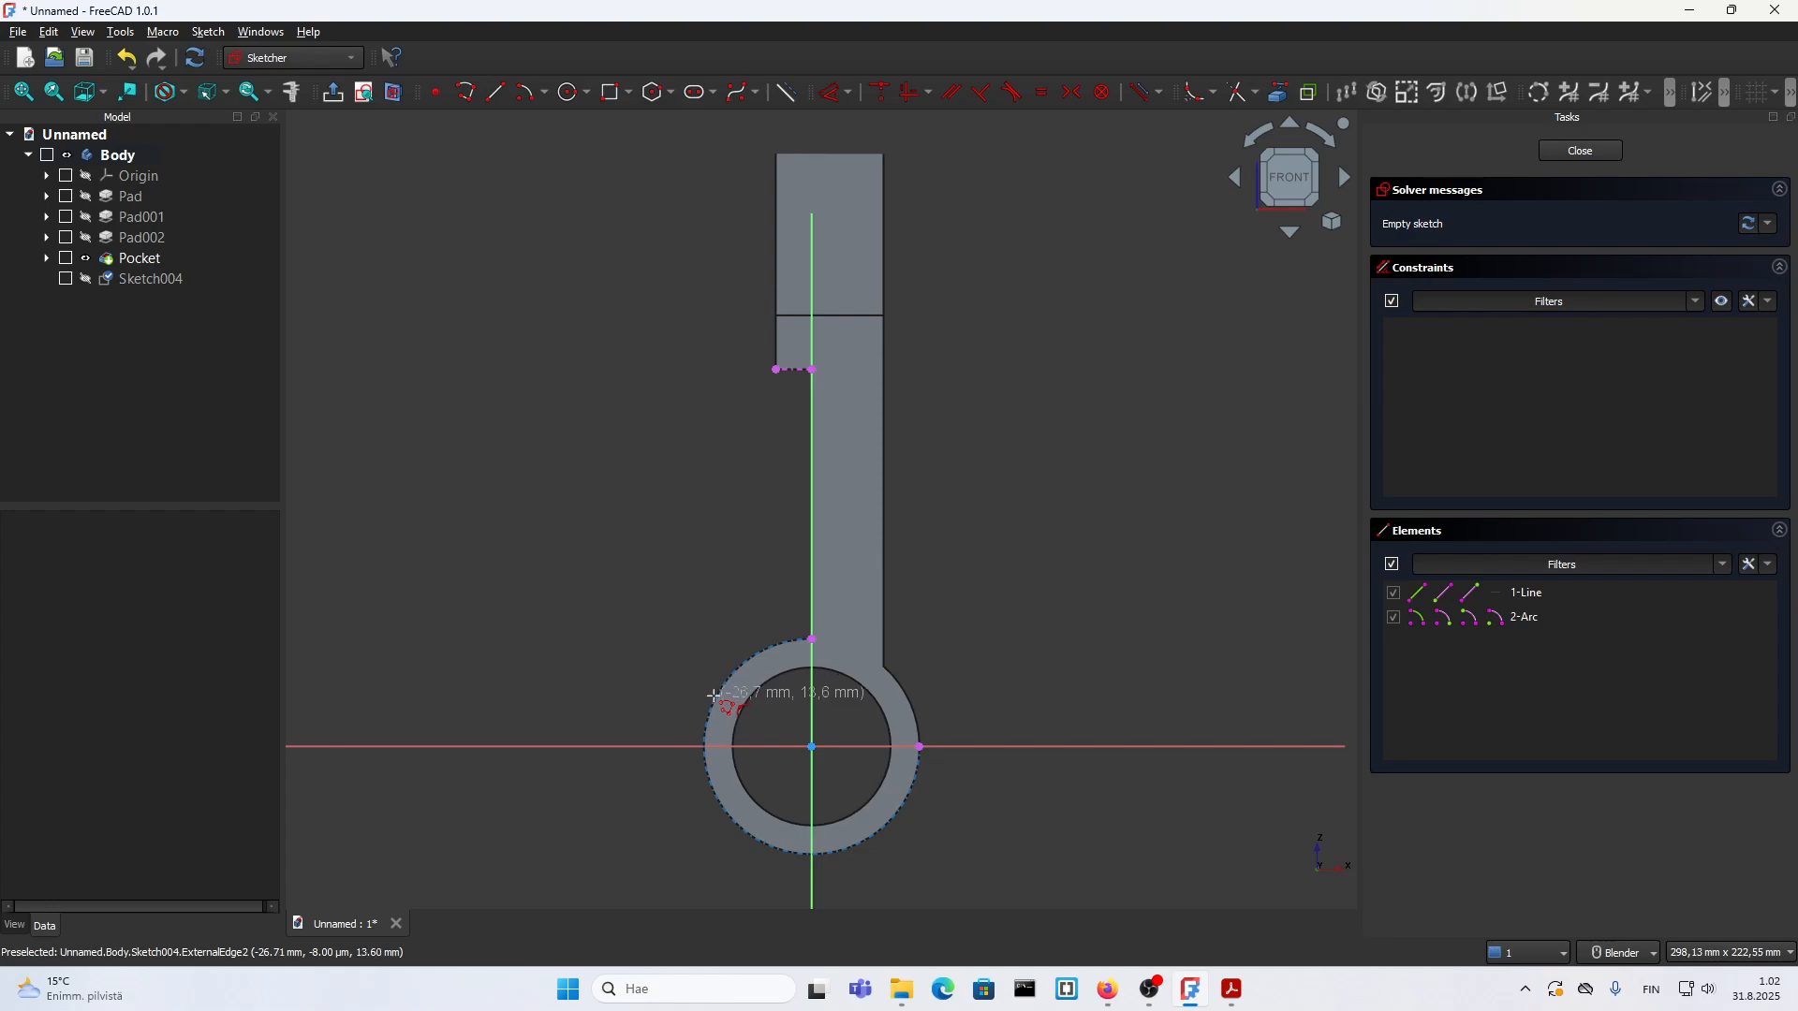
click(776, 369)
click(813, 369)
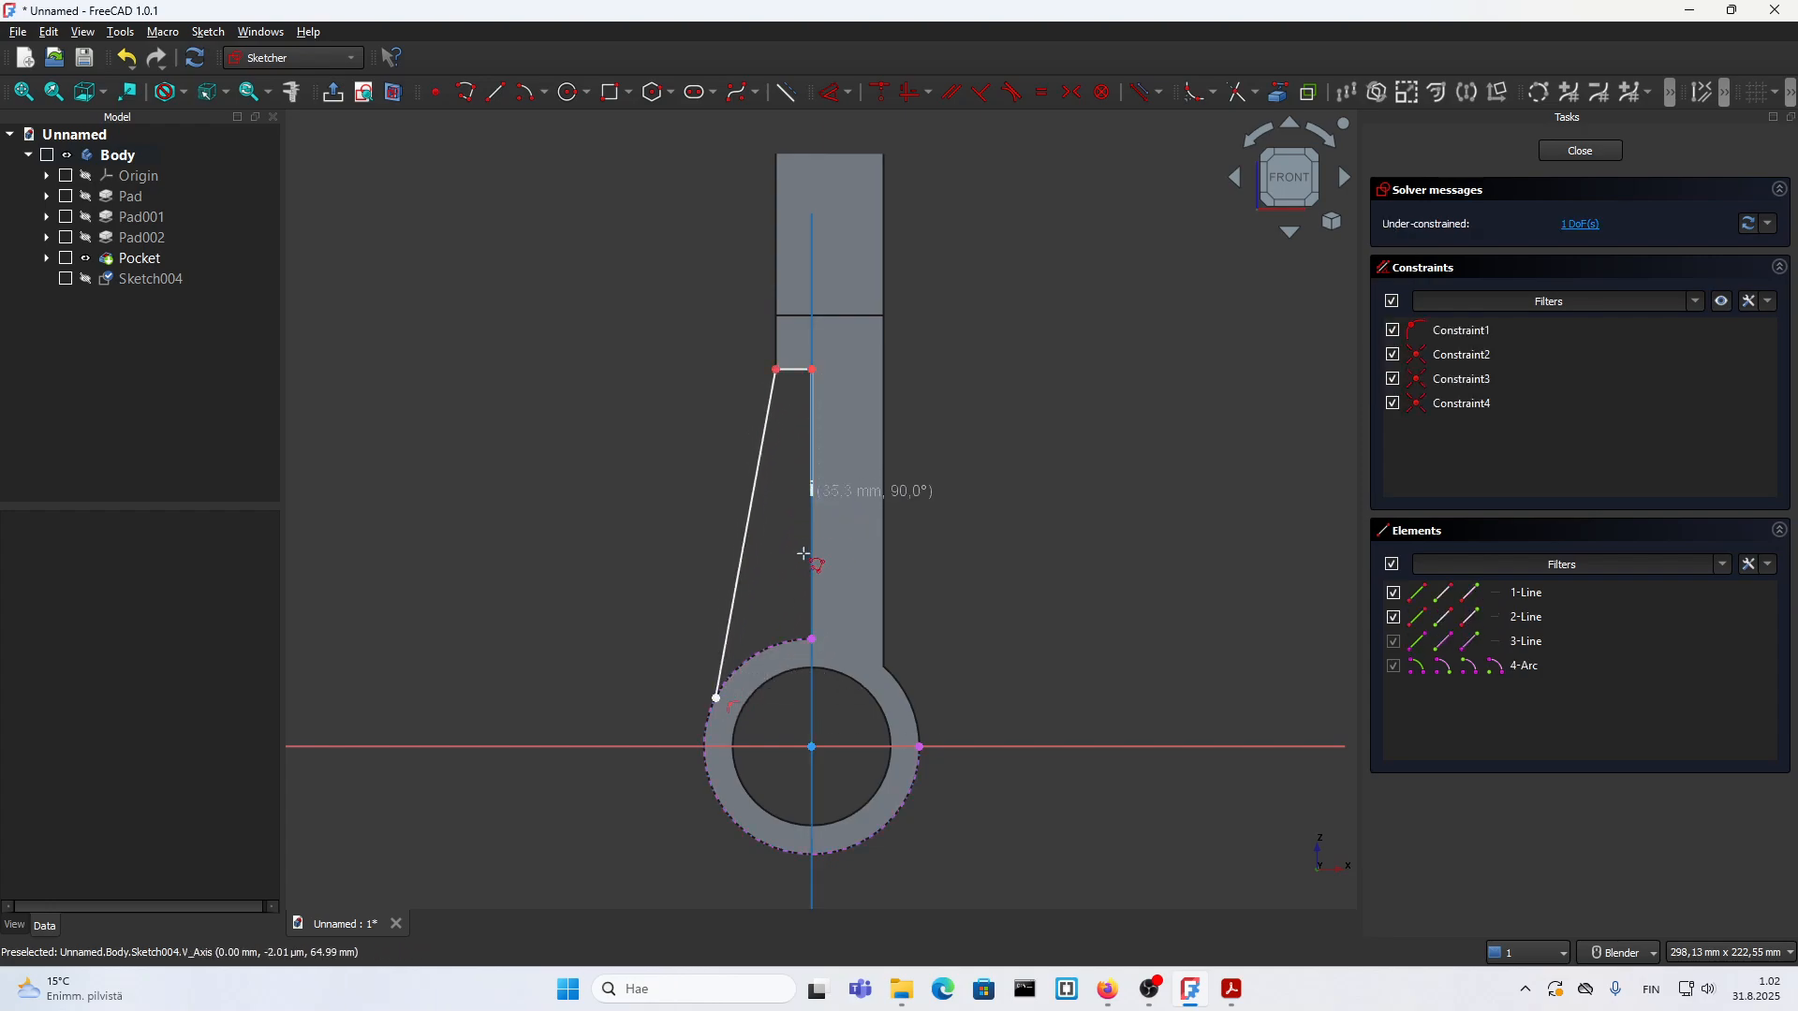
click(812, 641)
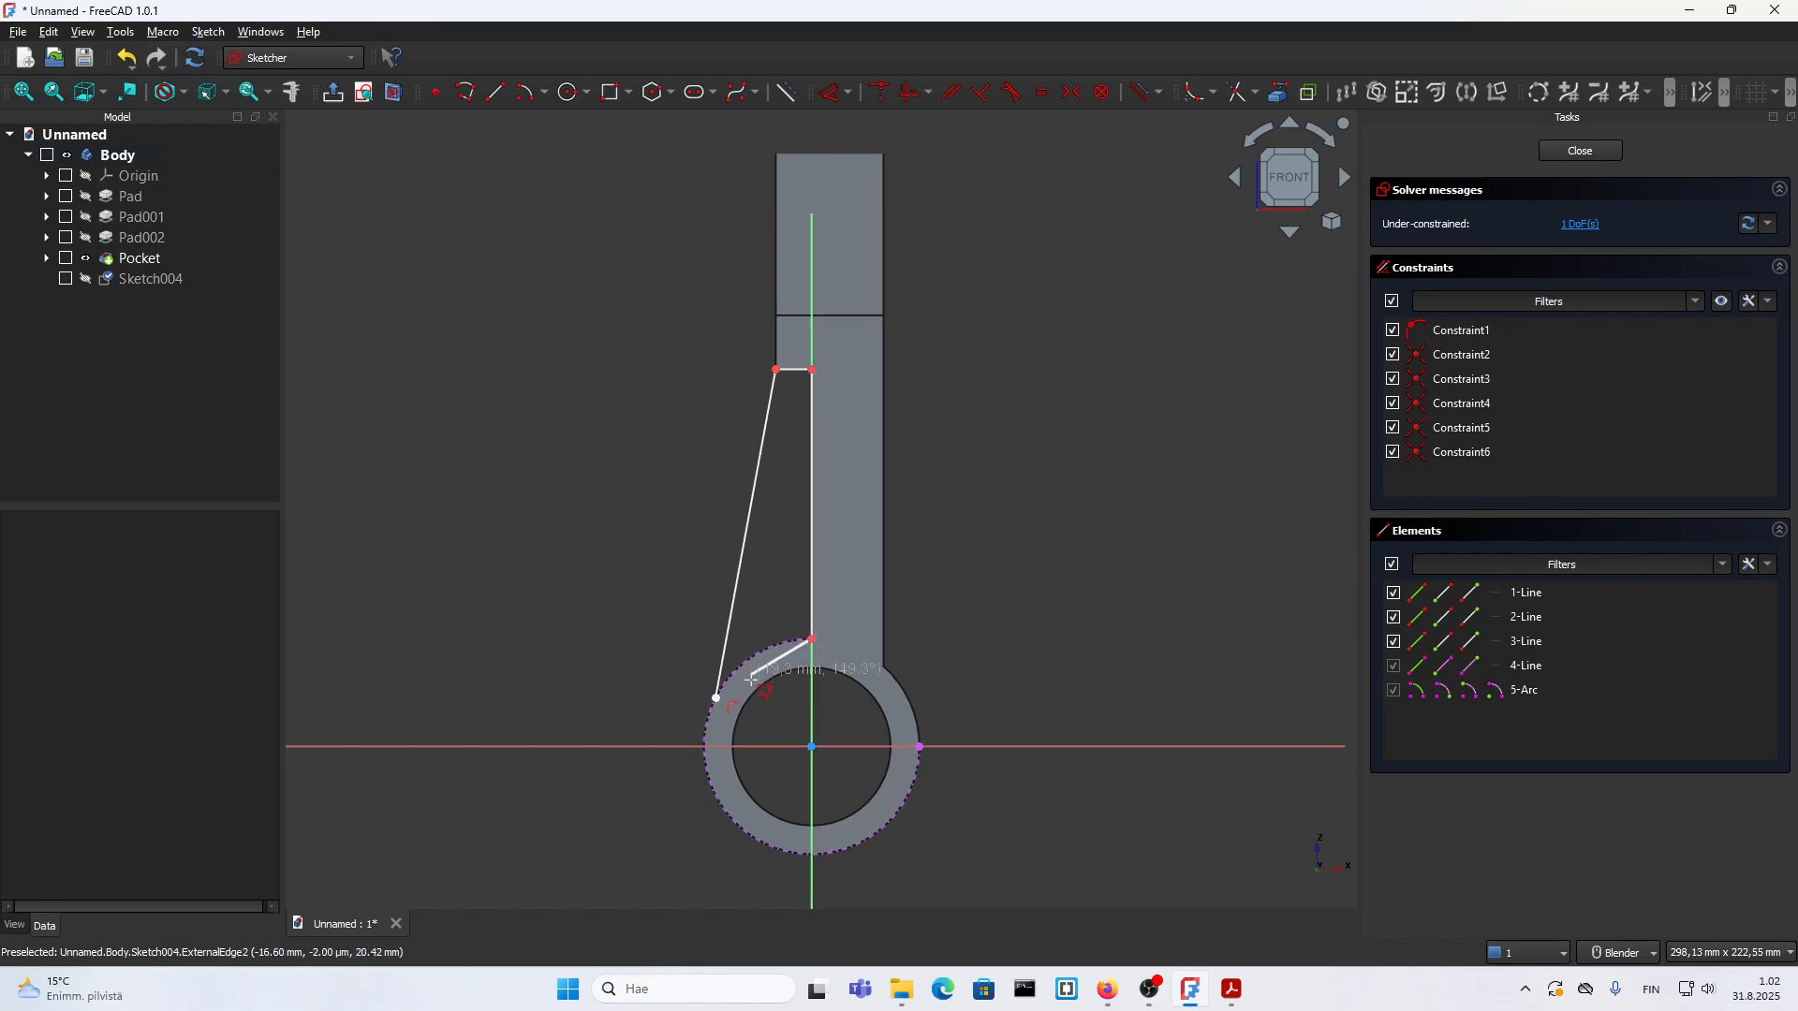
key(m)
key(m)
key(m)
key(m)
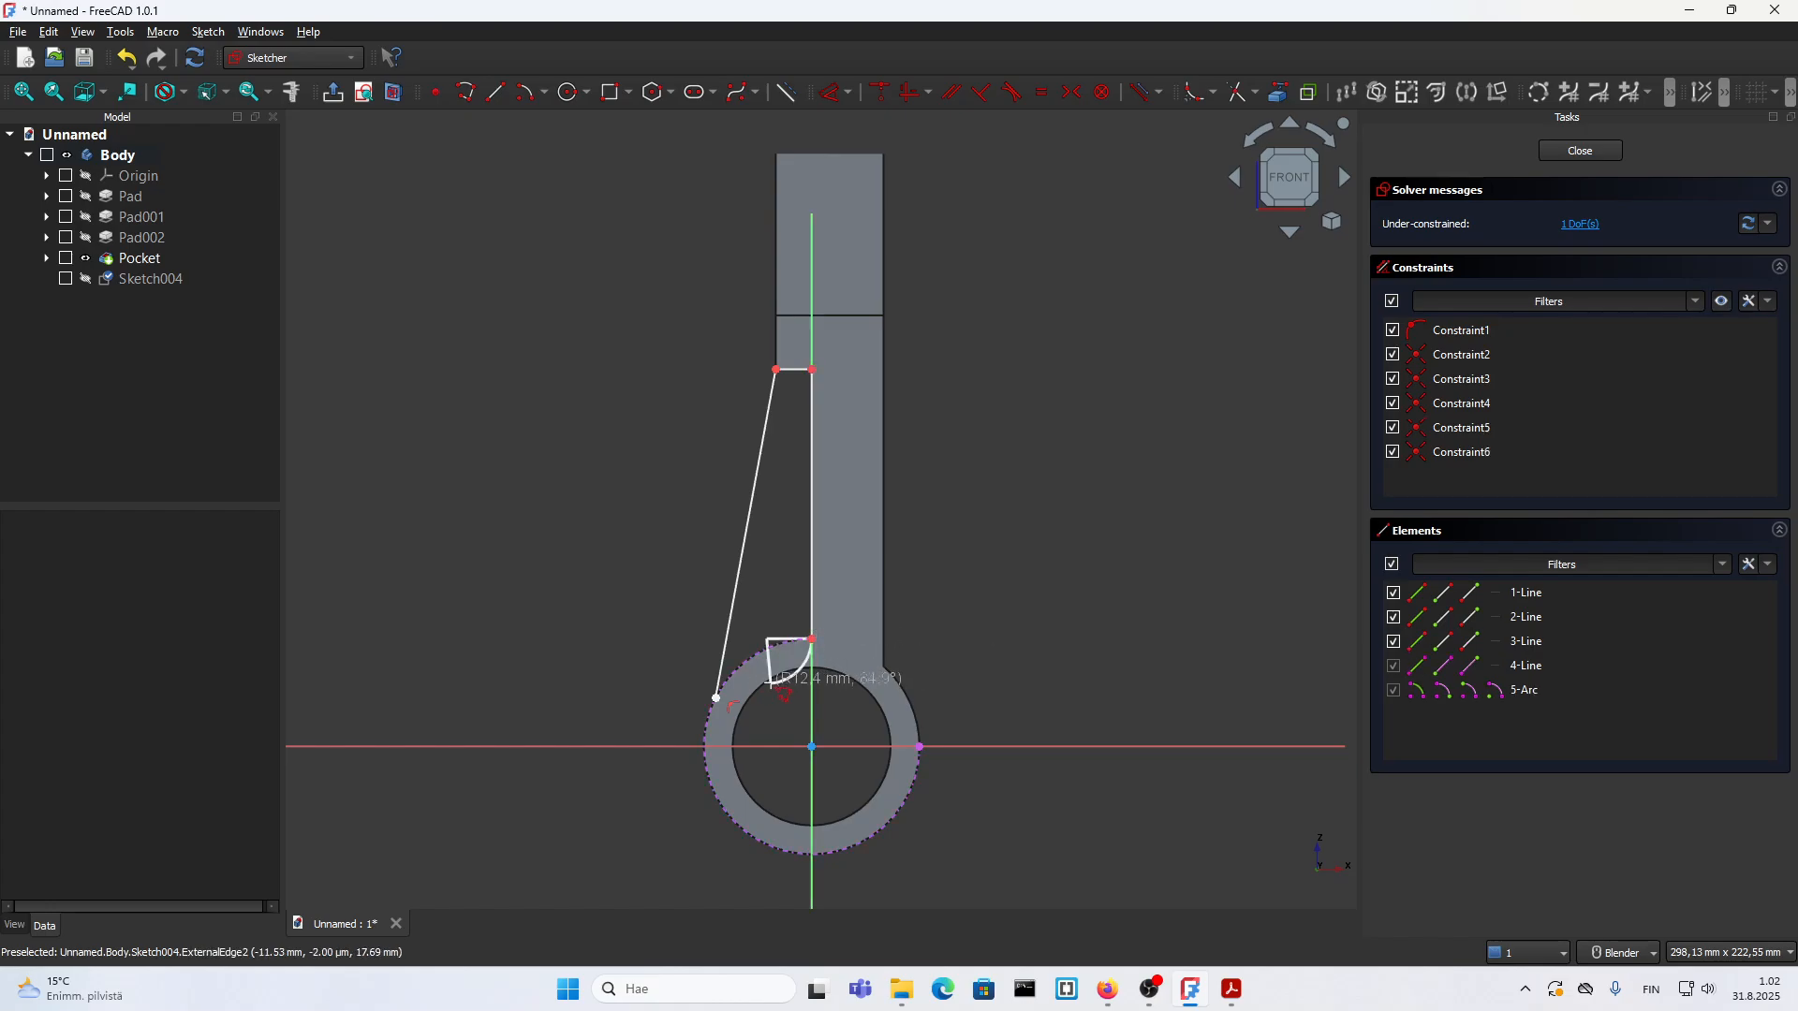
scroll(714, 692, up, 4)
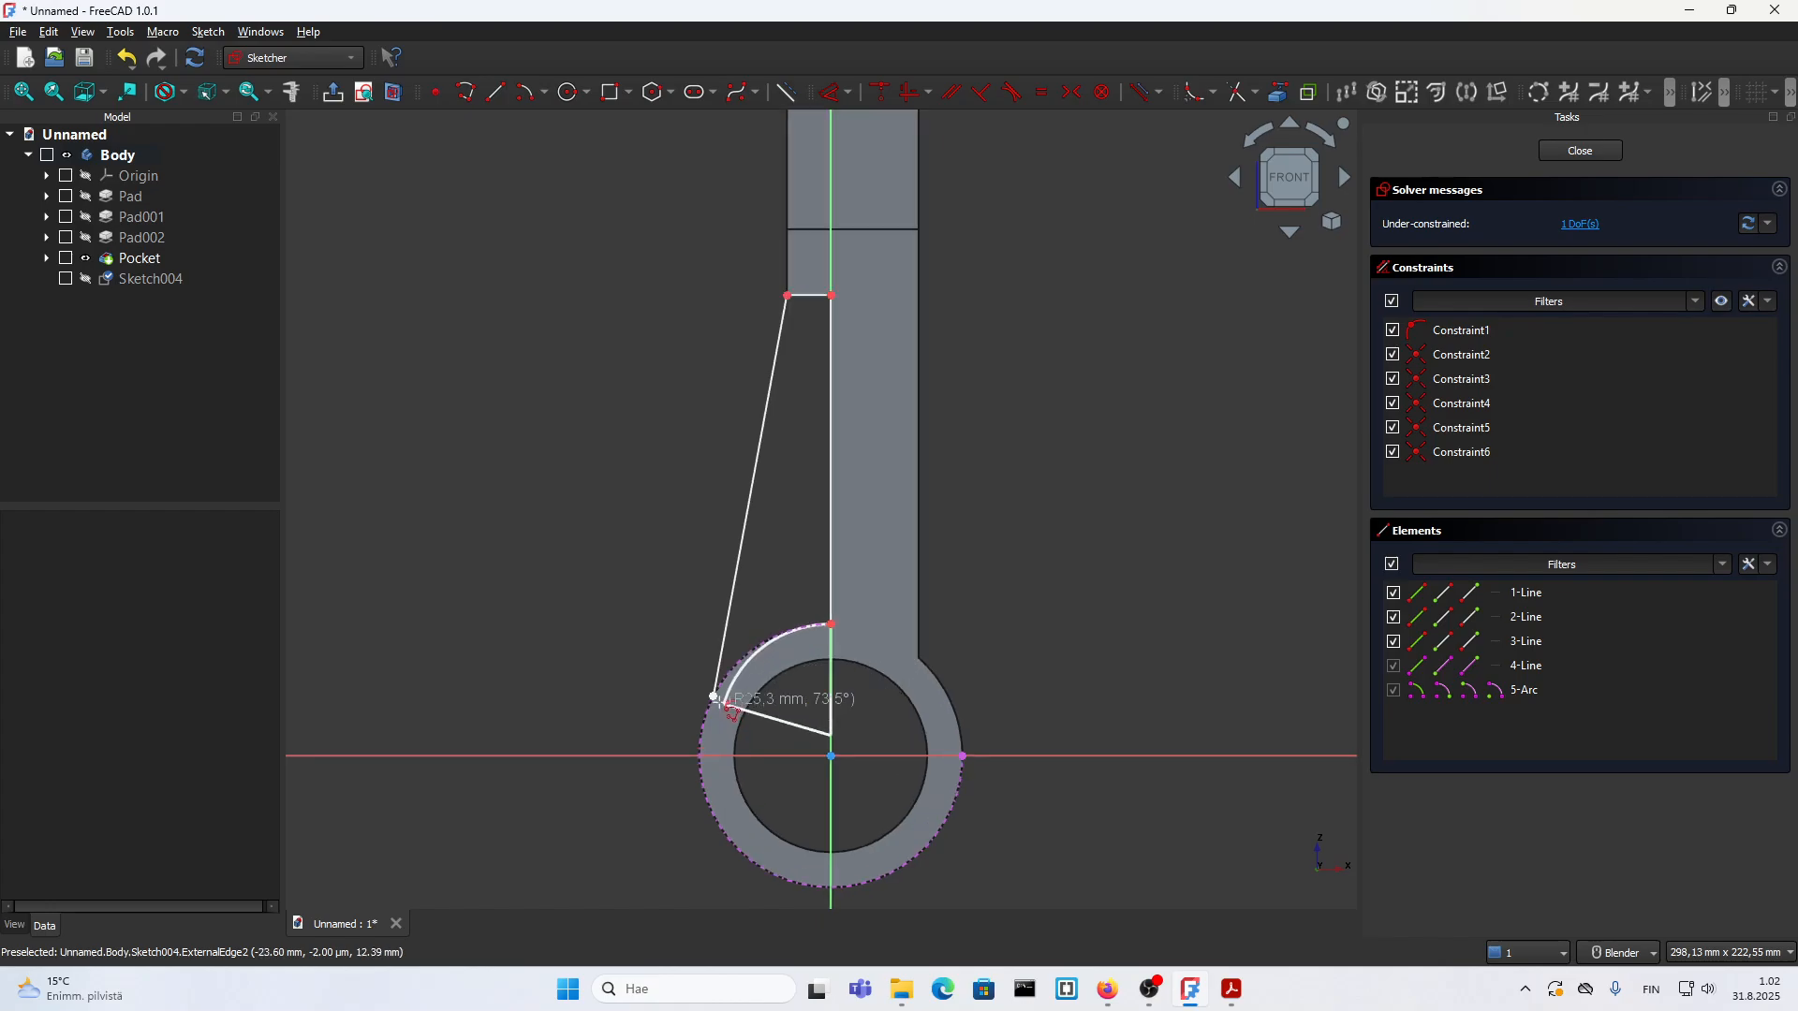
click(713, 691)
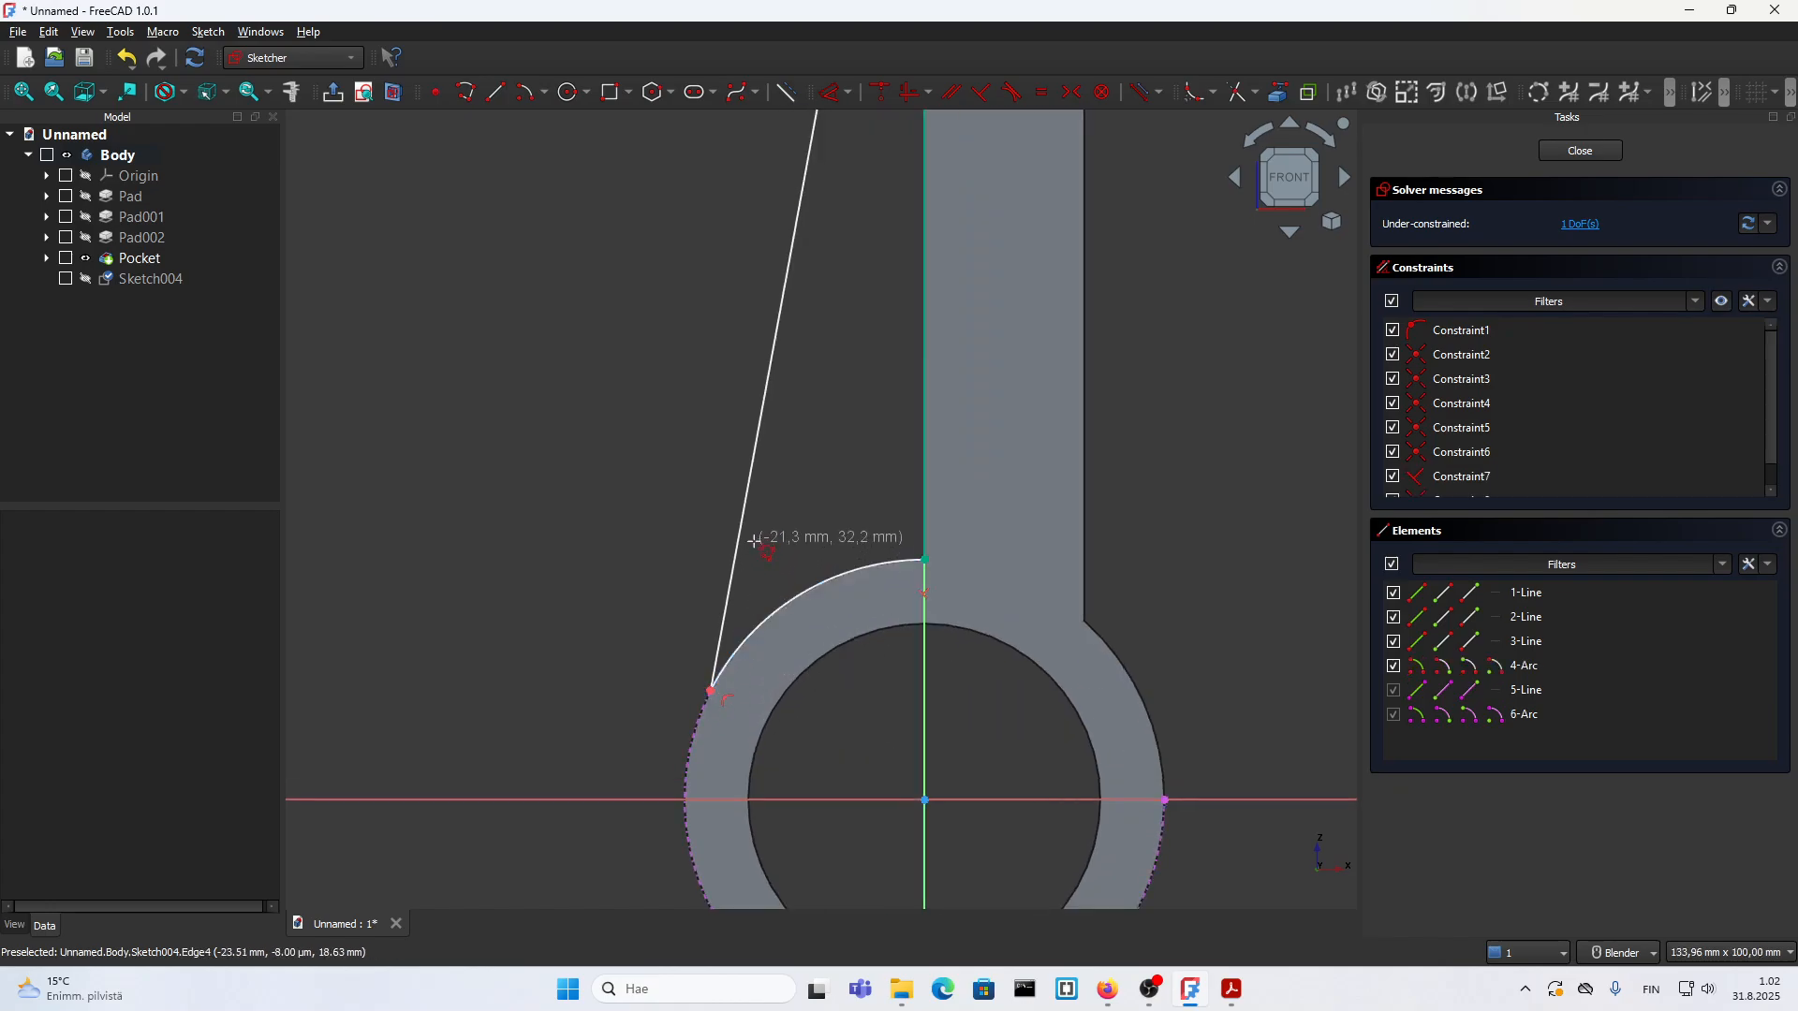
scroll(758, 553, down, 4)
key(Escape)
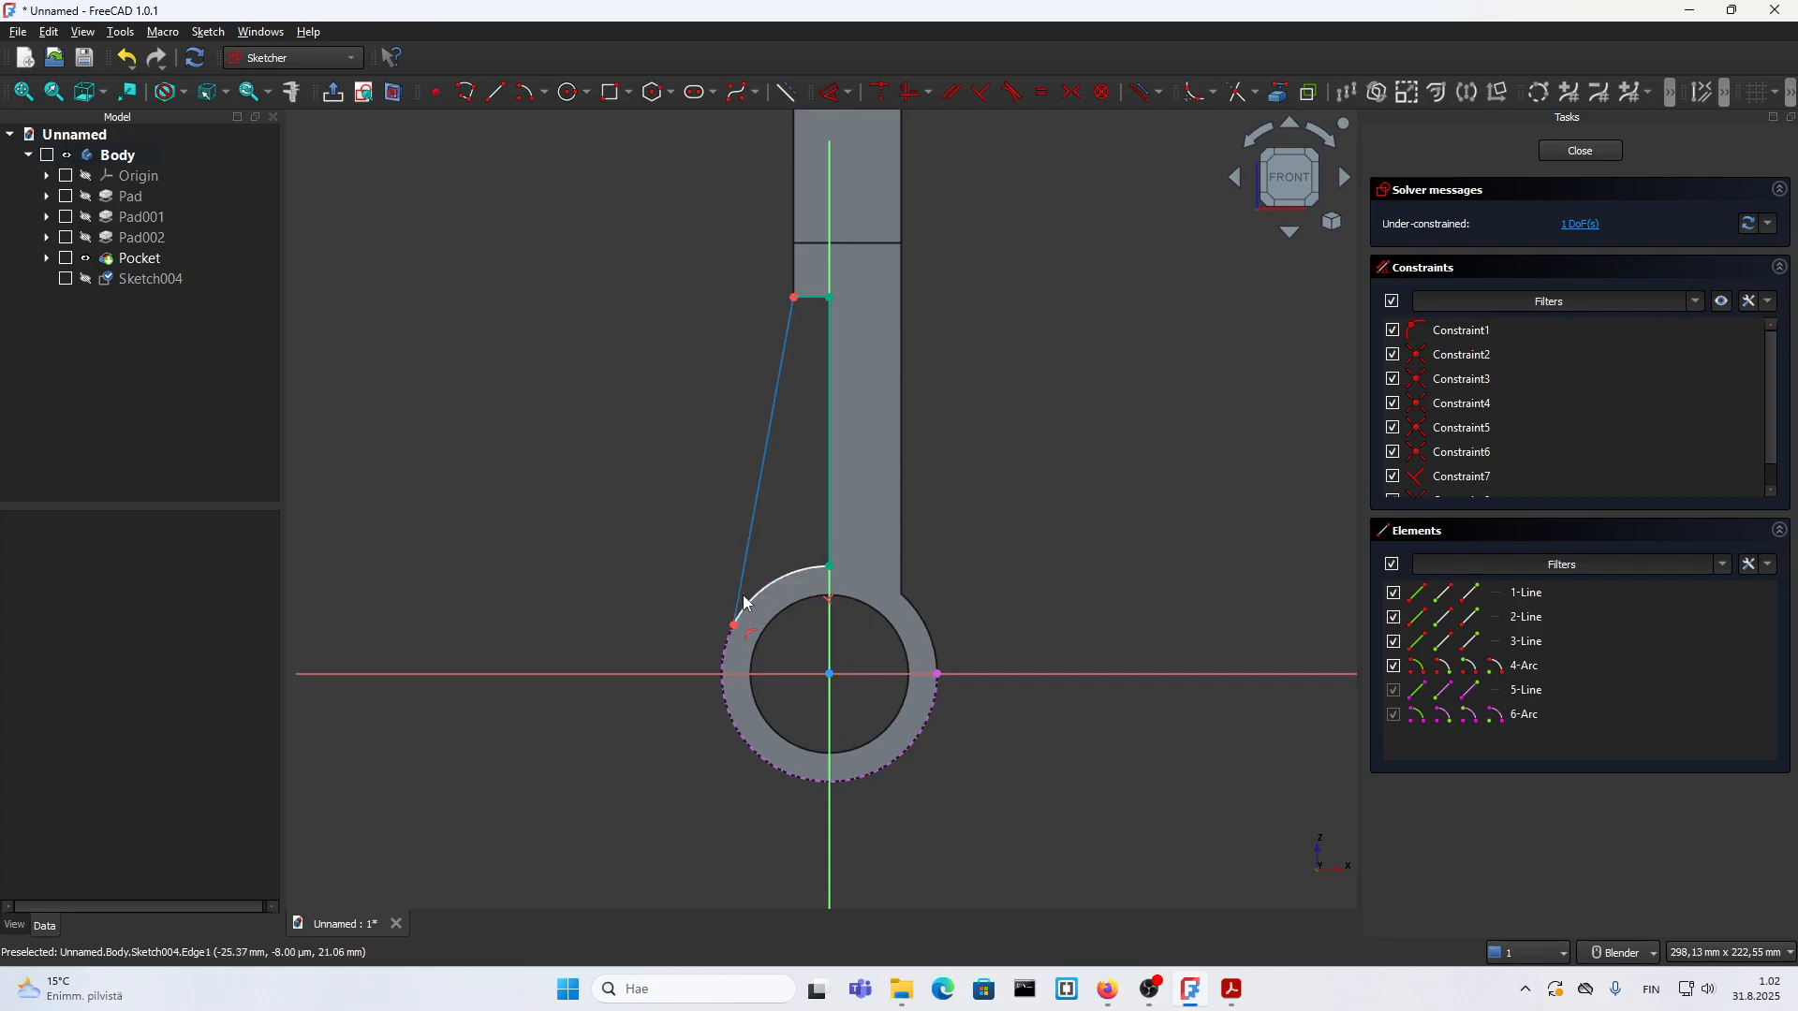
Step: Constrain the rib's slanted line tangent to the lower cylinder's projected outer arc and close the sketch
mouse_move(741, 581)
mouse_down()
mouse_move(767, 550)
mouse_move(761, 602)
mouse_up()
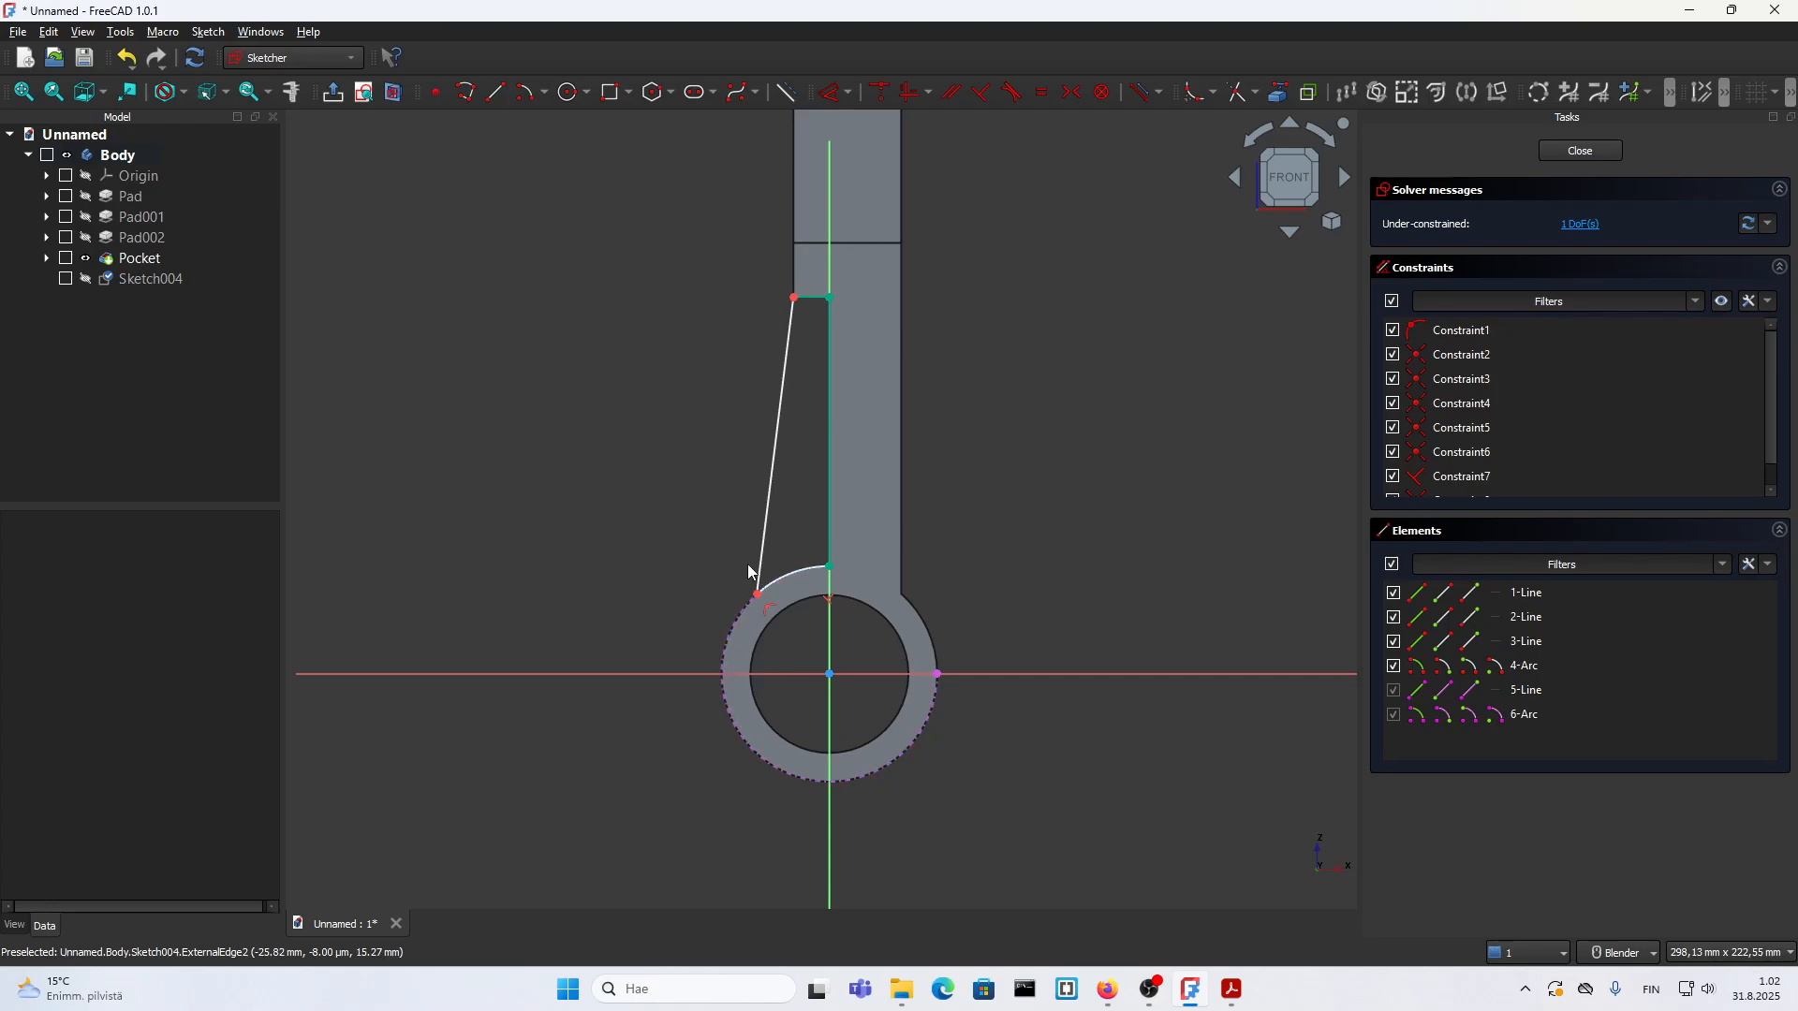
click(757, 596)
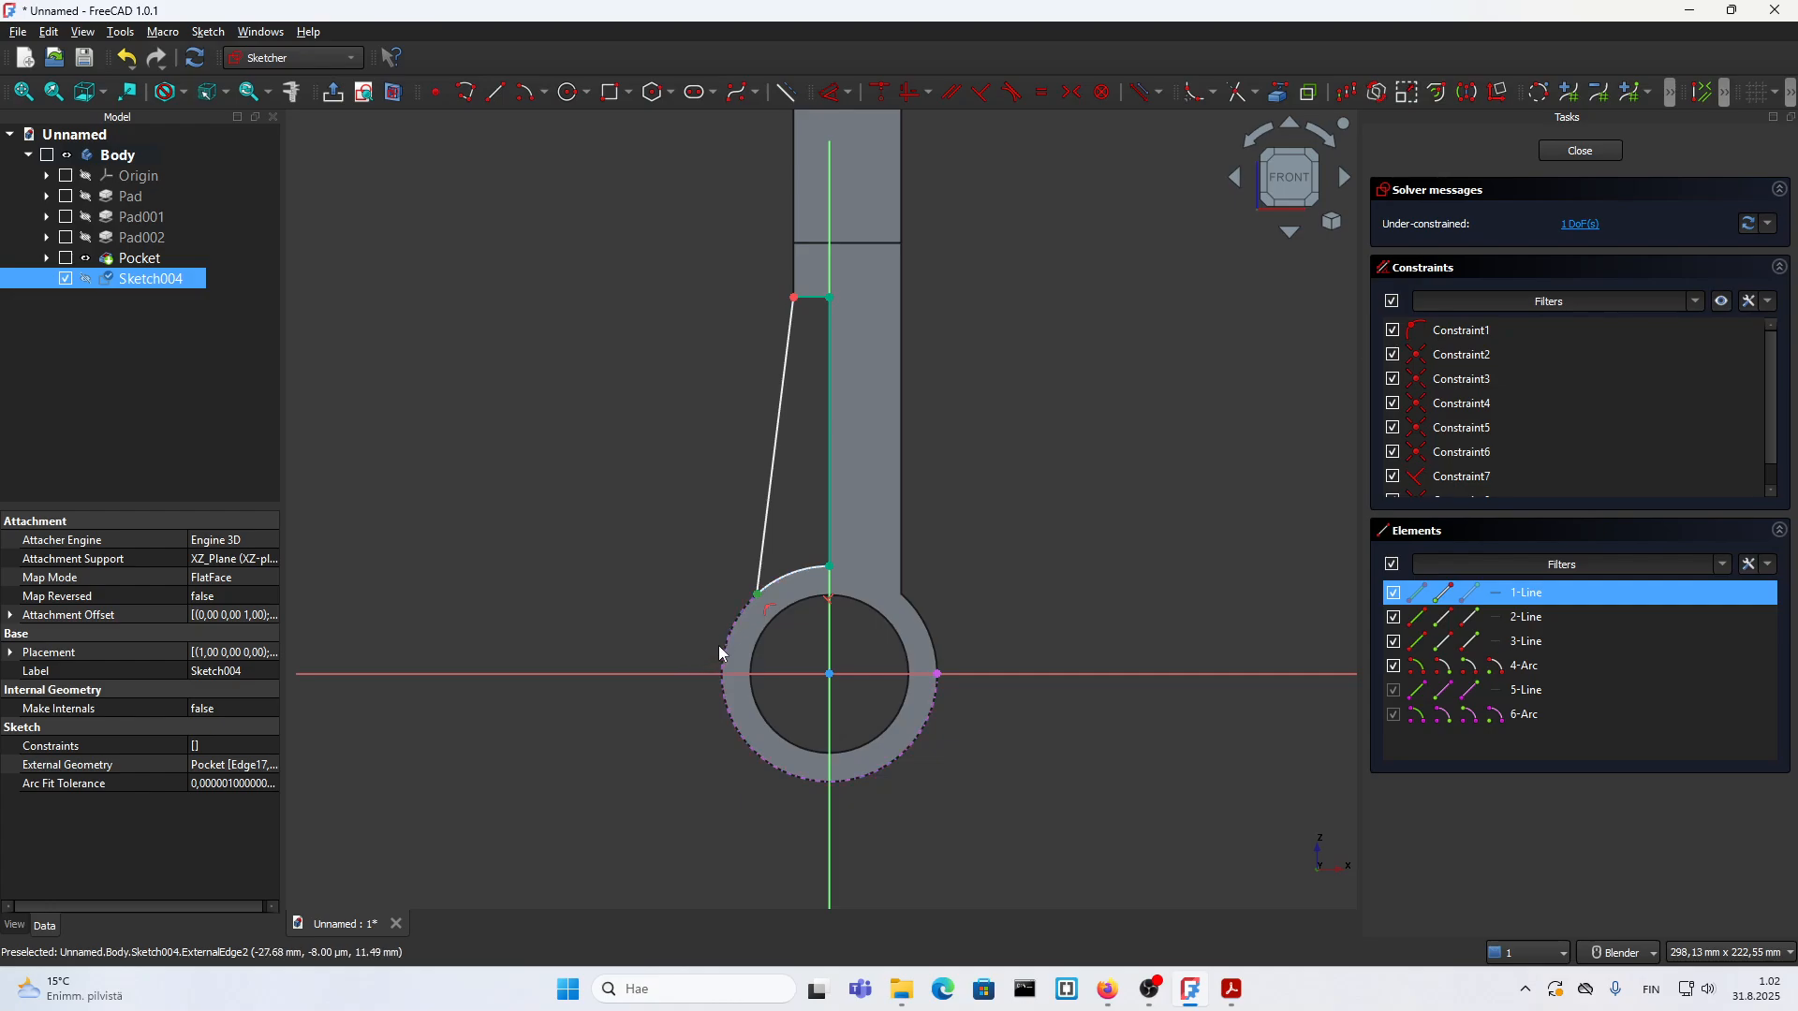
click(723, 649)
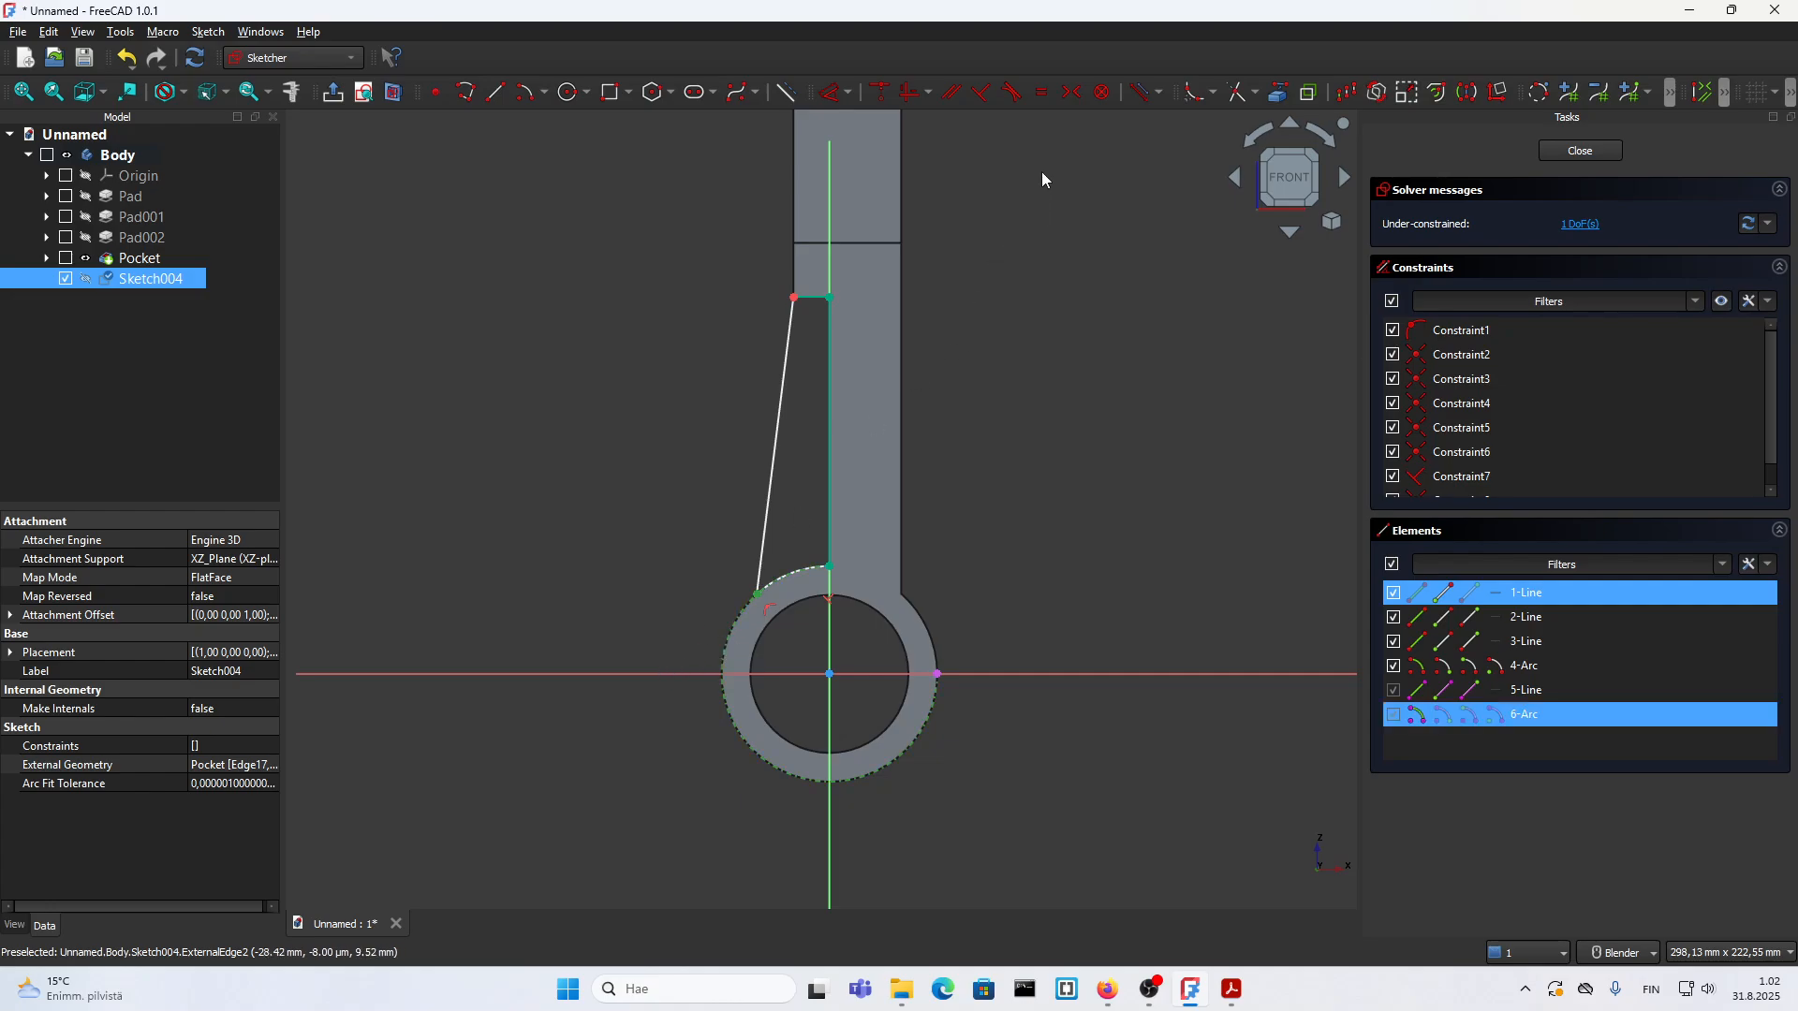
click(1012, 94)
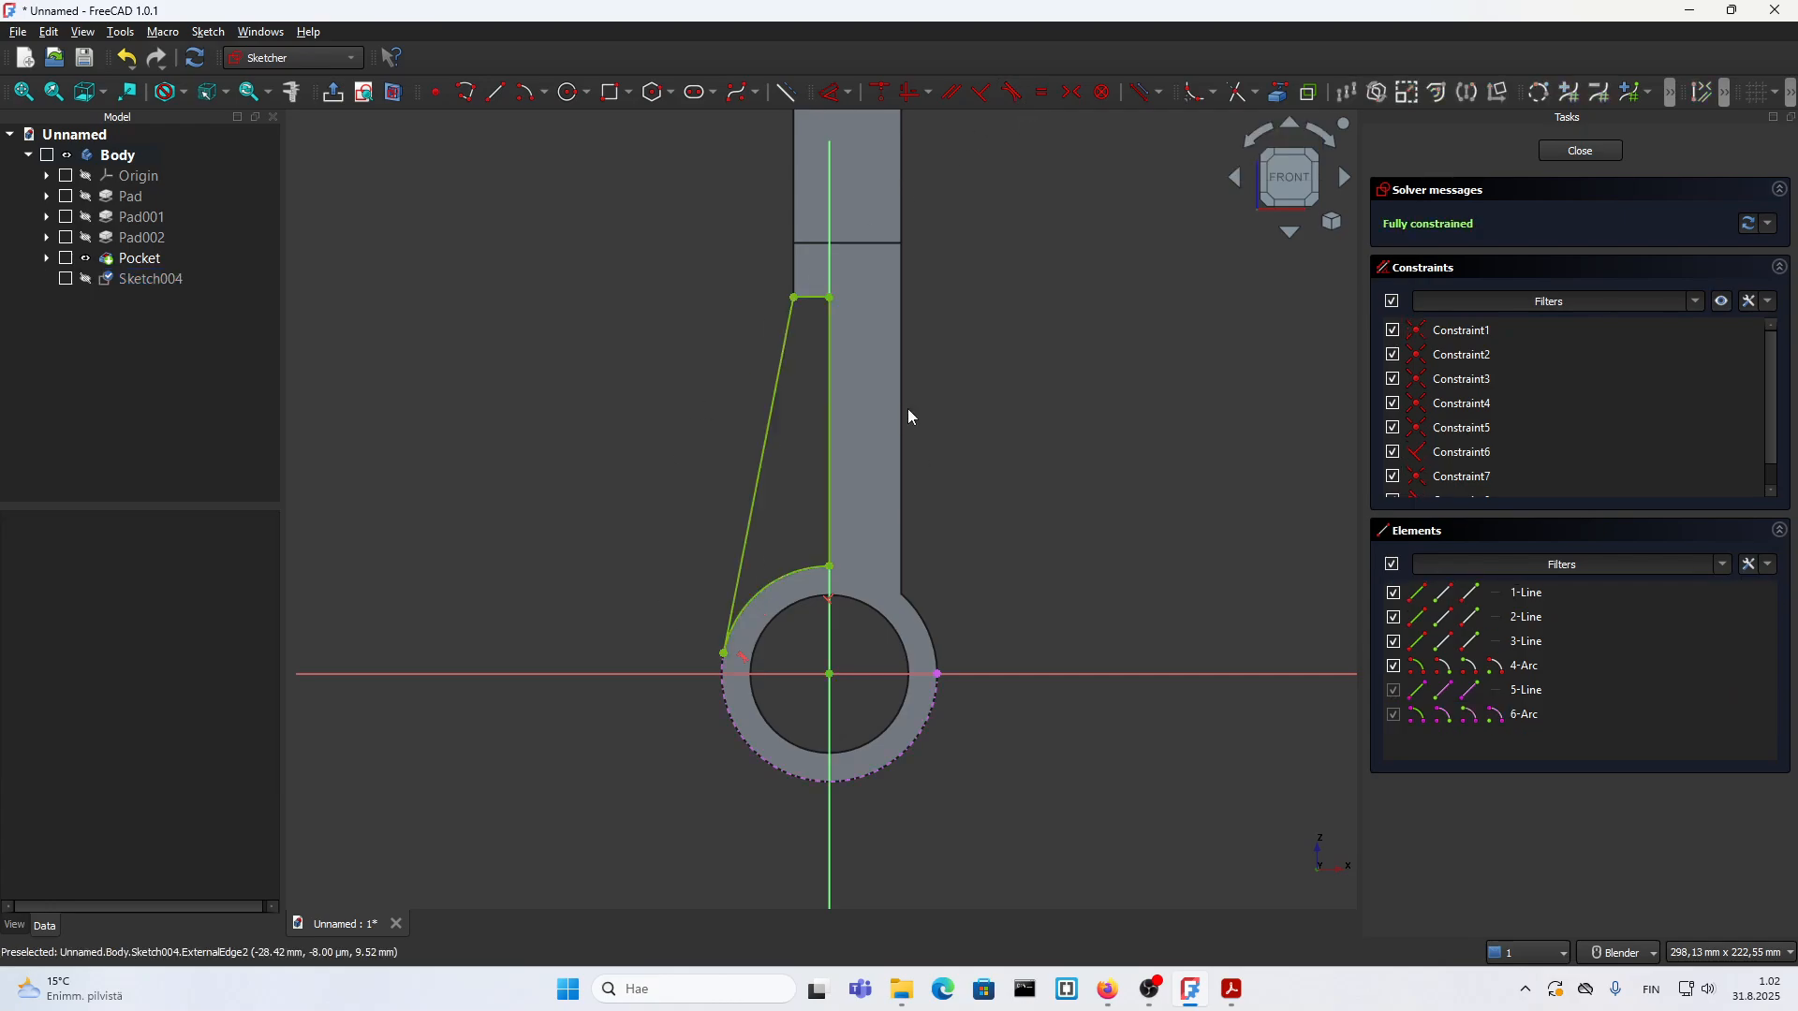
click(1580, 151)
Step: Pad the rib profile 12 mm symmetrically about the sketch plane
scroll(736, 463, up, 3)
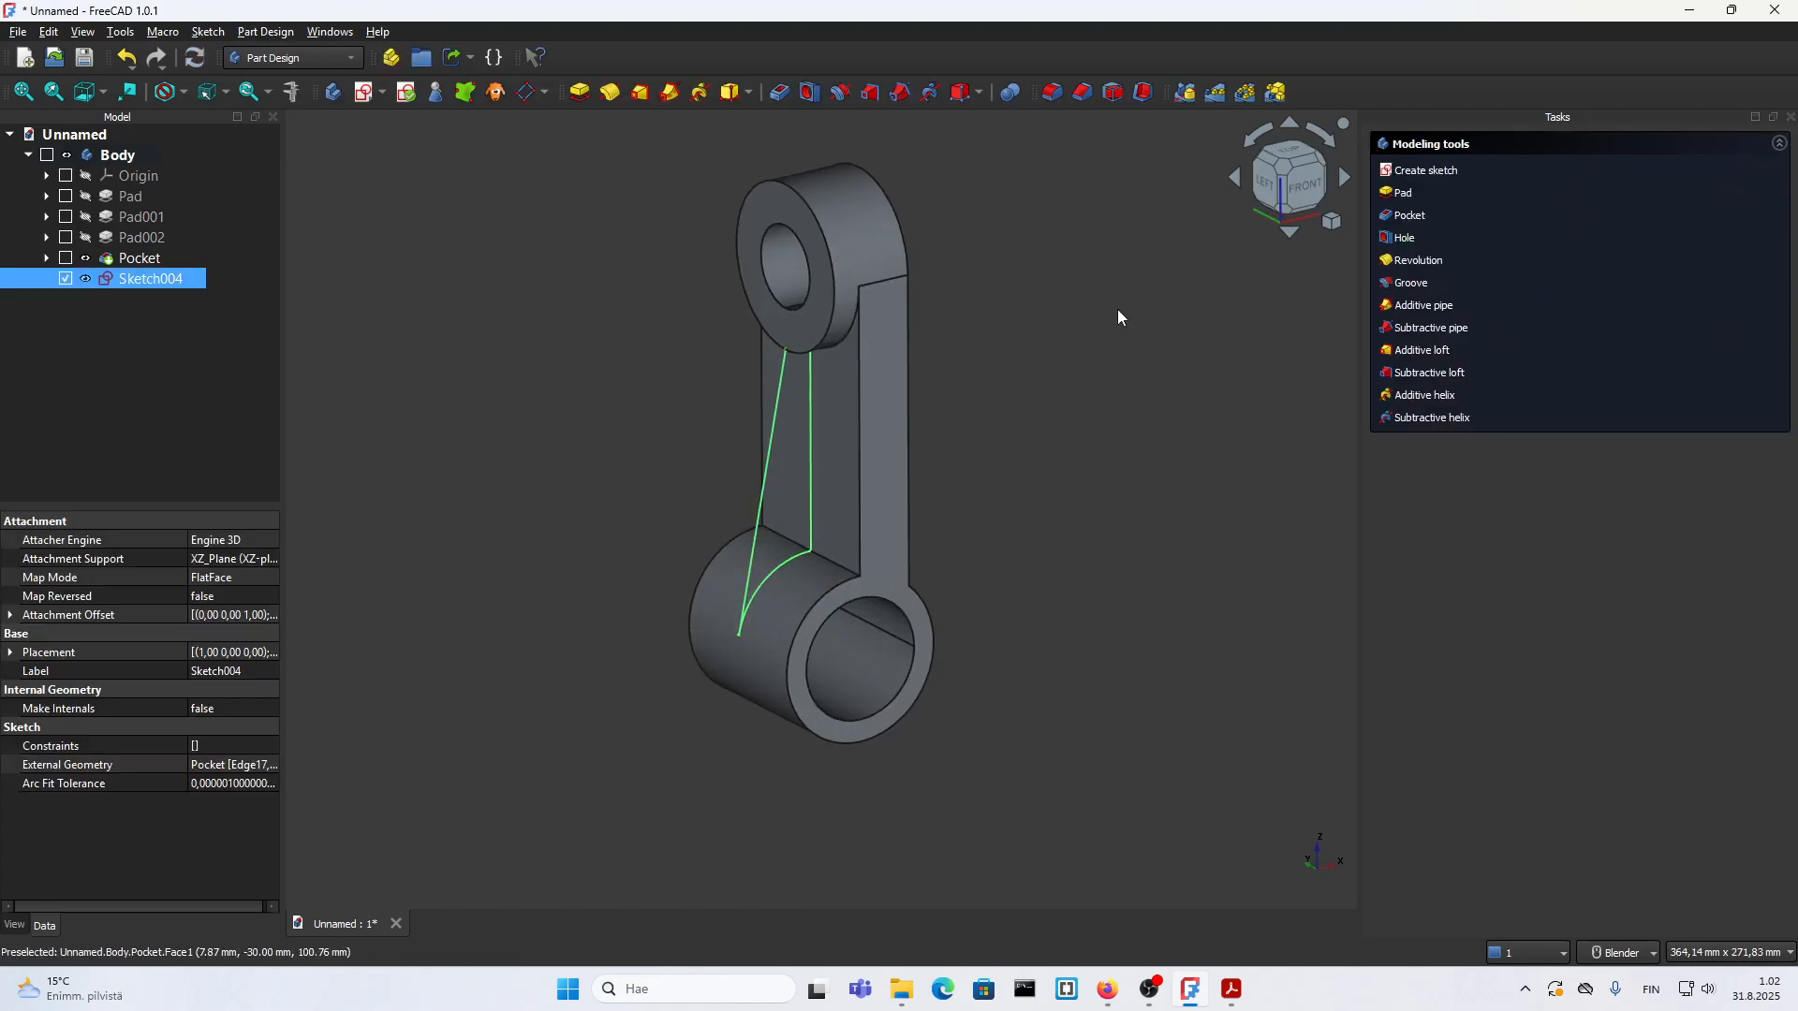
click(1404, 194)
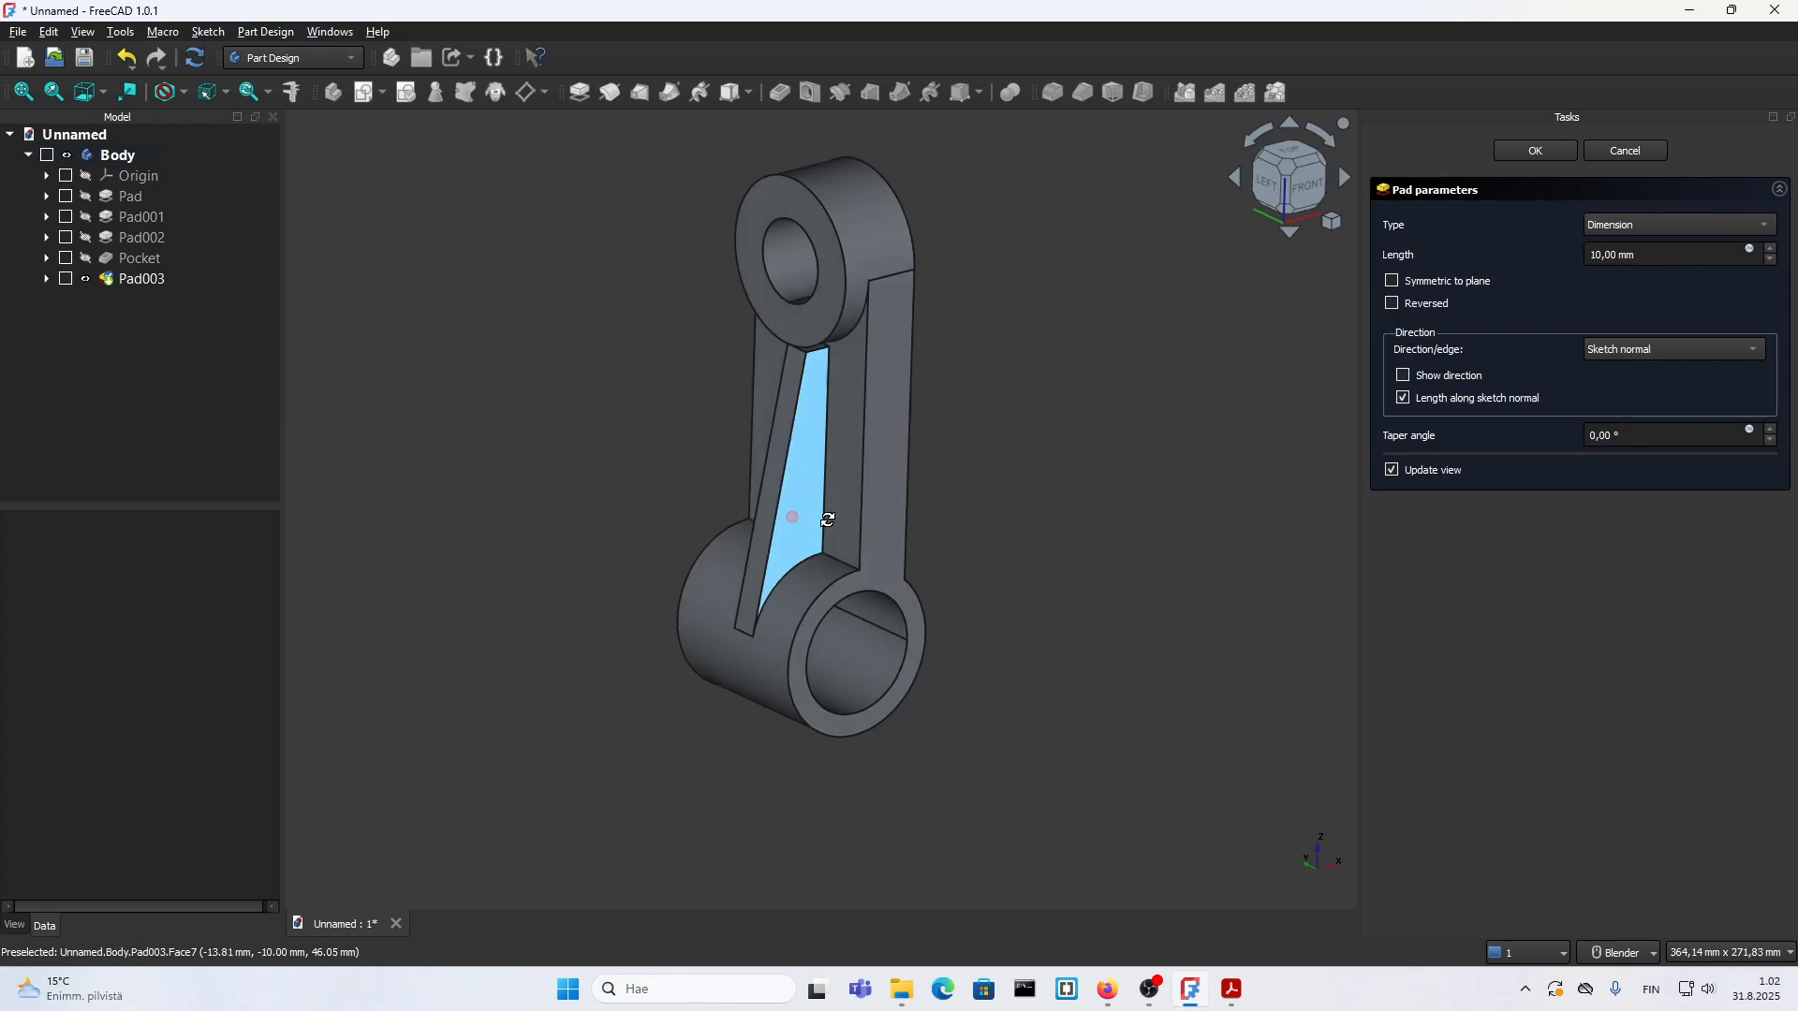
middle_drag(802, 514, 842, 505)
scroll(1643, 254, up, 3)
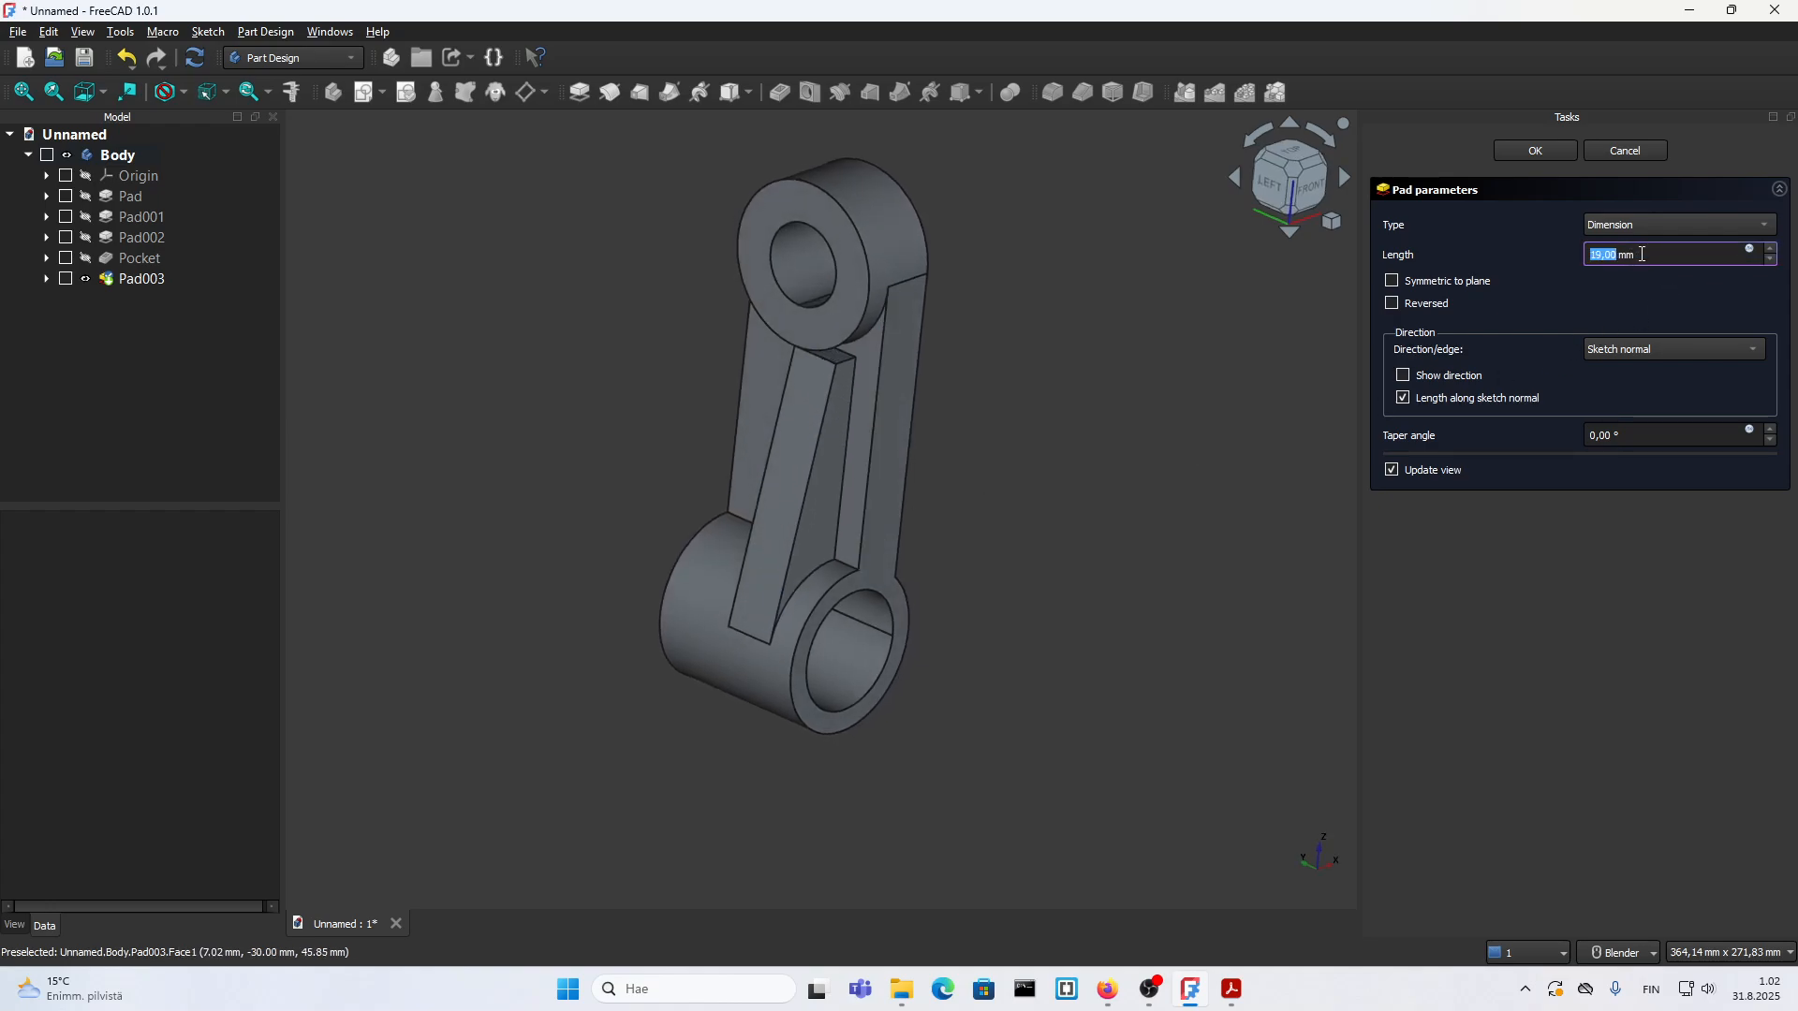
scroll(1626, 258, up, 8)
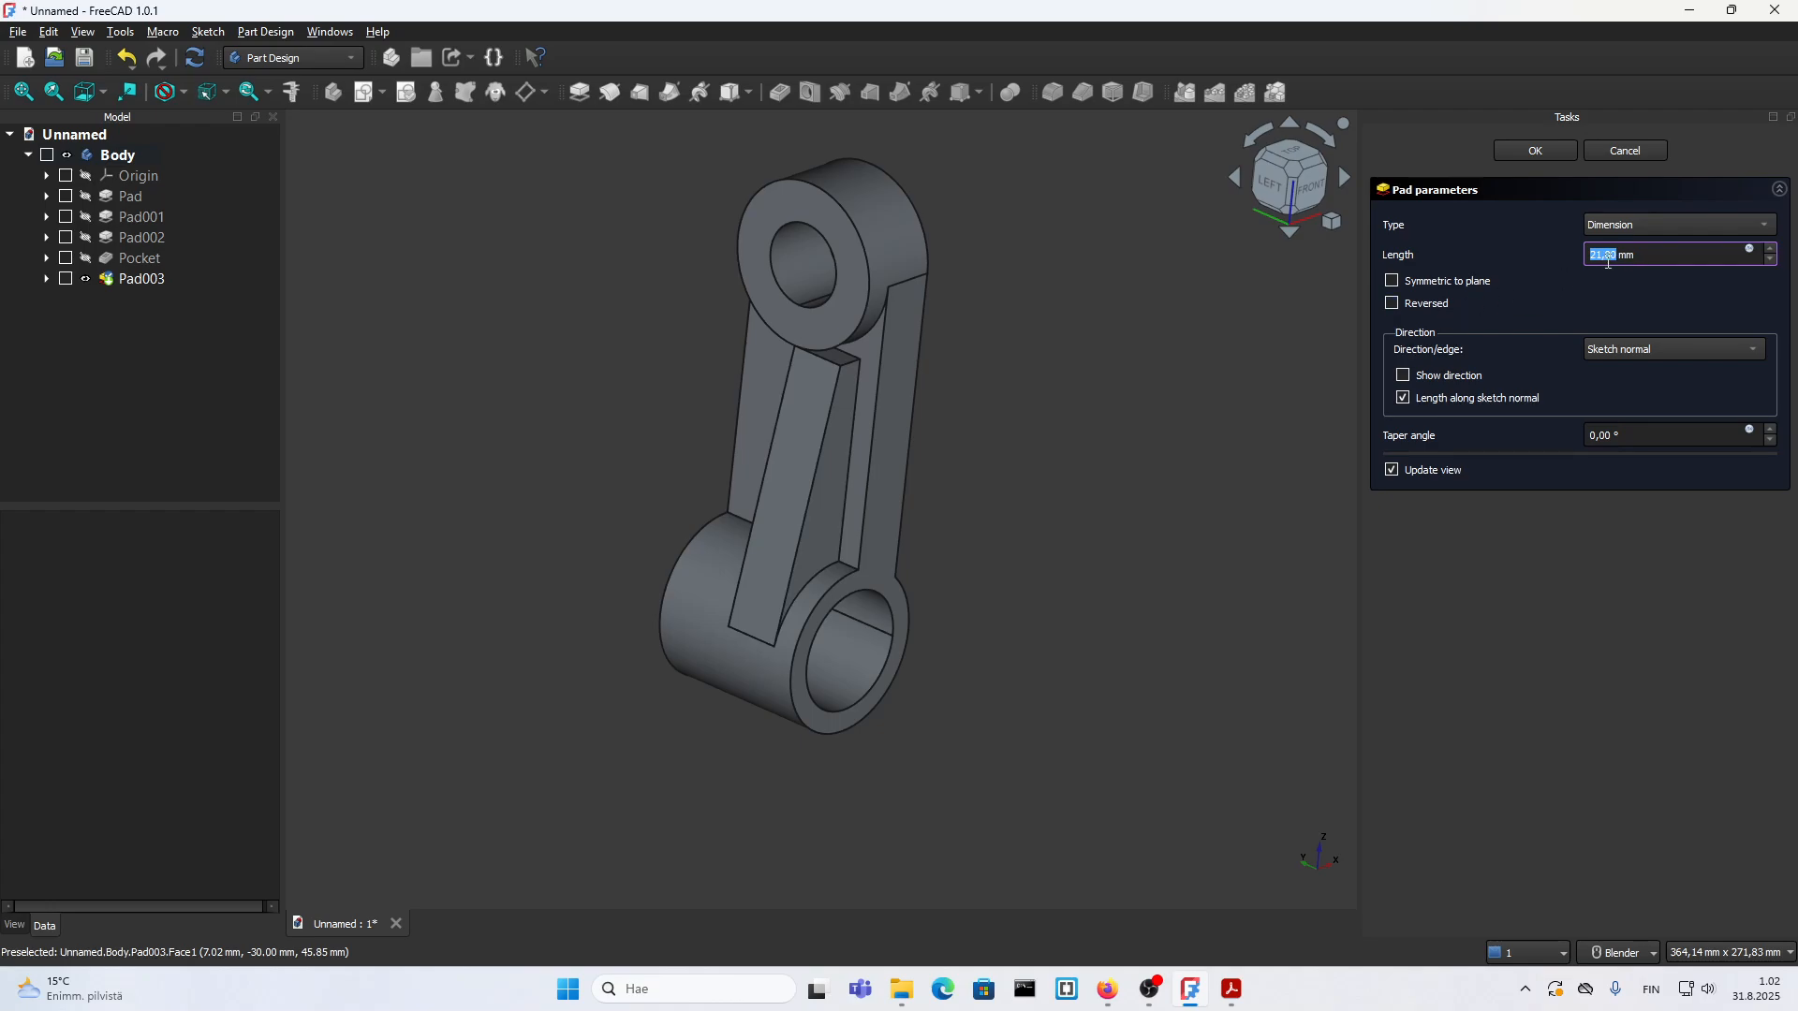
text(12)
click(1451, 277)
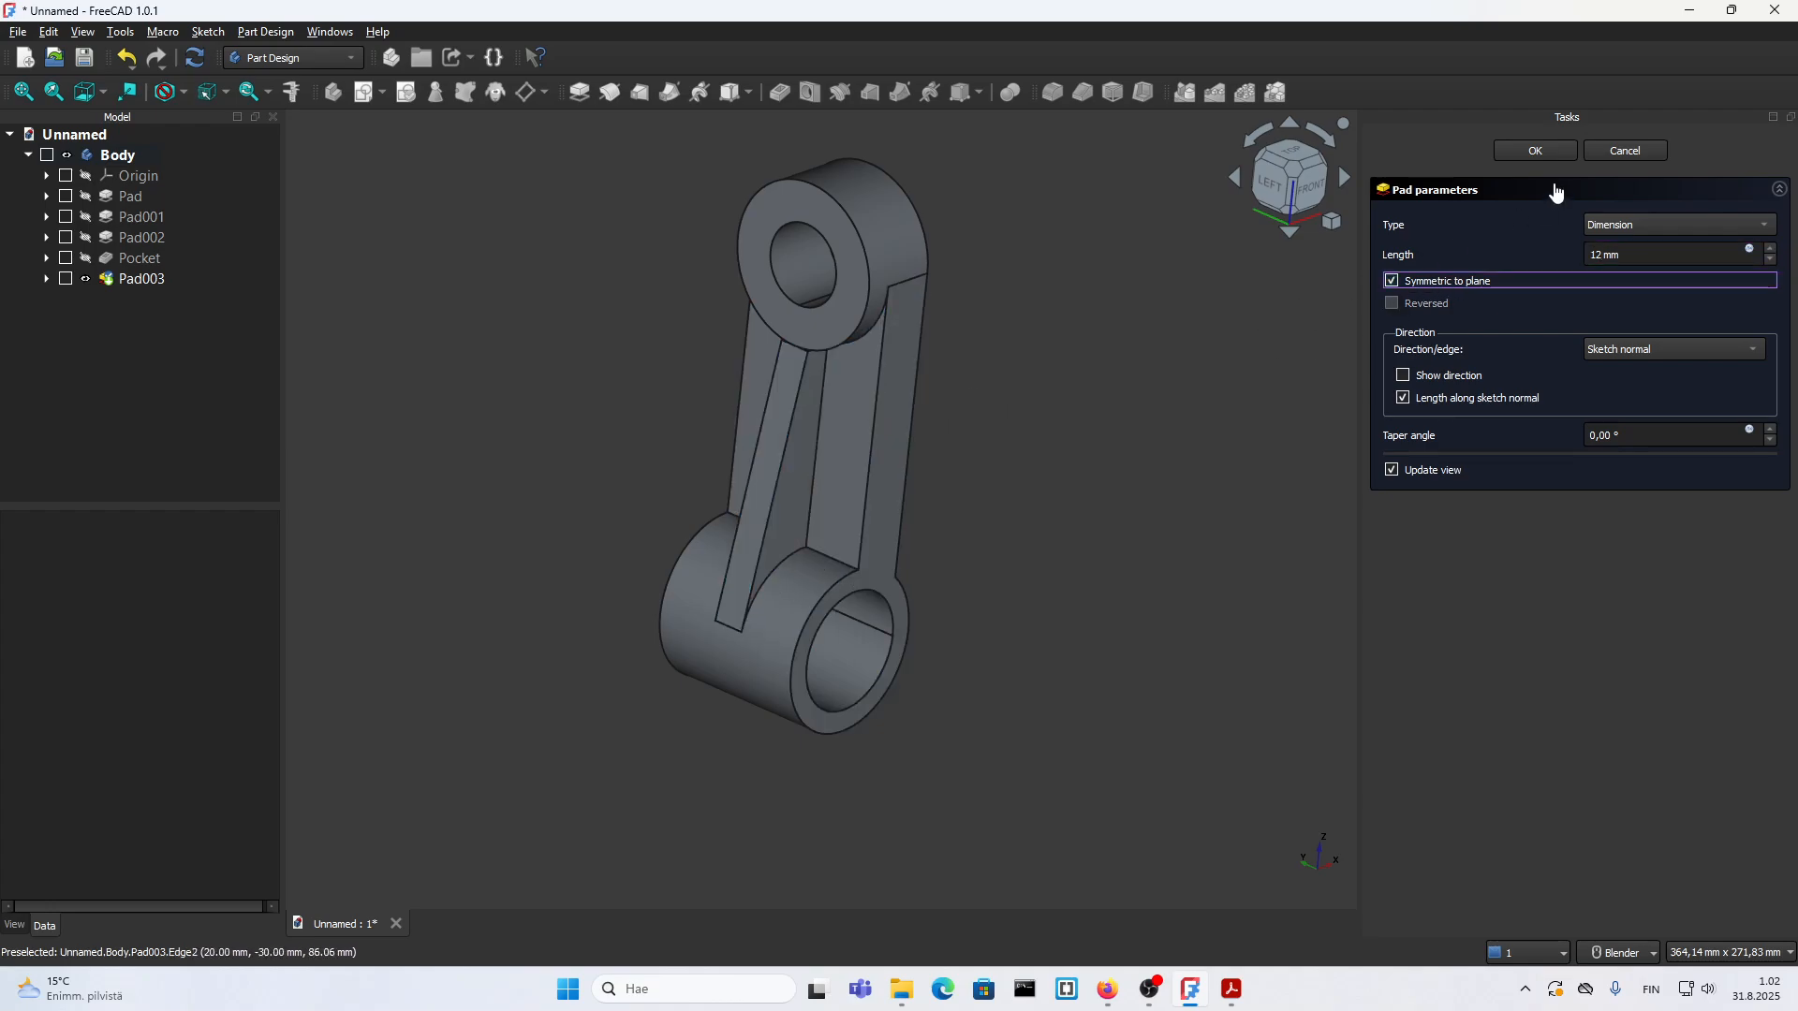
click(1553, 155)
Step: Examine the padded rib and consult the 18.pdf drawing for the side lug's position and dimensions, returning to the FreeCAD model
scroll(894, 483, down, 2)
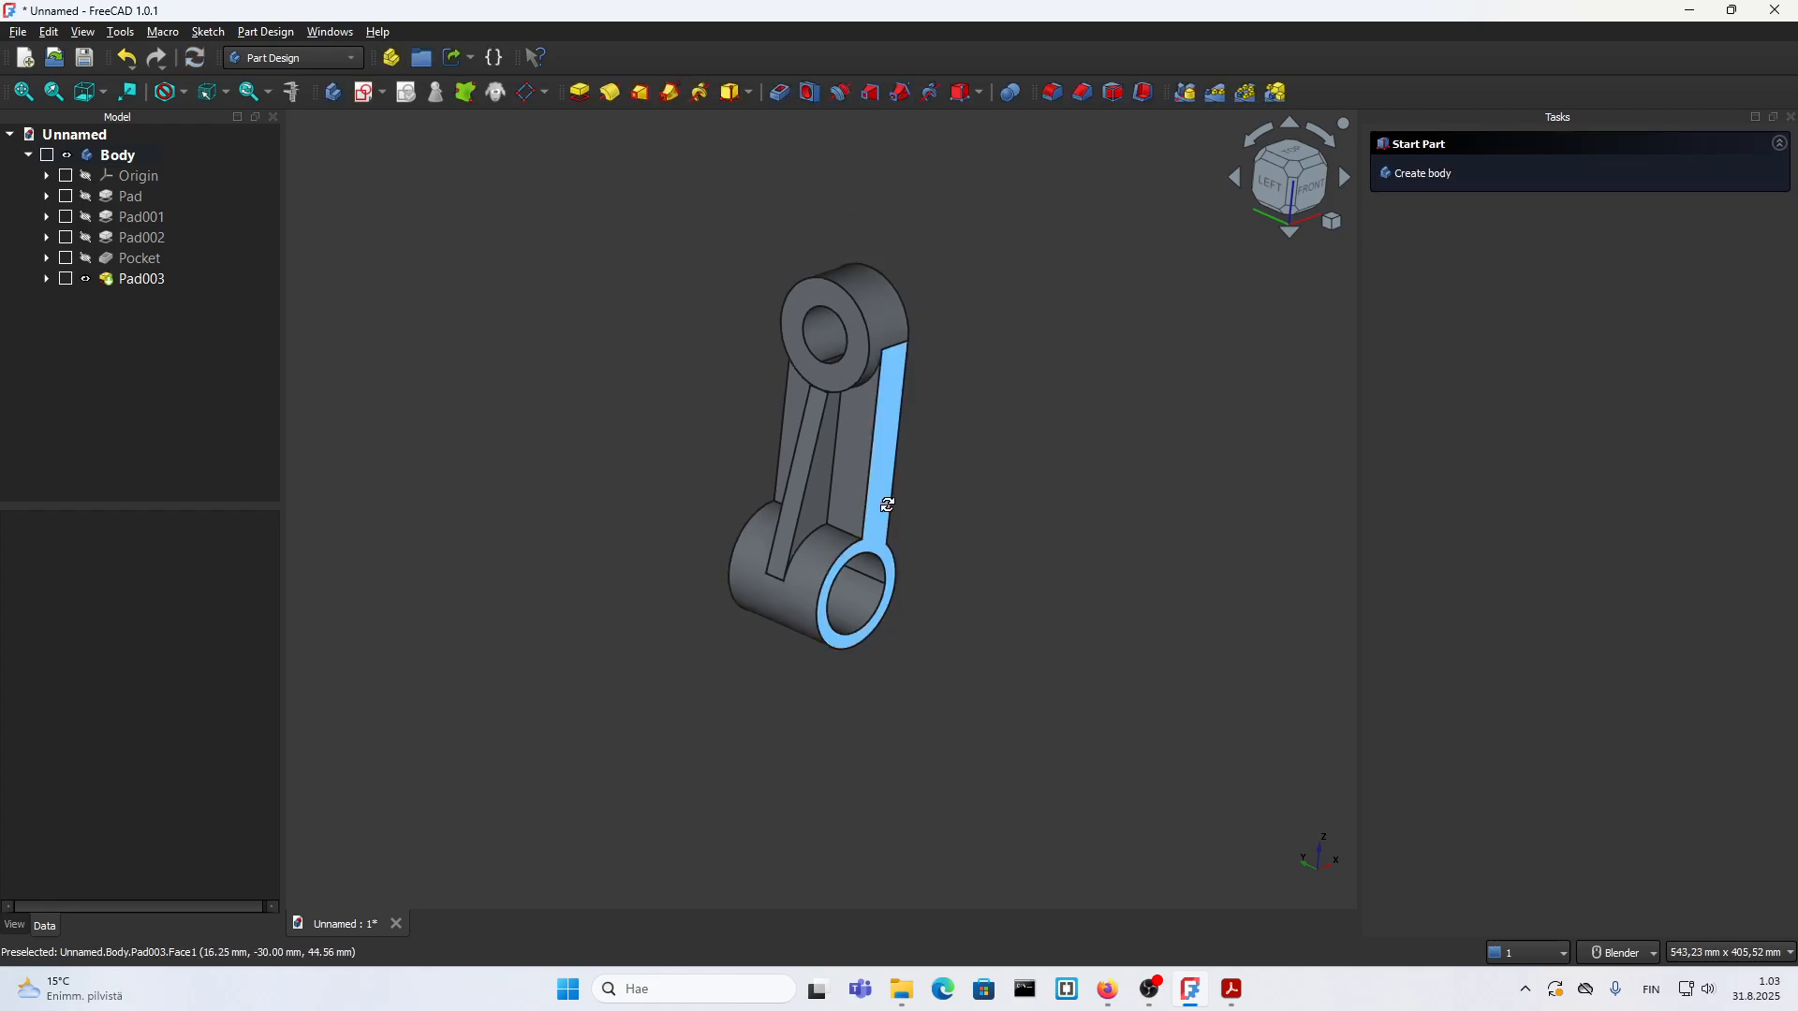
middle_drag(886, 506, 945, 496)
middle_drag(939, 372, 899, 374)
click(1232, 998)
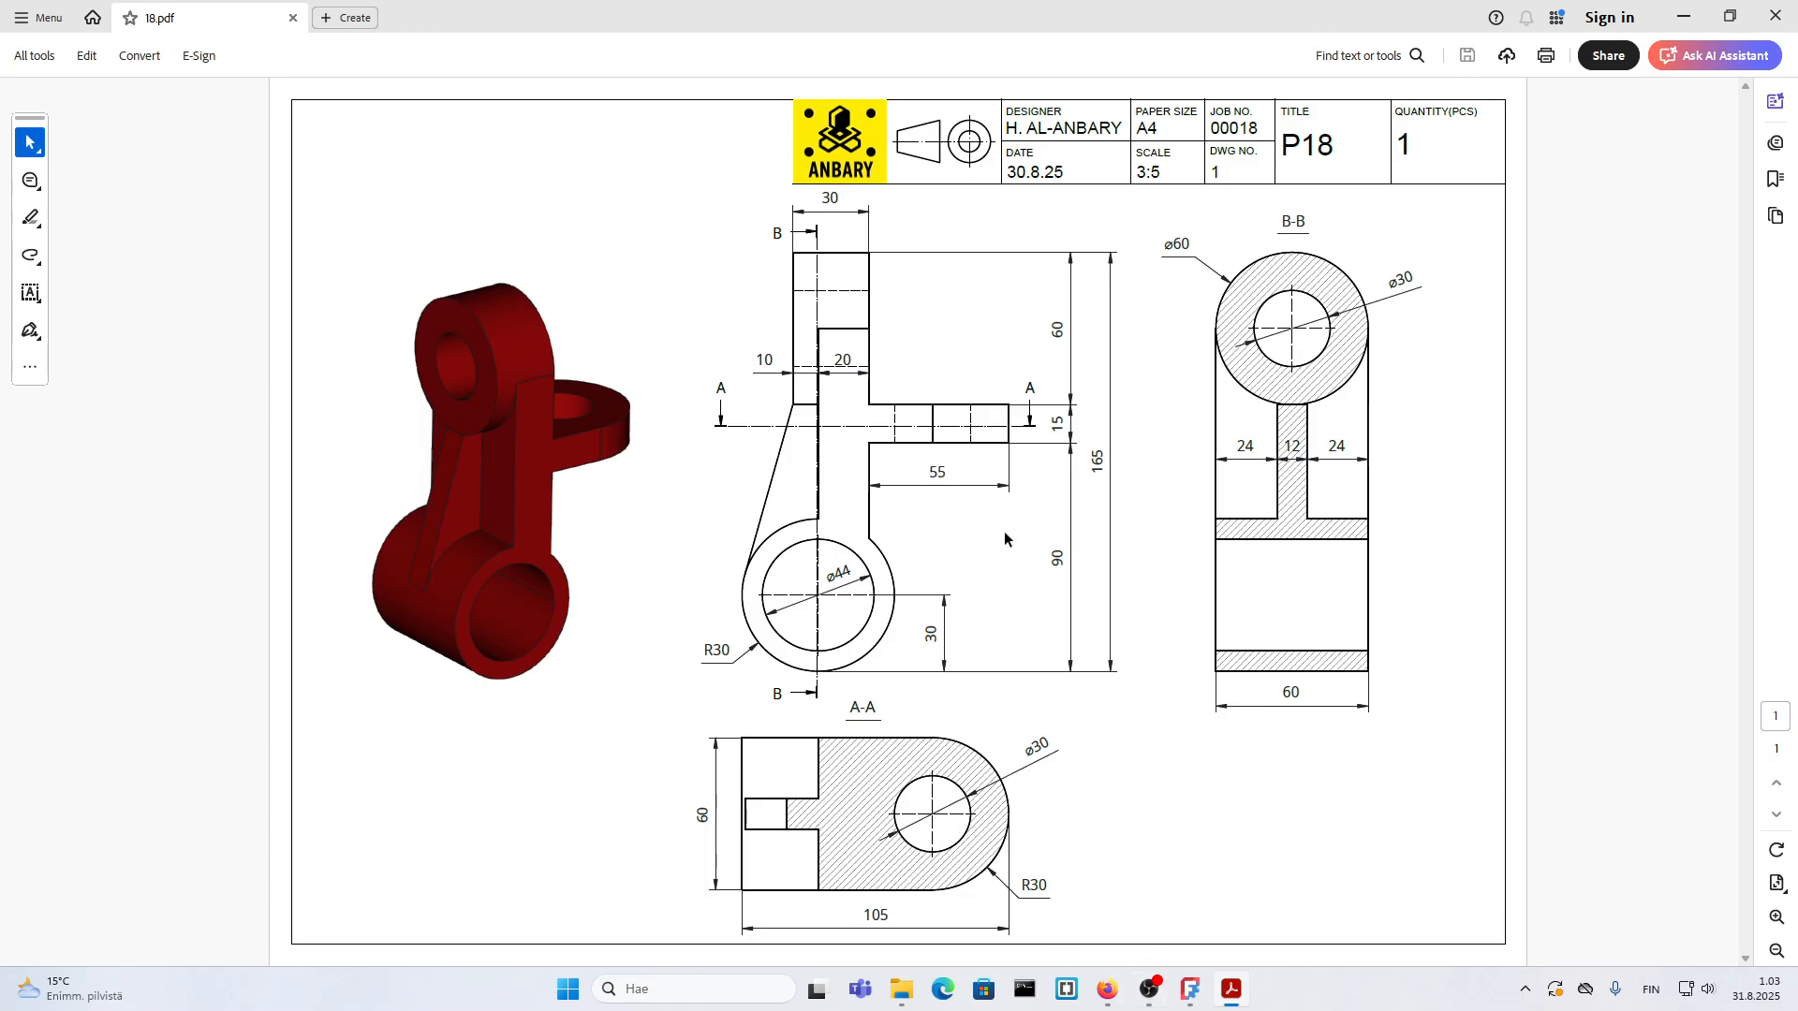
click(1229, 998)
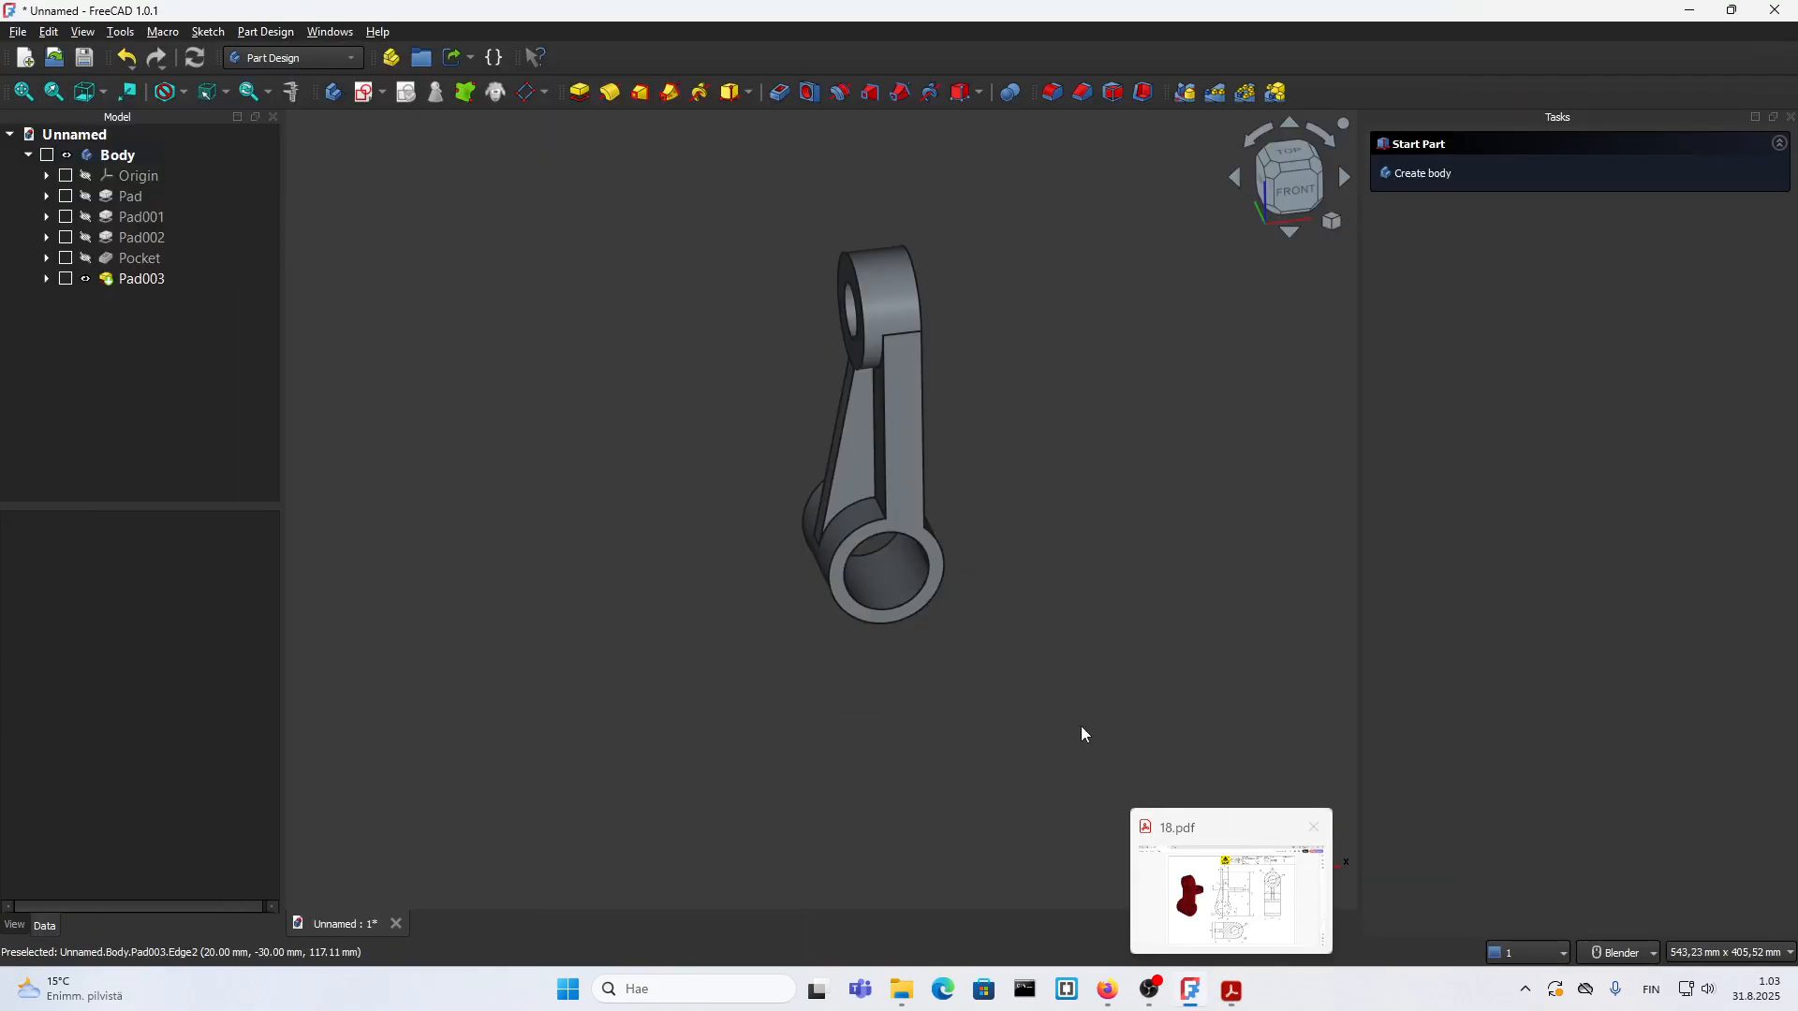
middle_drag(938, 537, 921, 566)
scroll(955, 567, down, 2)
mouse_move(920, 440)
shift+middle_down()
mouse_move(943, 446)
mouse_move(906, 512)
mouse_move(848, 522)
shift+middle_up()
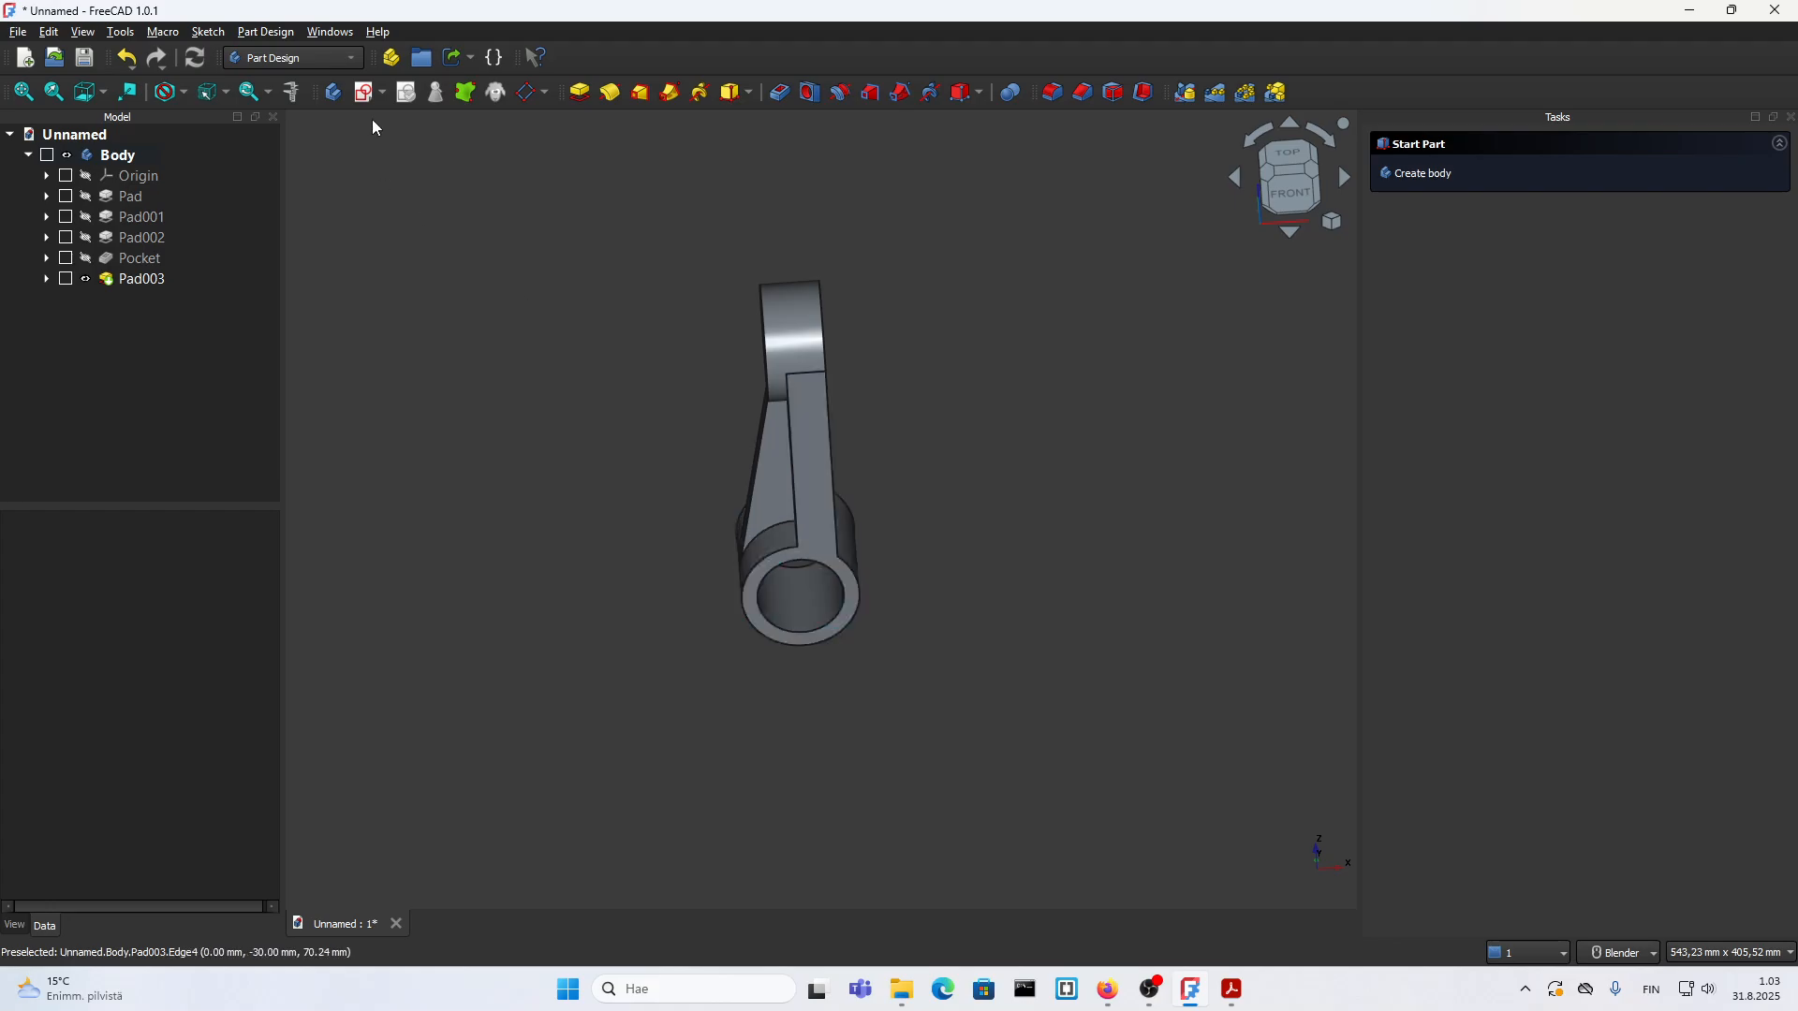
Step: Create a new sketch on the XY base plane through the lower cylinder's axis
click(365, 92)
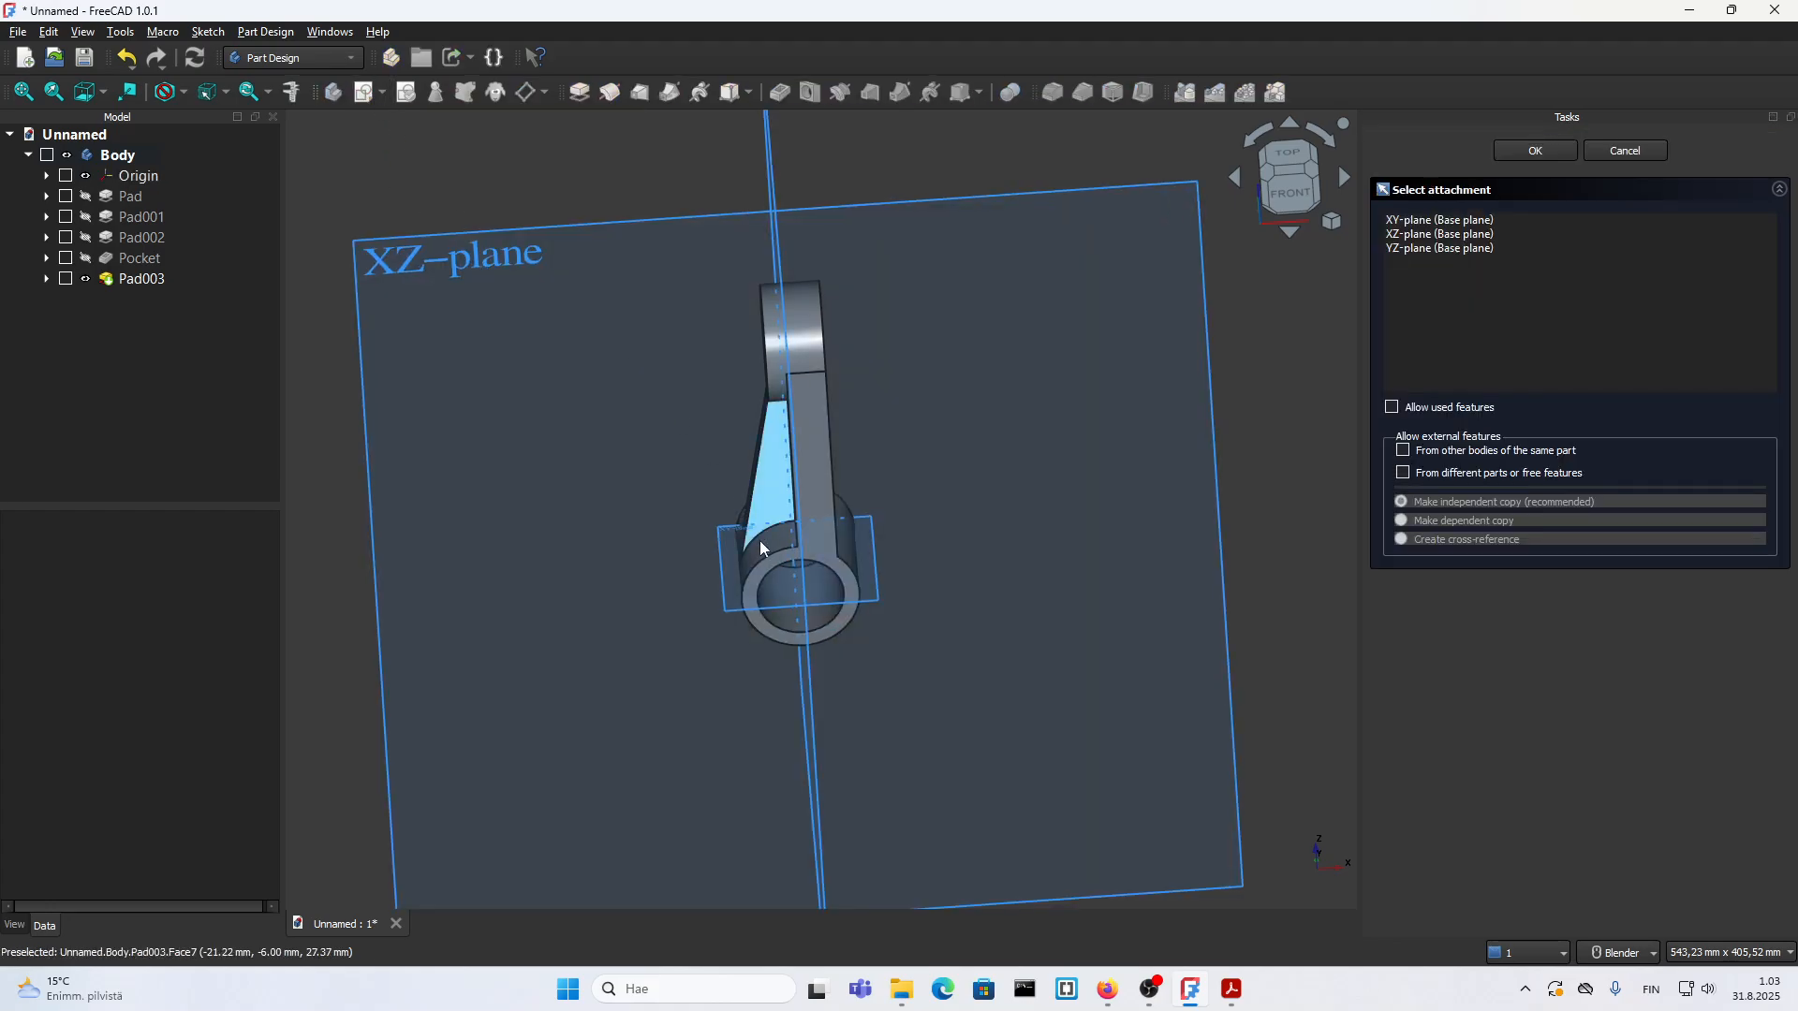
scroll(915, 622, up, 2)
mouse_move(915, 622)
middle_down()
mouse_move(922, 645)
mouse_move(883, 658)
middle_up()
scroll(885, 613, up, 2)
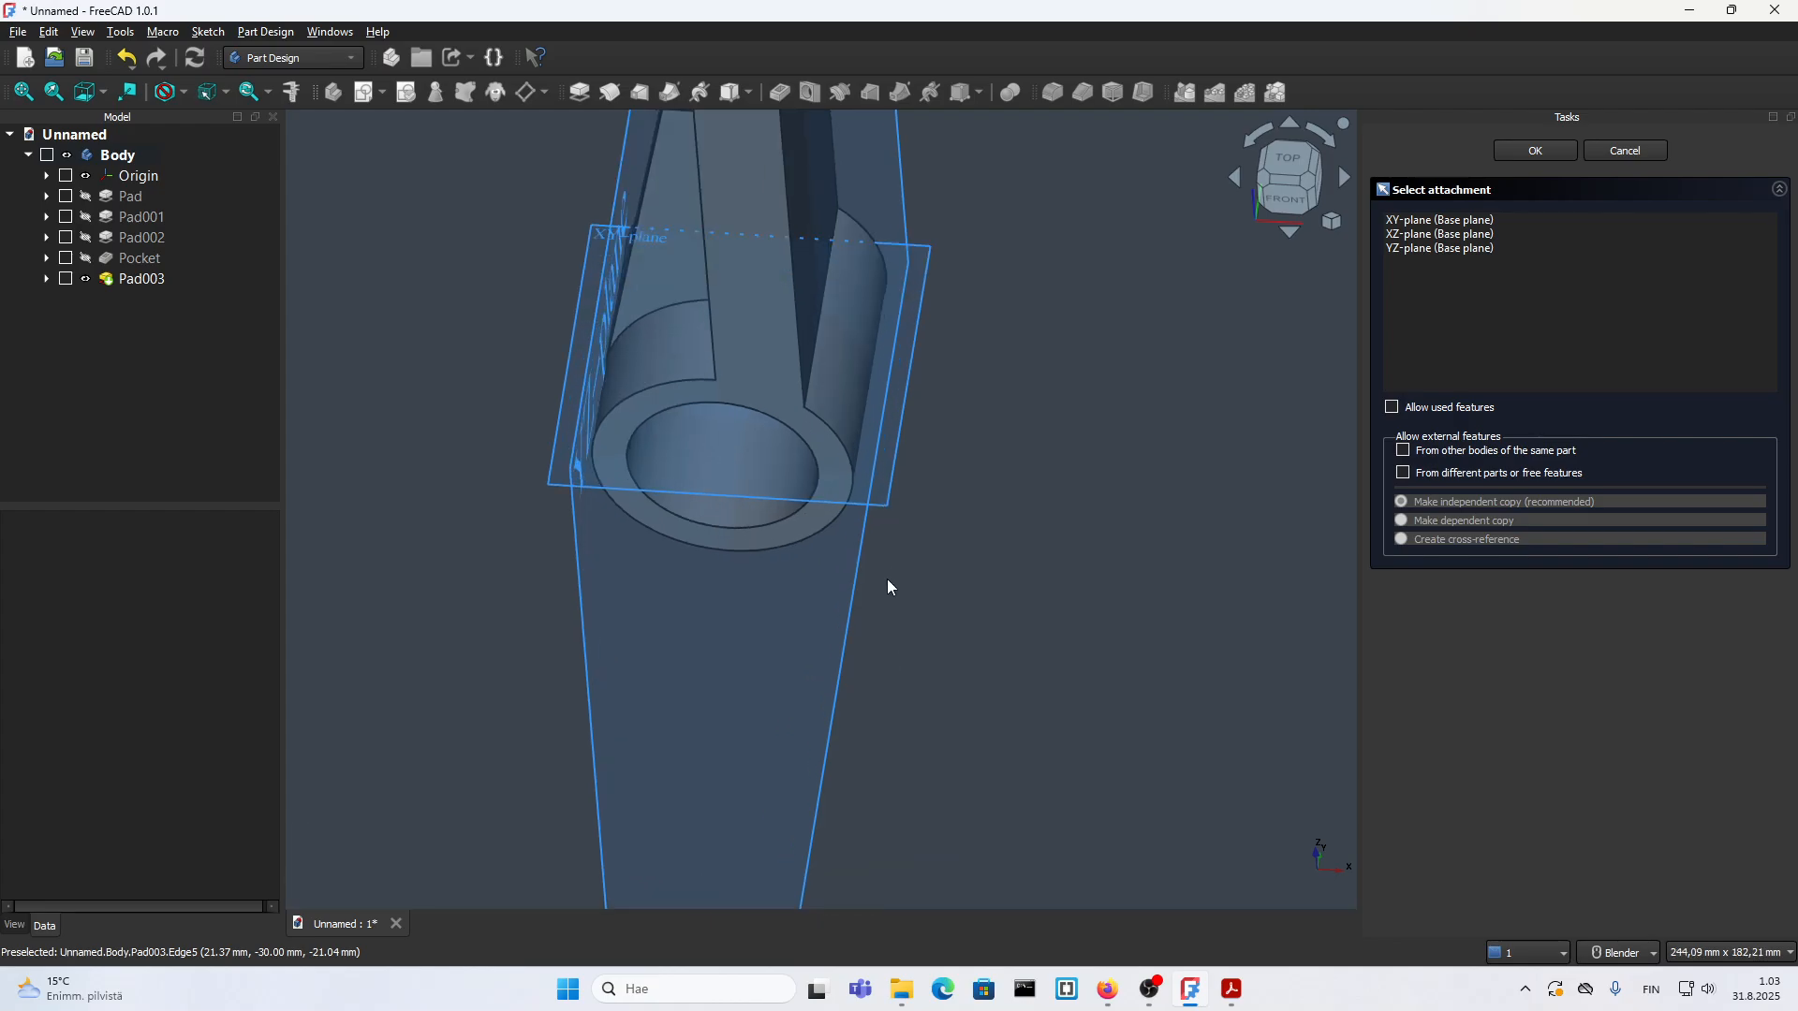
click(888, 500)
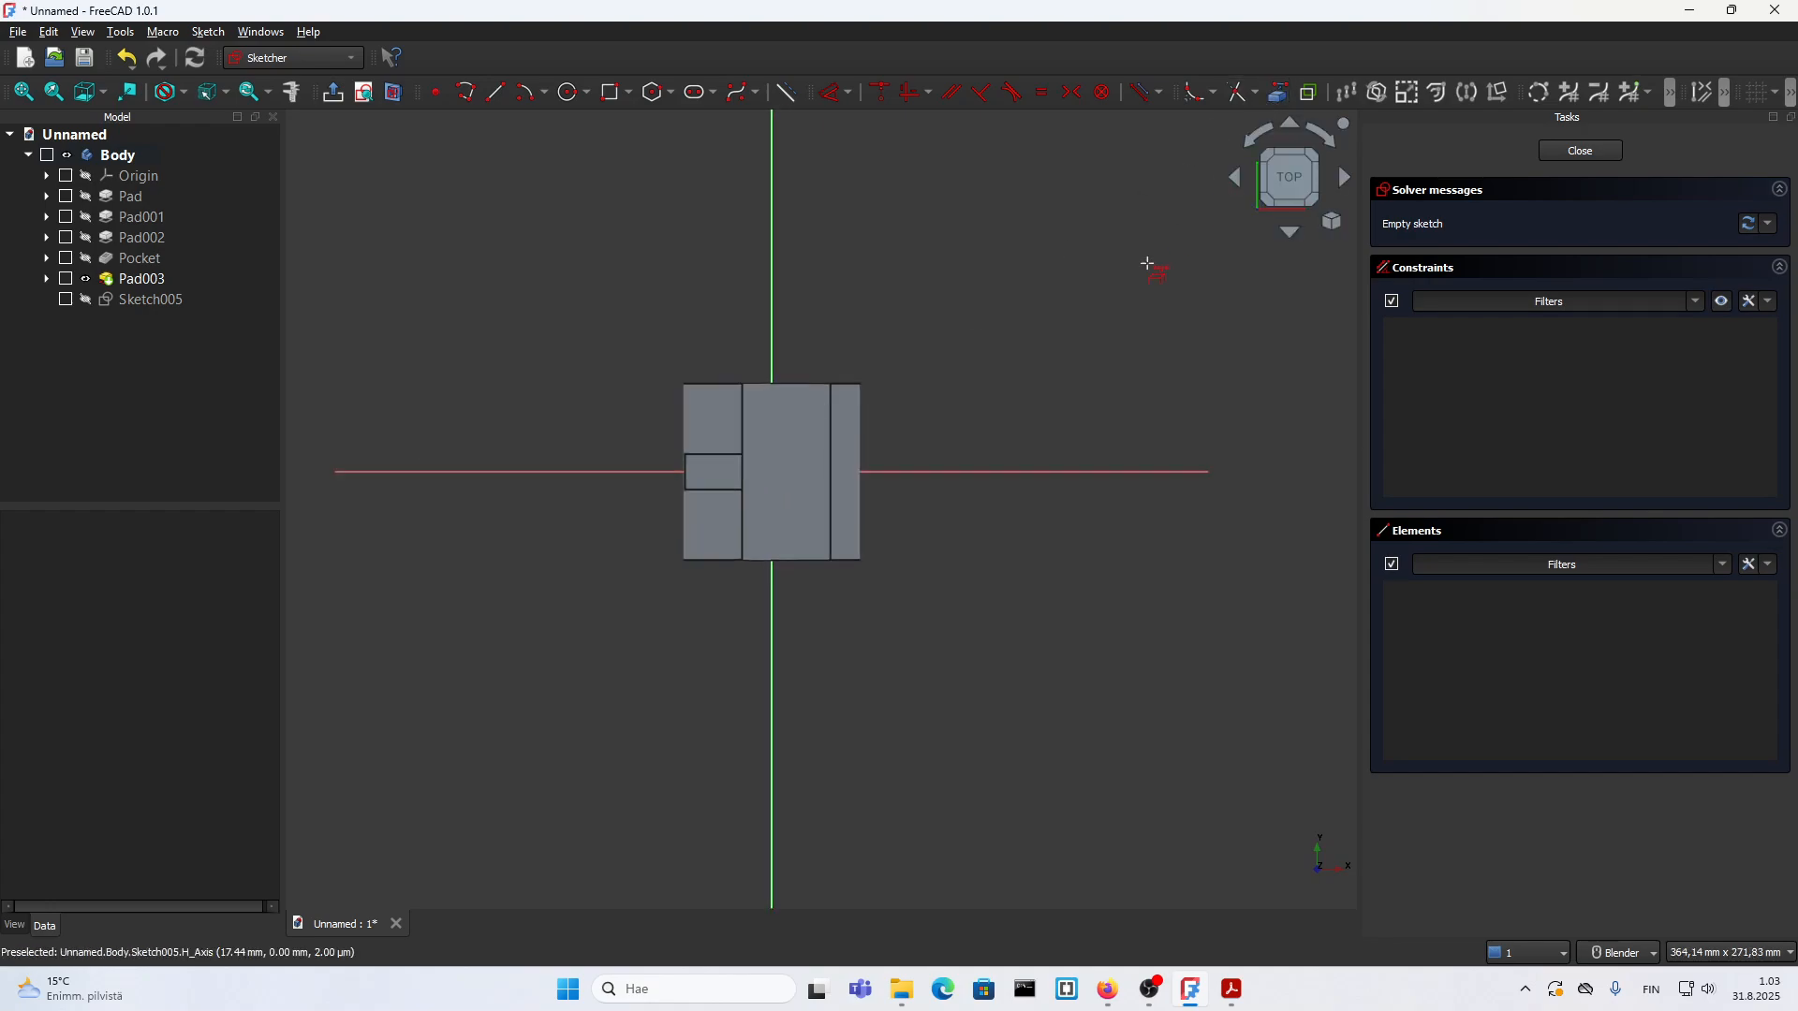
Step: Project the top boss's outer edge on the side away from the rib as external geometry and check where it lies on the sketch plane
scroll(880, 409, up, 3)
scroll(885, 468, down, 3)
middle_drag(885, 468, 758, 484)
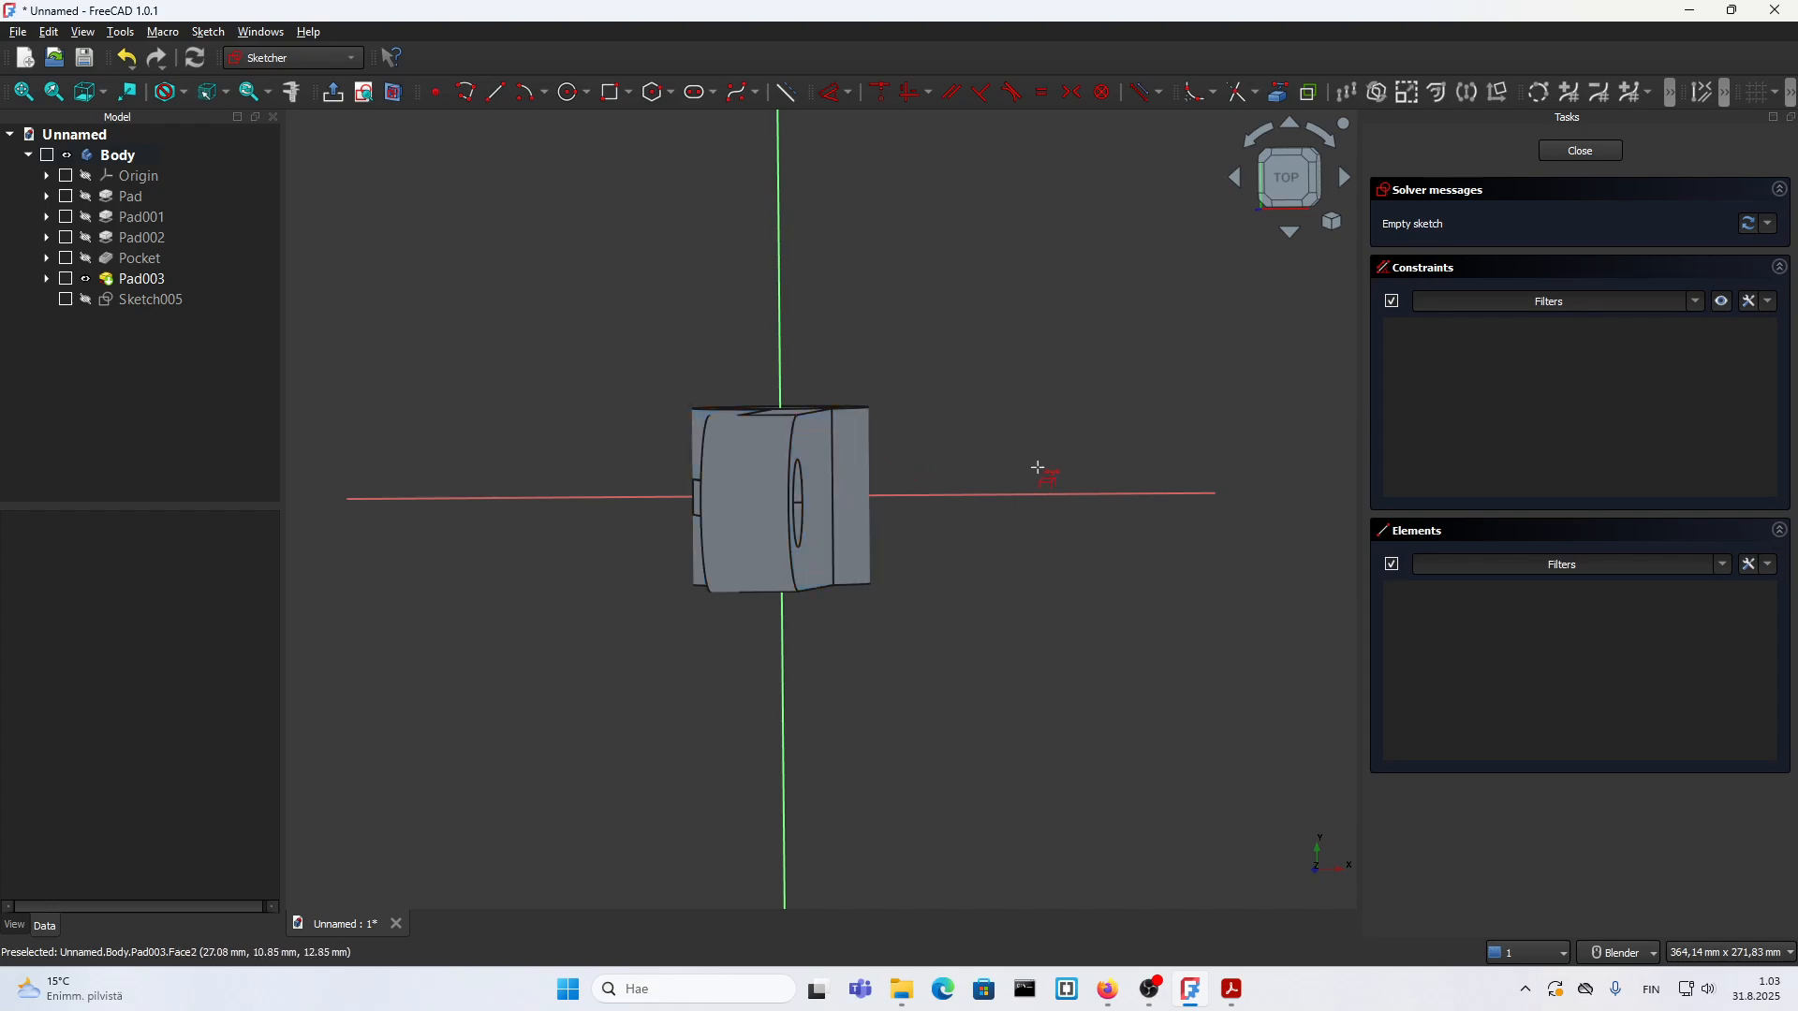
click(1300, 181)
scroll(871, 461, up, 3)
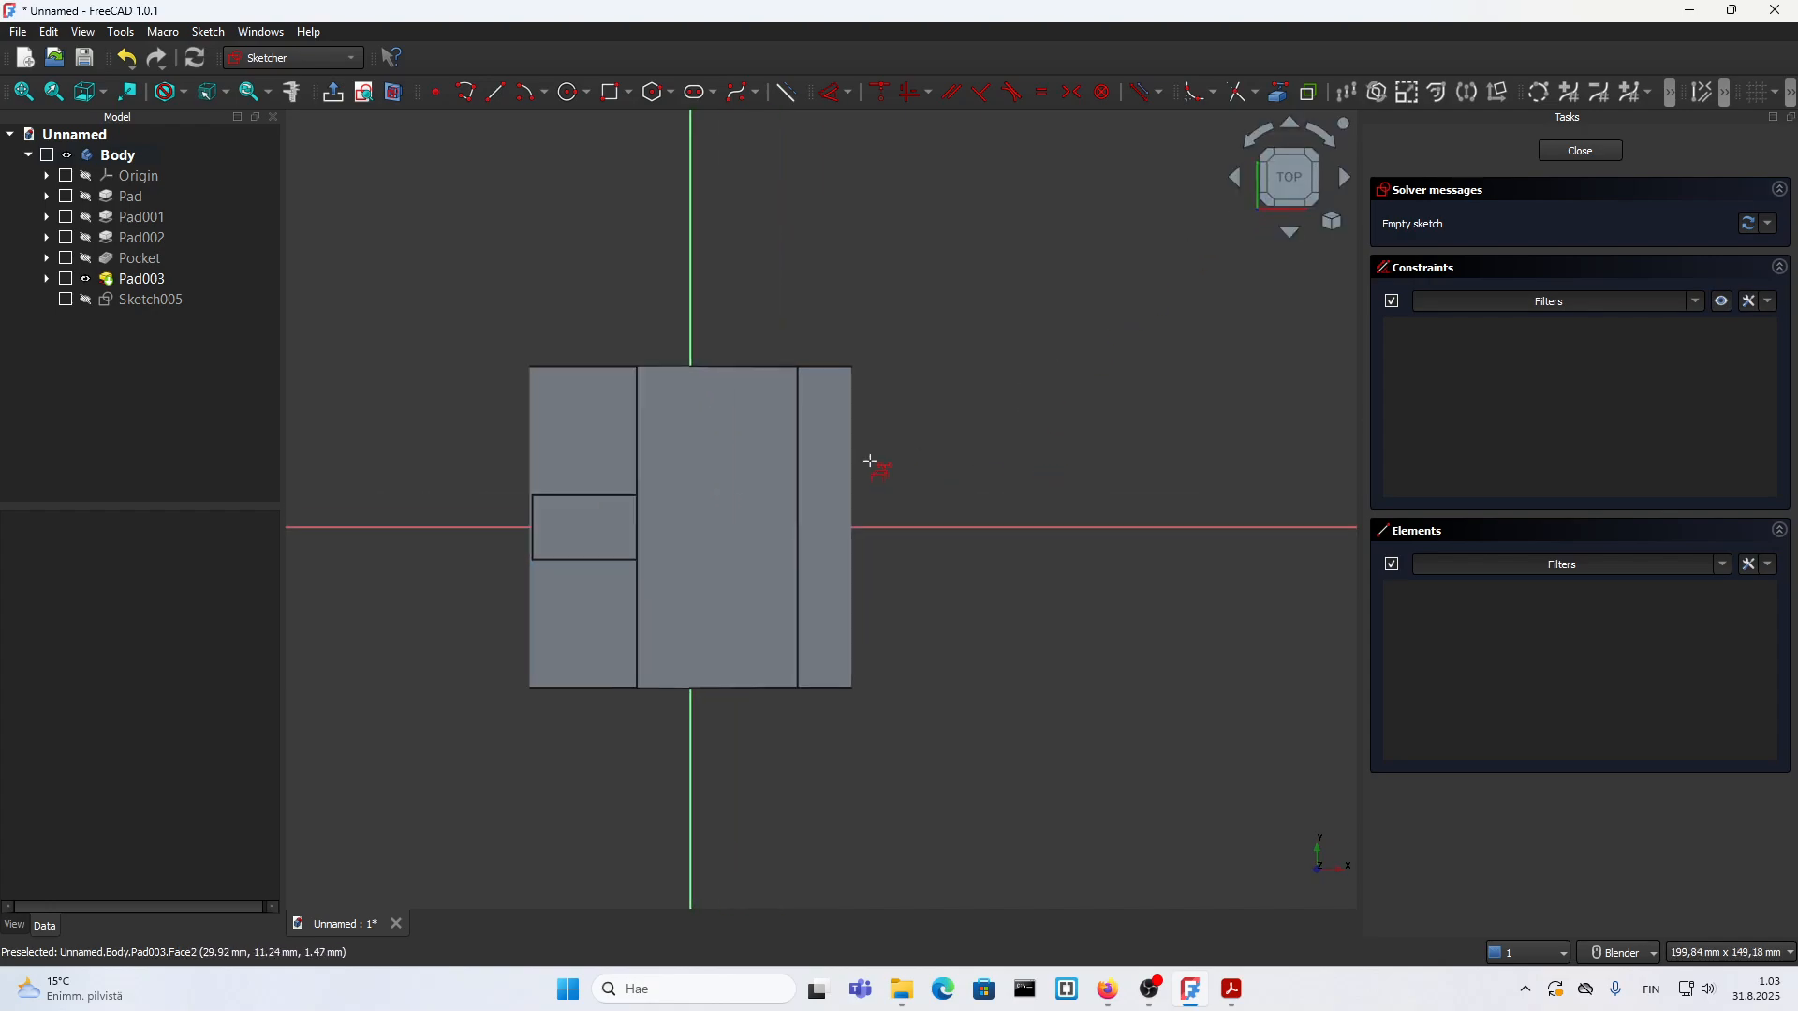
click(801, 432)
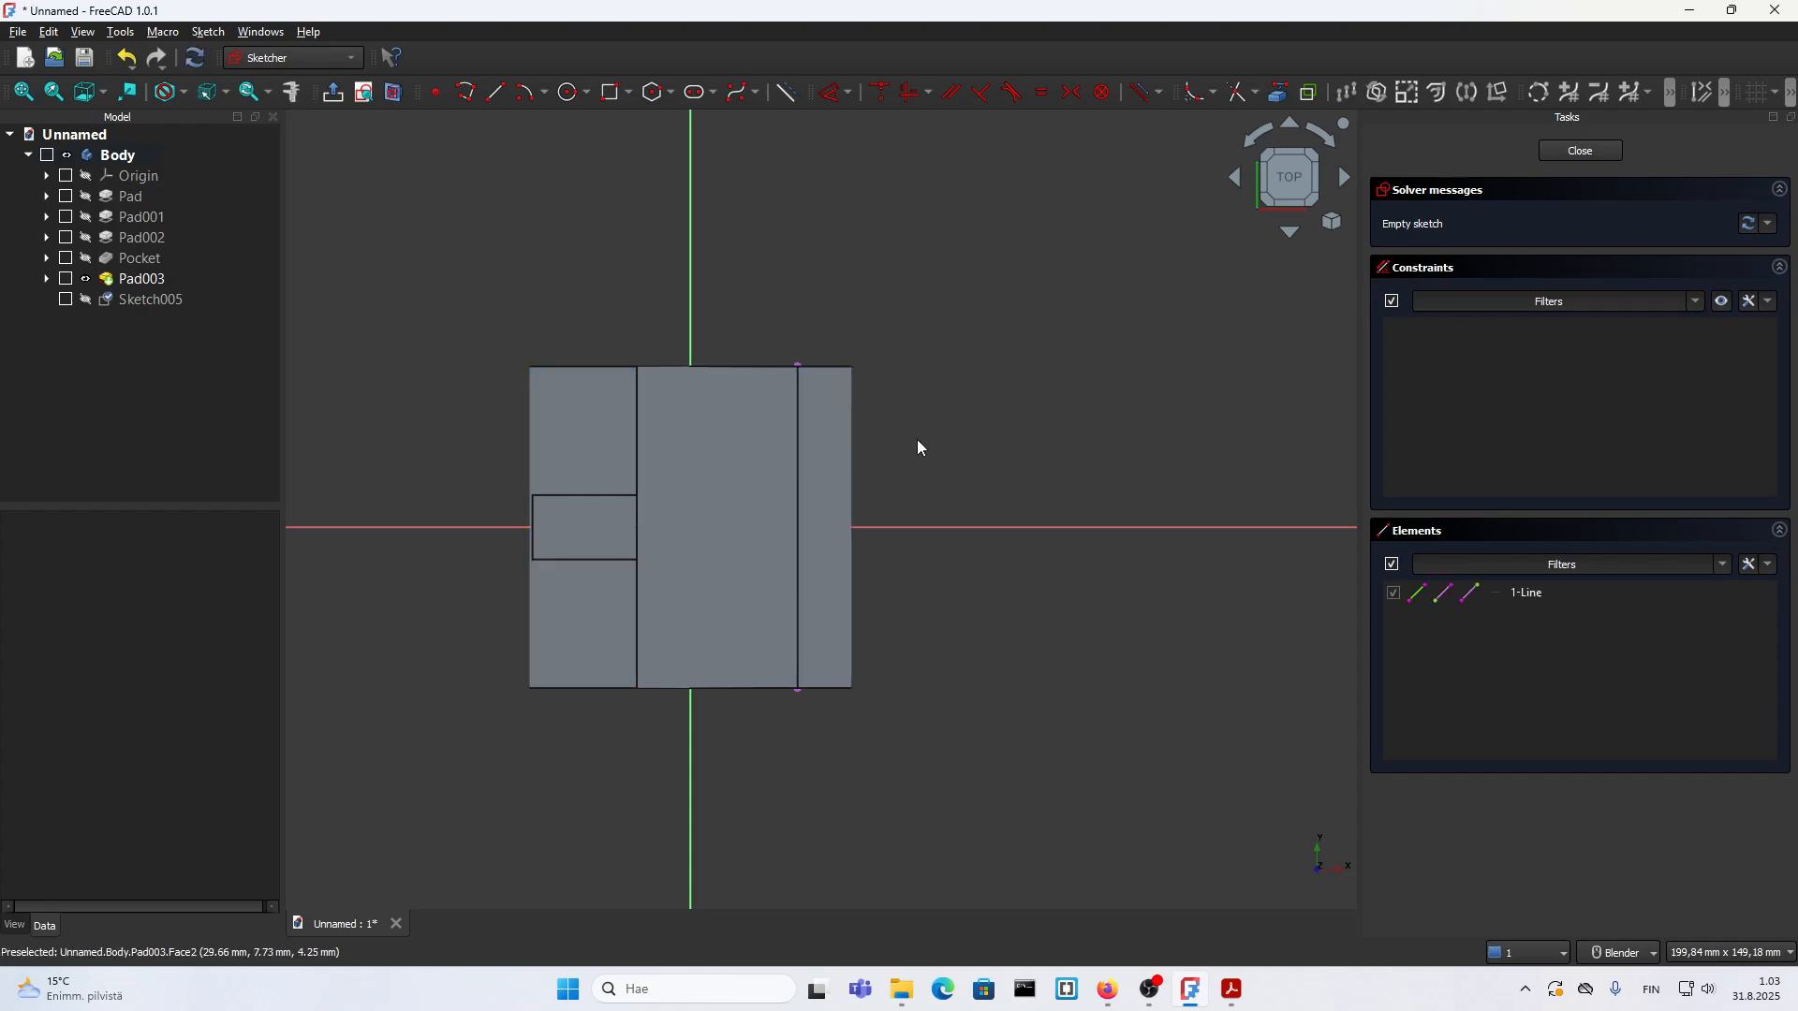
middle_drag(785, 581, 776, 455)
scroll(784, 515, down, 5)
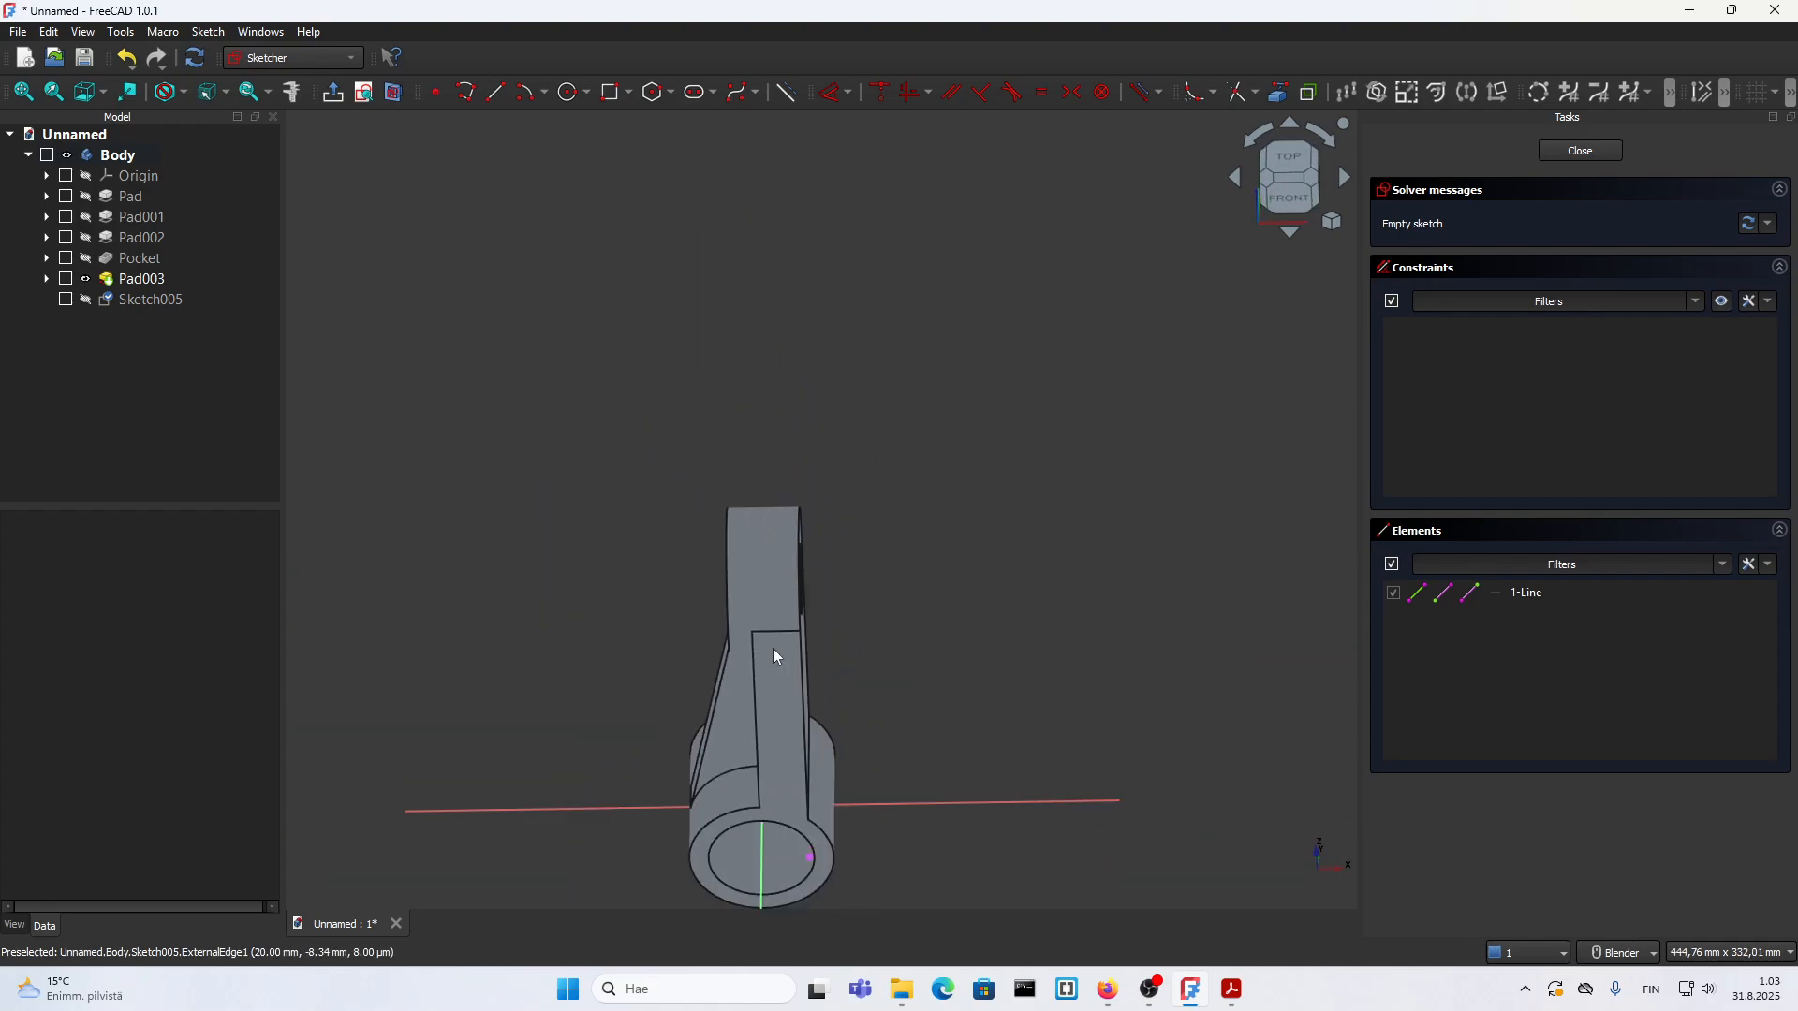
scroll(787, 812, up, 4)
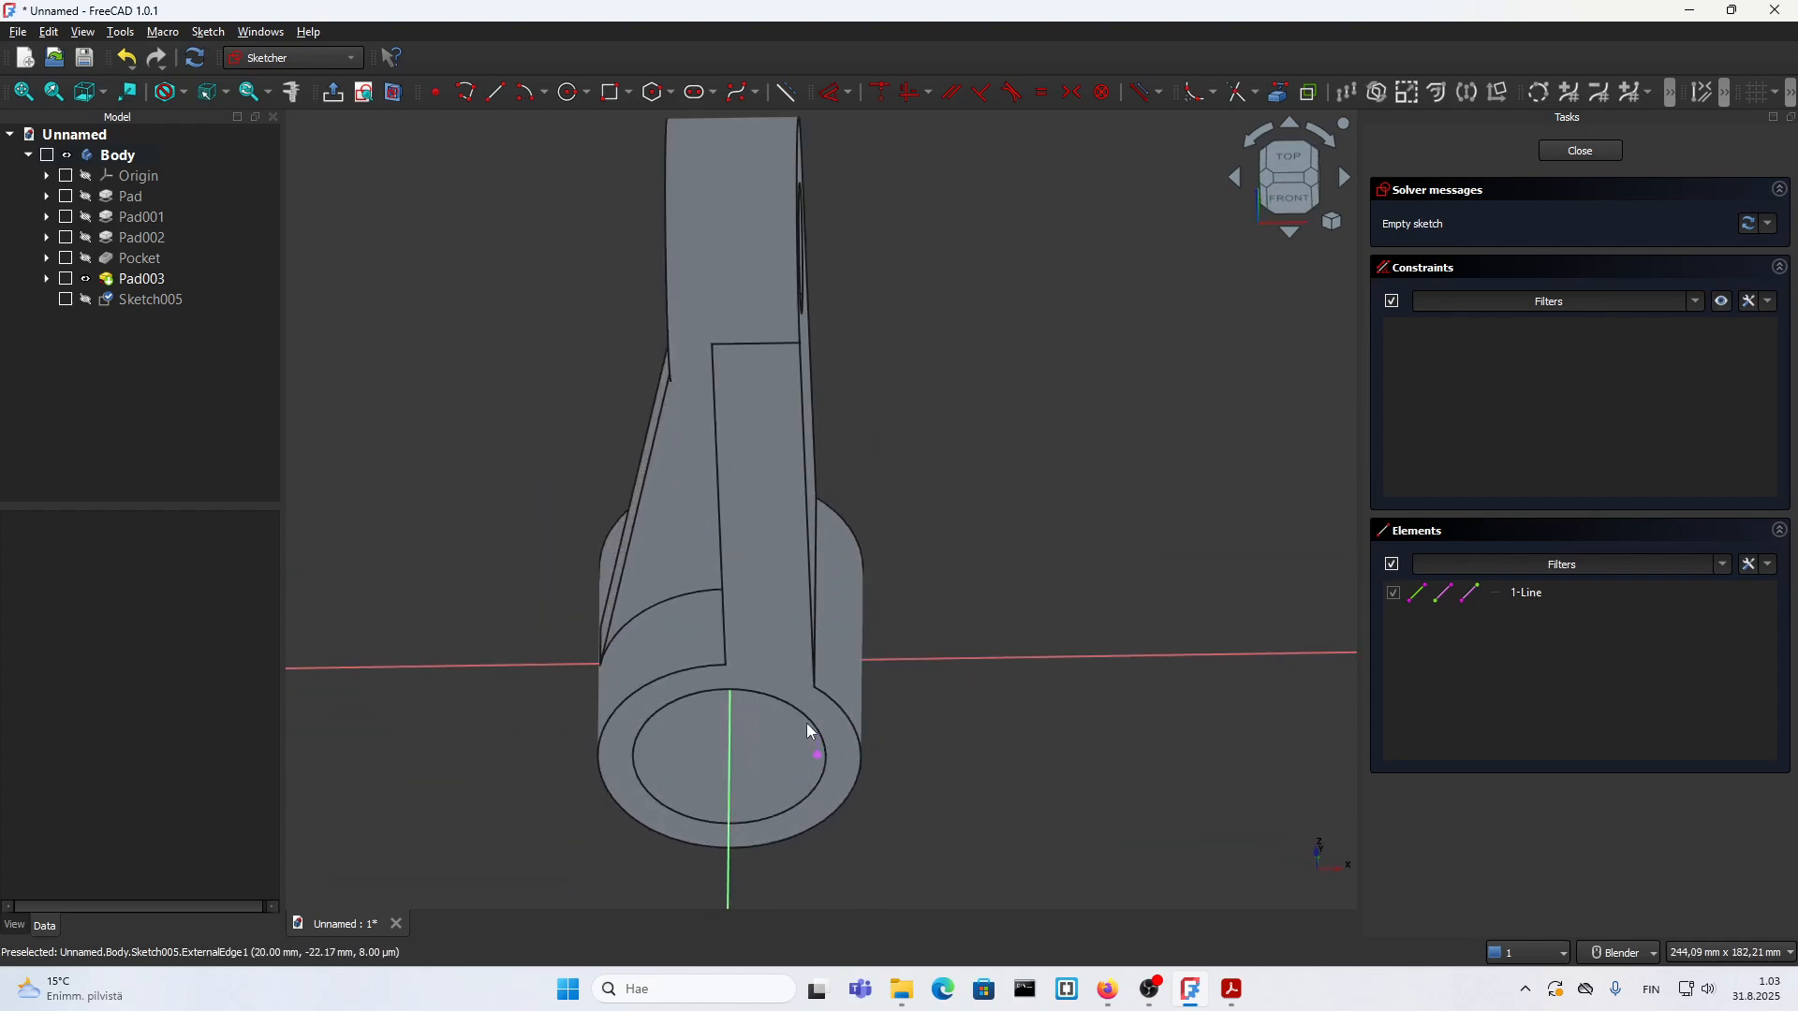
scroll(810, 730, down, 5)
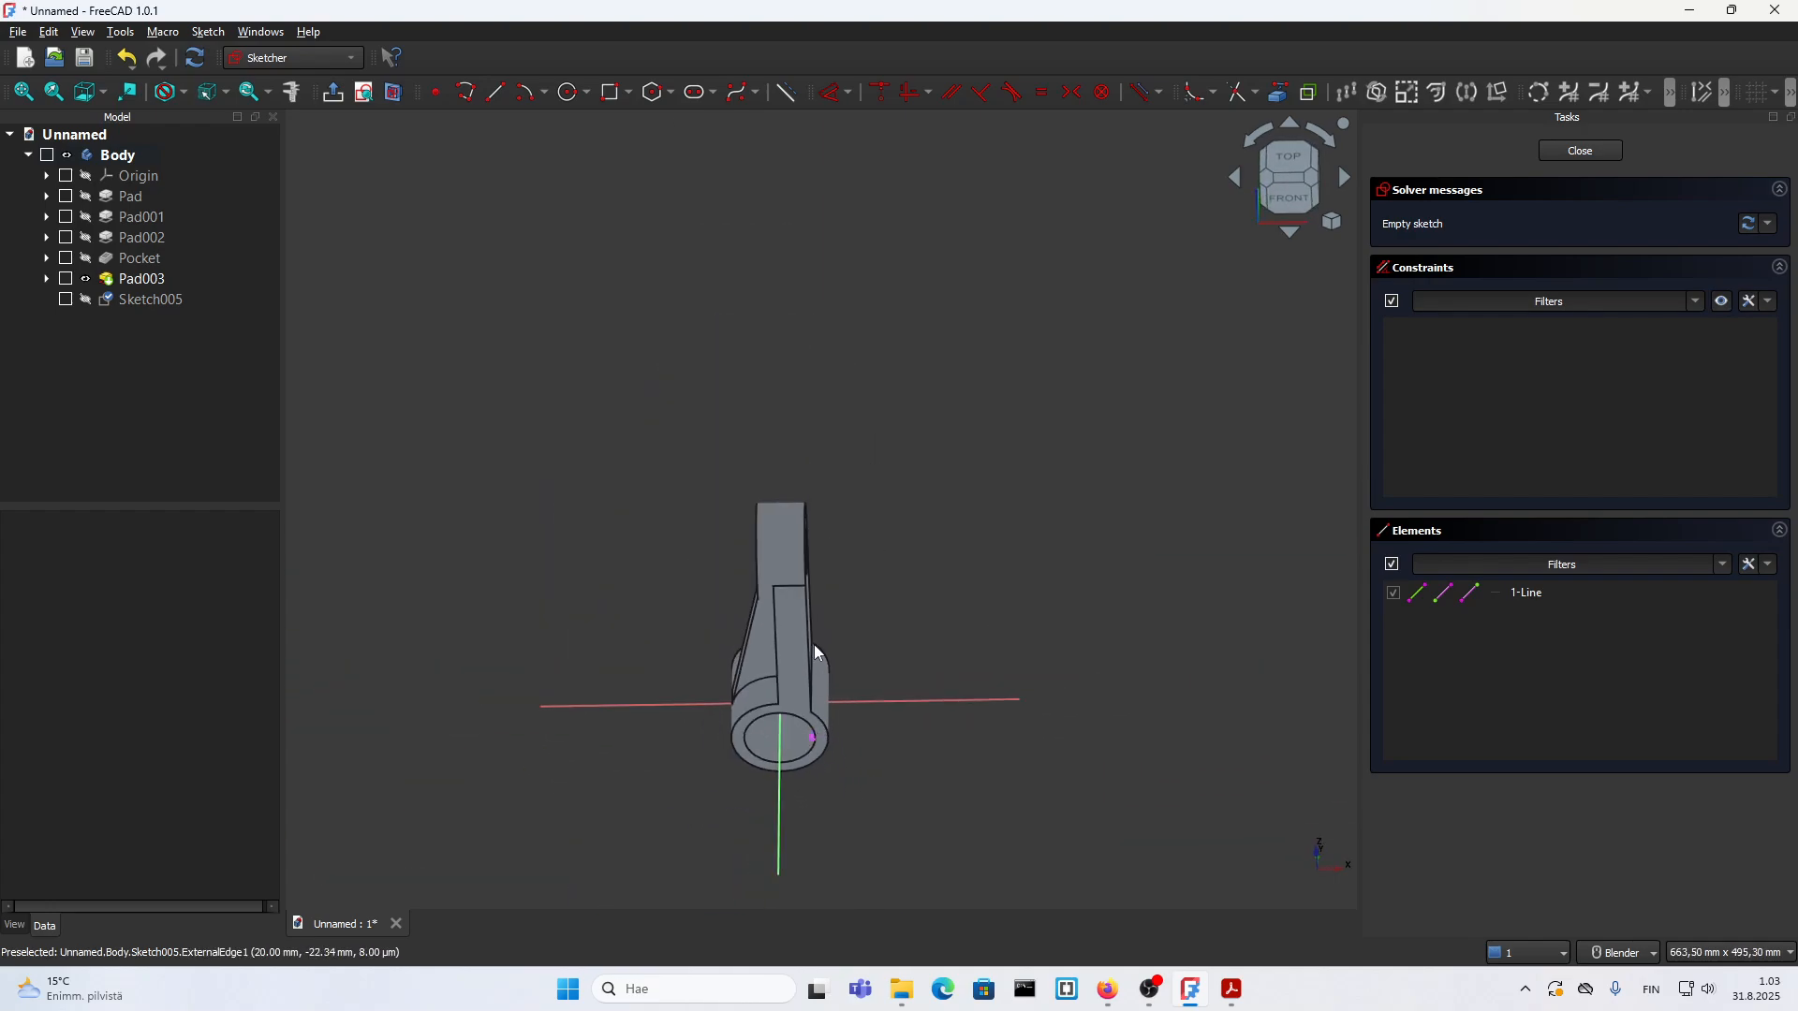
Step: Show the lug sketch in section view and look at the projected edge from the top
click(393, 94)
scroll(775, 676, up, 3)
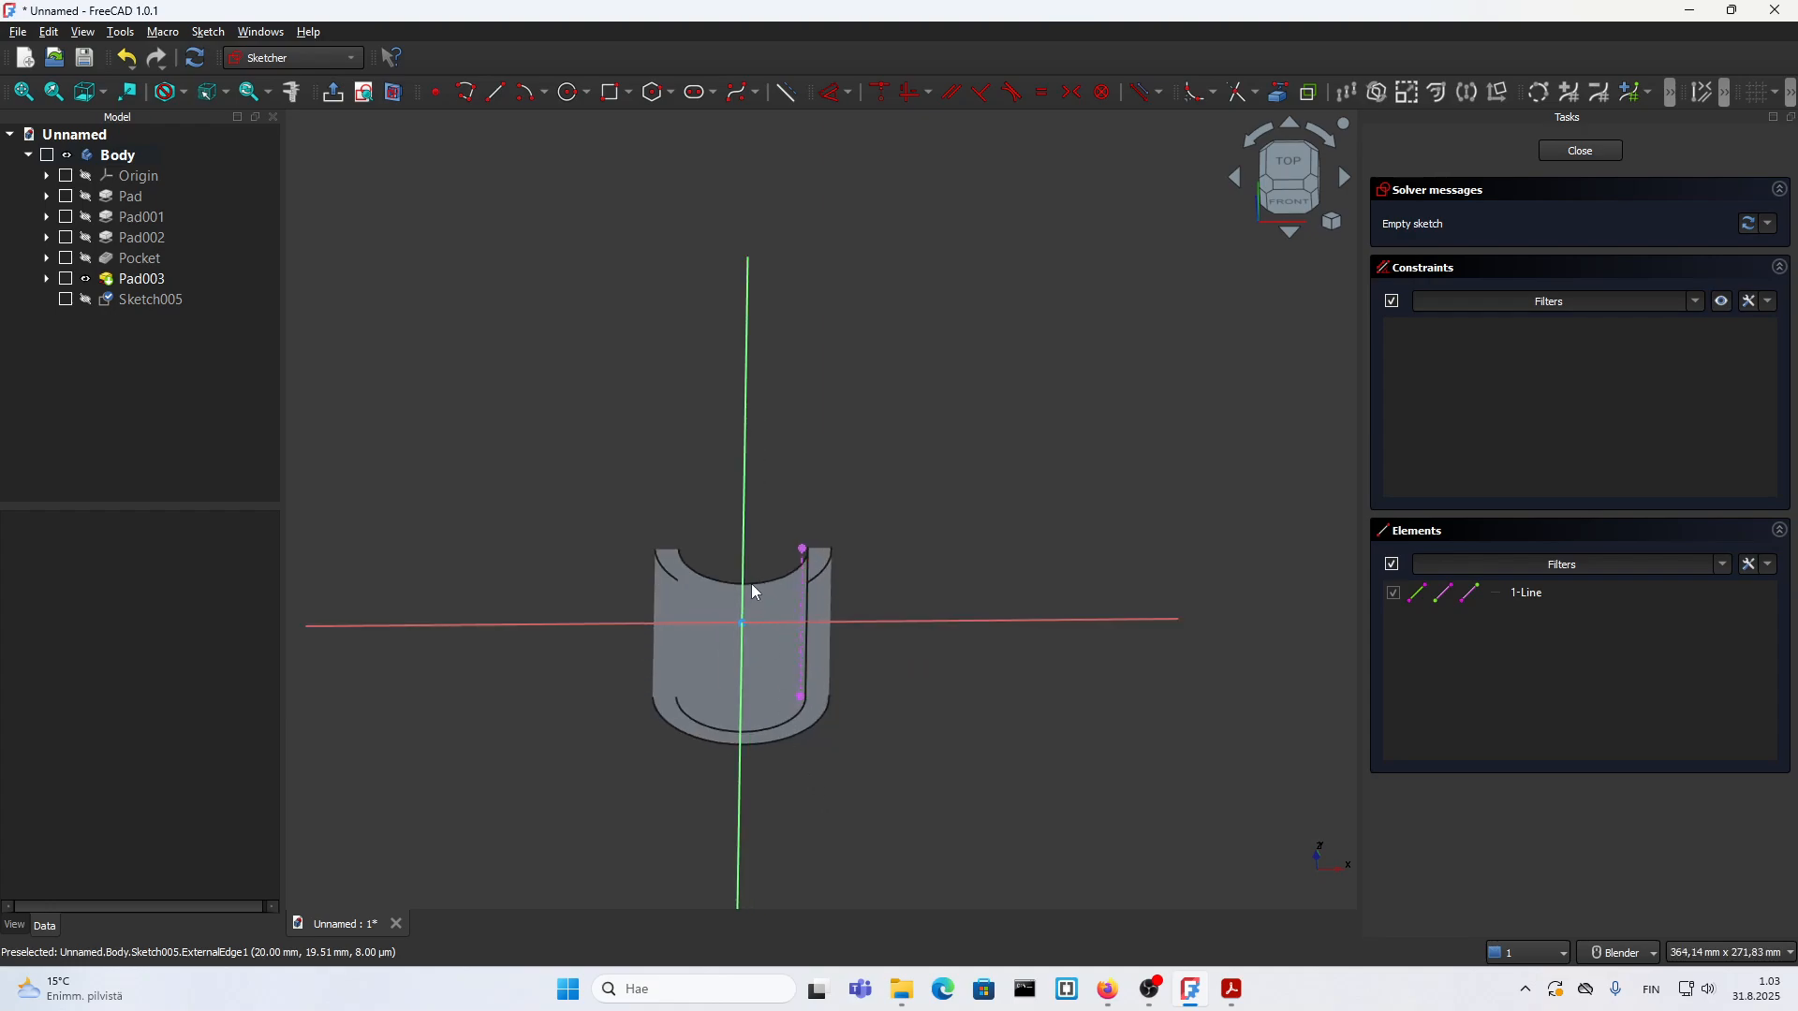
click(1289, 161)
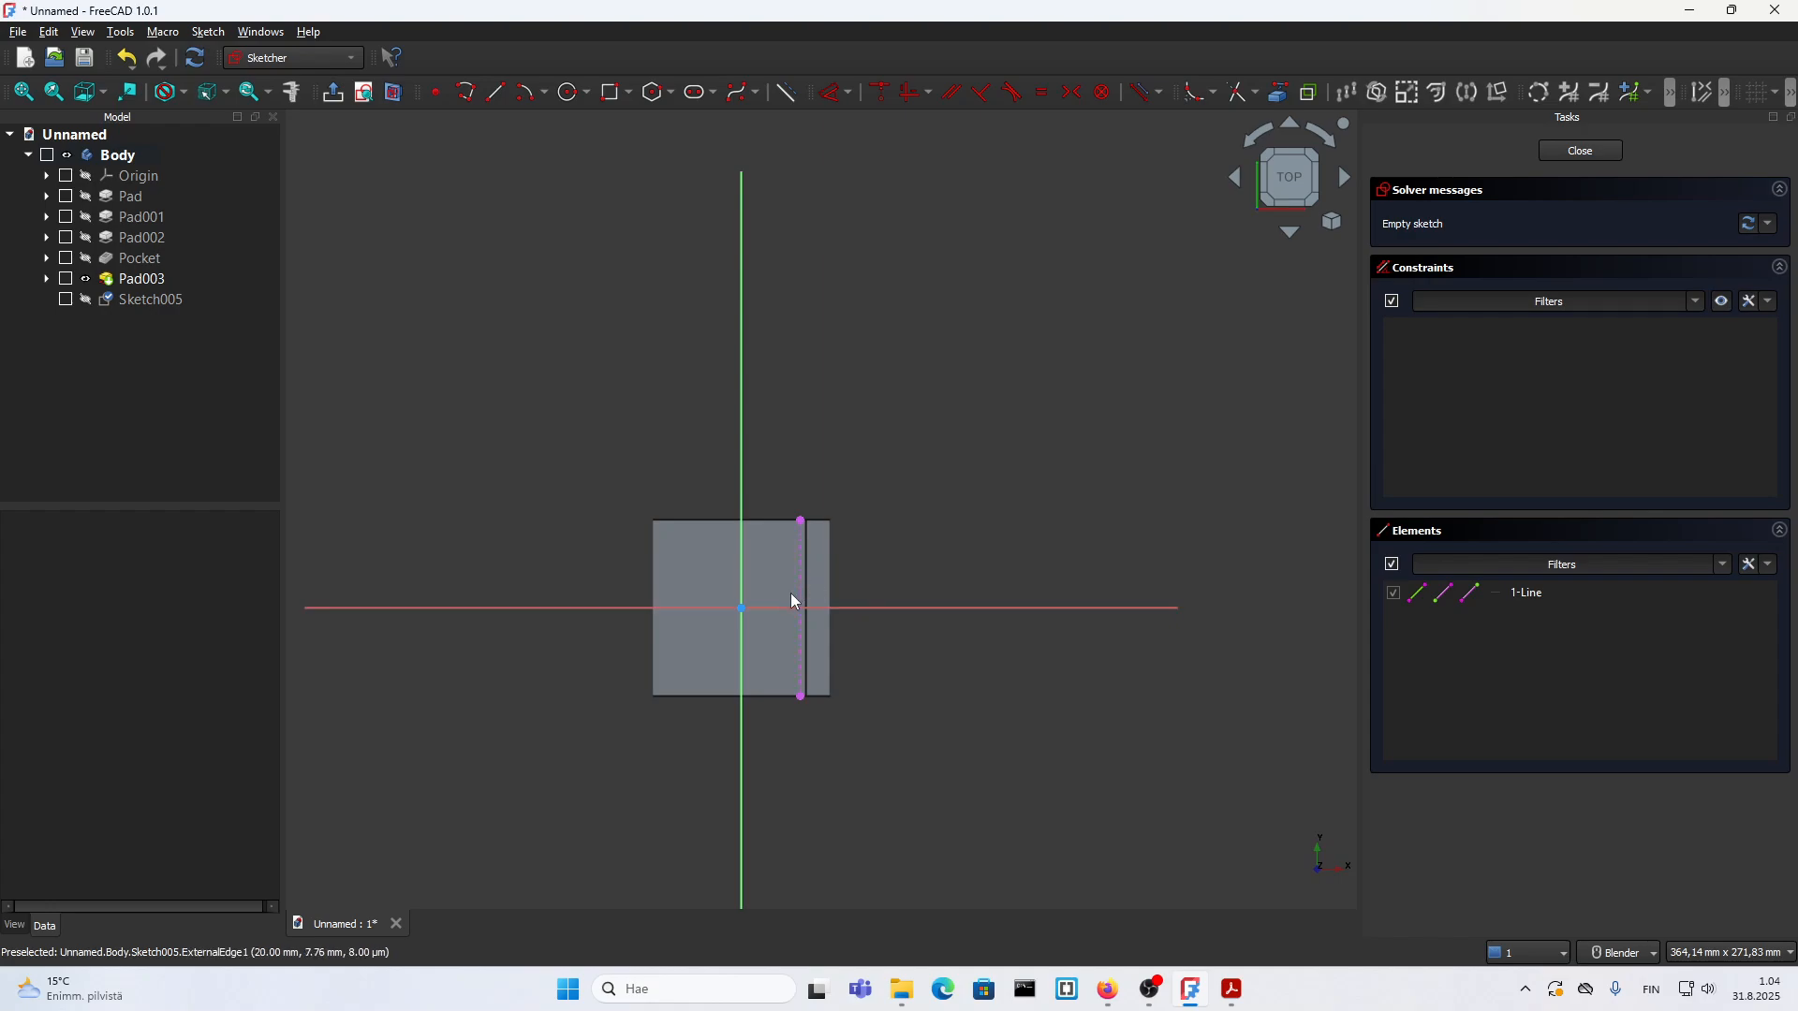
scroll(798, 594, up, 1)
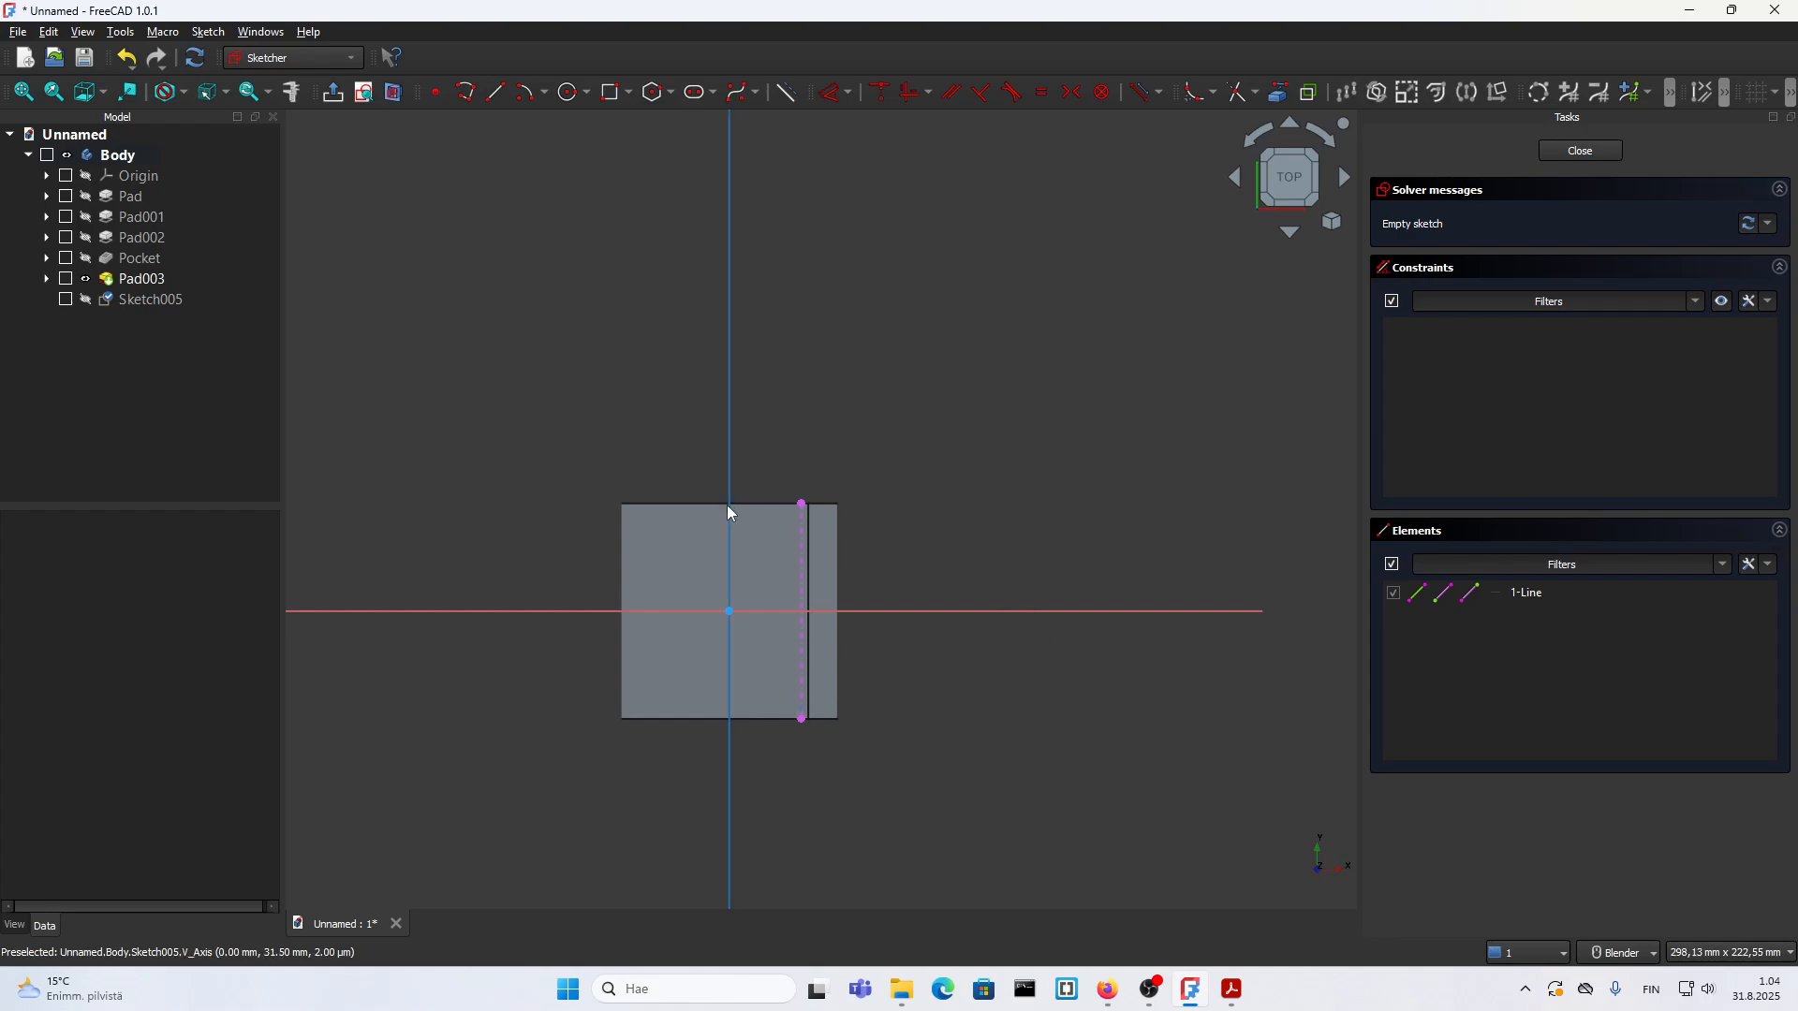
Step: Draw a closed lug profile with a 60 mm line along the projected edge, about 54 mm straight sides and a tangent end arc
click(463, 96)
scroll(824, 749, up, 2)
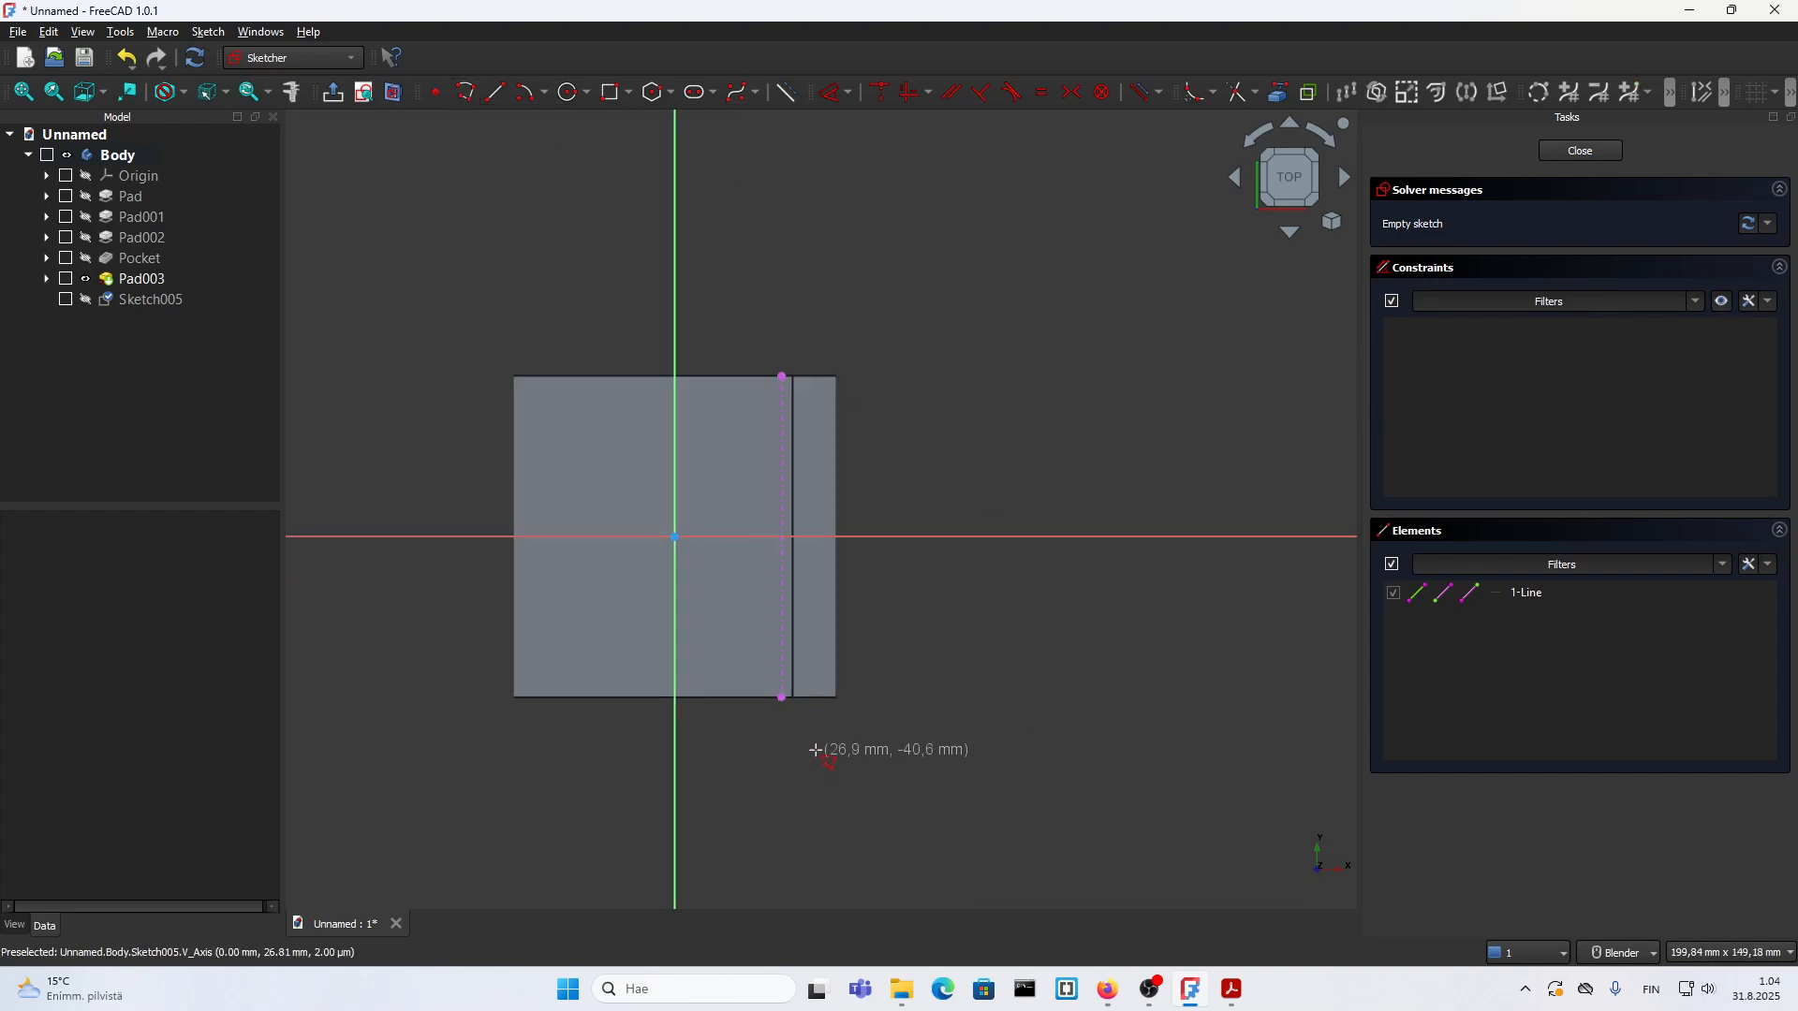
click(781, 697)
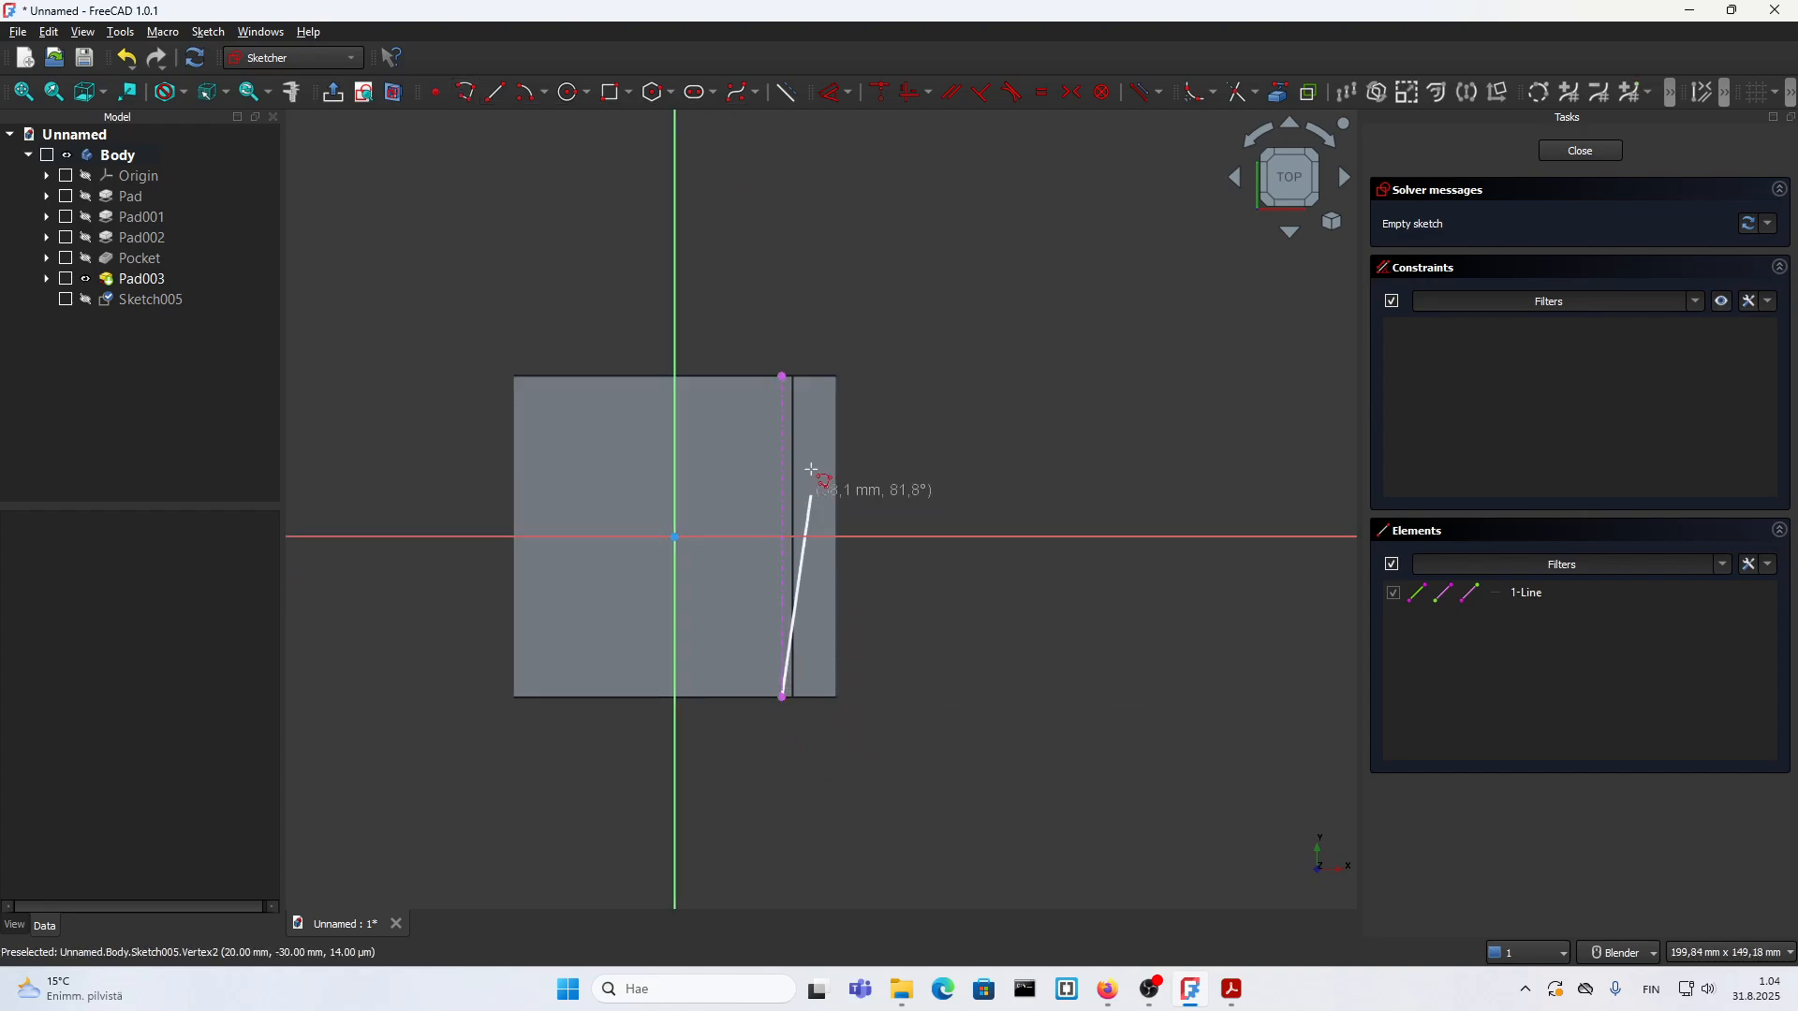
click(782, 376)
click(1074, 375)
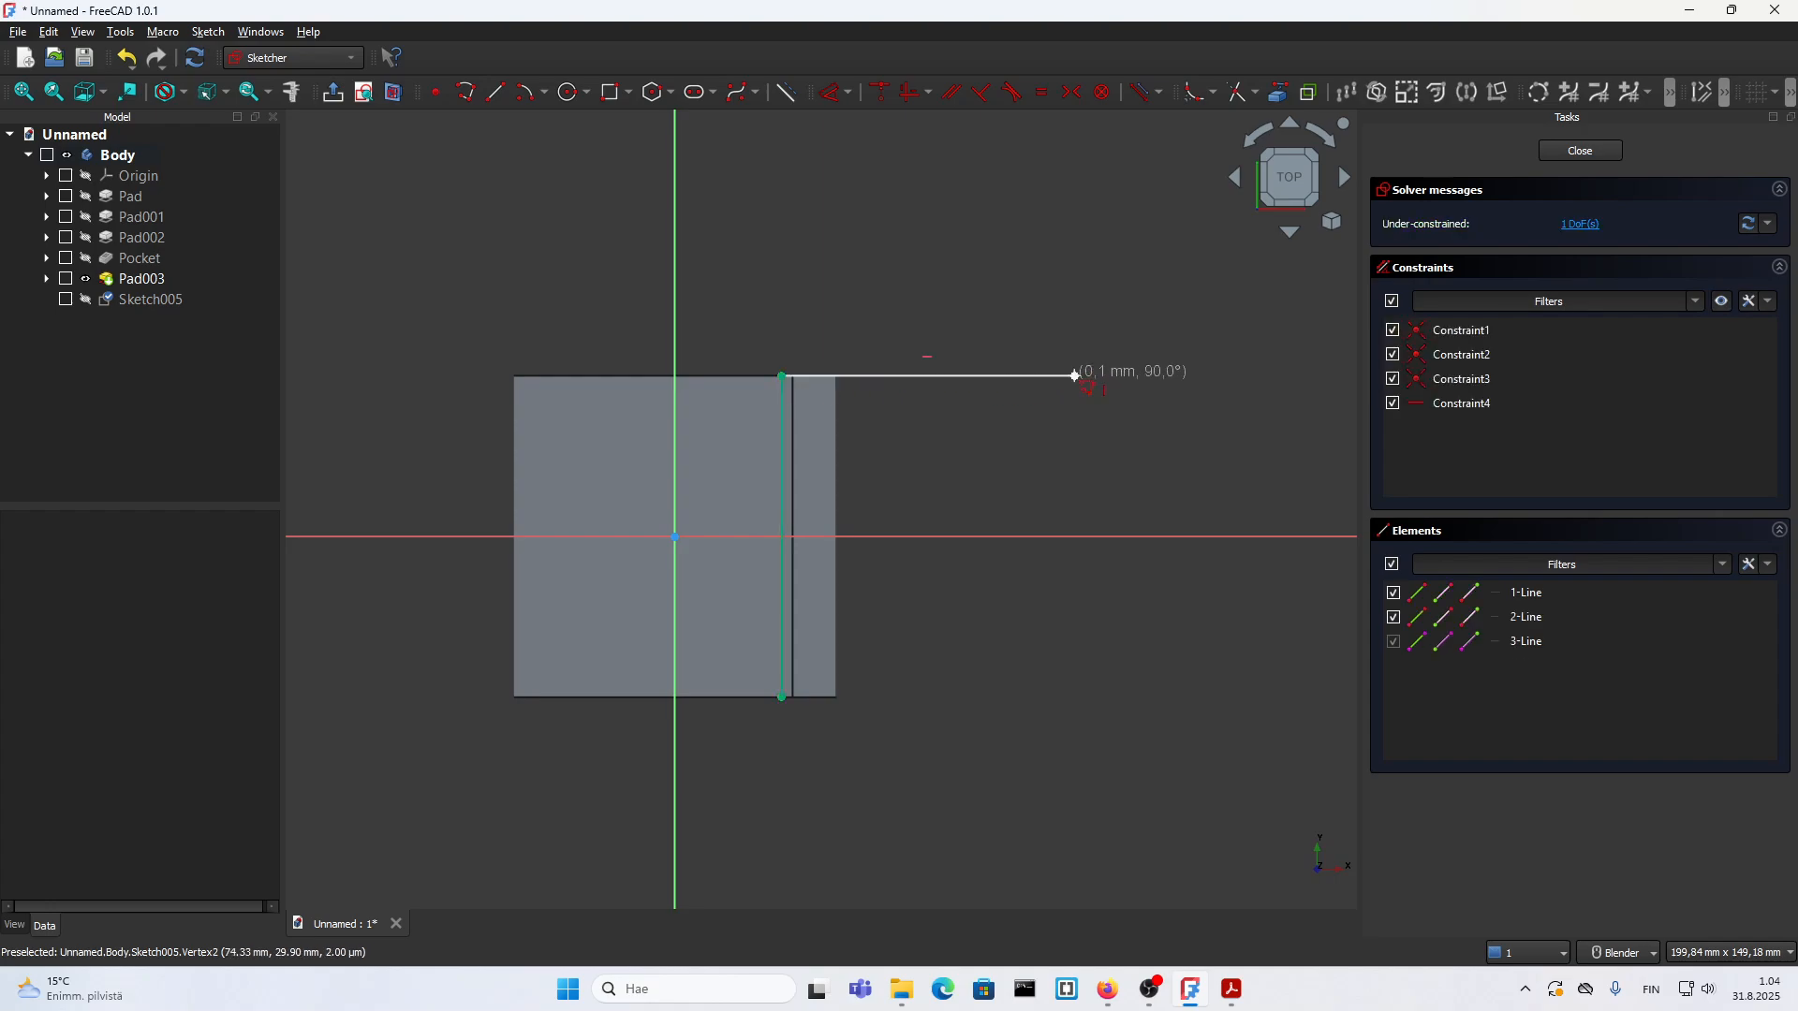
key(m)
key(m)
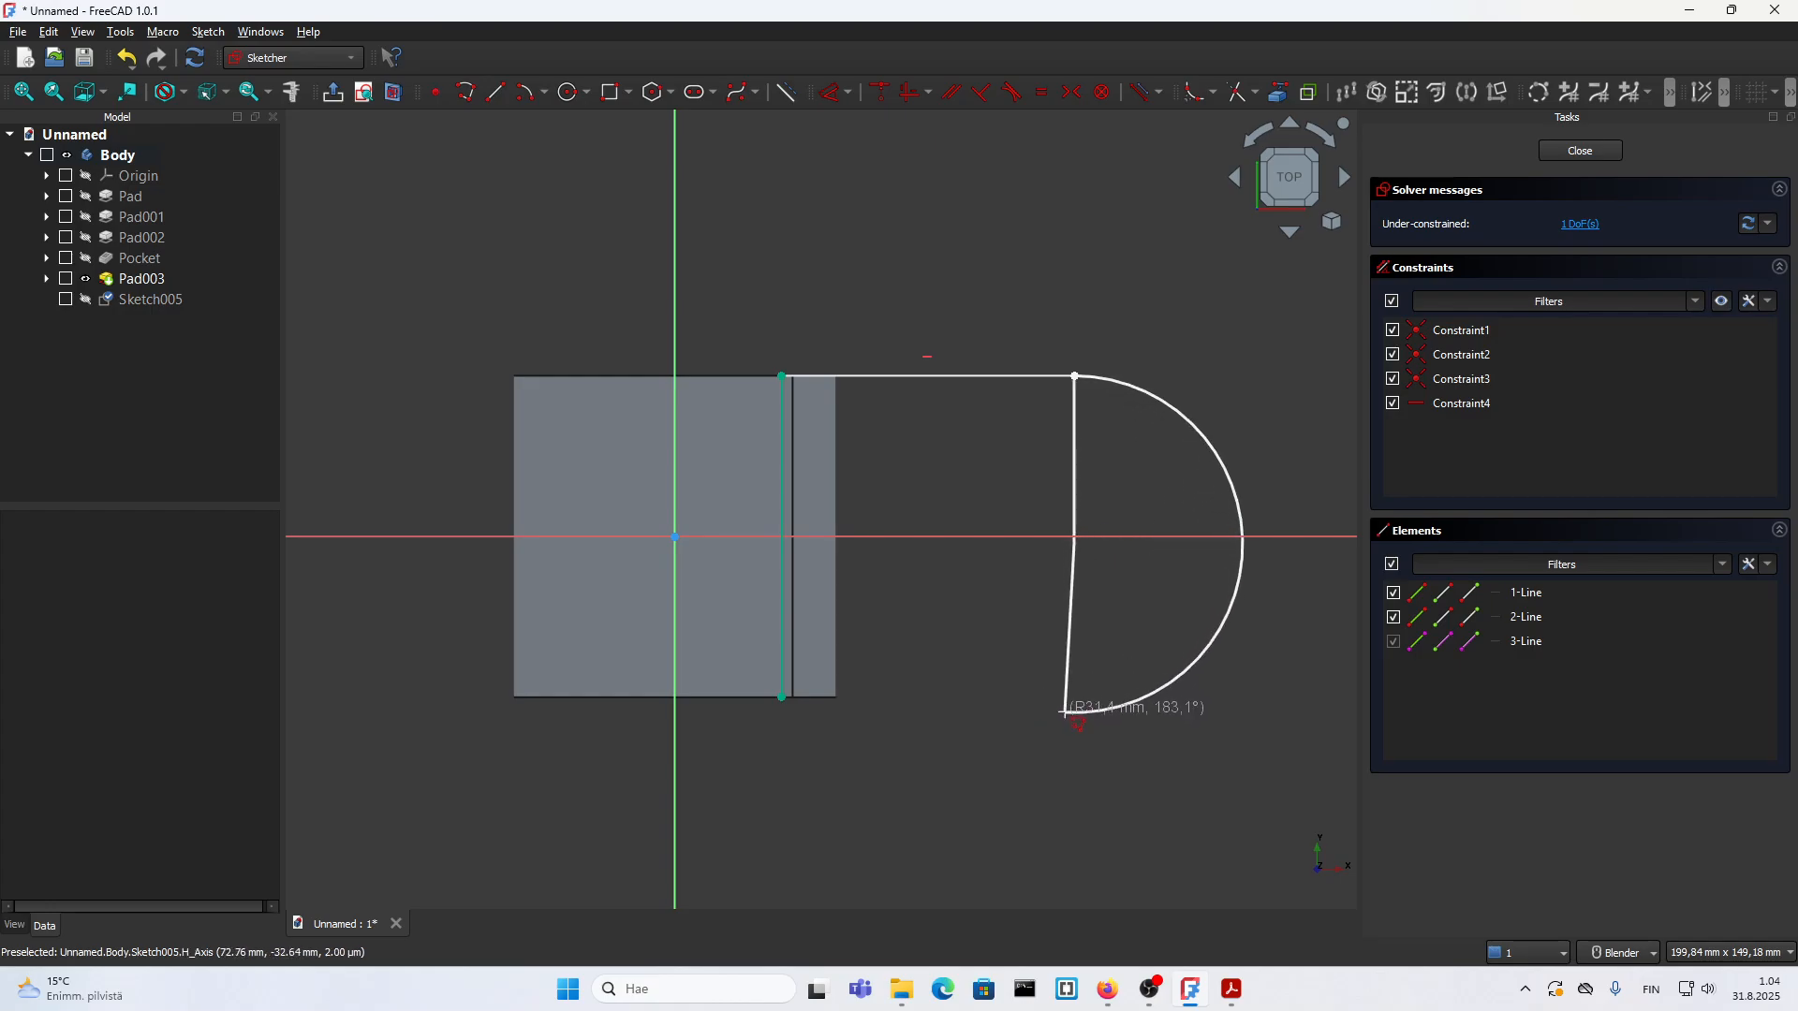
click(1073, 703)
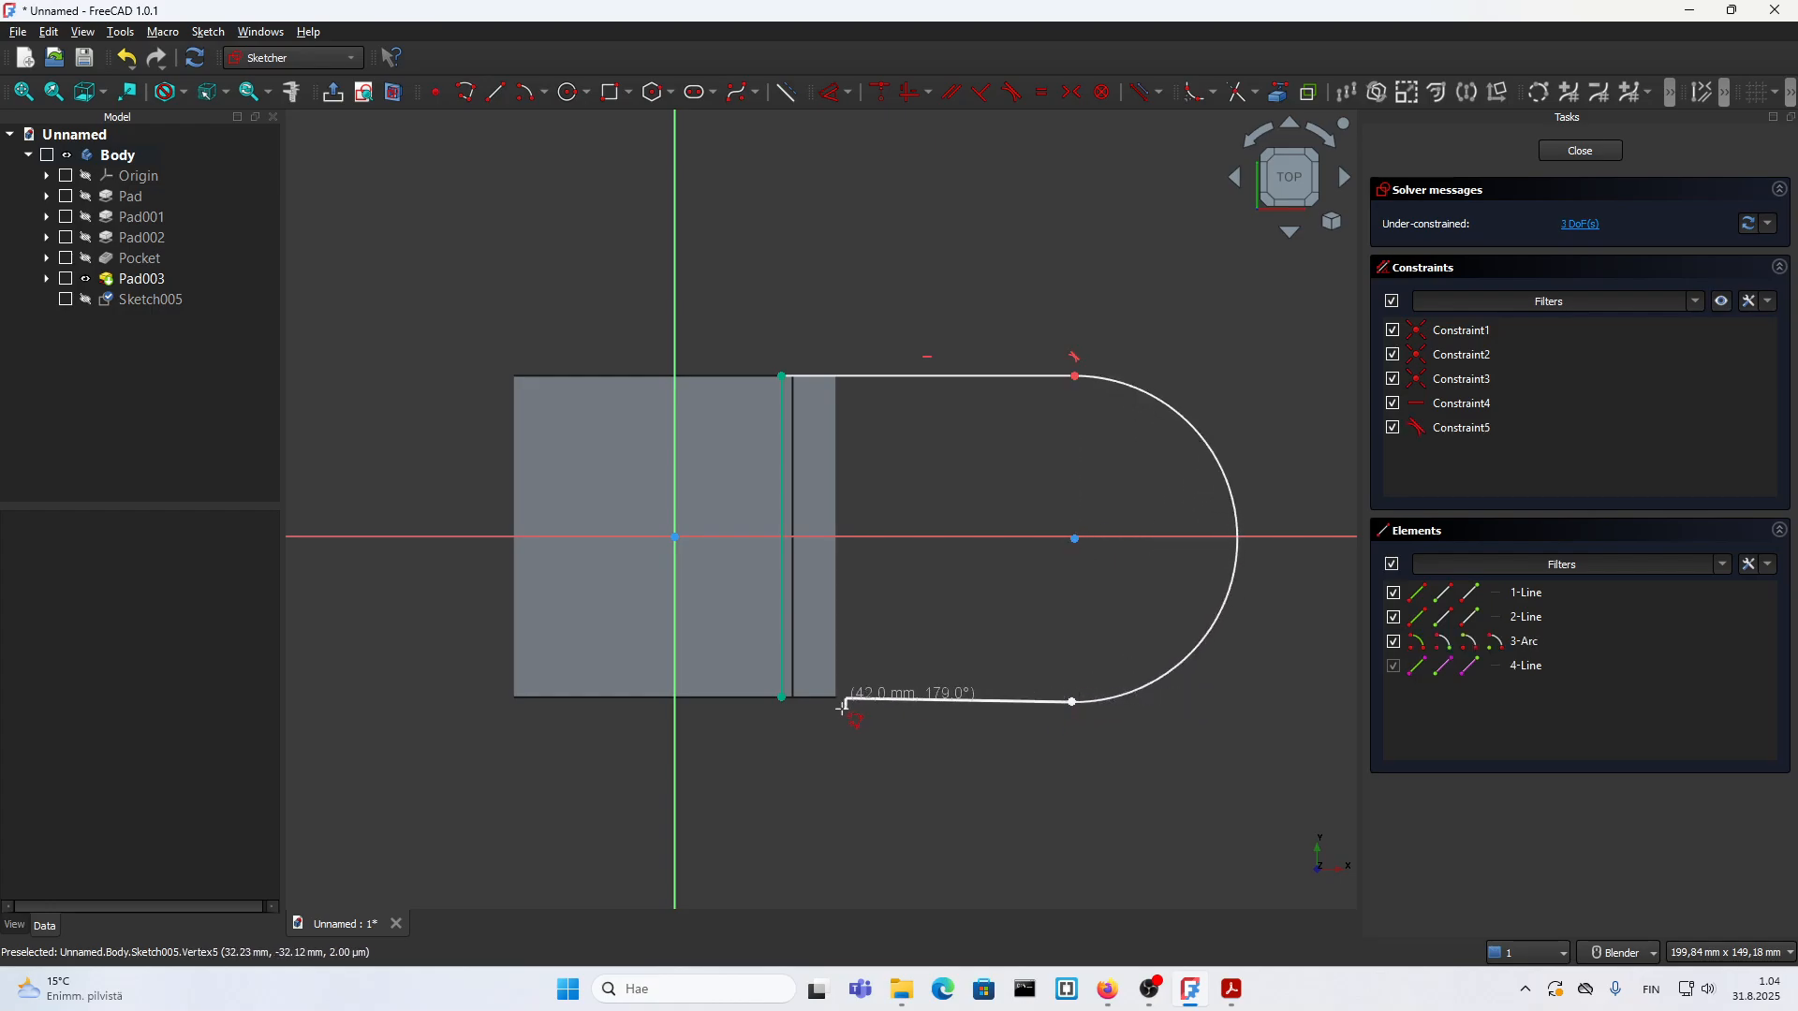
click(782, 698)
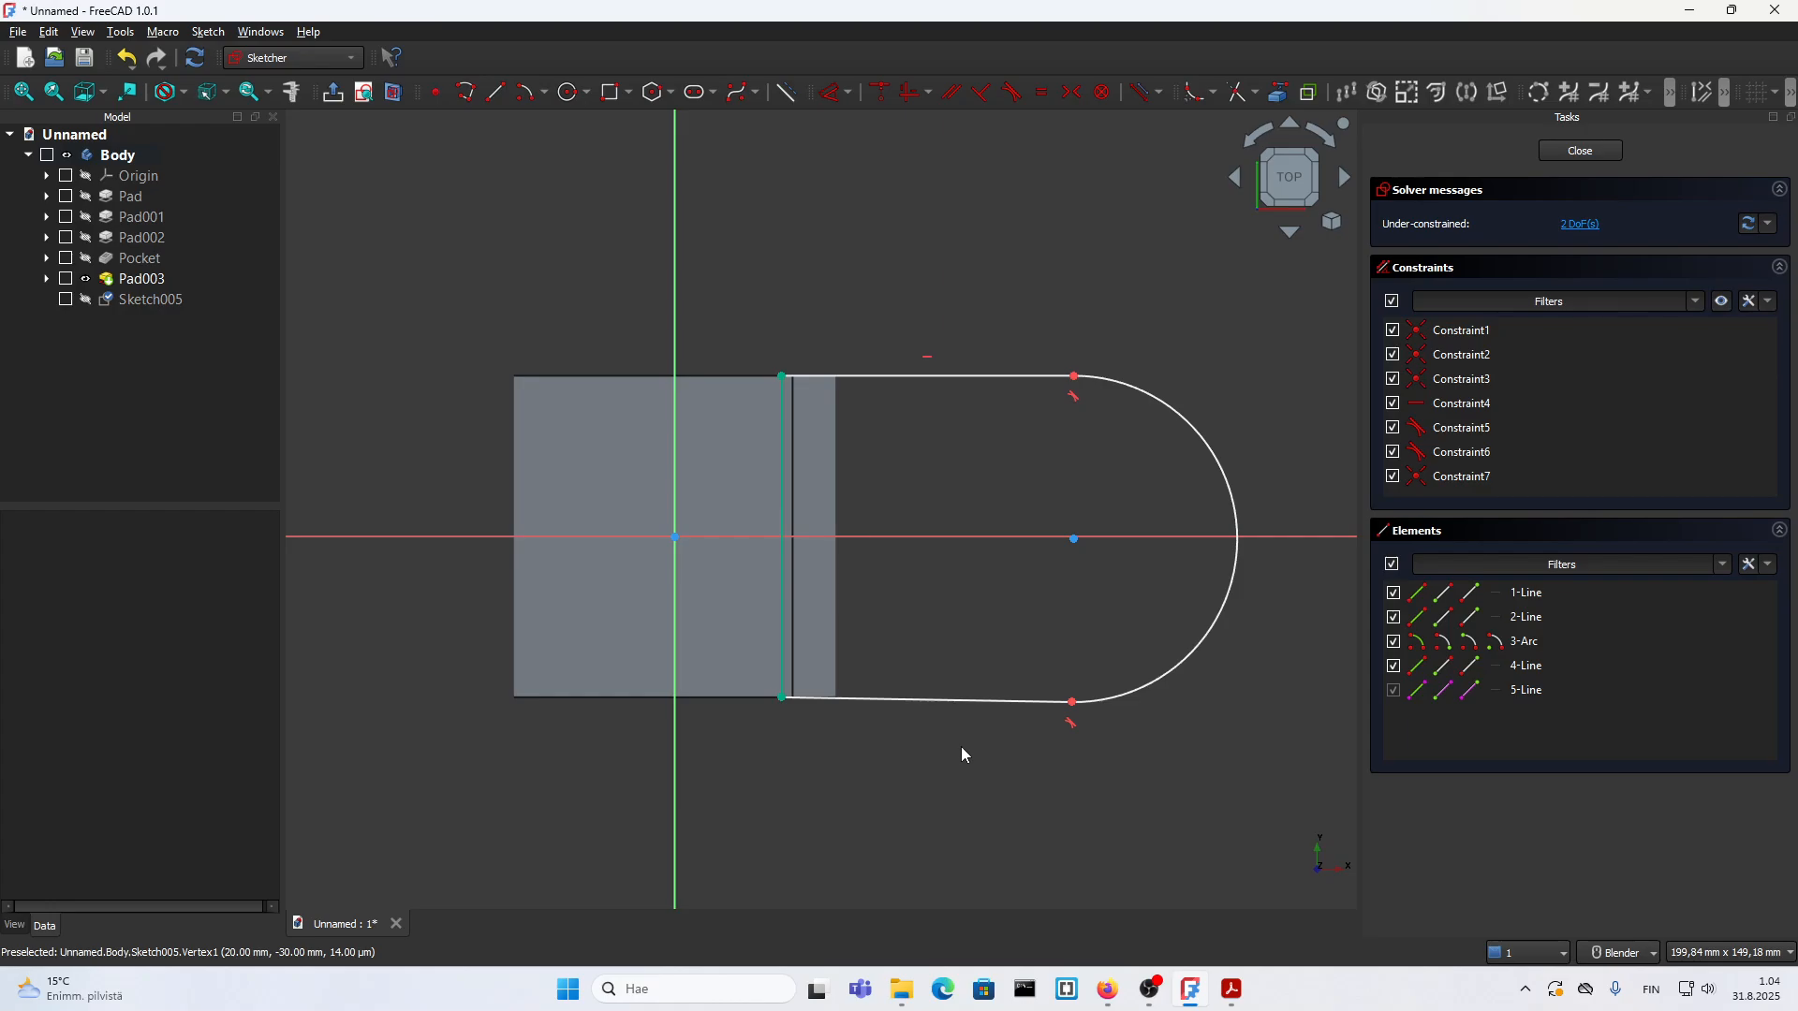
Step: Constrain the profile's slanted closing line horizontal and move the arc inward so the straight sides are about 44 mm long
click(888, 703)
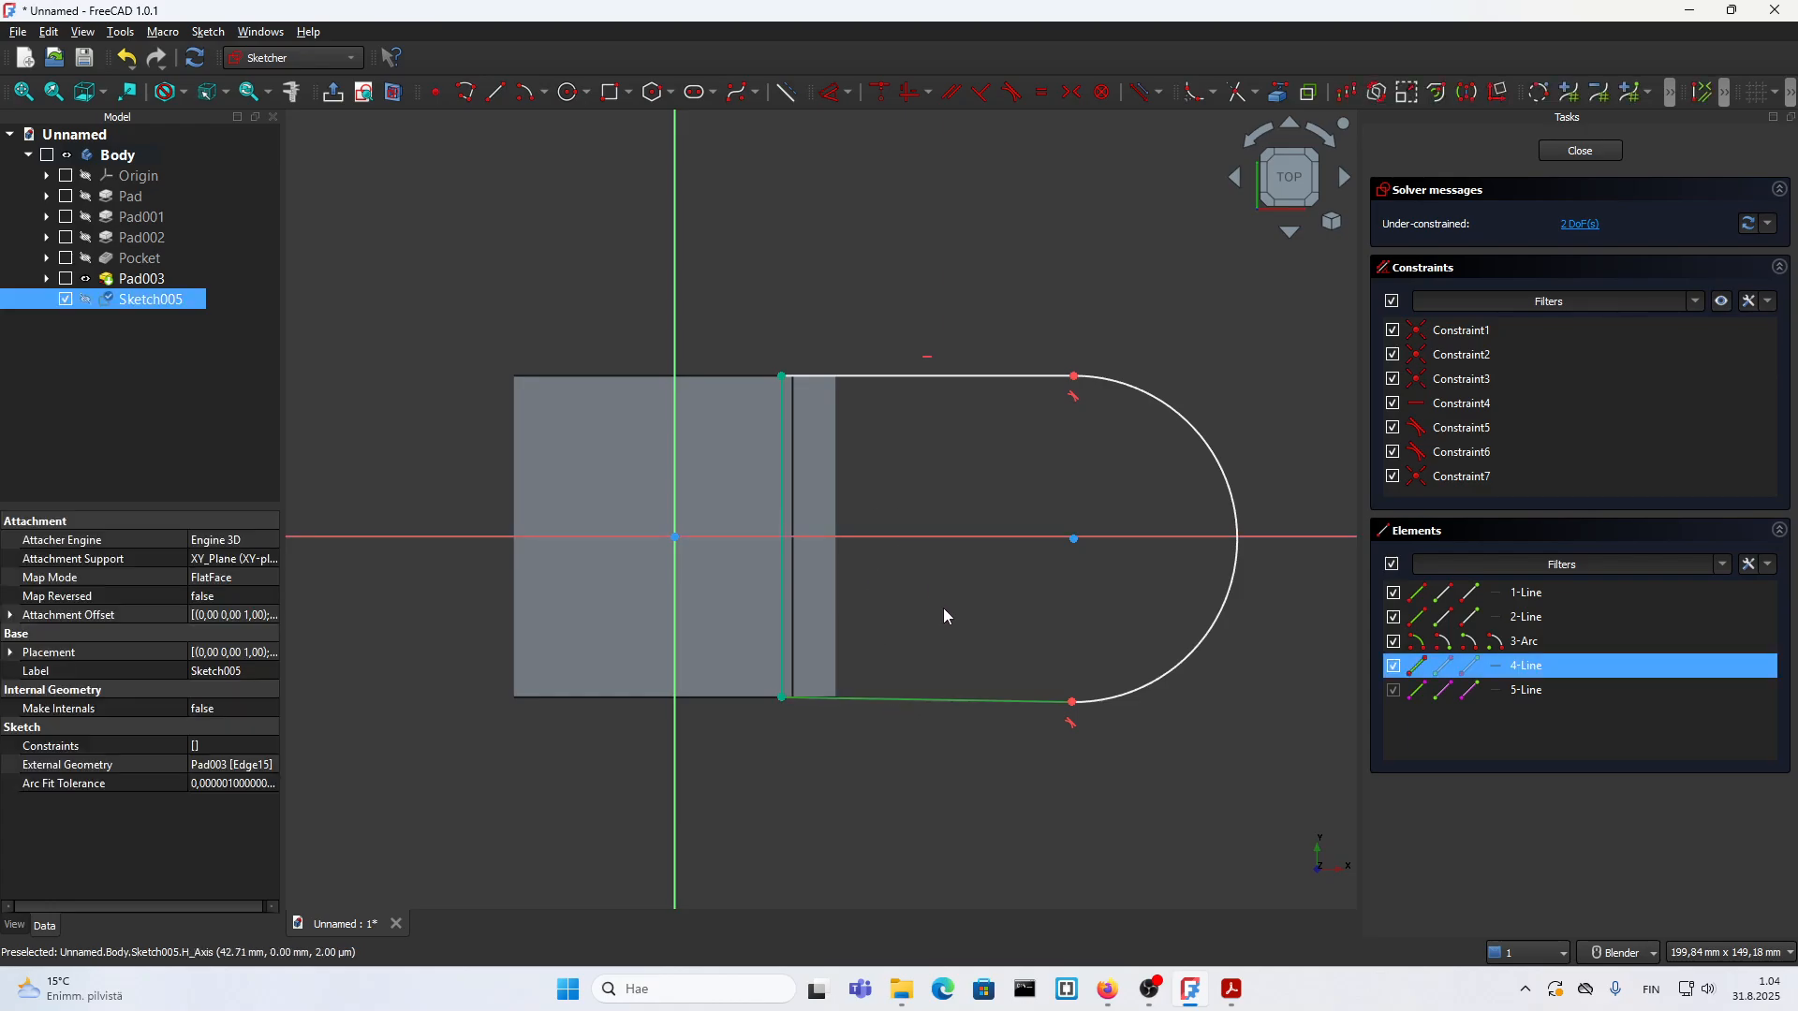
click(907, 93)
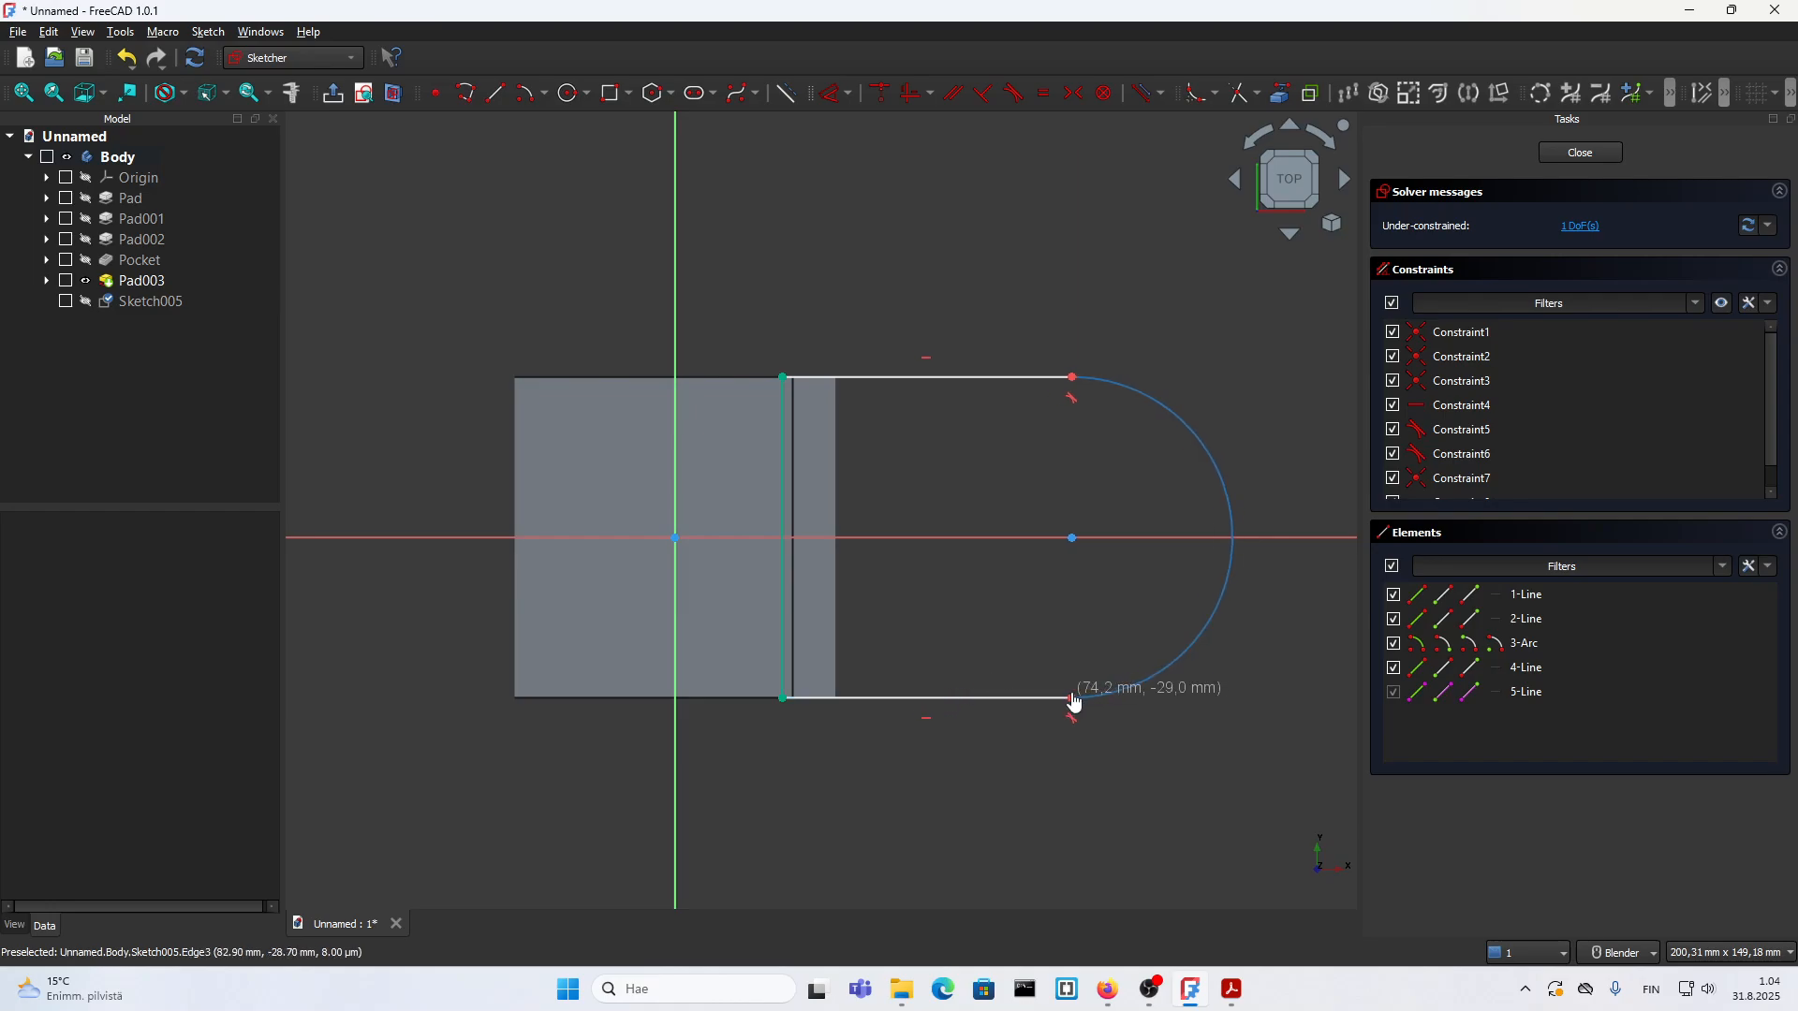
drag(1075, 702, 1011, 721)
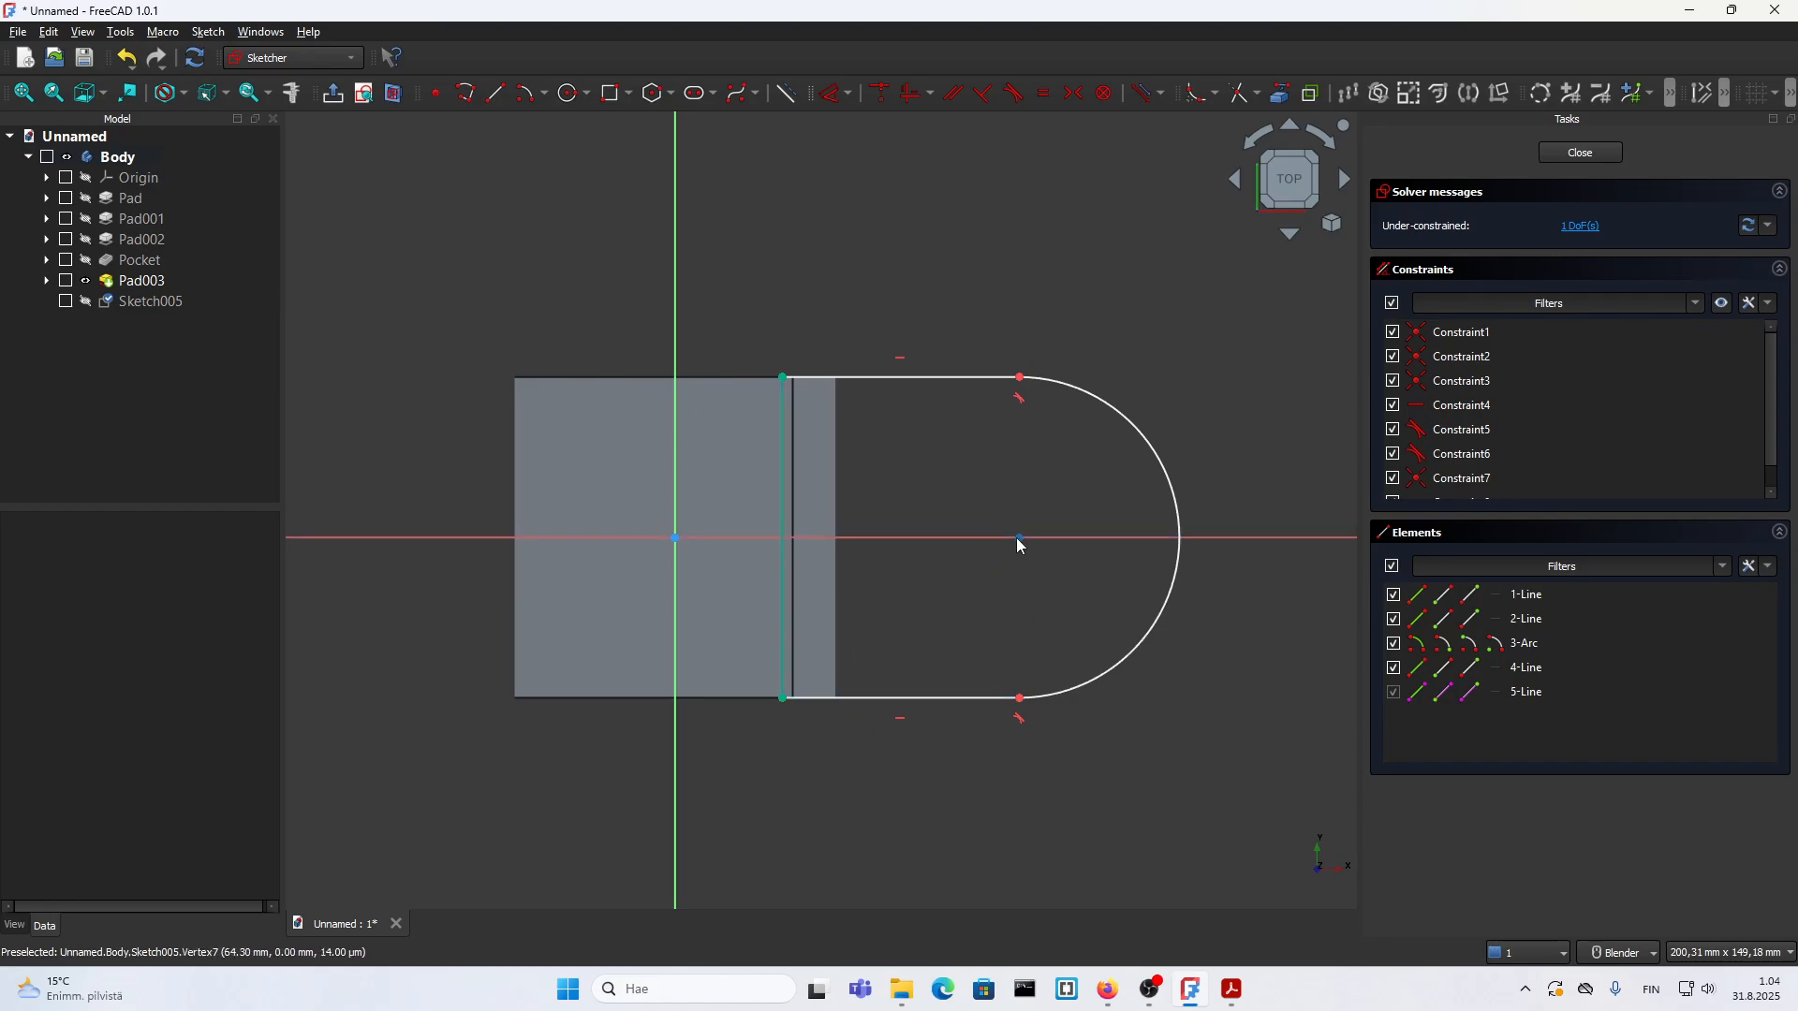
Step: Set the length of the lug profile's straight side to 25 mm
click(929, 704)
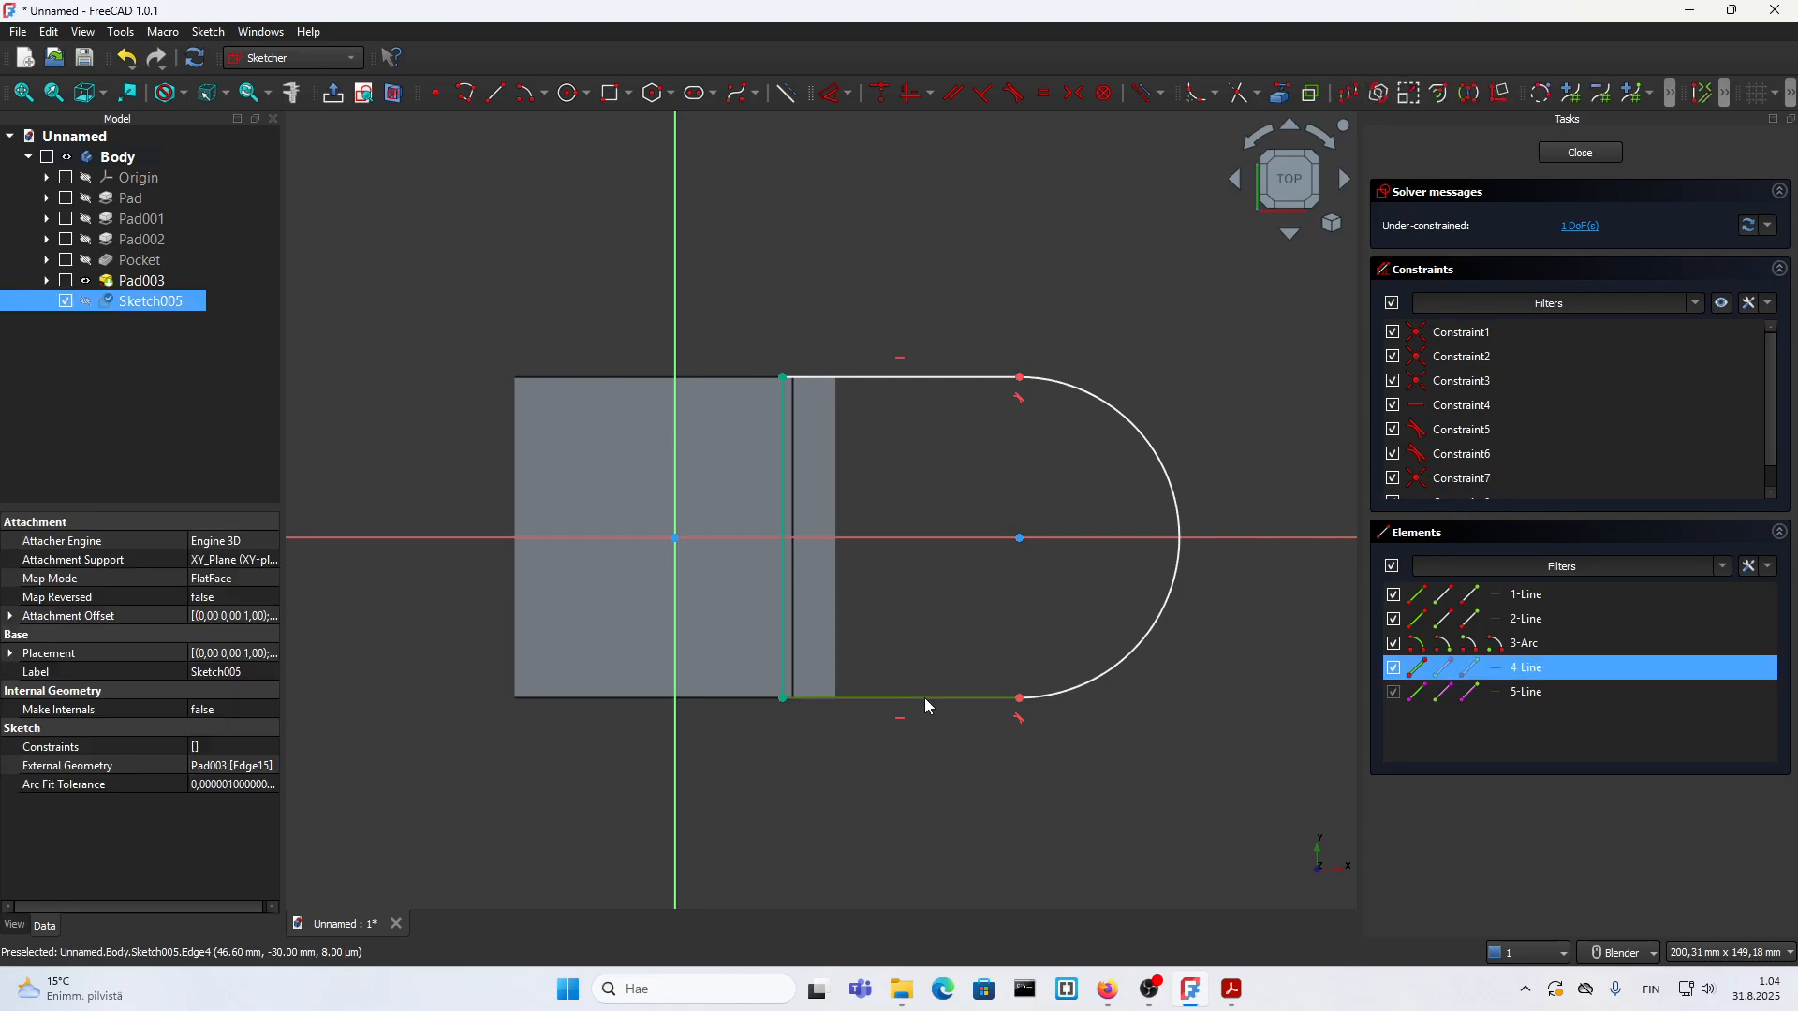
text(l25)
key(Return)
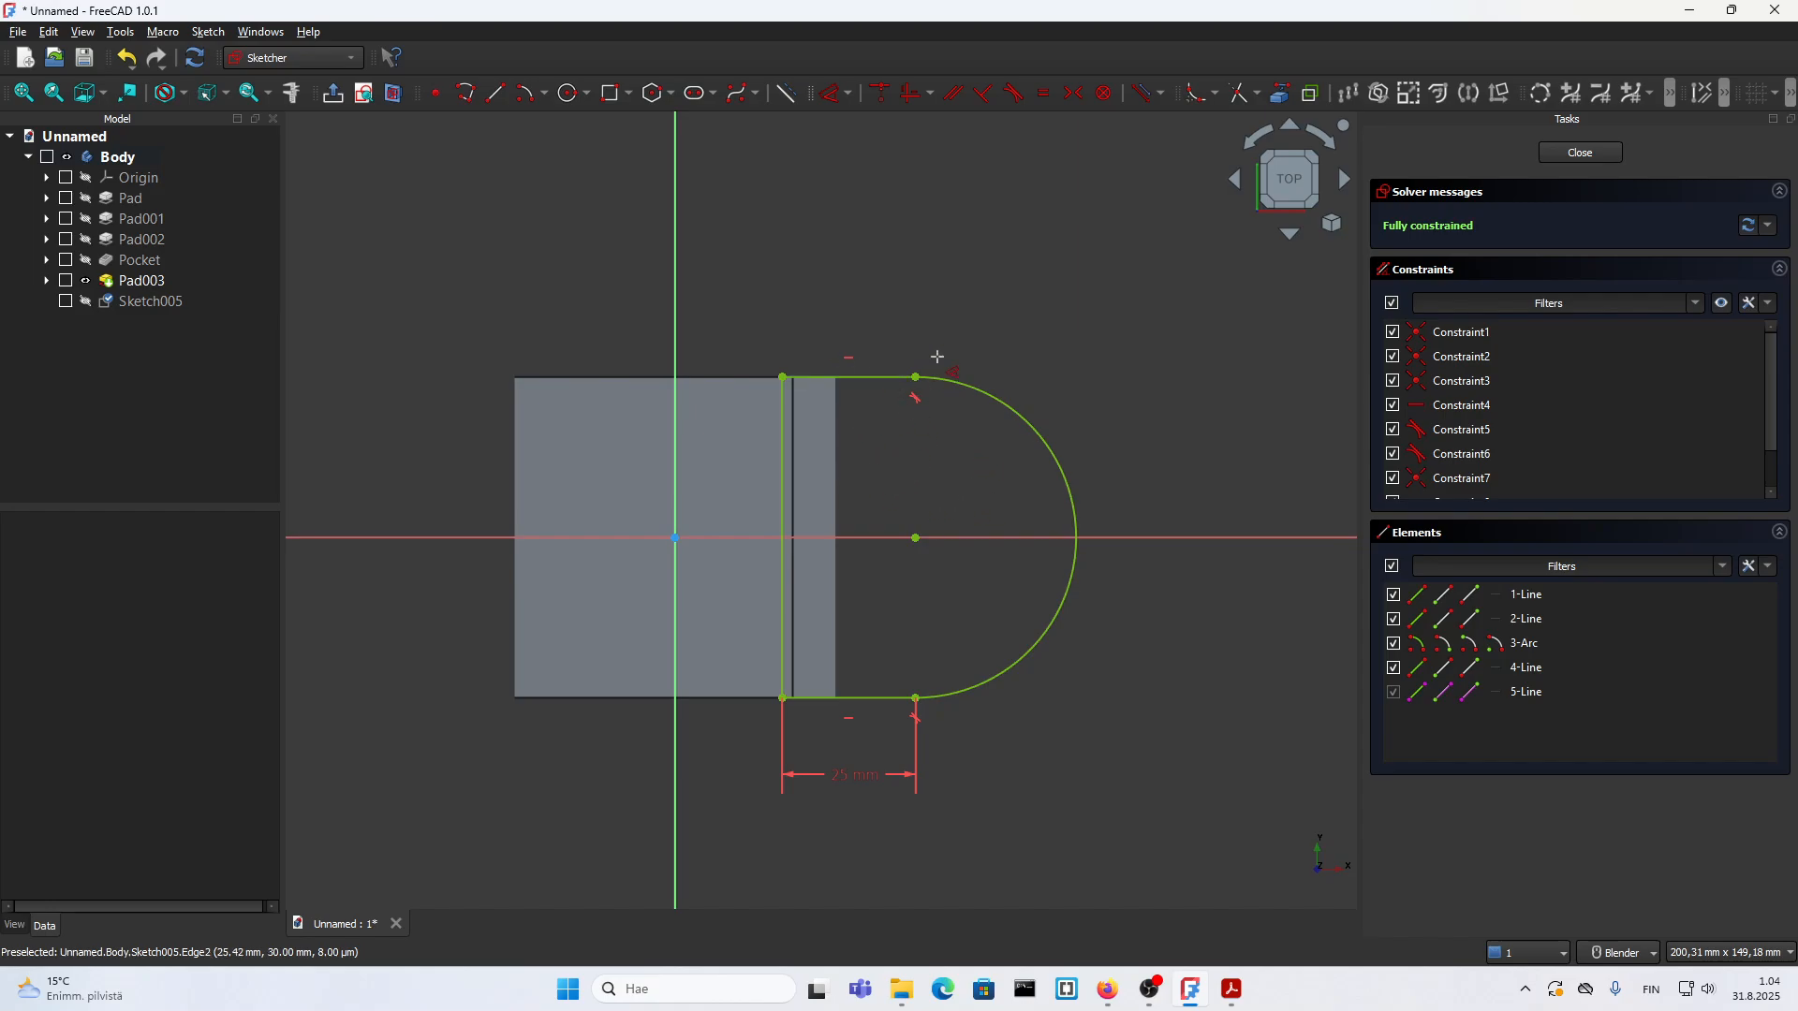
key(Escape)
Step: Add a 30 mm diameter circle centred on the end arc's centre and close the sketch
click(570, 93)
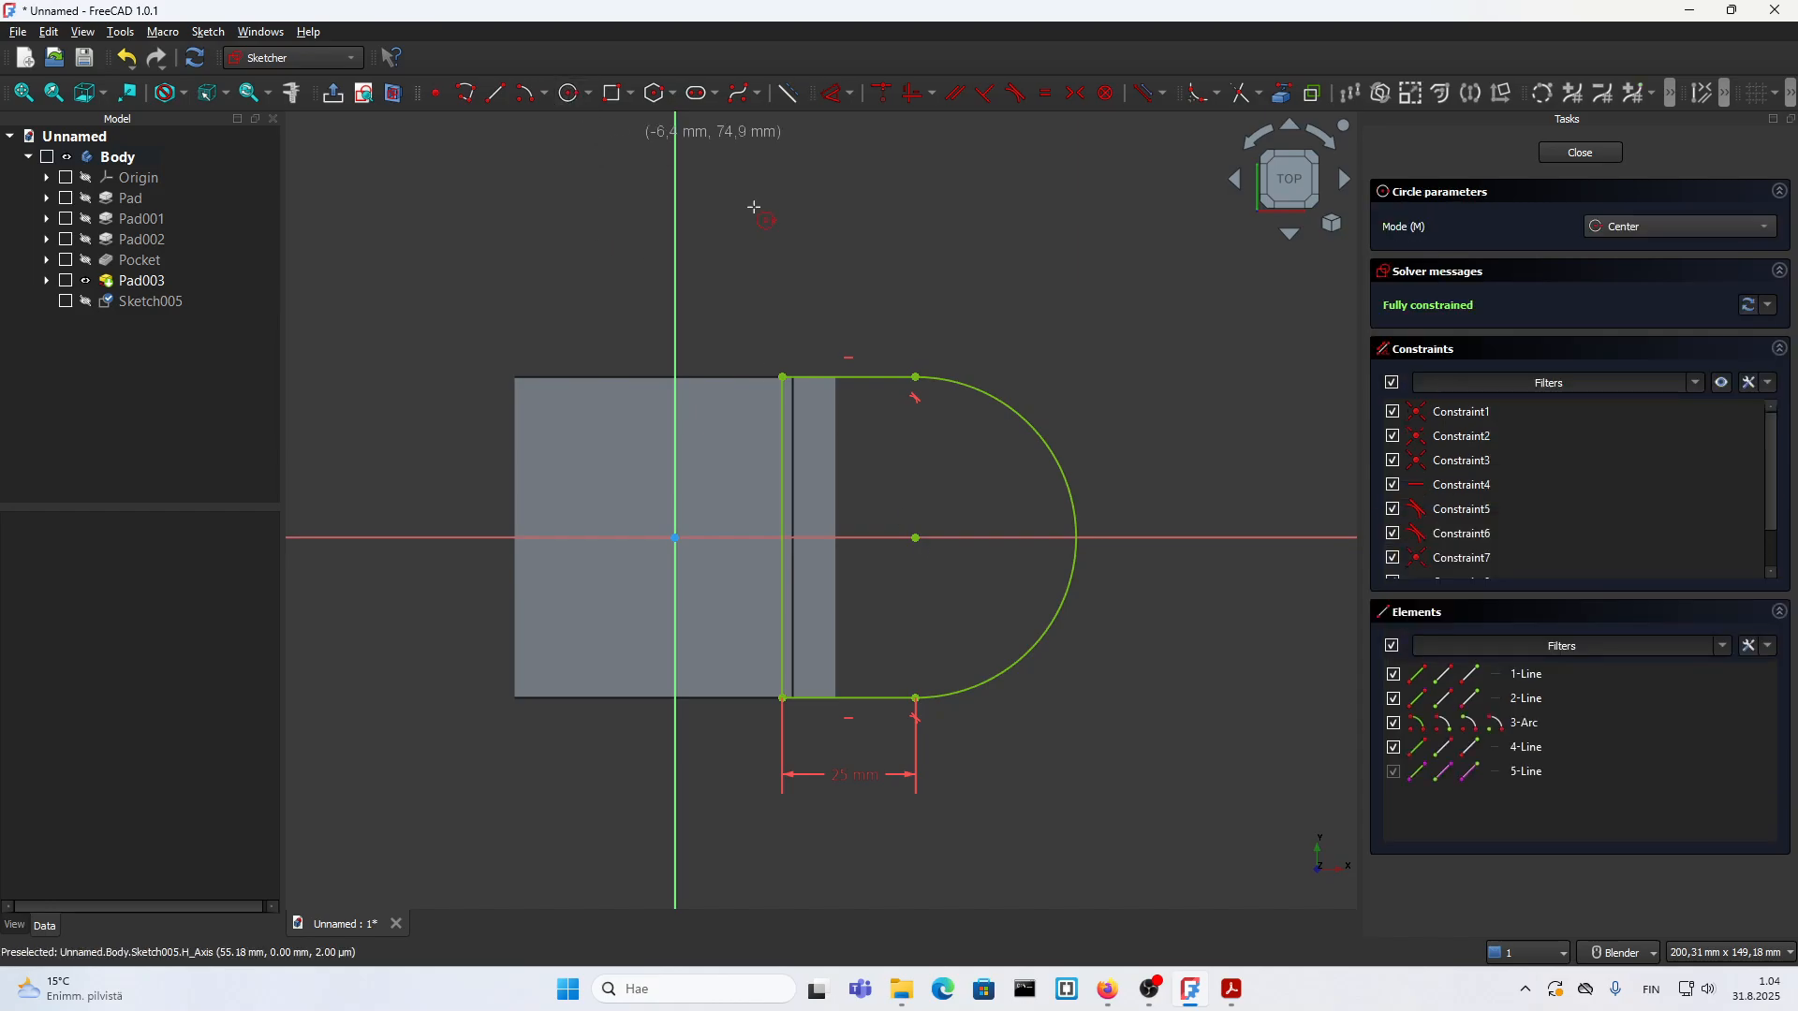
click(915, 538)
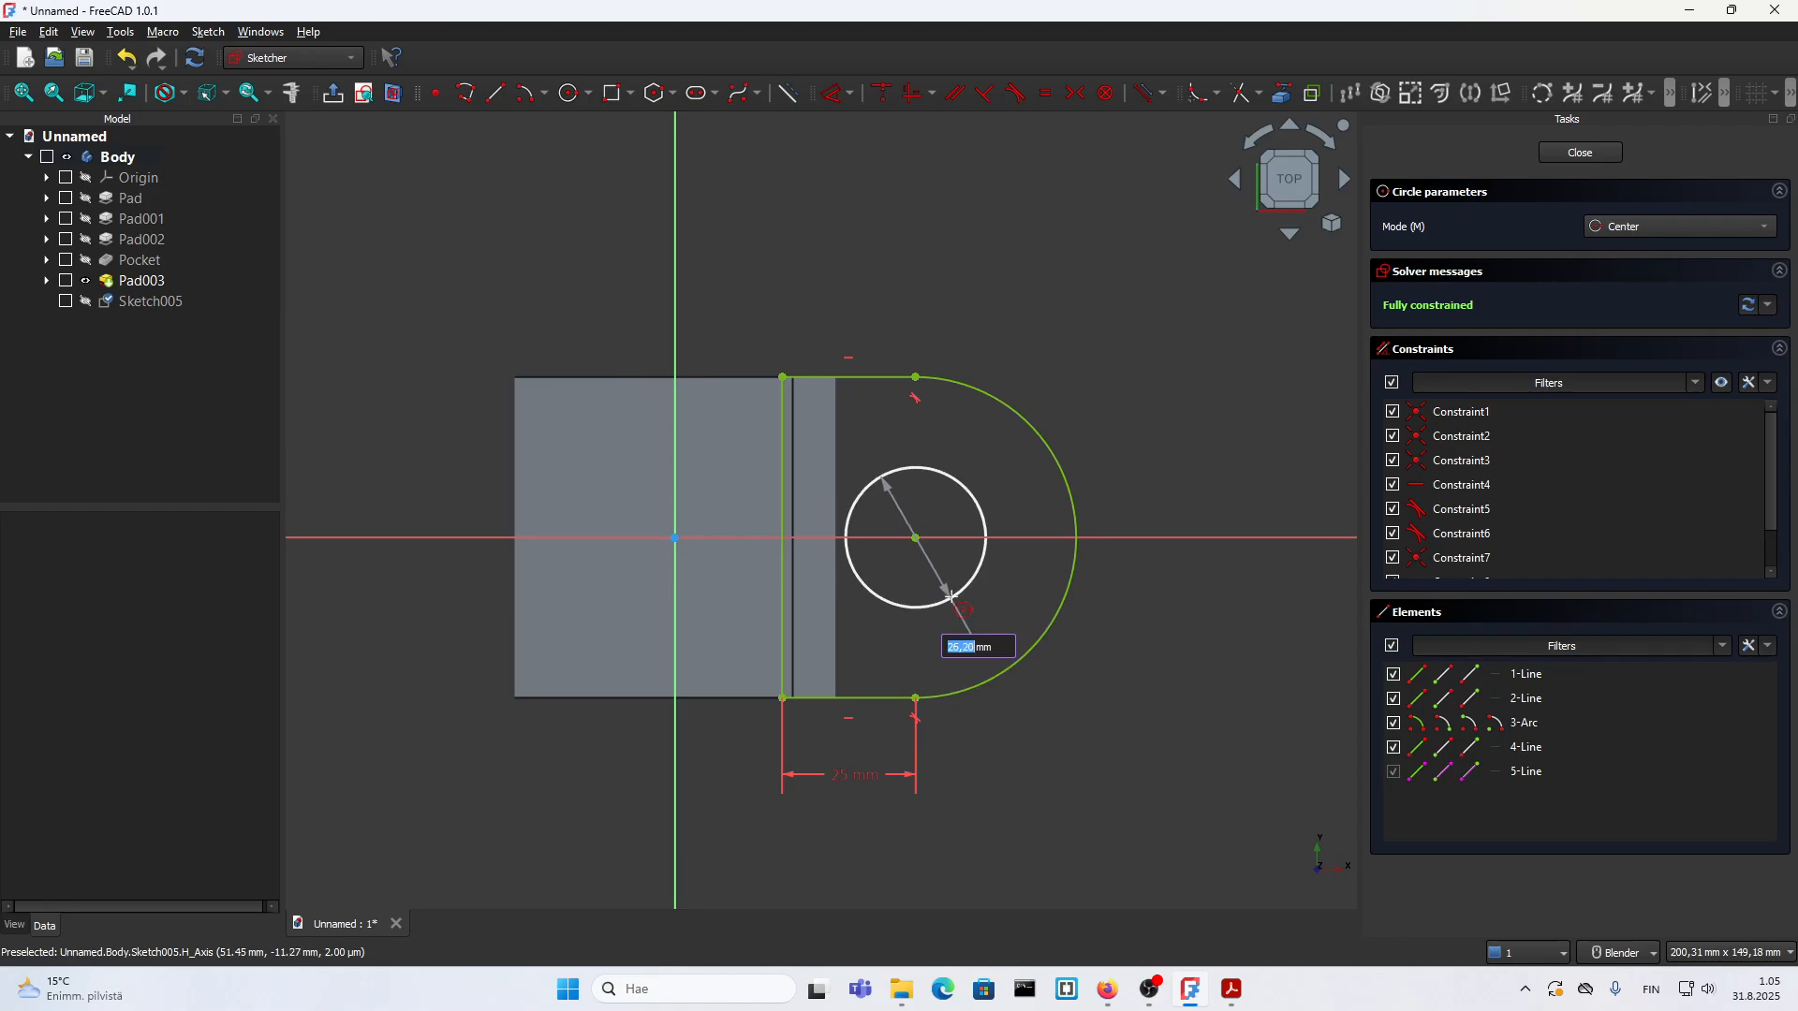
text(30)
key(Return)
key(Escape)
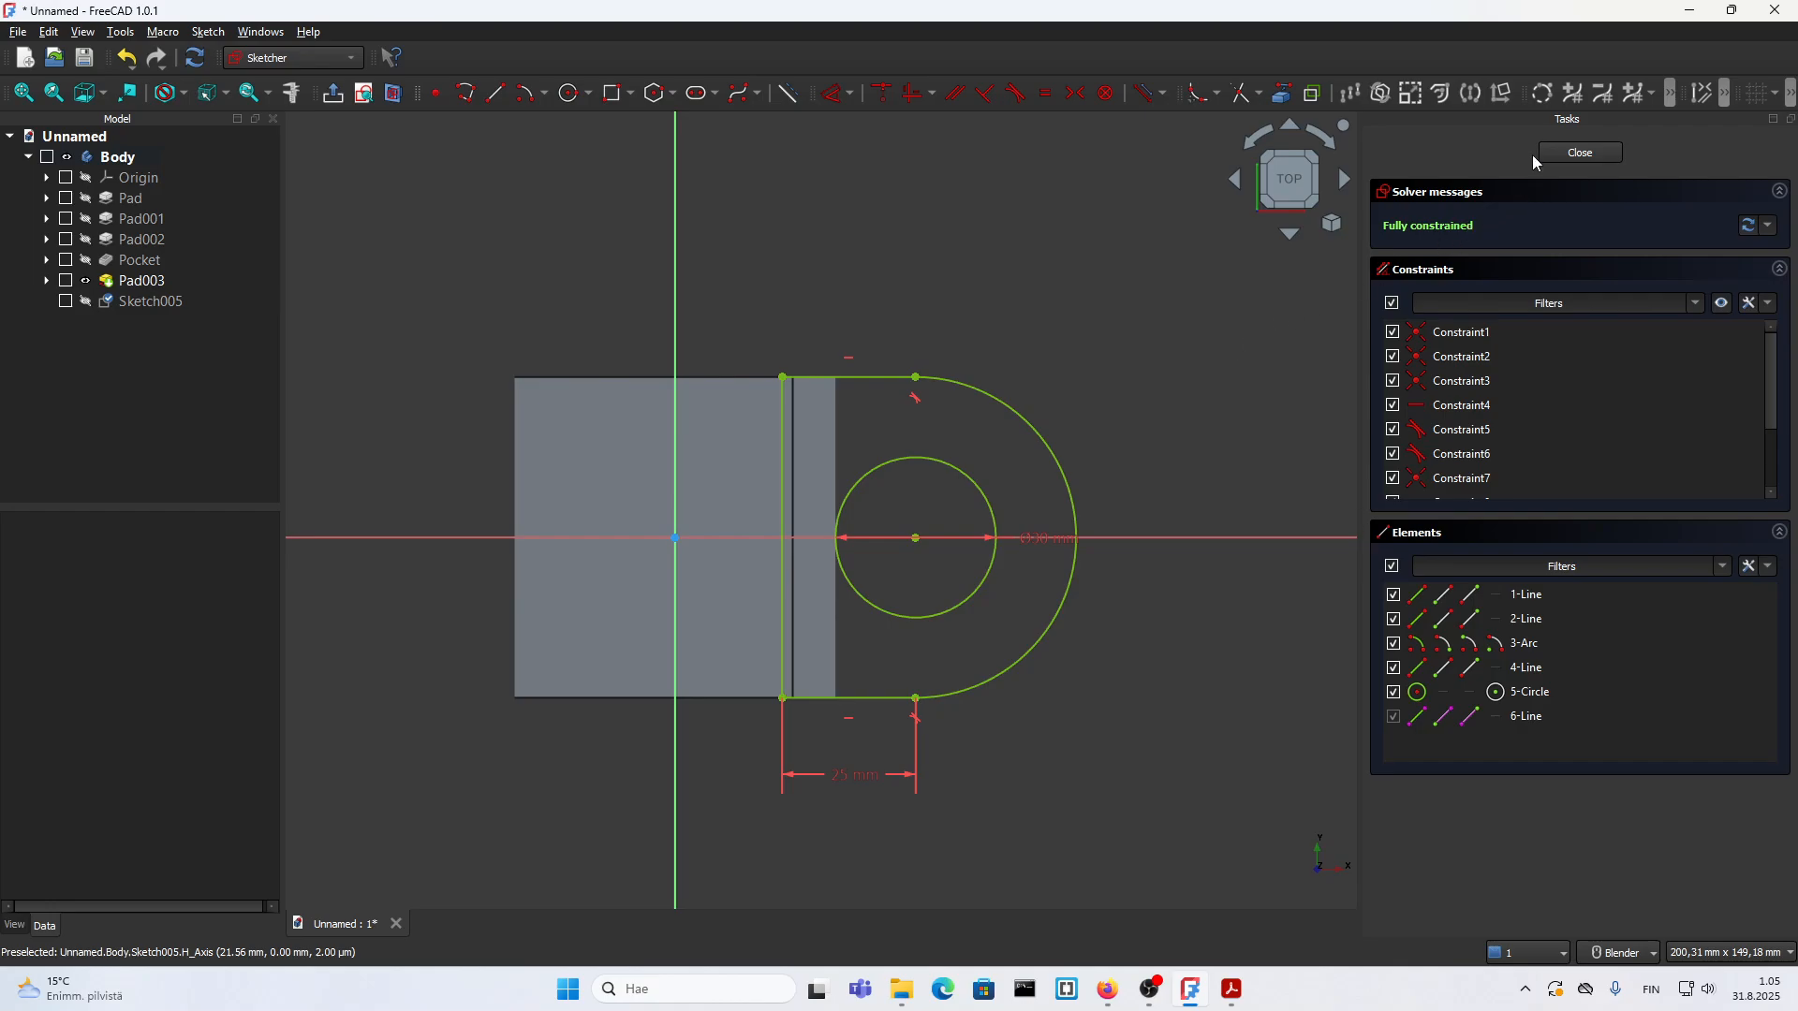
click(1554, 150)
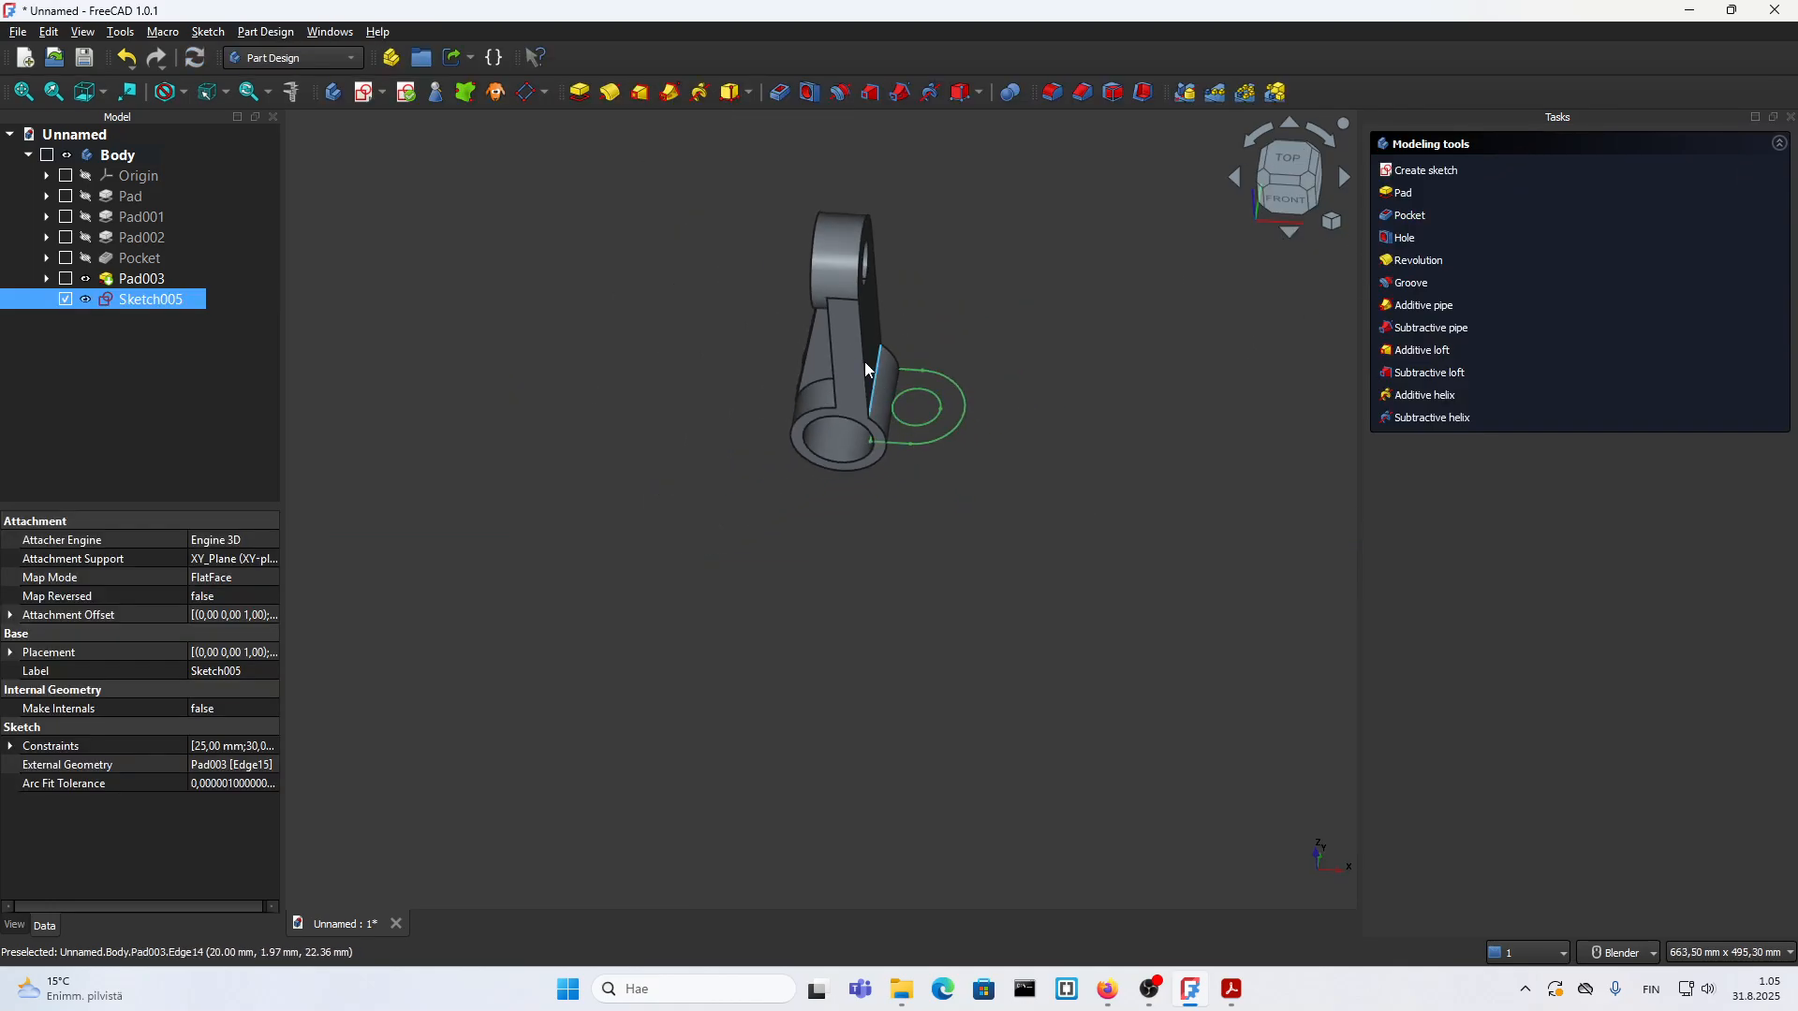
Step: View the lug sketch from the front and check the lug's height in the 18.pdf drawing, returning to the FreeCAD model
key(1)
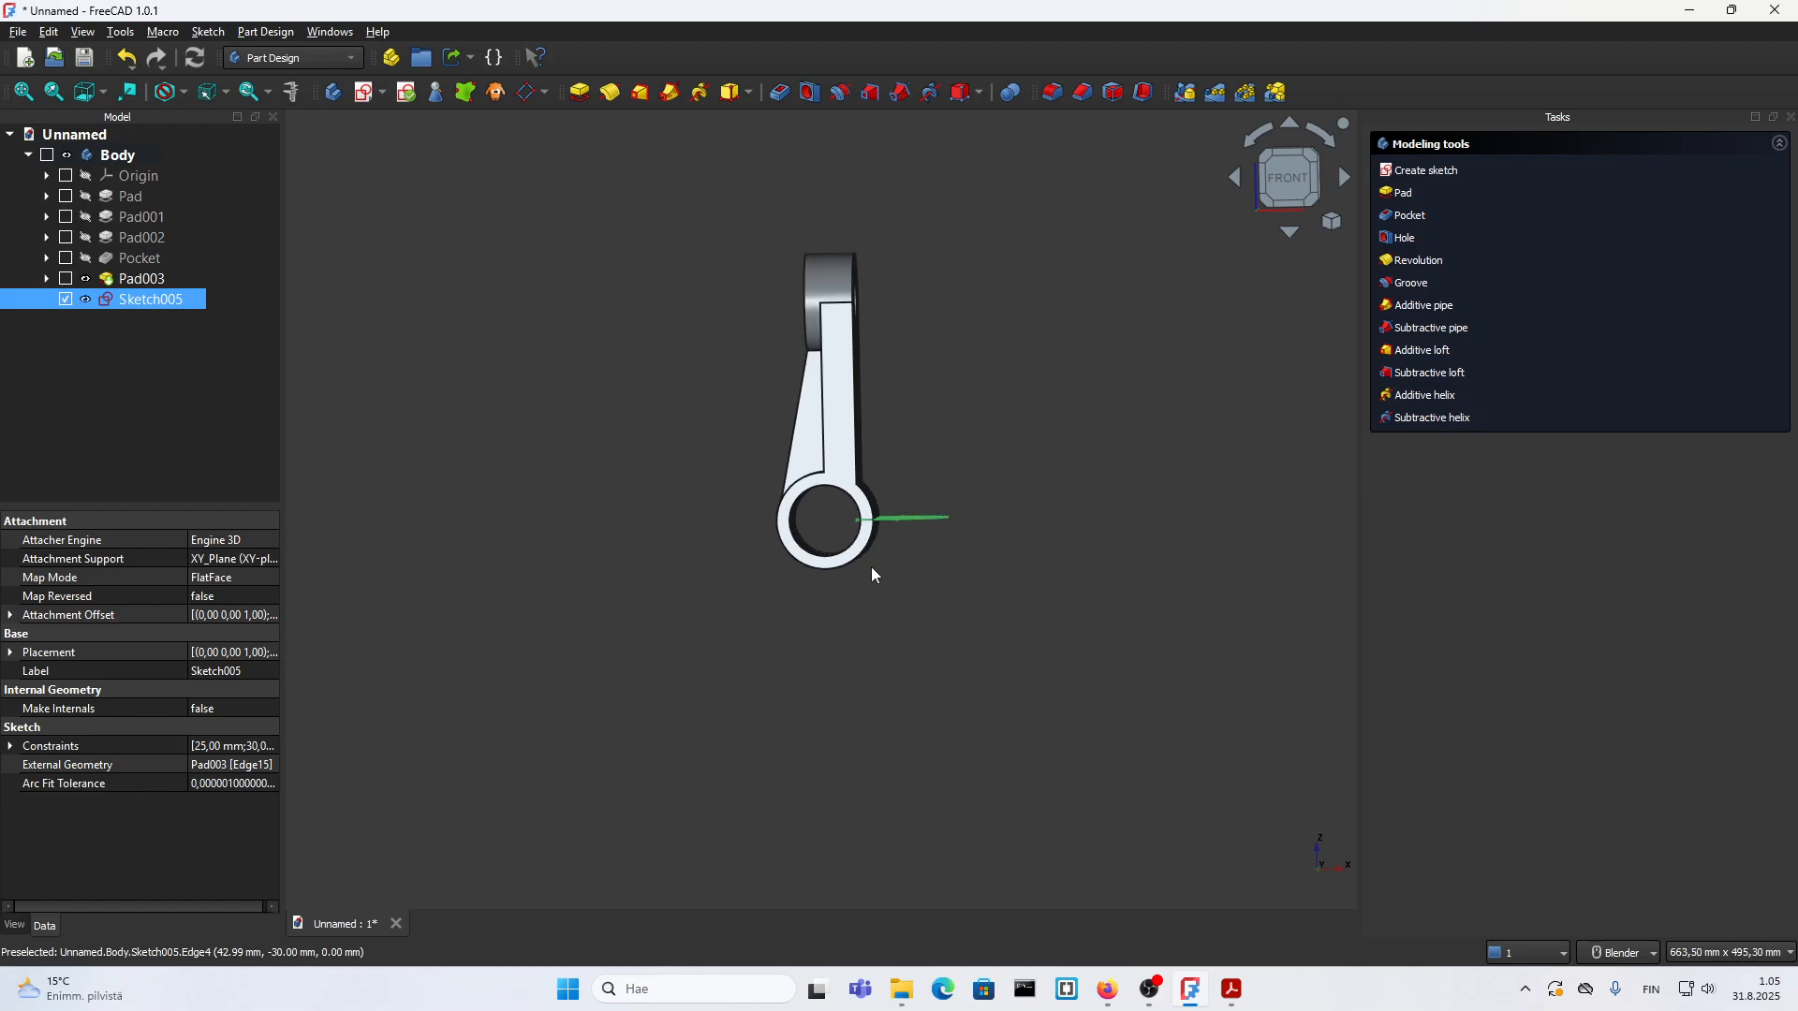
middle_drag(872, 568, 894, 536)
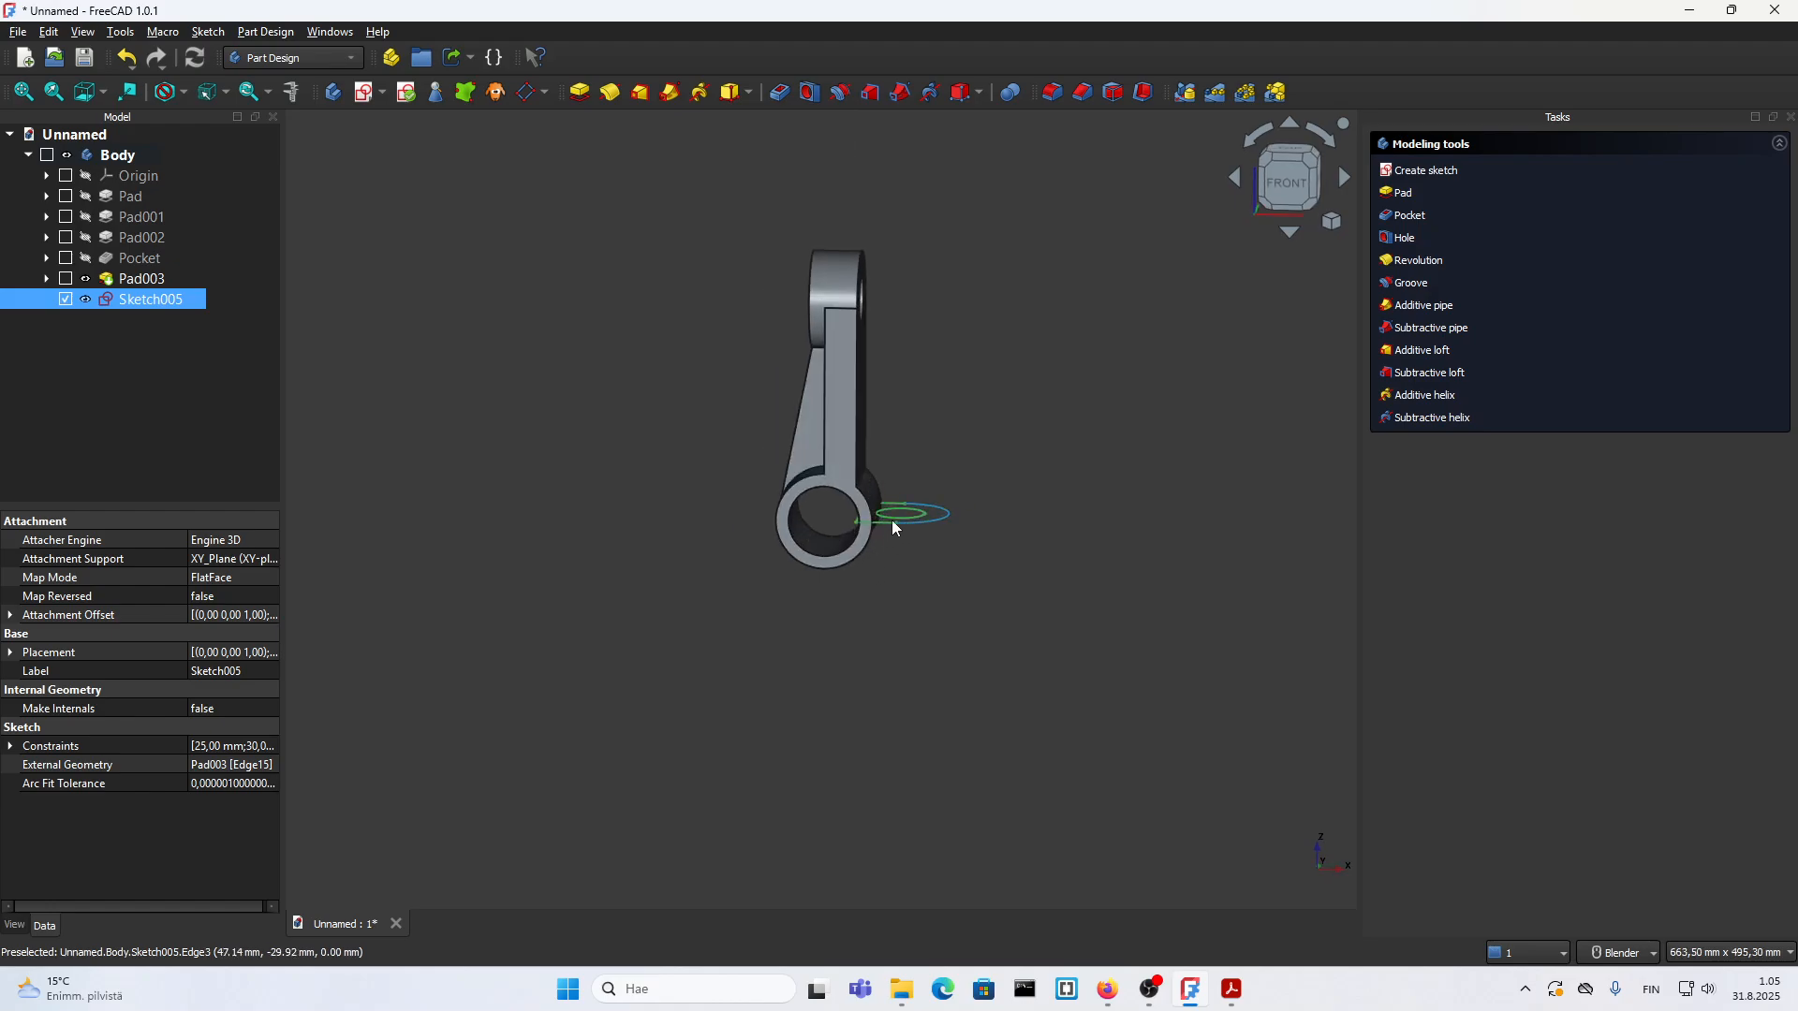
click(1229, 992)
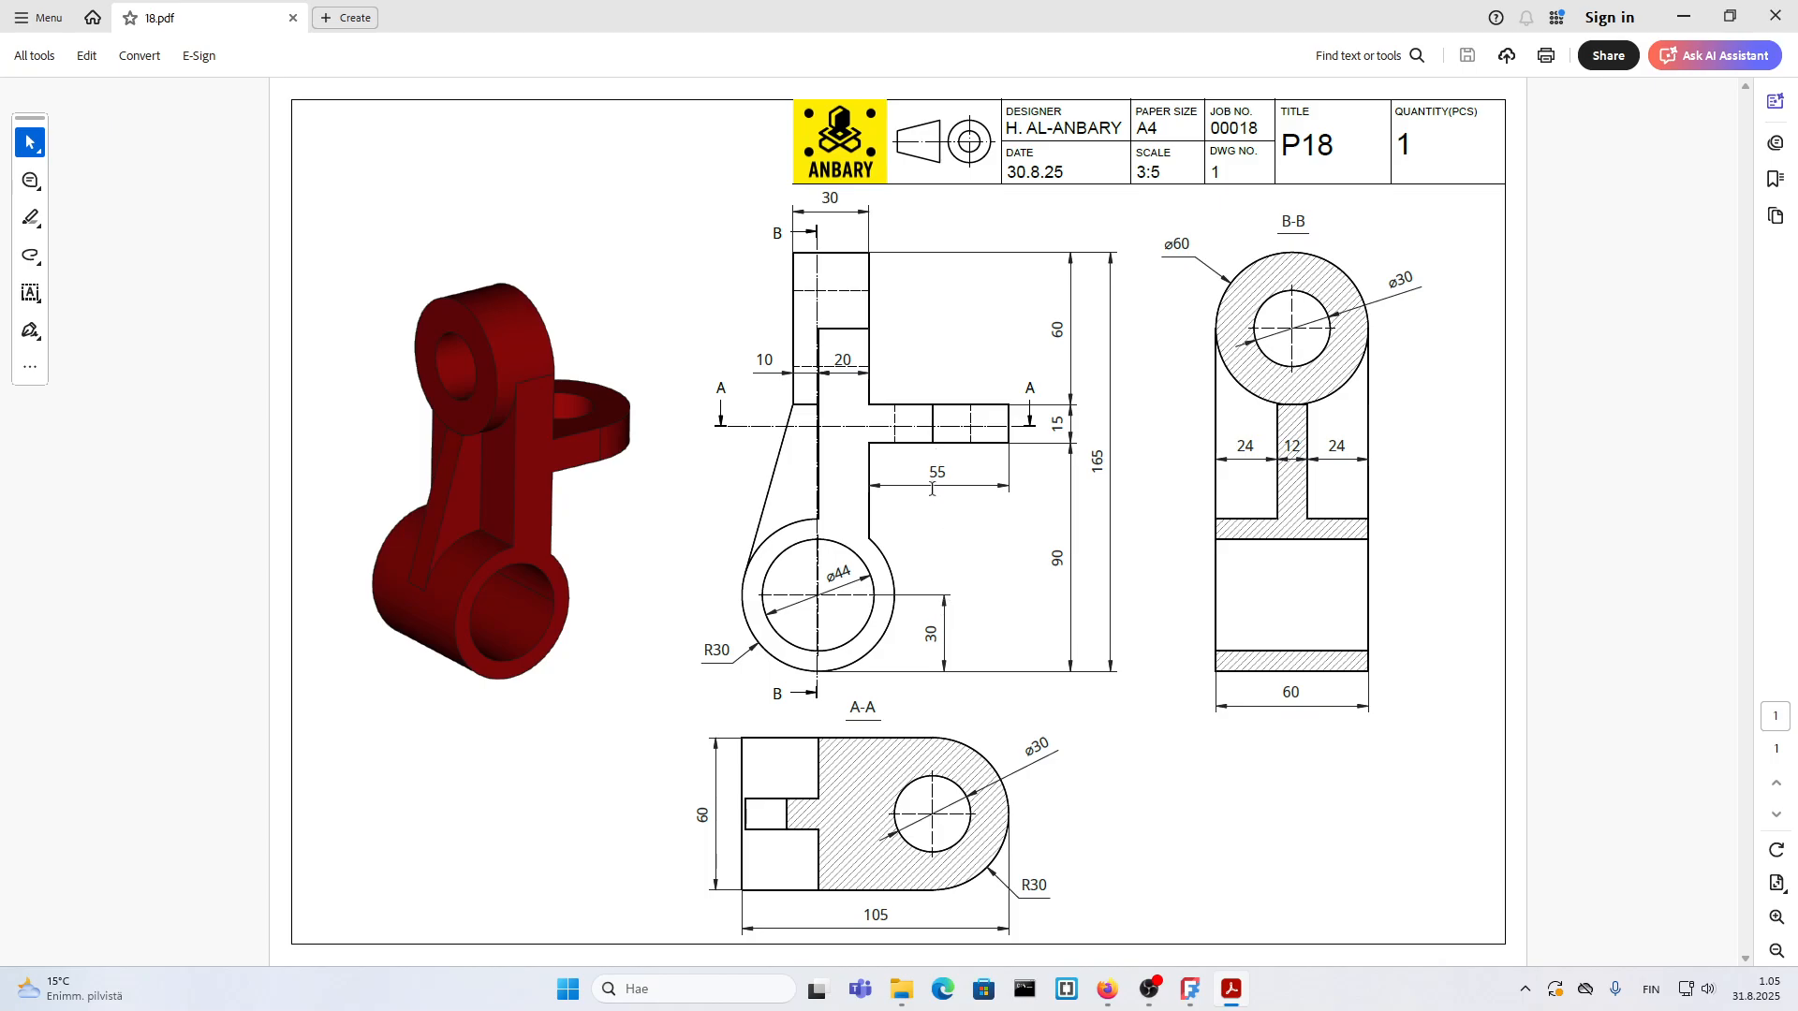
click(1238, 991)
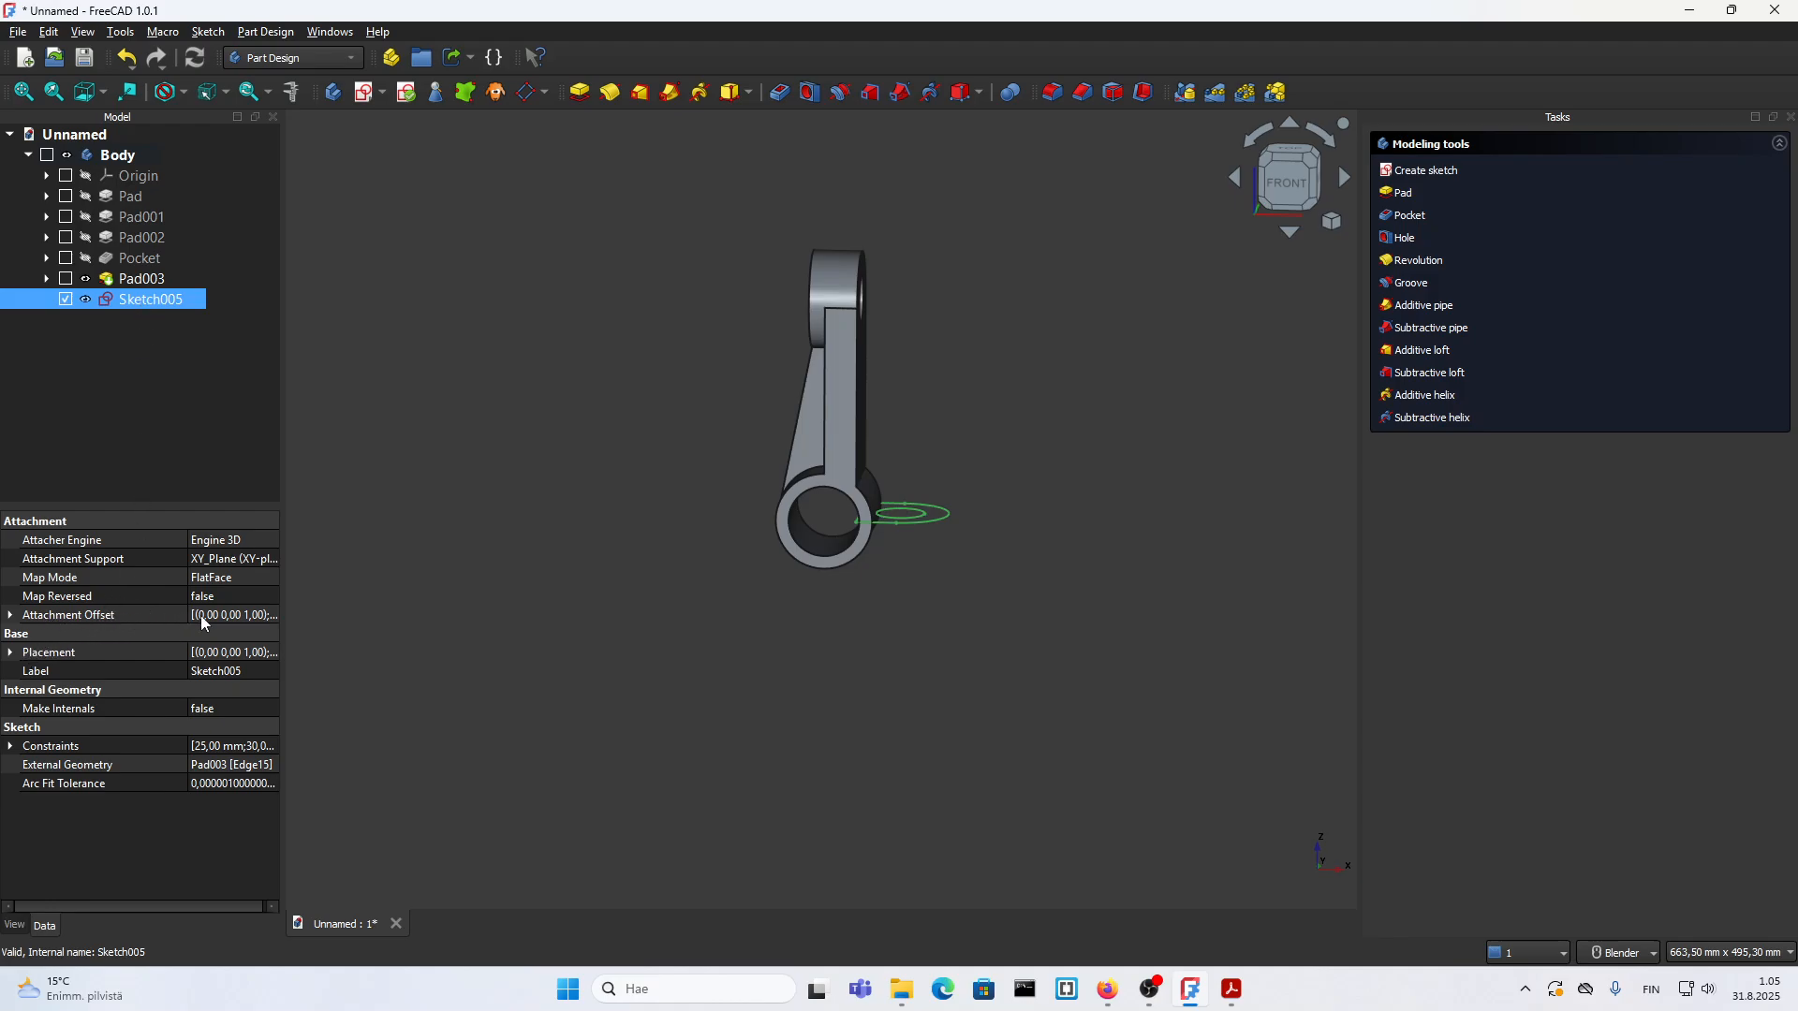
Step: Open the attachment offset placement settings of the lug sketch with the sketch and bracket in view
click(273, 616)
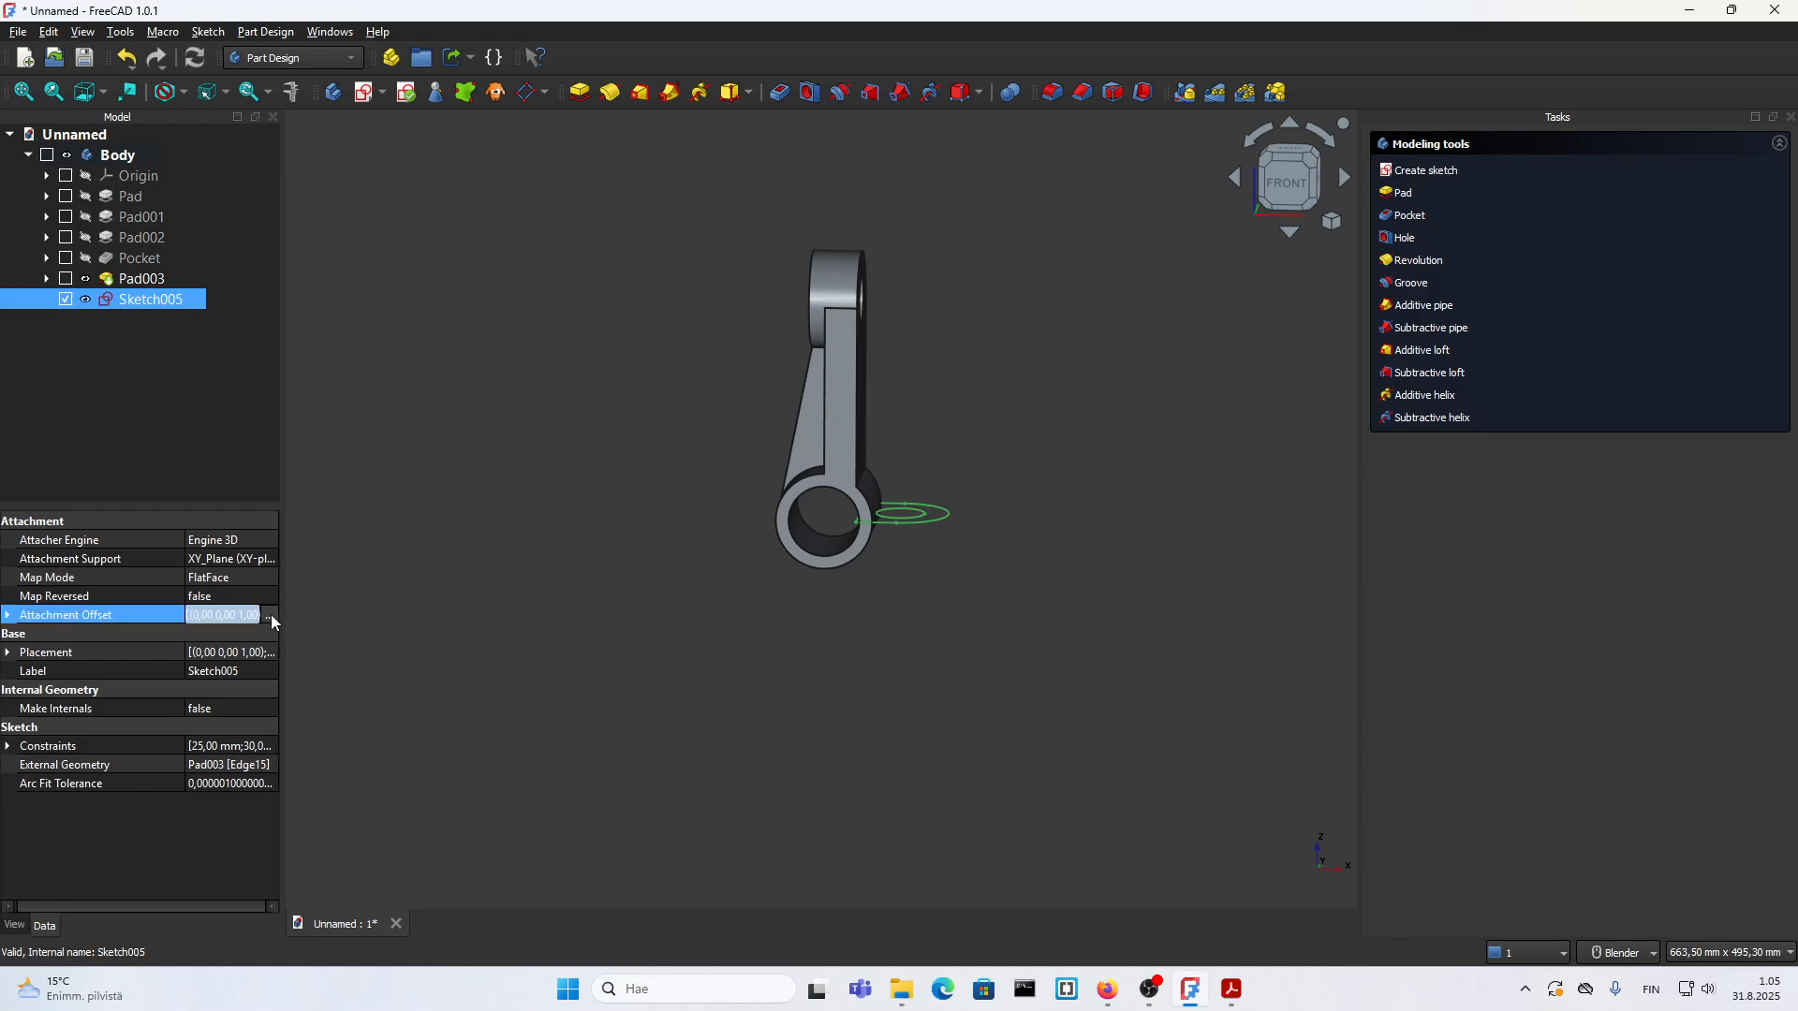
click(270, 615)
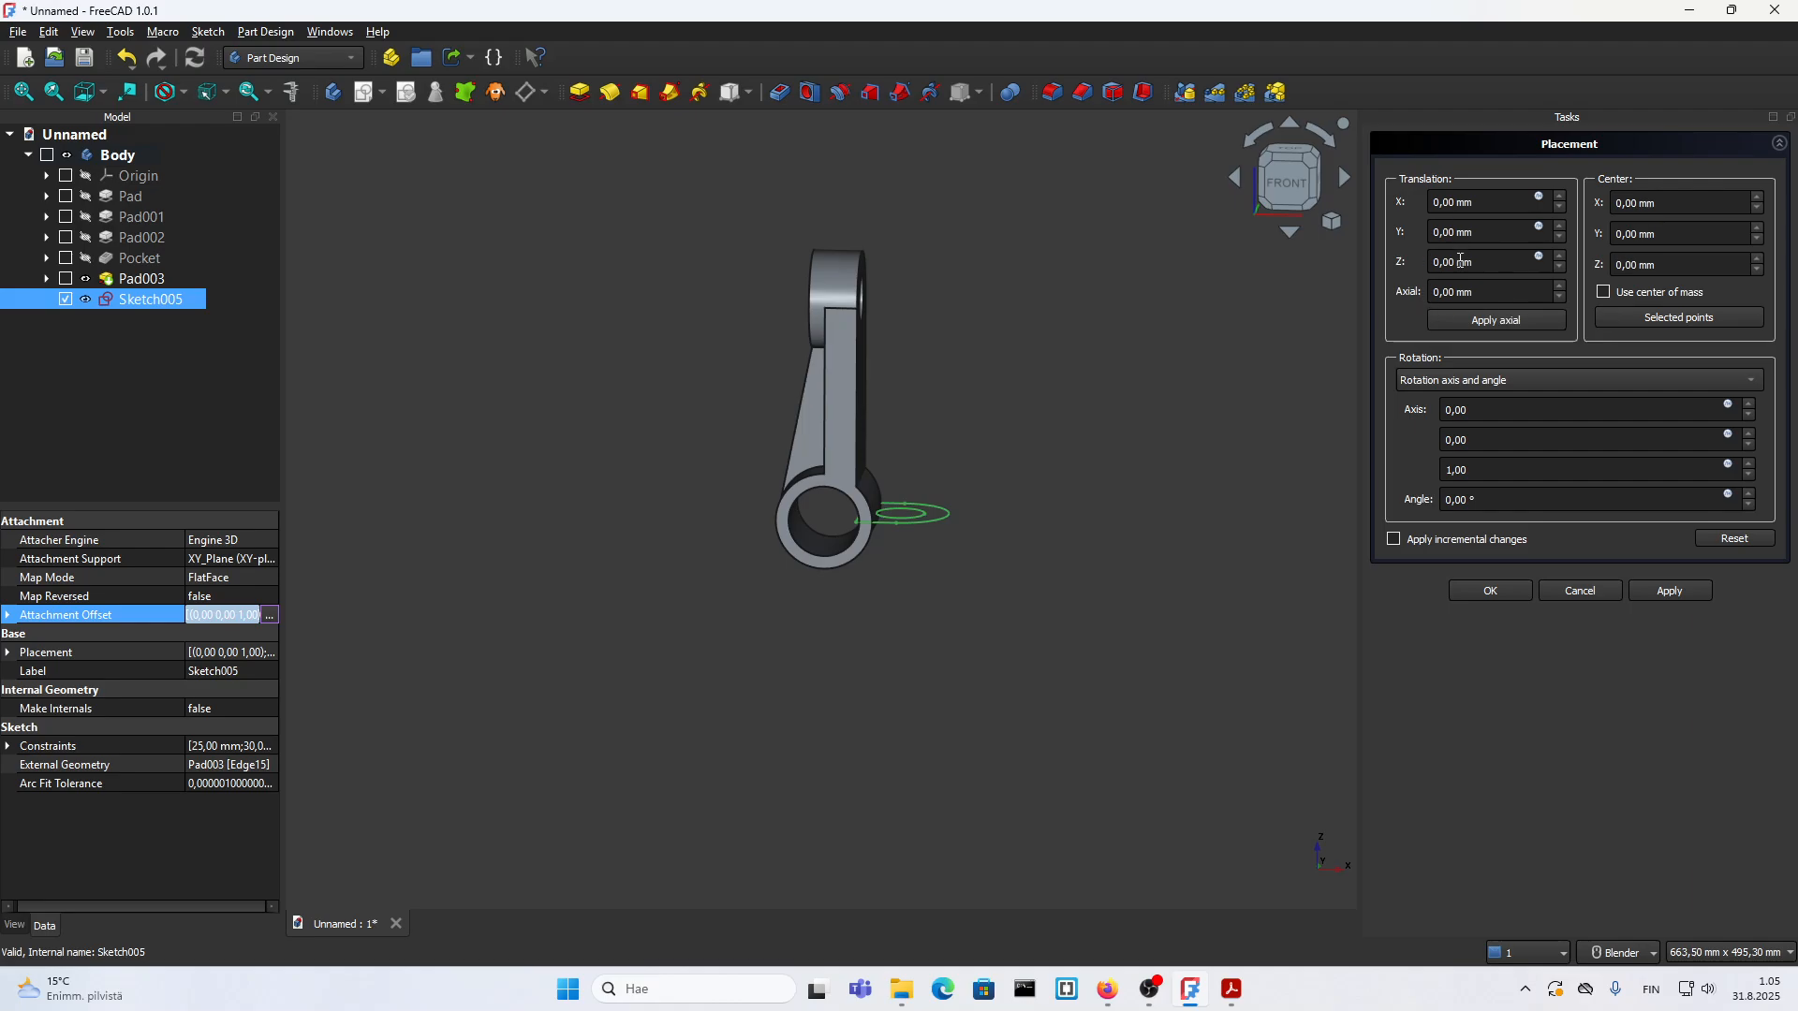
scroll(1076, 492, up, 3)
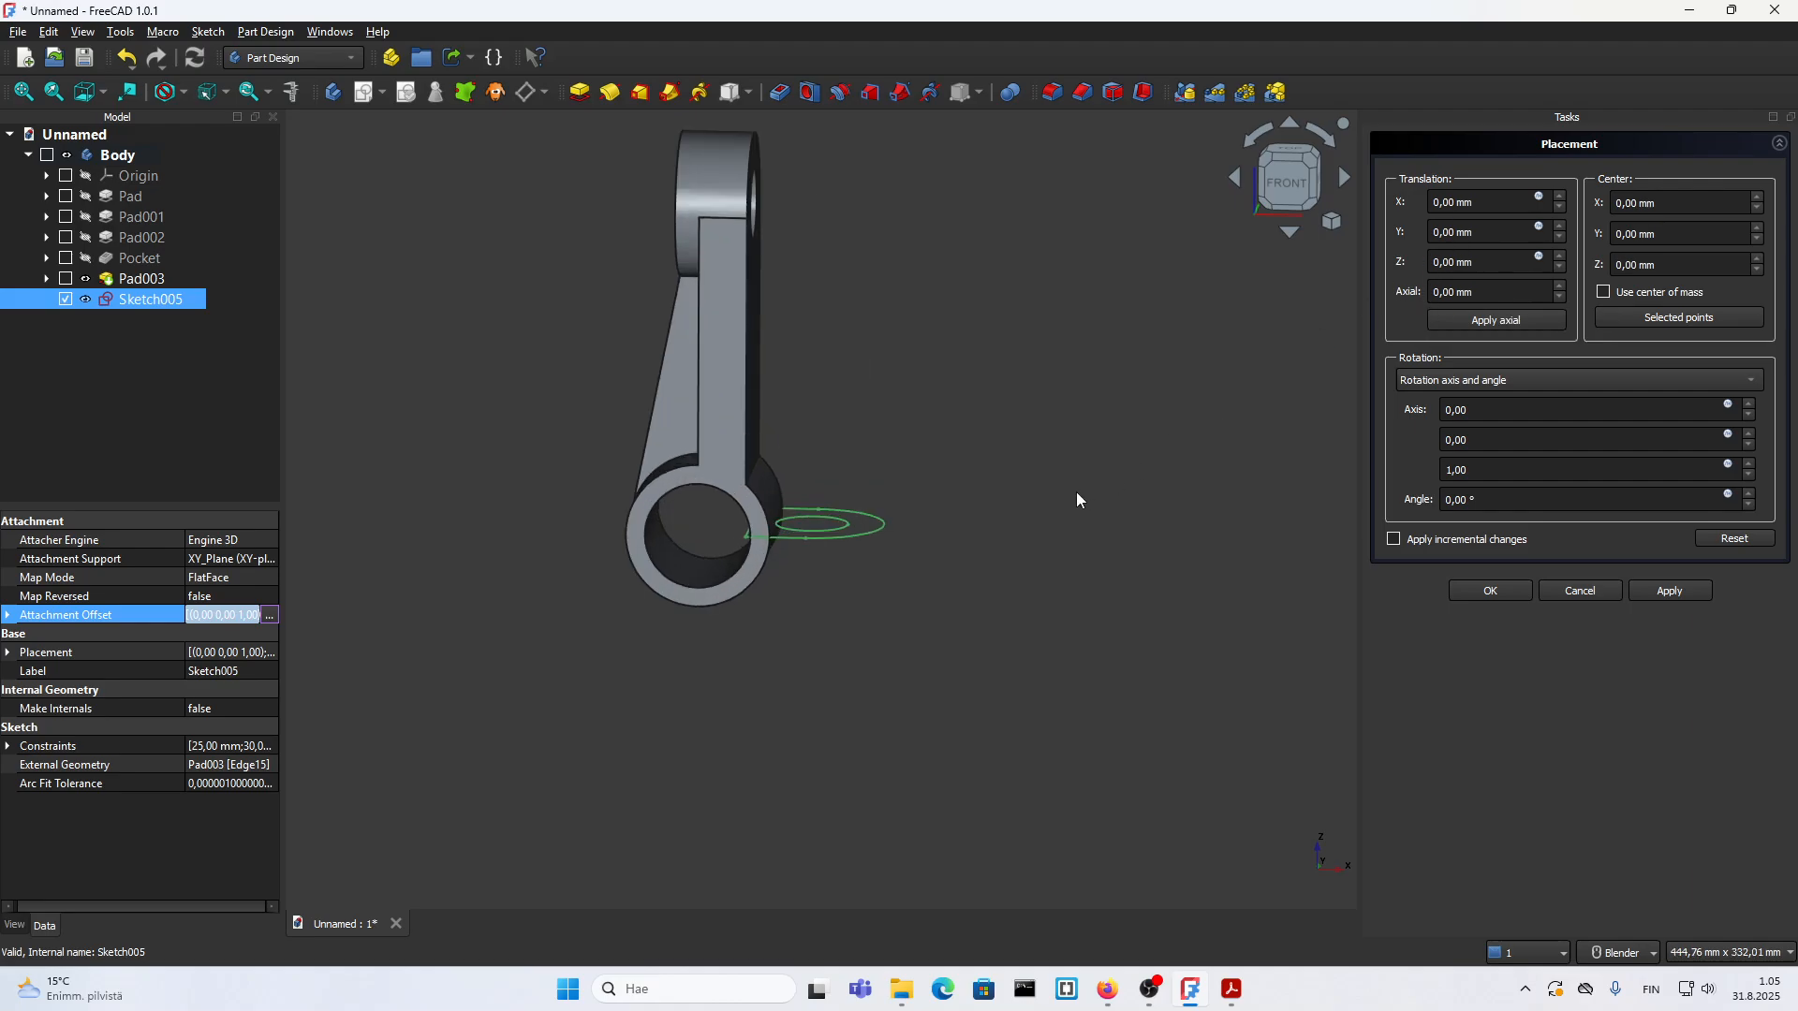
middle_drag(1076, 492, 788, 545)
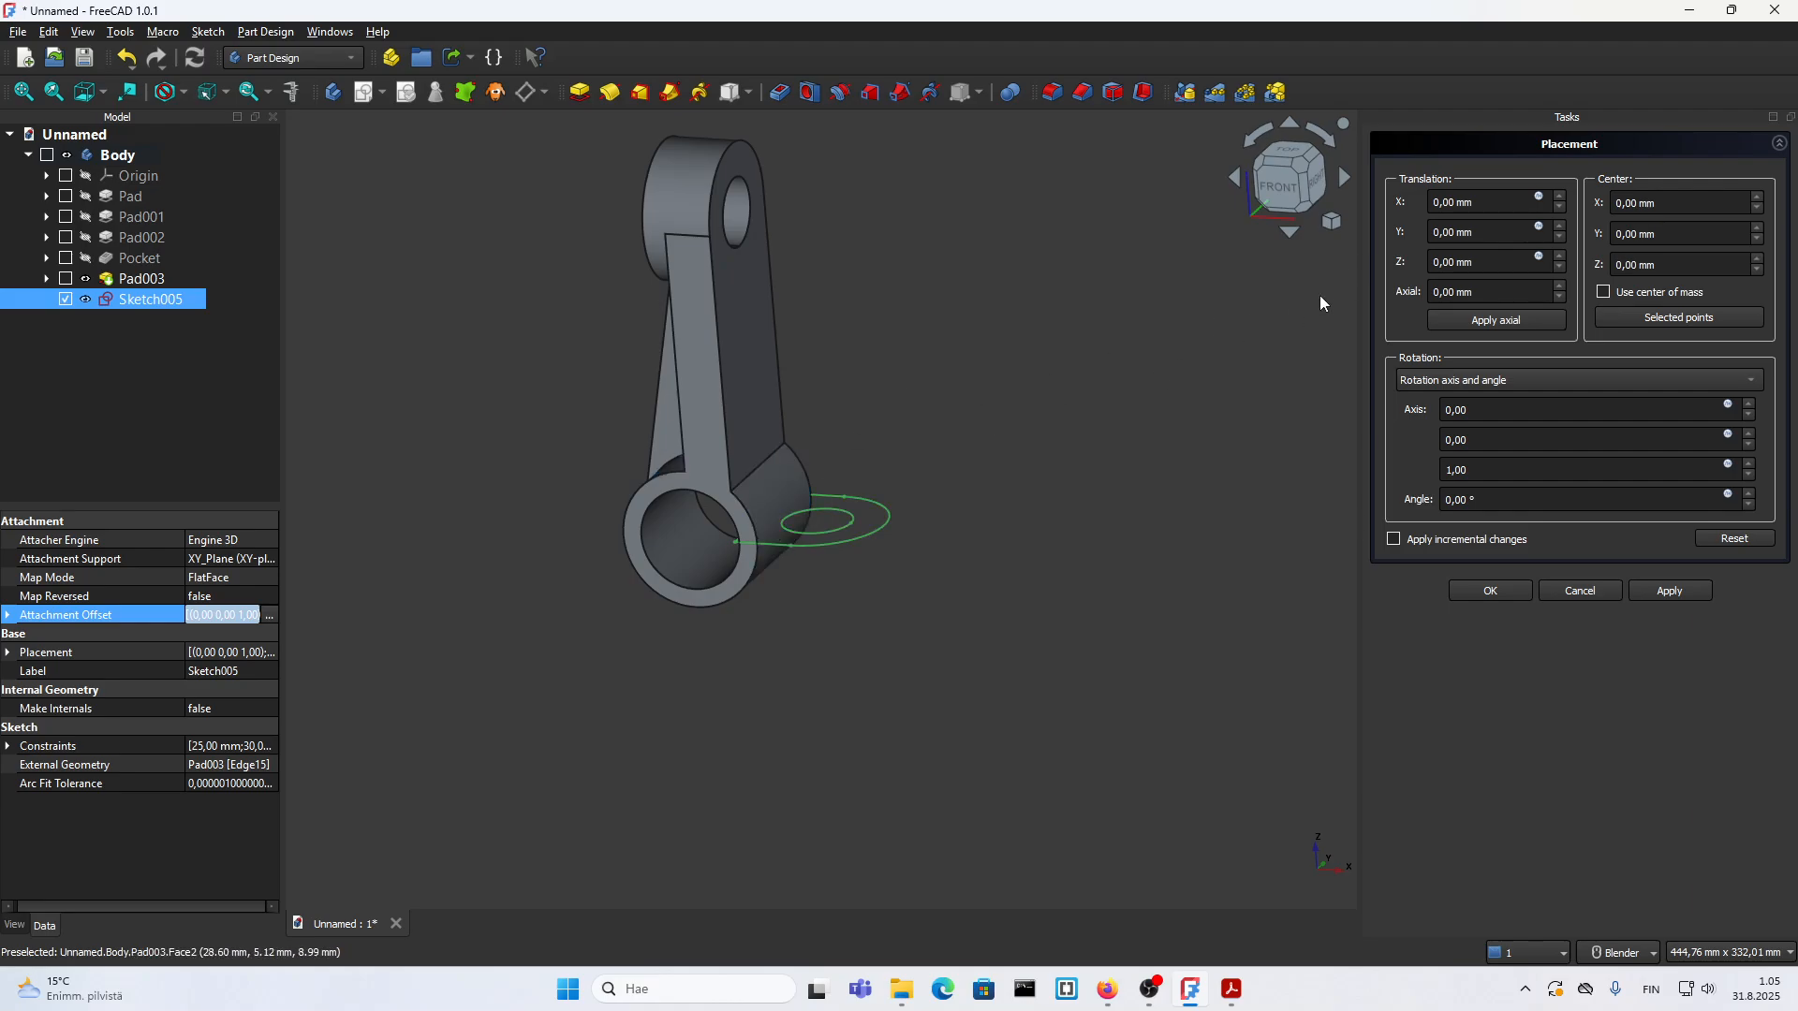
Step: Try sketch offsets of 4 mm in X, 3 mm in Y and 4 mm in Z, and reset X and Y to 0 mm
click(1453, 202)
scroll(1454, 202, up, 4)
click(1450, 232)
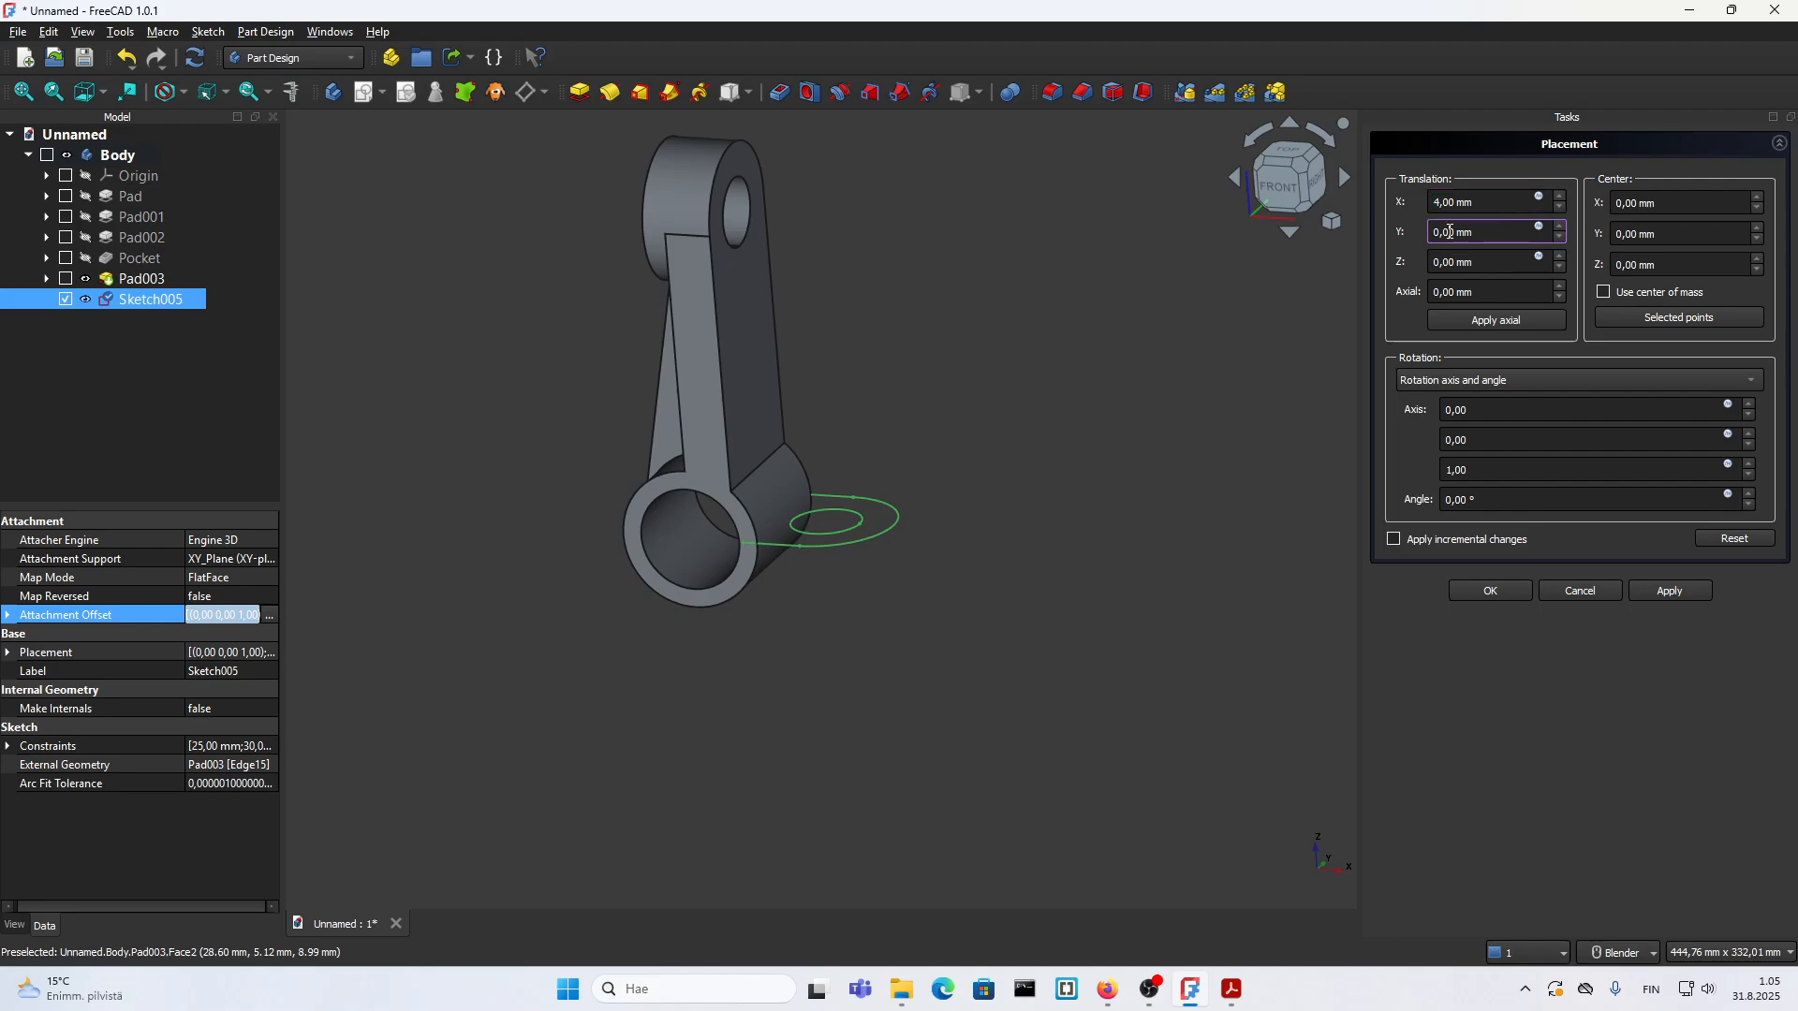
scroll(1450, 231, up, 3)
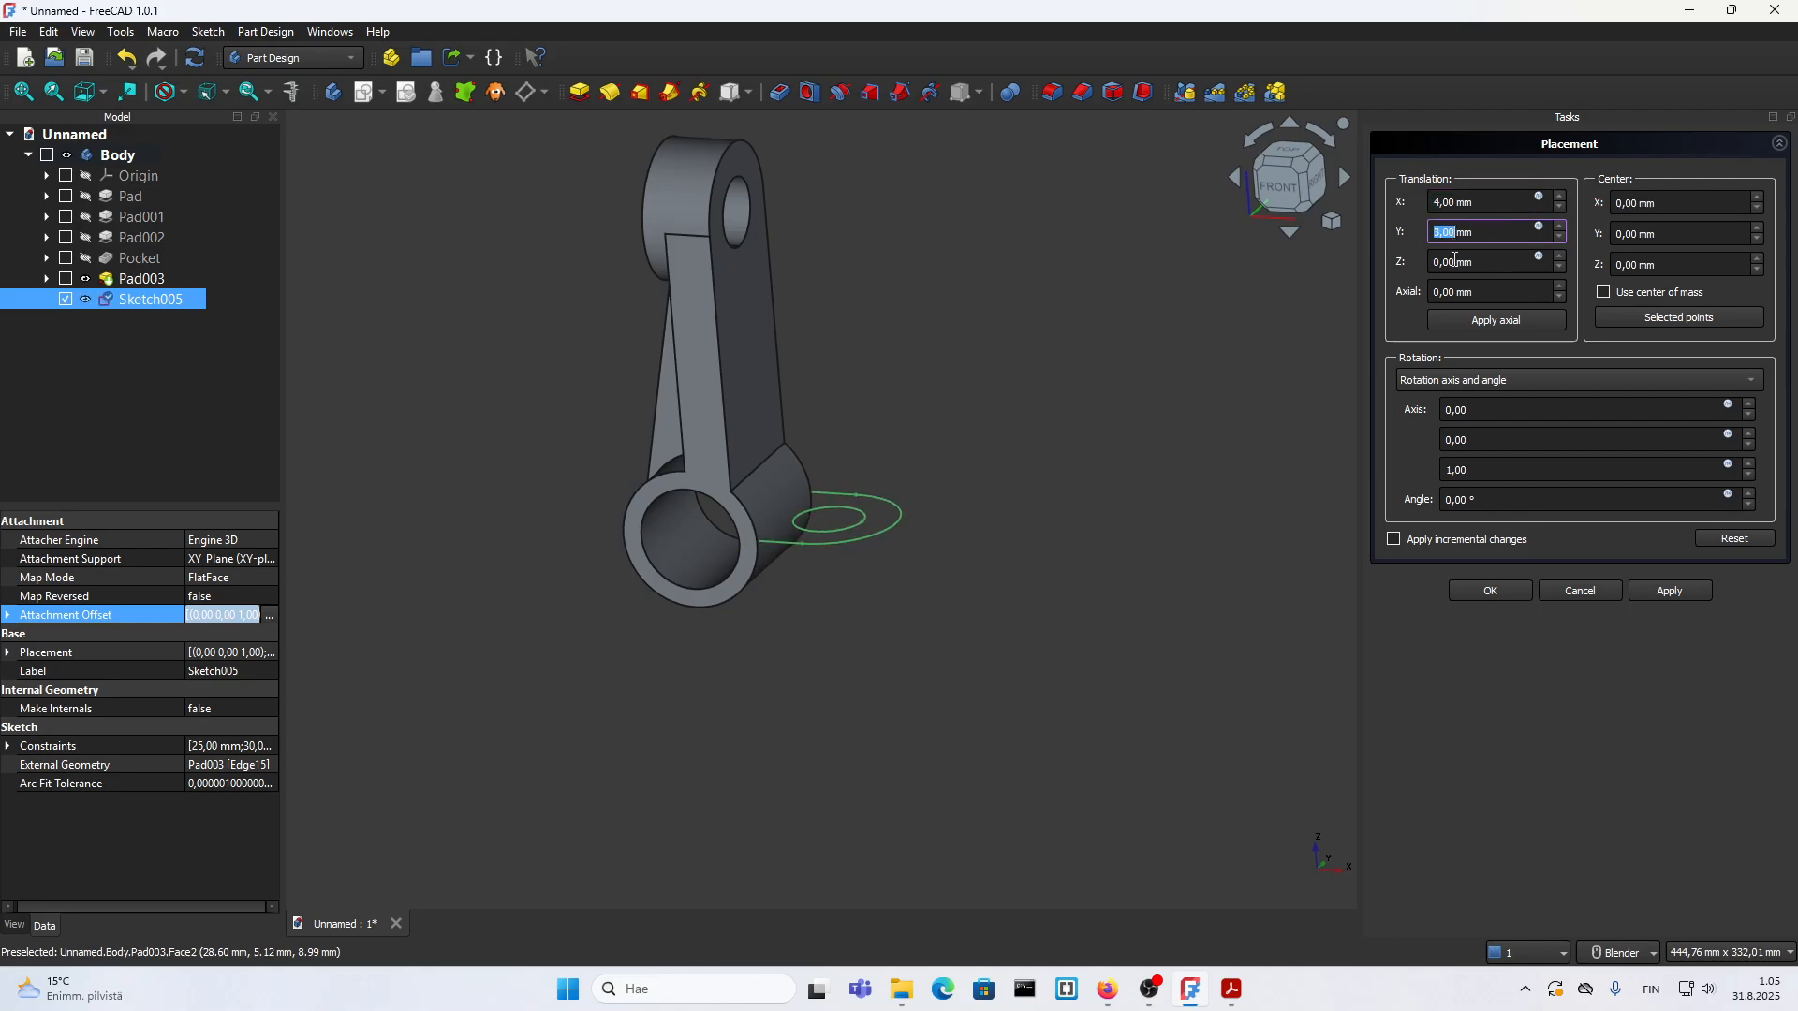
click(1451, 262)
scroll(1451, 263, up, 1)
scroll(1451, 263, up, 3)
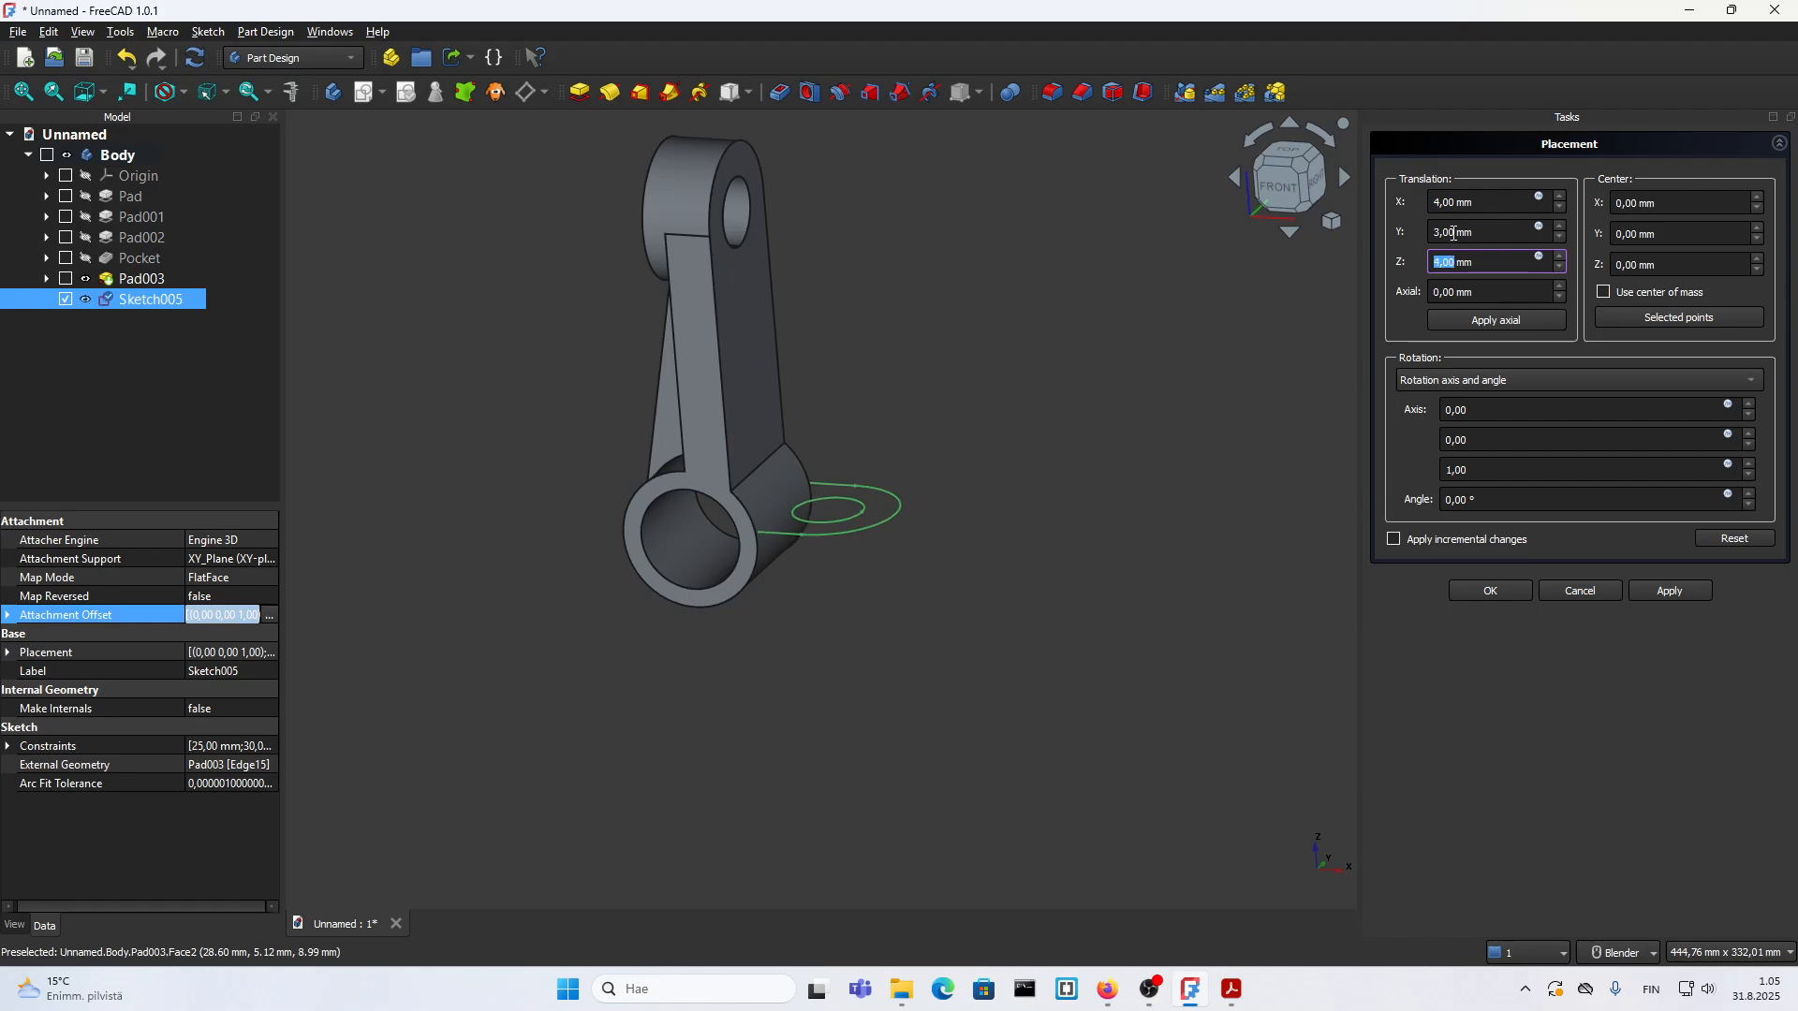
click(1430, 234)
text(0)
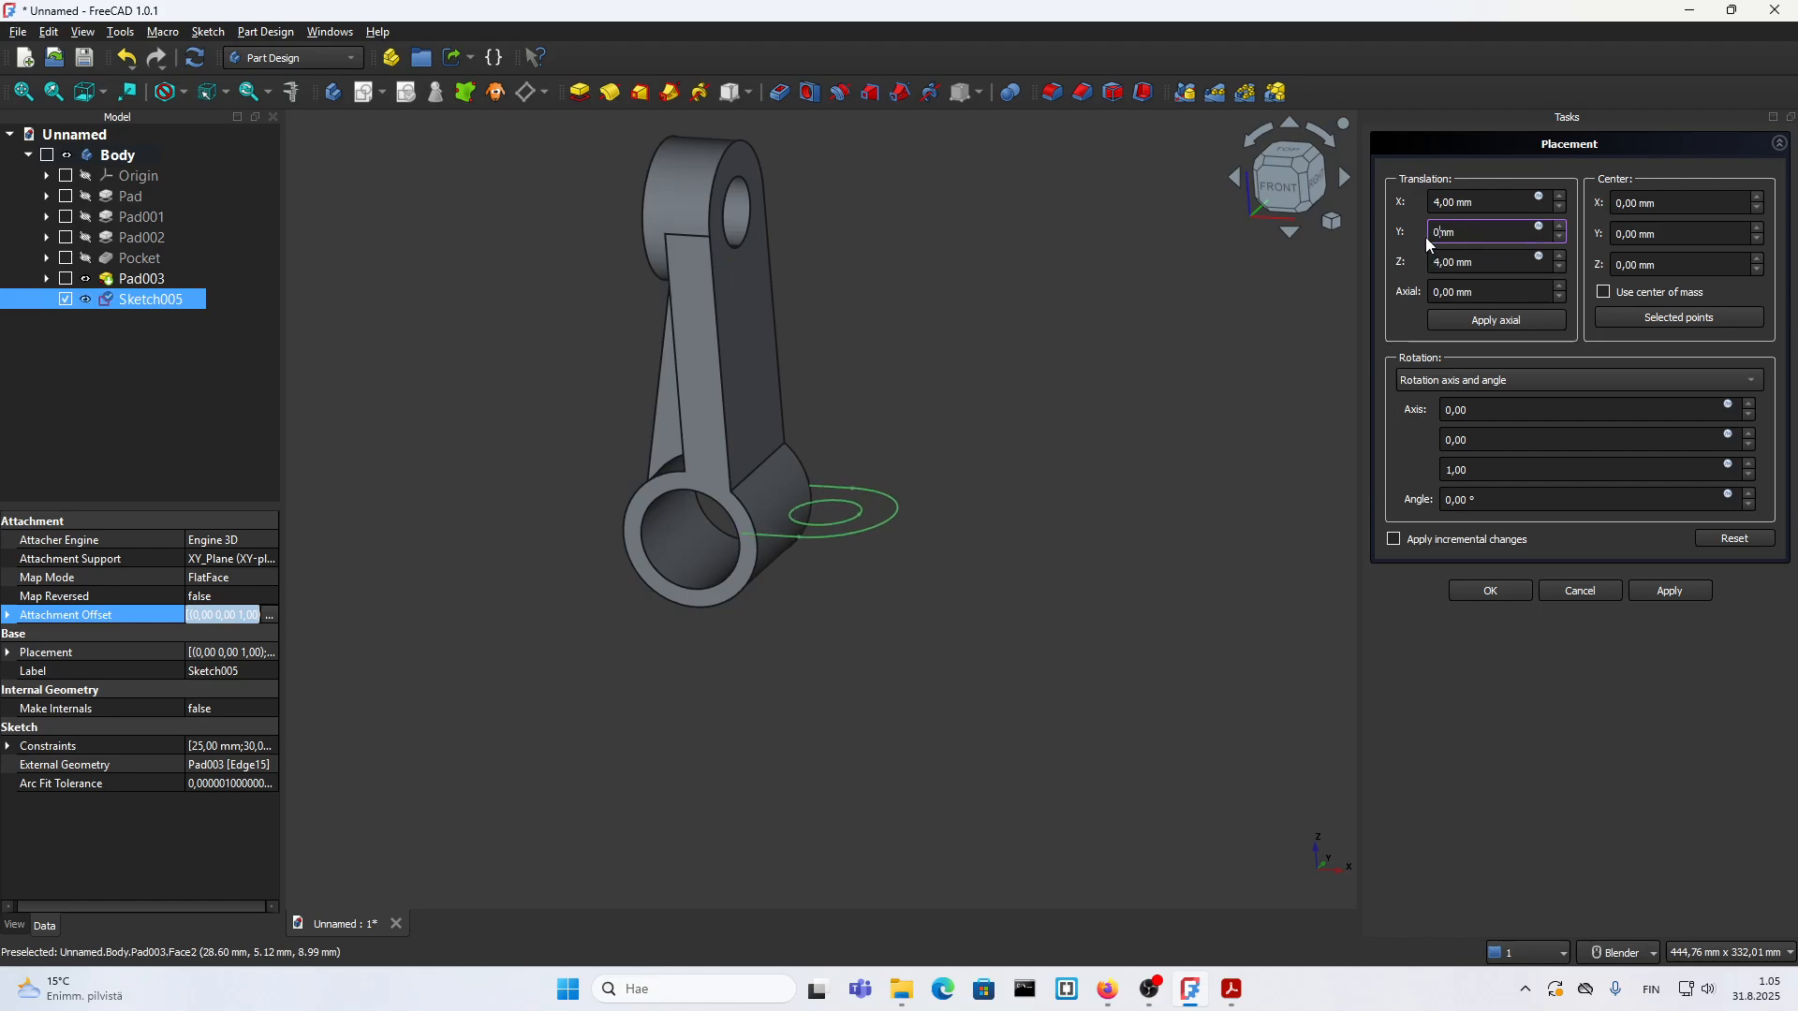
click(1449, 203)
text(0)
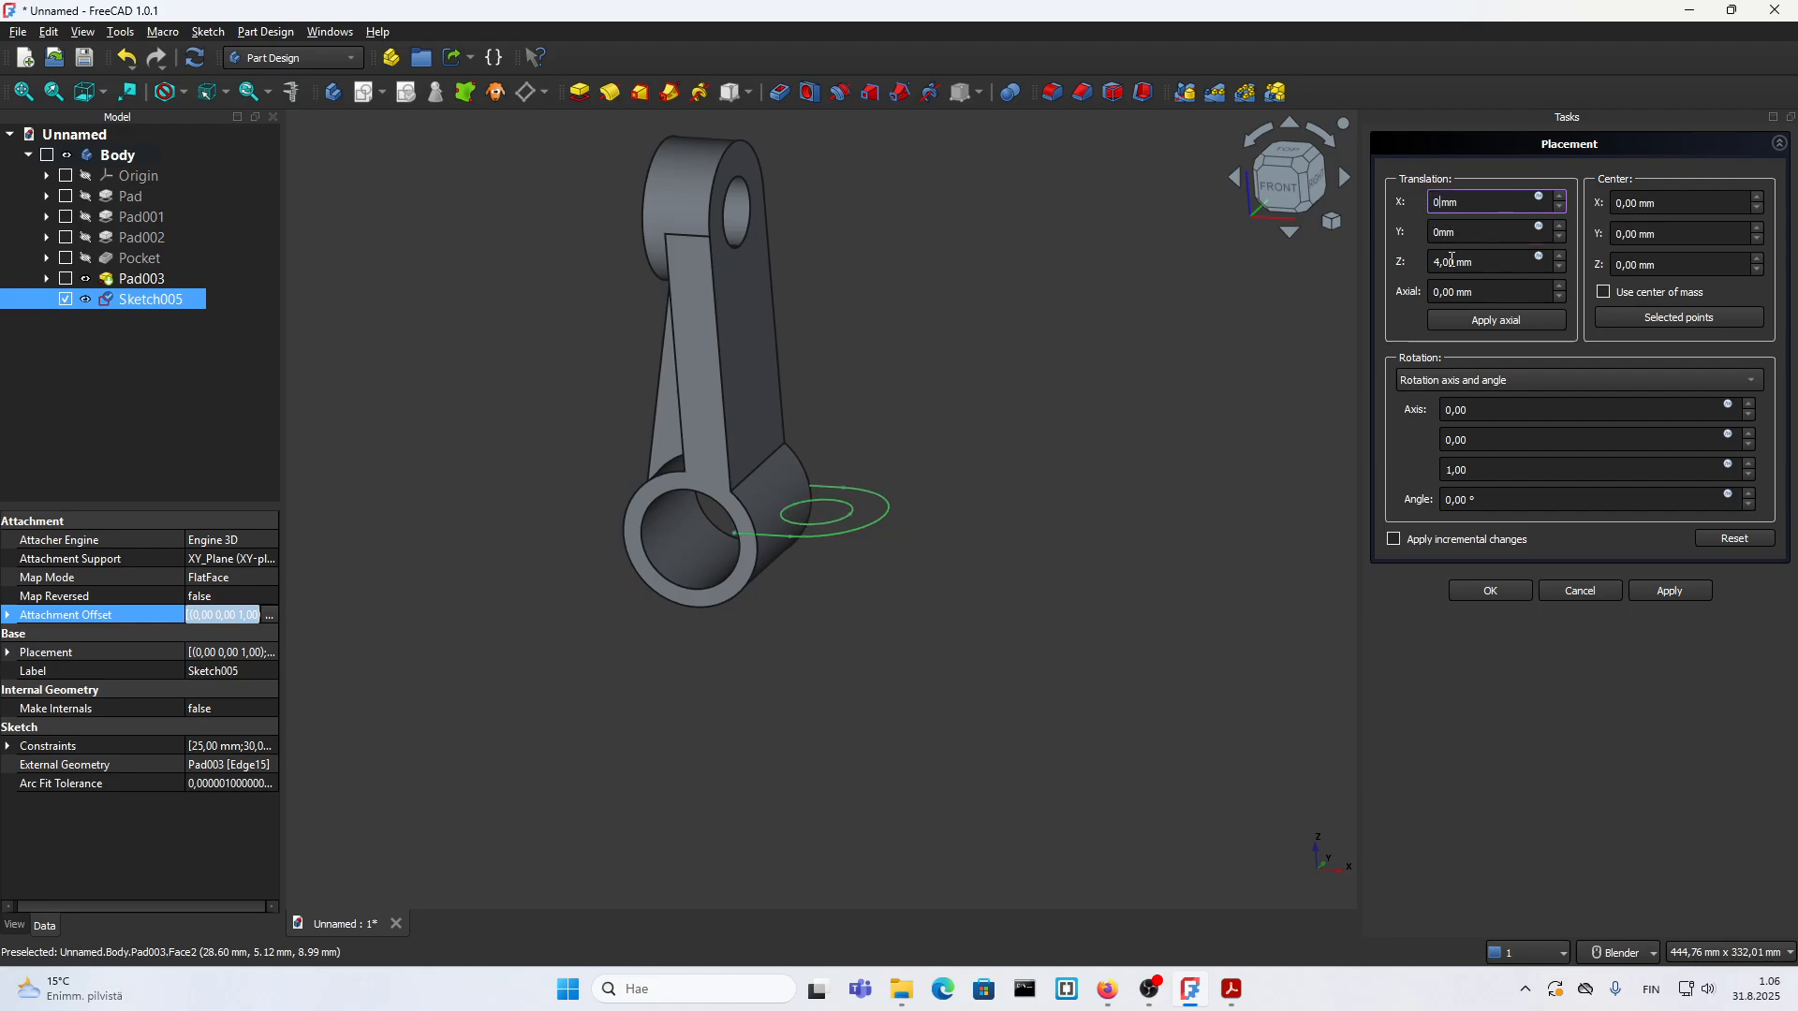
Step: Set the lug sketch's Z attachment offset to 60 mm and accept the placement
drag(1491, 263, 1442, 263)
text(30)
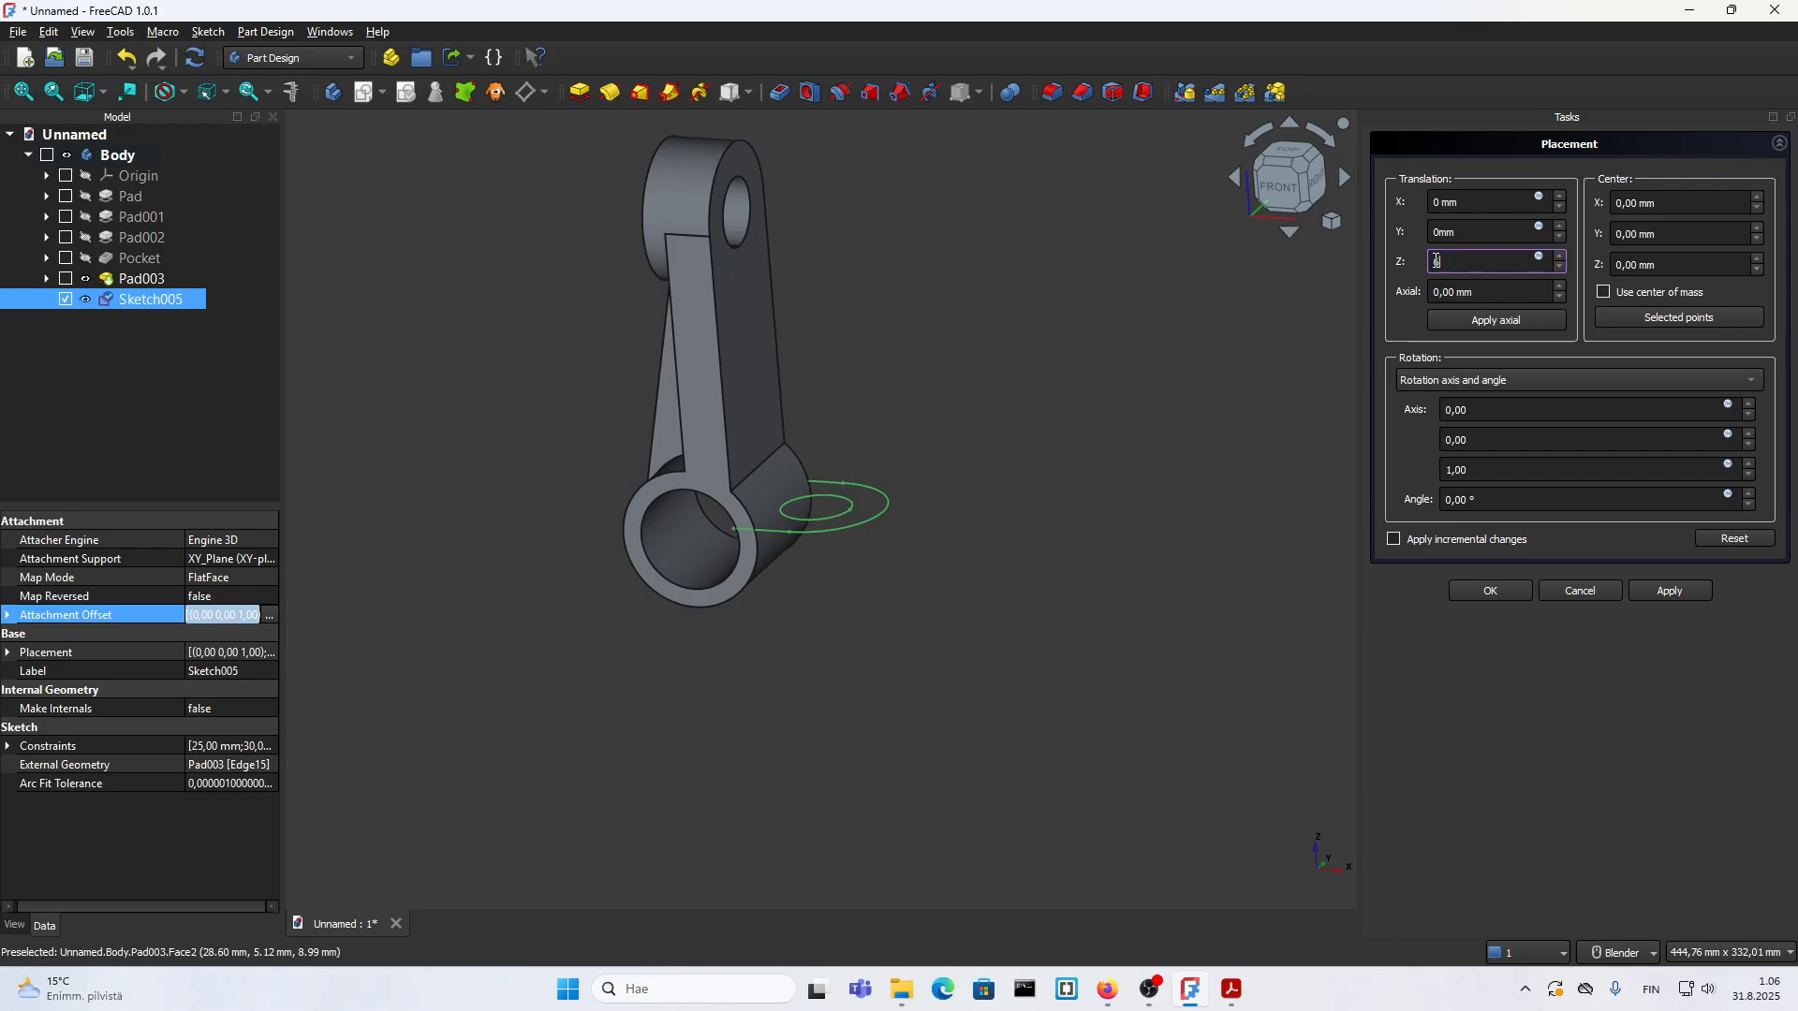
click(1491, 586)
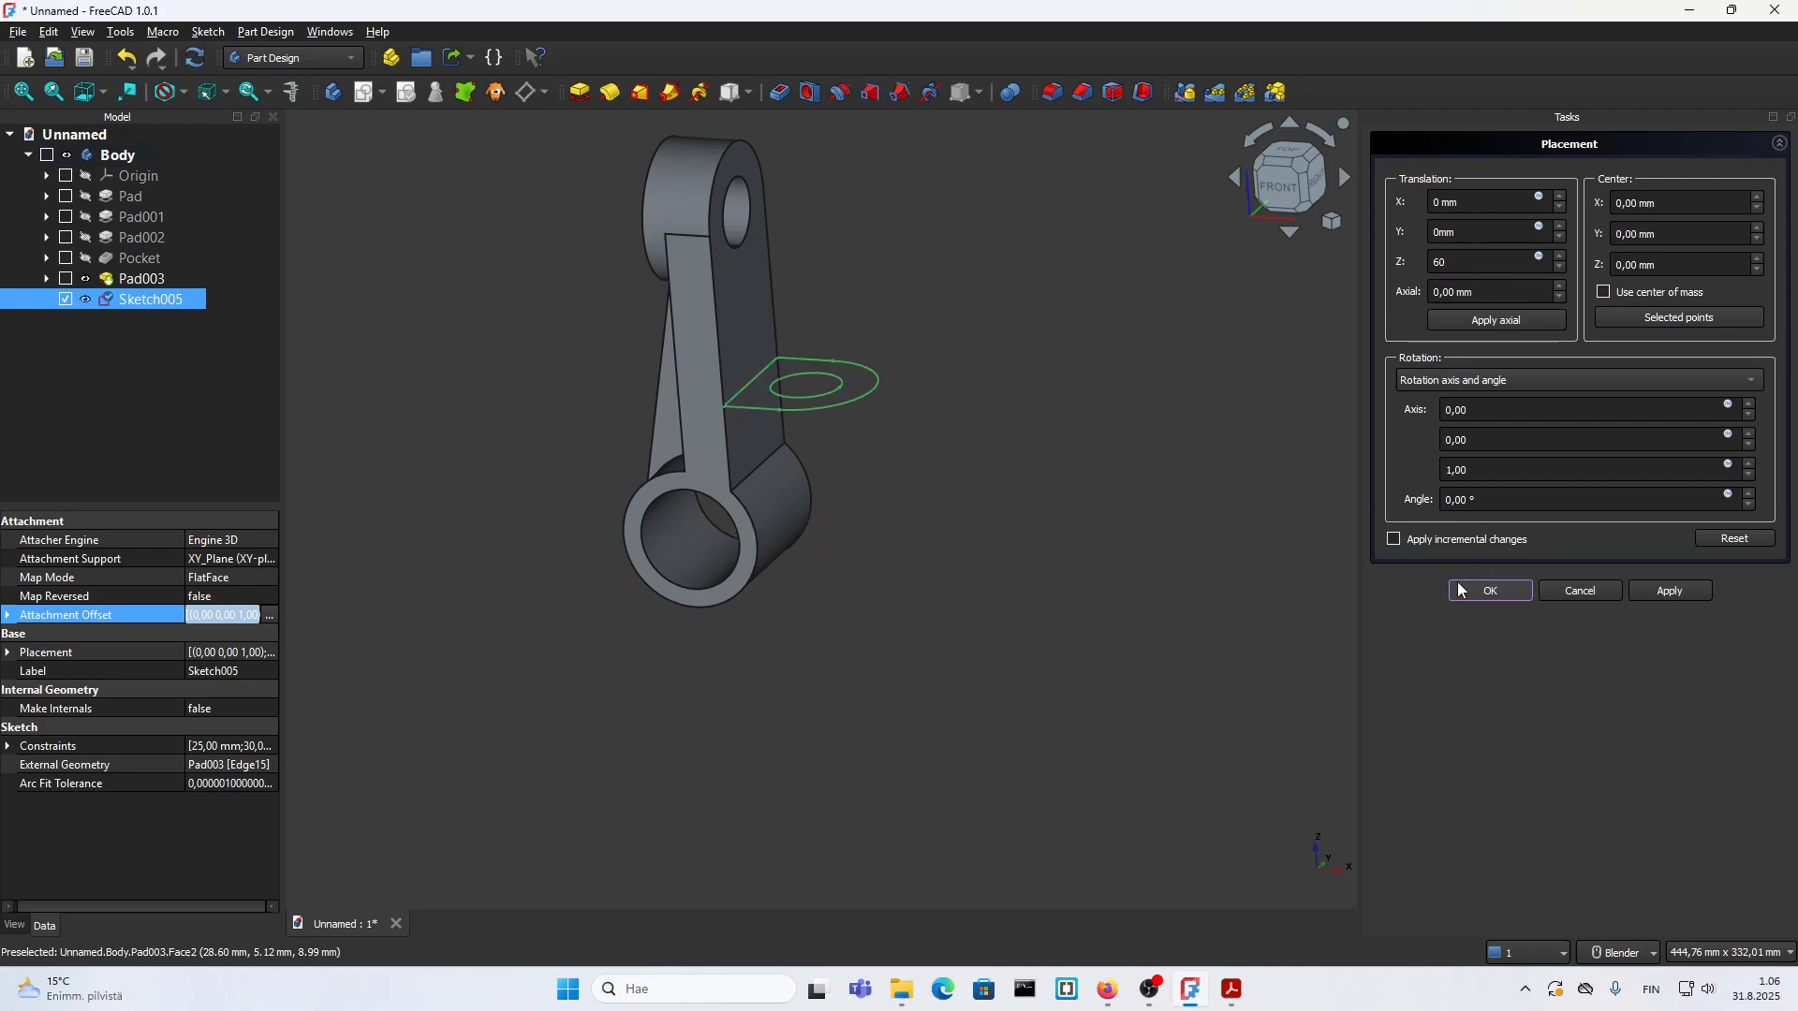
Step: Pad the lug sketch to a length of 15 mm and inspect the finished bracket from the front side
scroll(826, 392, up, 2)
scroll(826, 388, down, 2)
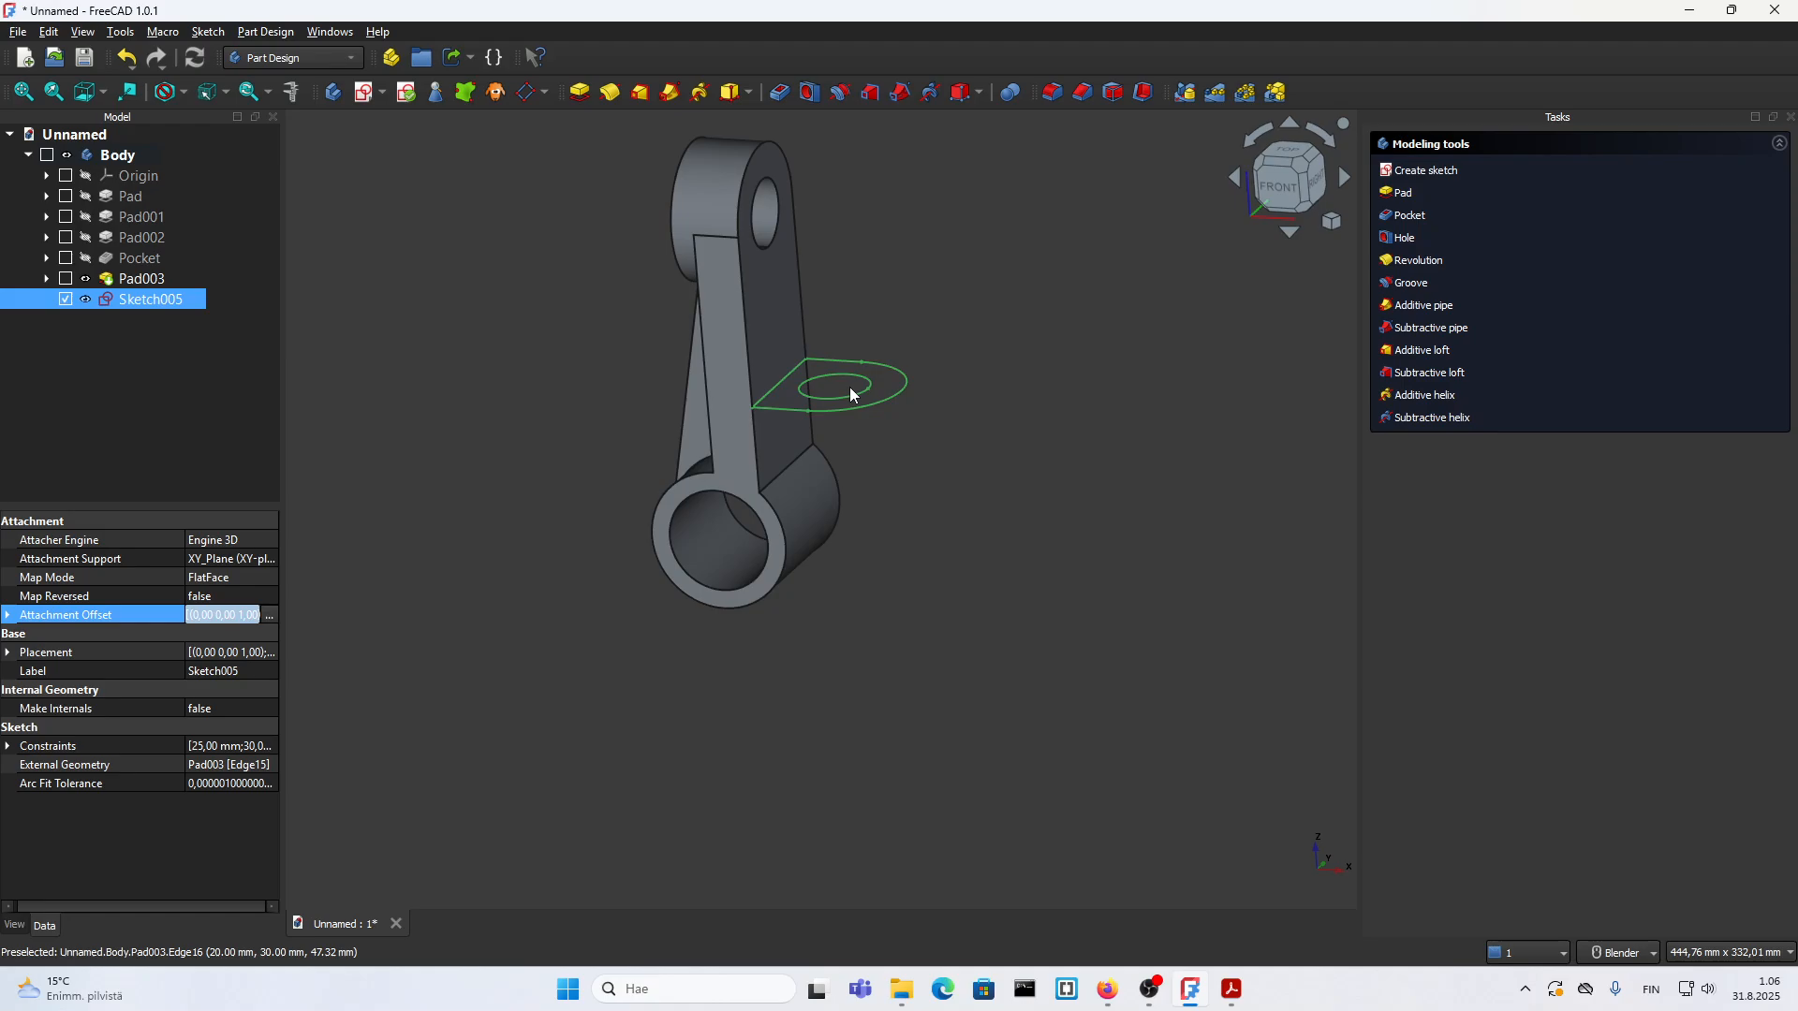
click(1401, 193)
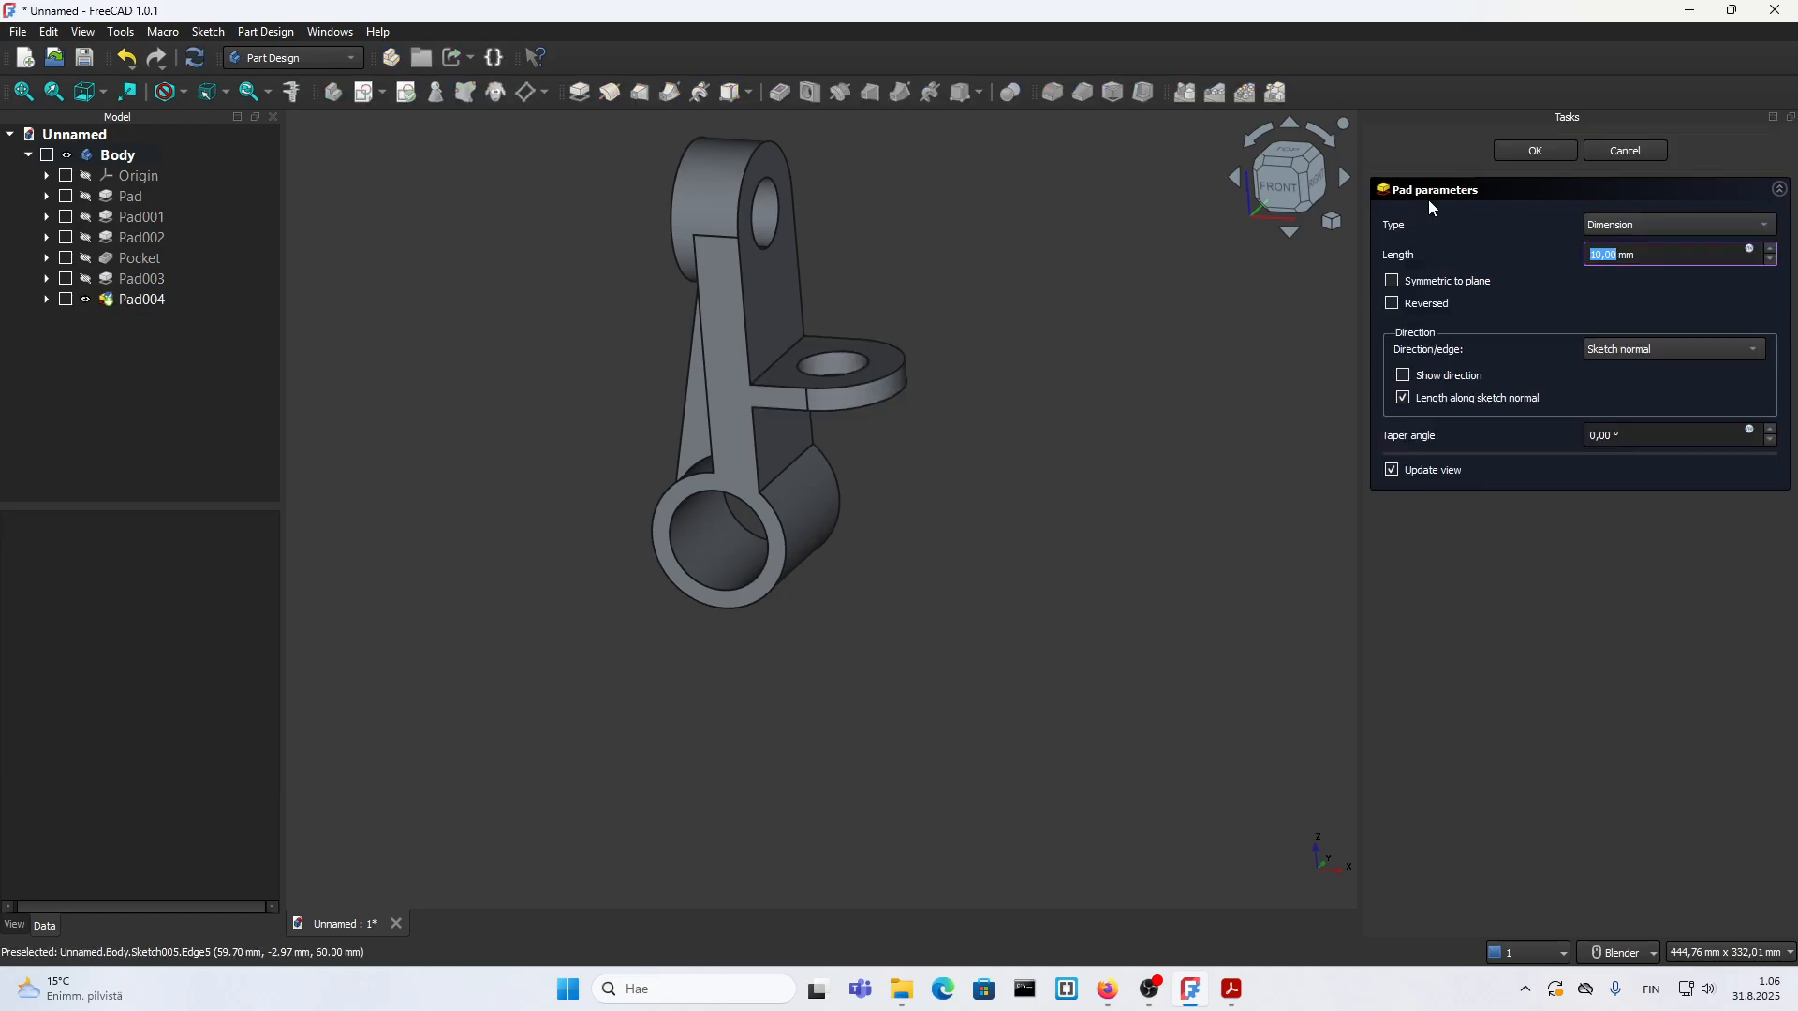
text(15)
click(1593, 644)
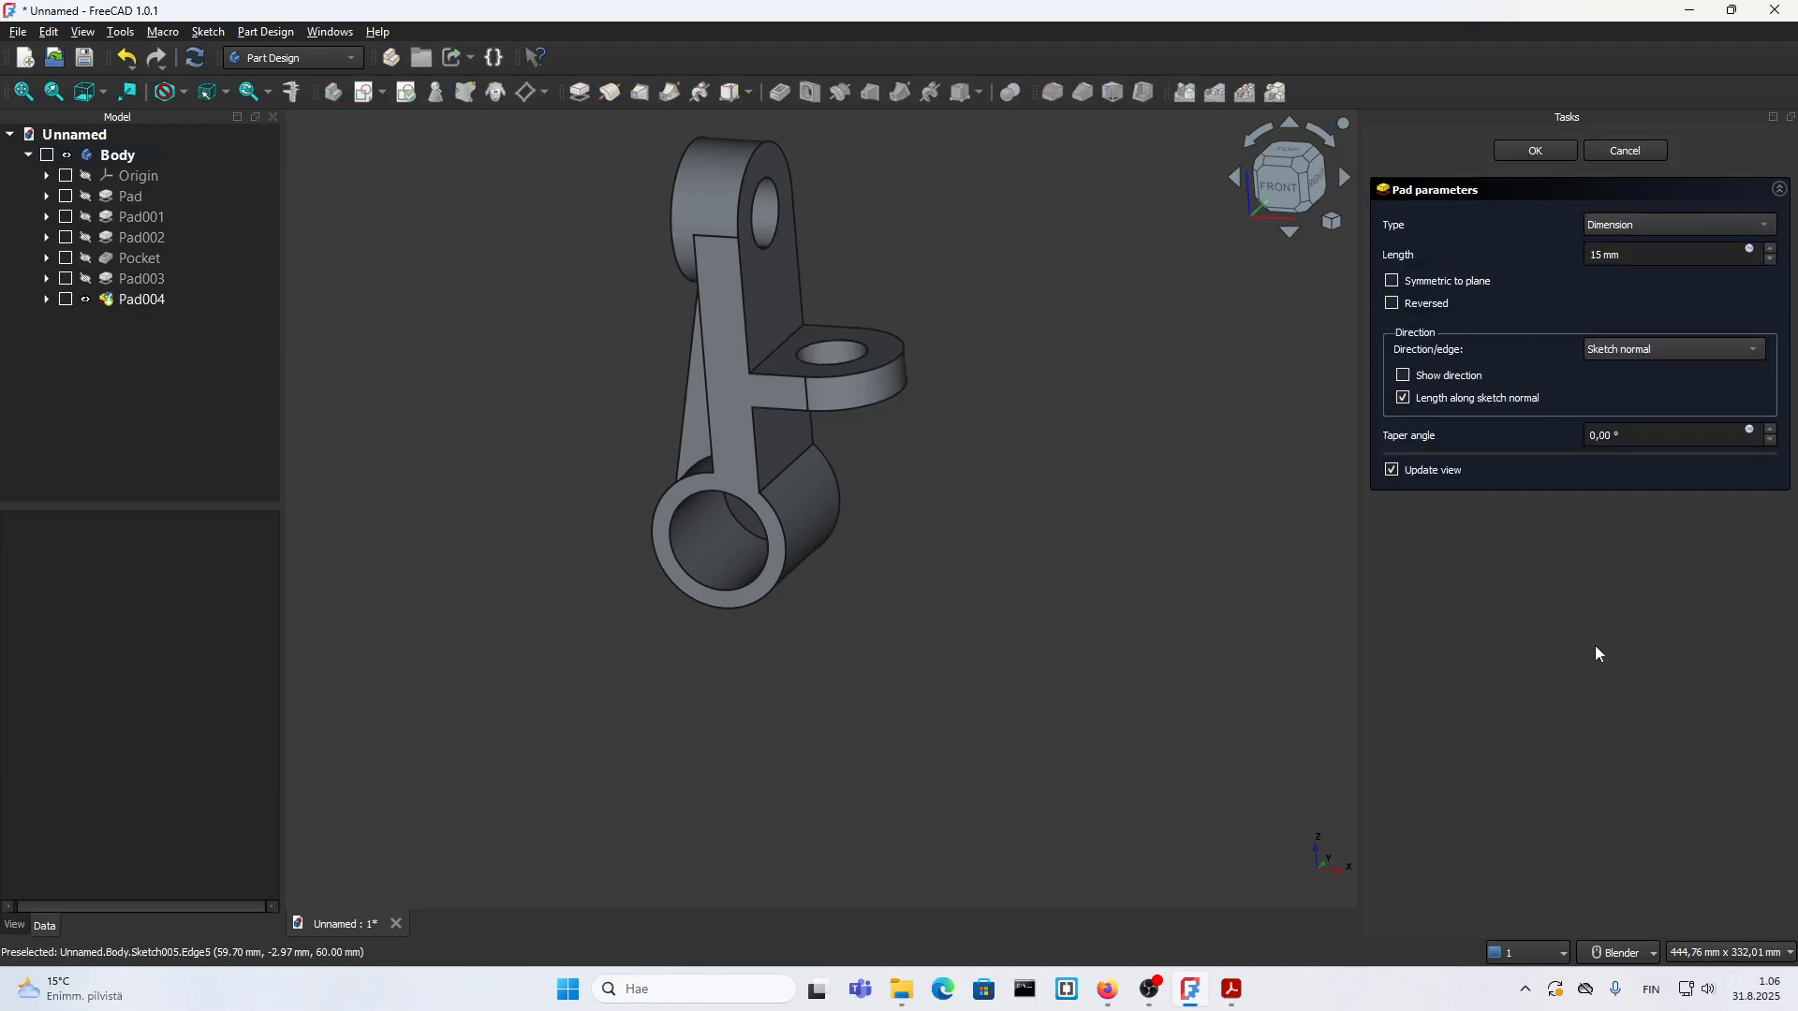
scroll(1139, 442, down, 2)
middle_drag(882, 496, 1010, 461)
middle_drag(815, 421, 876, 378)
scroll(933, 315, up, 1)
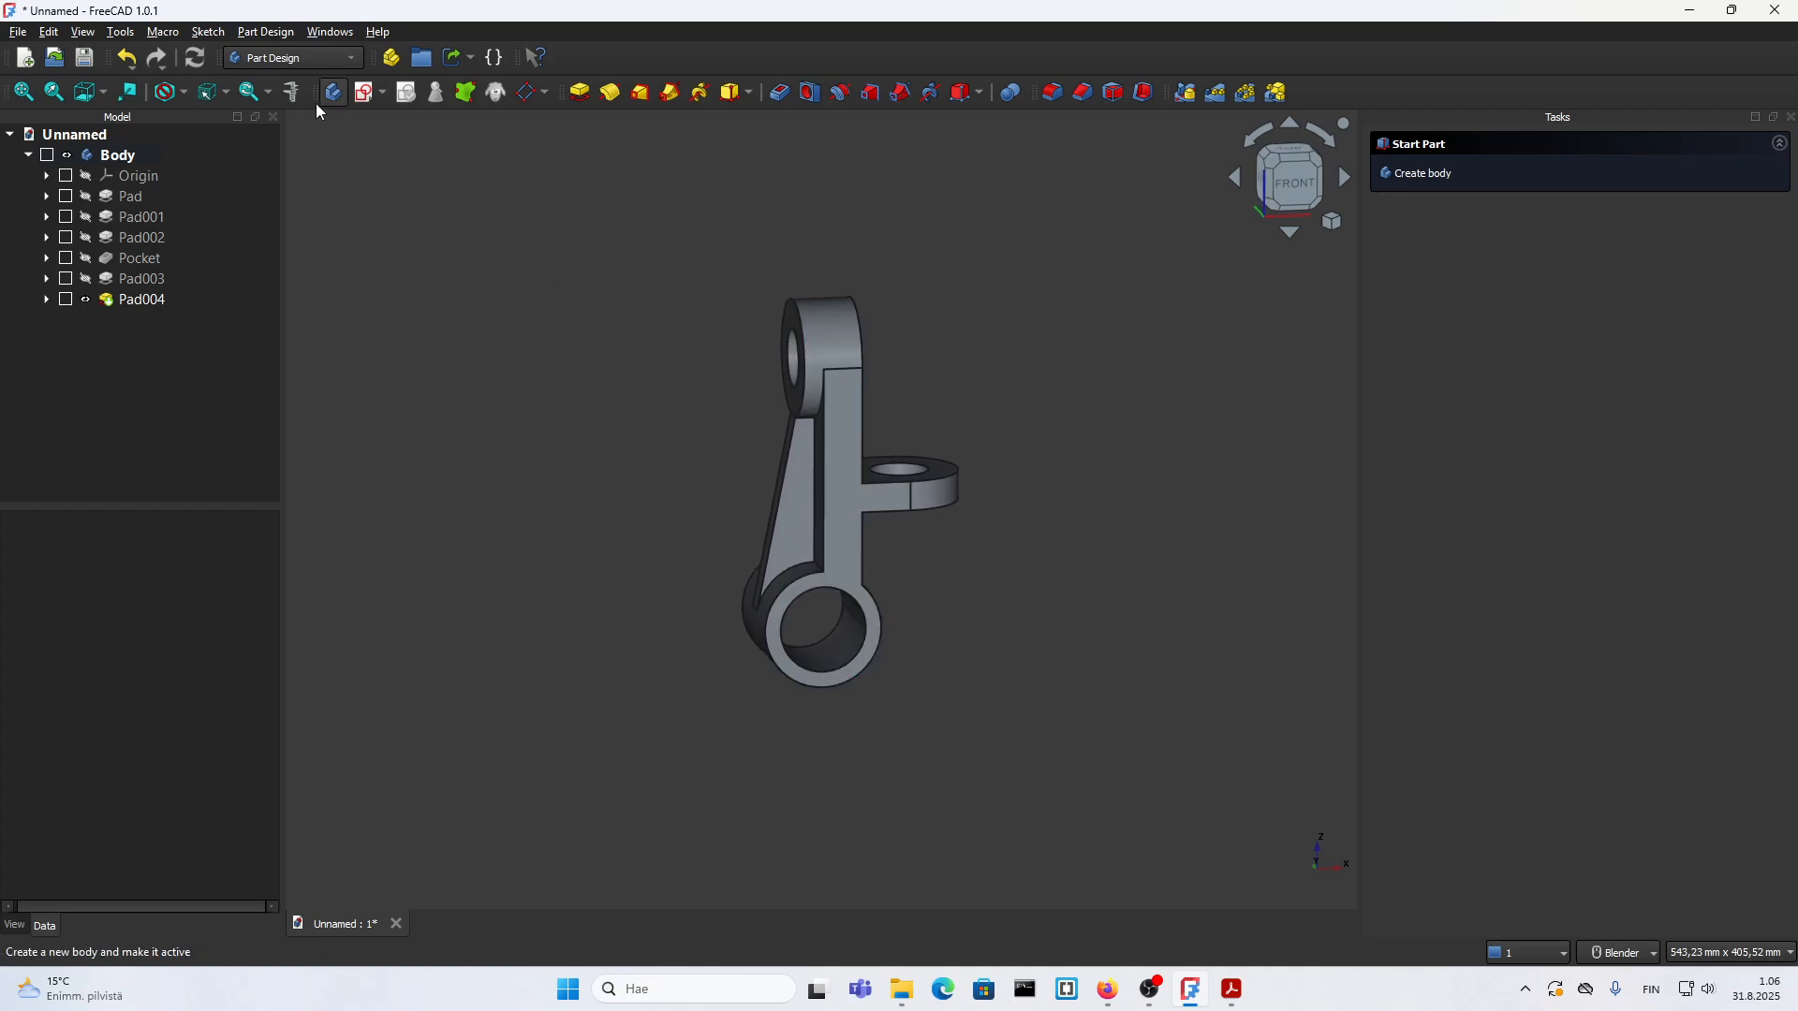
Step: Switch to the TechDraw workbench and create a drawing page from the EN_HAL template in the MERGE folder
click(279, 60)
click(270, 345)
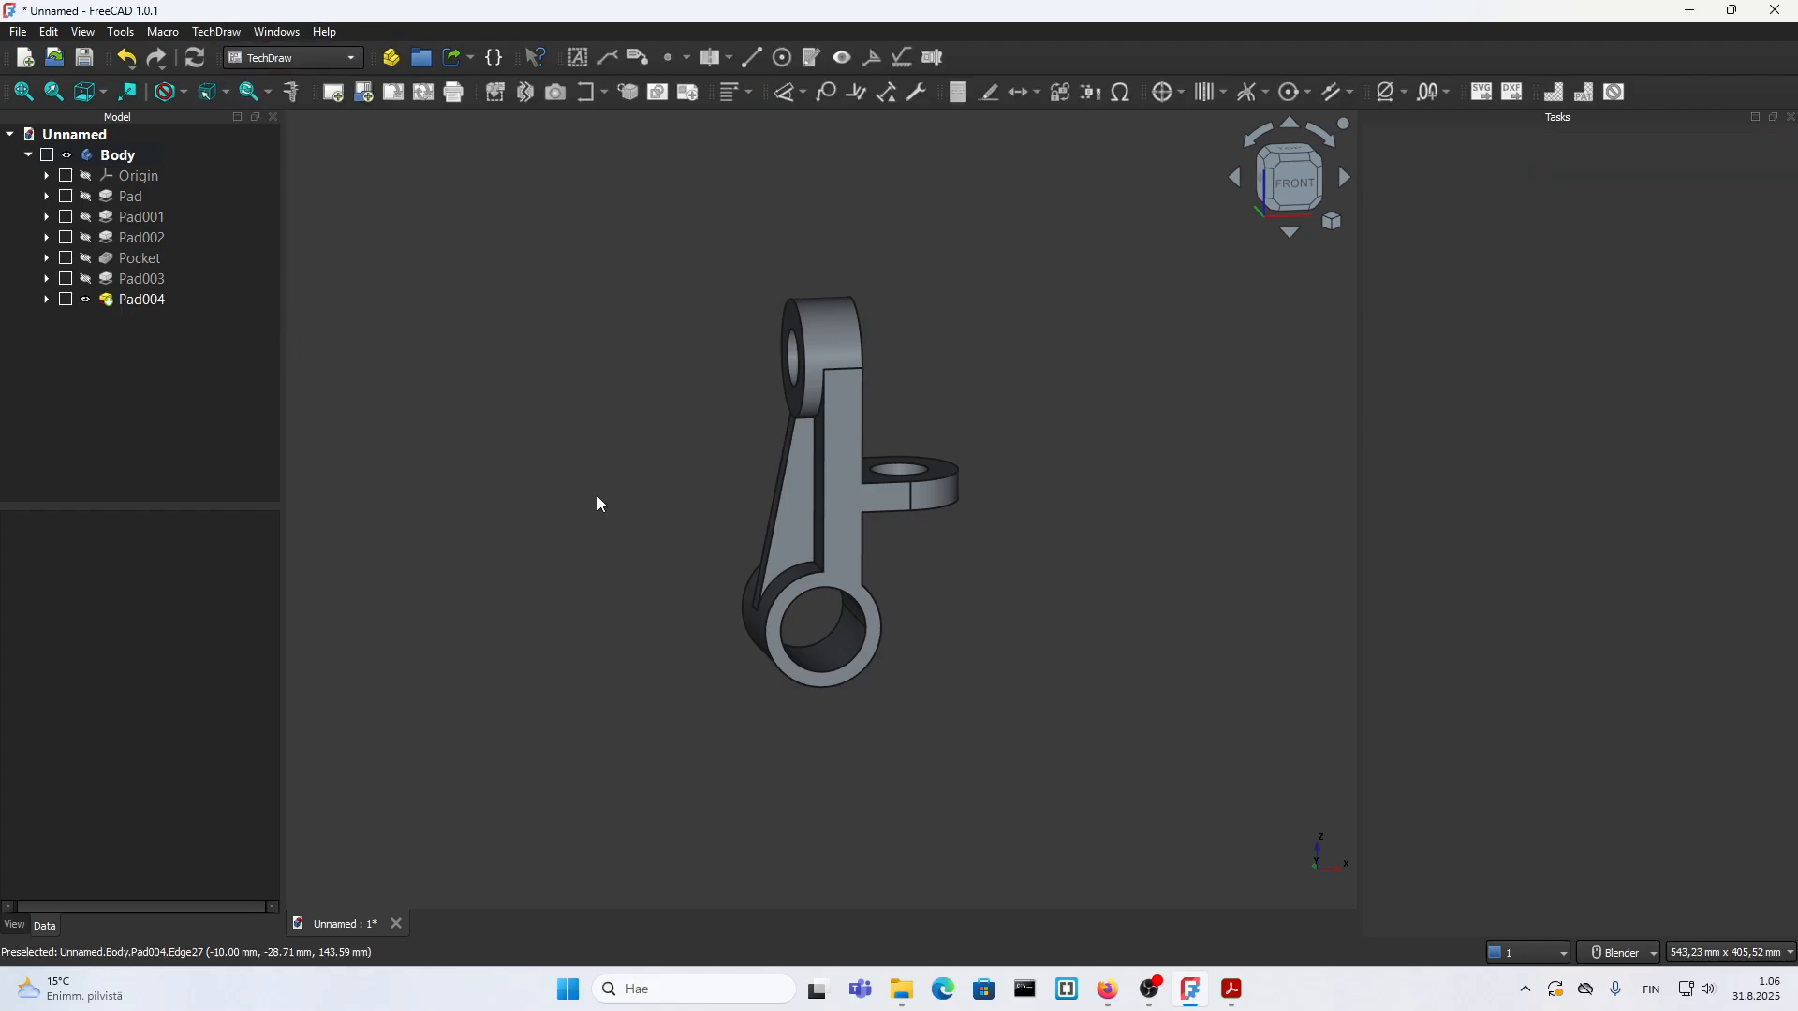
click(362, 93)
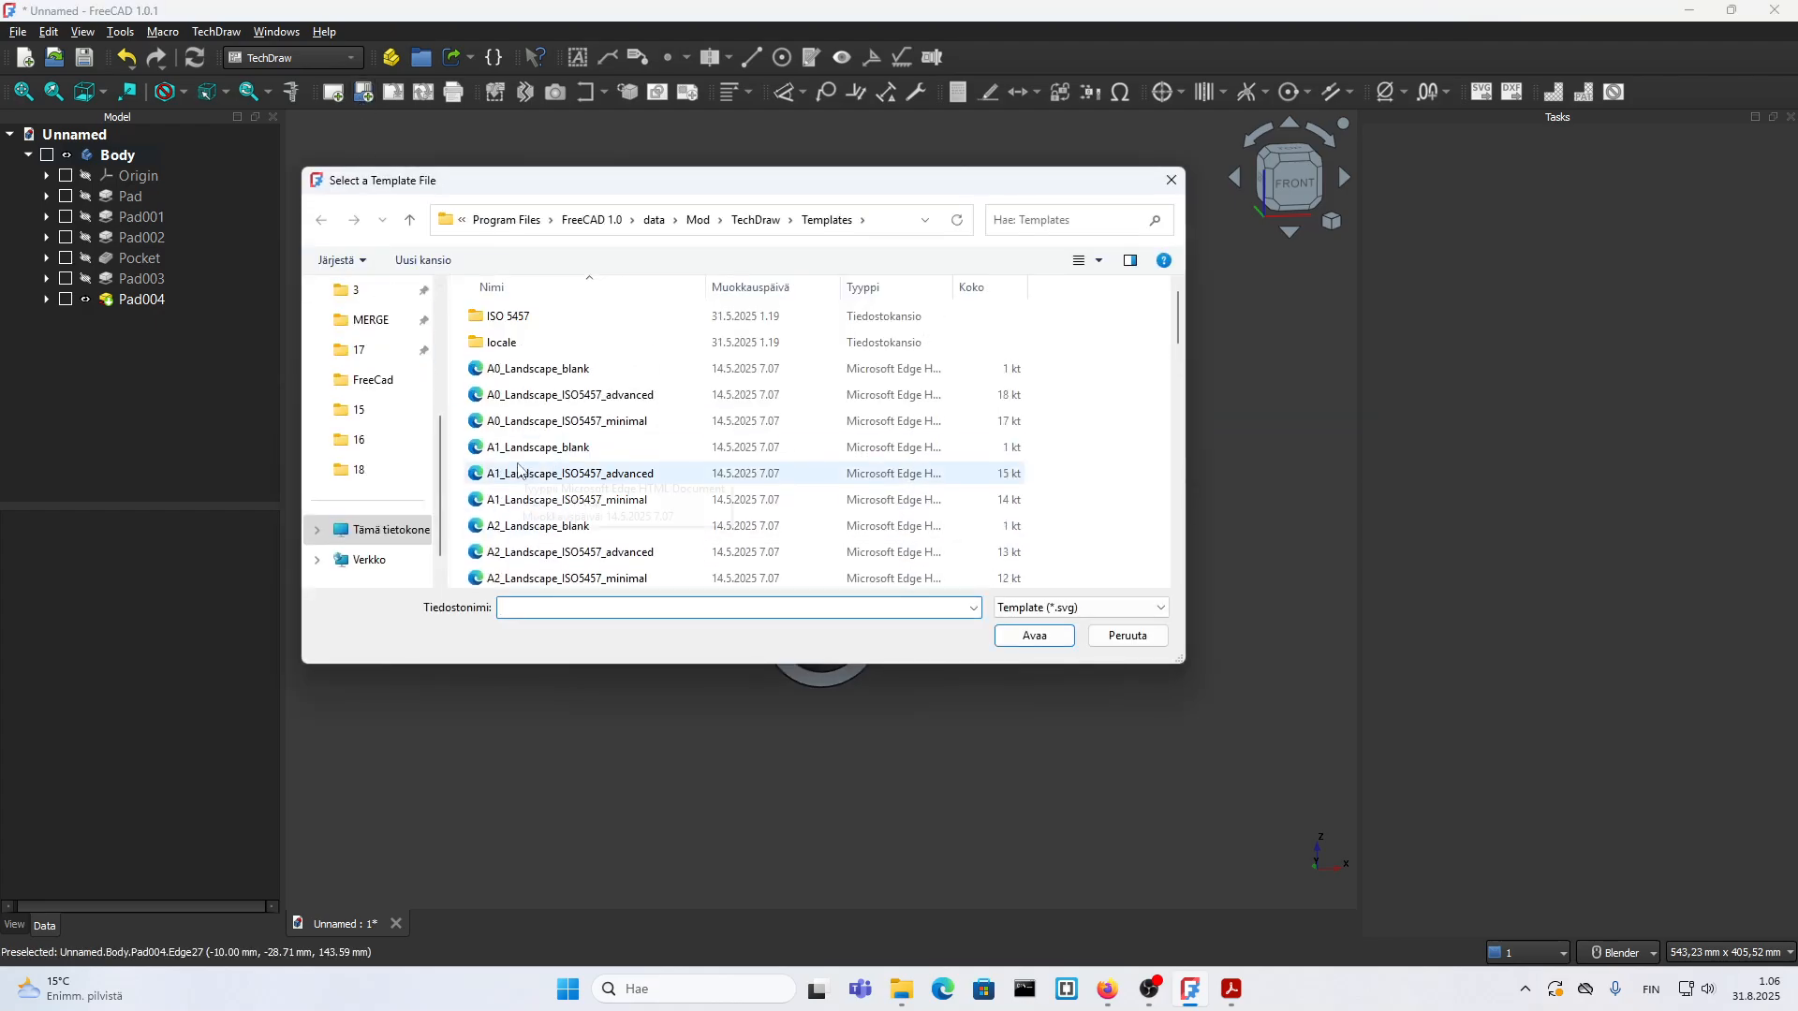
click(390, 328)
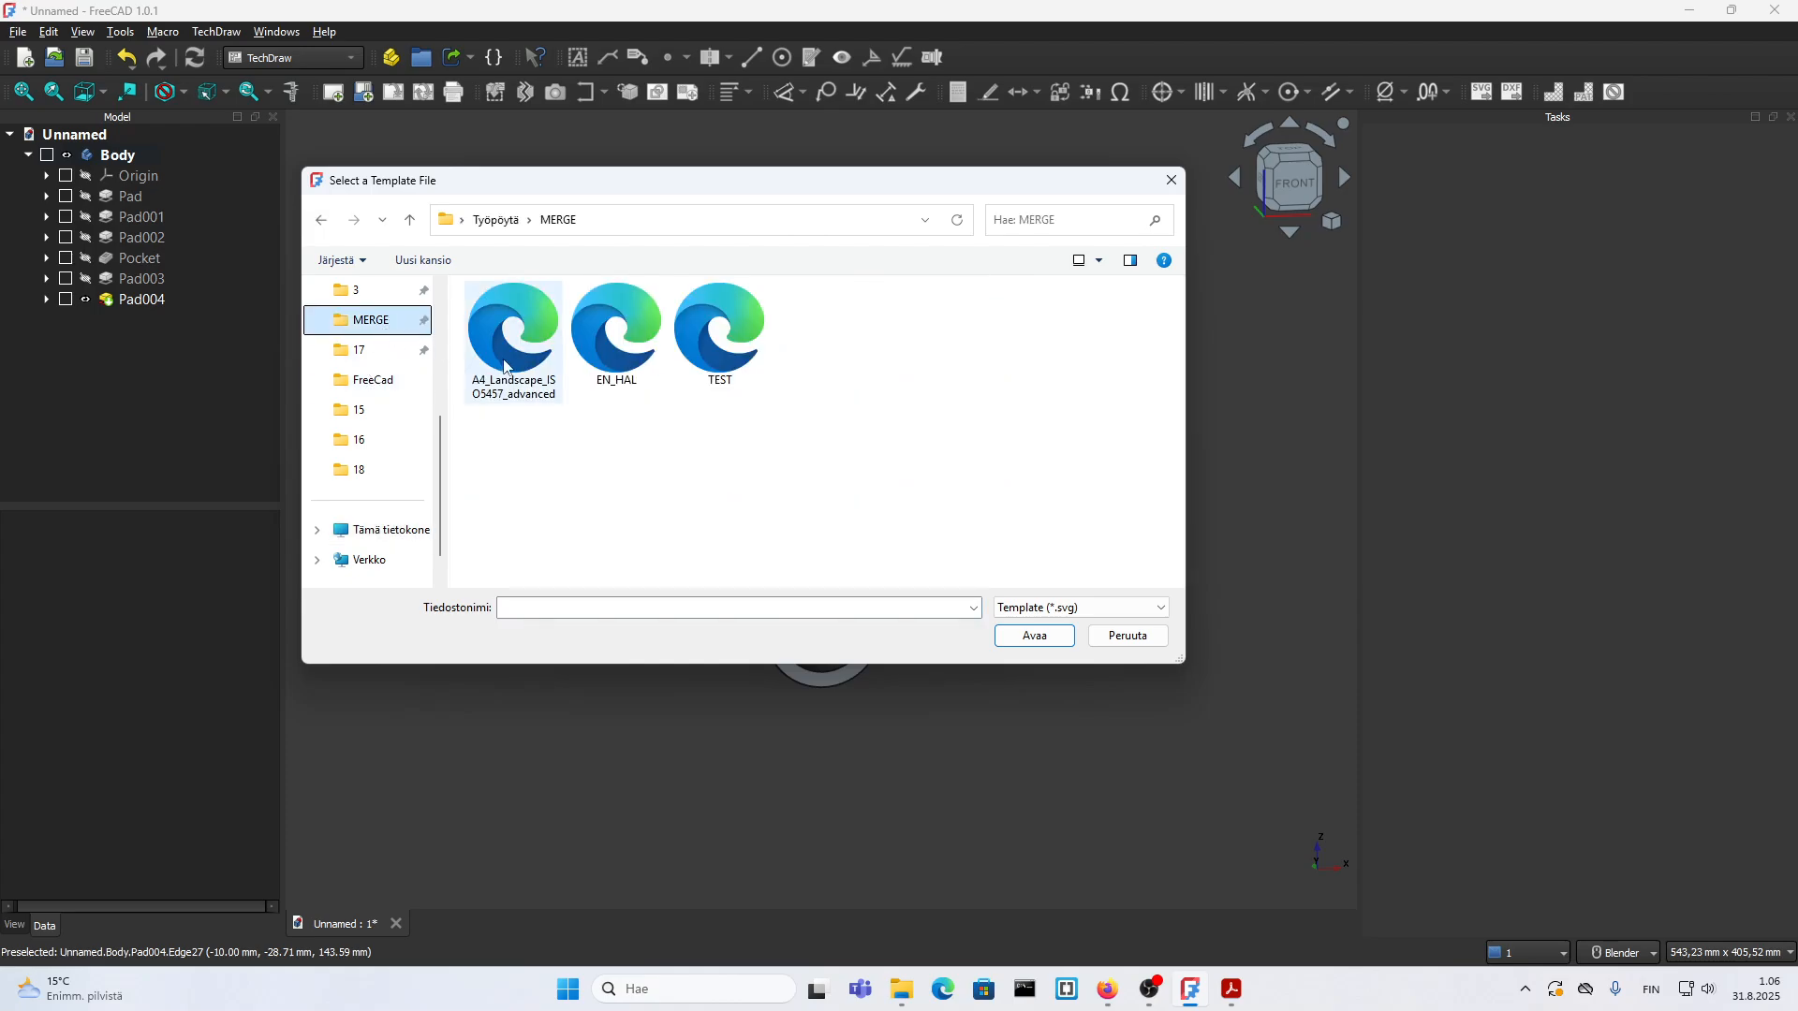
click(604, 354)
click(1011, 643)
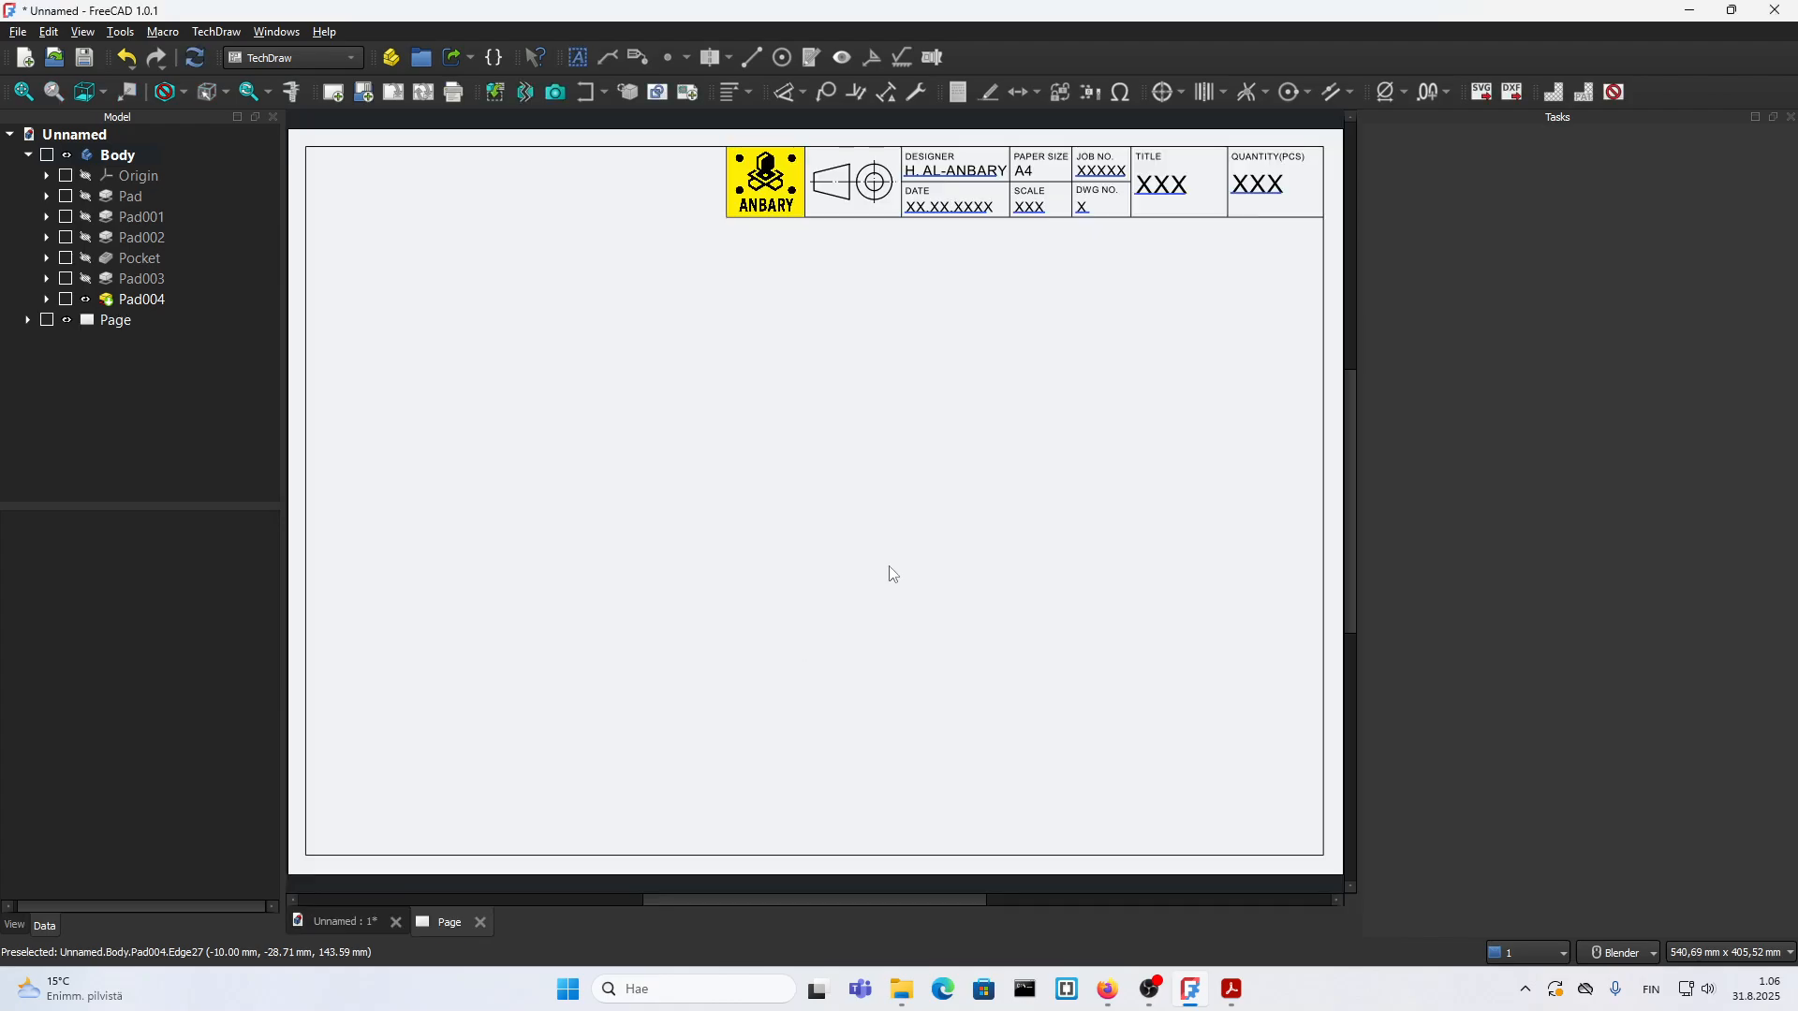
Step: Insert a front view of the bracket Body on the drawing page
click(66, 161)
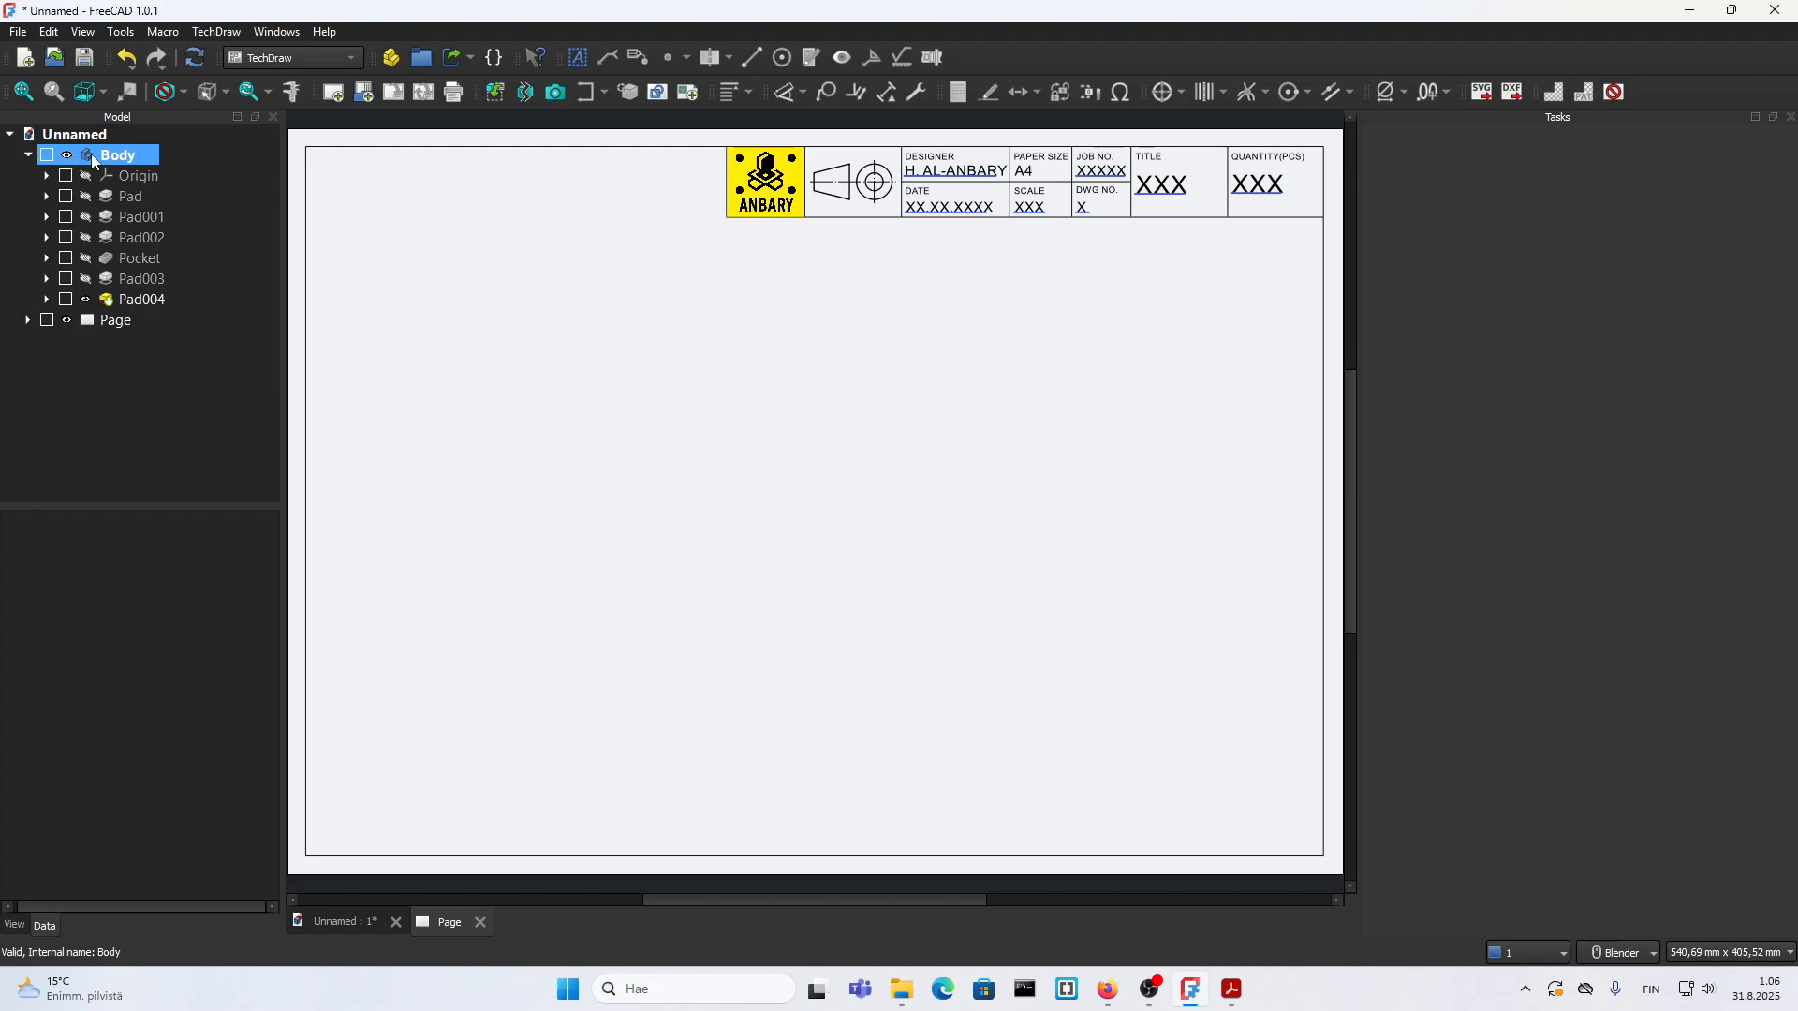
click(91, 154)
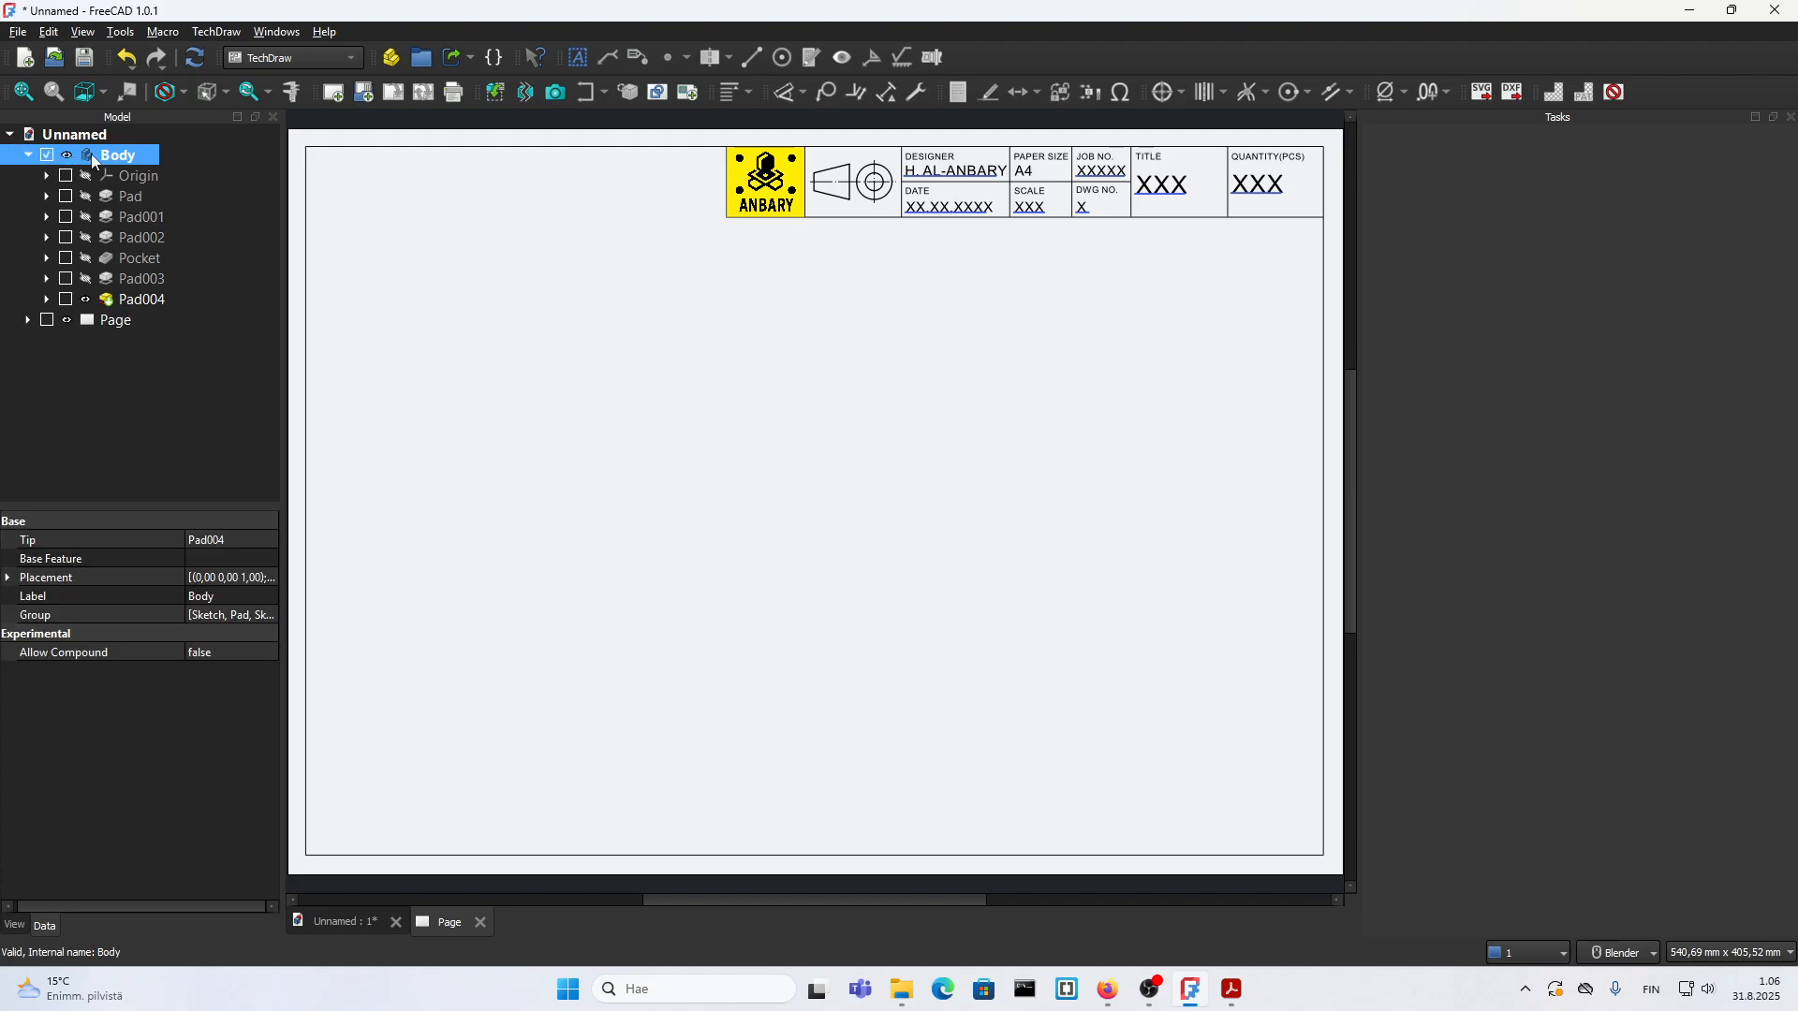
click(495, 93)
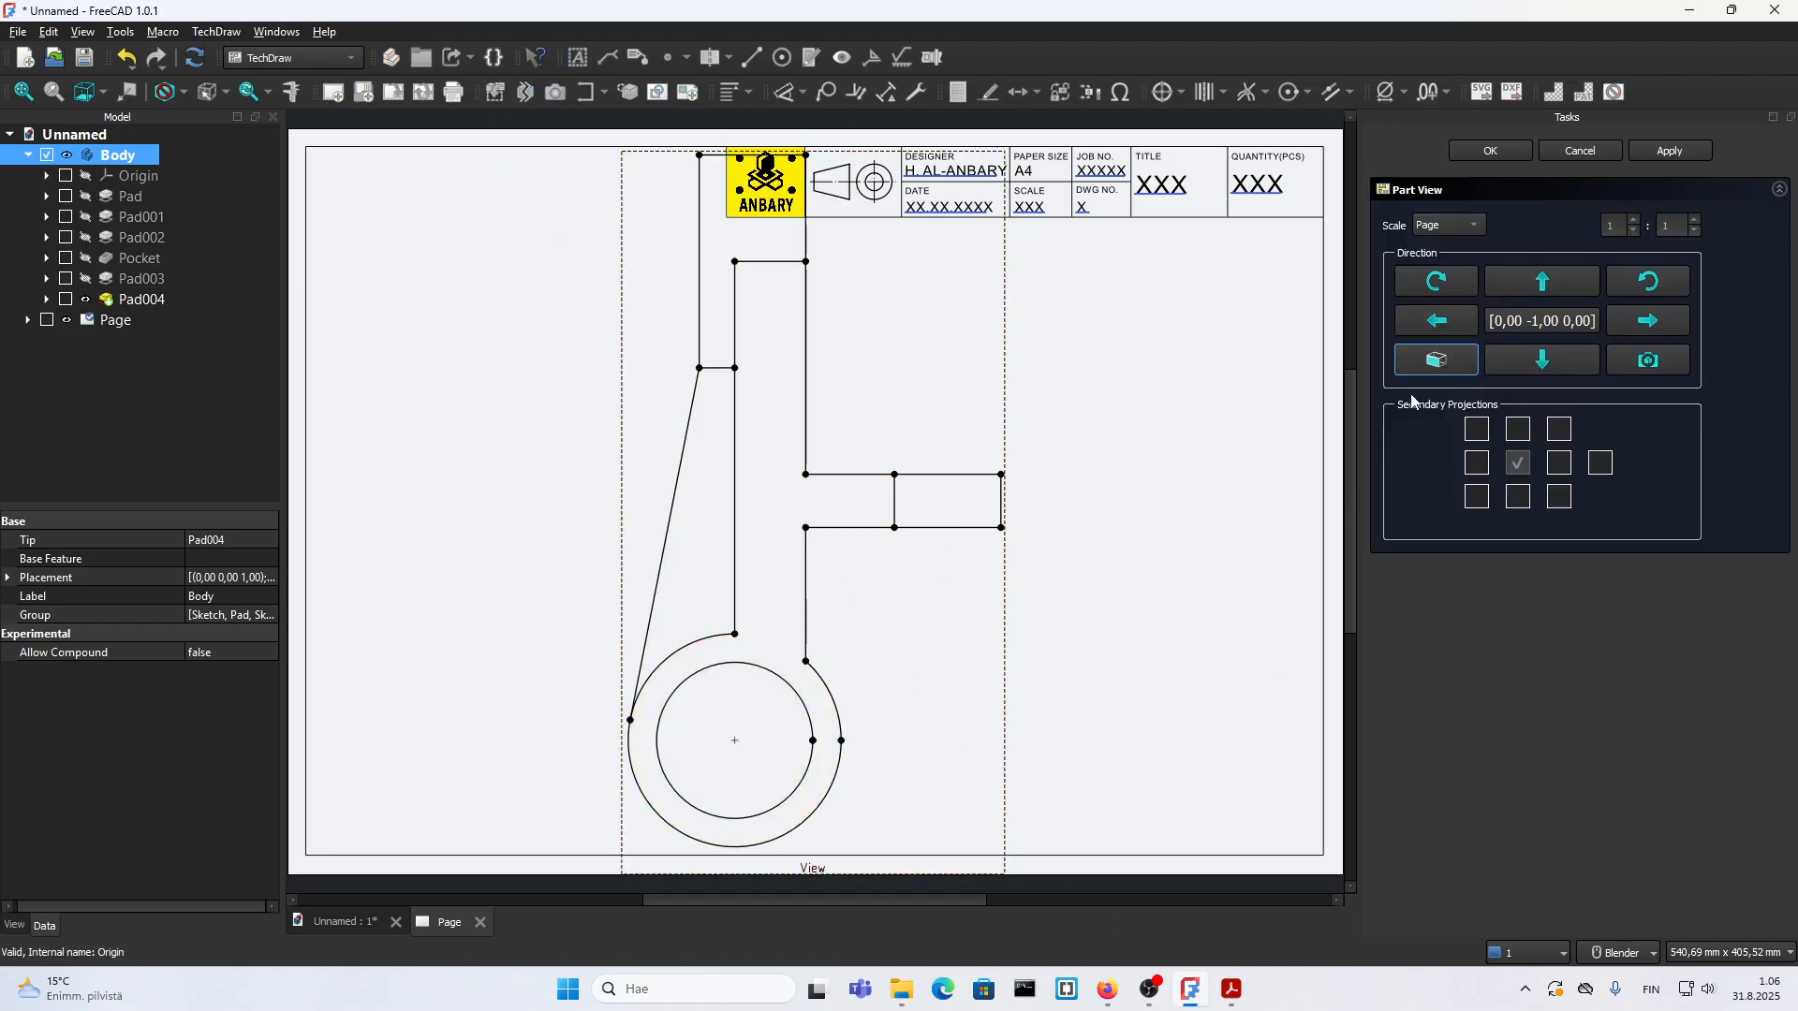
Step: Check the drawing scale in 18.pdf, set the front view to a custom scale of 3:5 and accept it
click(1430, 228)
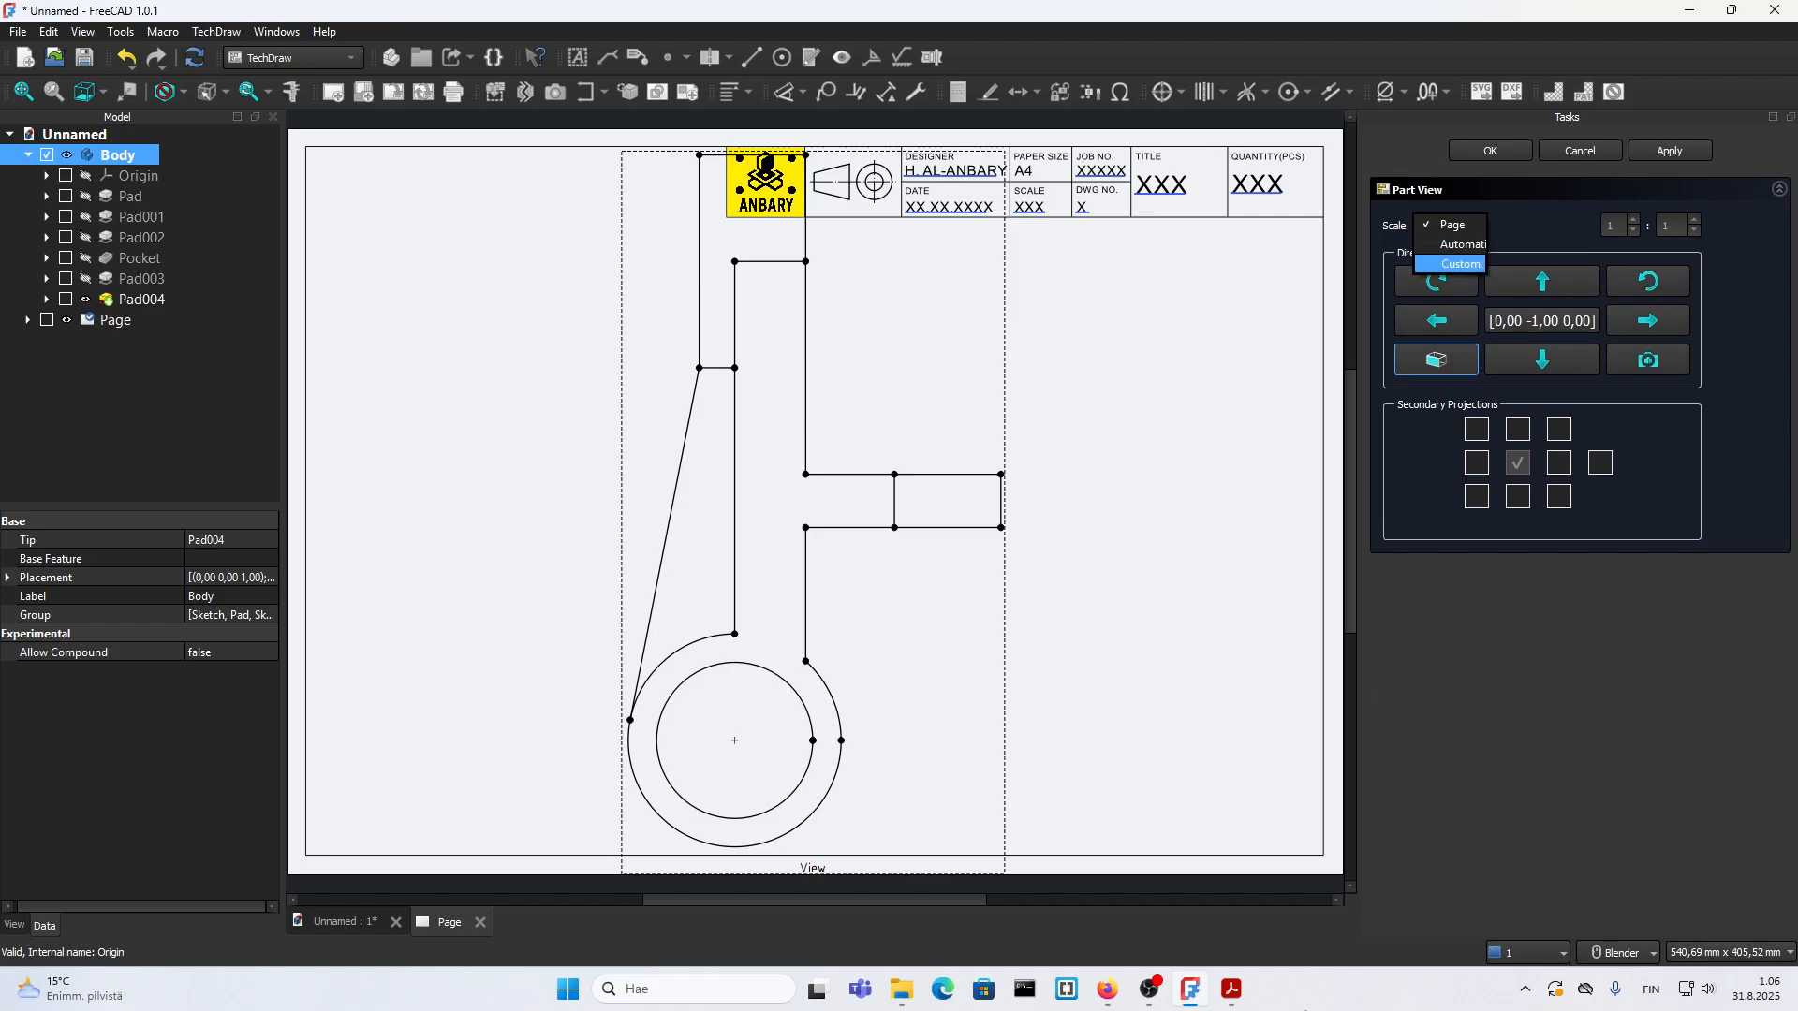
click(1232, 989)
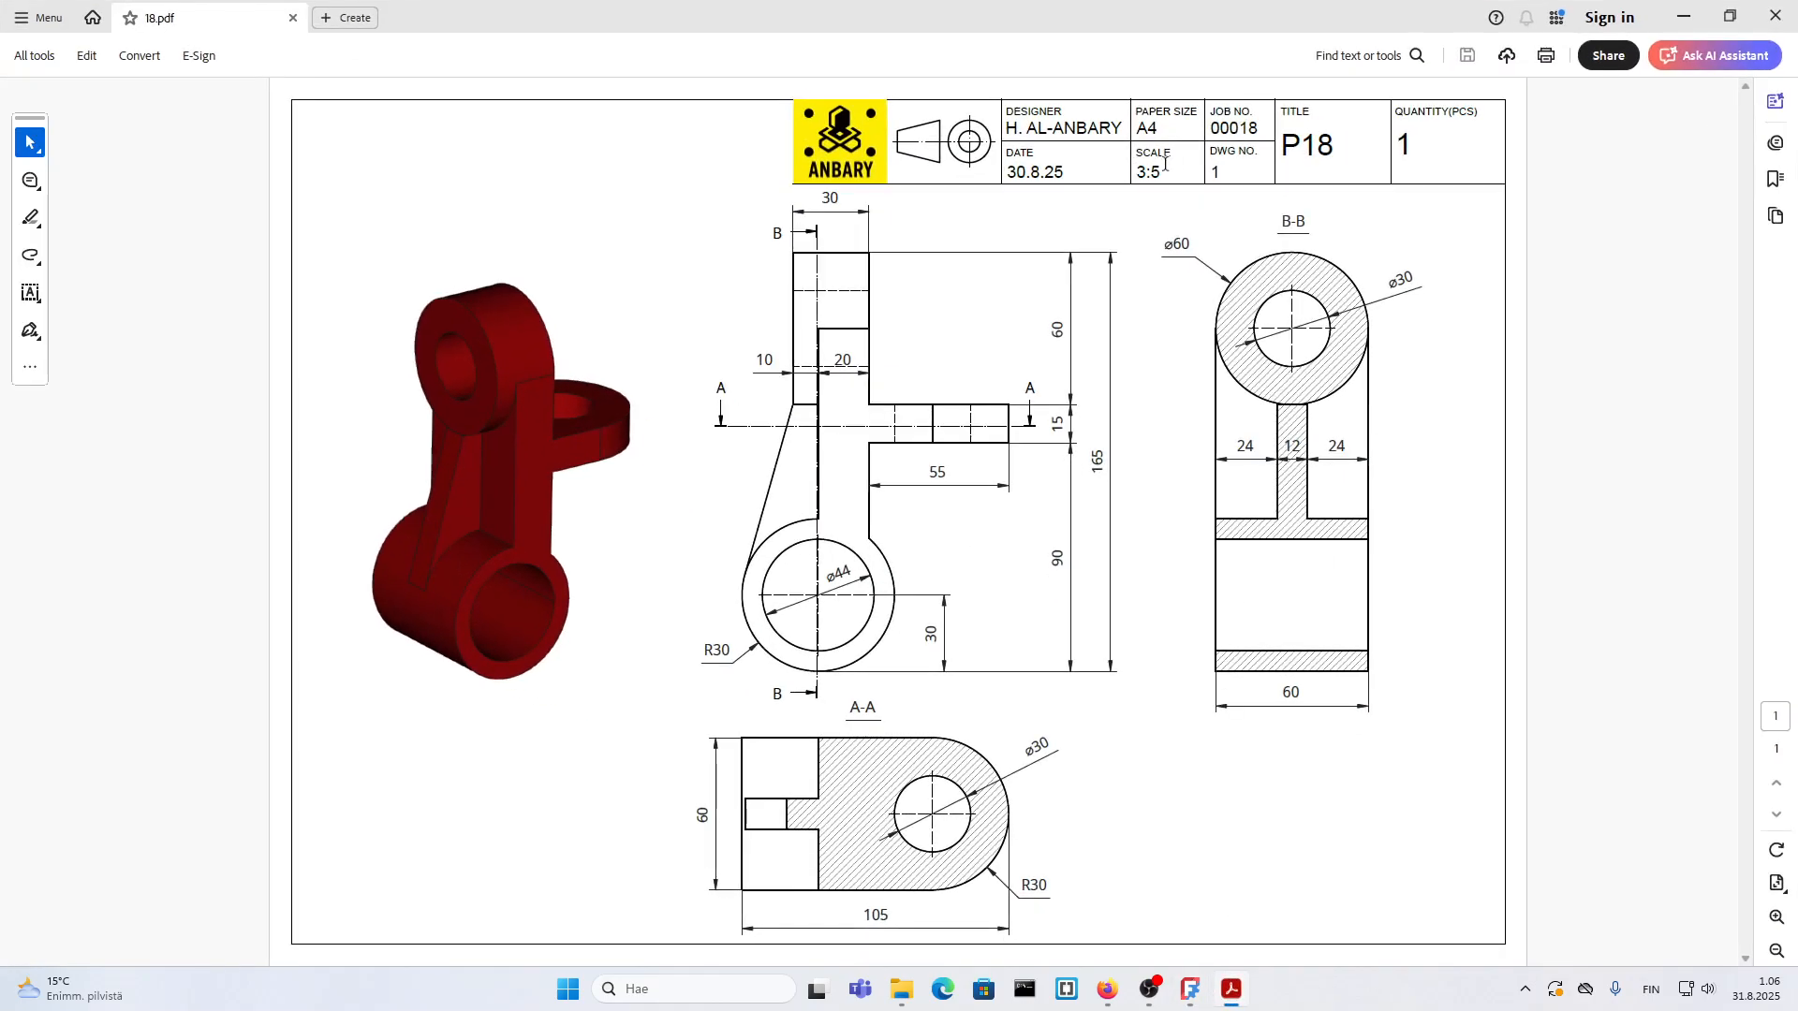
click(1231, 990)
click(1449, 225)
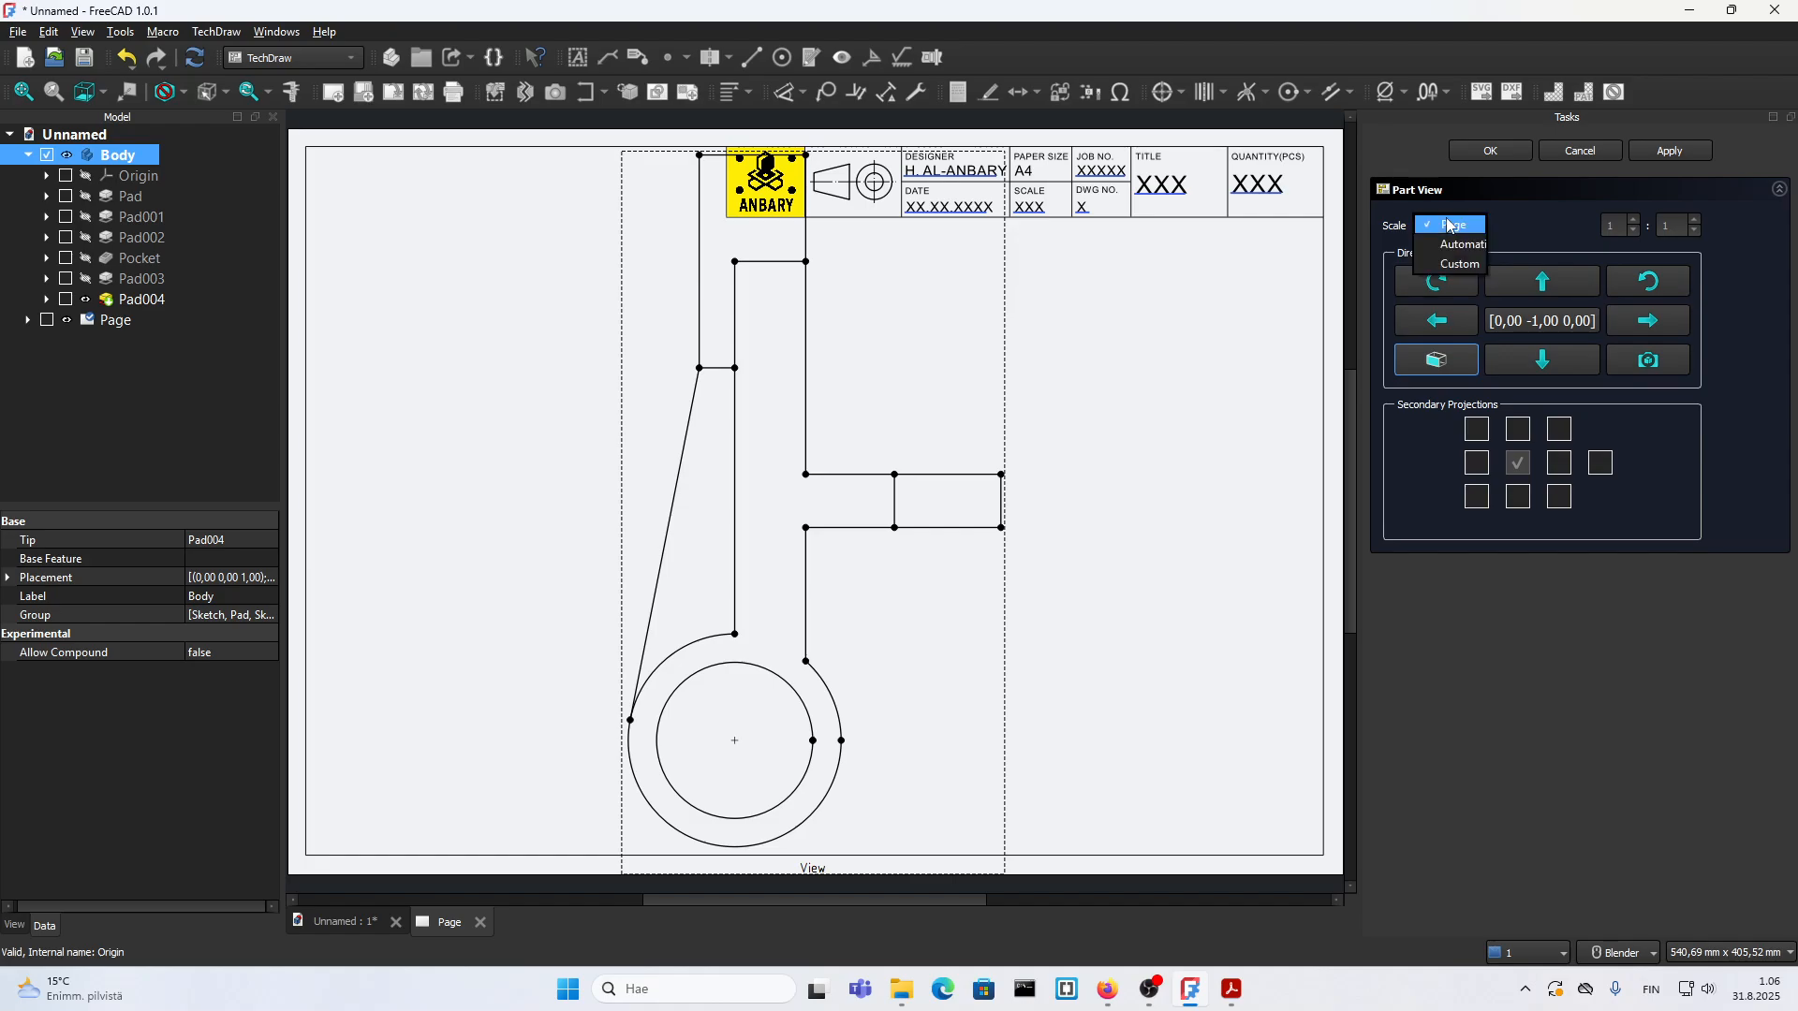
click(1456, 264)
double_click(1607, 227)
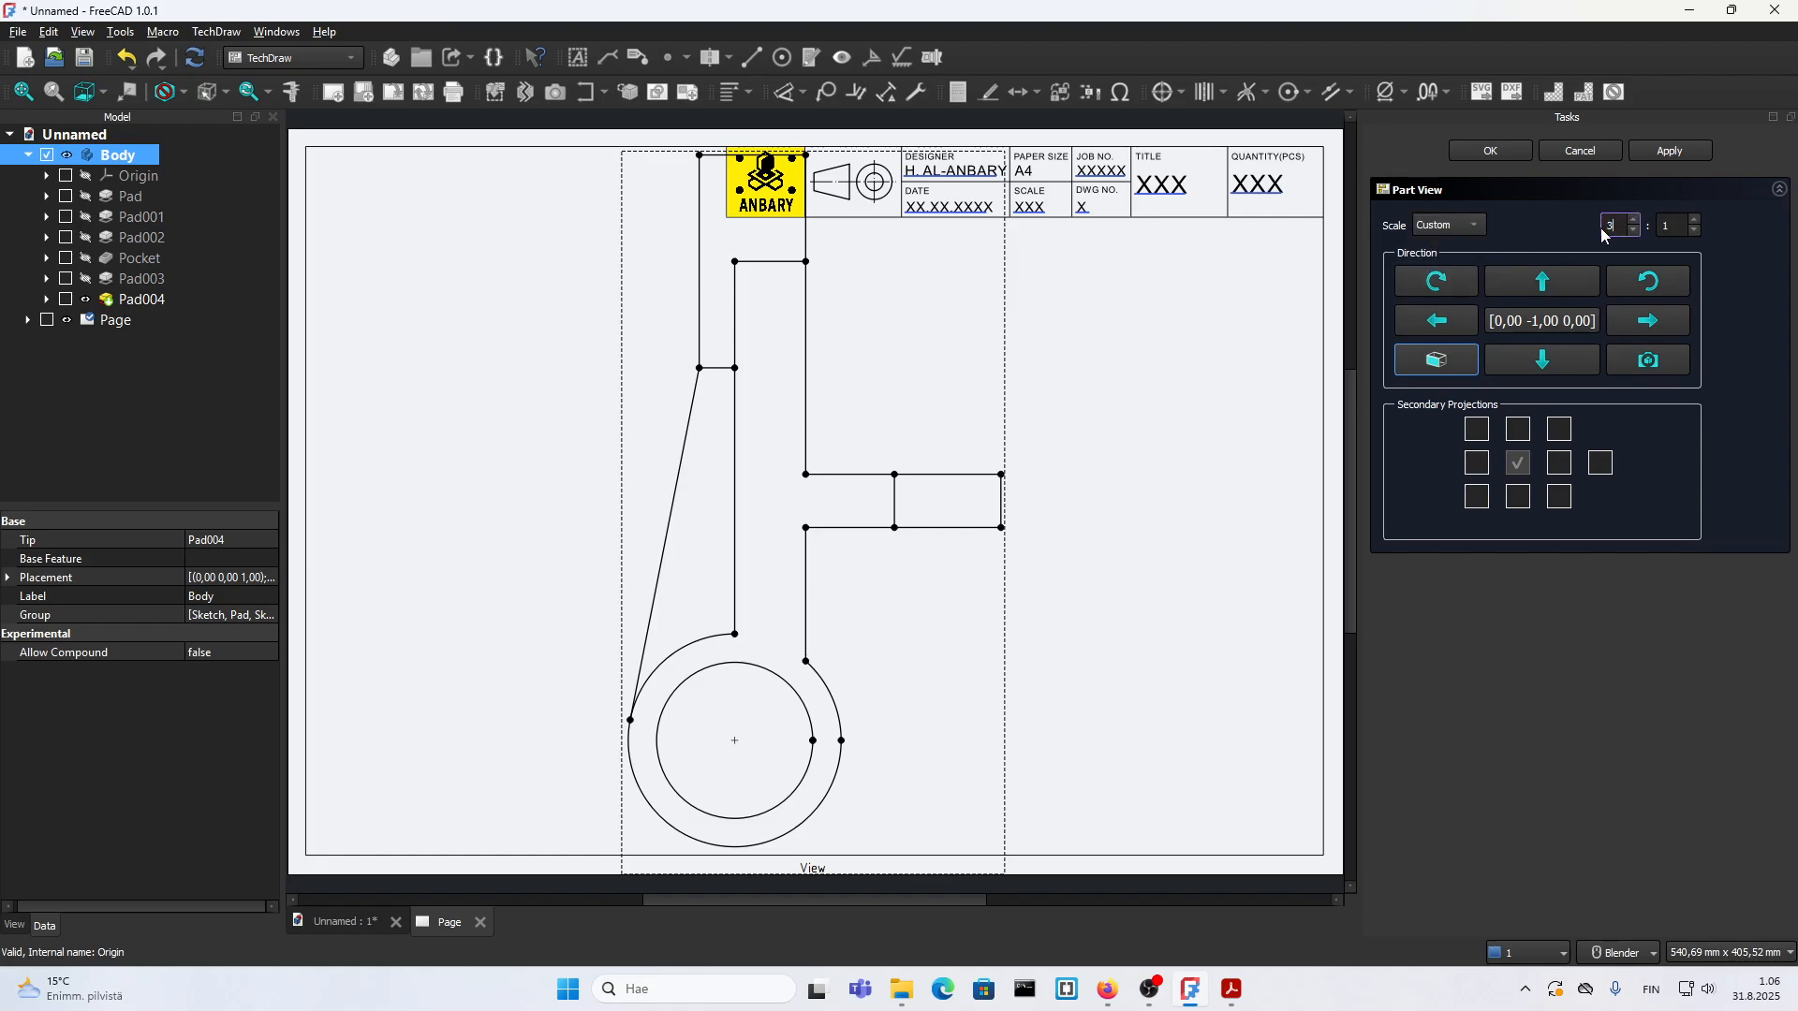
double_click(1659, 227)
text(5)
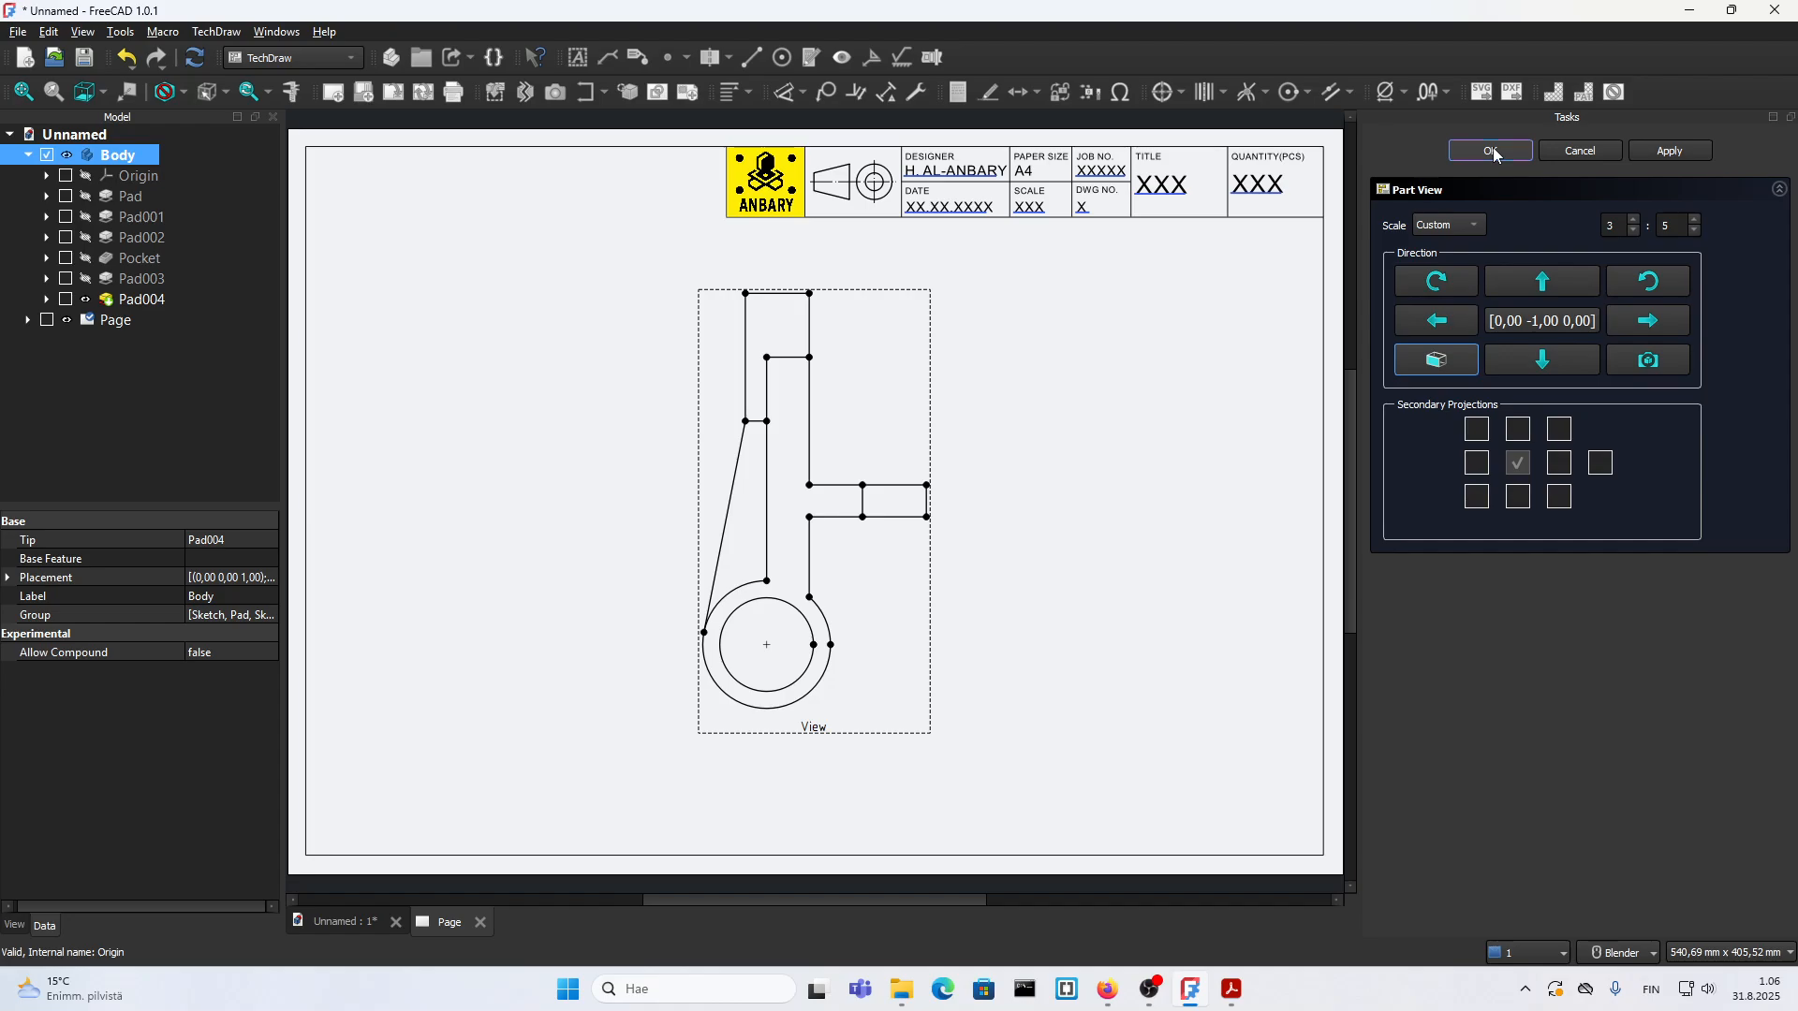
click(1495, 154)
Step: In 18.pdf, draw four projection lines linking the 30 mm holes in sections B-B and A-A to the front view's hidden lines
click(1231, 990)
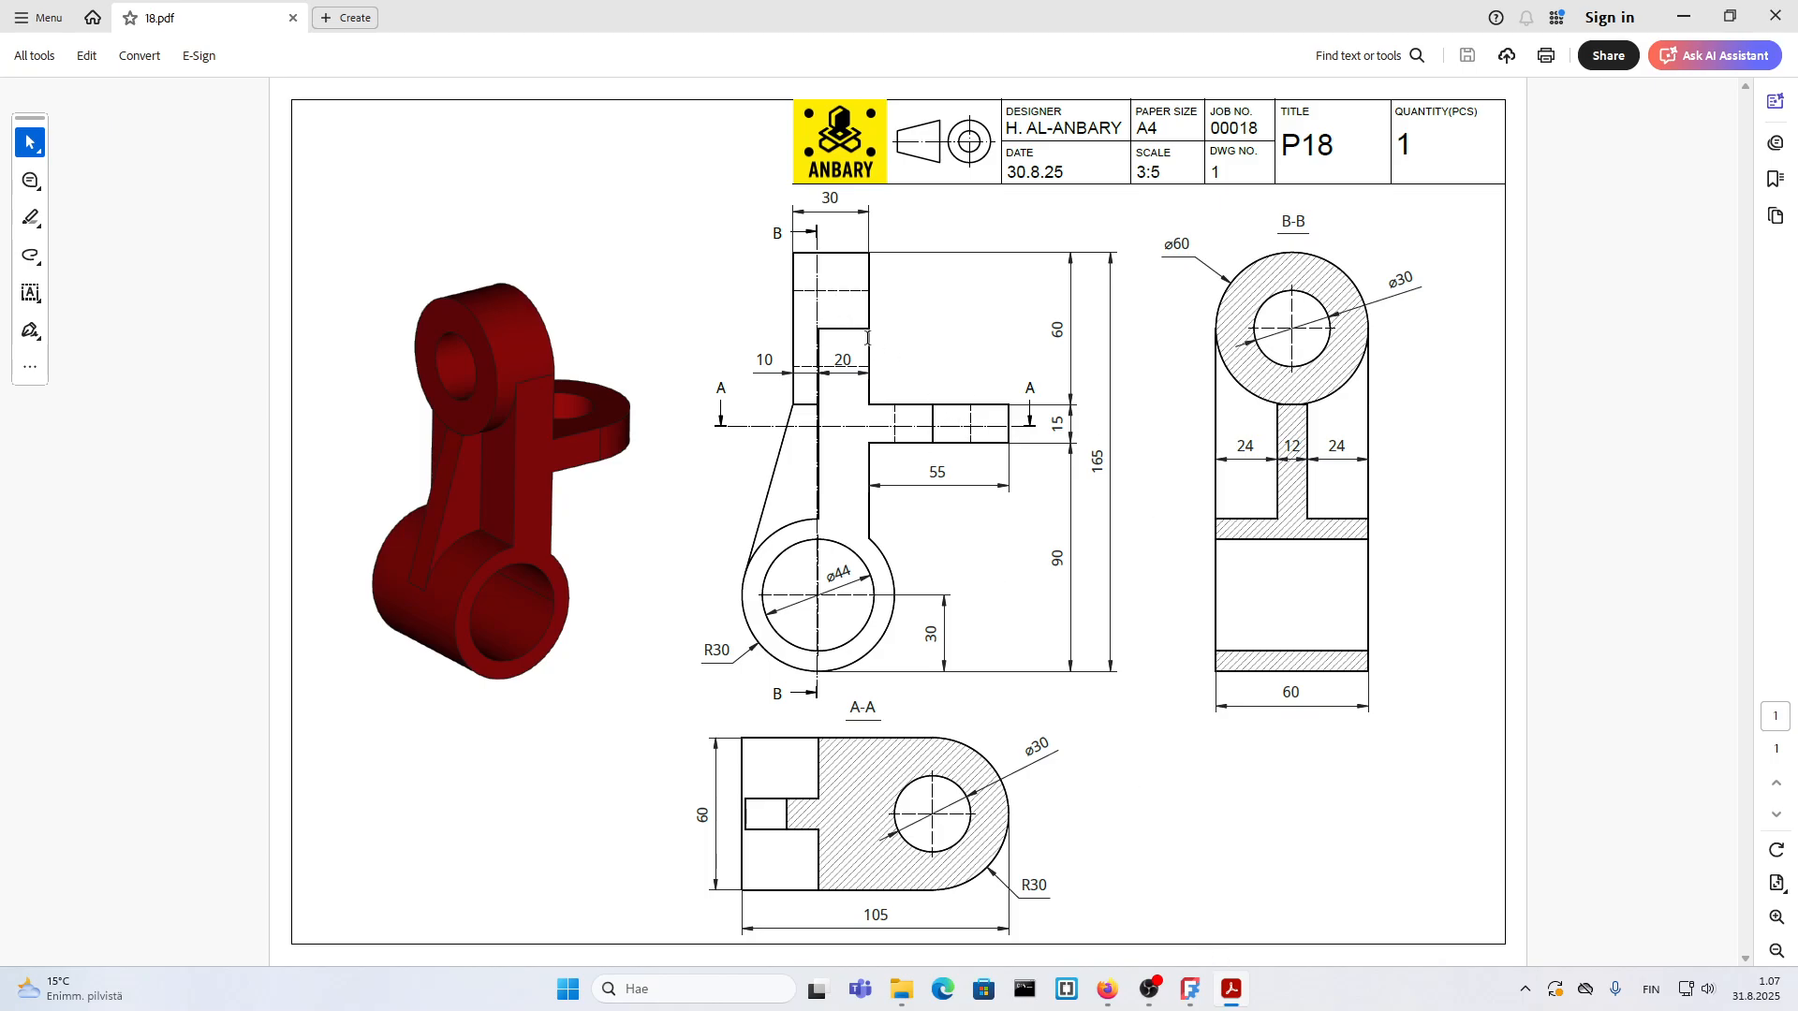
click(30, 254)
click(80, 293)
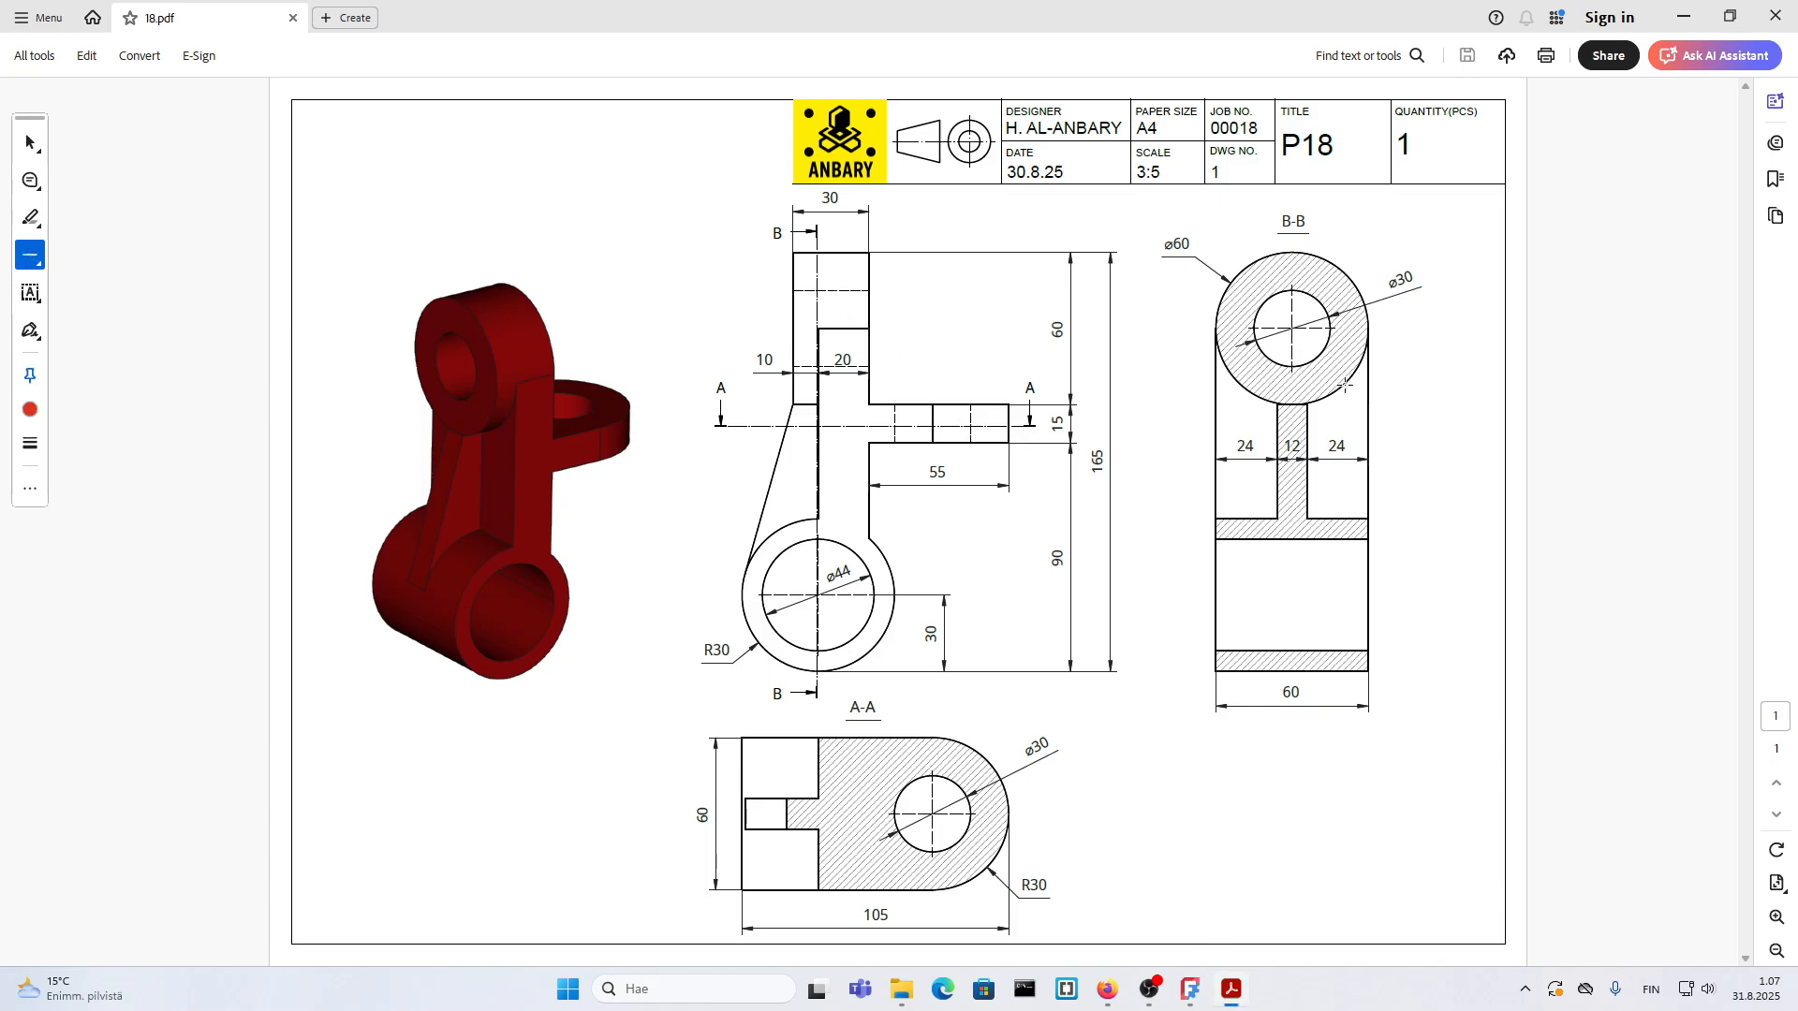
shift+drag(1290, 287, 770, 297)
shift+drag(1290, 367, 778, 367)
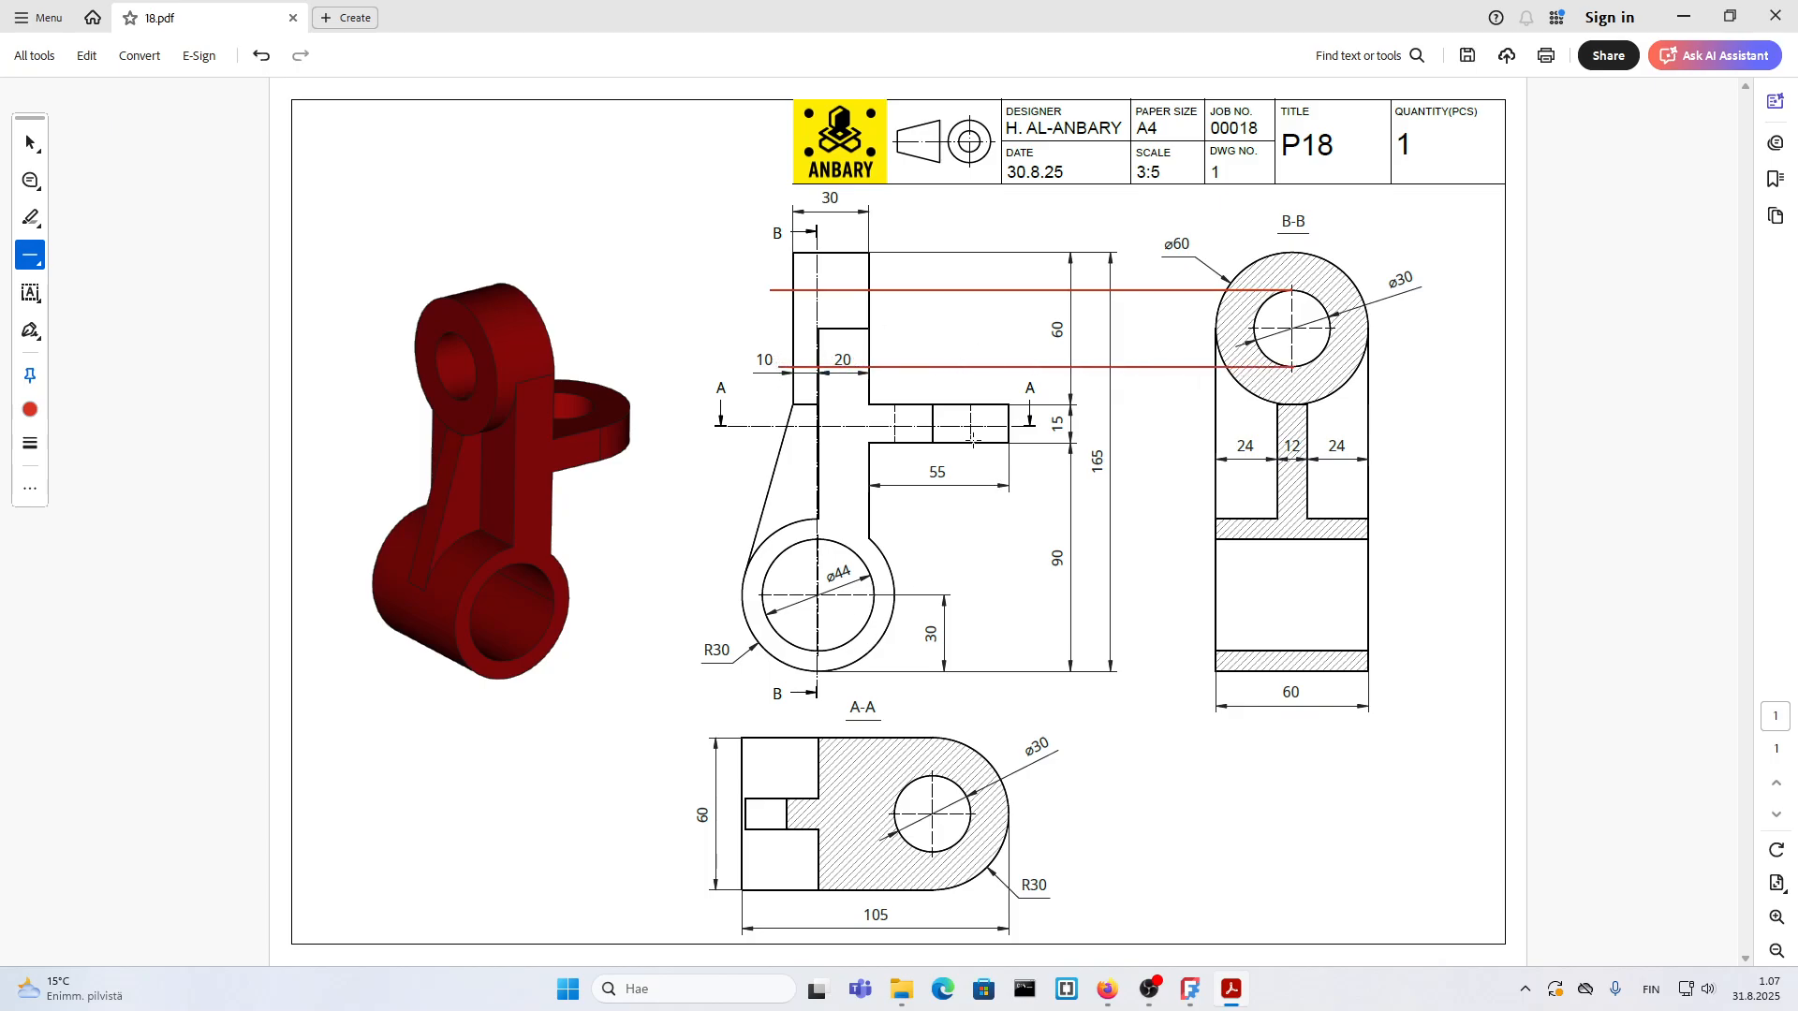
mouse_move(971, 423)
shift+mouse_down()
mouse_move(971, 805)
mouse_move(996, 863)
shift+mouse_up()
shift+drag(894, 426, 901, 863)
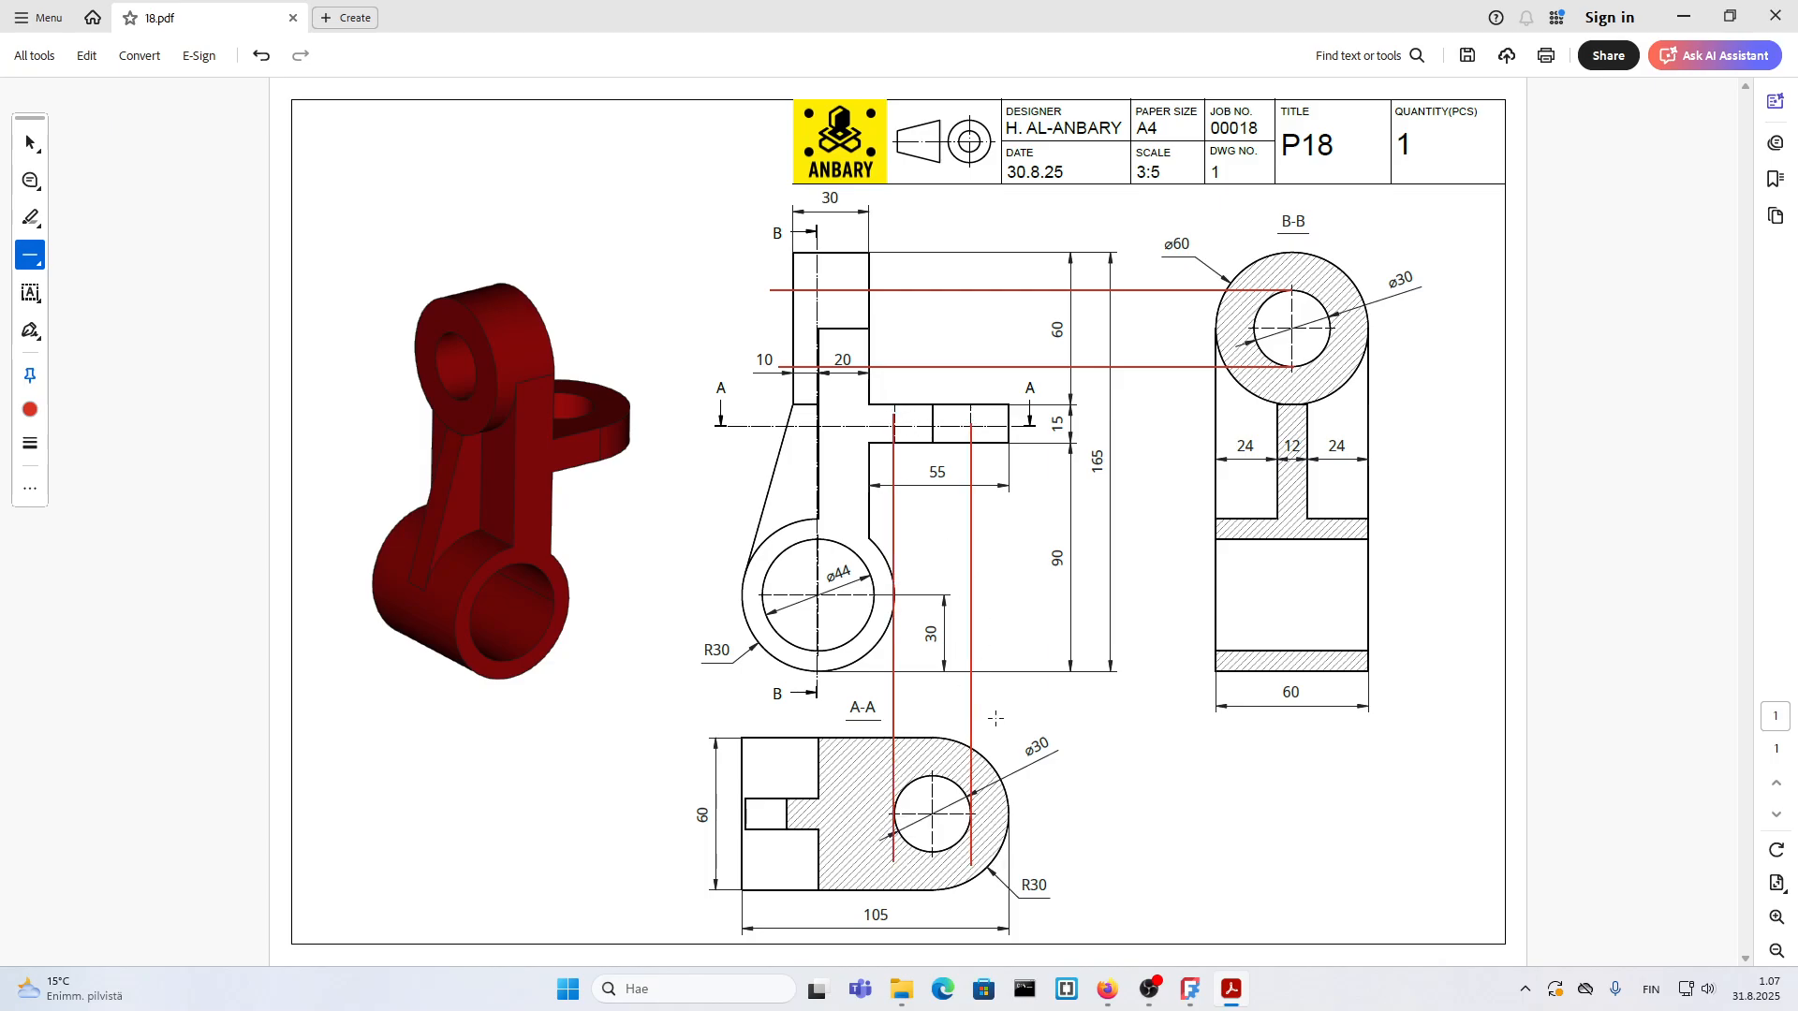
Step: Undo the four projection lines in 18.pdf and return to the FreeCAD drawing page
key(ctrl+z)
key(ctrl+z)
key(ctrl+z)
key(ctrl+z)
right_click(998, 695)
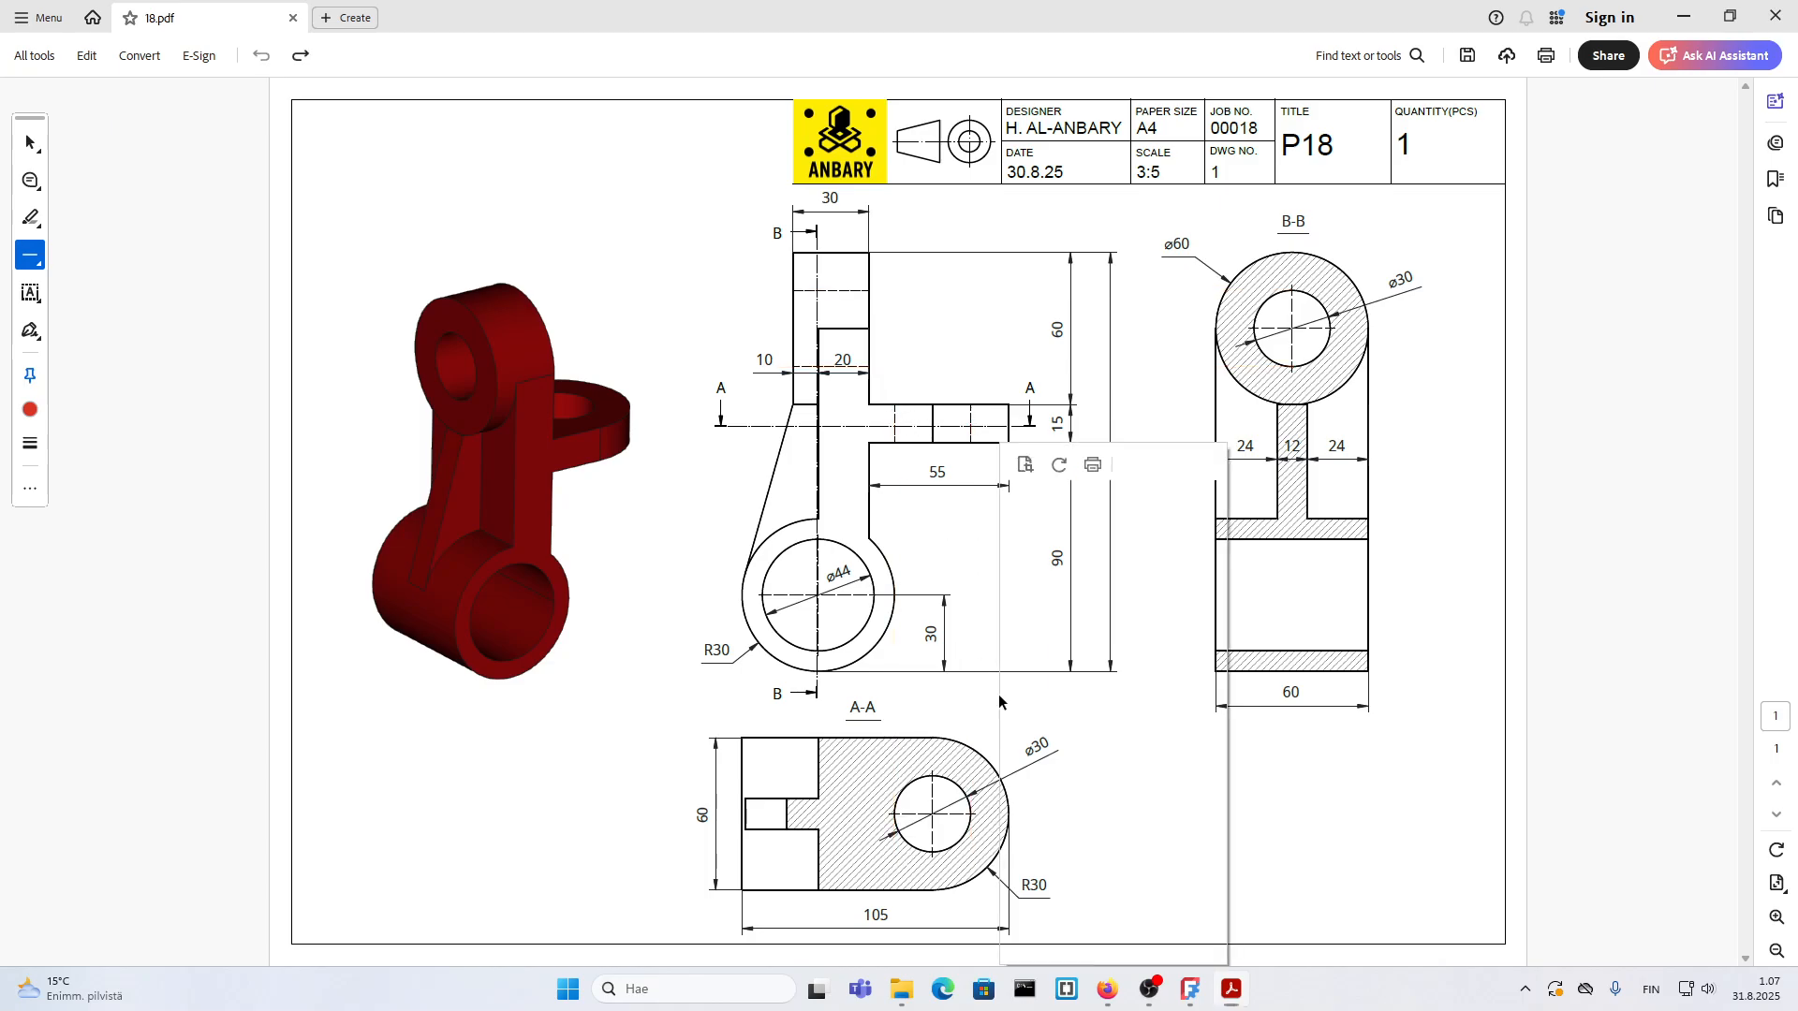
click(1191, 990)
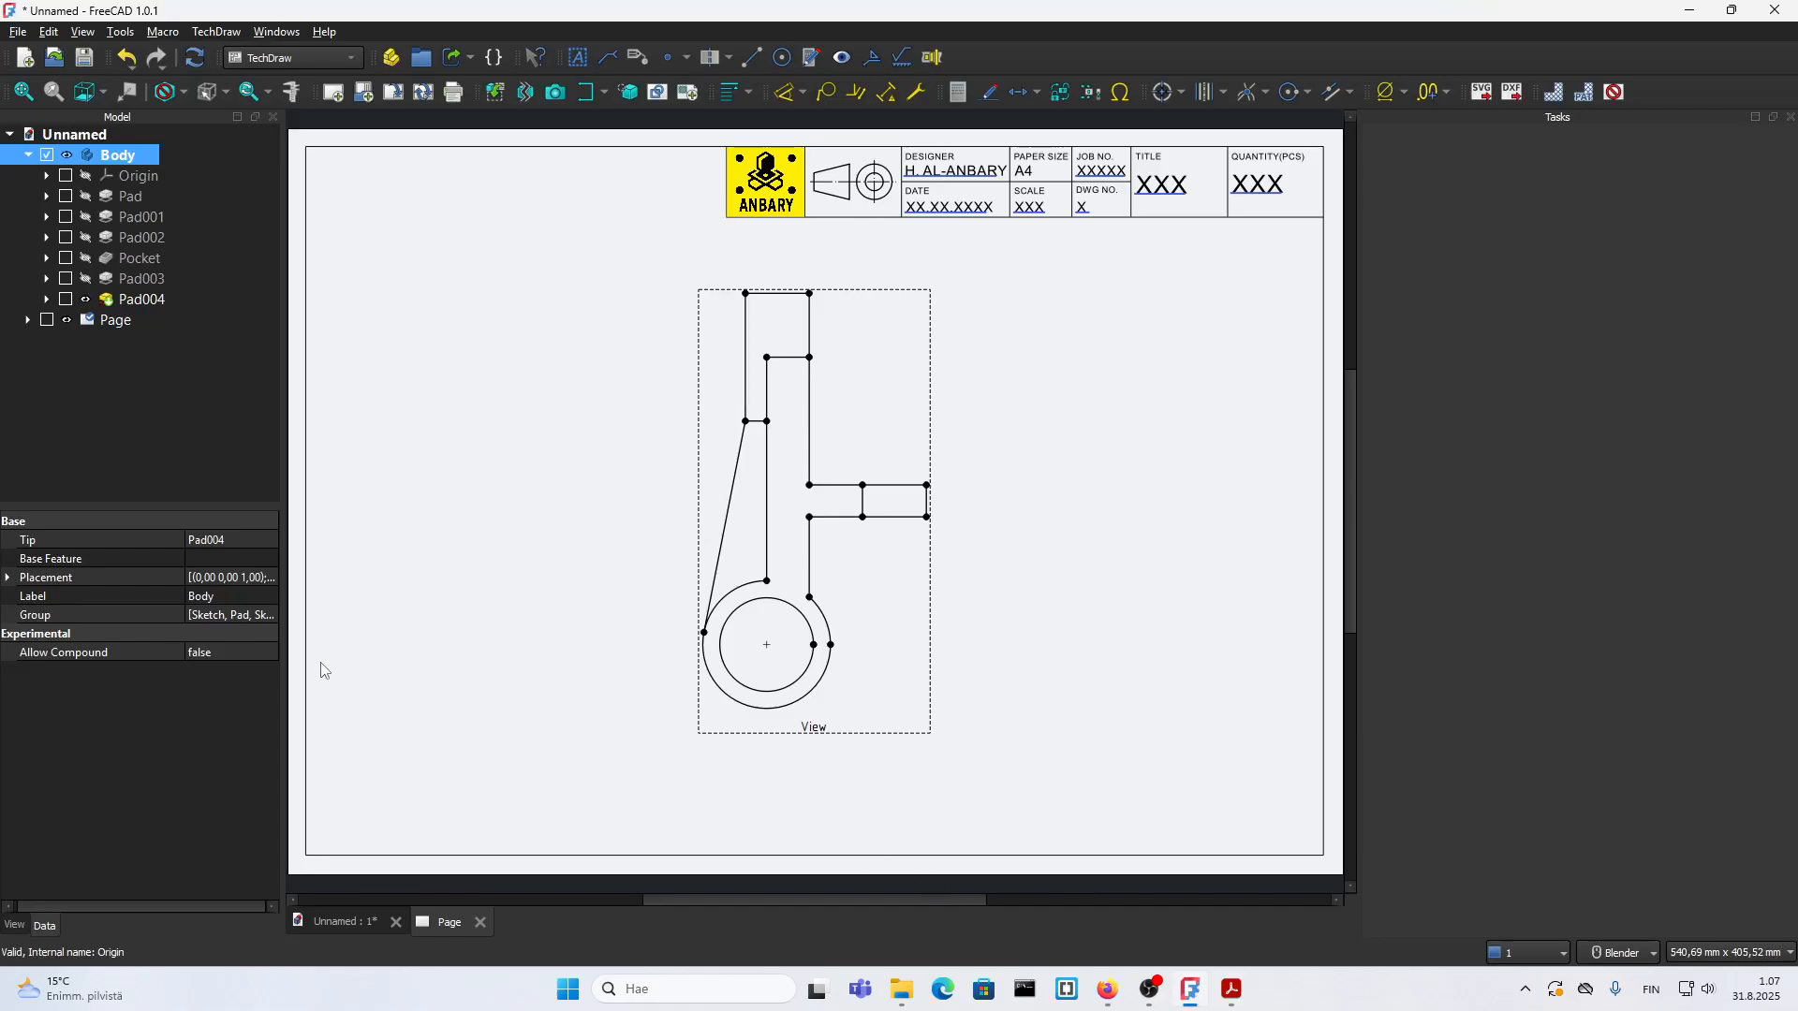
Step: Set Hard Hidden to true for the front view and refresh the page so its hidden edges are drawn
click(817, 730)
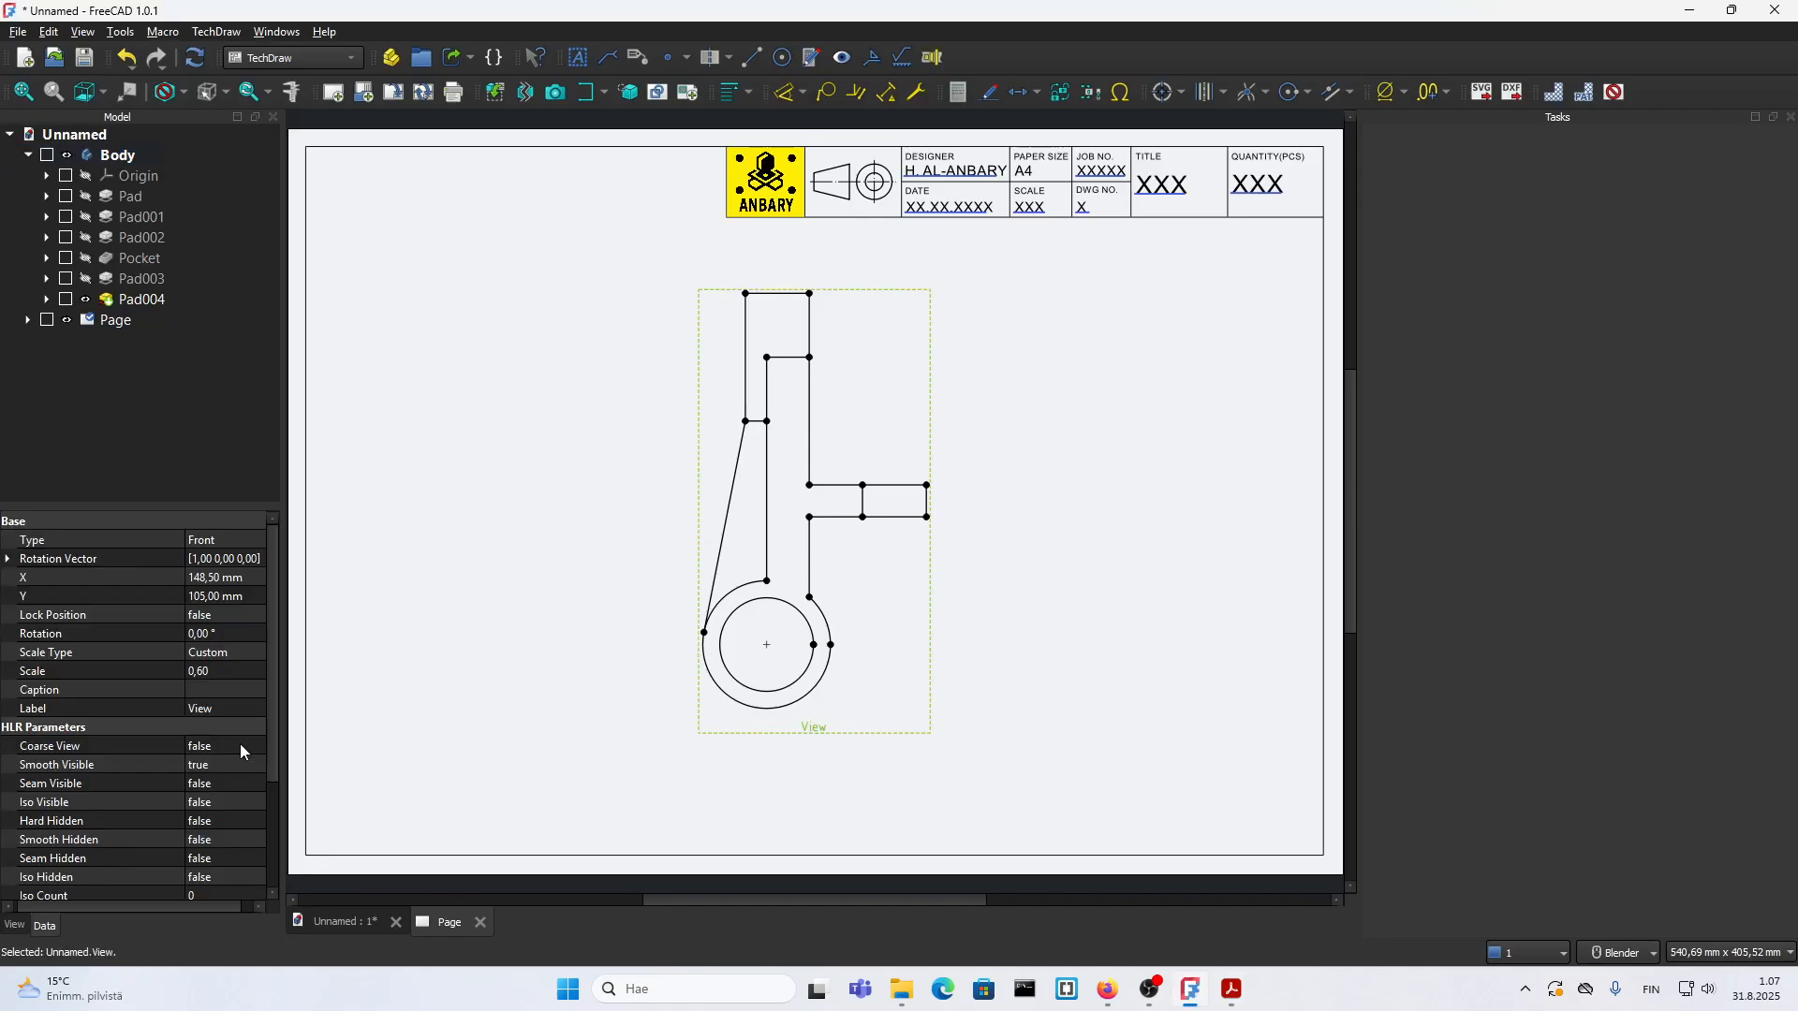
click(229, 821)
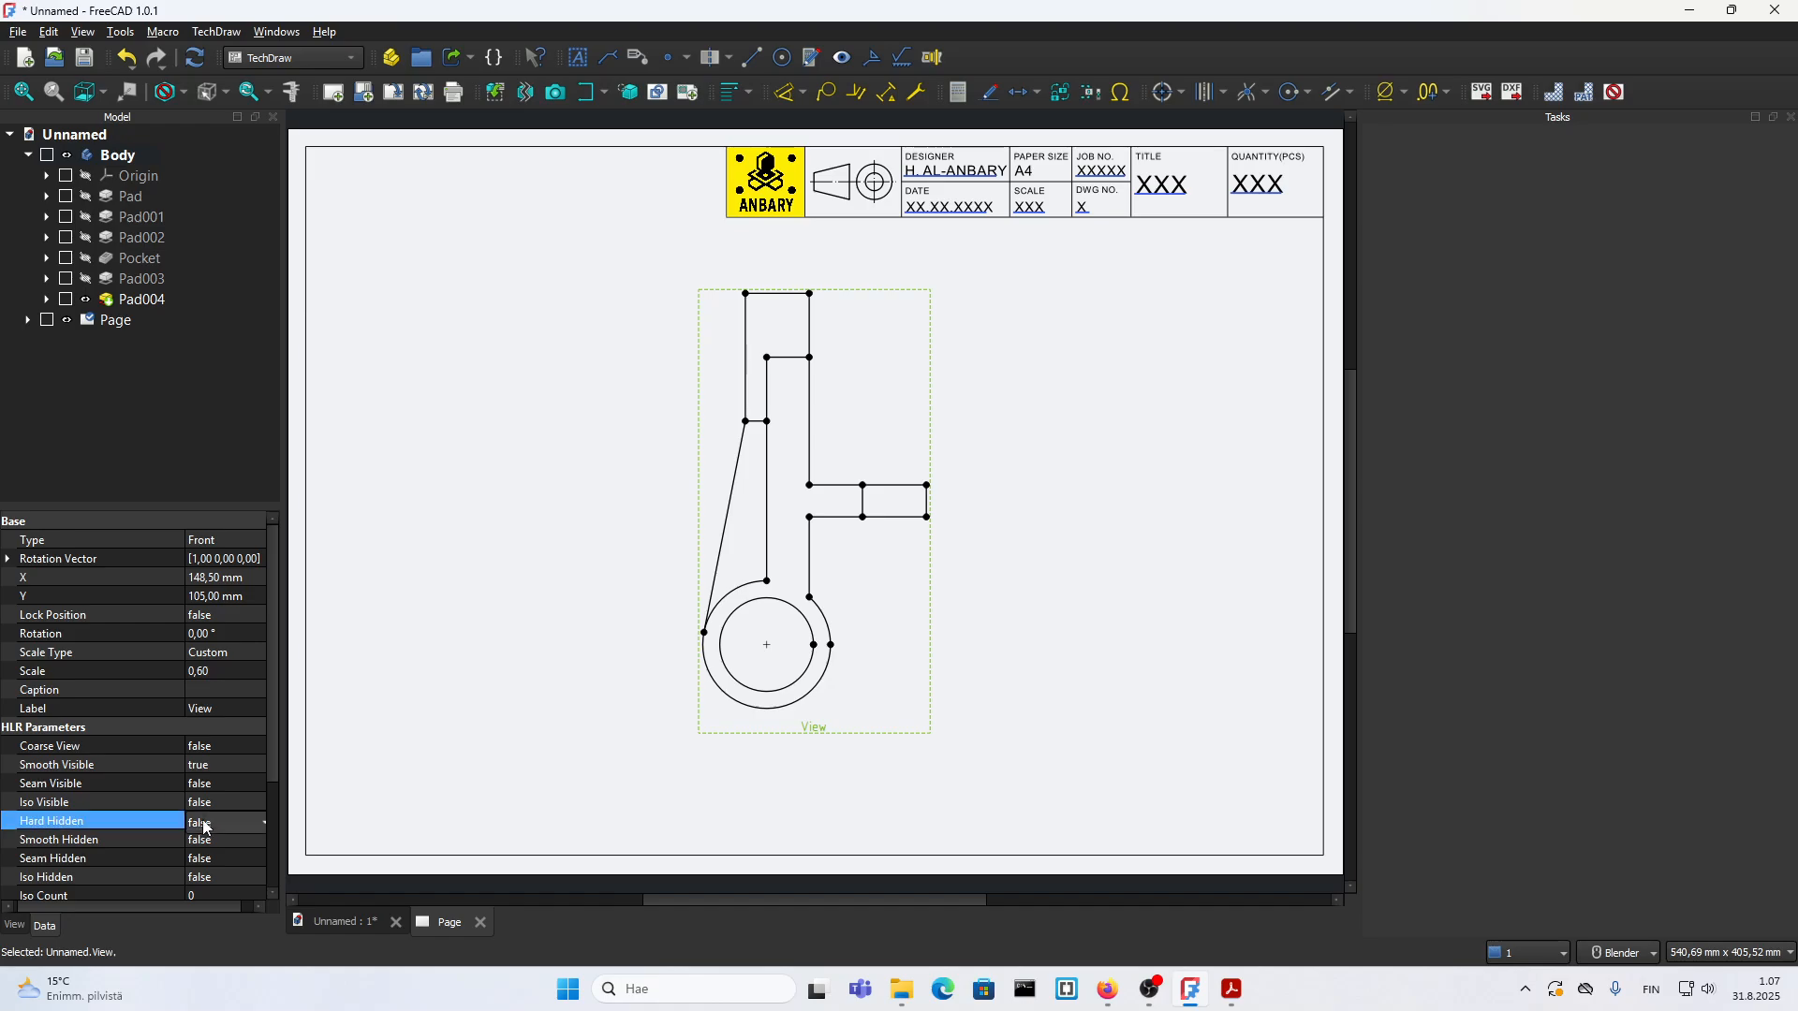
click(229, 821)
click(229, 843)
click(1092, 747)
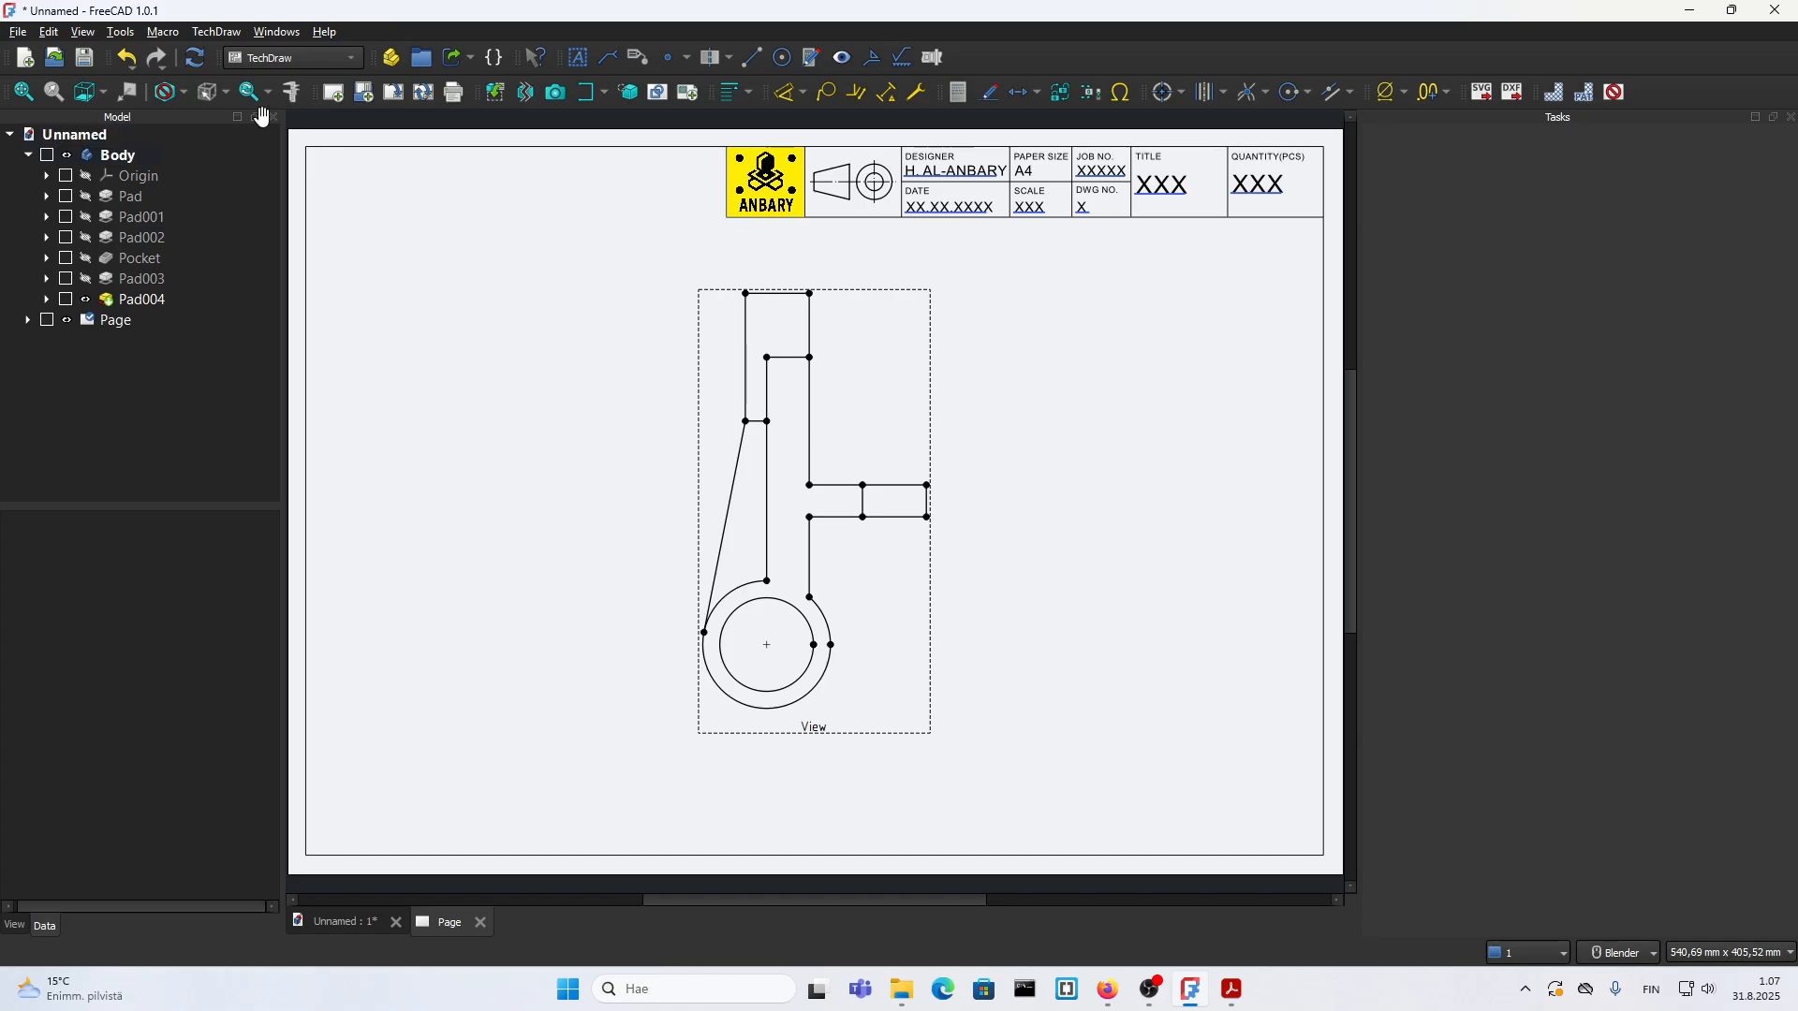
click(196, 59)
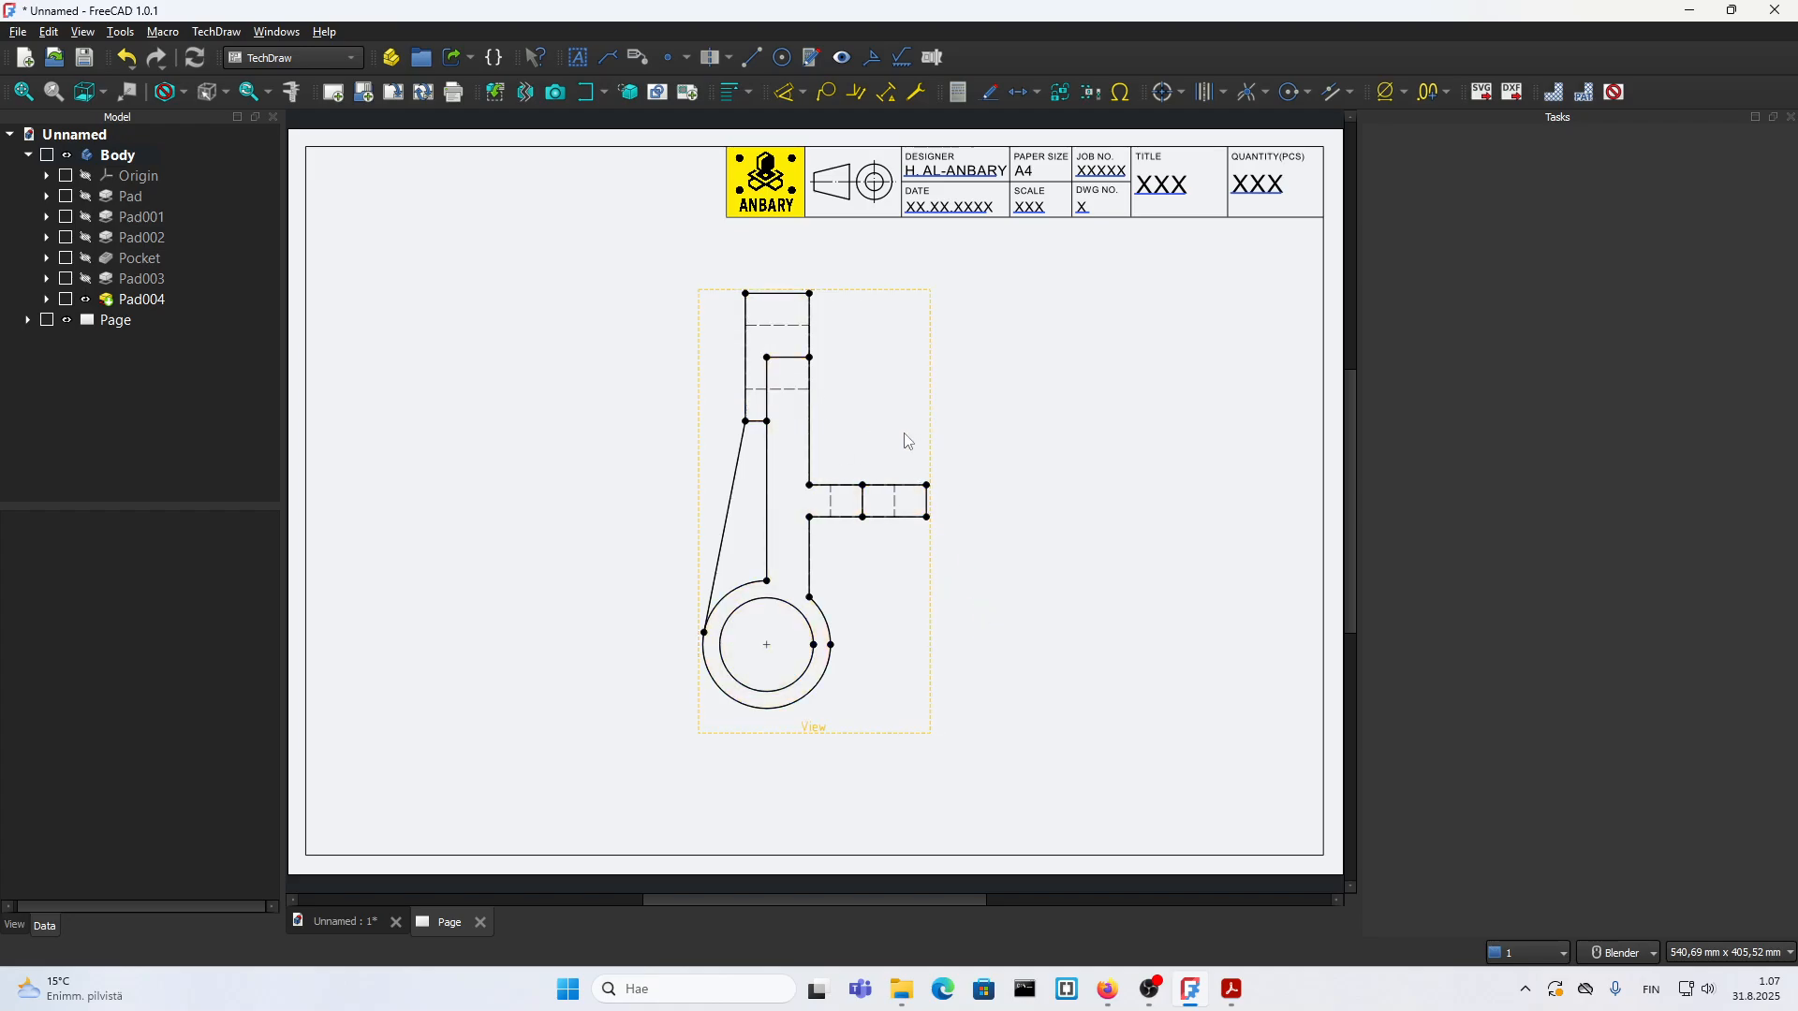
Step: Start a live-updating section view of the front view with direction (1, 0, 0) and identifier A
click(825, 728)
click(584, 93)
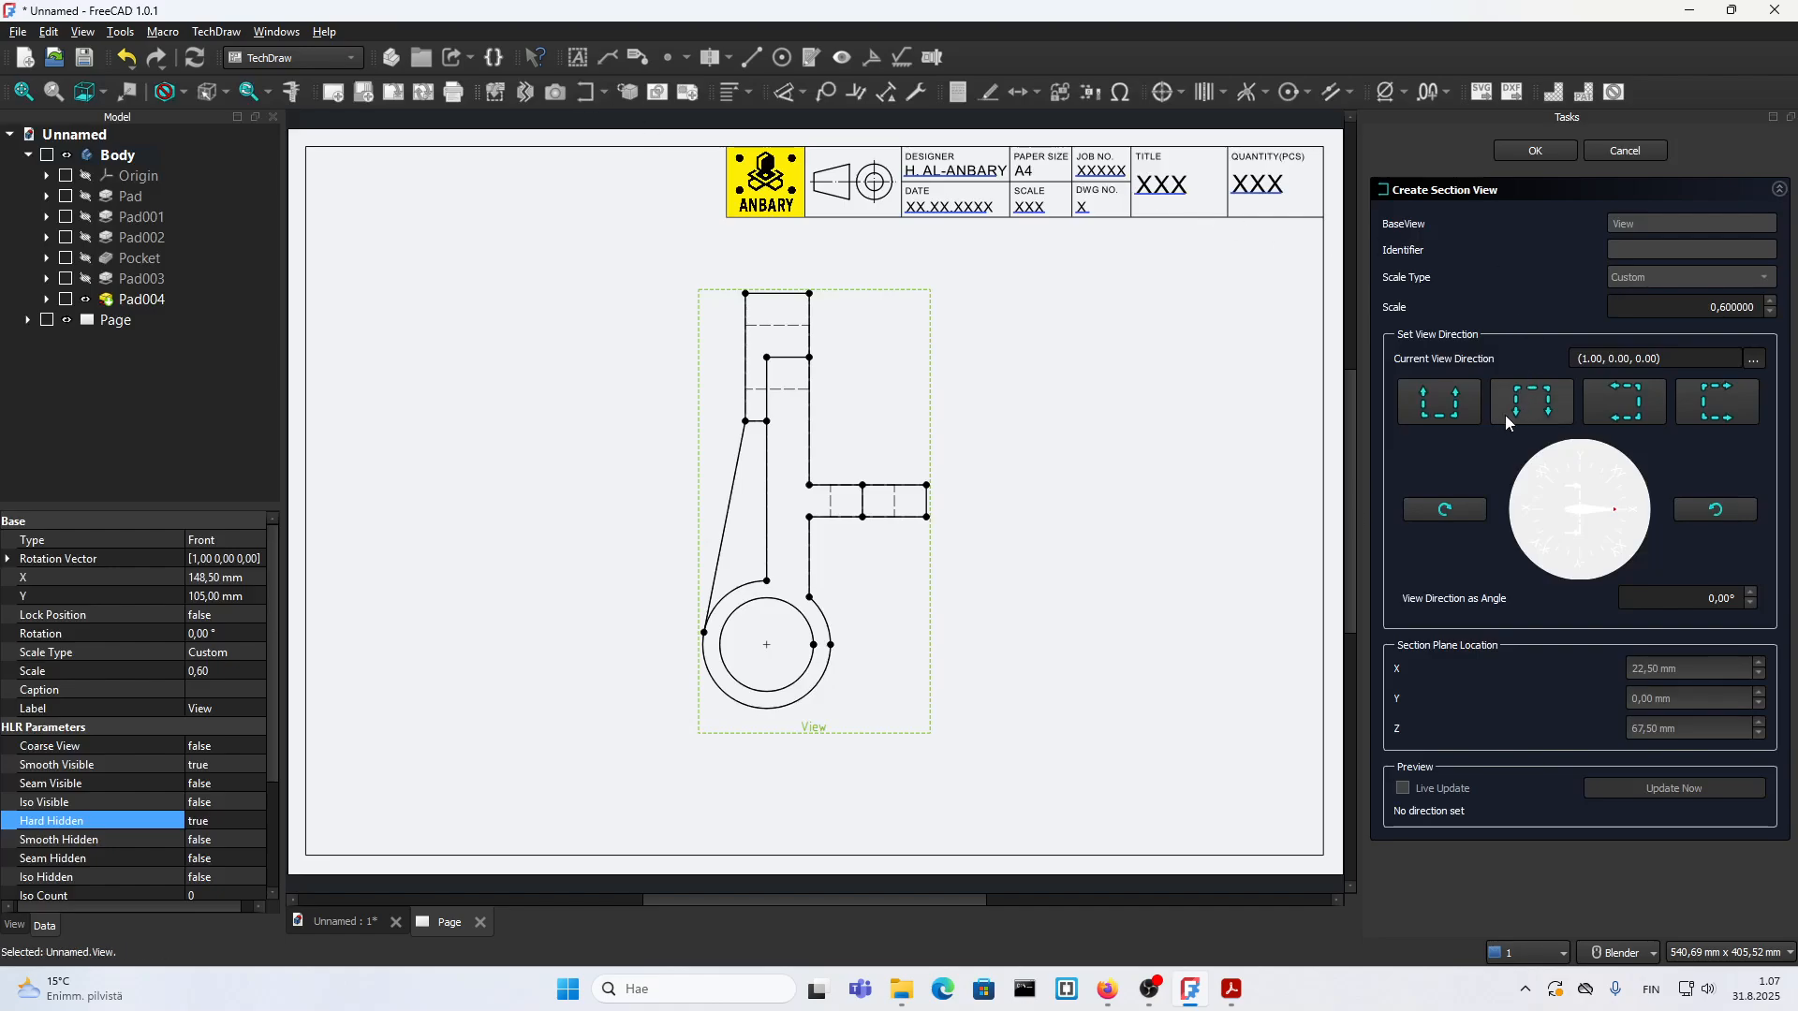
click(1715, 407)
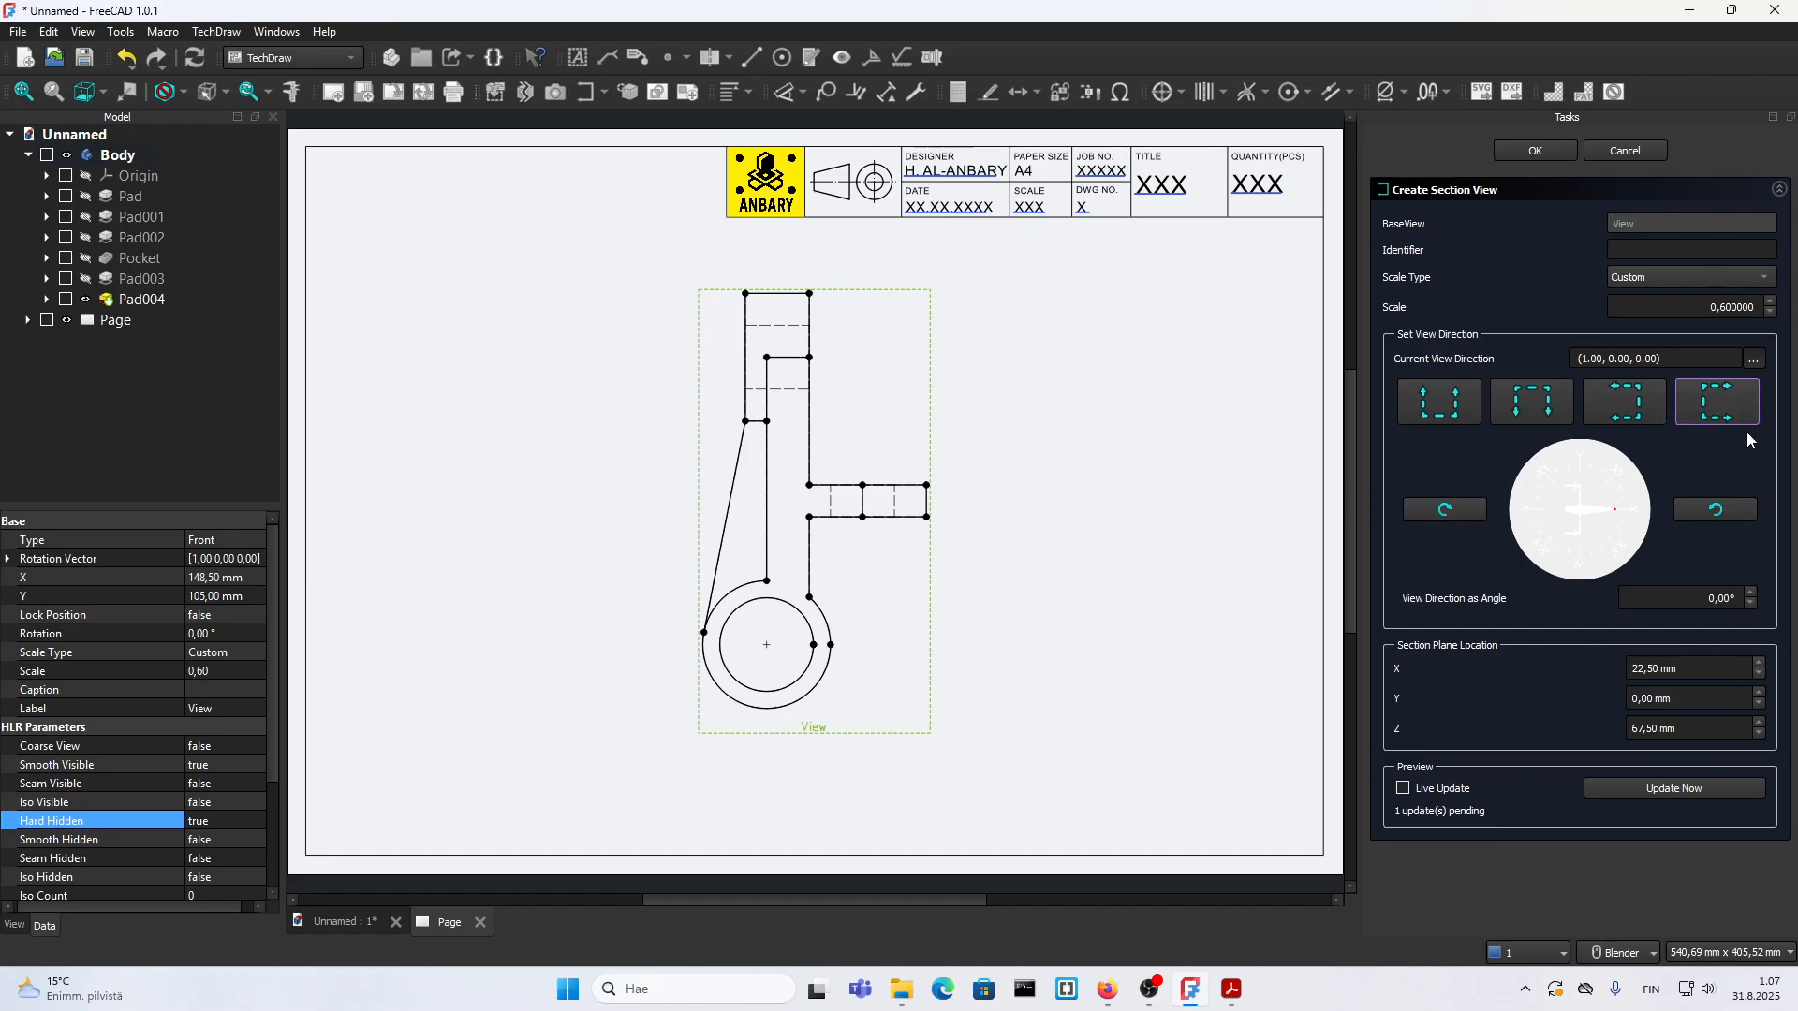
click(1402, 788)
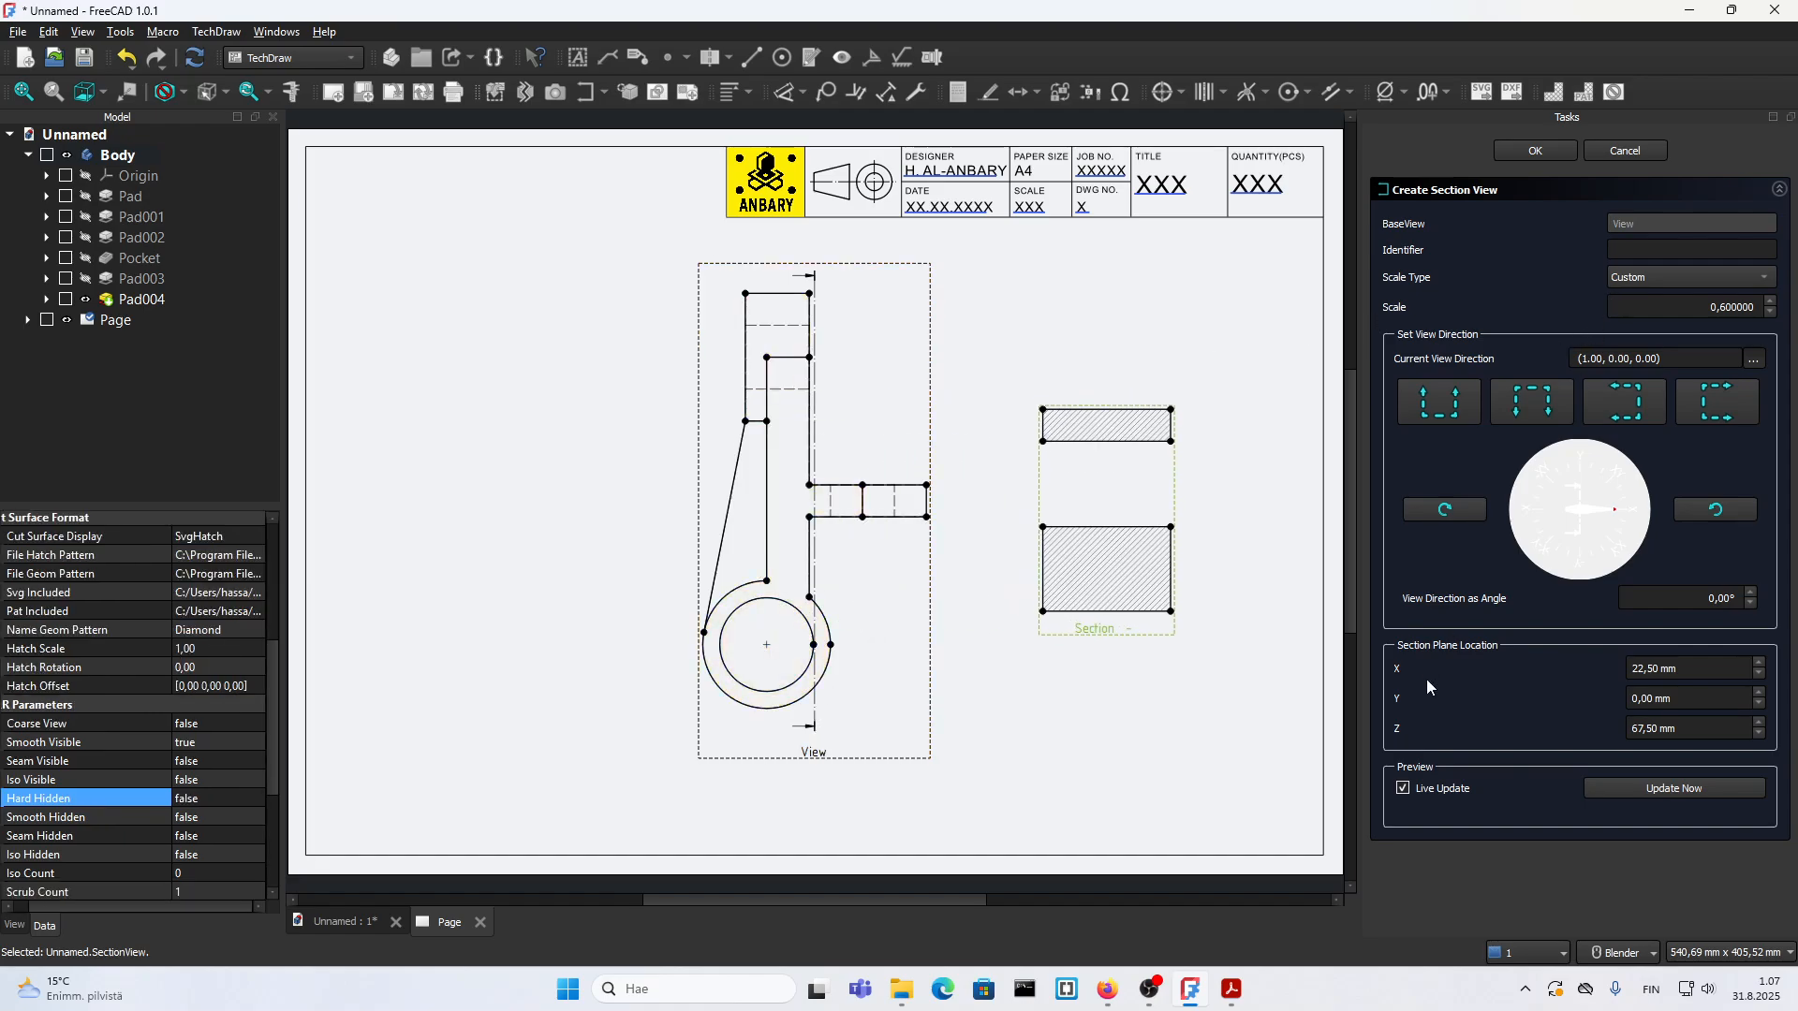
click(1629, 253)
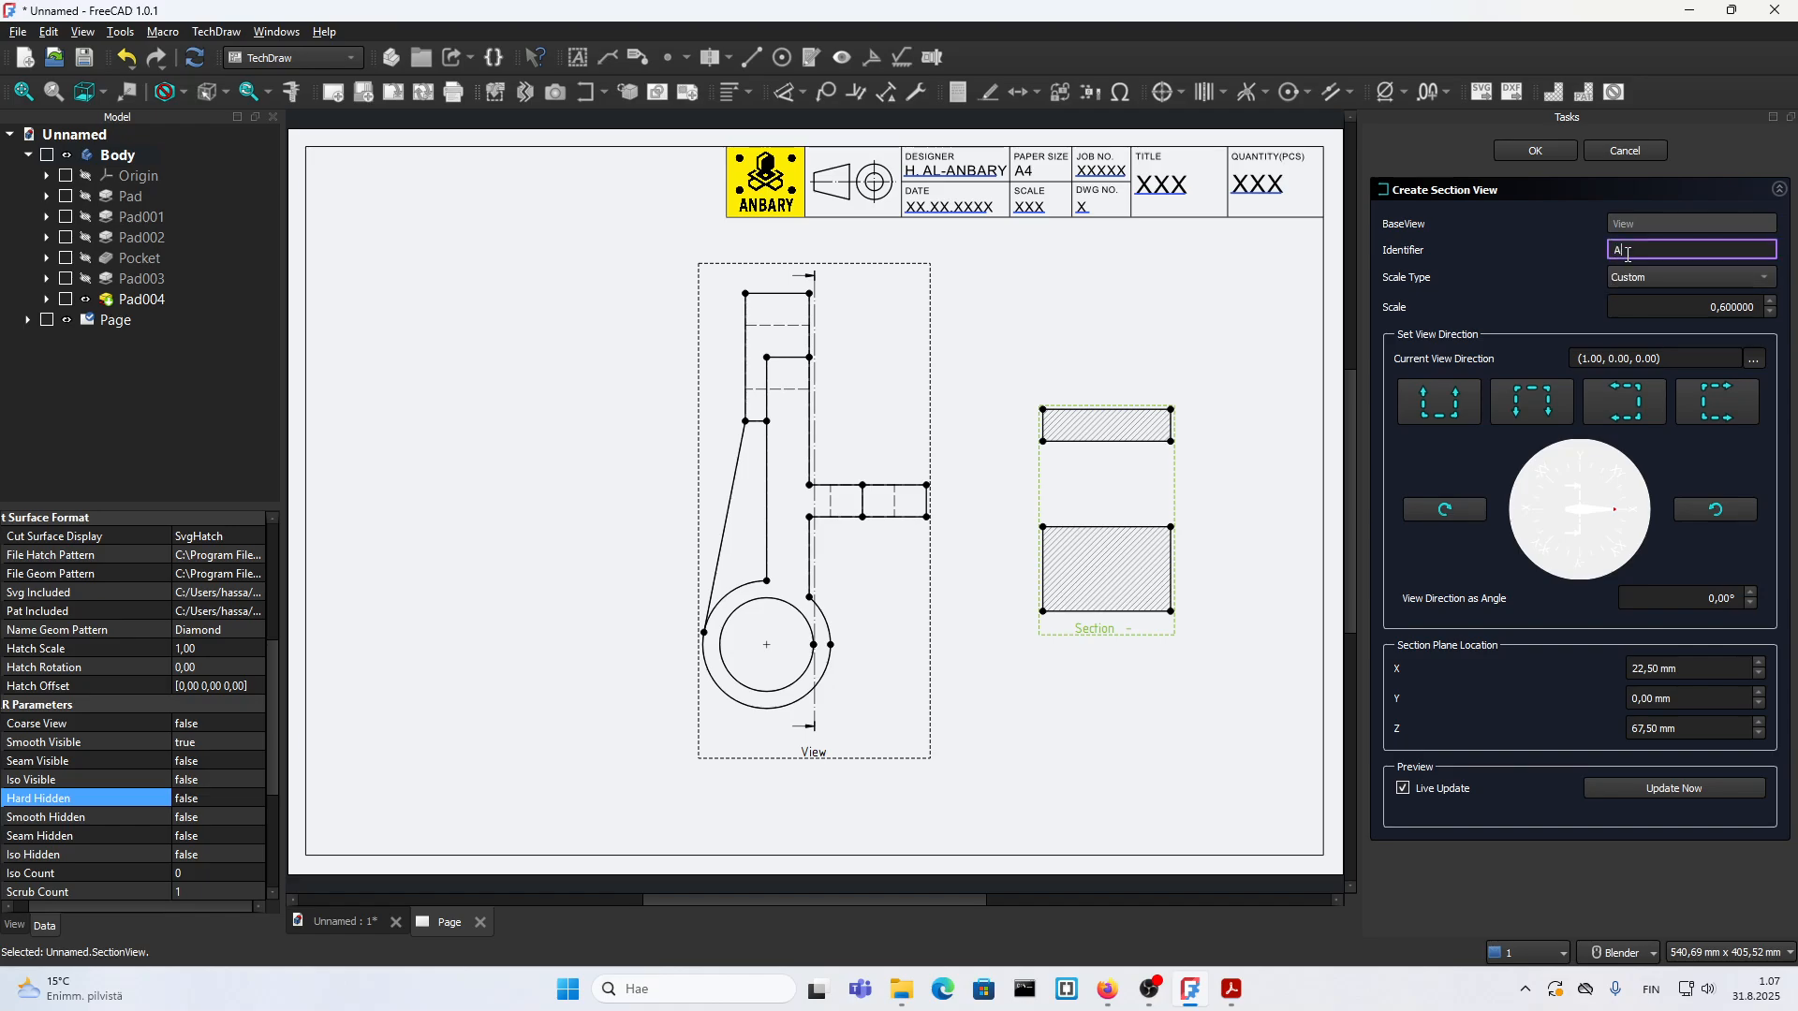
text(-)
click(1531, 273)
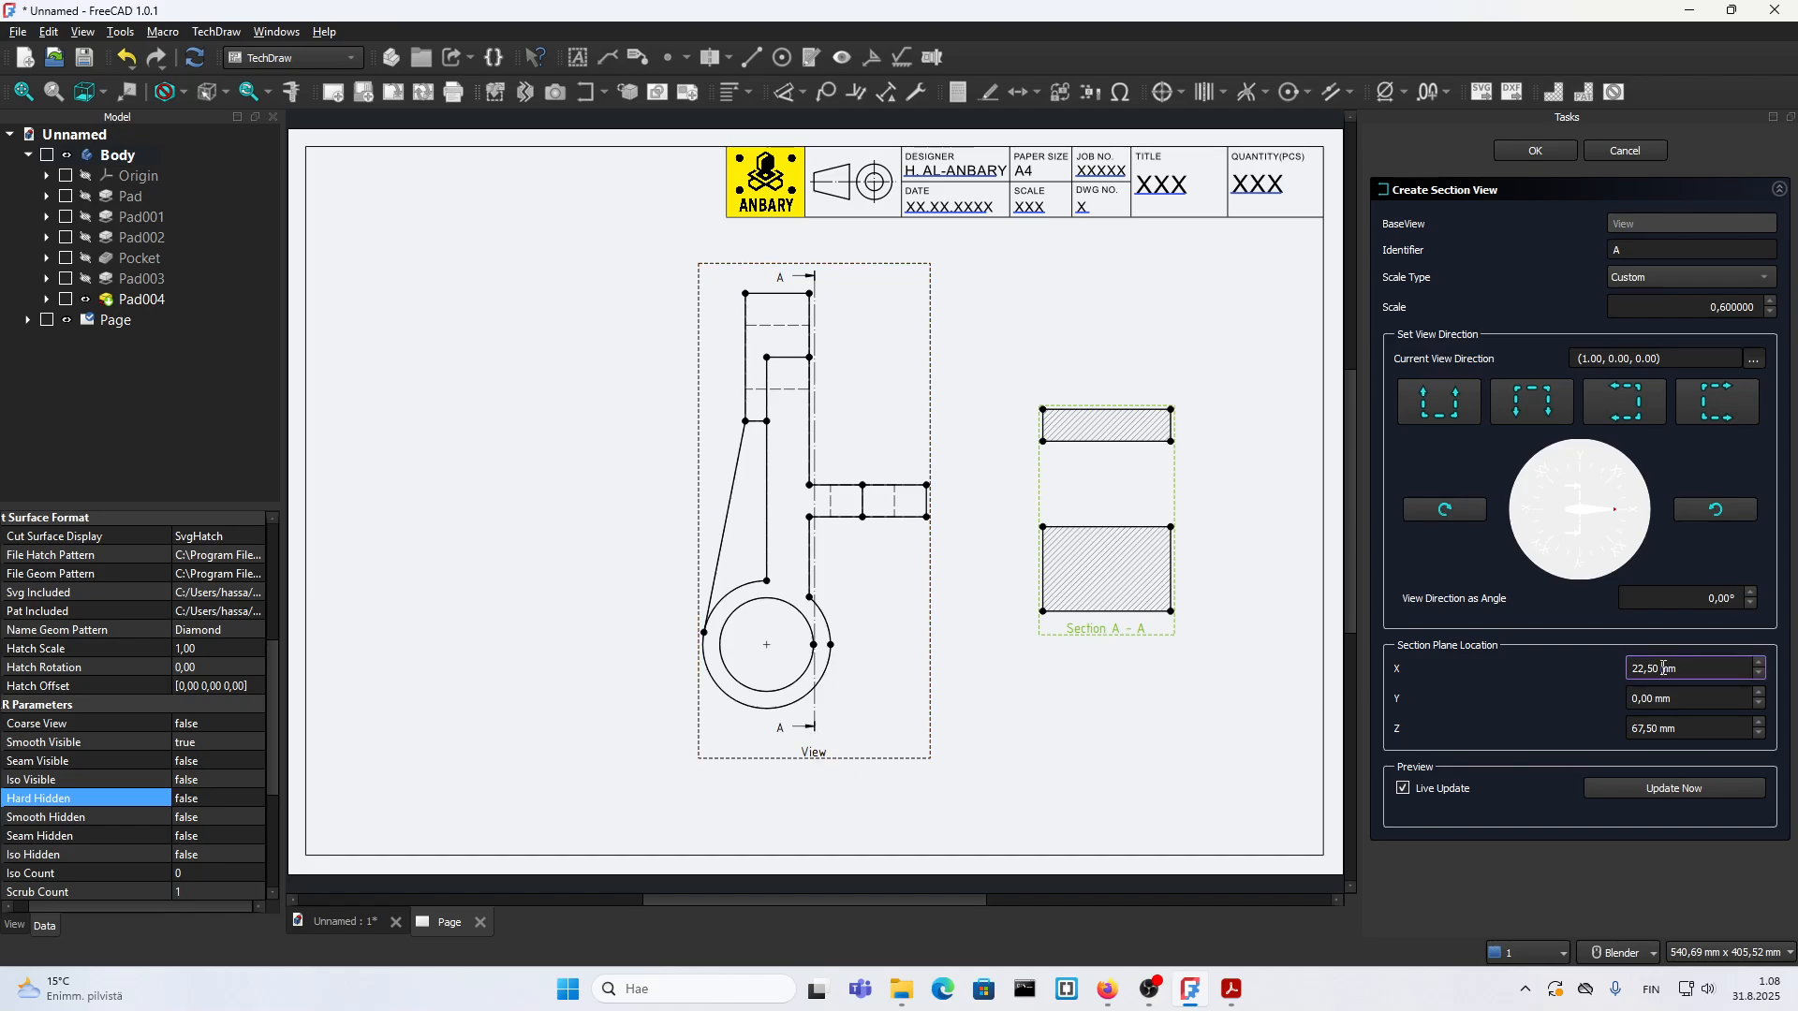
Step: Move section A-A's cutting plane to X -1.5 mm so it passes through the thin rib
scroll(1662, 667, down, 10)
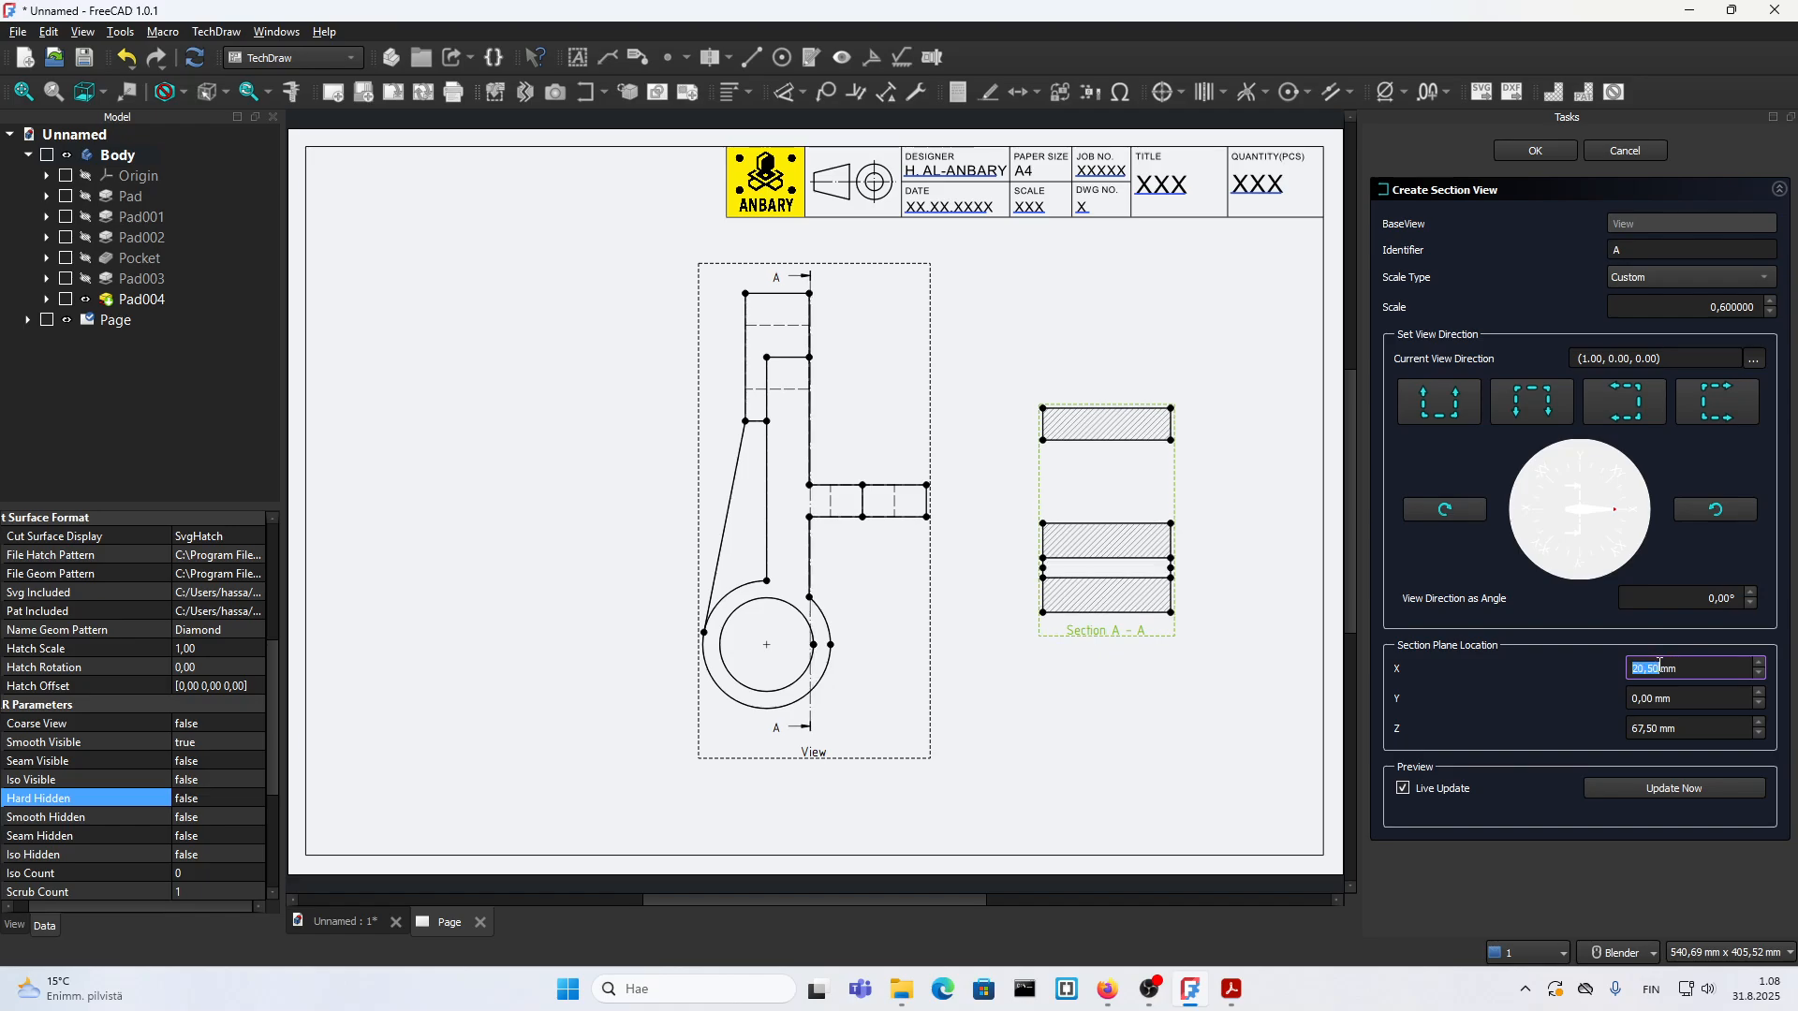
scroll(1659, 664, down, 8)
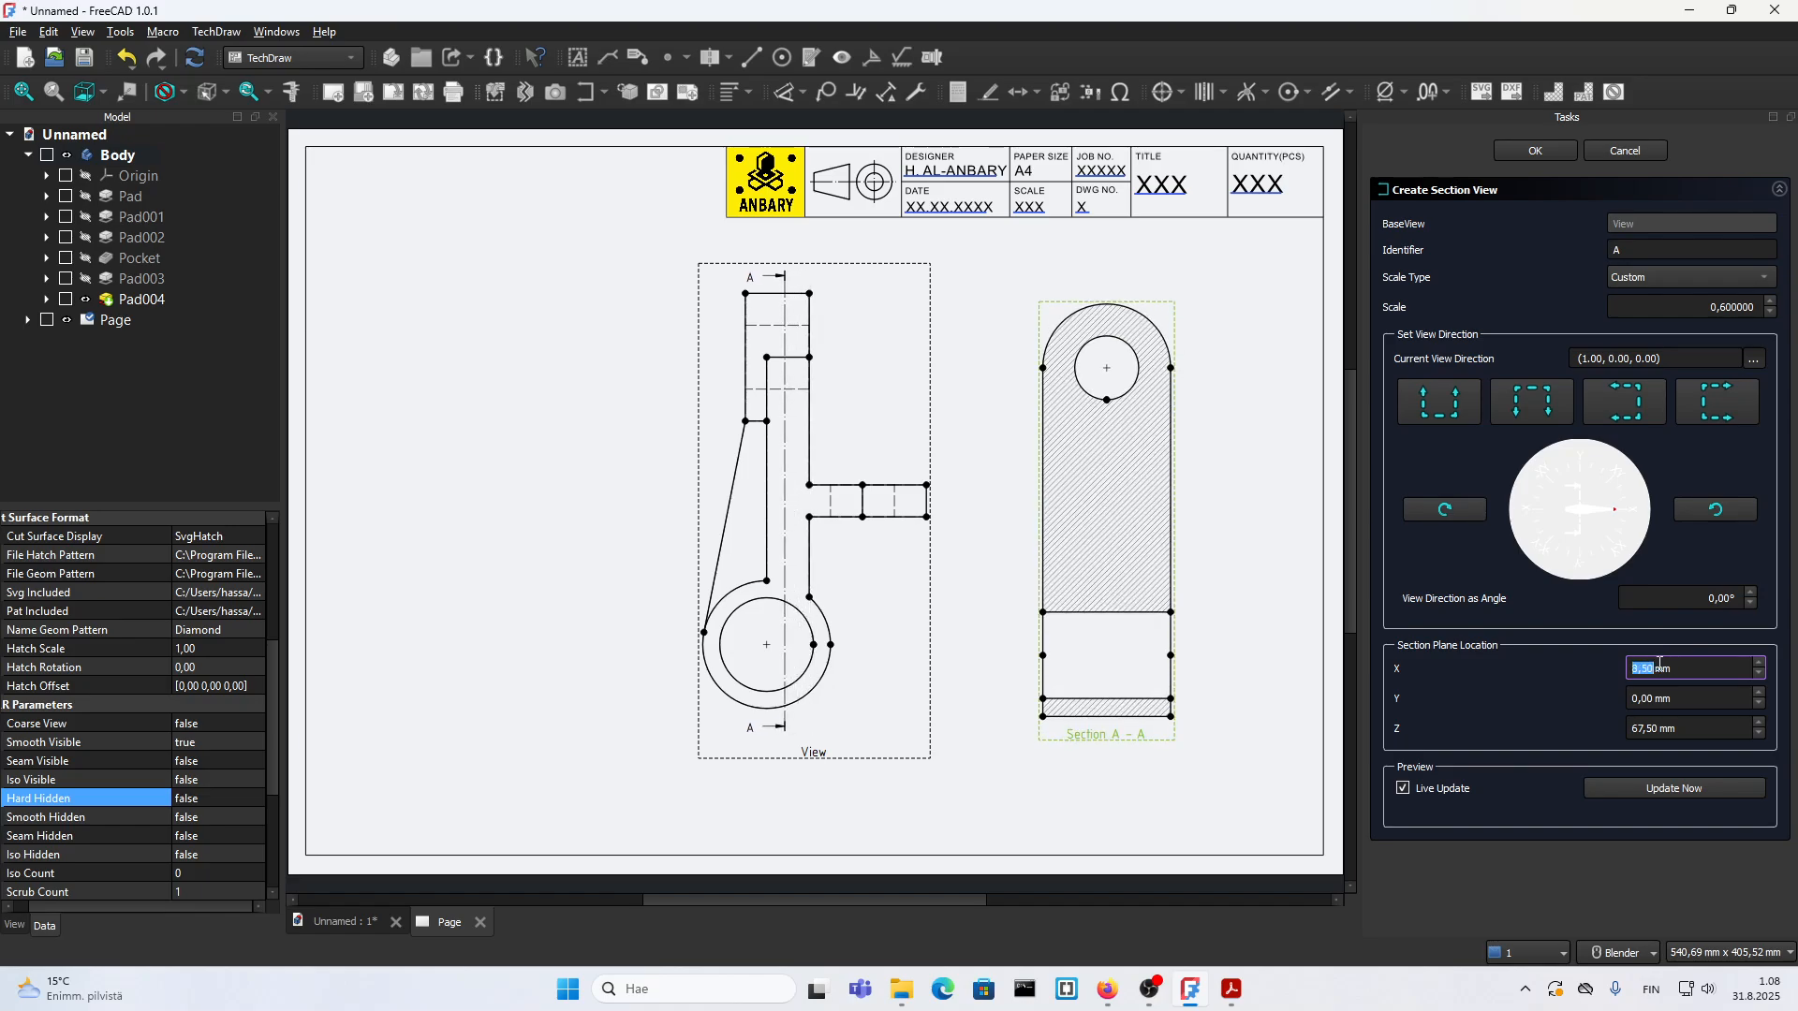
scroll(1657, 664, down, 6)
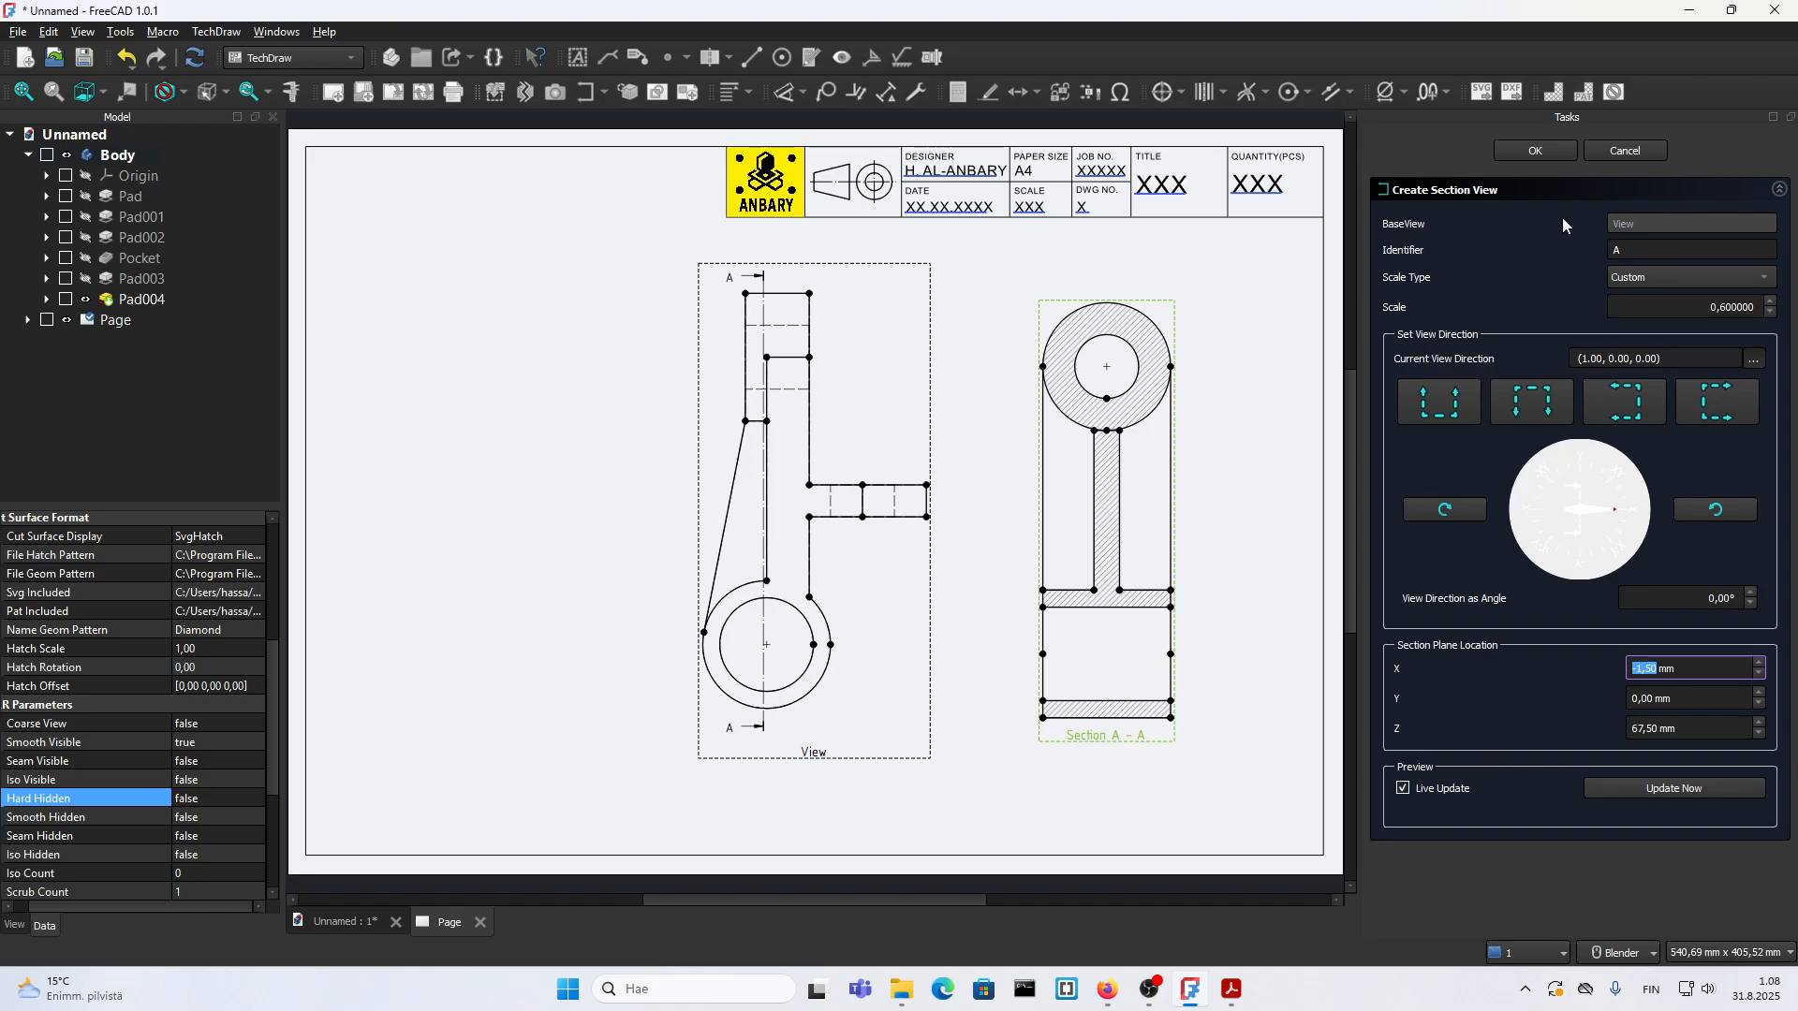
Step: Accept section A-A, then add a live-updating section of the front view with direction (0, -1, 0) and identifier B, placed below it
click(1536, 151)
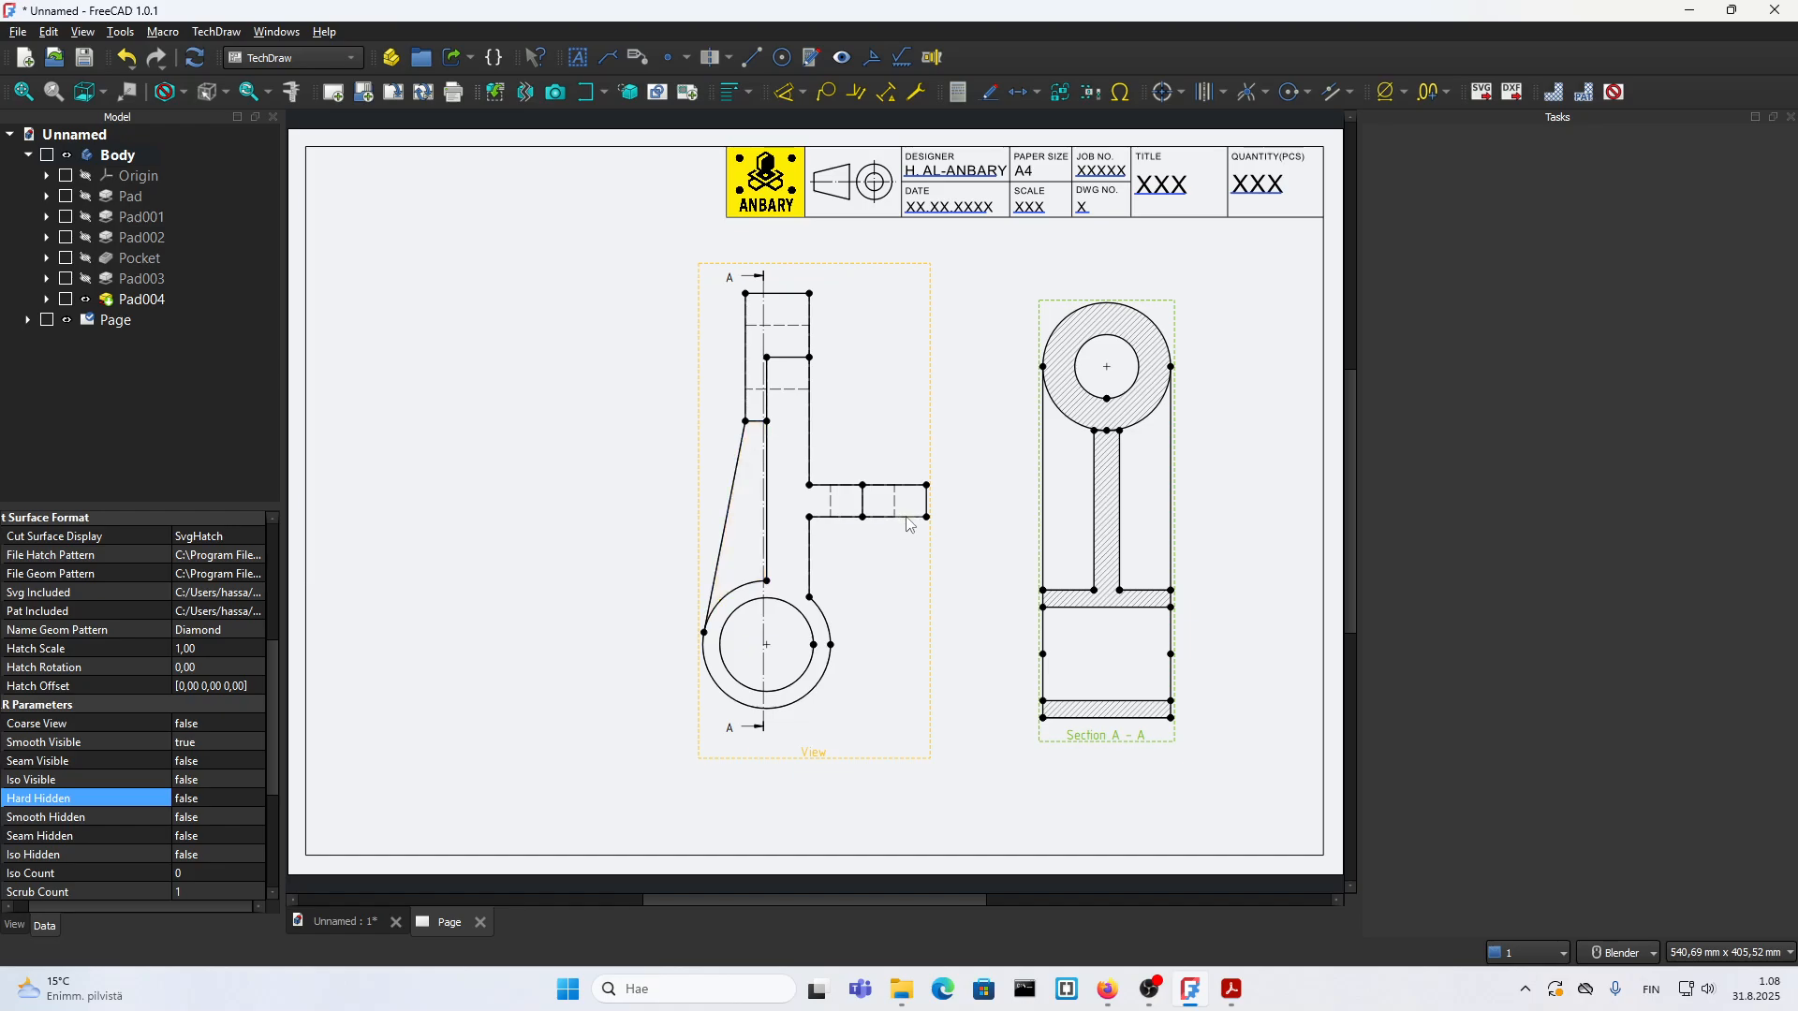
click(809, 752)
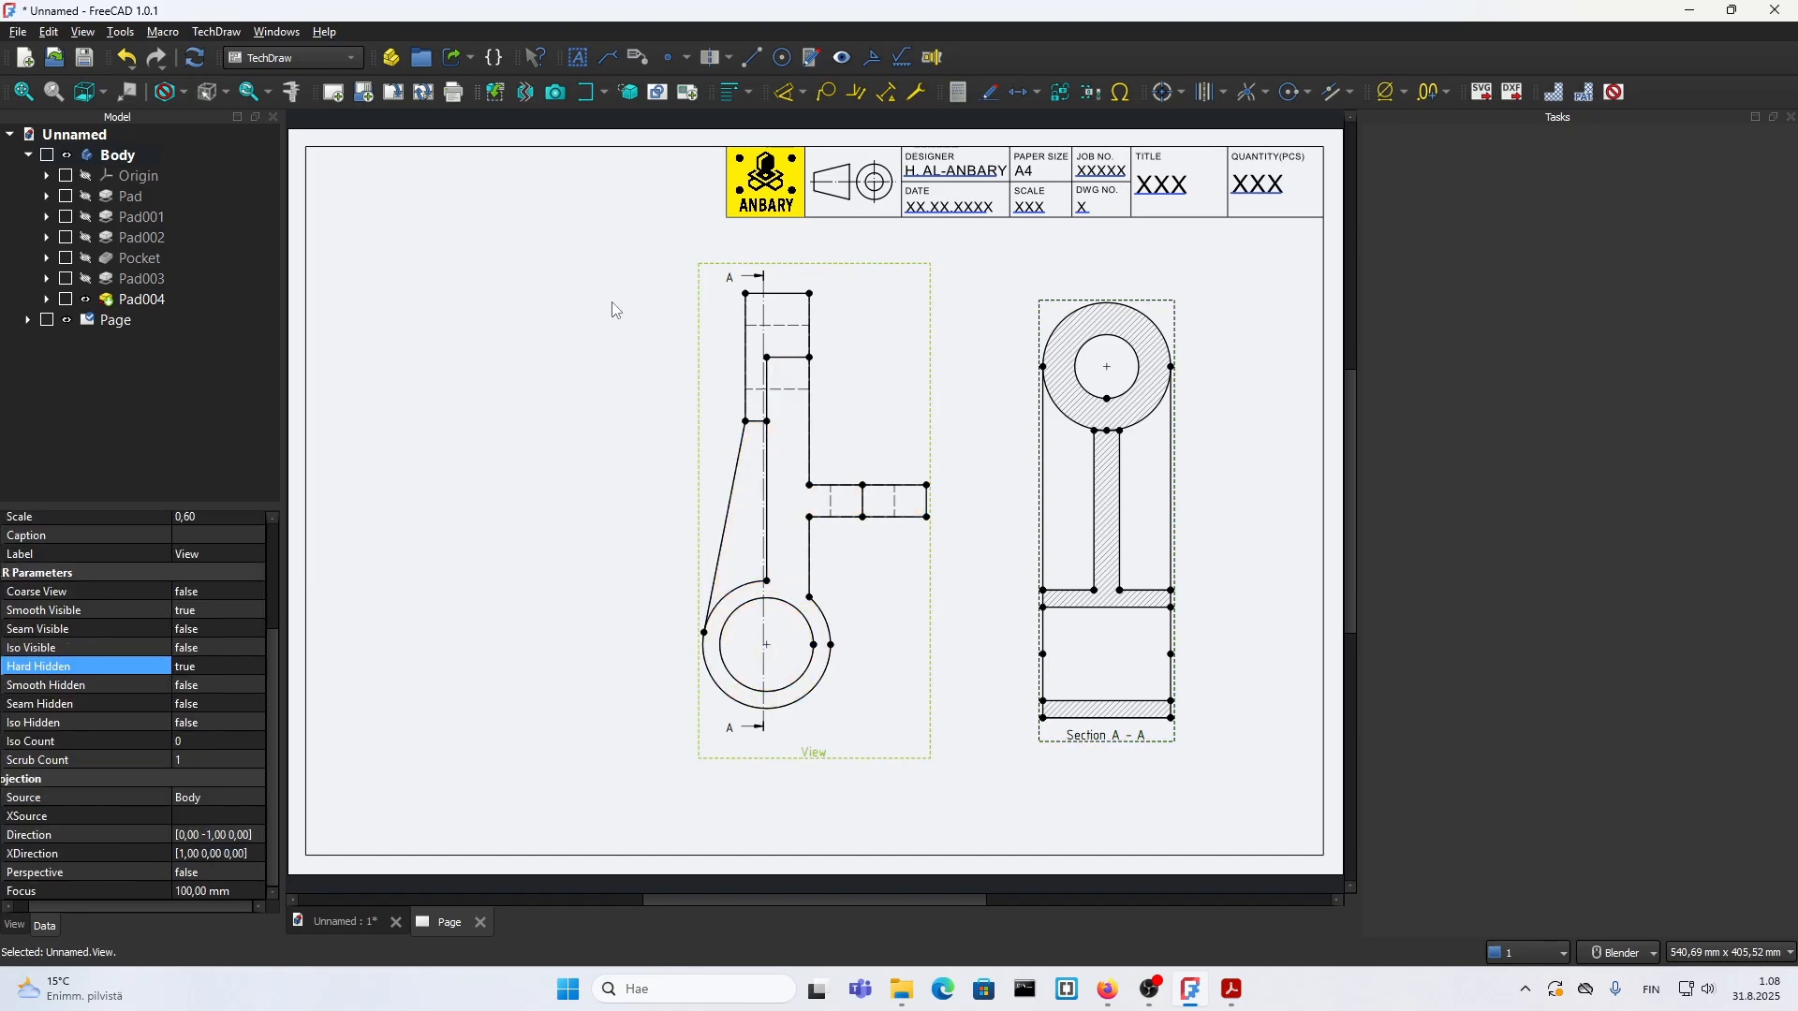
click(584, 92)
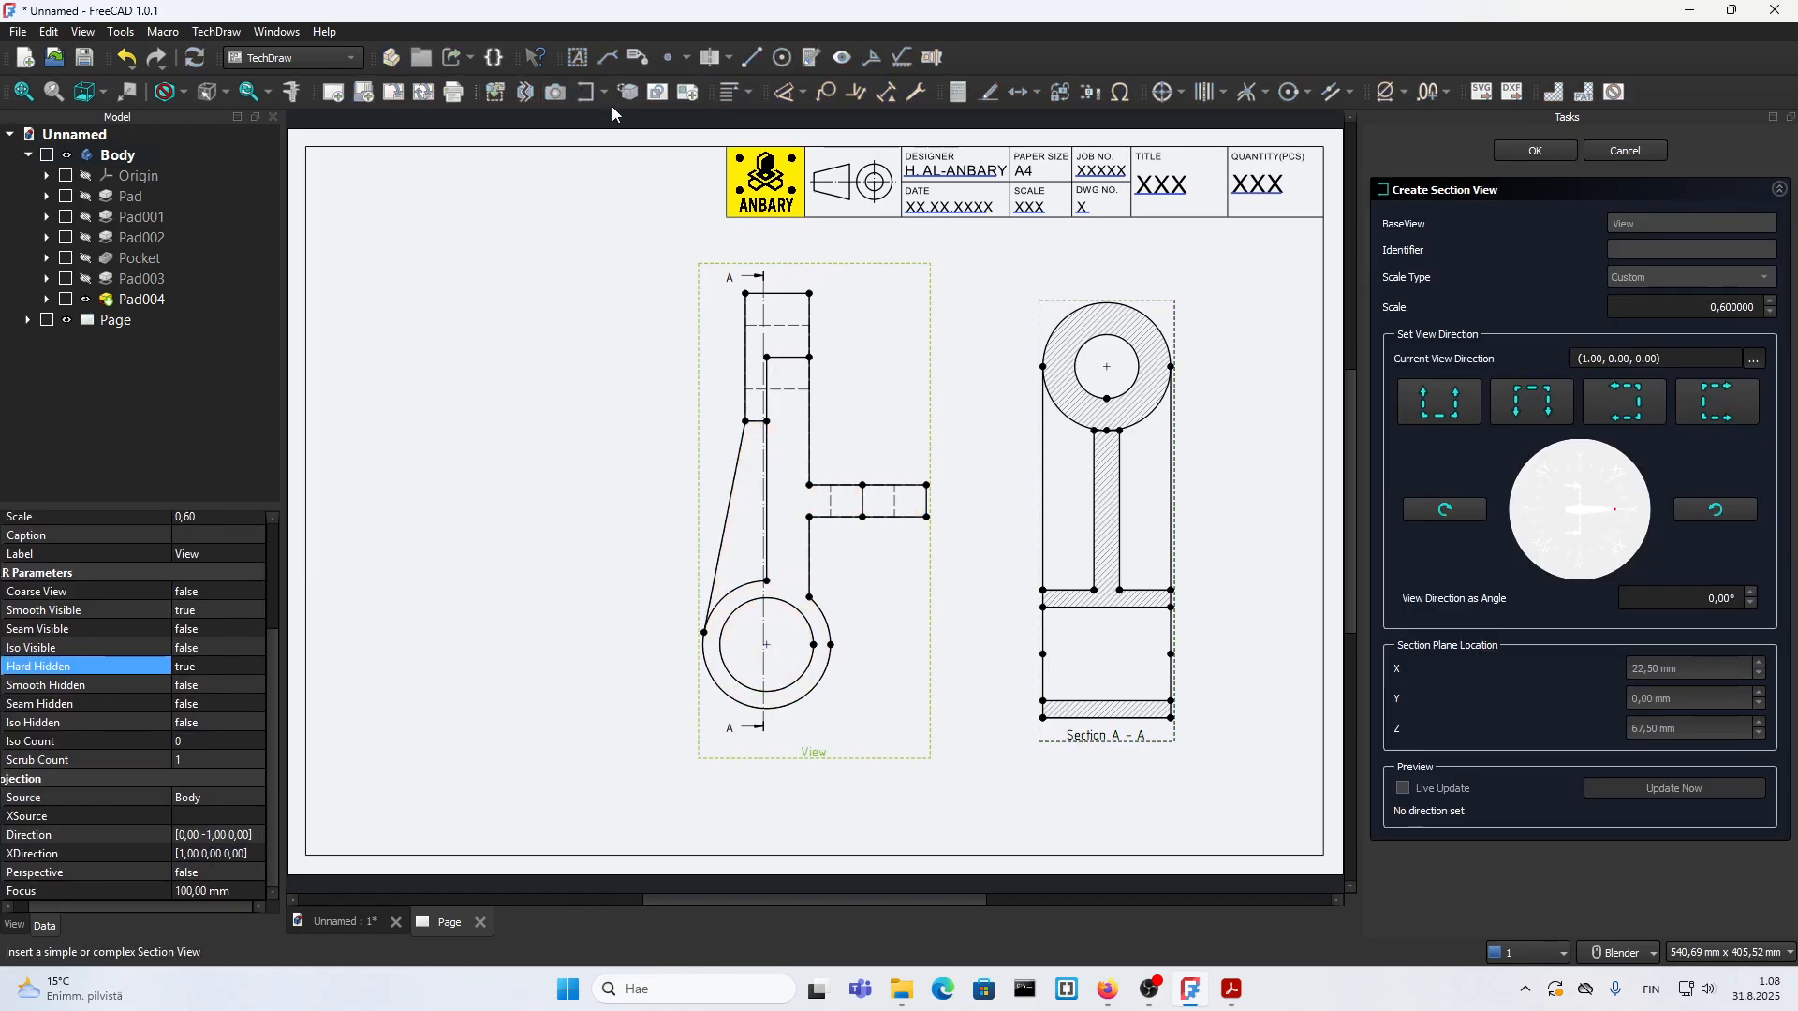
click(1520, 414)
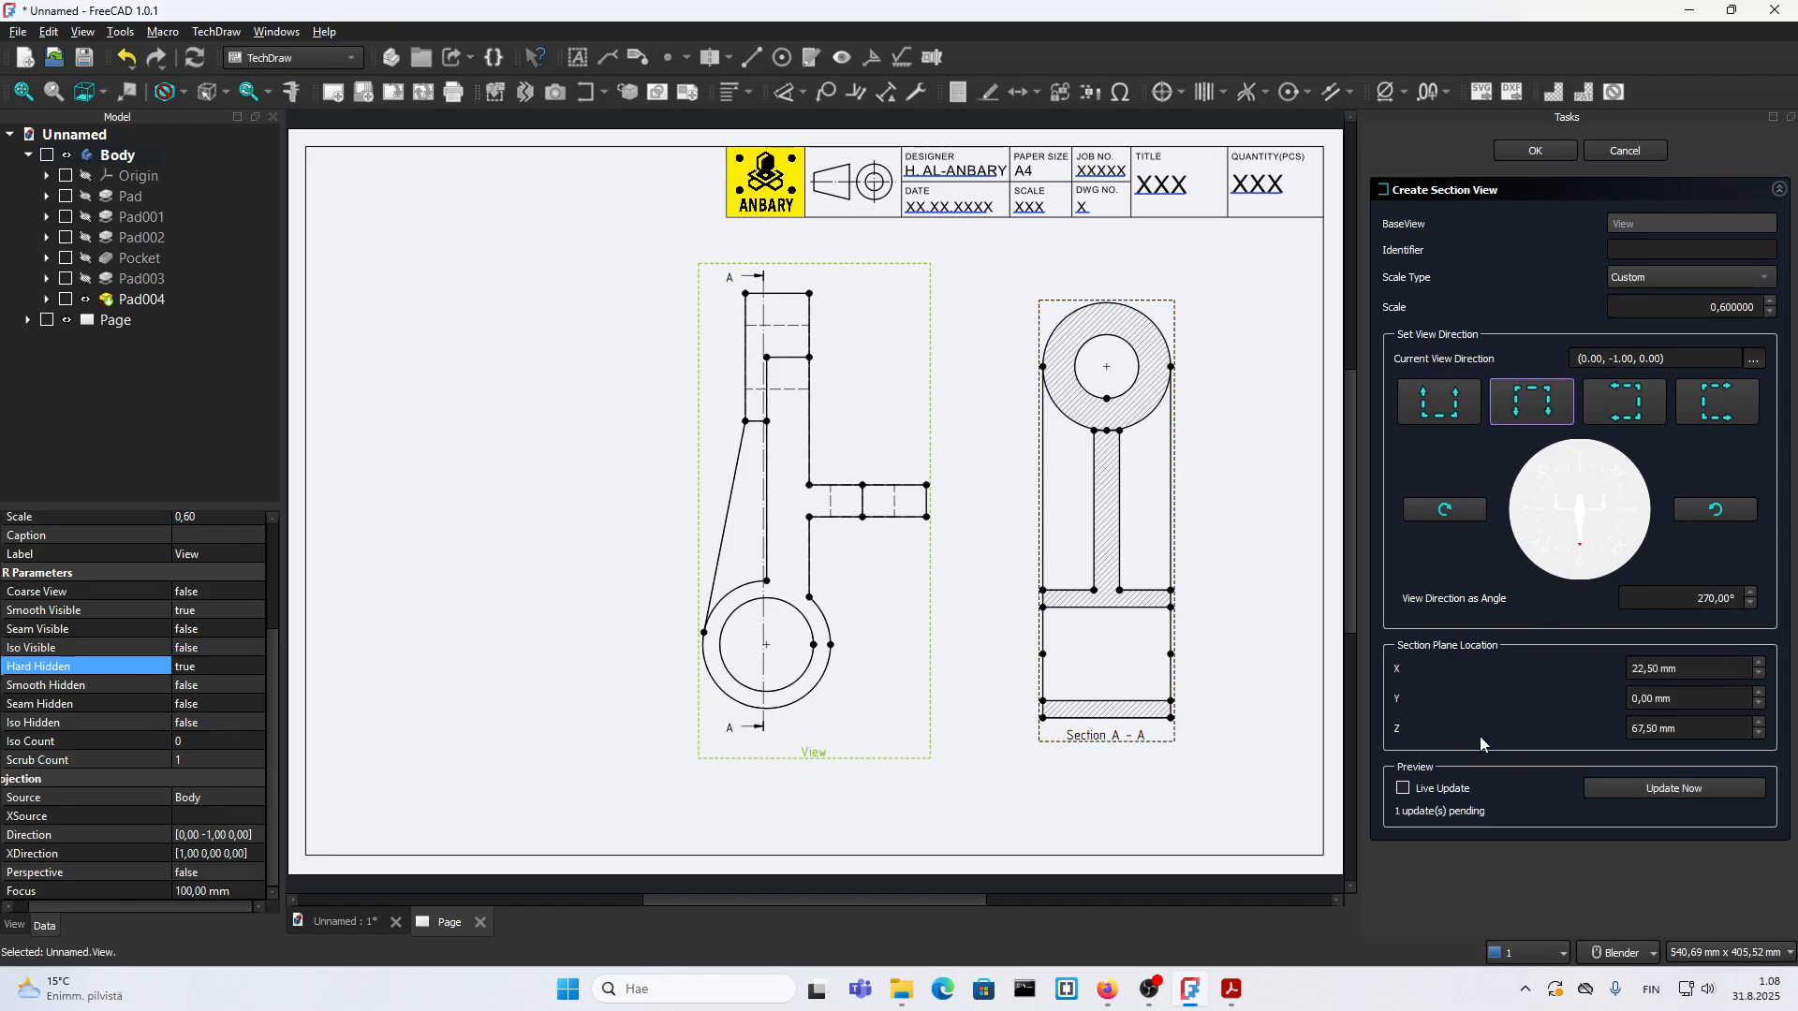
click(1402, 788)
drag(885, 588, 897, 886)
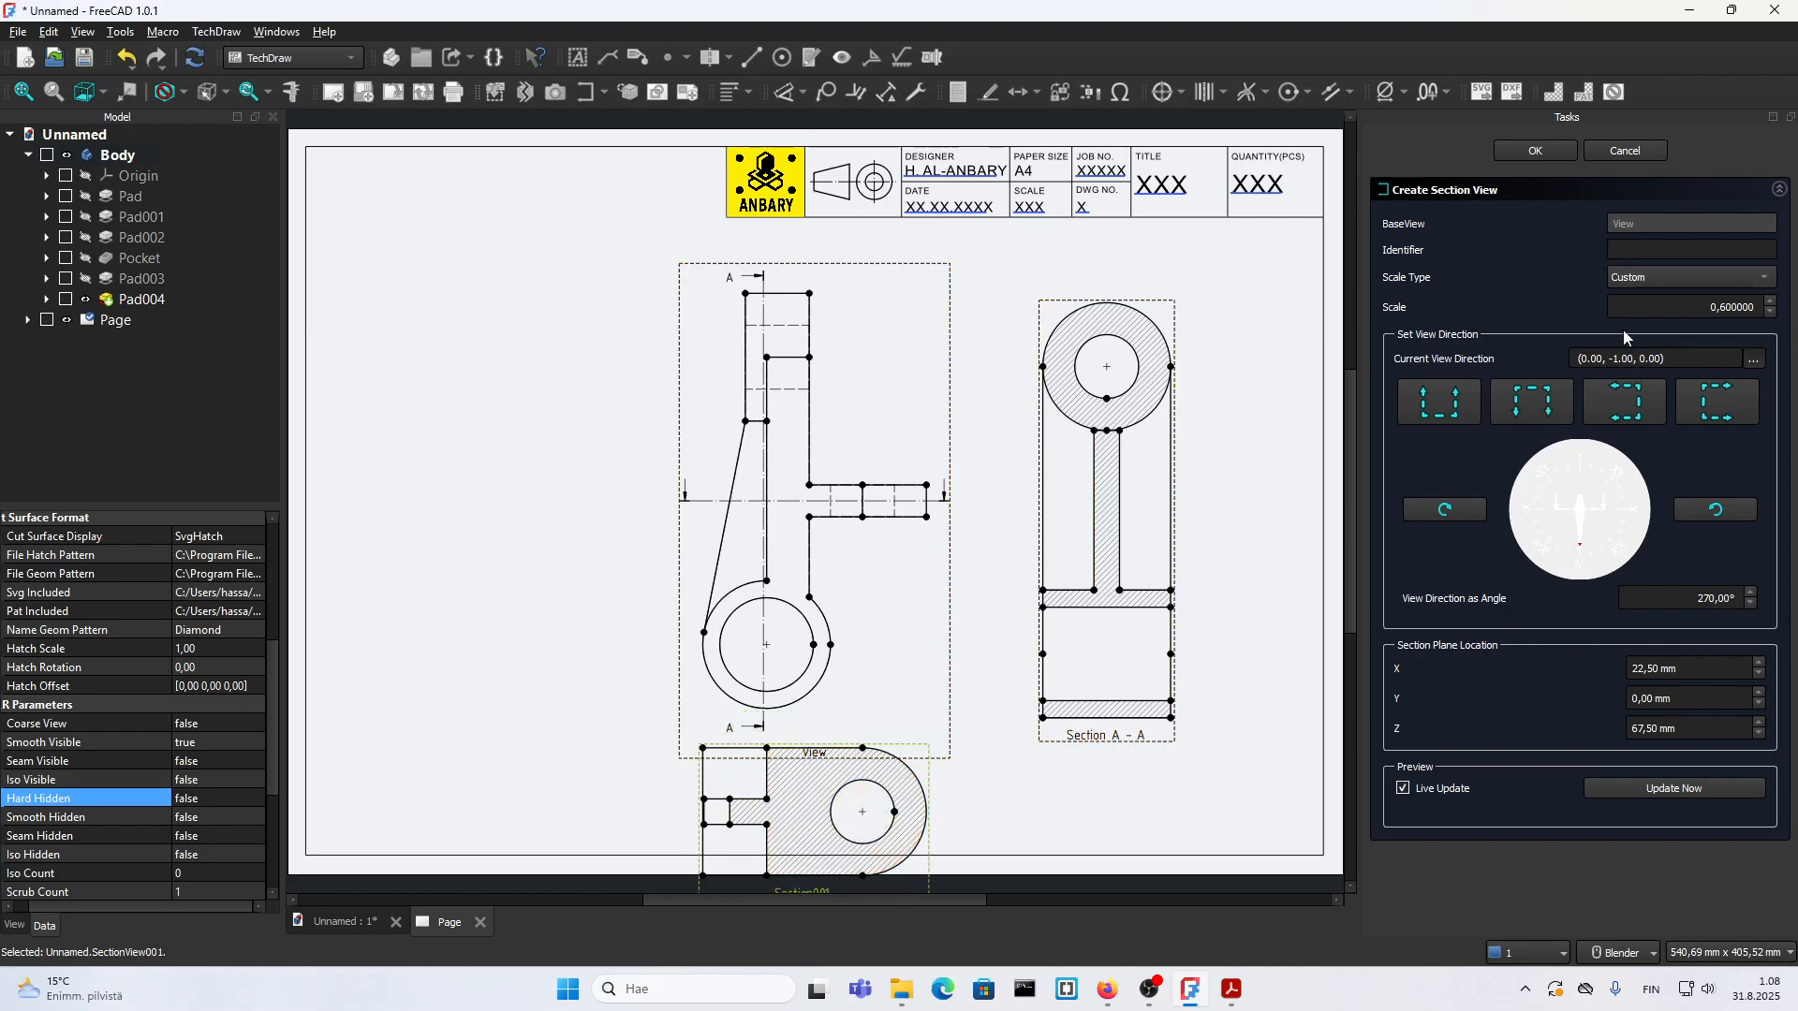
click(1634, 247)
text(B)
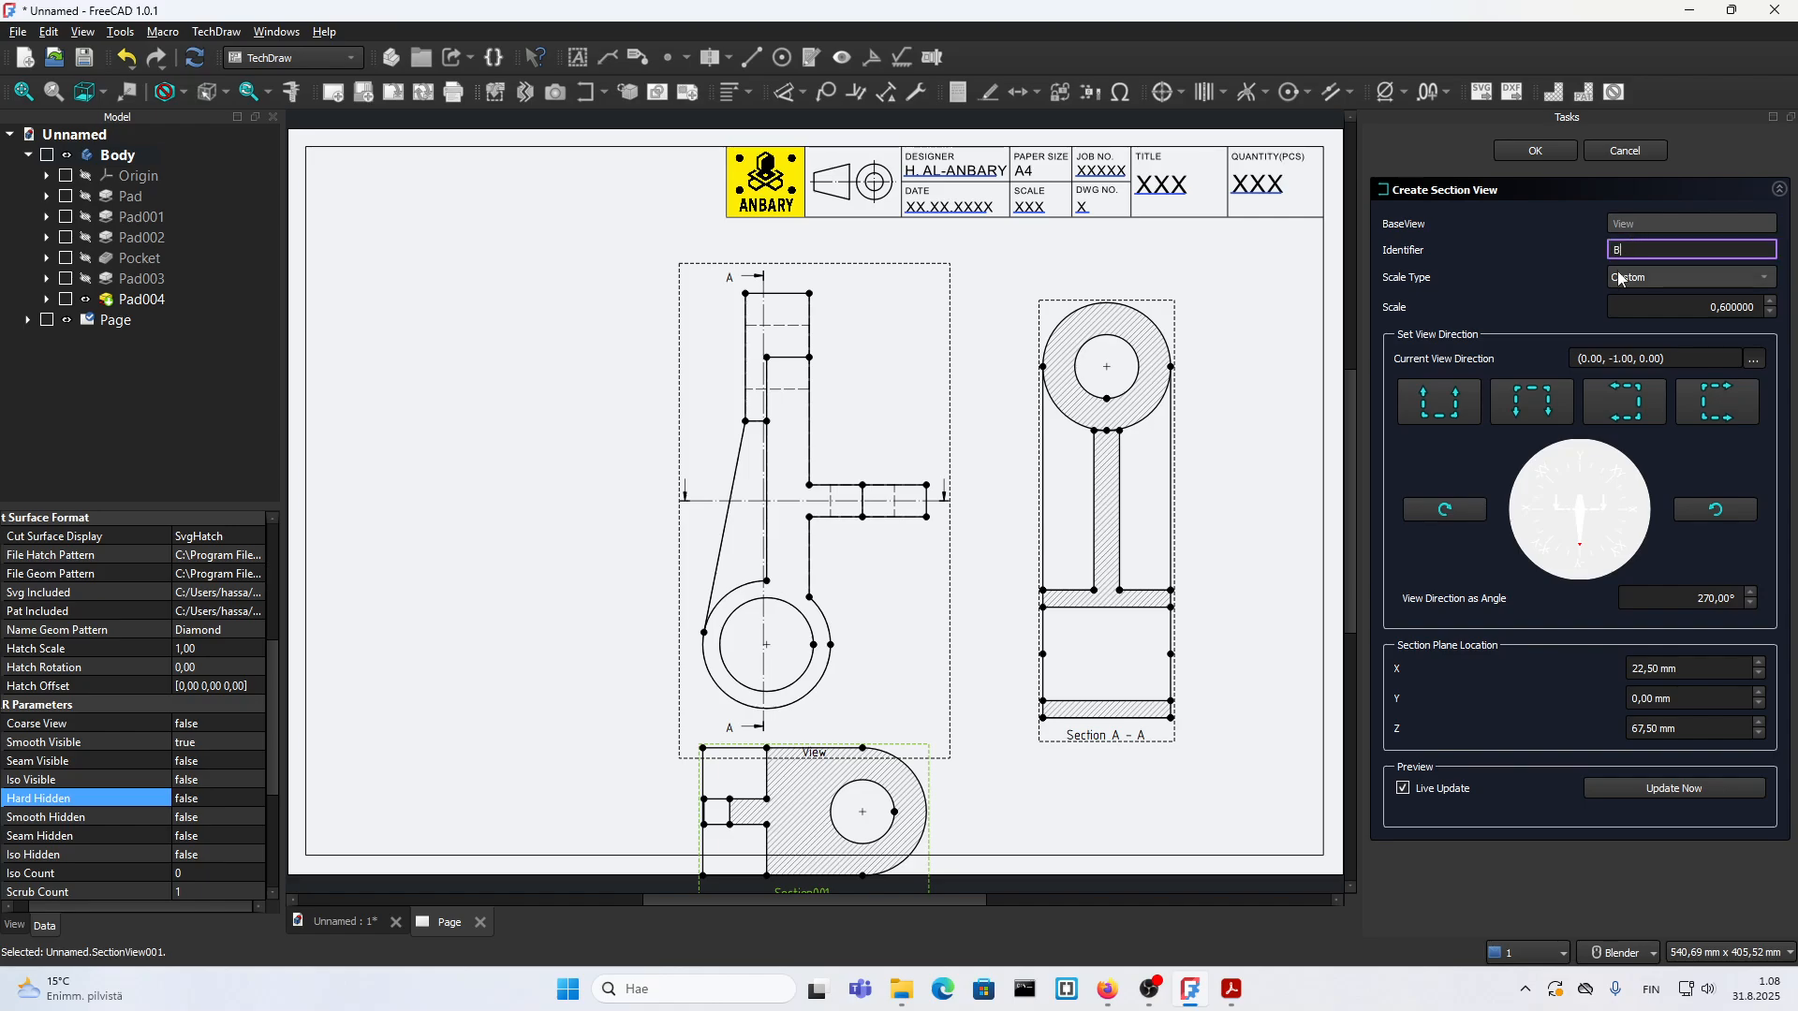
click(1528, 148)
Step: Move the front view and section B-B up and to the left on the sheet, keeping the section aligned vertically beneath the view
drag(941, 707, 942, 681)
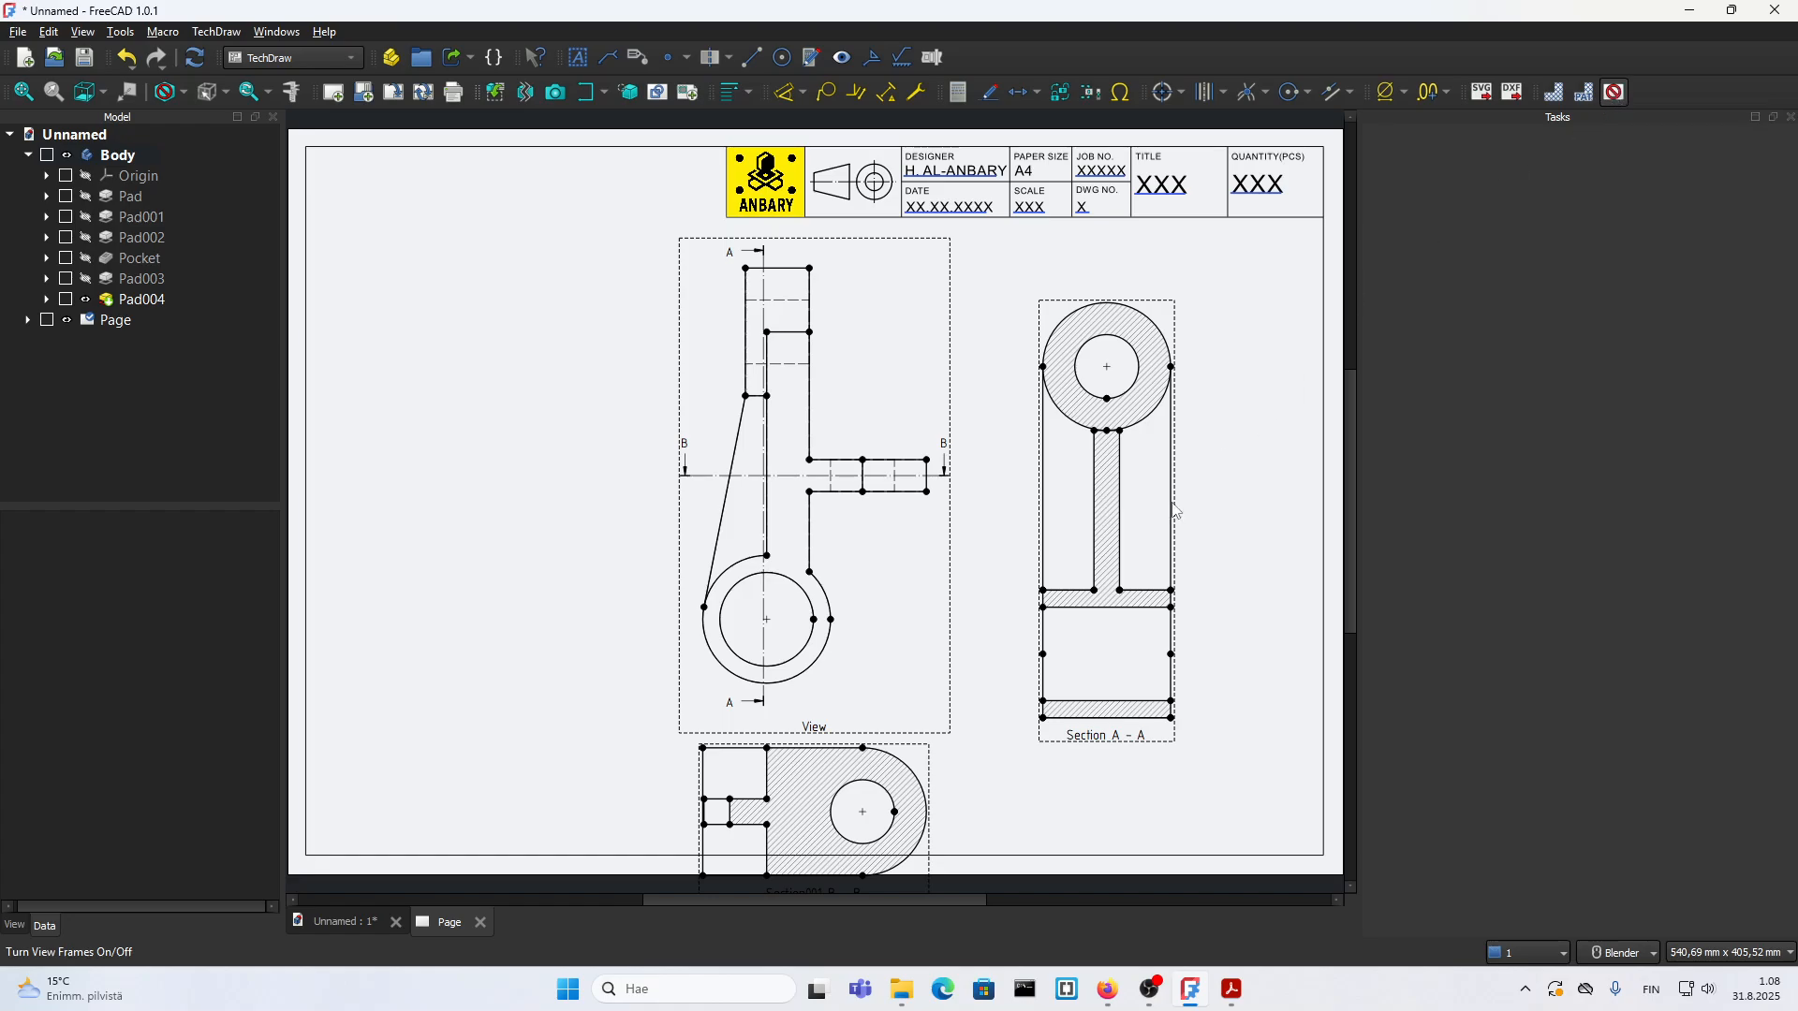
right_click(948, 431)
click(980, 439)
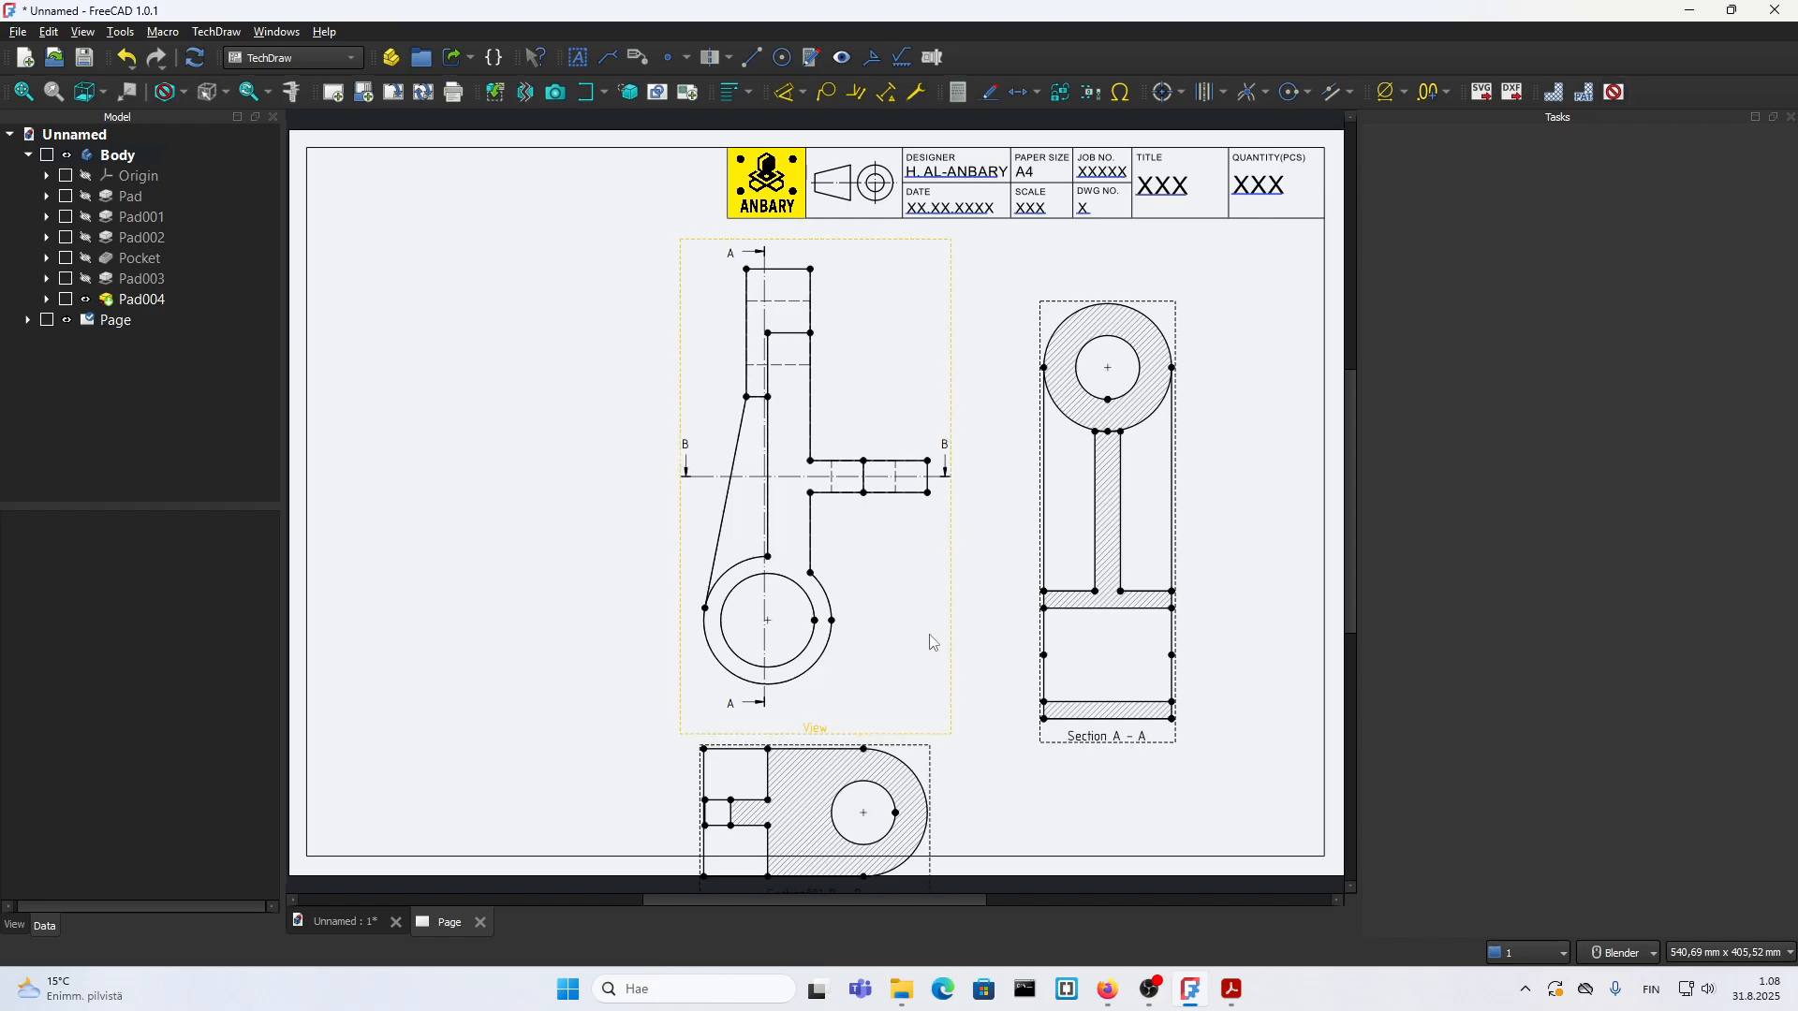
drag(933, 642, 936, 633)
drag(895, 752, 894, 735)
drag(908, 567, 836, 566)
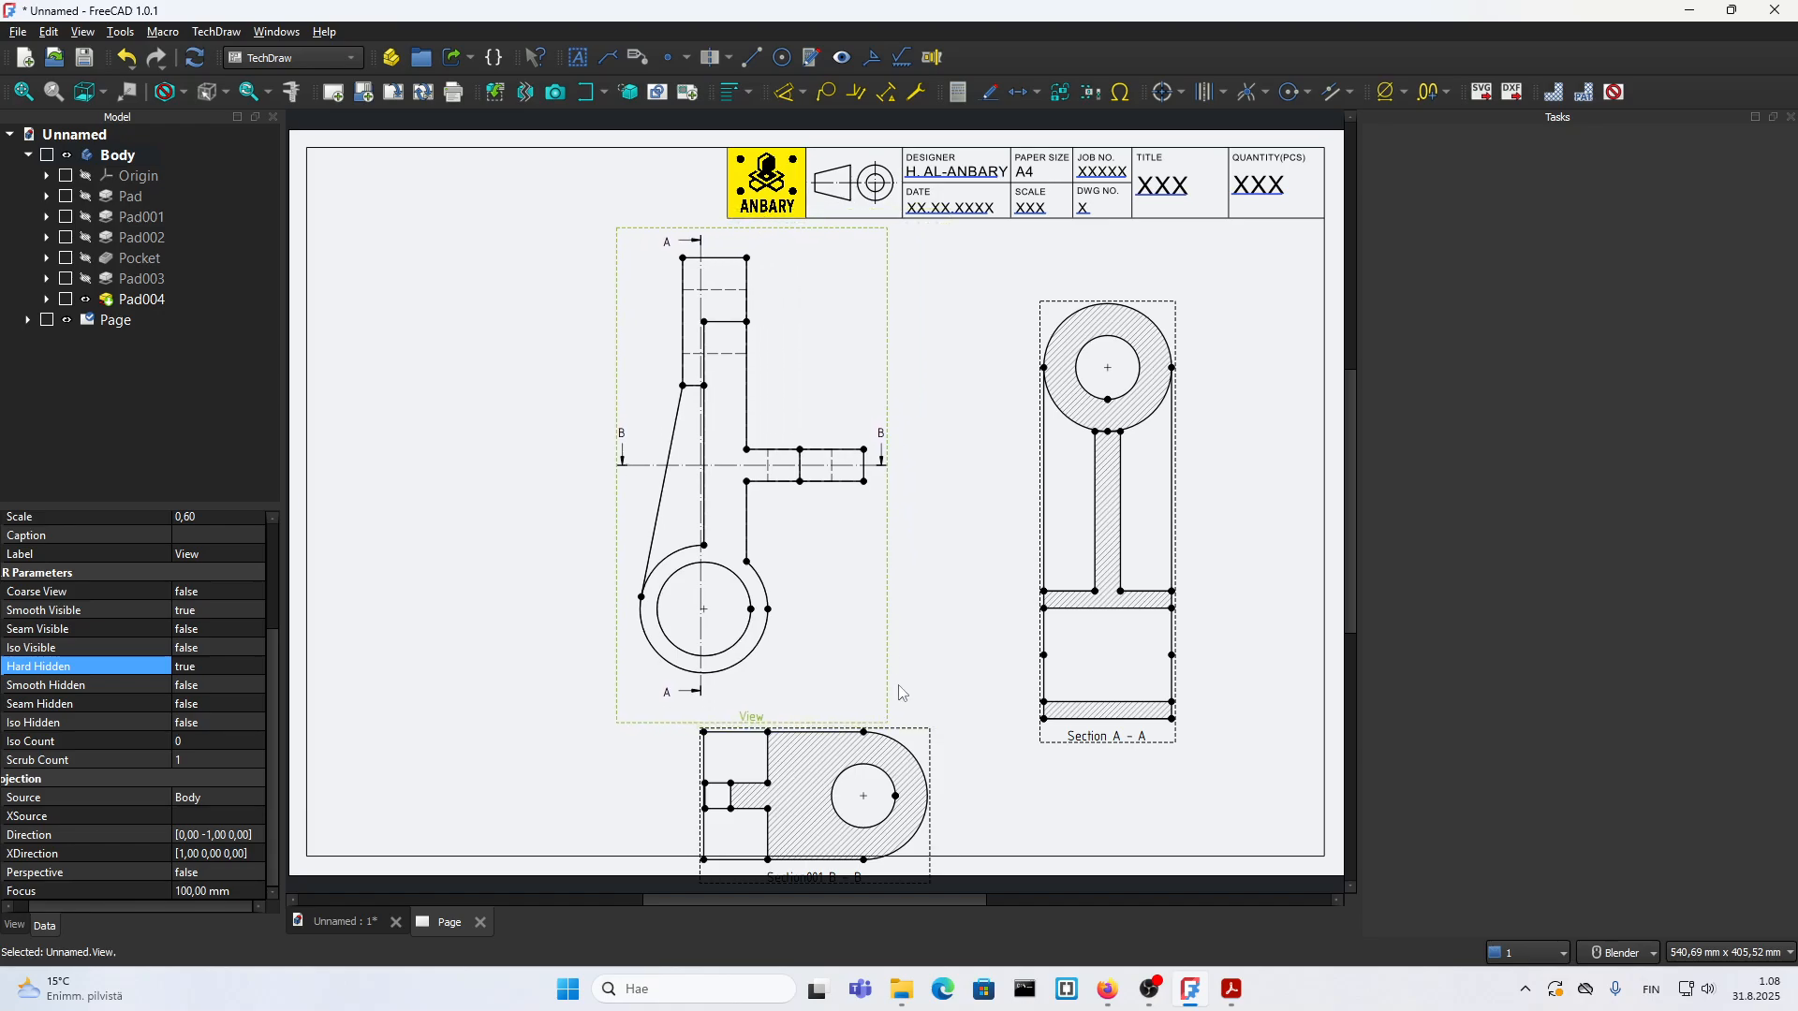
drag(892, 742, 825, 726)
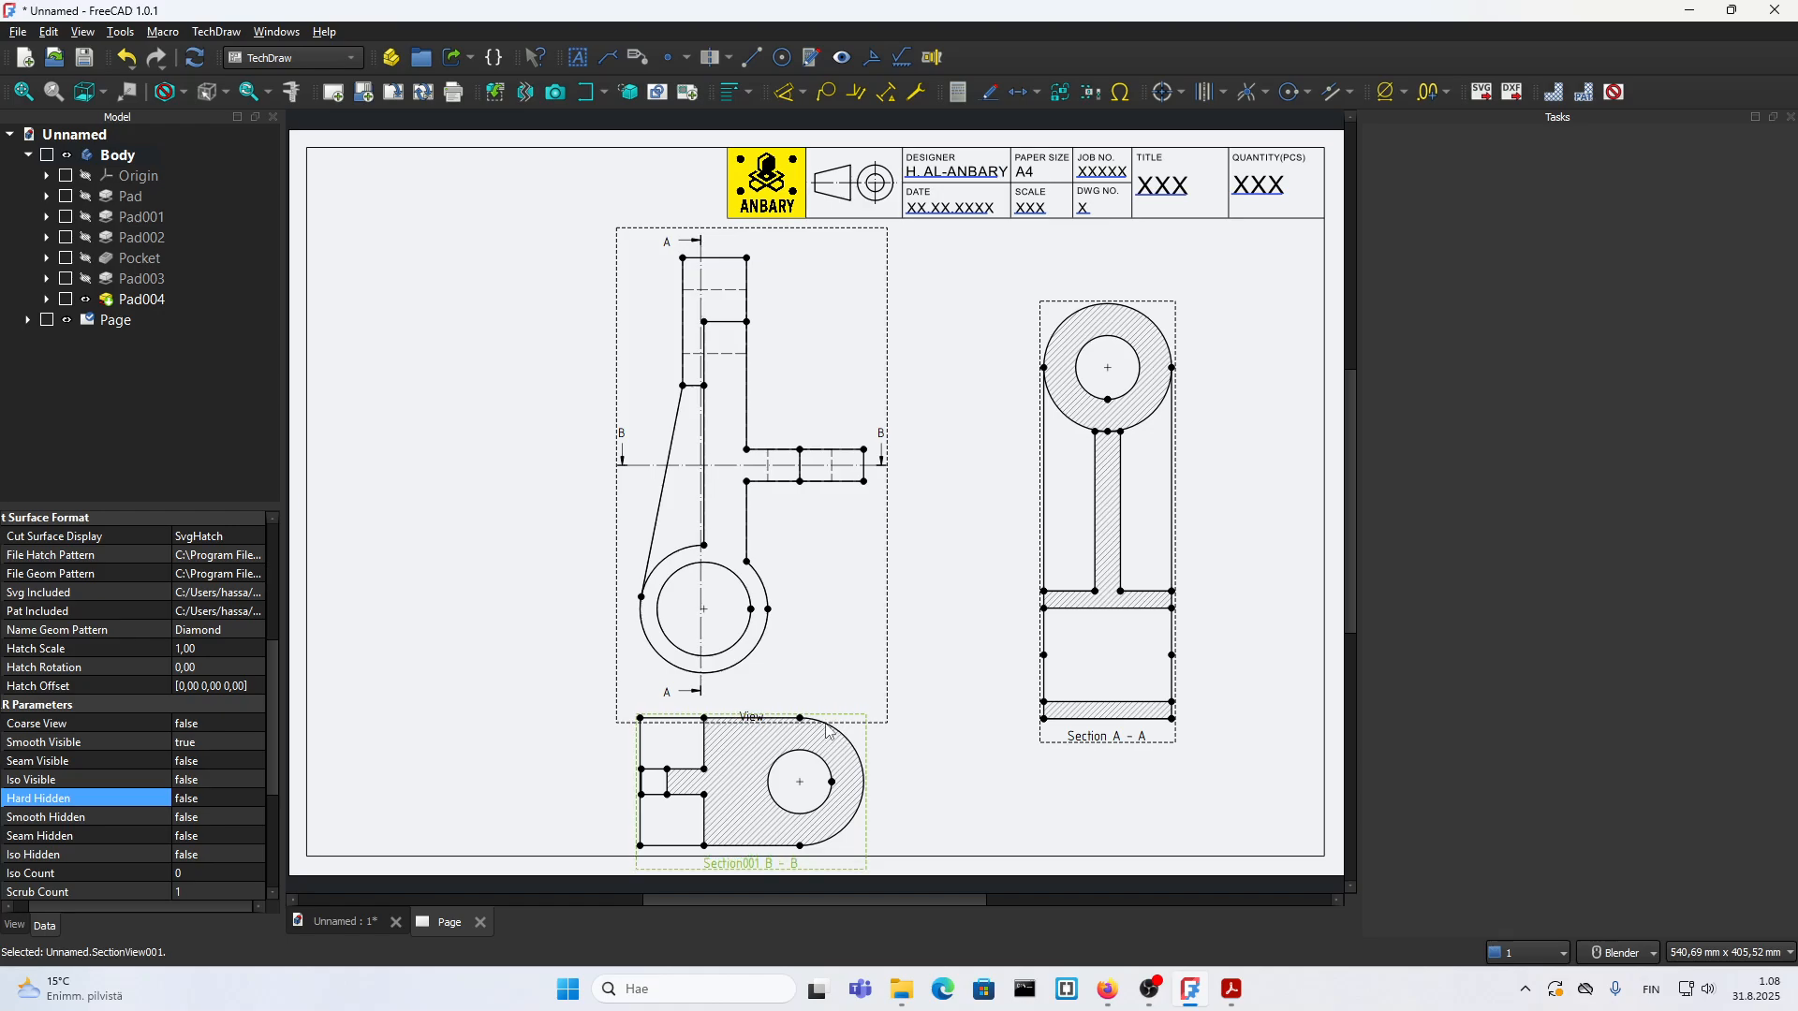
Step: Move section A-A up and left until it is level with the front view, and shift section B-B slightly upward
drag(1015, 745, 1039, 702)
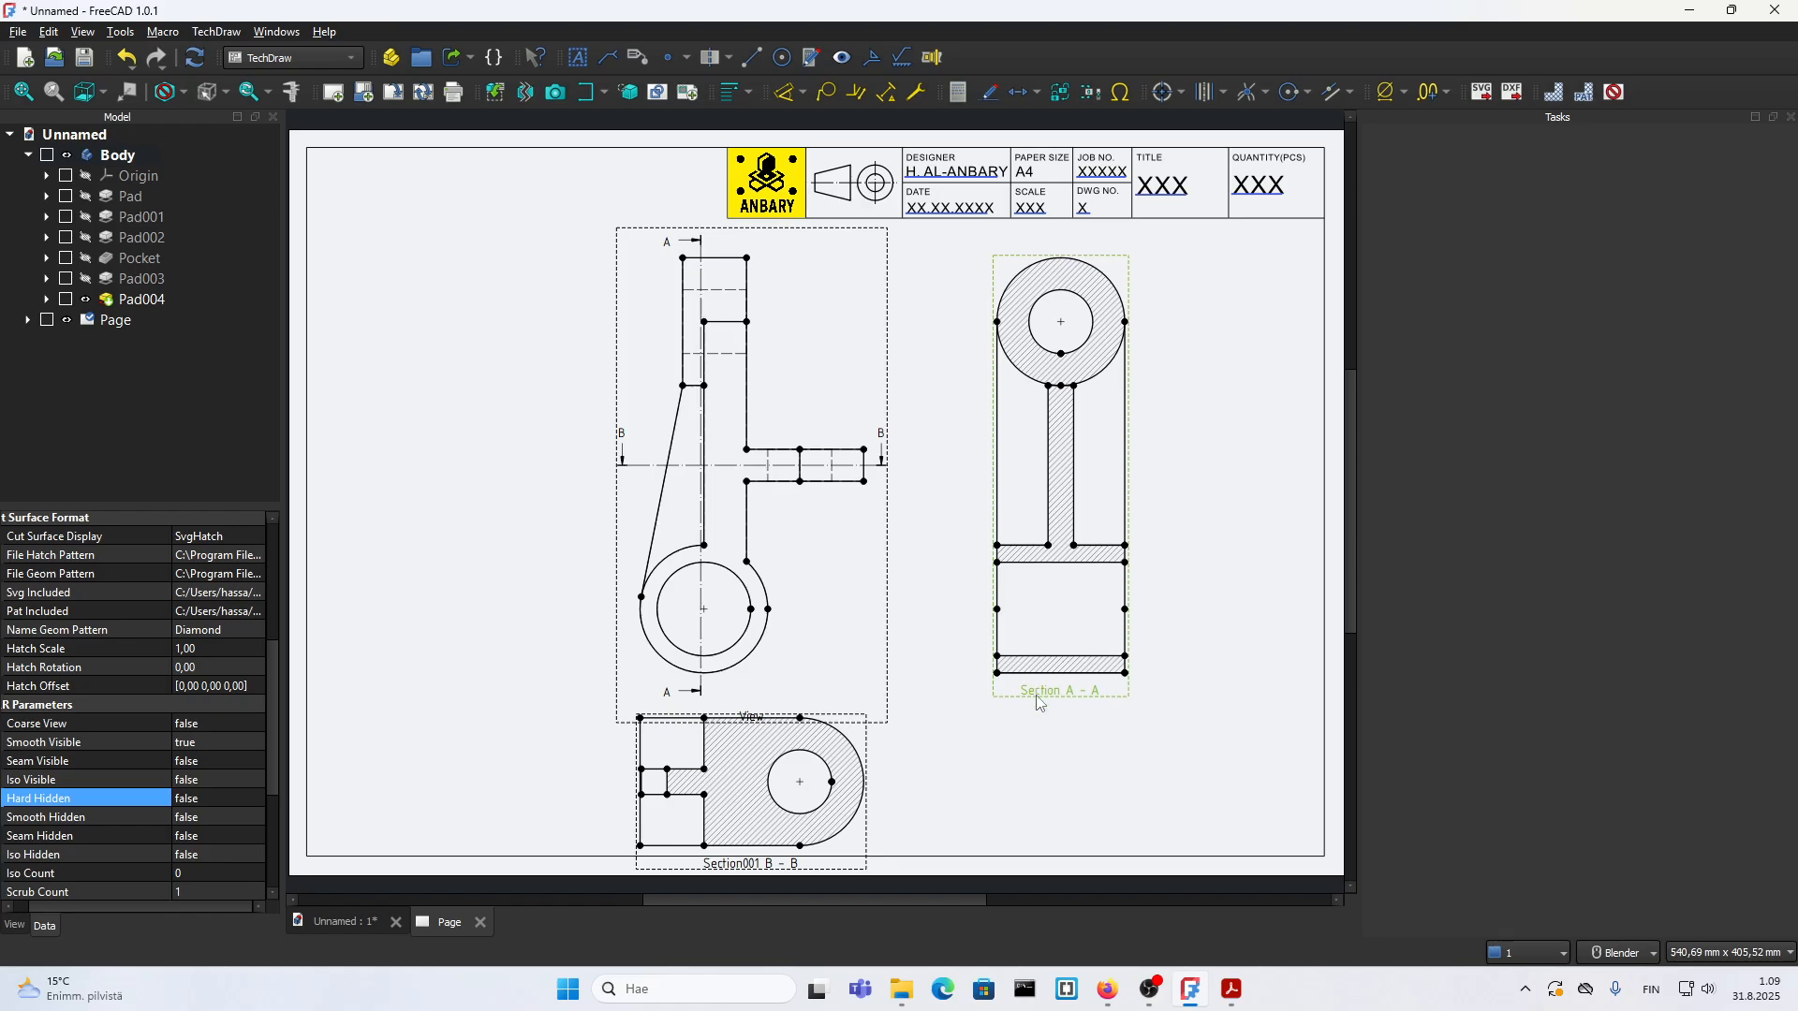
click(1008, 733)
mouse_move(874, 726)
mouse_down()
mouse_move(977, 666)
mouse_move(1021, 710)
mouse_move(886, 735)
mouse_up()
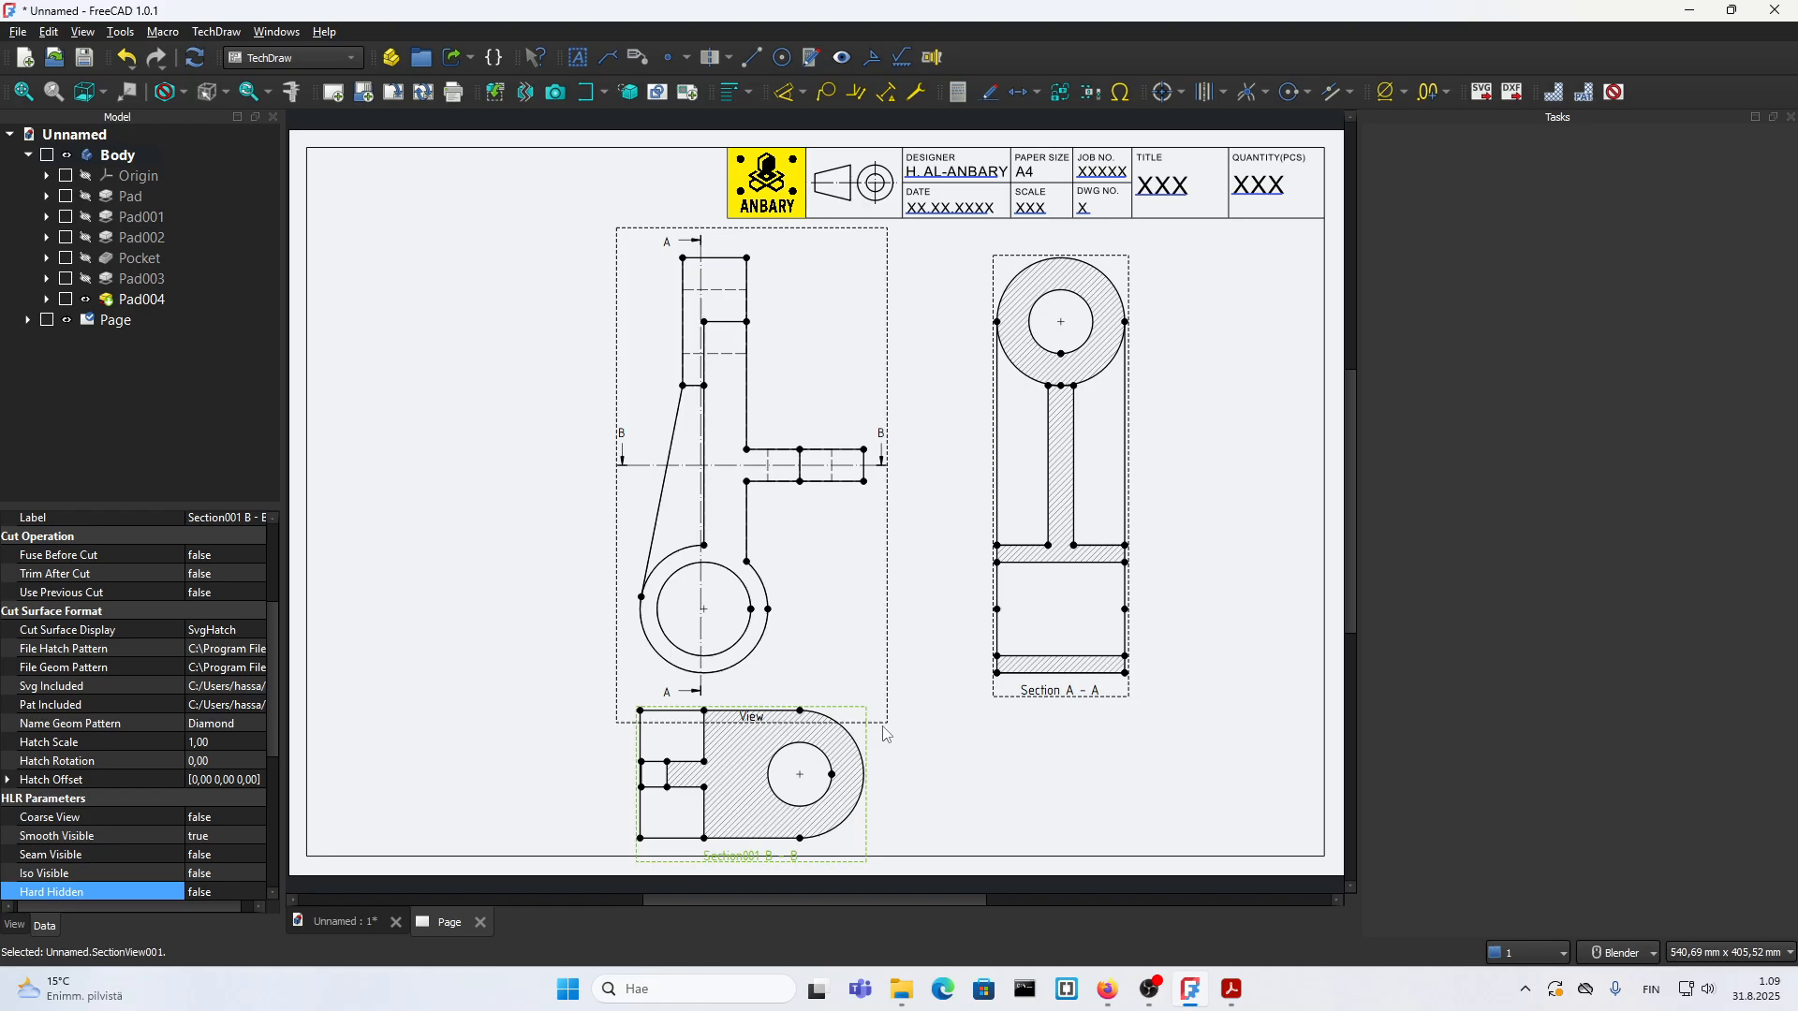
click(927, 606)
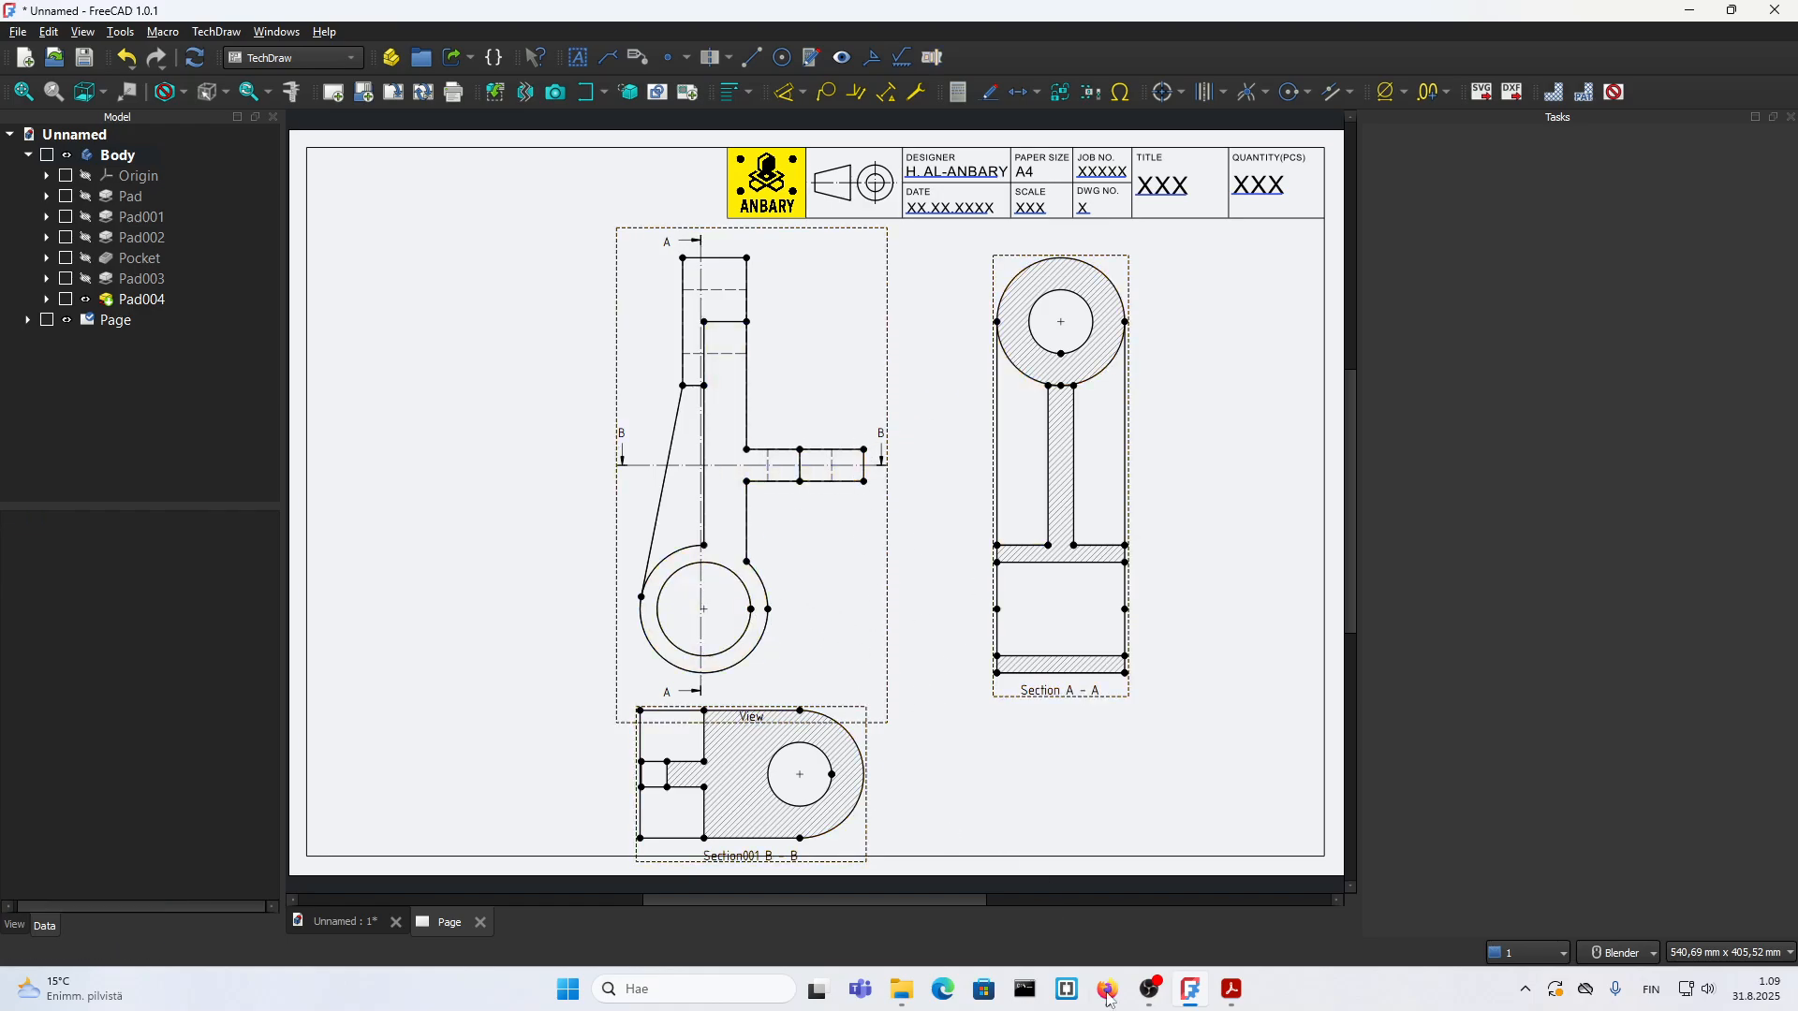
Step: Check the reference drawing 18.pdf and add circle centerlines to the hole in section A-A
click(1232, 990)
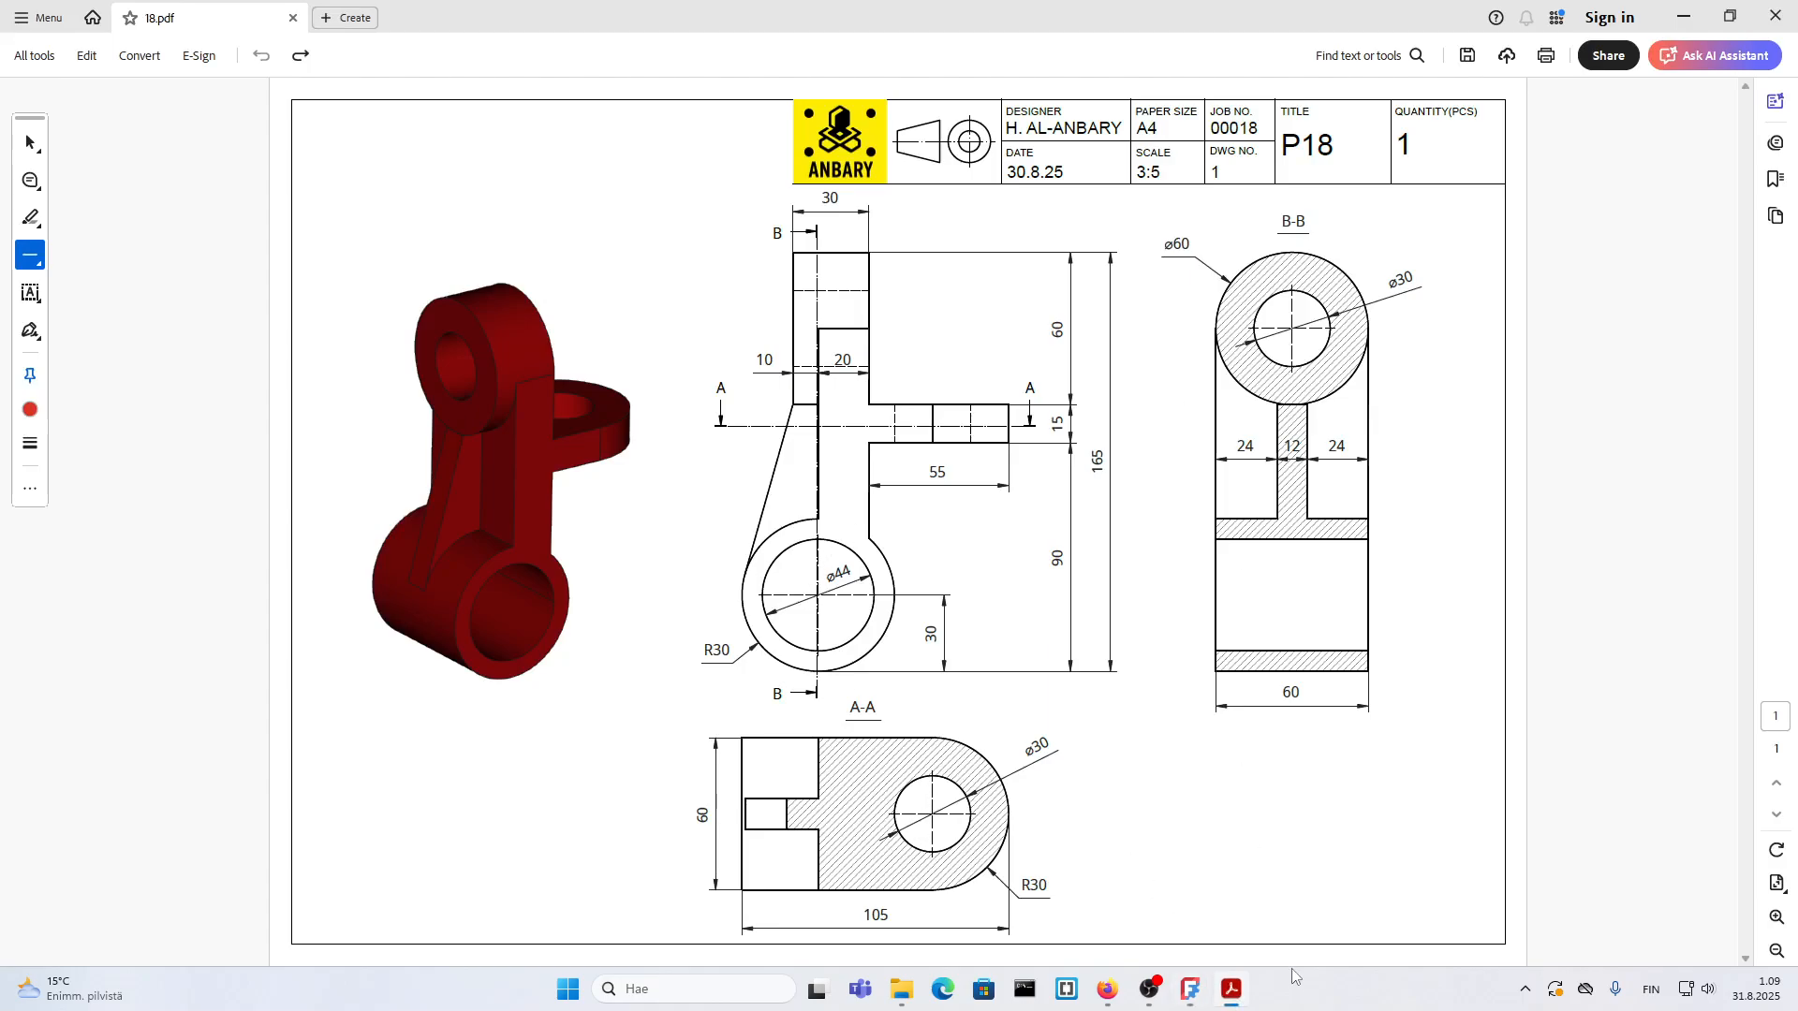
click(1232, 991)
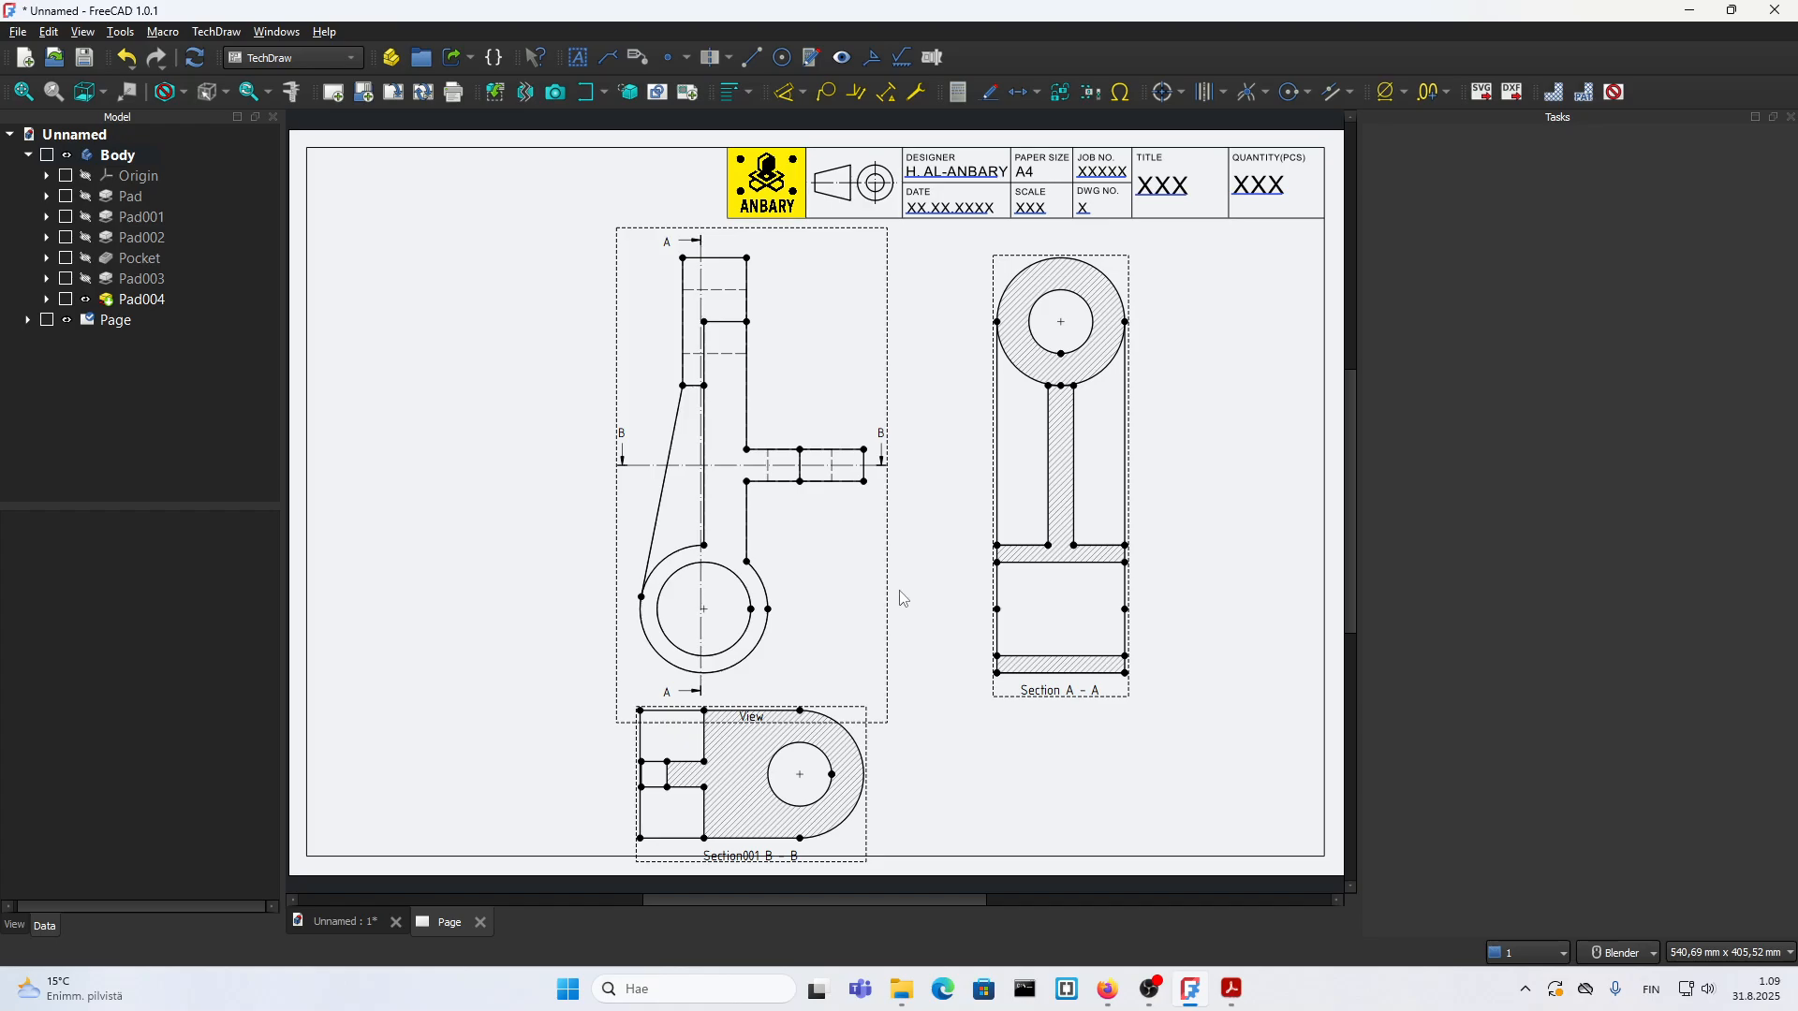
click(1083, 354)
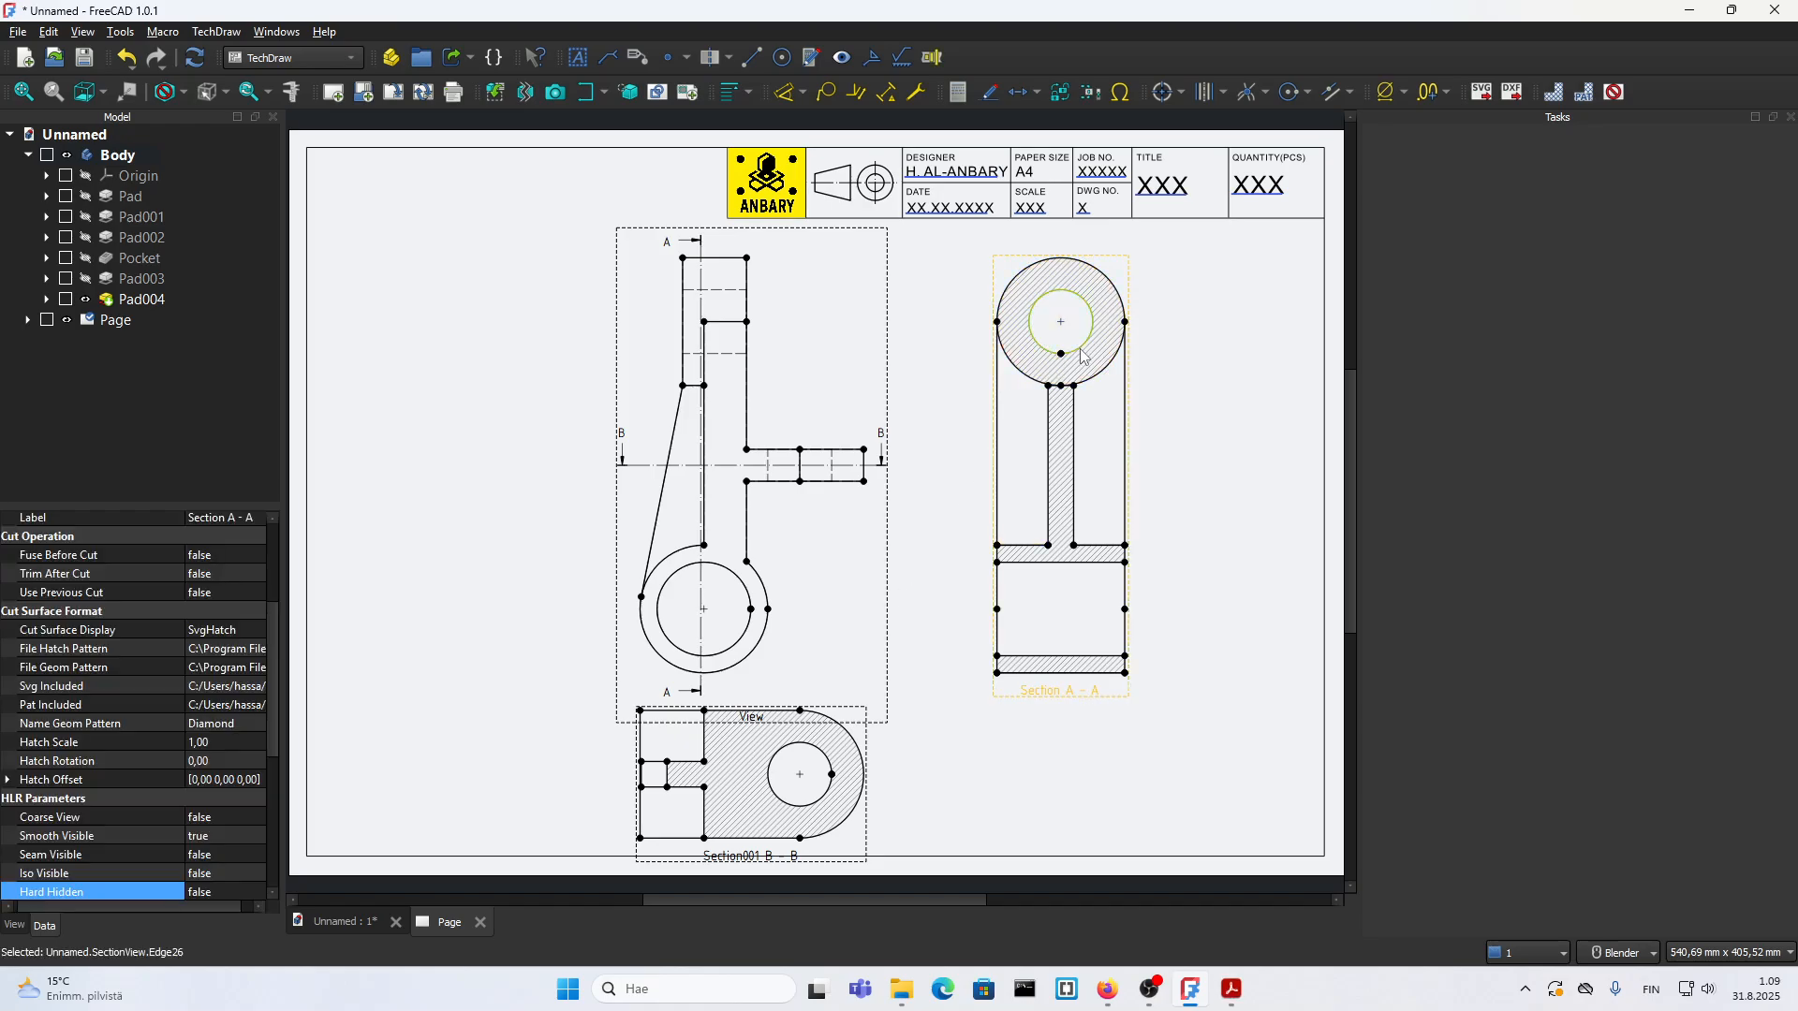
click(1163, 97)
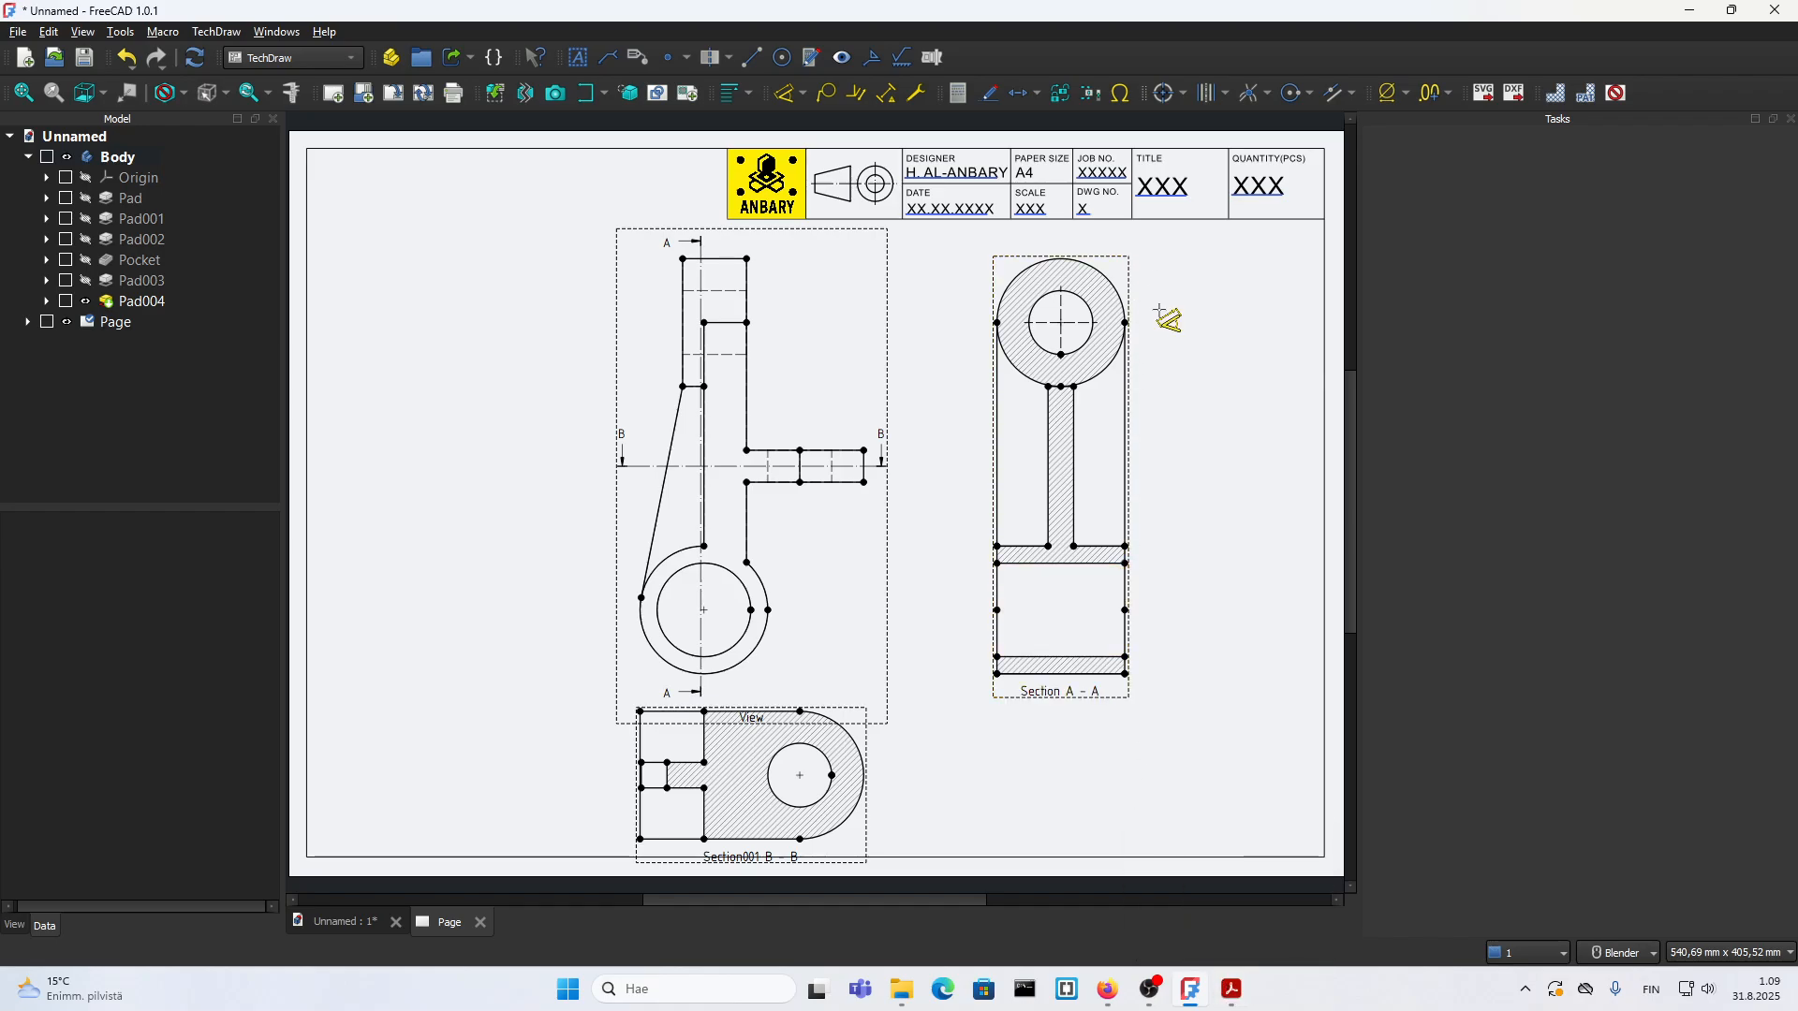
Step: Dimension the diameters of the outer circle and the hole at the top of section A-A
click(1117, 285)
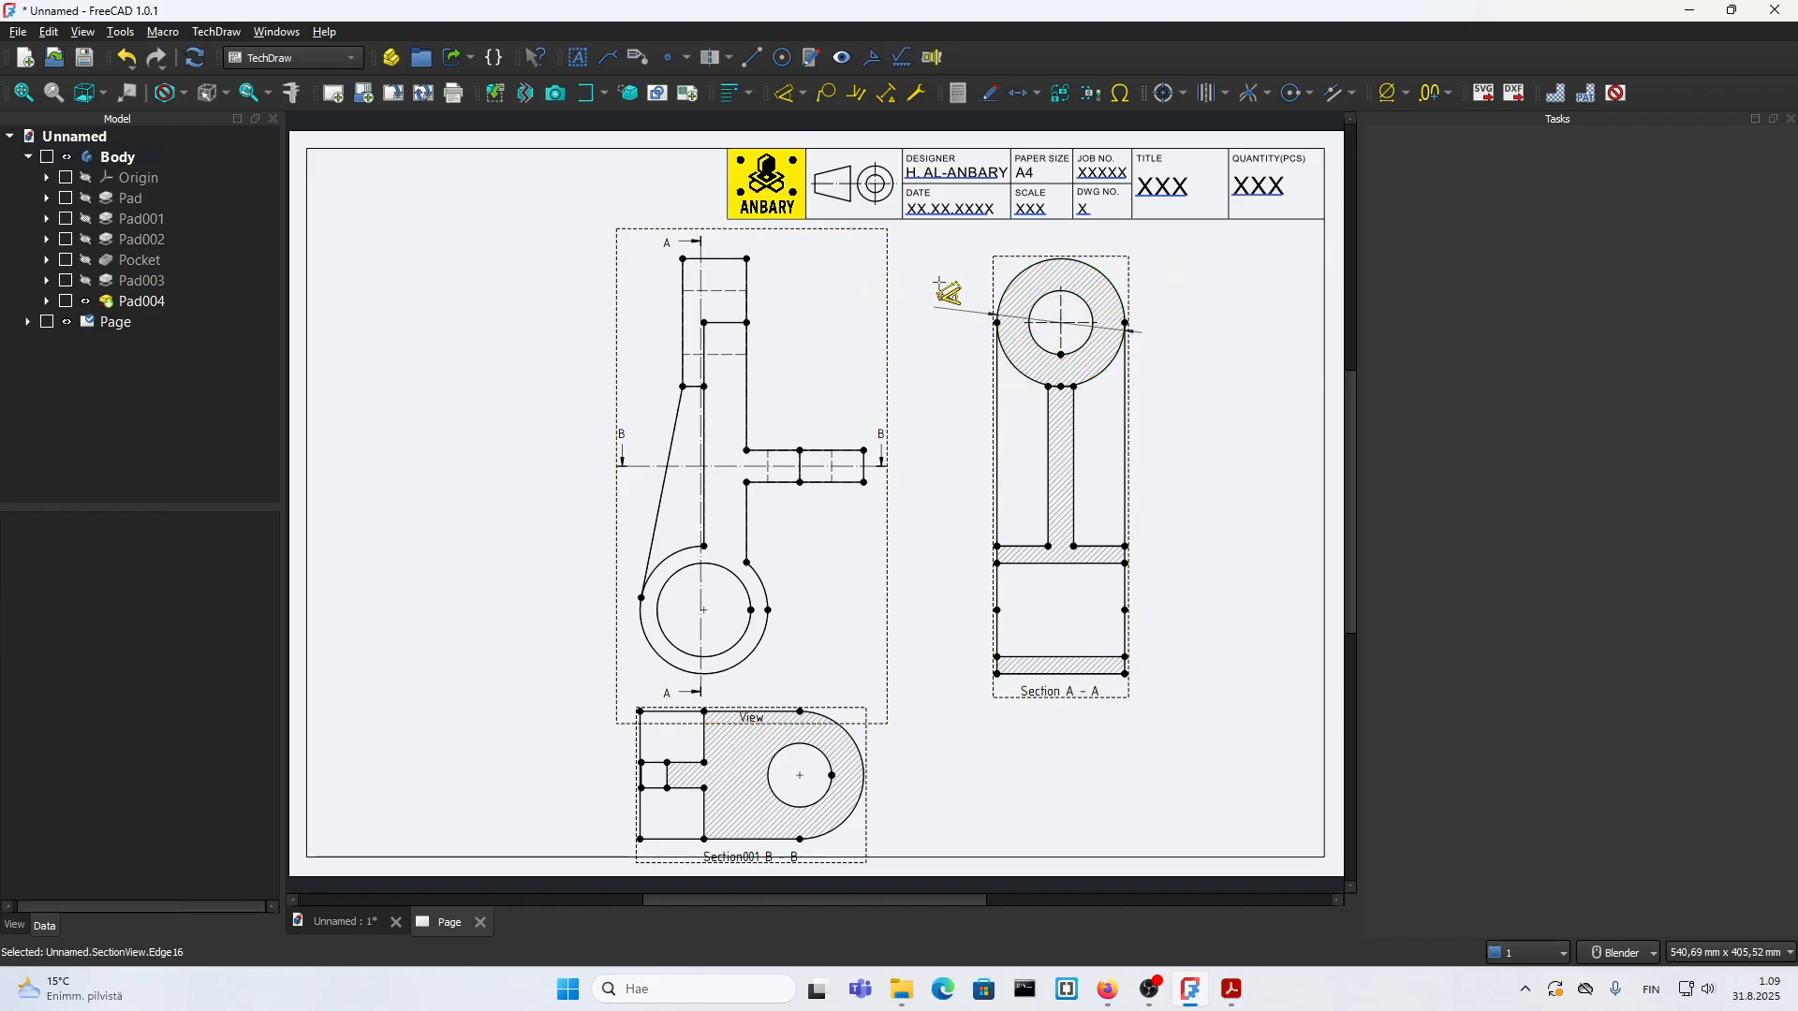
click(1049, 293)
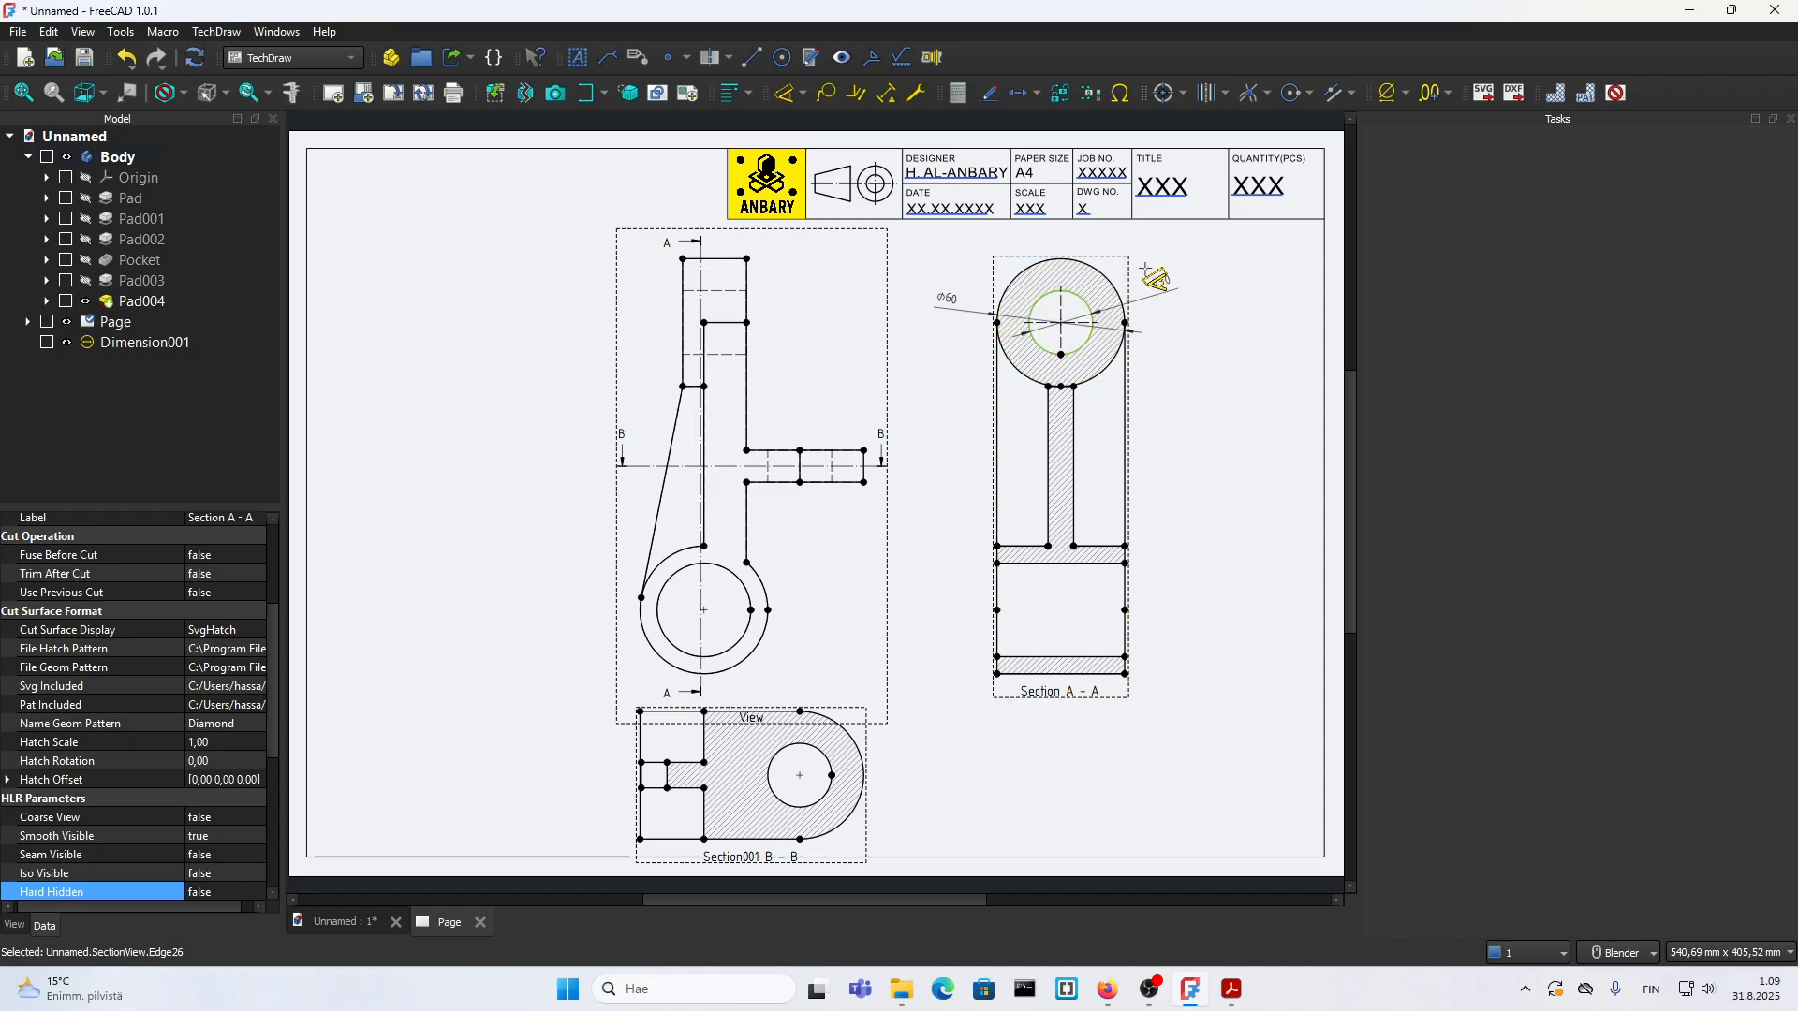
click(1134, 285)
Step: Compare the dimensions with 18.pdf and set the Rendering Extent of the outer circle's diameter dimension to Minimal
scroll(962, 364, up, 2)
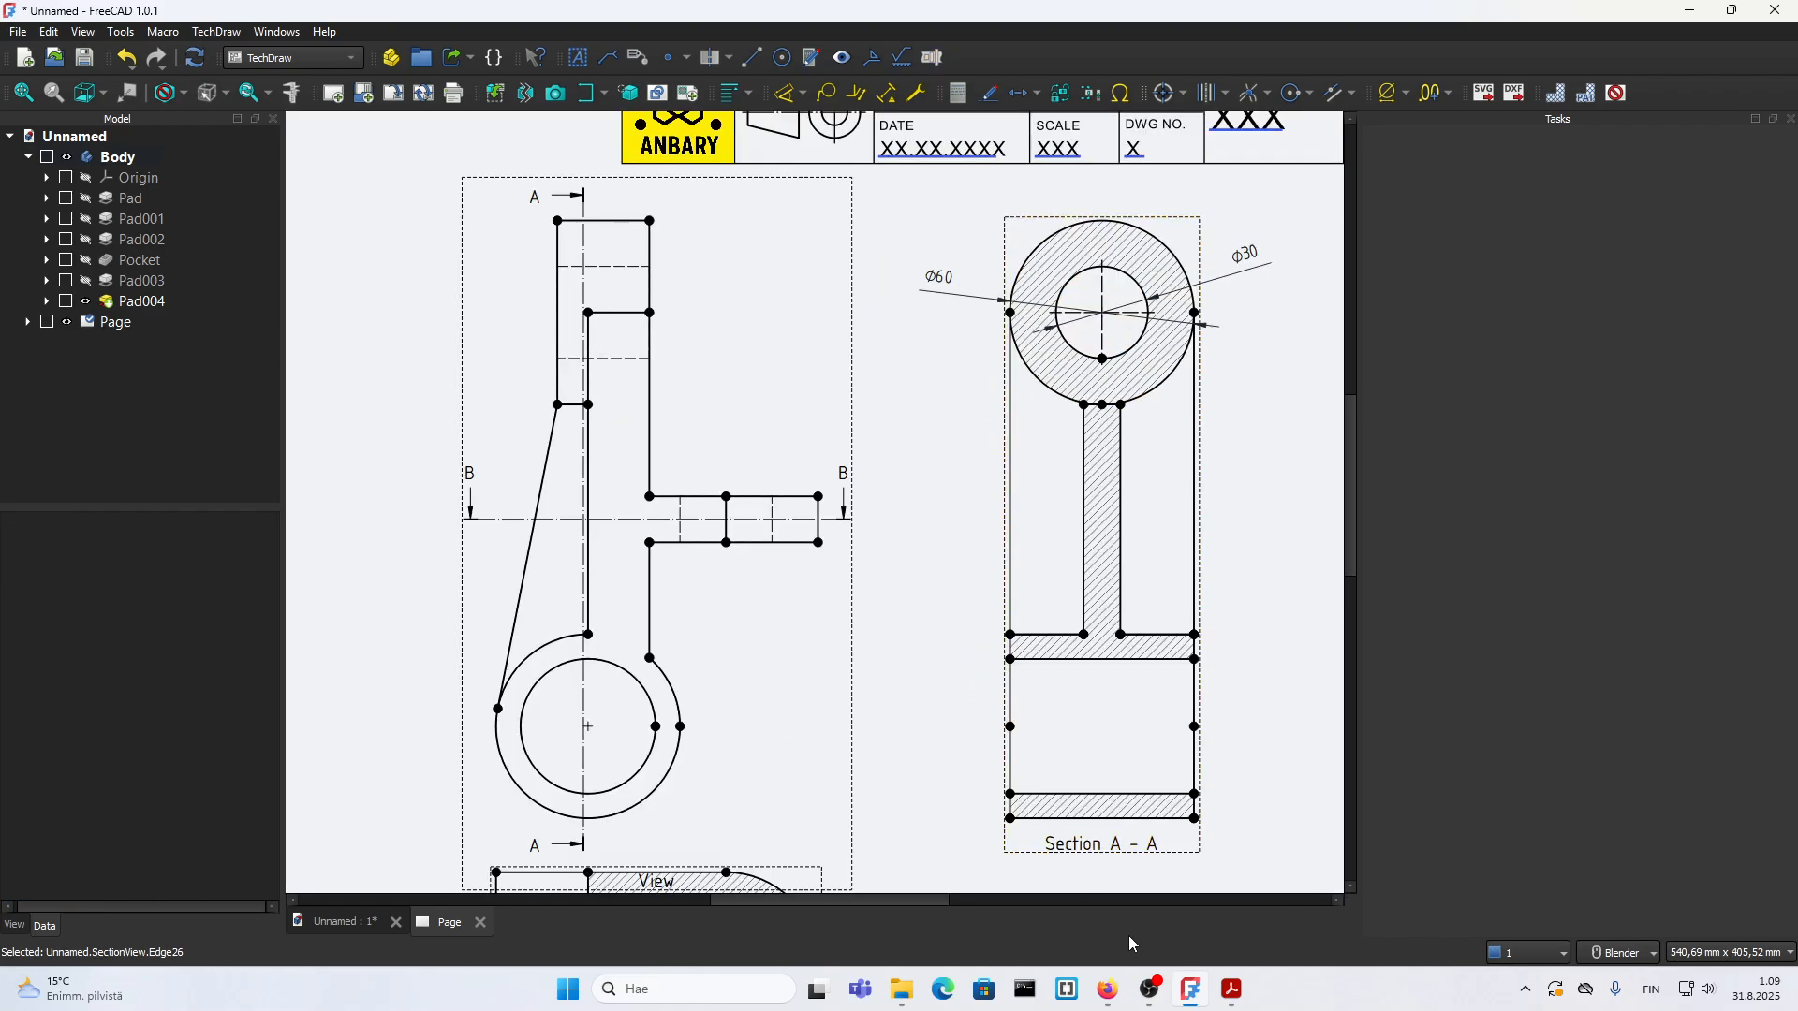
click(1231, 991)
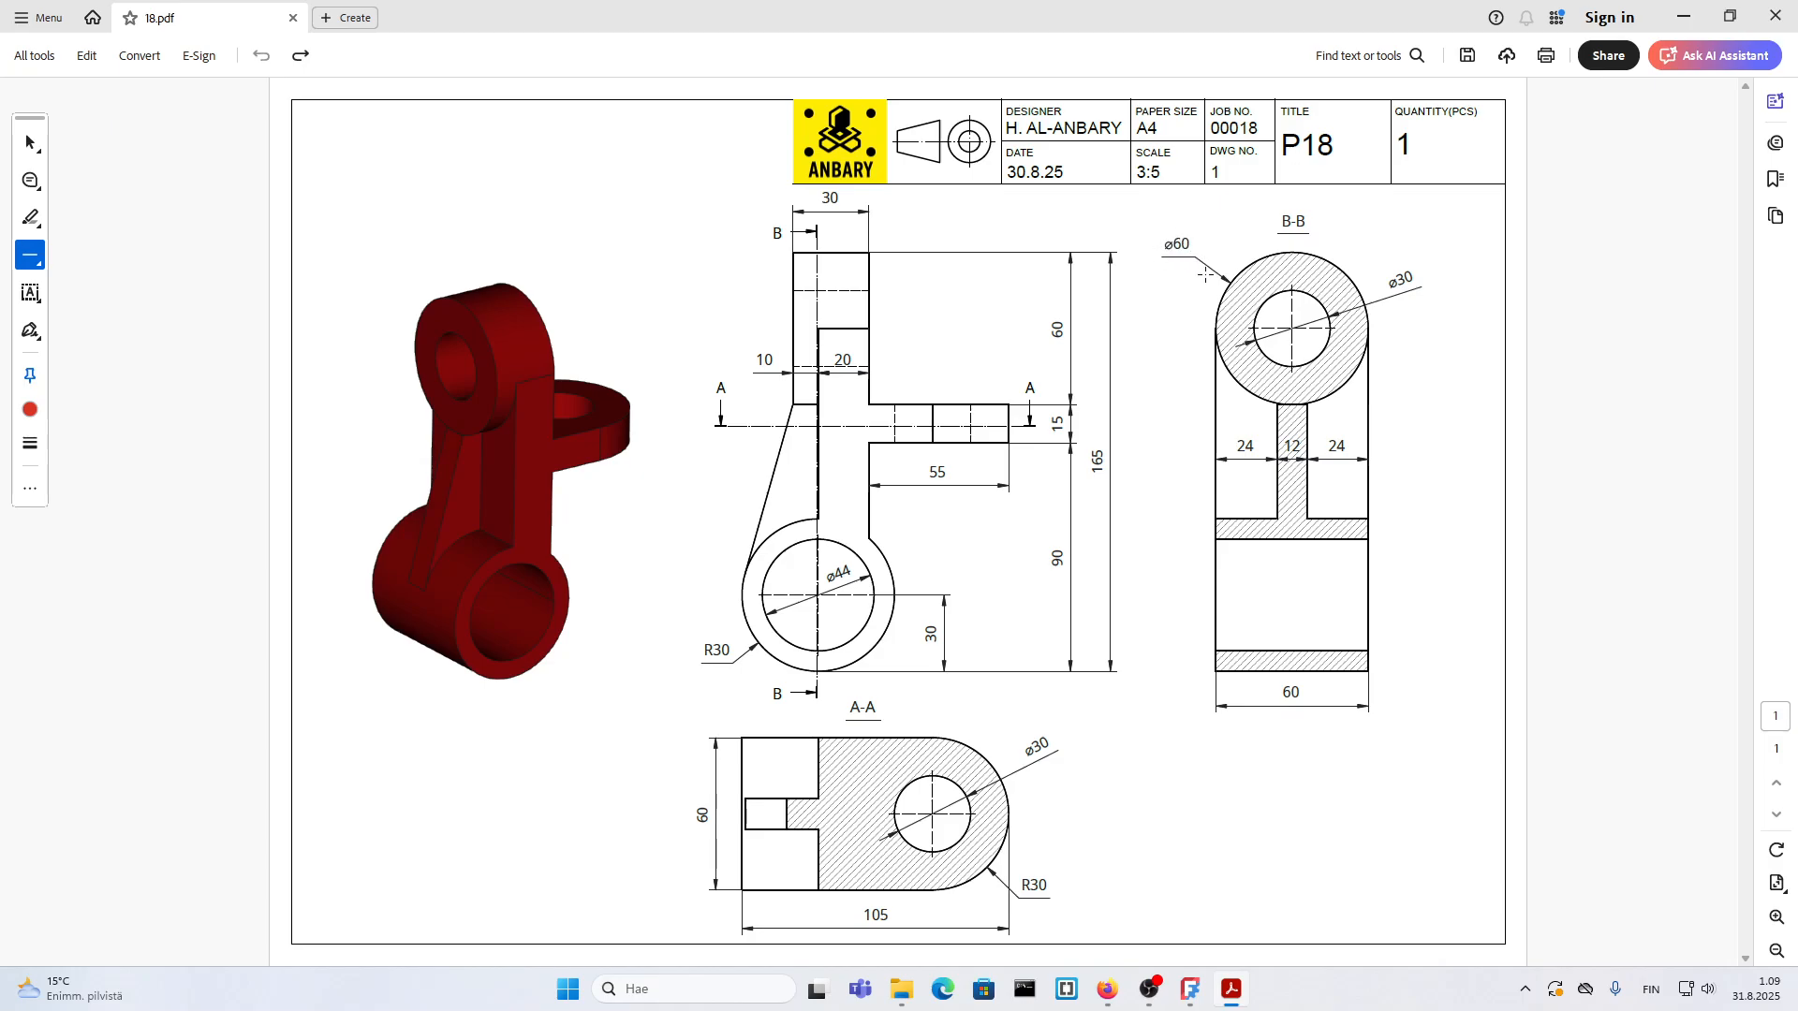
click(1234, 991)
click(939, 280)
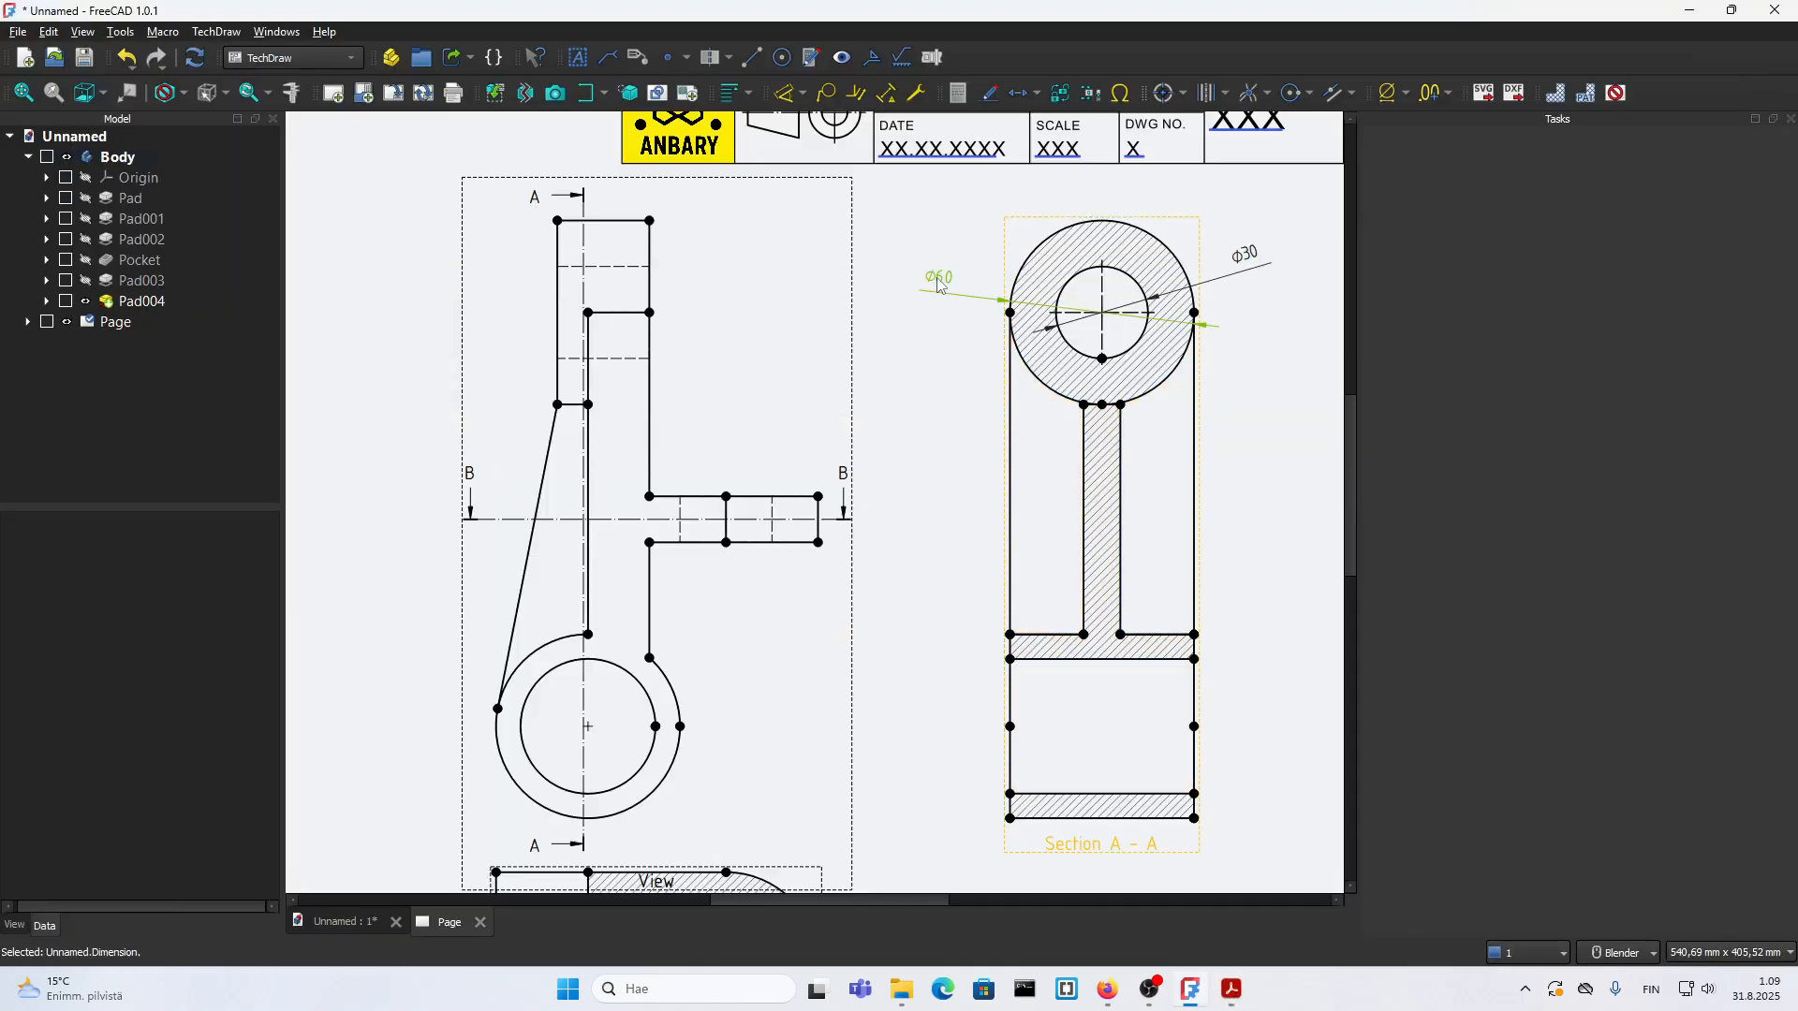
click(17, 926)
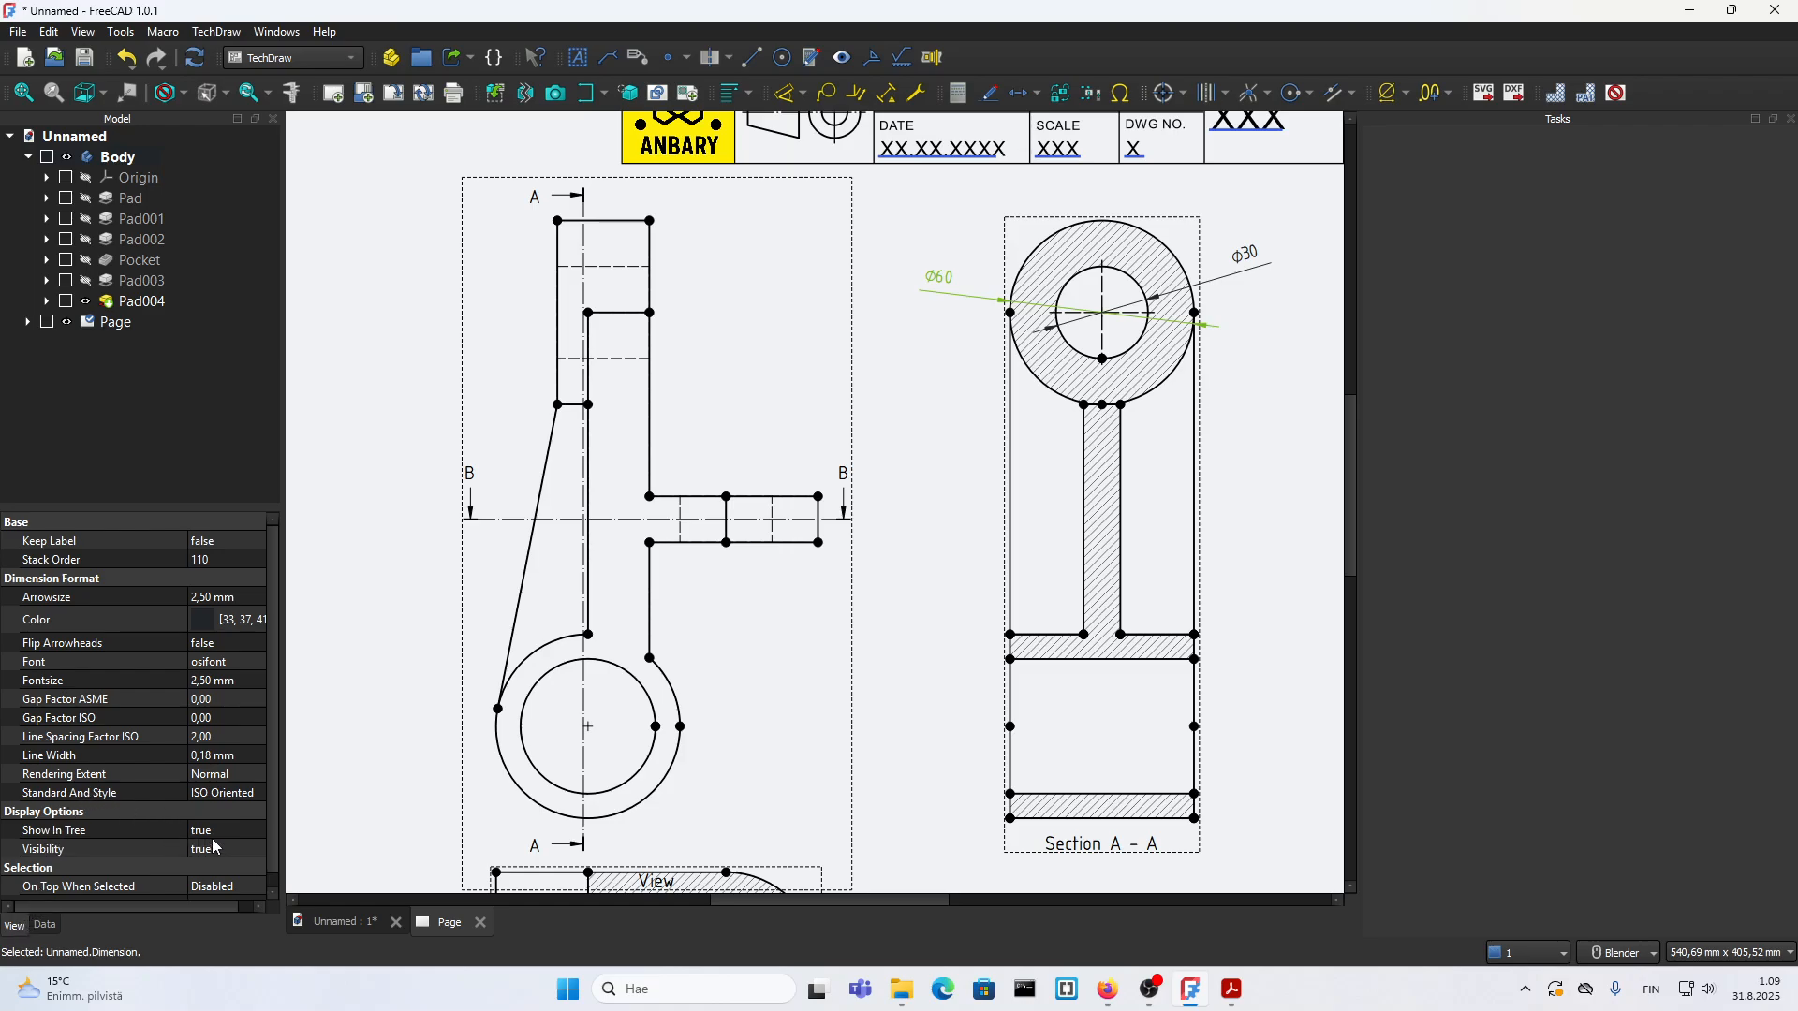
scroll(196, 858, down, 1)
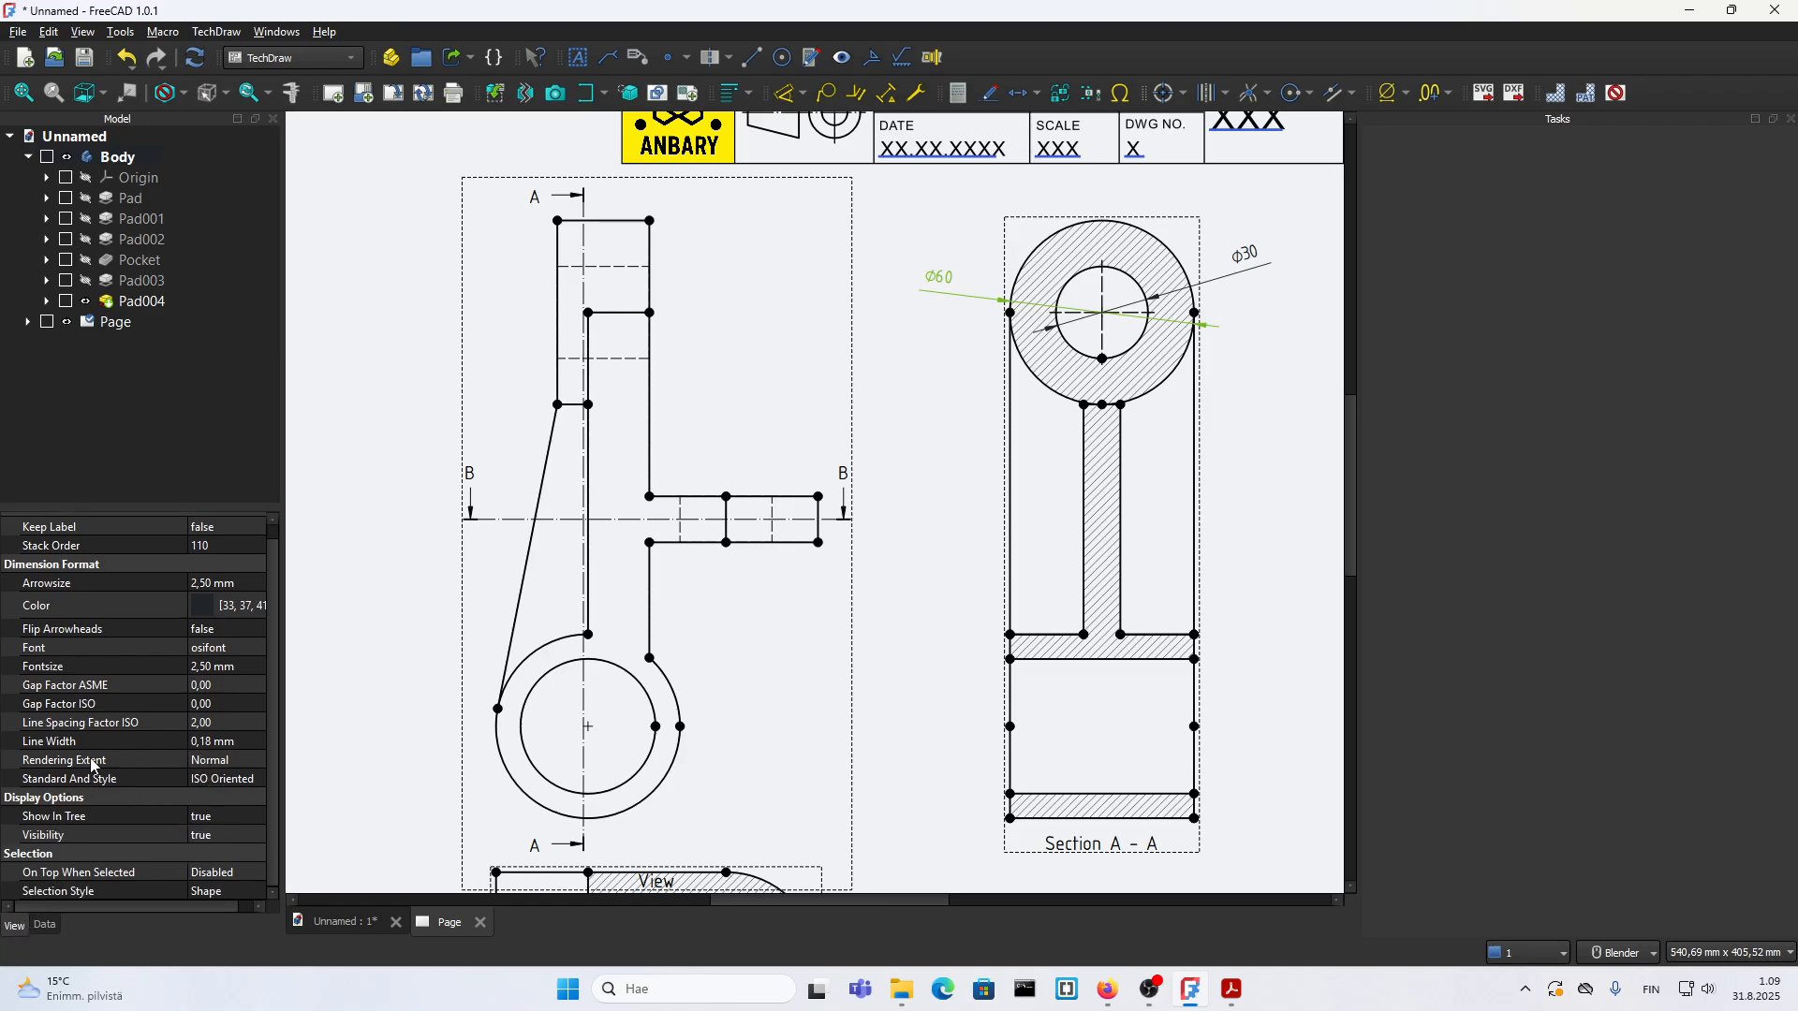
click(208, 765)
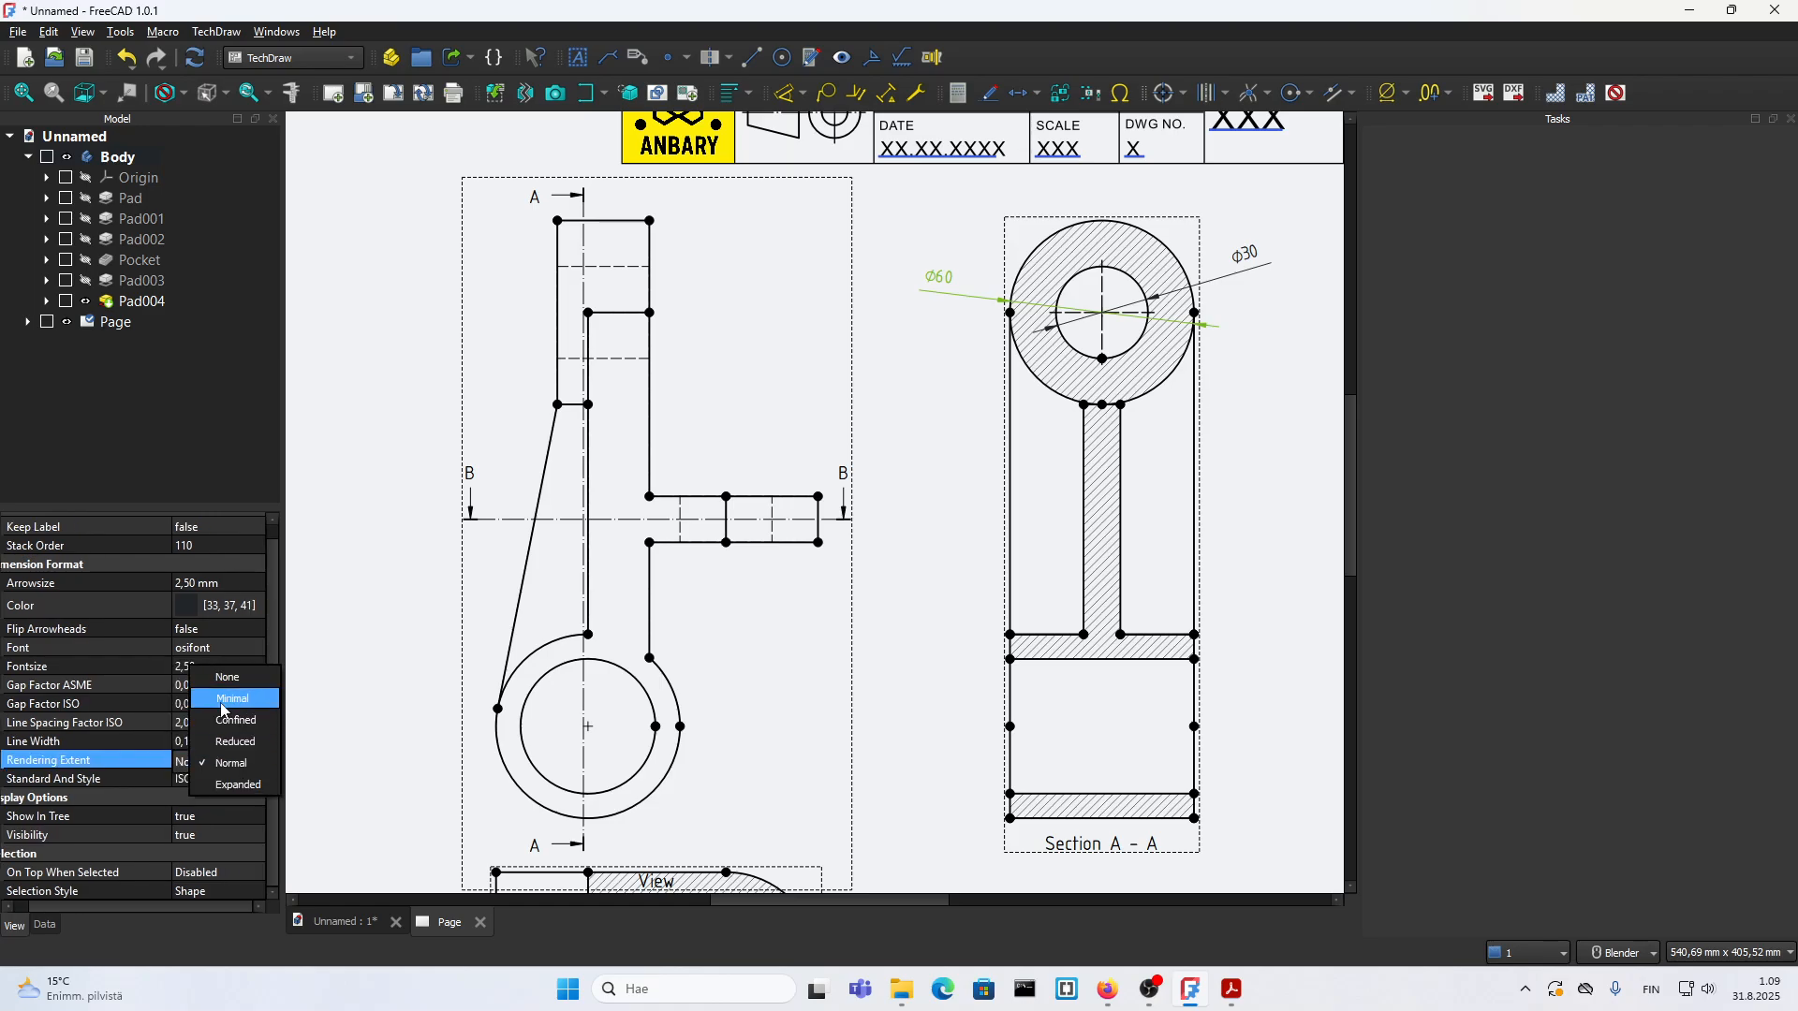
click(232, 700)
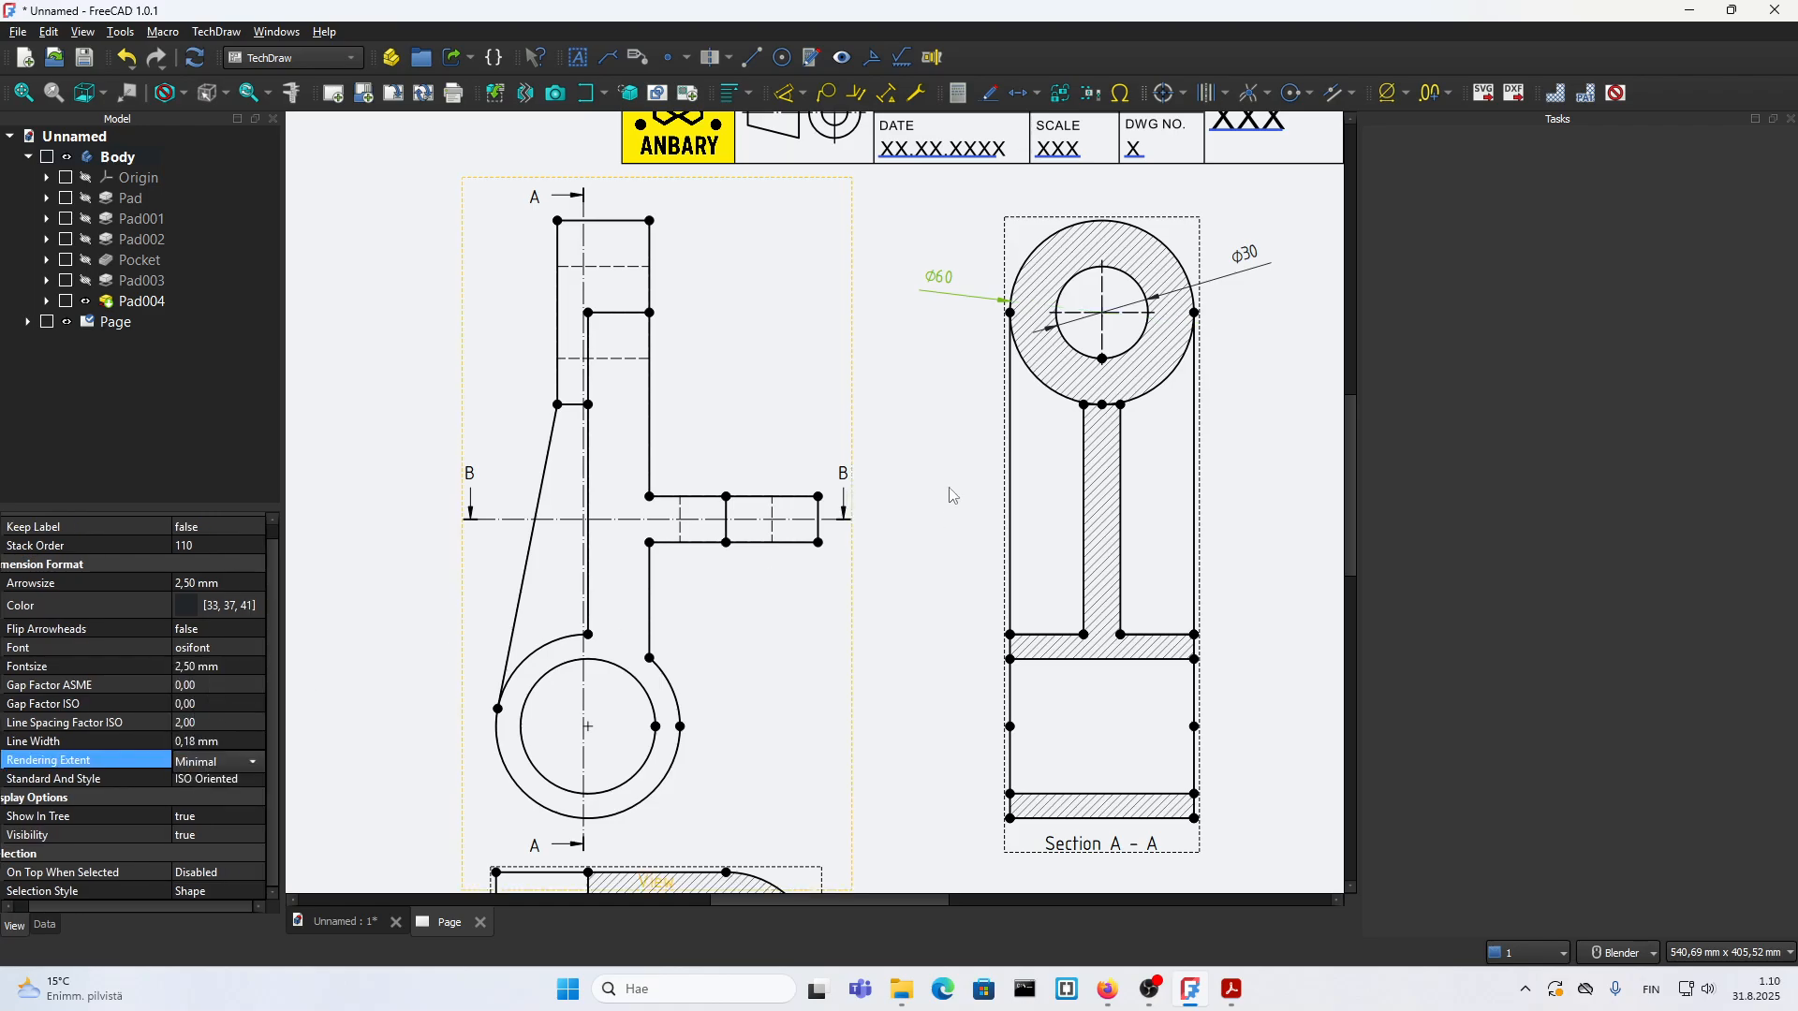
Step: Set the outer circle's diameter dimension to ISO Referencing style and move its text to the circle's upper left
click(193, 781)
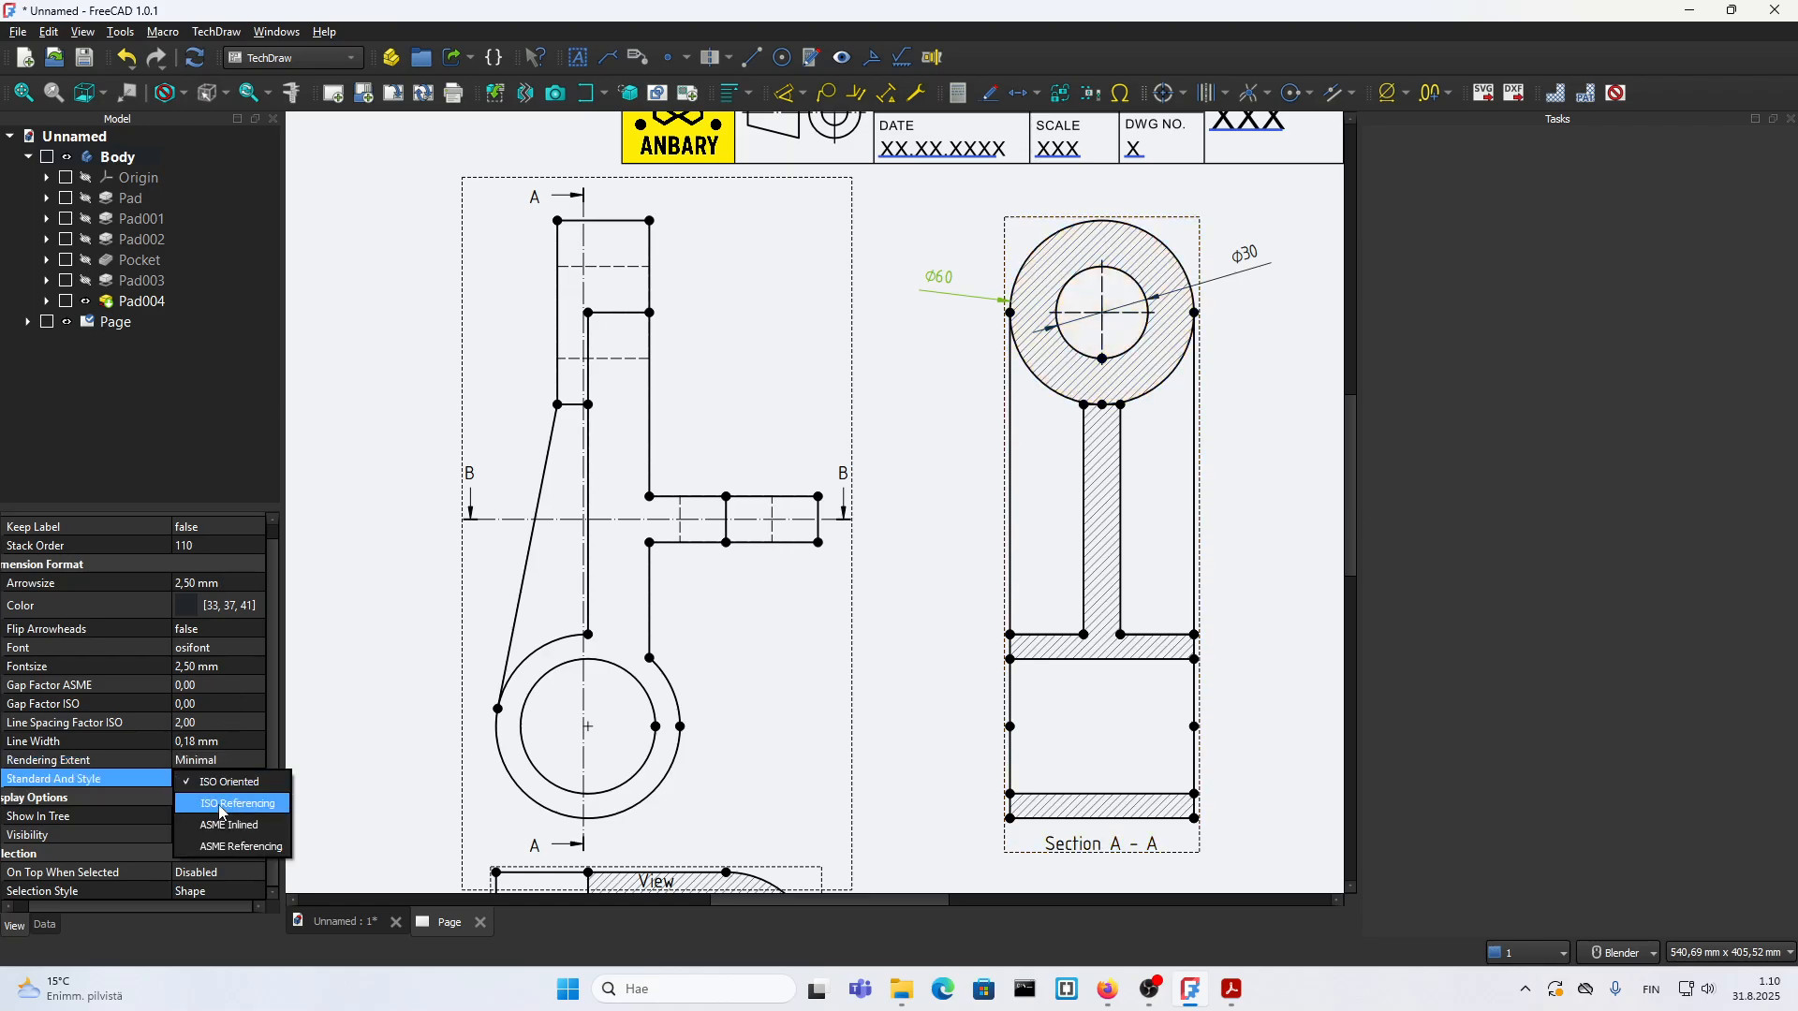
click(219, 811)
drag(946, 278, 969, 228)
click(932, 323)
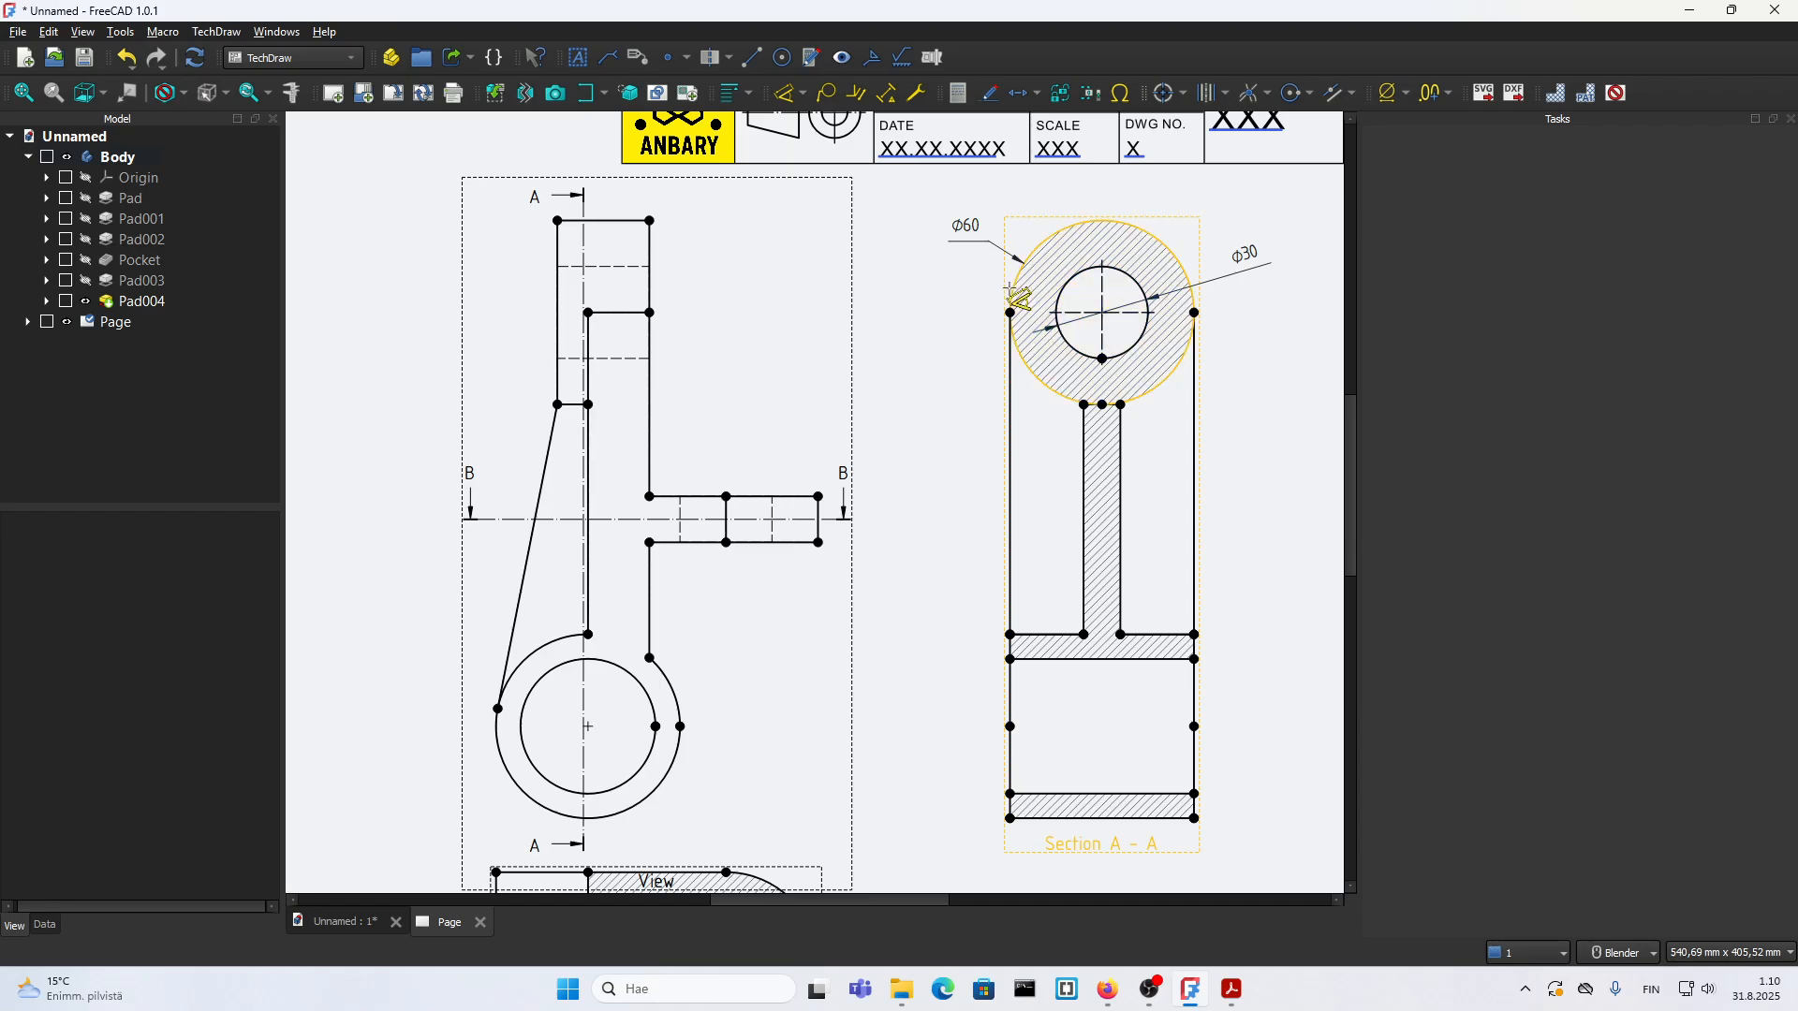
Step: Place a second diameter dimension in the default style on the outer circle of section A-A, below the restyled one
click(1009, 292)
click(955, 287)
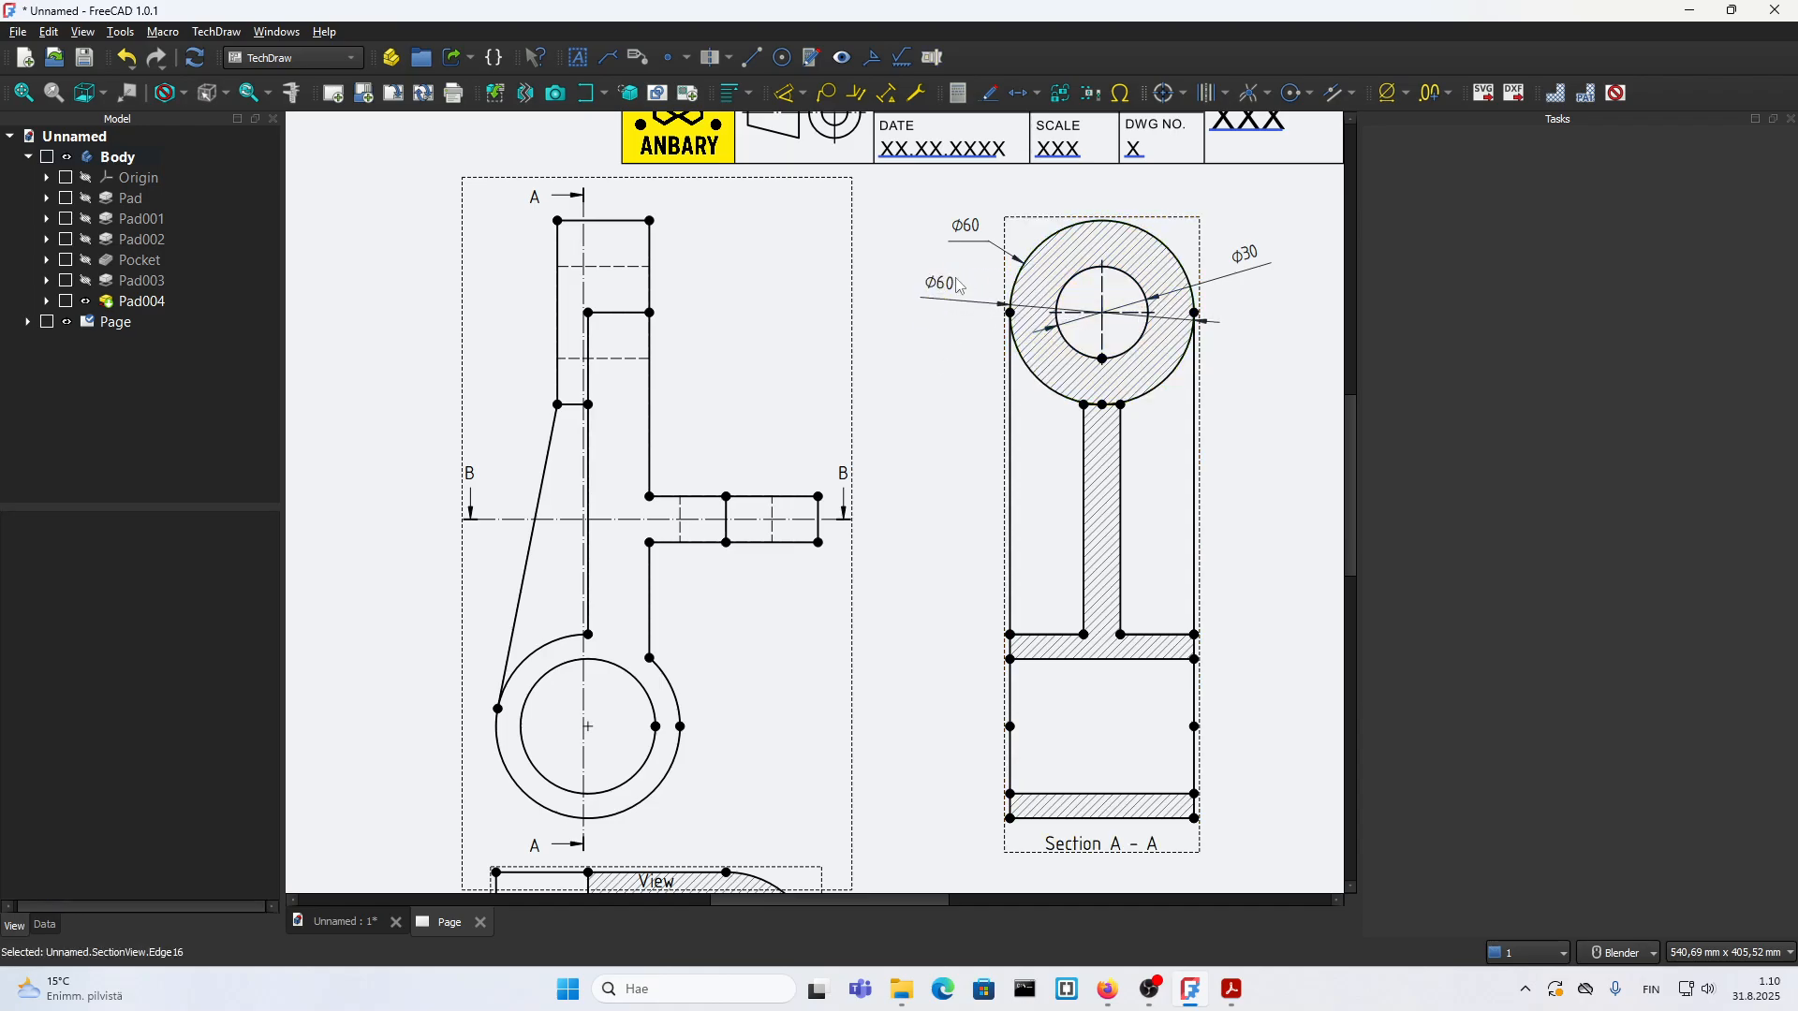
scroll(980, 537, down, 3)
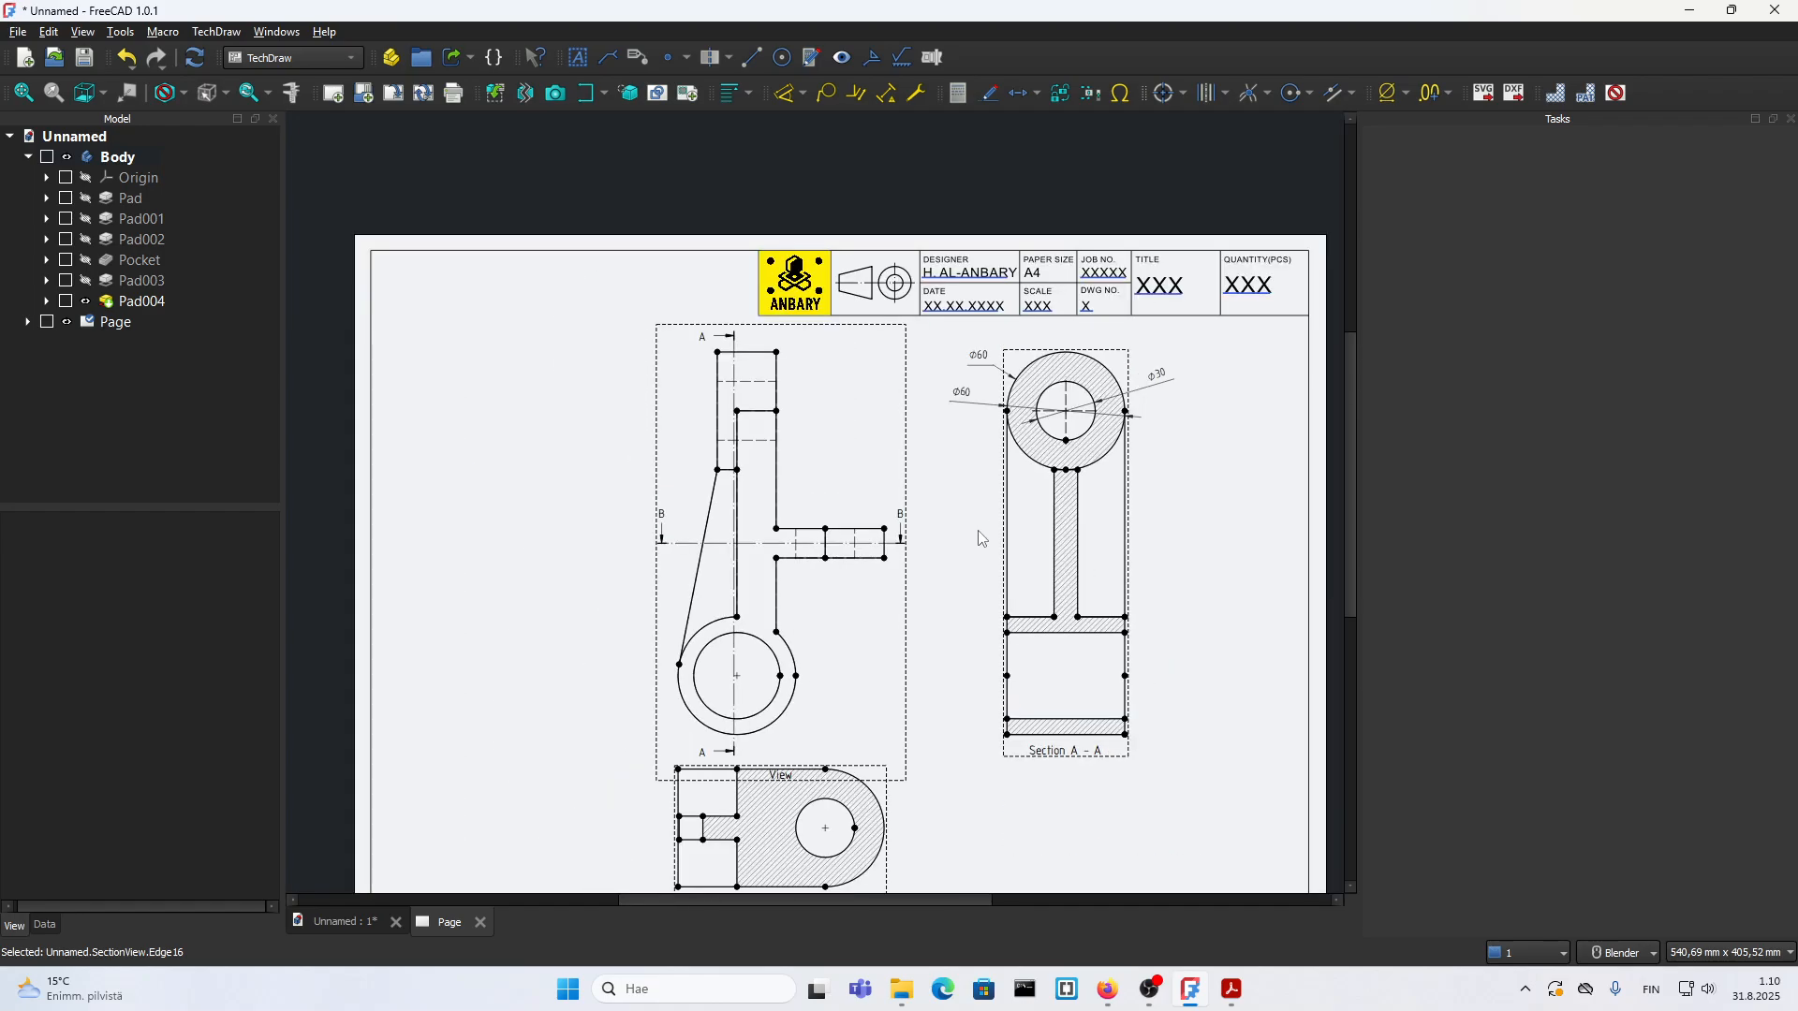
key(v)
key(f)
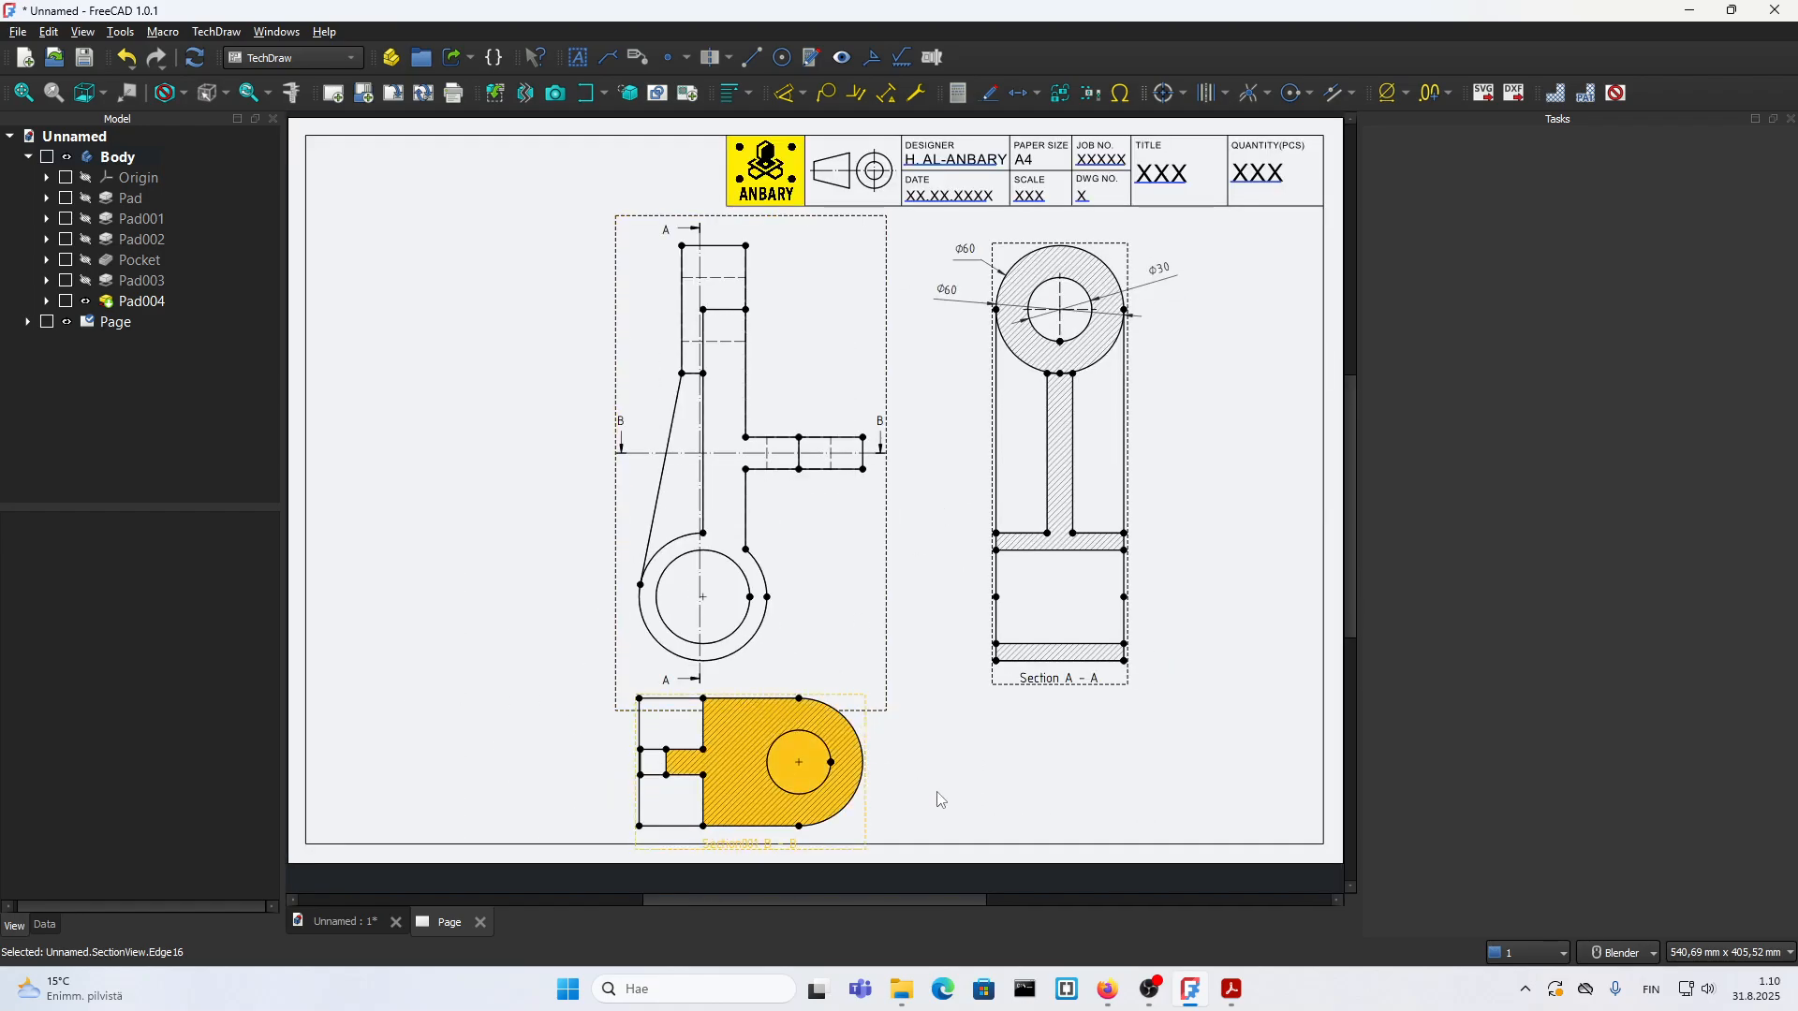
Step: Check the section labels in 18.pdf, attach a balloon to section A-A and place its bubble off the view's upper right corner
click(1231, 997)
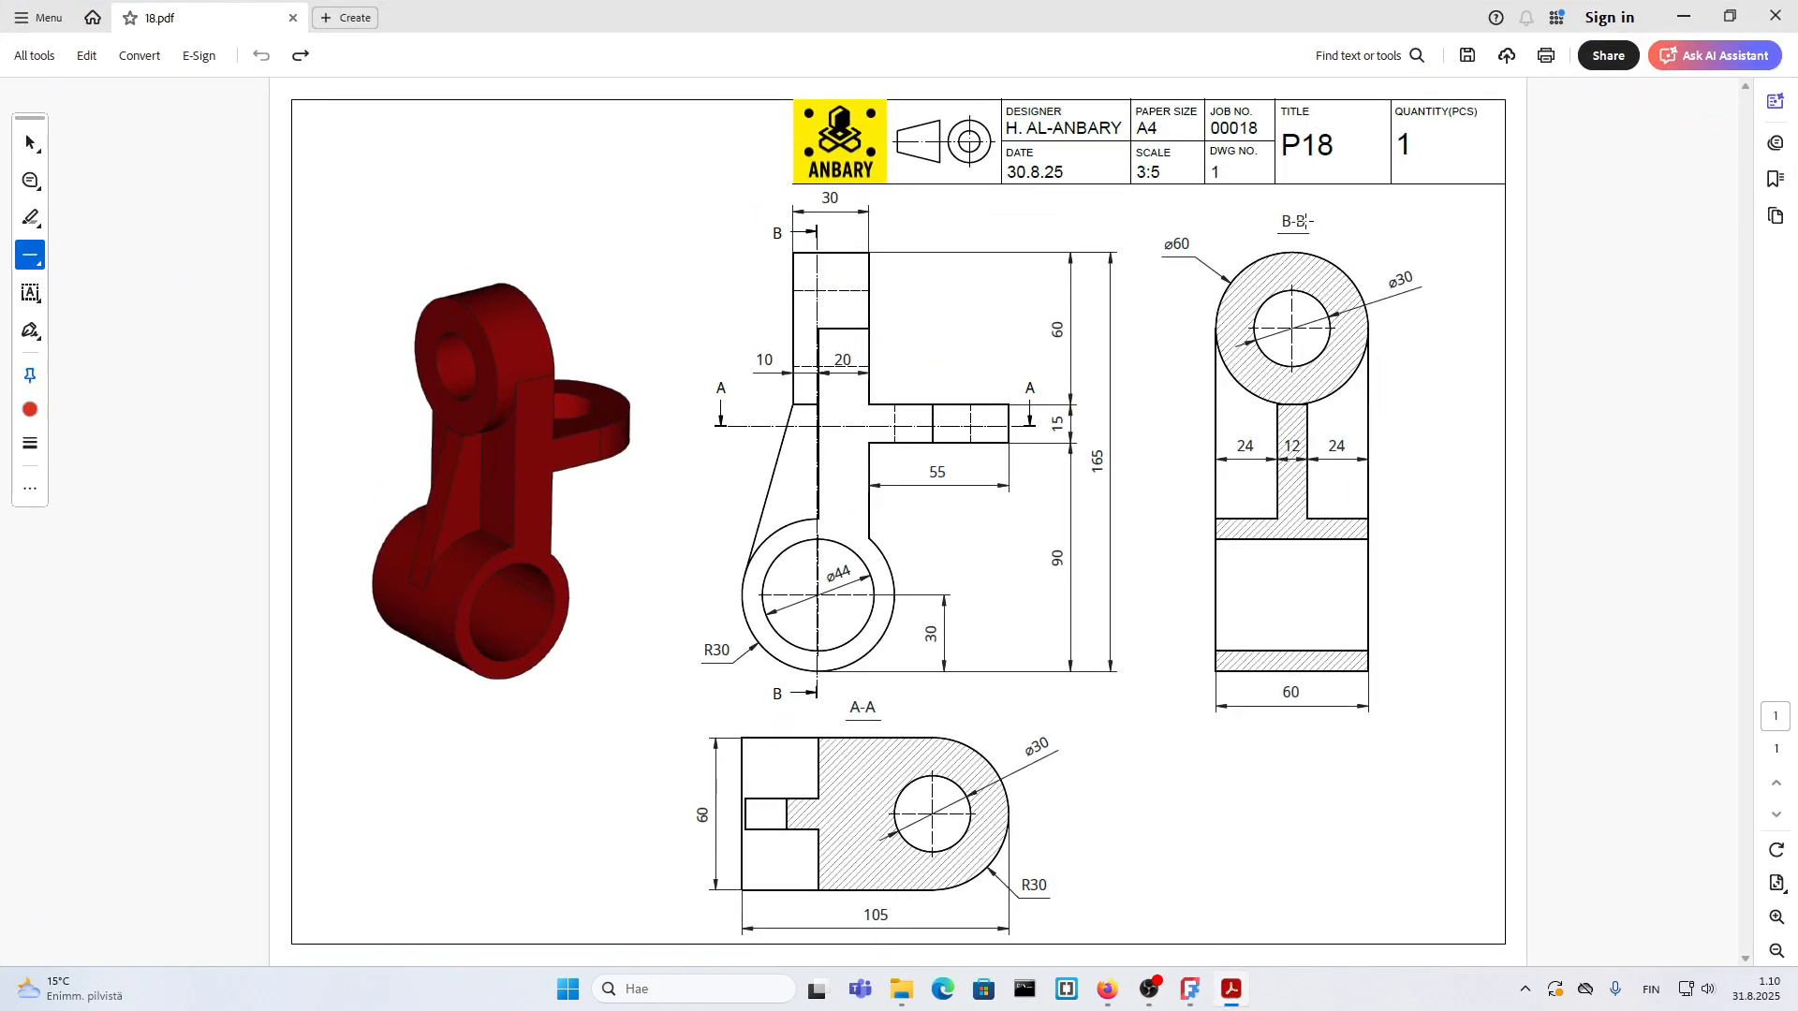
click(1248, 990)
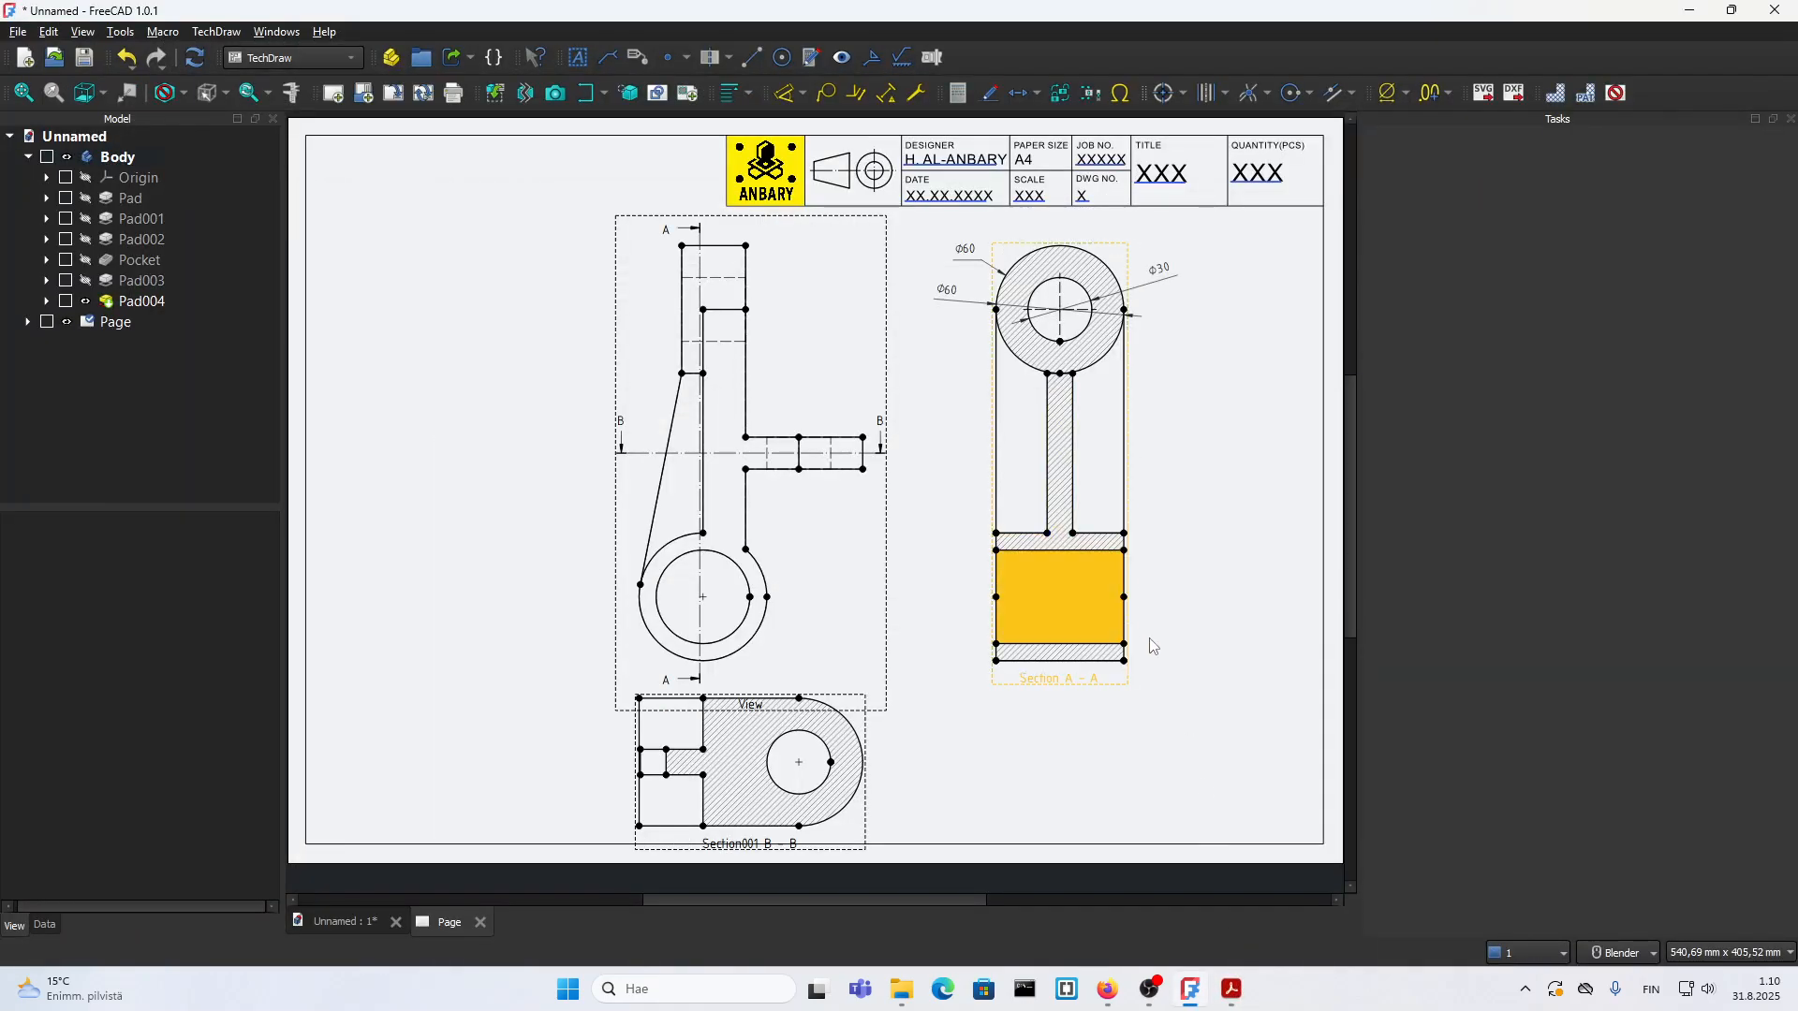
click(1090, 676)
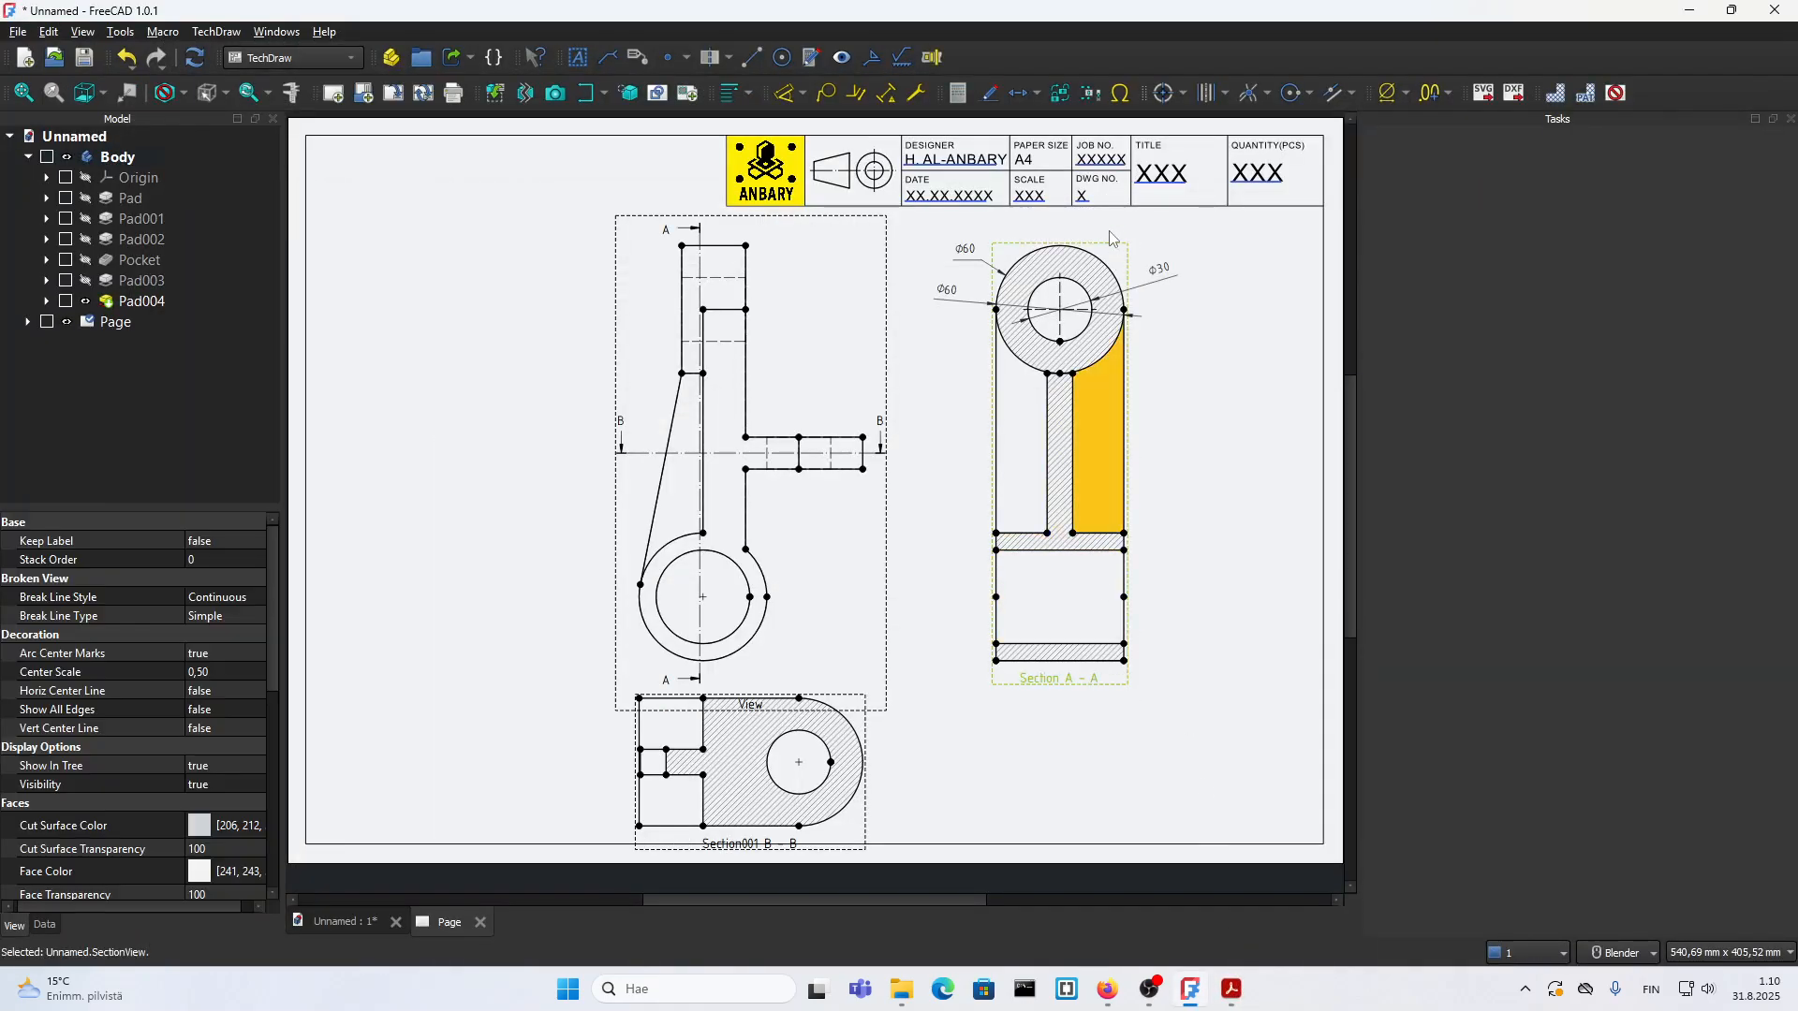
click(825, 97)
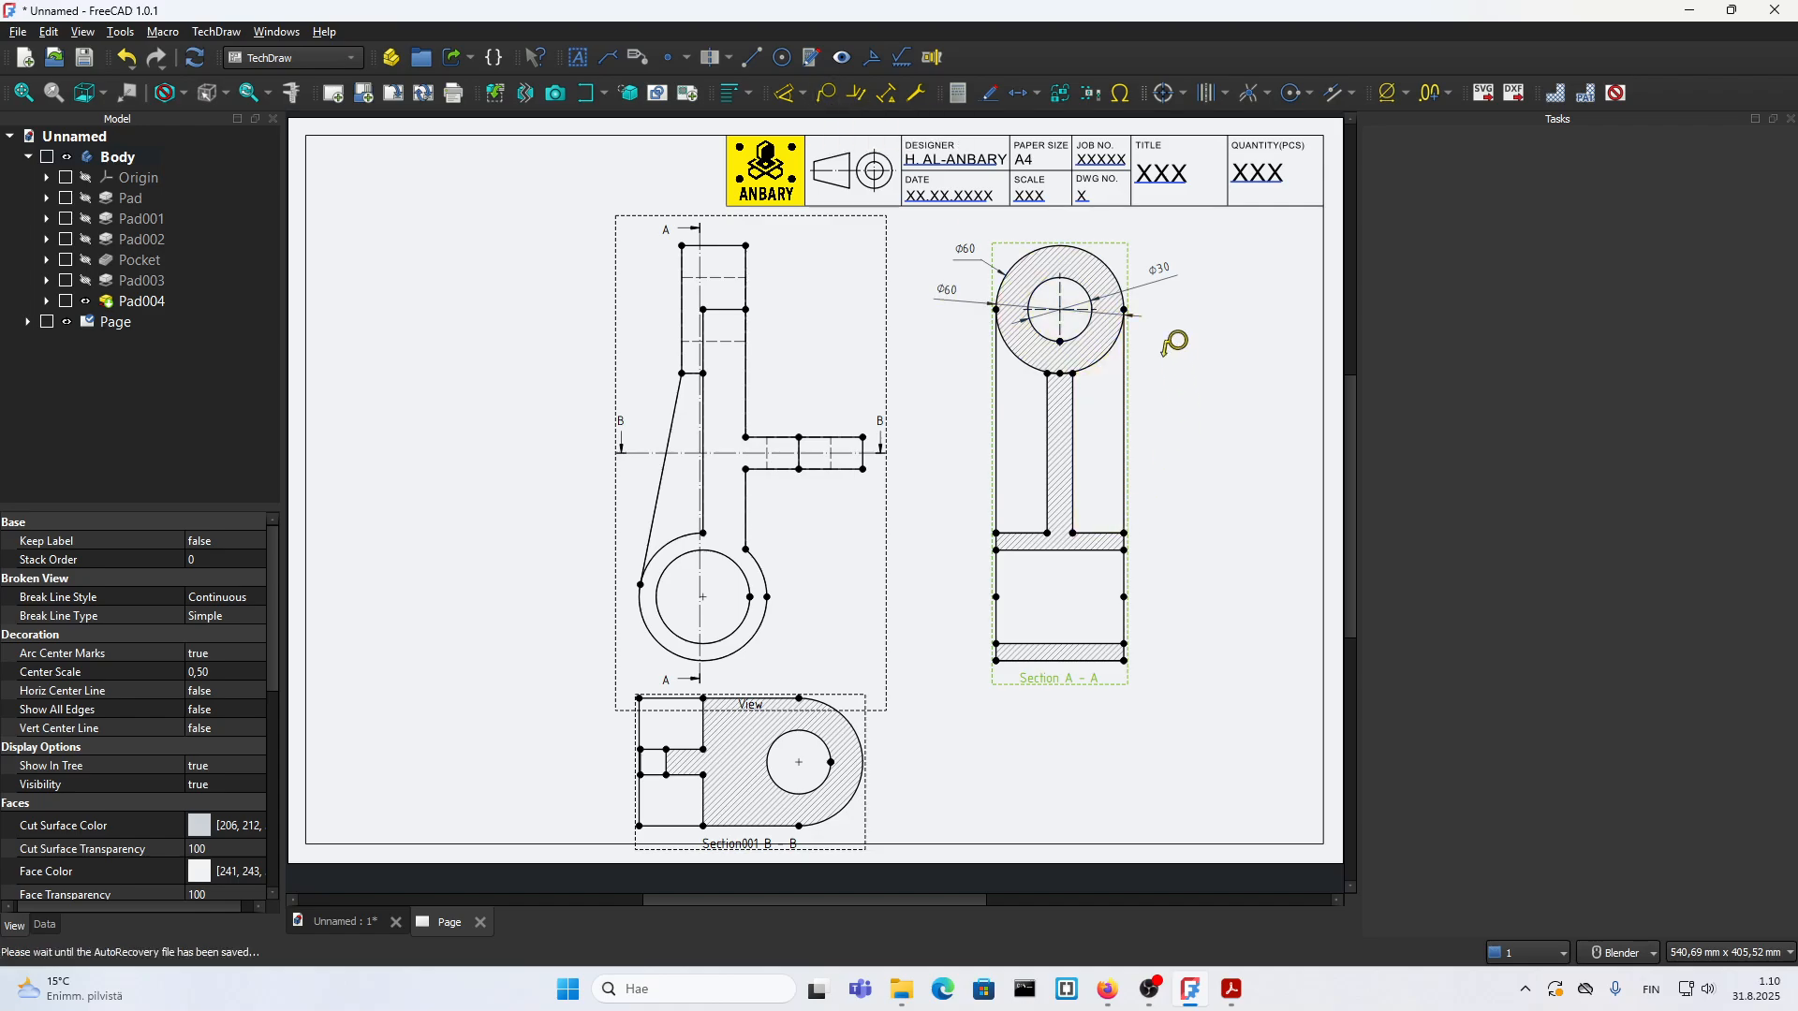
click(1123, 254)
drag(948, 337, 1175, 245)
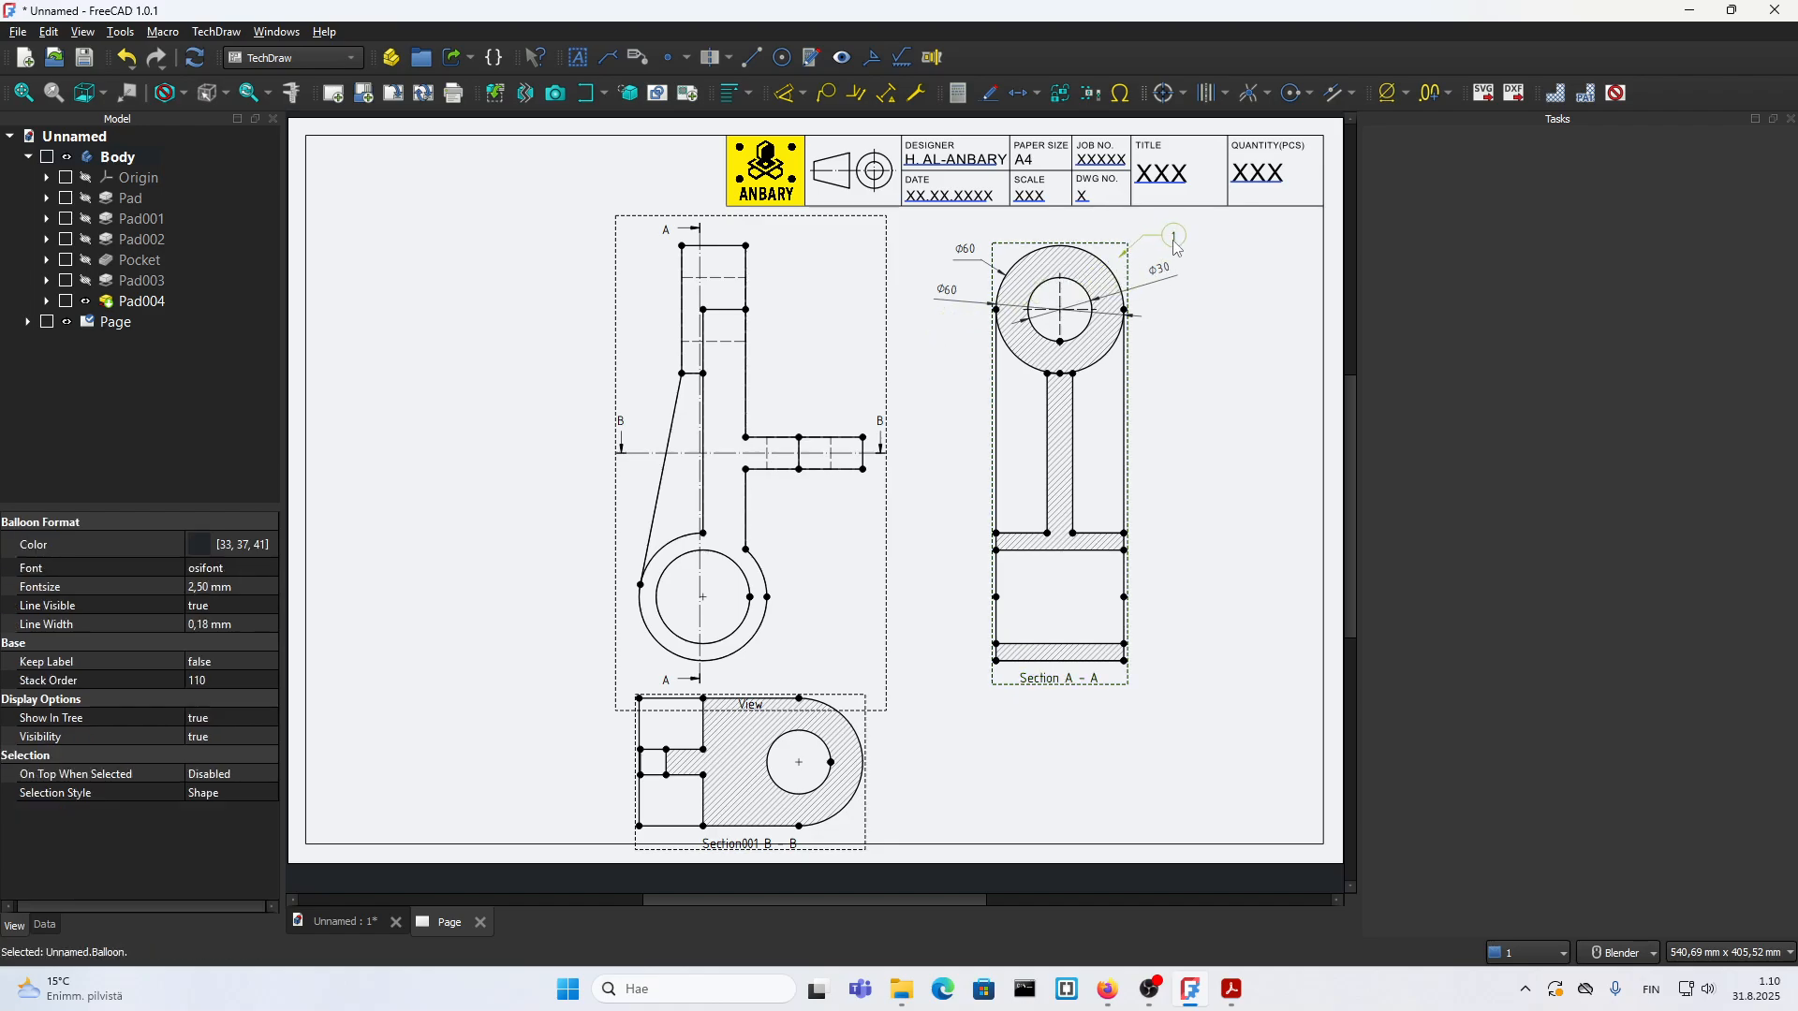
Step: Set the balloon's text to A-A, font size to 2,80 mm and bubble shape to Line, and hide its leader line
double_click(1175, 245)
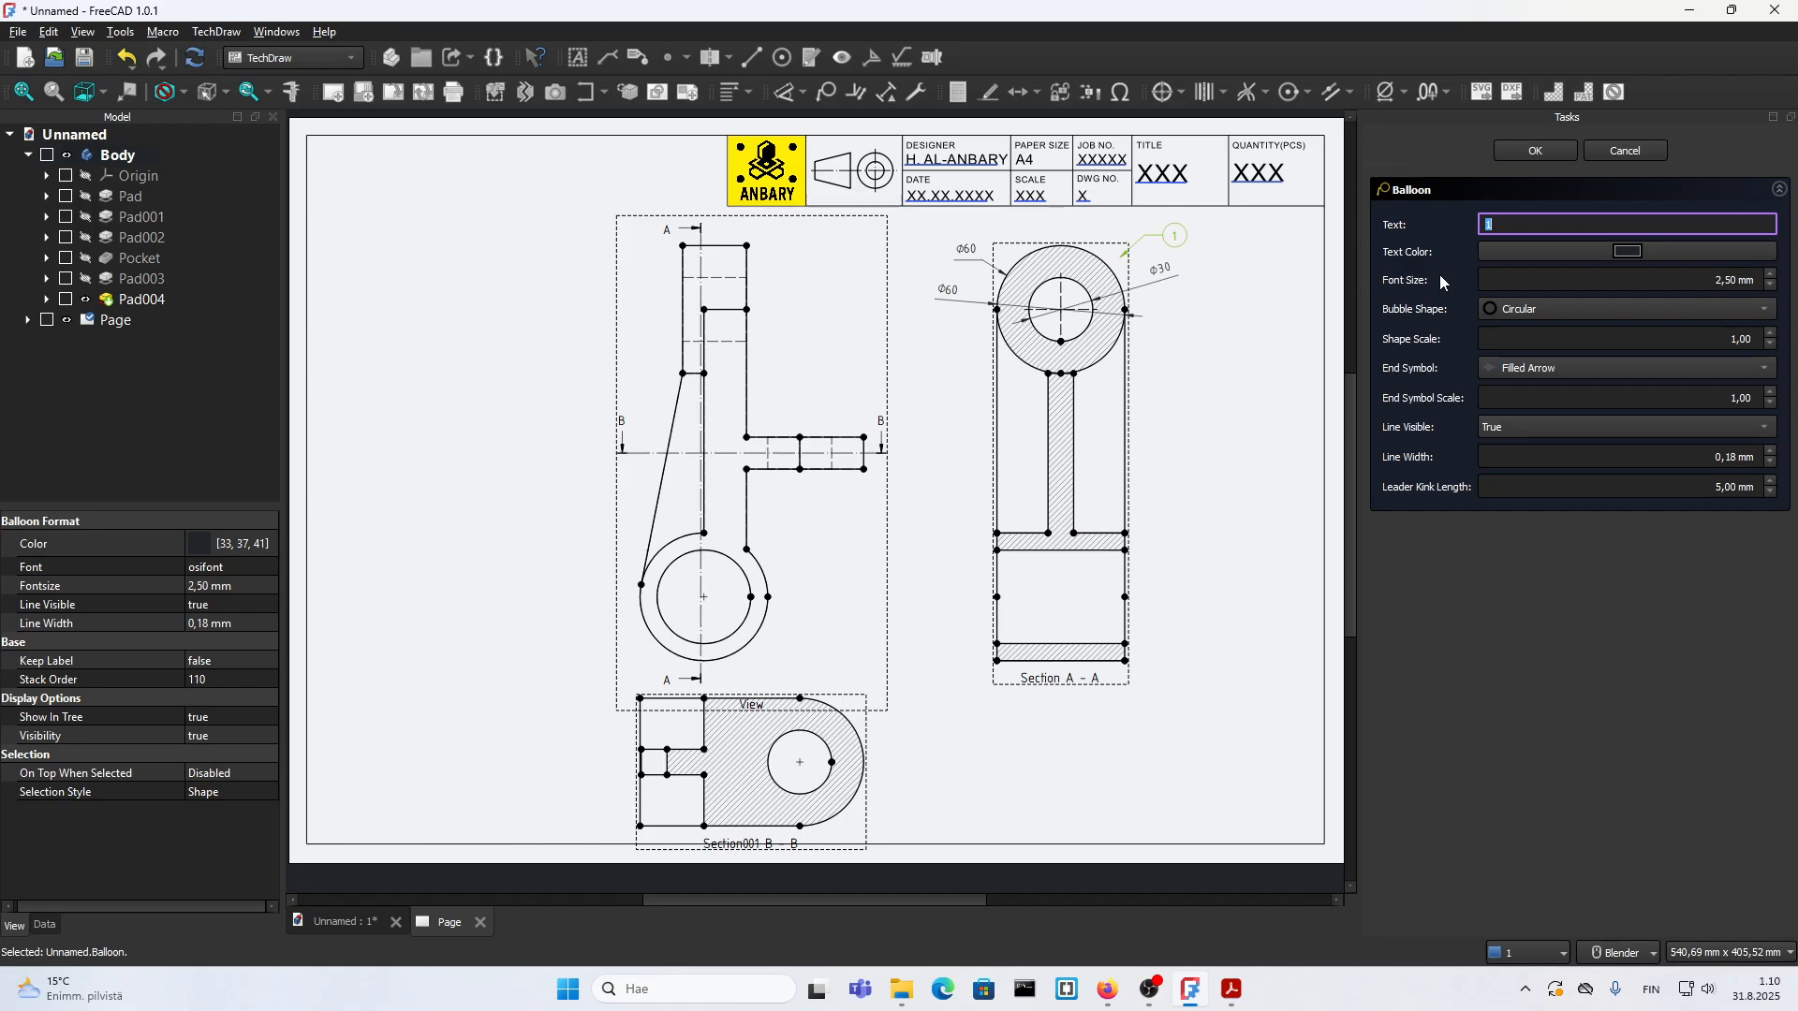
text(A-A)
click(1730, 277)
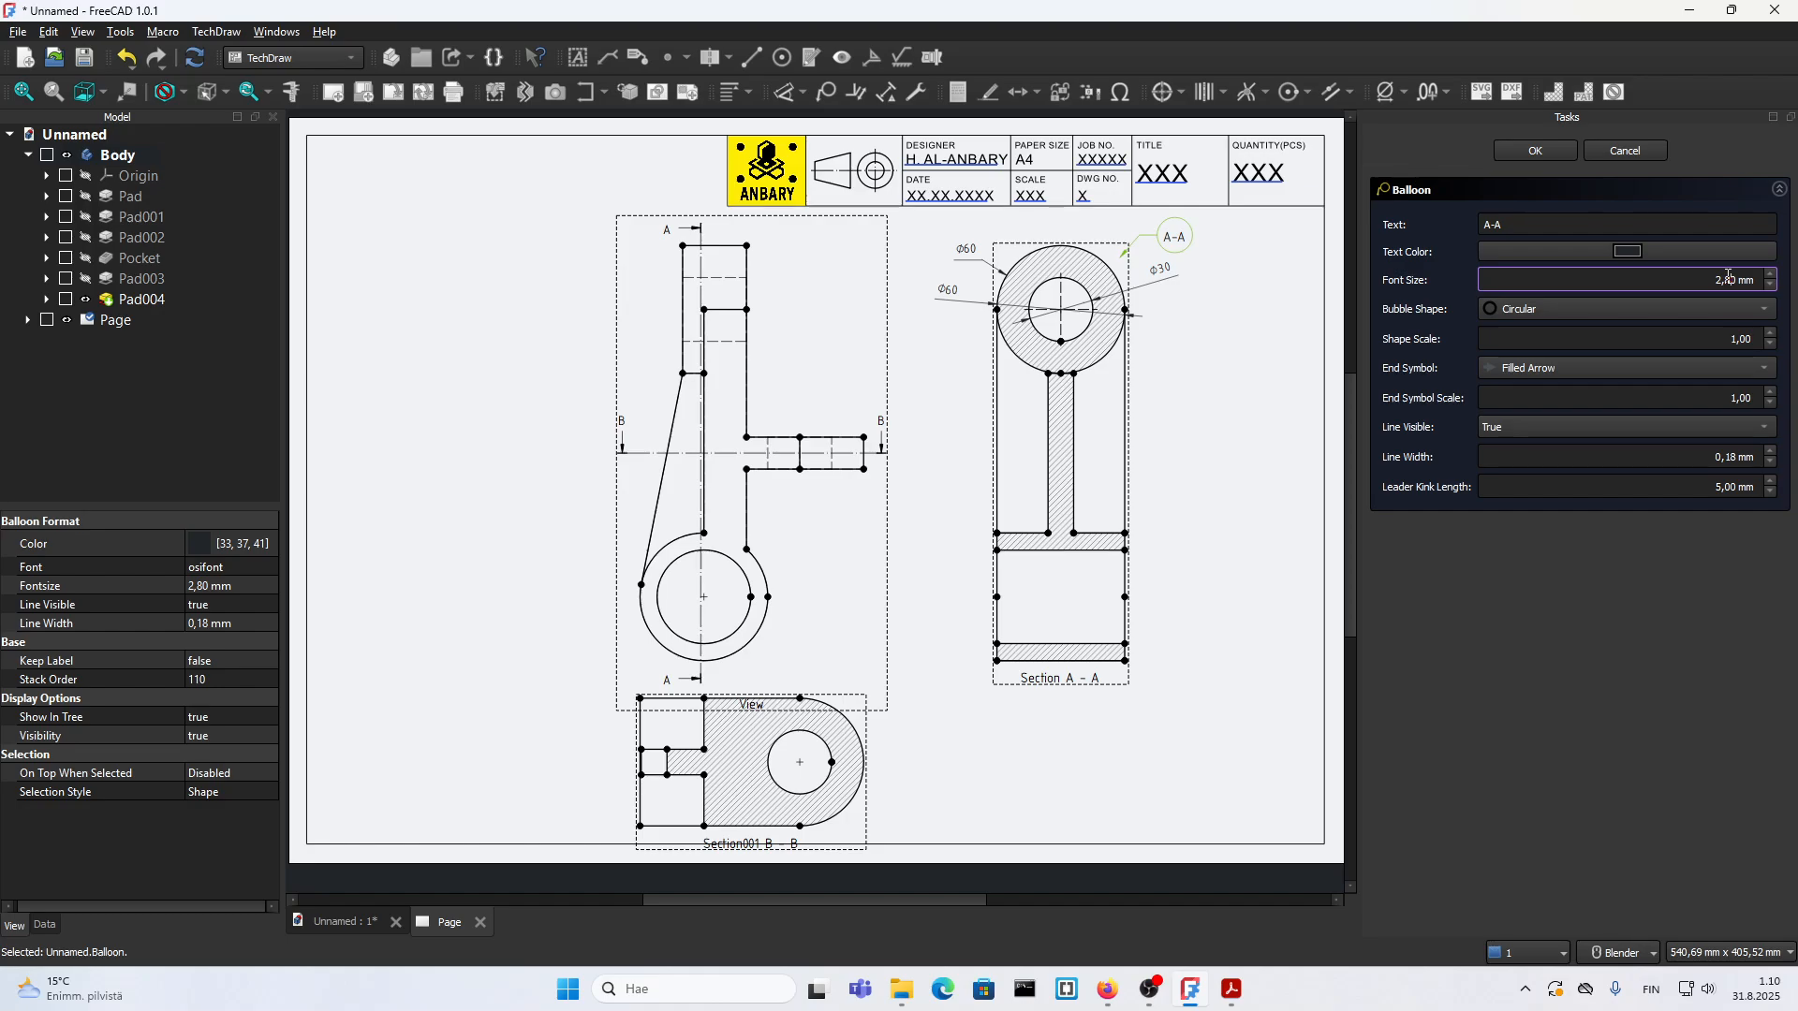
click(1520, 316)
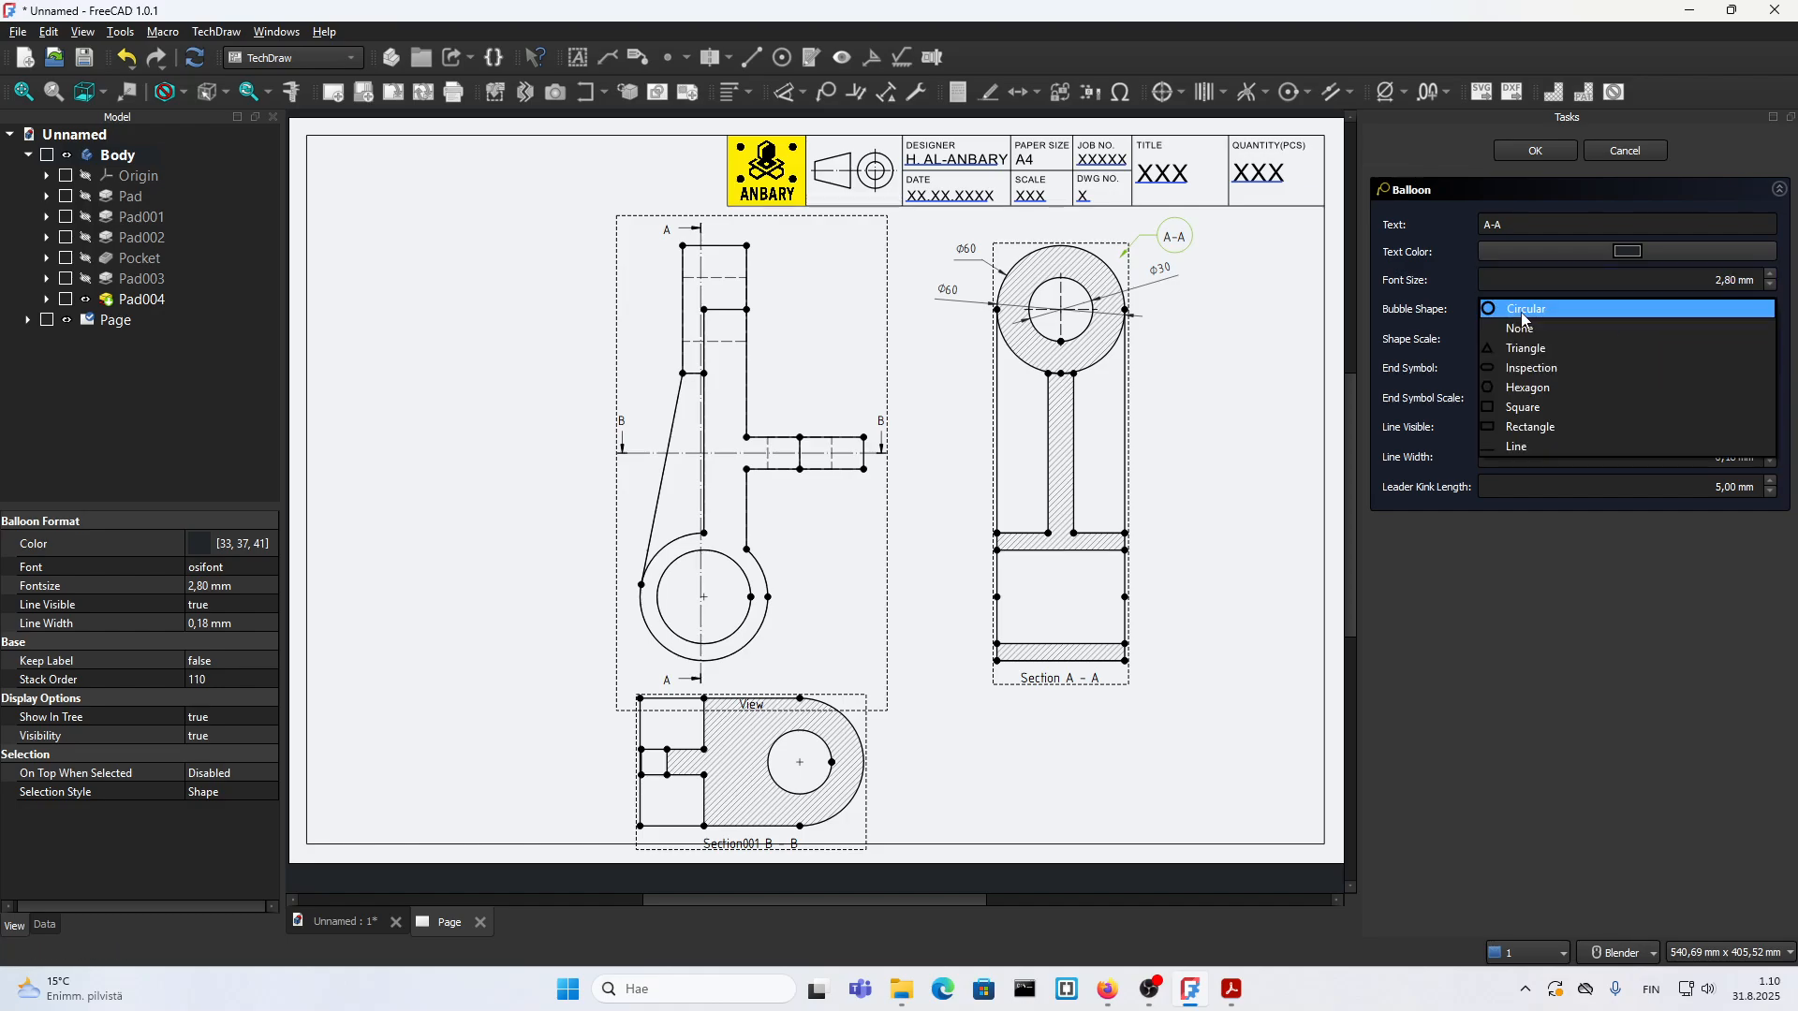
click(1528, 444)
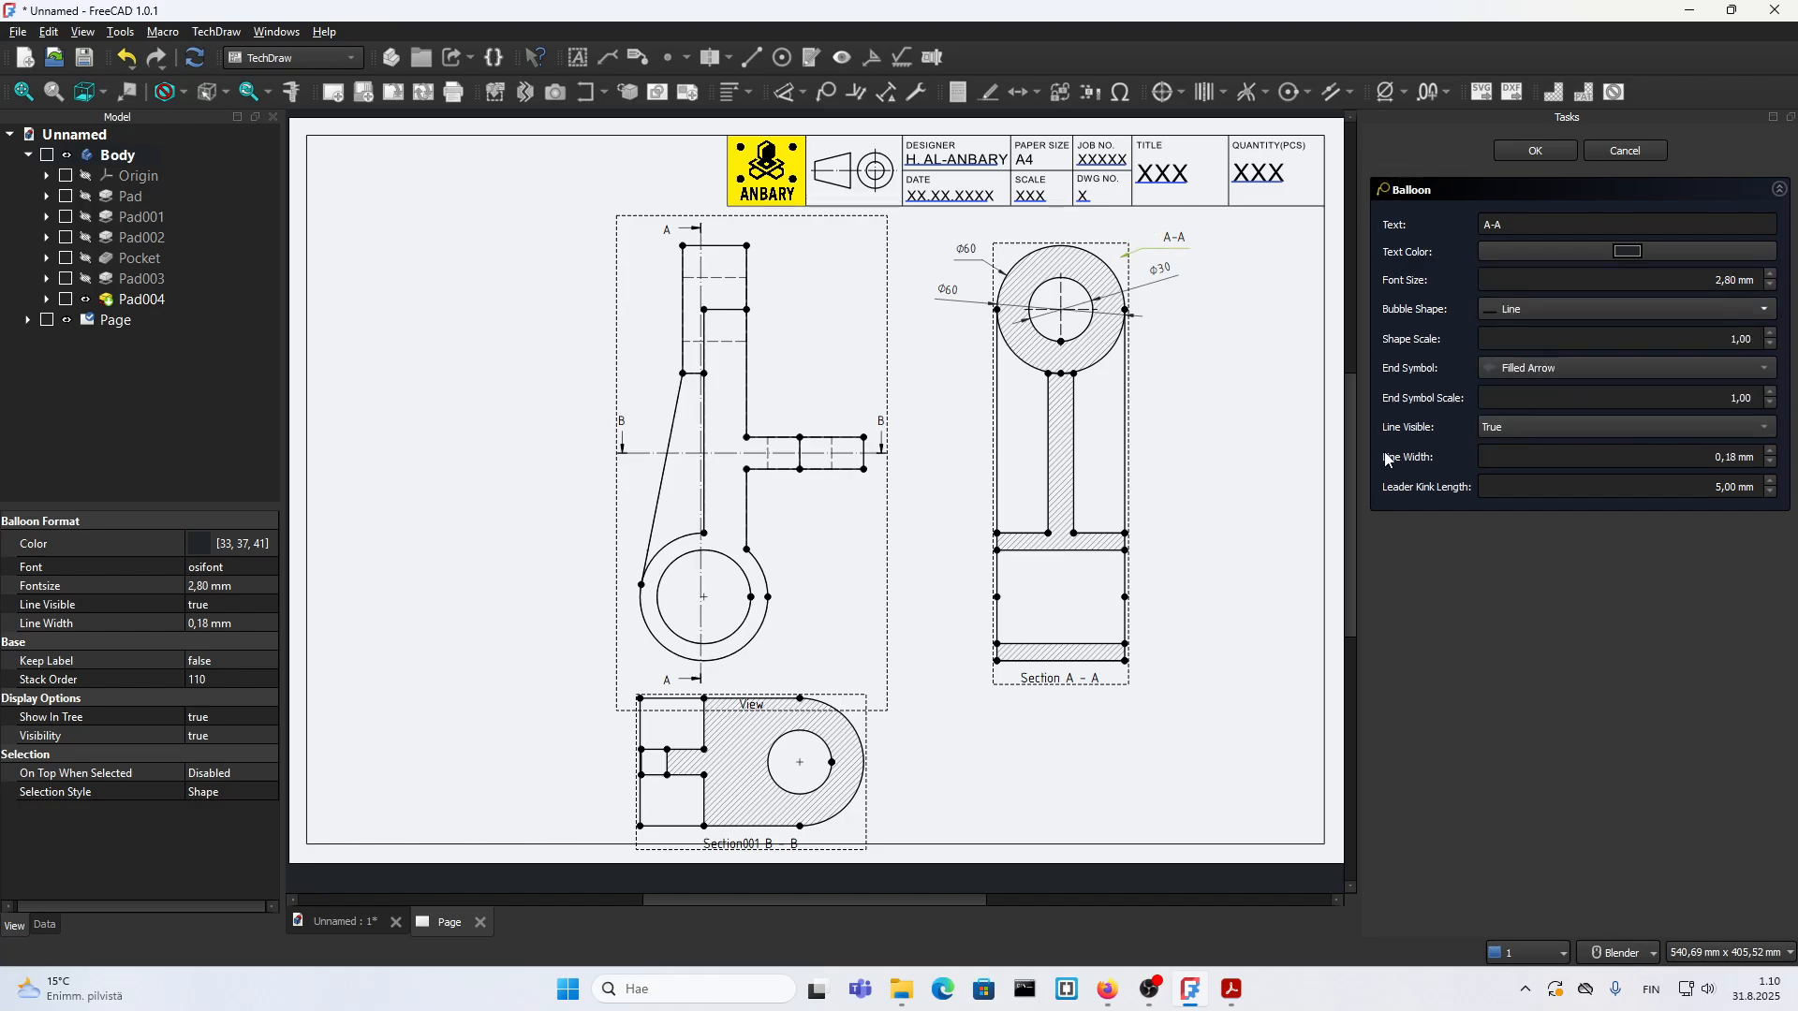
click(1497, 432)
click(1523, 402)
click(1526, 150)
Step: Centre the A-A label above its section, shift the section view slightly left and compare the layout with 18.pdf
drag(1185, 244, 1073, 230)
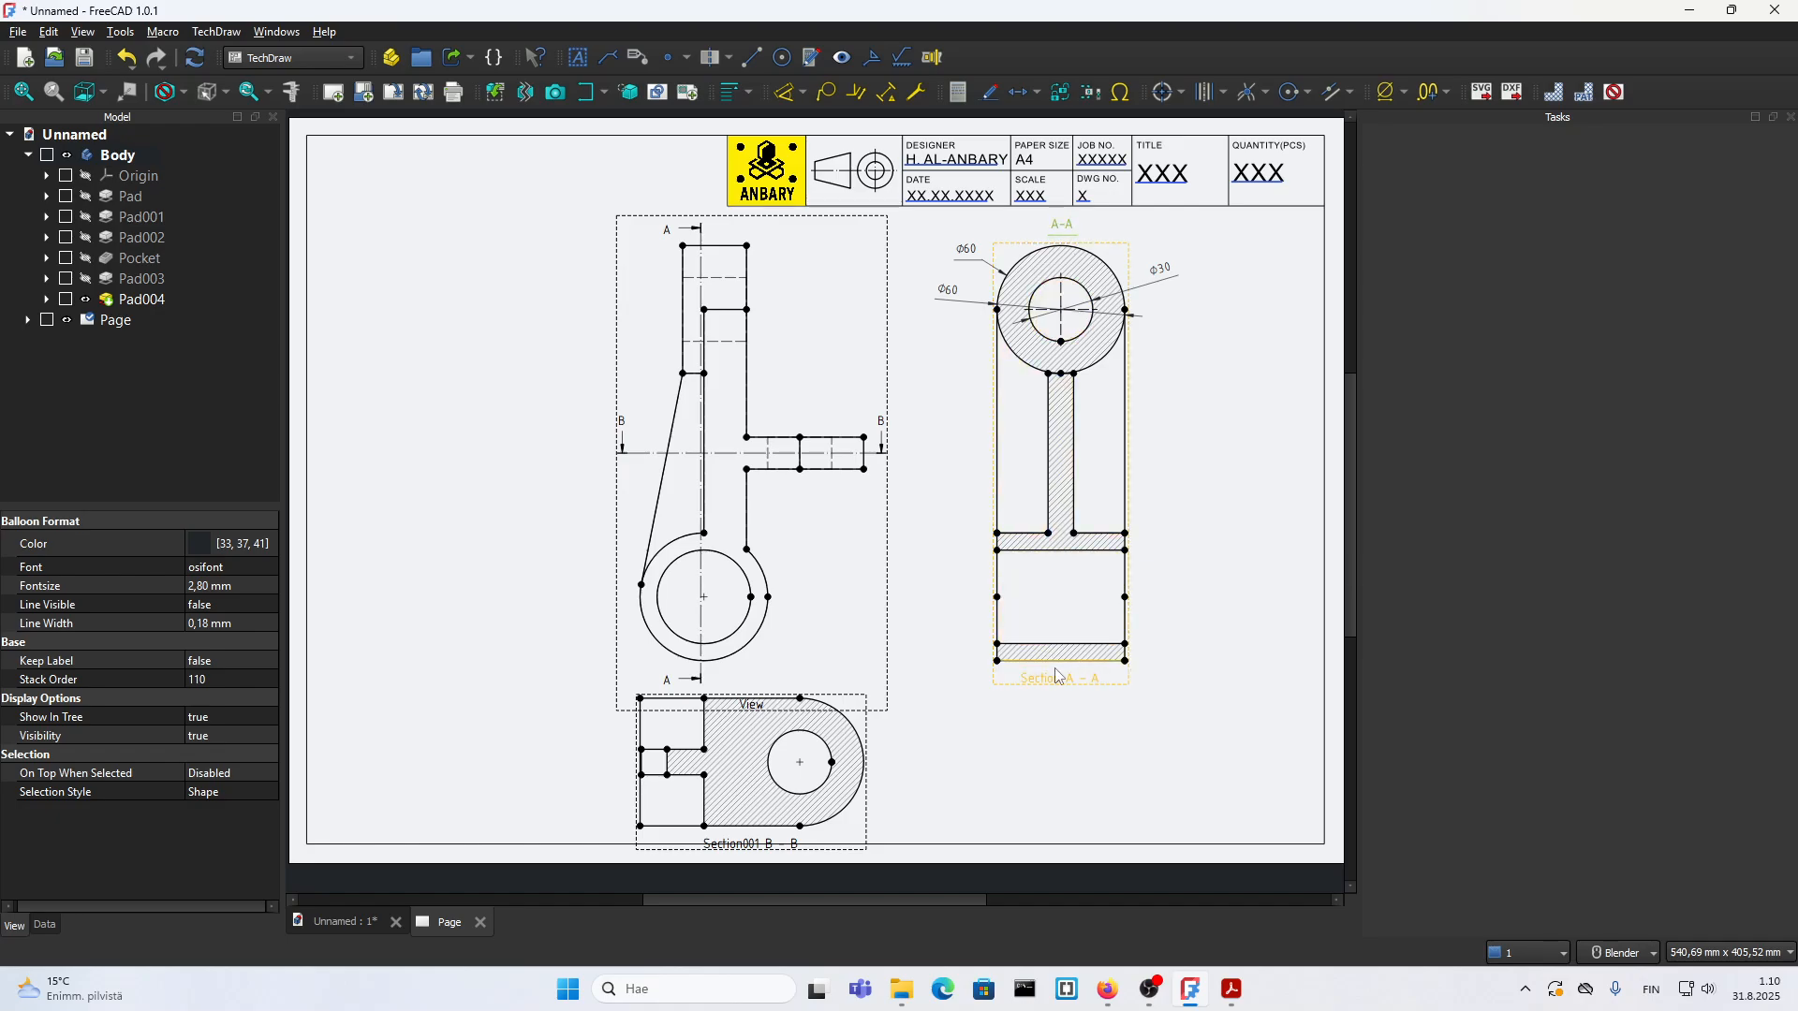
mouse_move(1057, 676)
mouse_down()
mouse_move(1131, 748)
mouse_move(1123, 640)
mouse_move(1039, 676)
mouse_up()
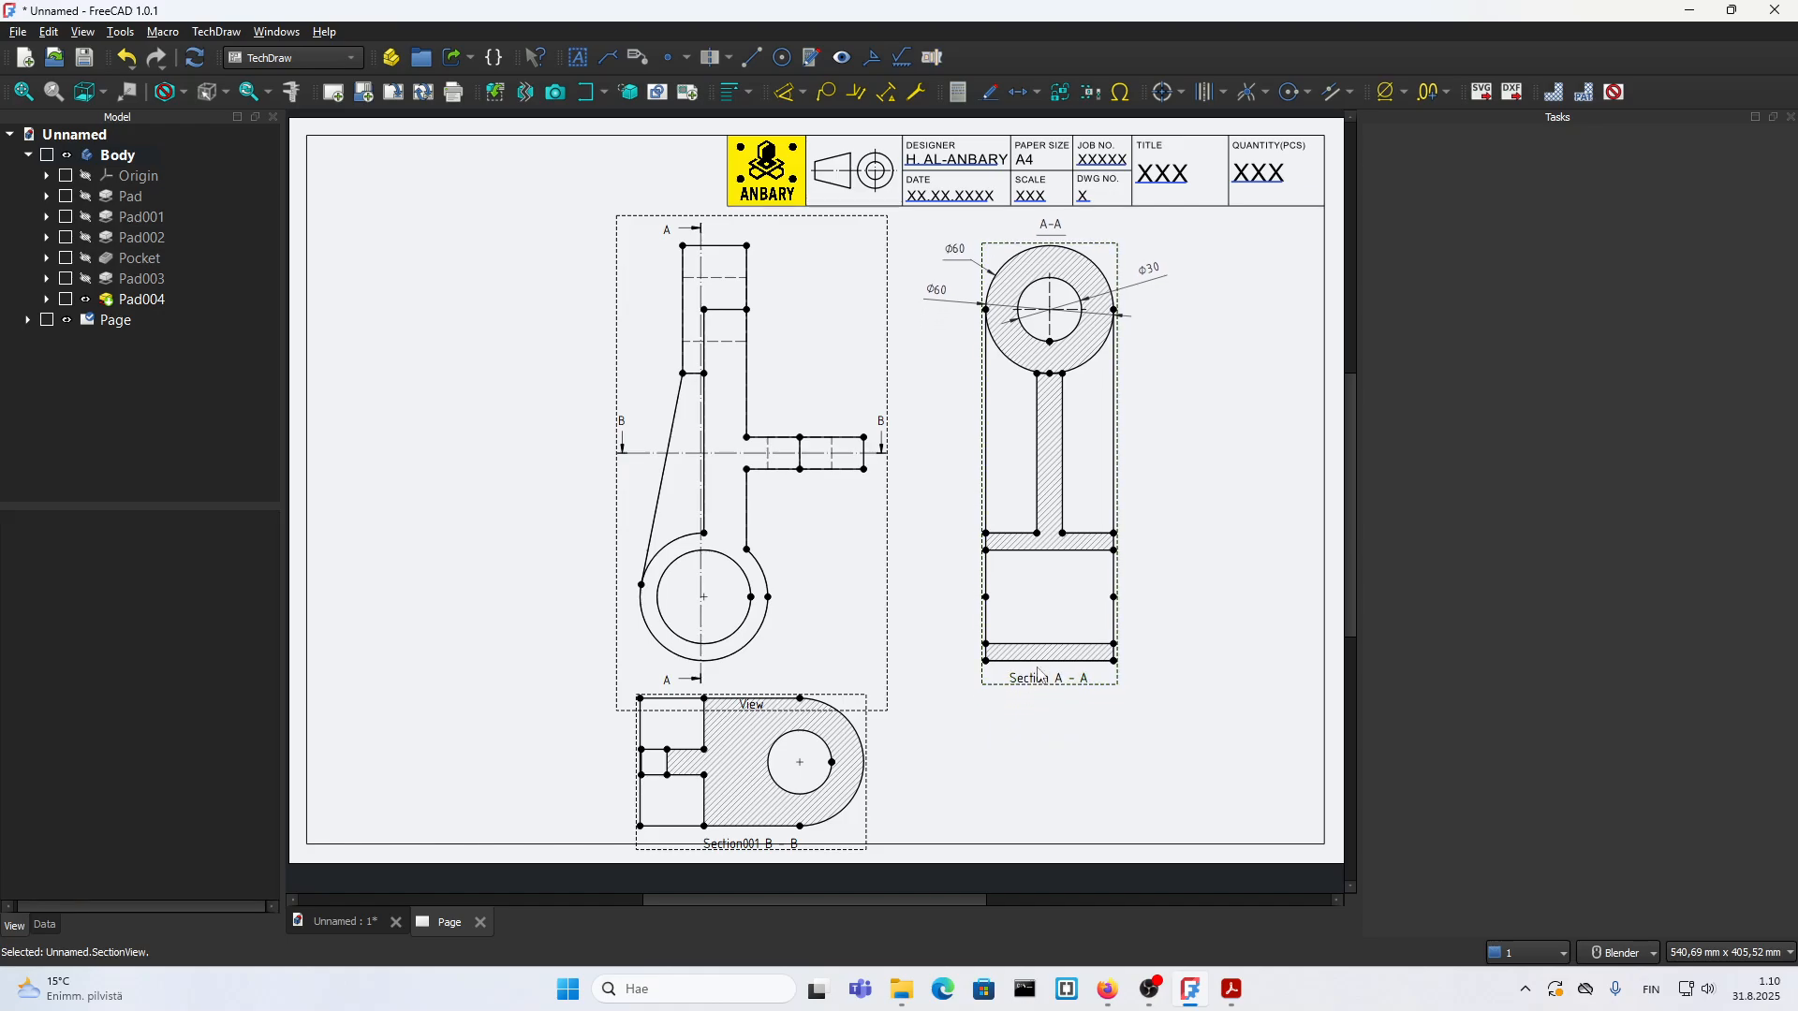
click(1234, 1002)
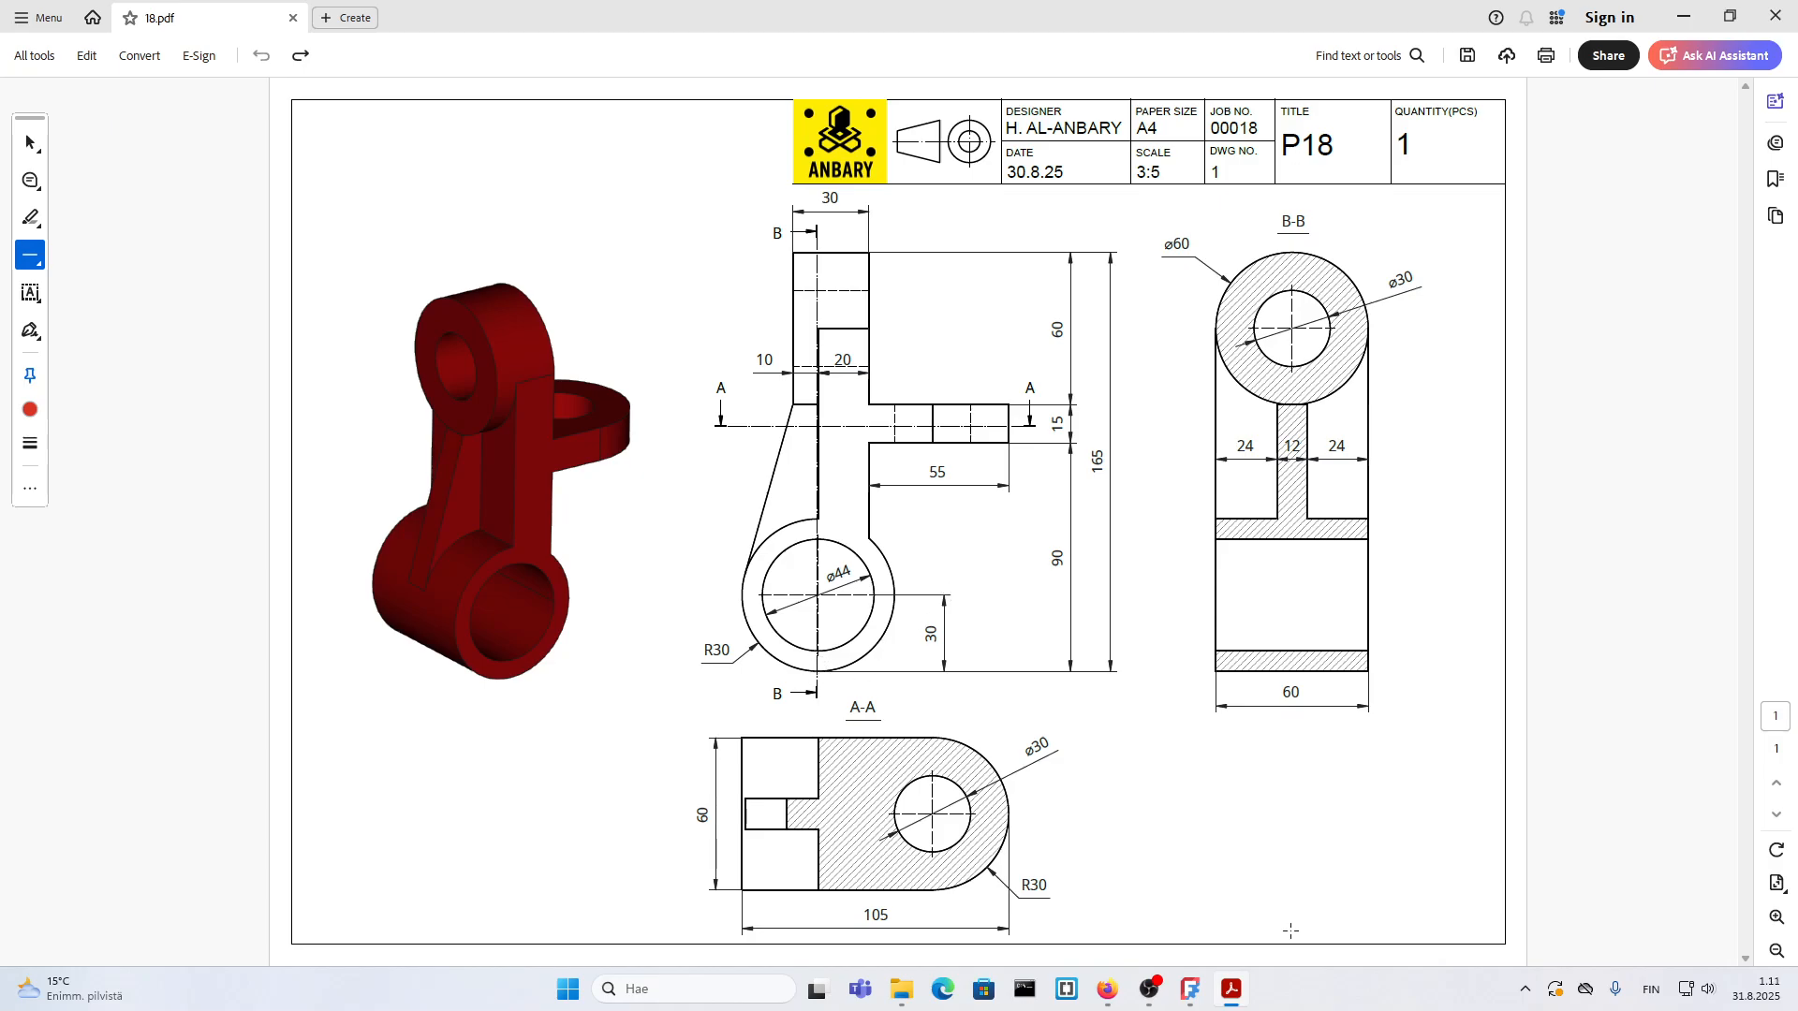
click(1233, 990)
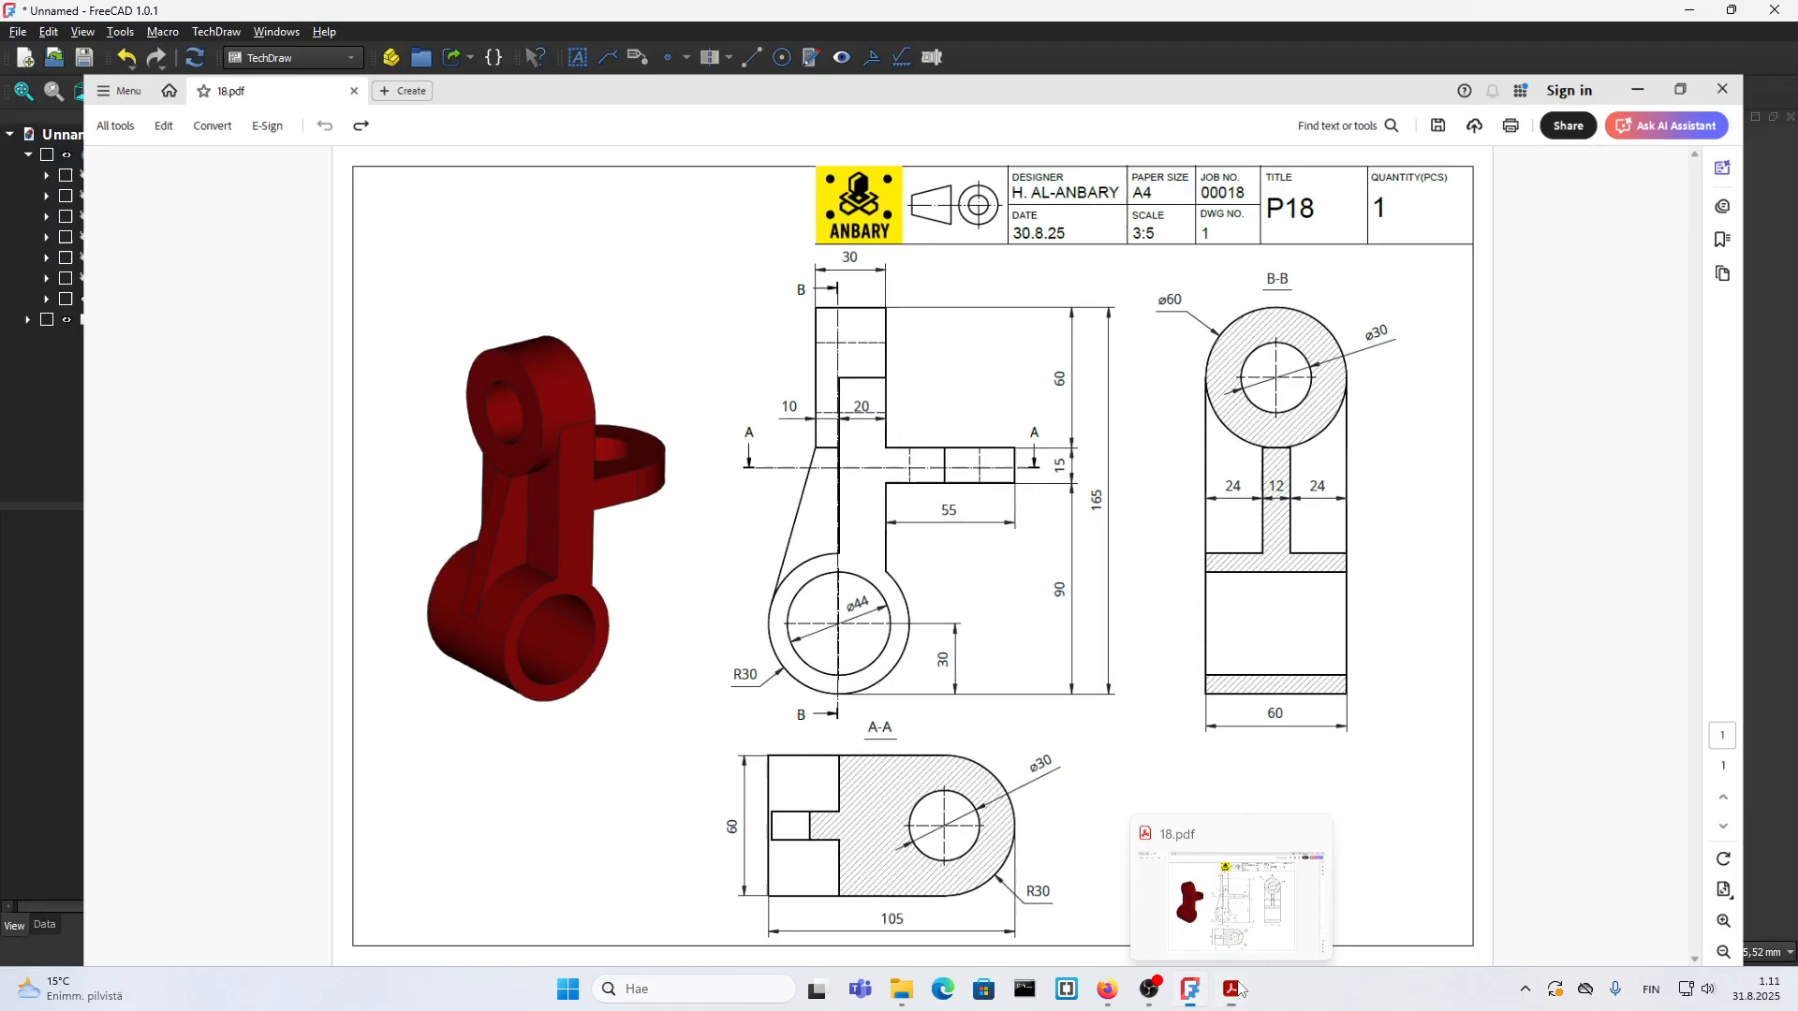
scroll(717, 571, up, 2)
scroll(684, 681, up, 2)
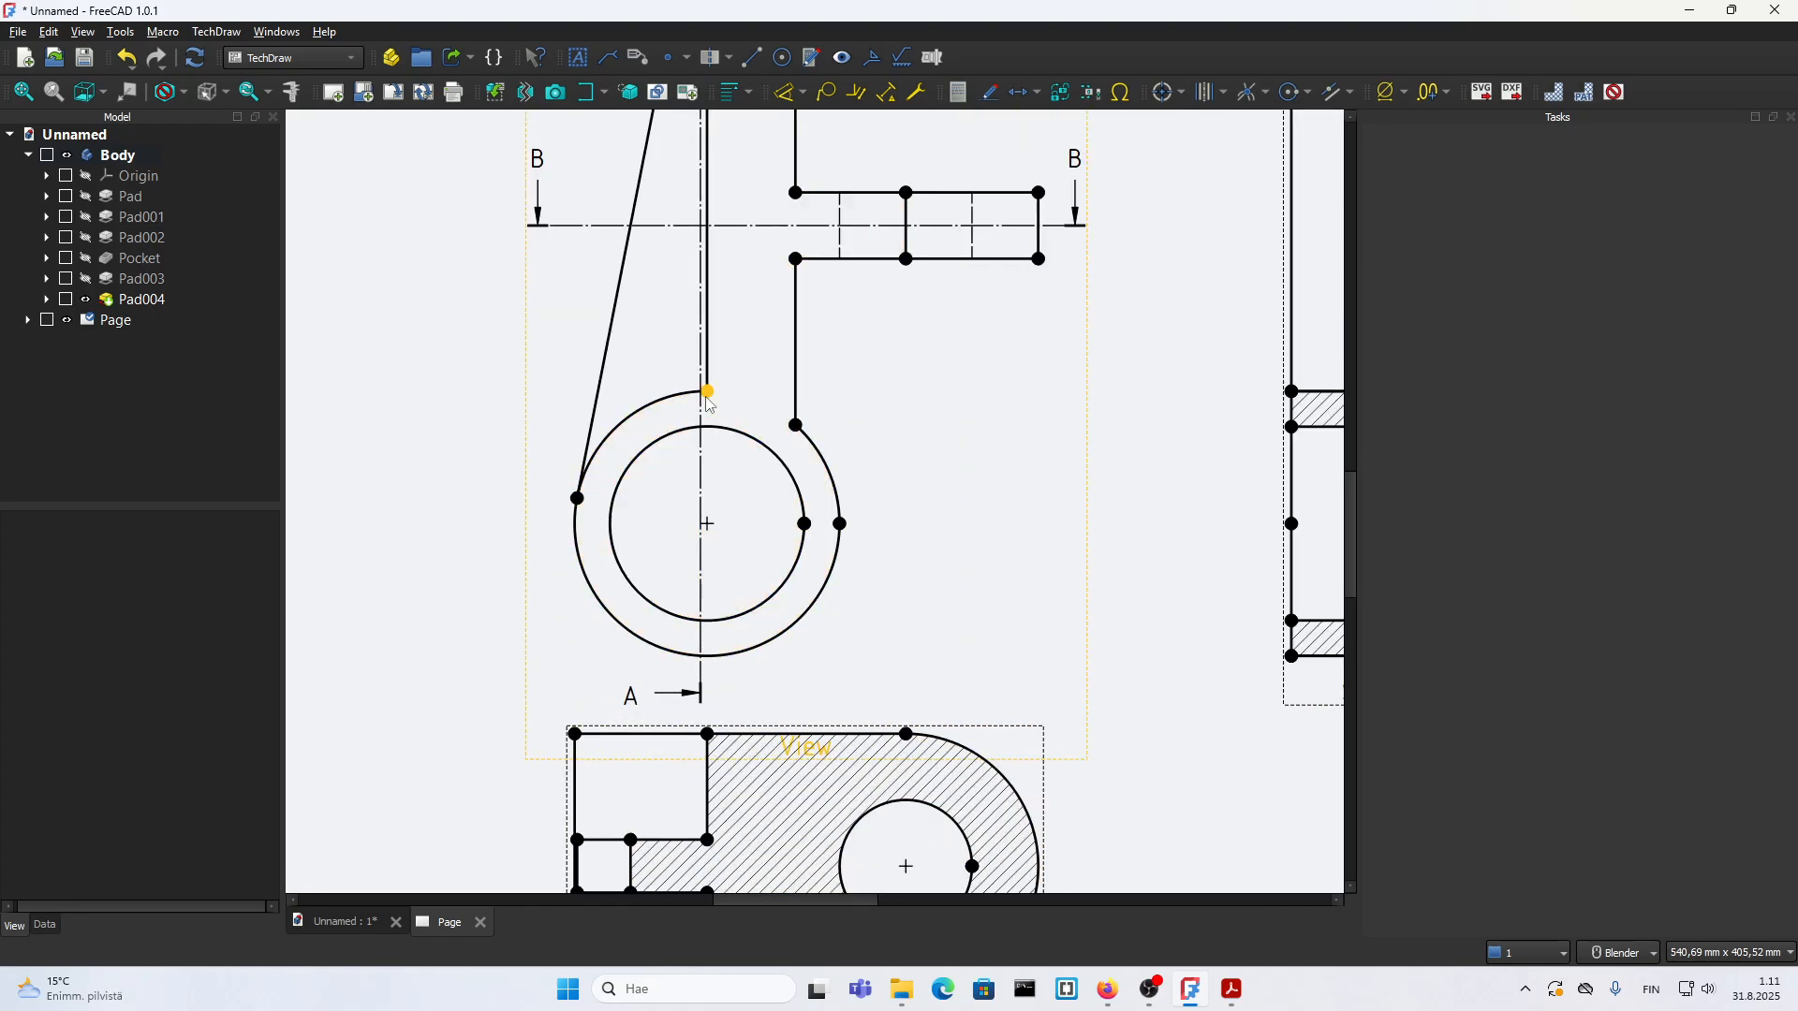
key(d)
click(706, 655)
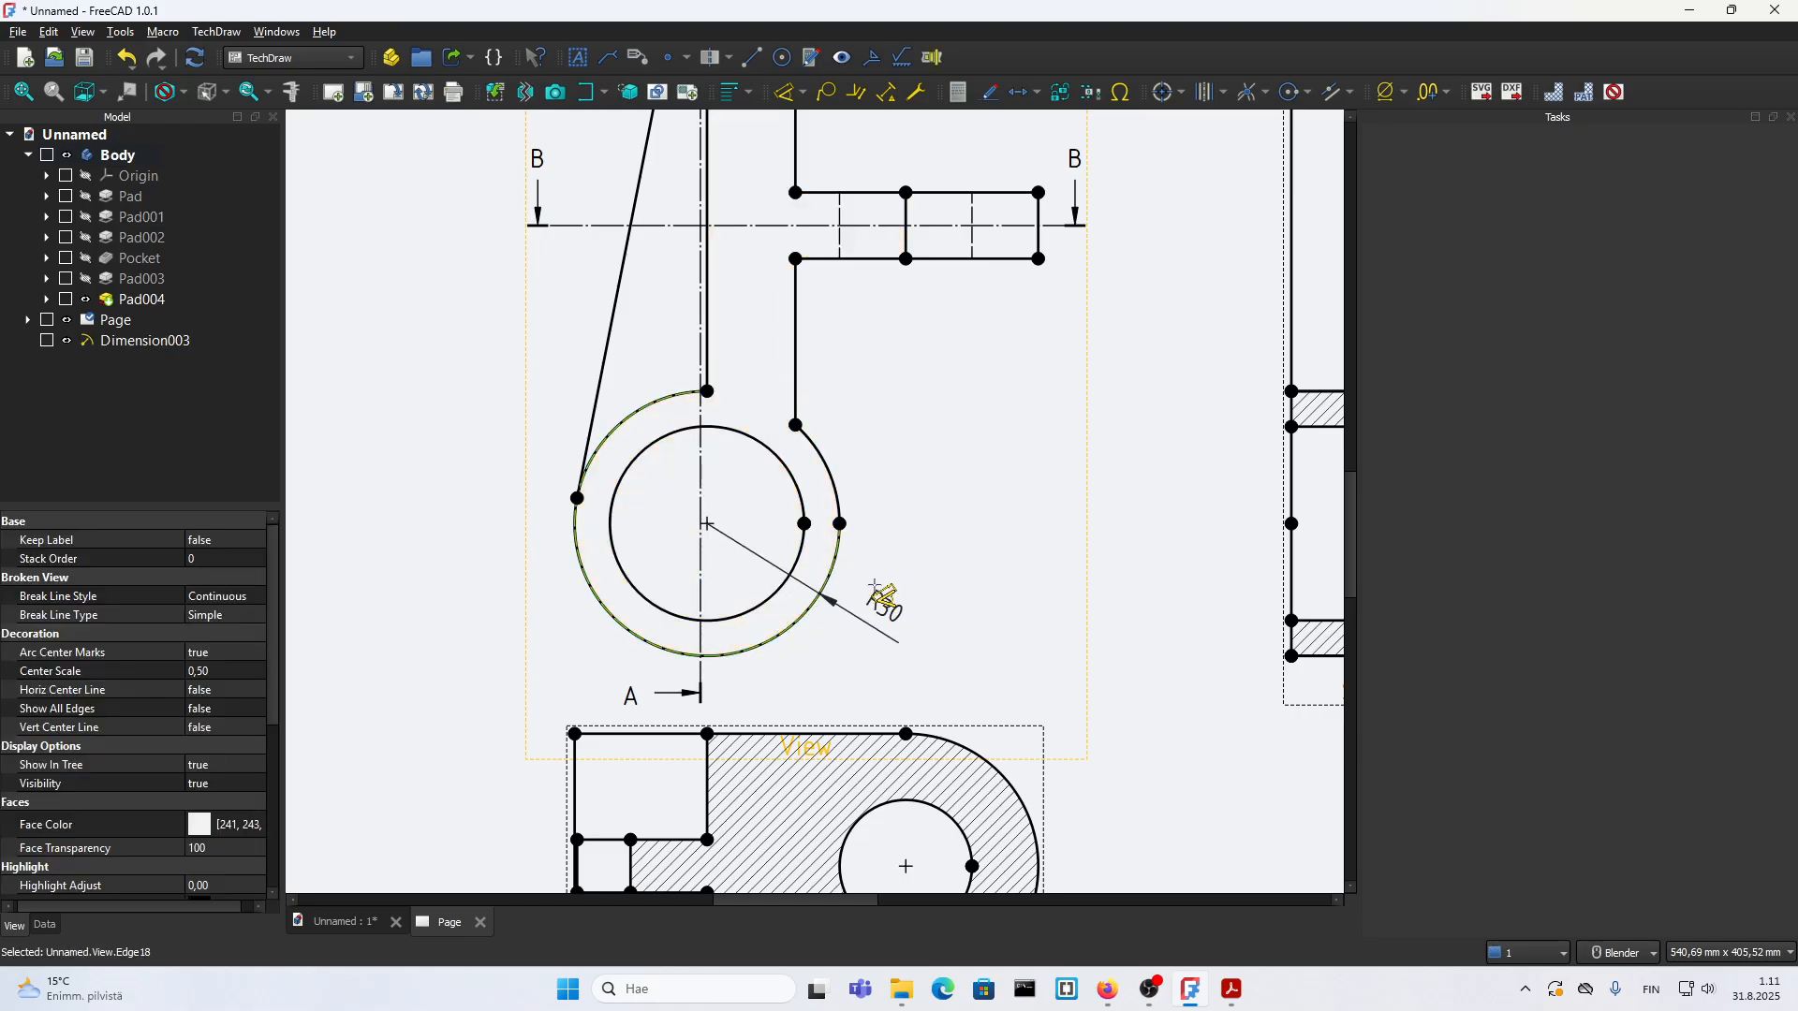
key(Escape)
click(840, 524)
click(795, 425)
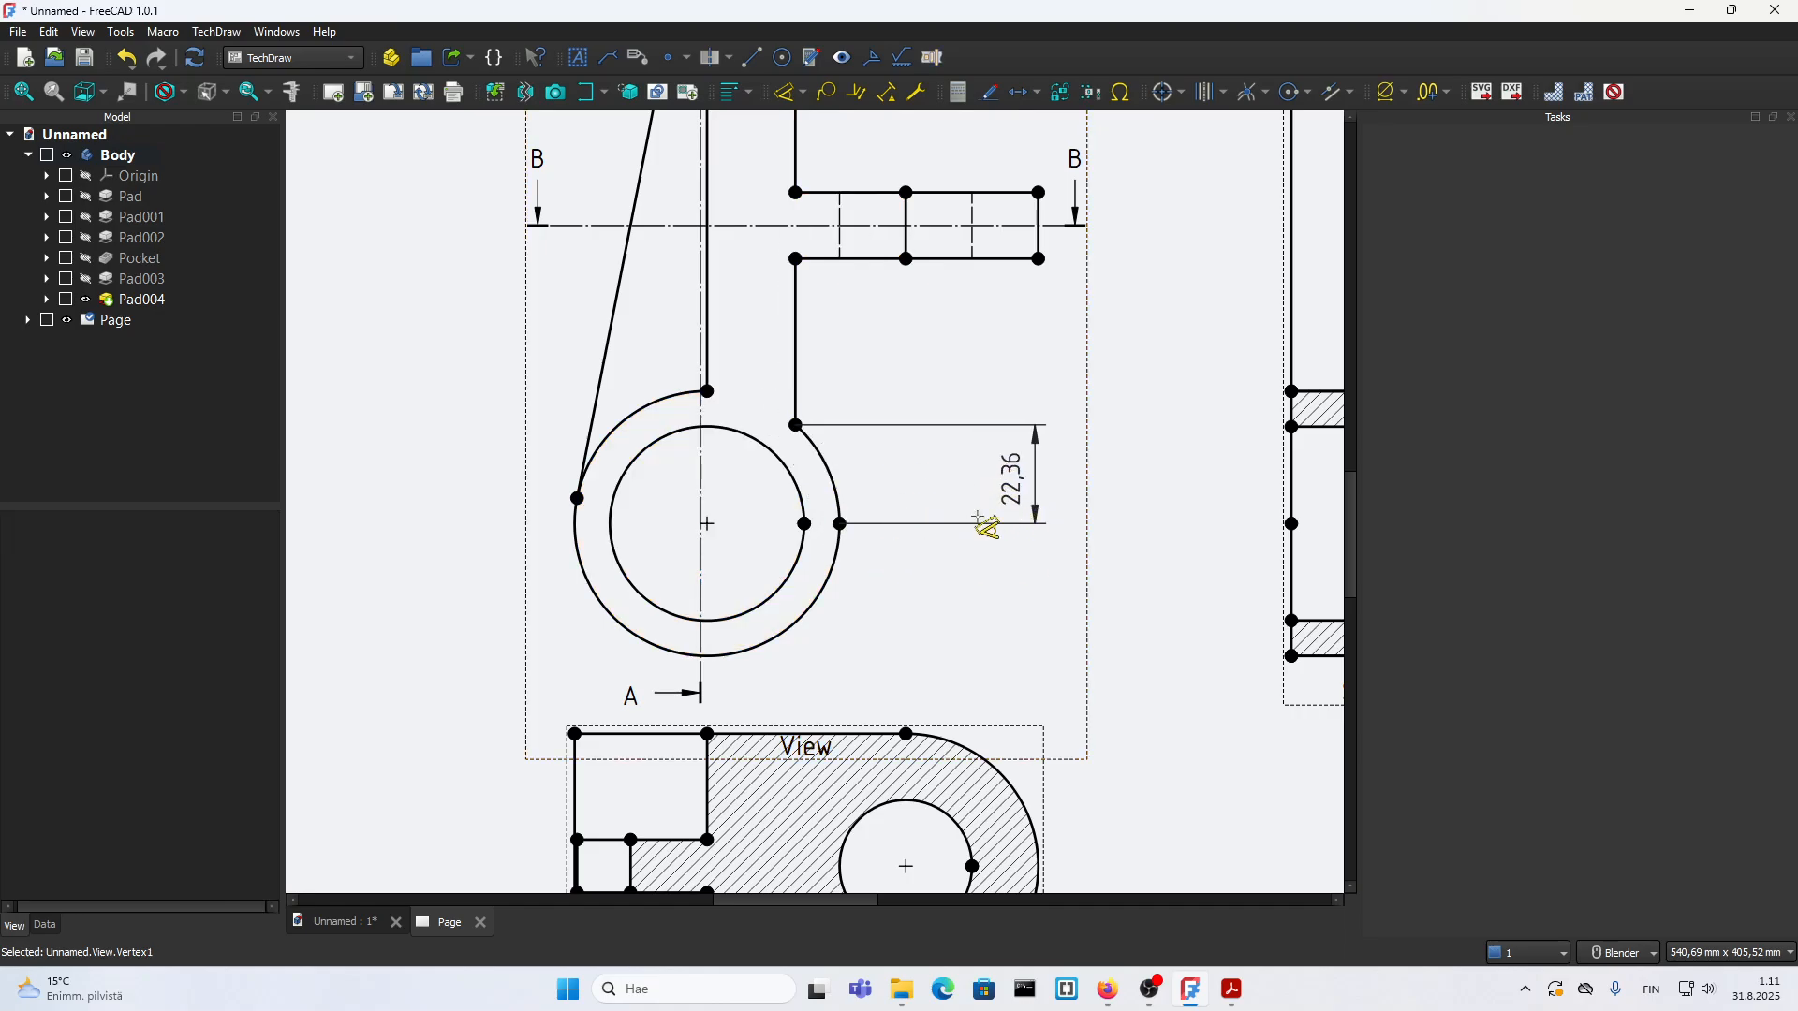
key(ctrl+z)
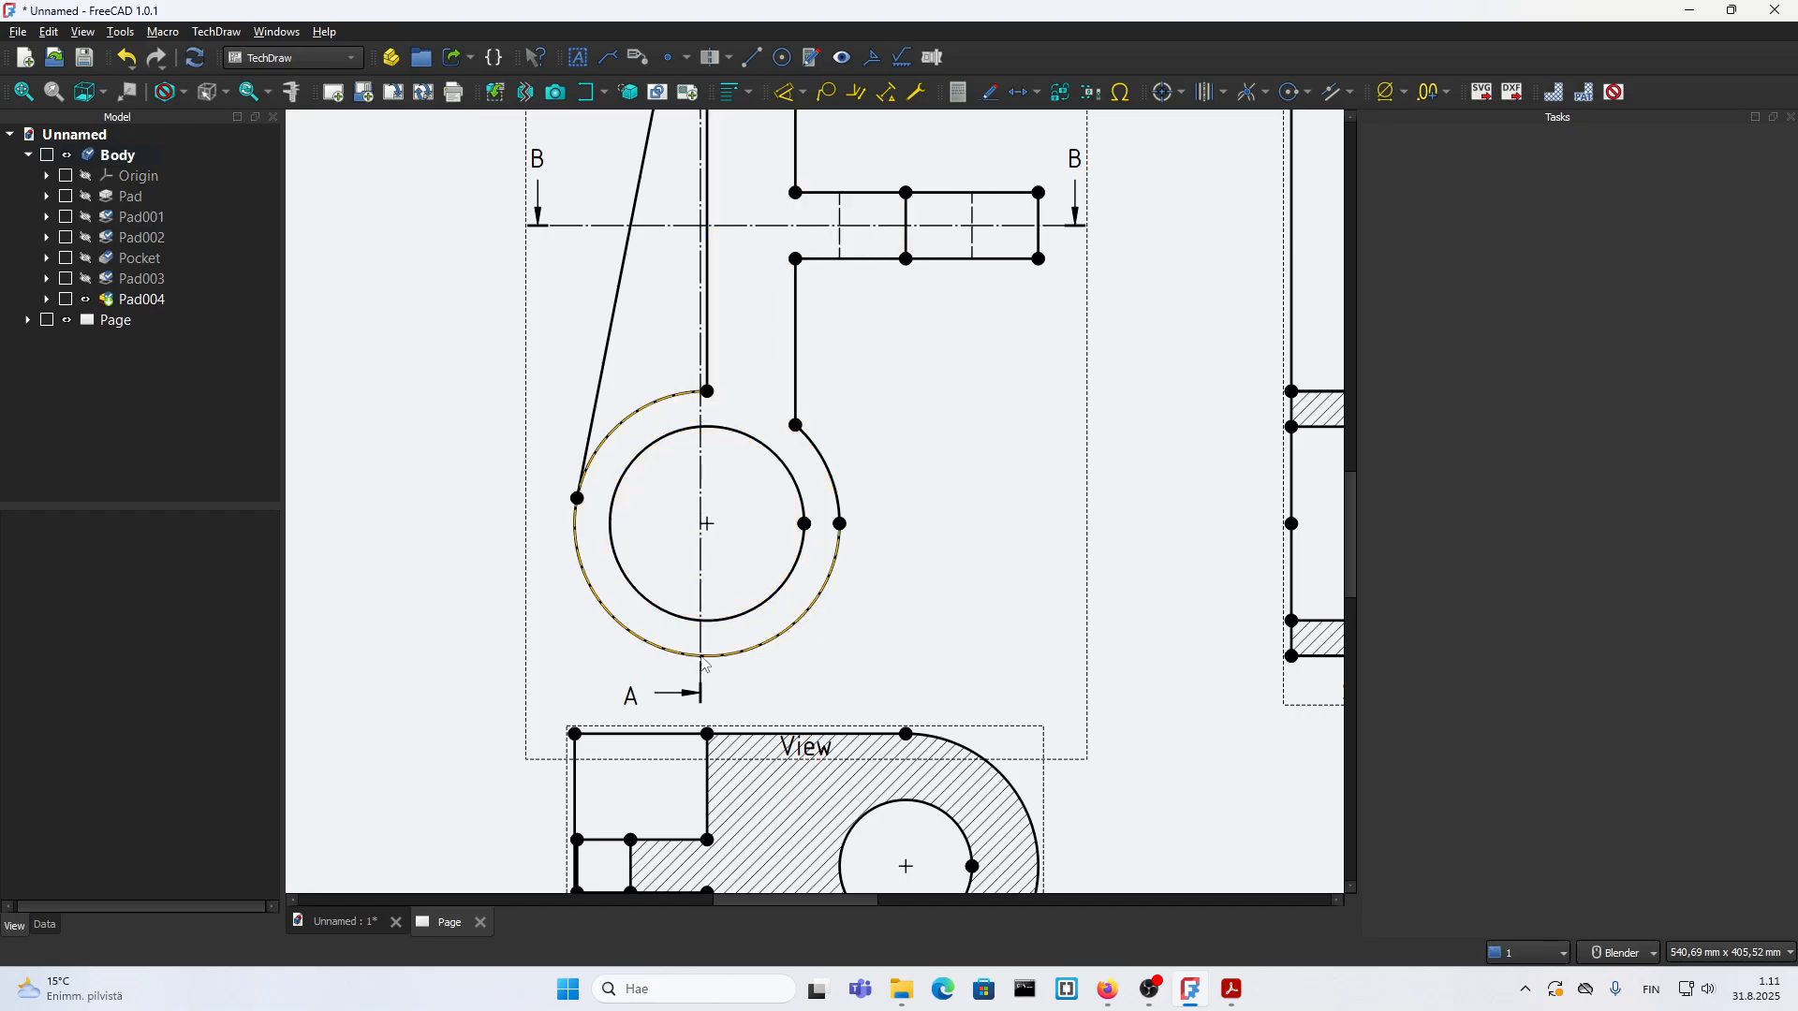
Step: Add an offset vertex at the lowest point of the front view's outer circle, 60,00 vertically from the circle's top vertex
scroll(707, 637, down, 3)
scroll(721, 694, up, 2)
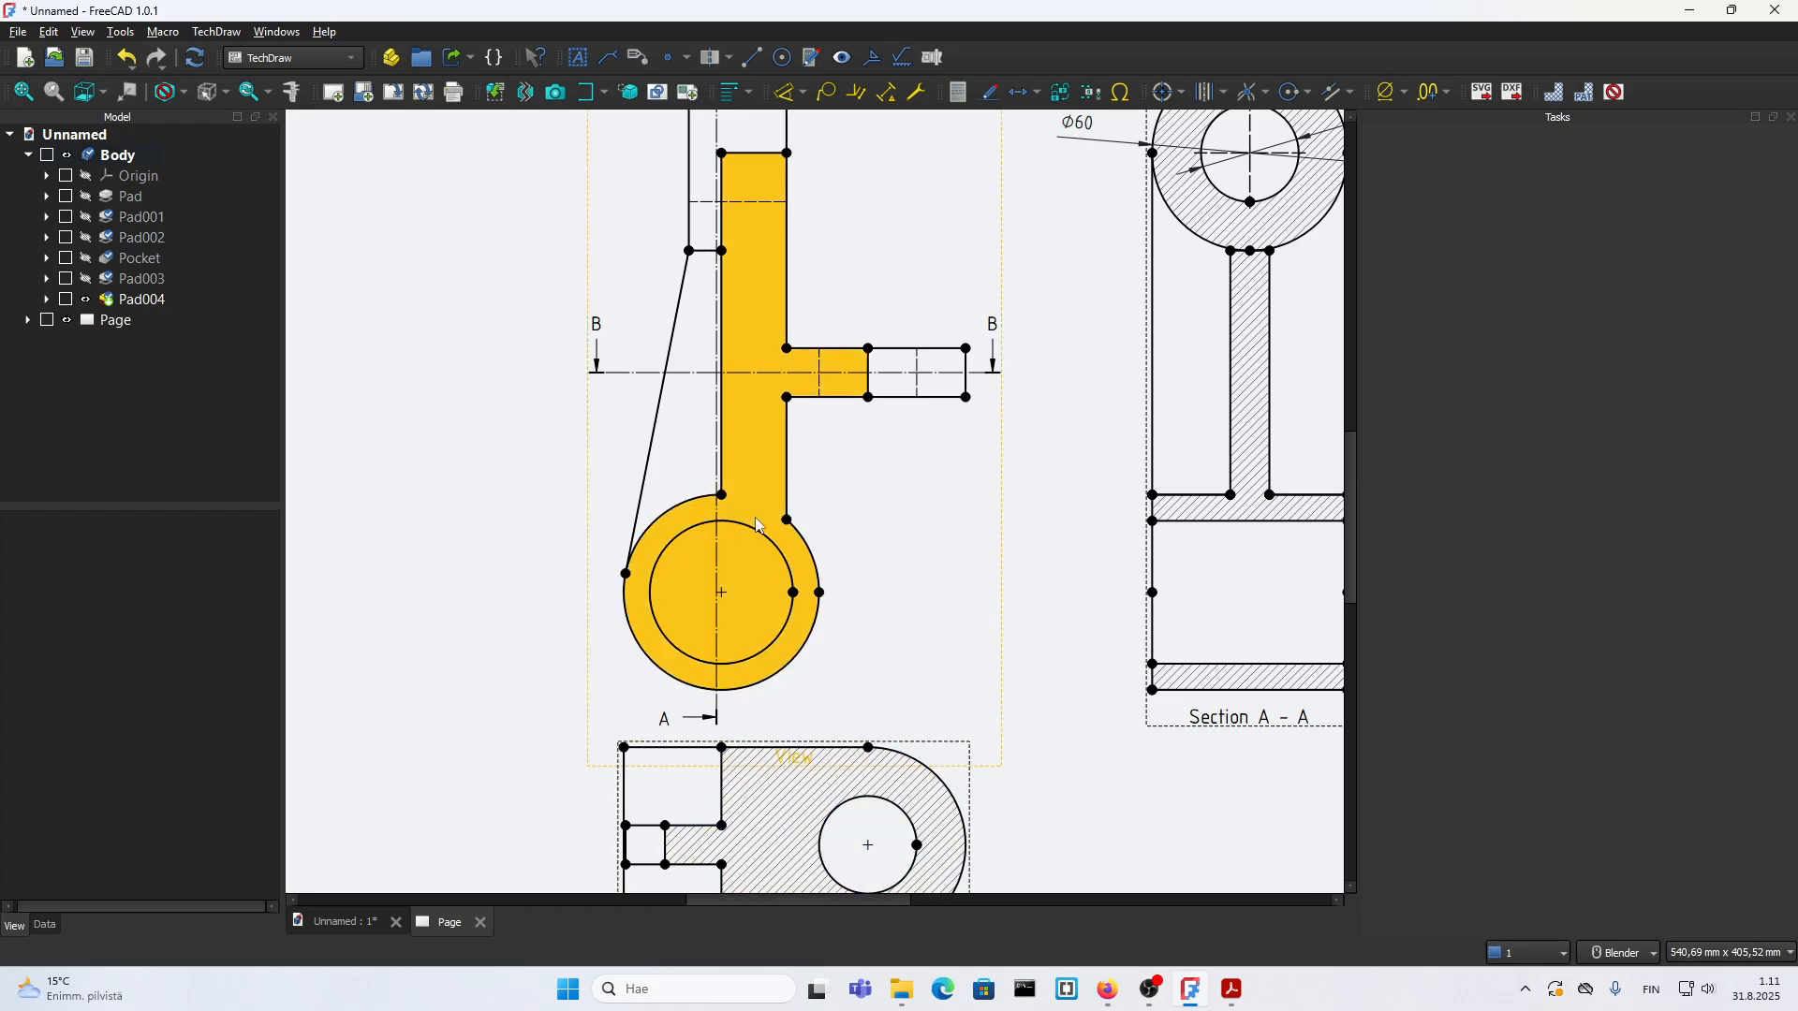
click(935, 507)
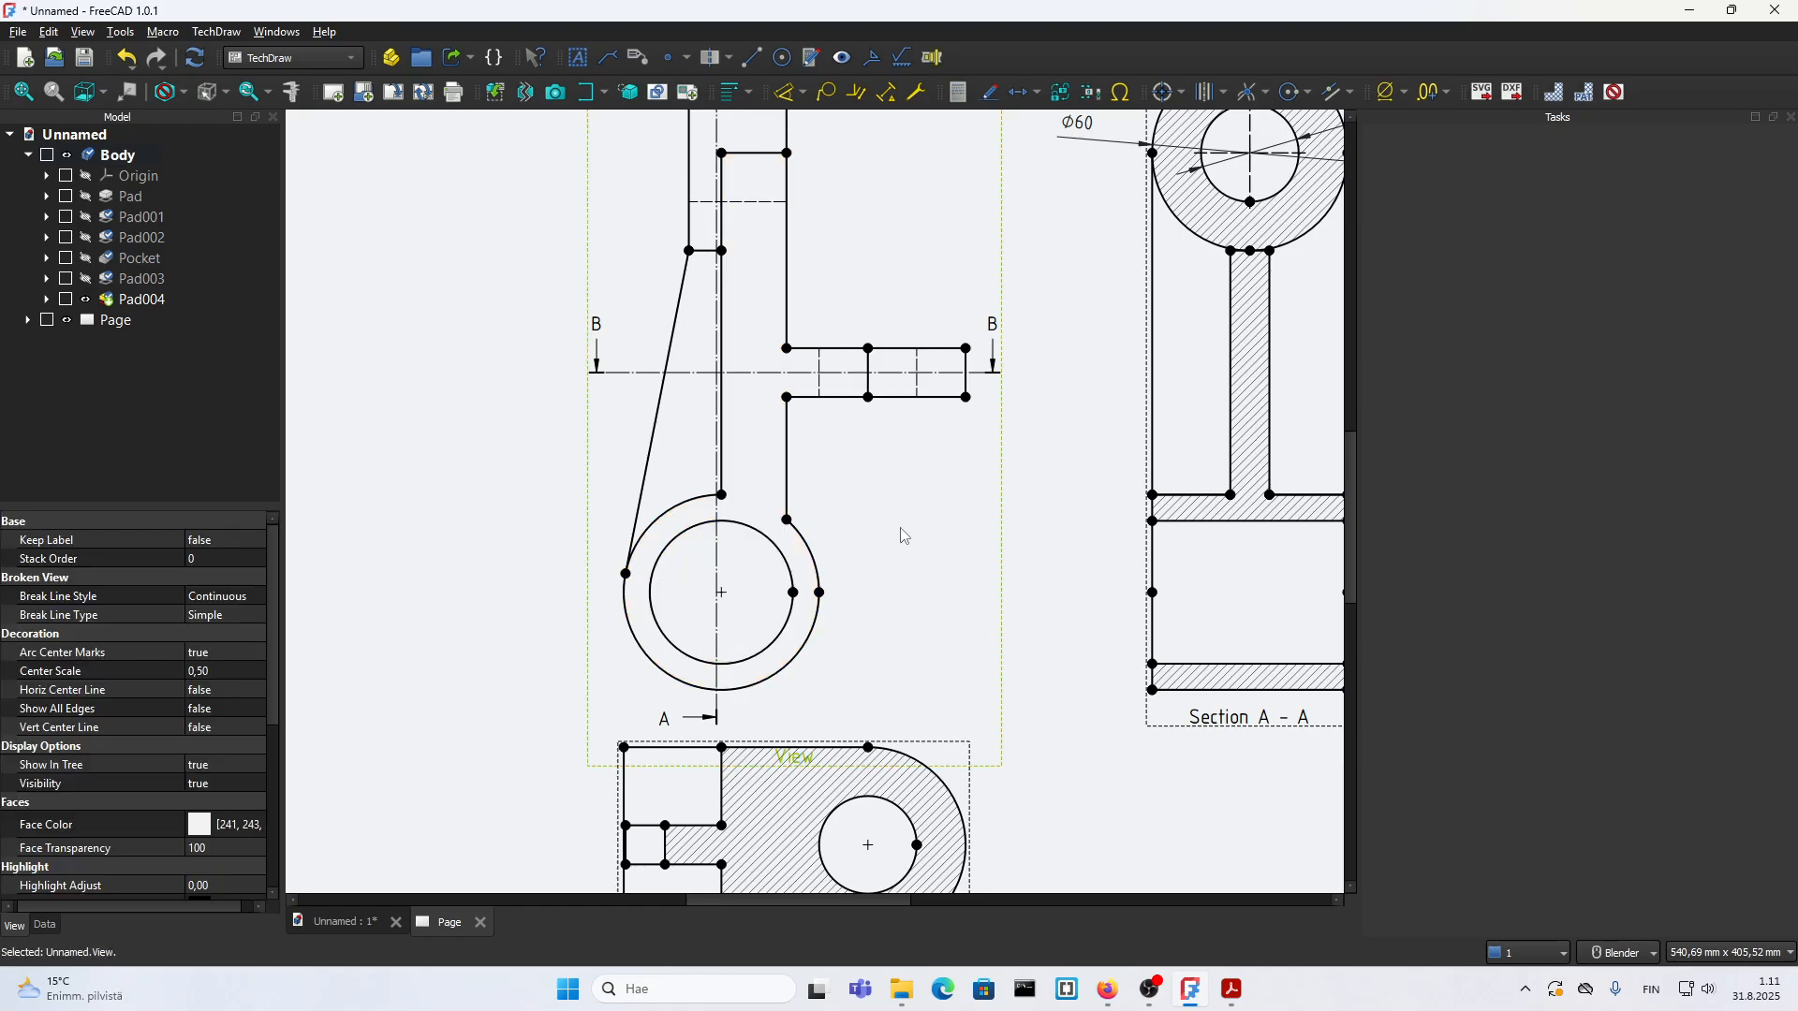
click(722, 495)
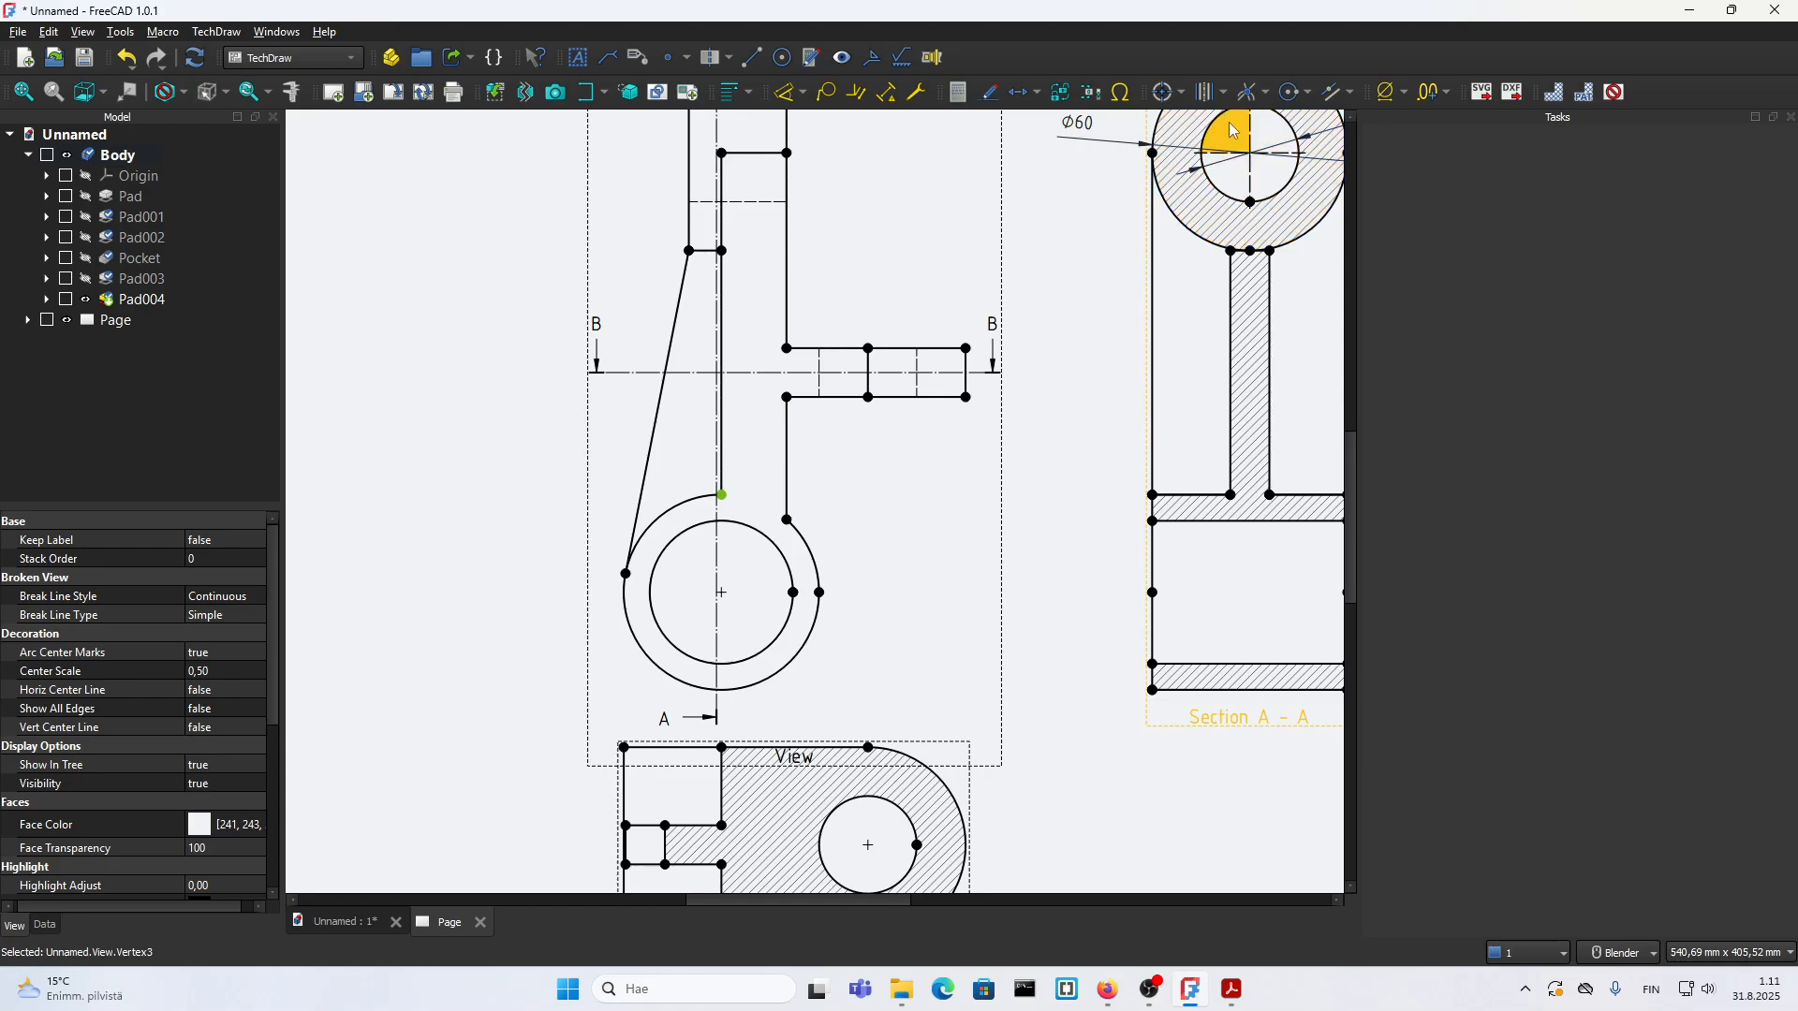
click(1266, 91)
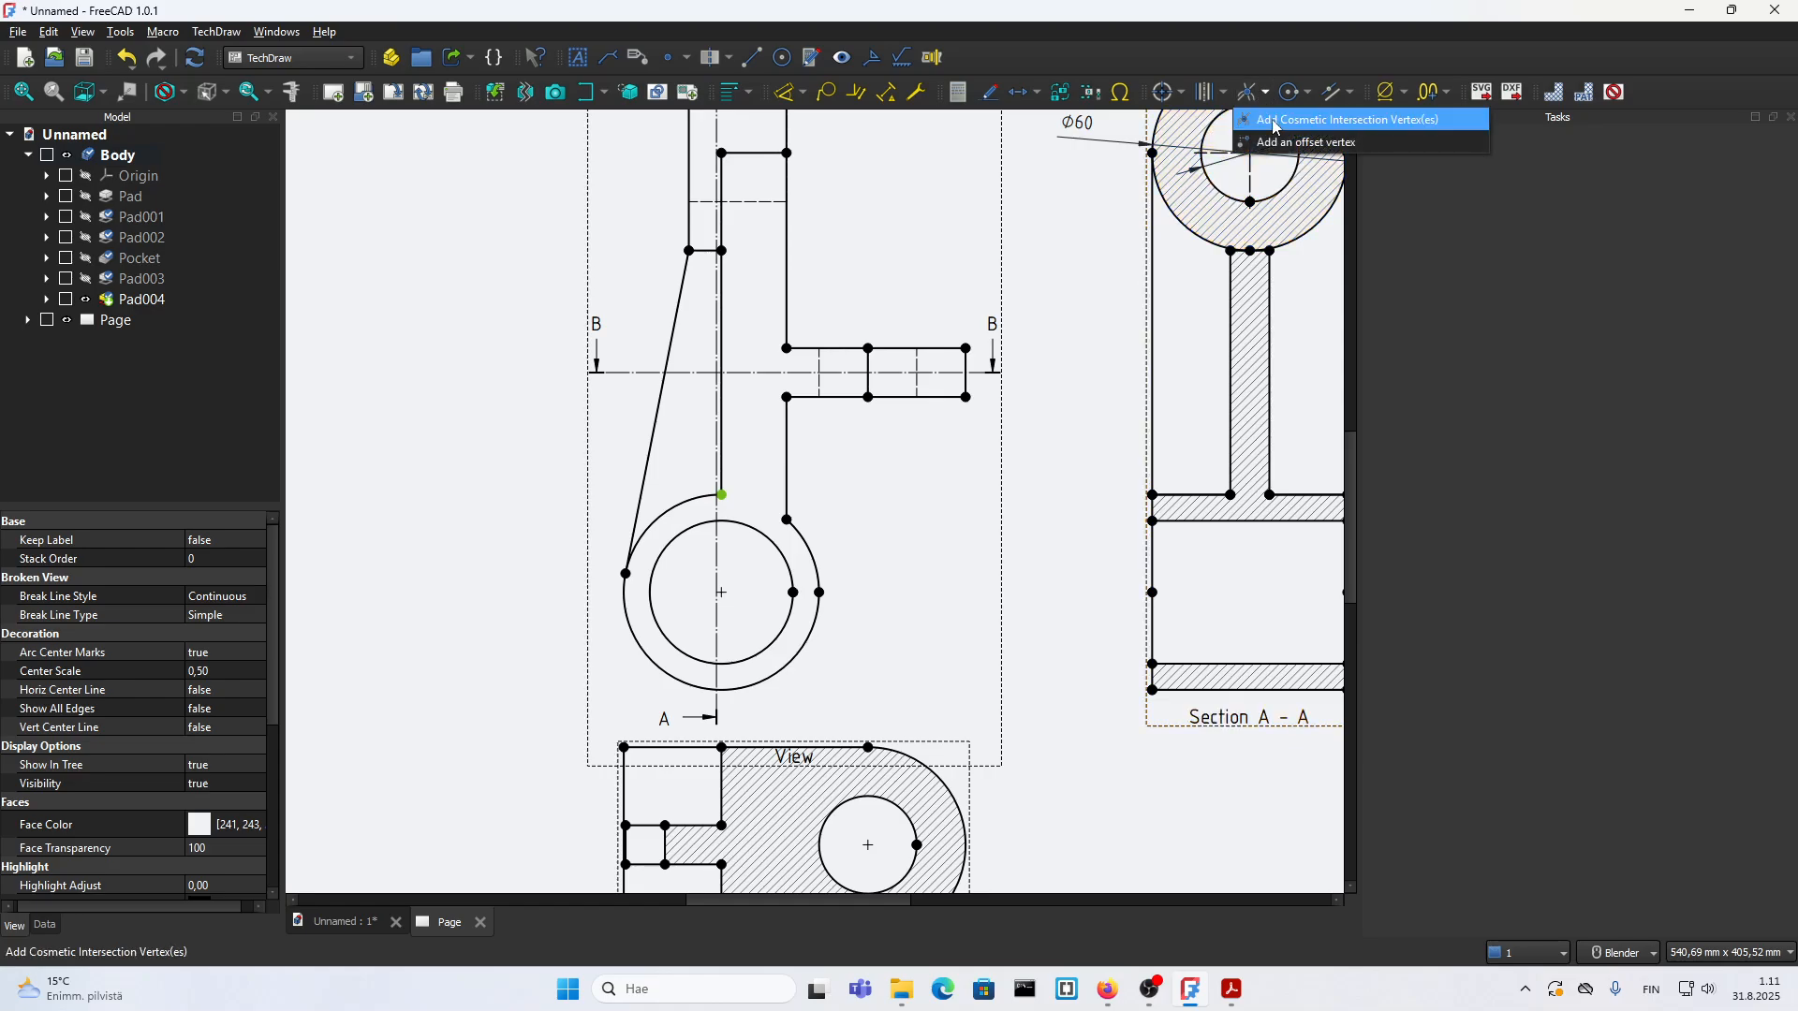
click(1328, 142)
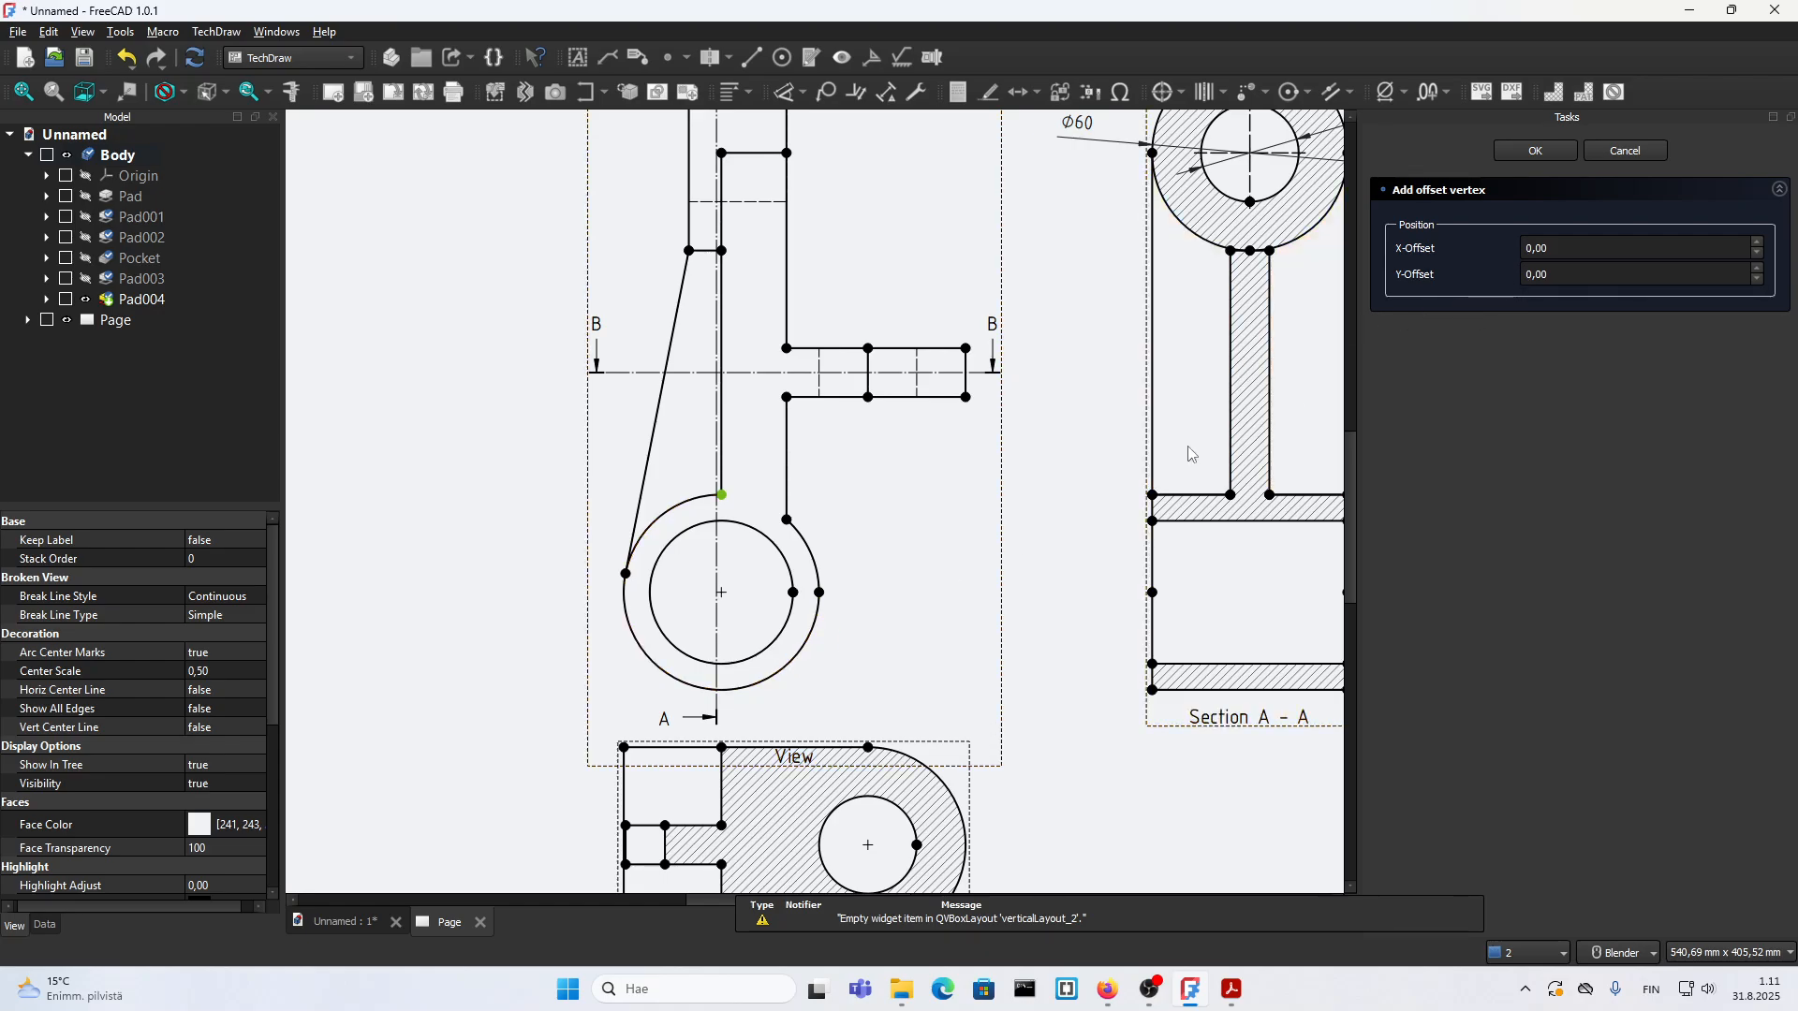
click(1532, 275)
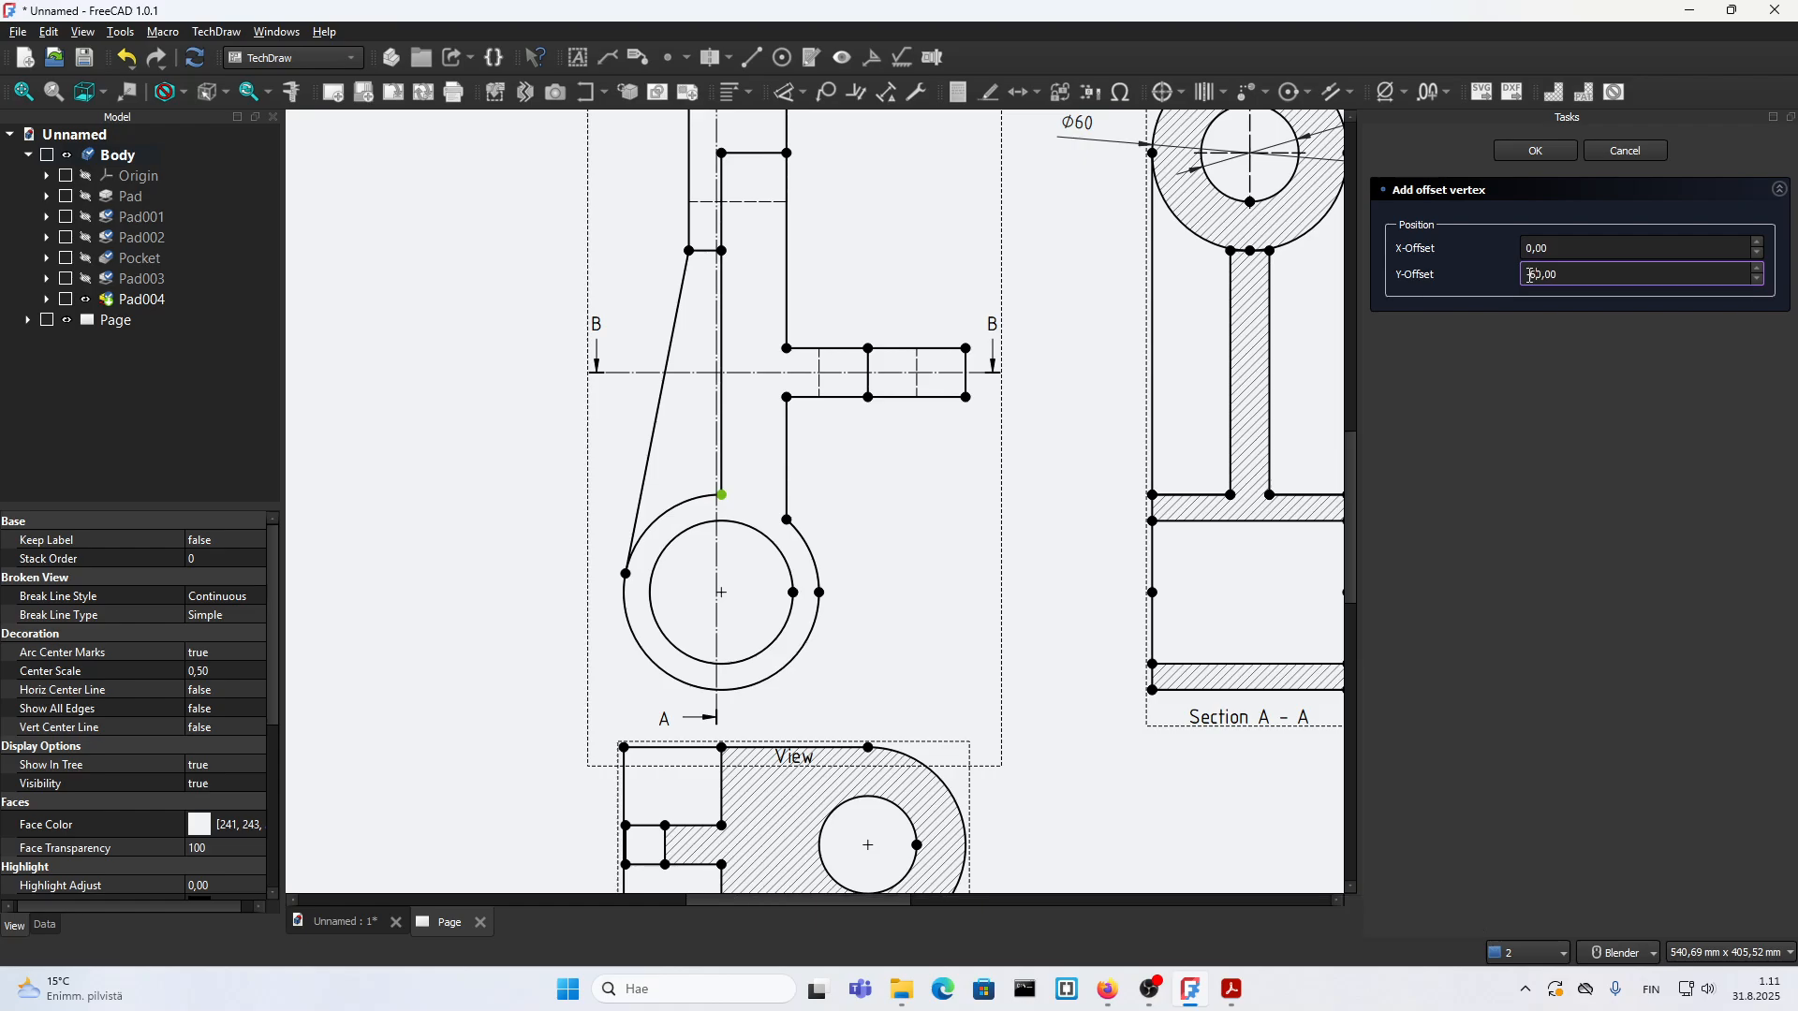
click(1536, 152)
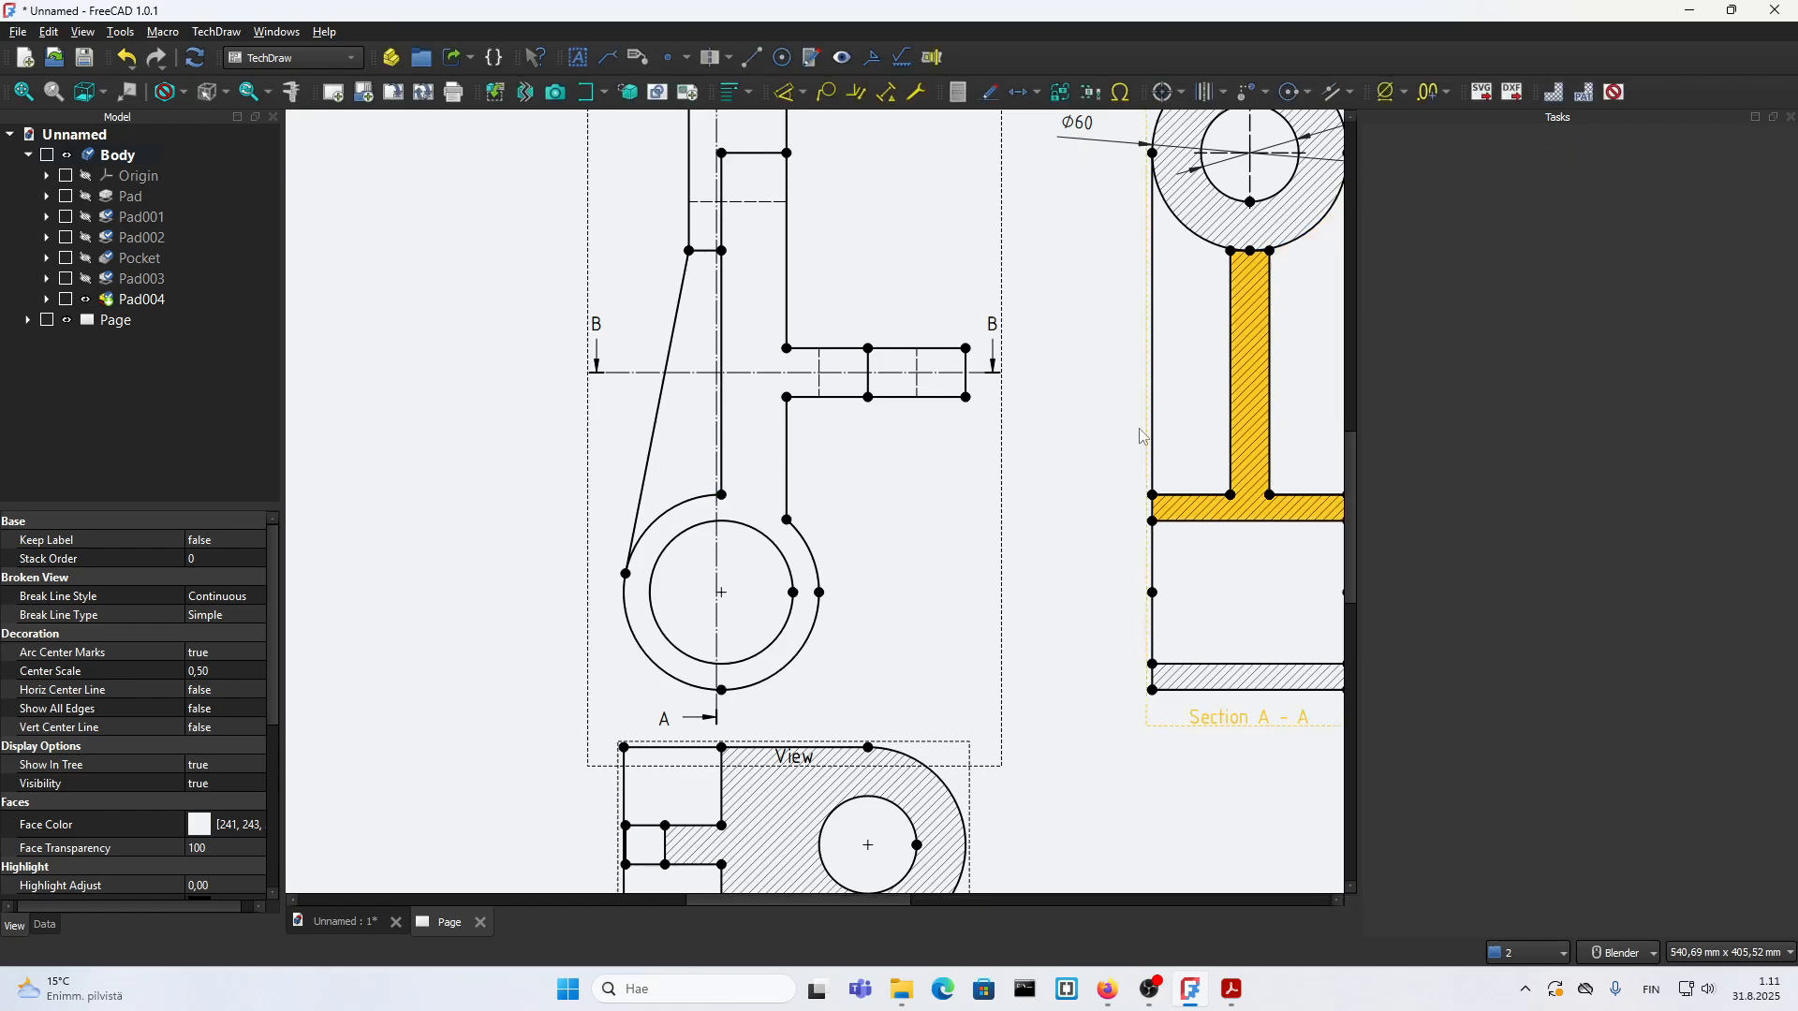
Step: Dimension the heights from the outer circle's lowest point to its centre level and to the side arm's lower edge, and check 18.pdf
click(723, 690)
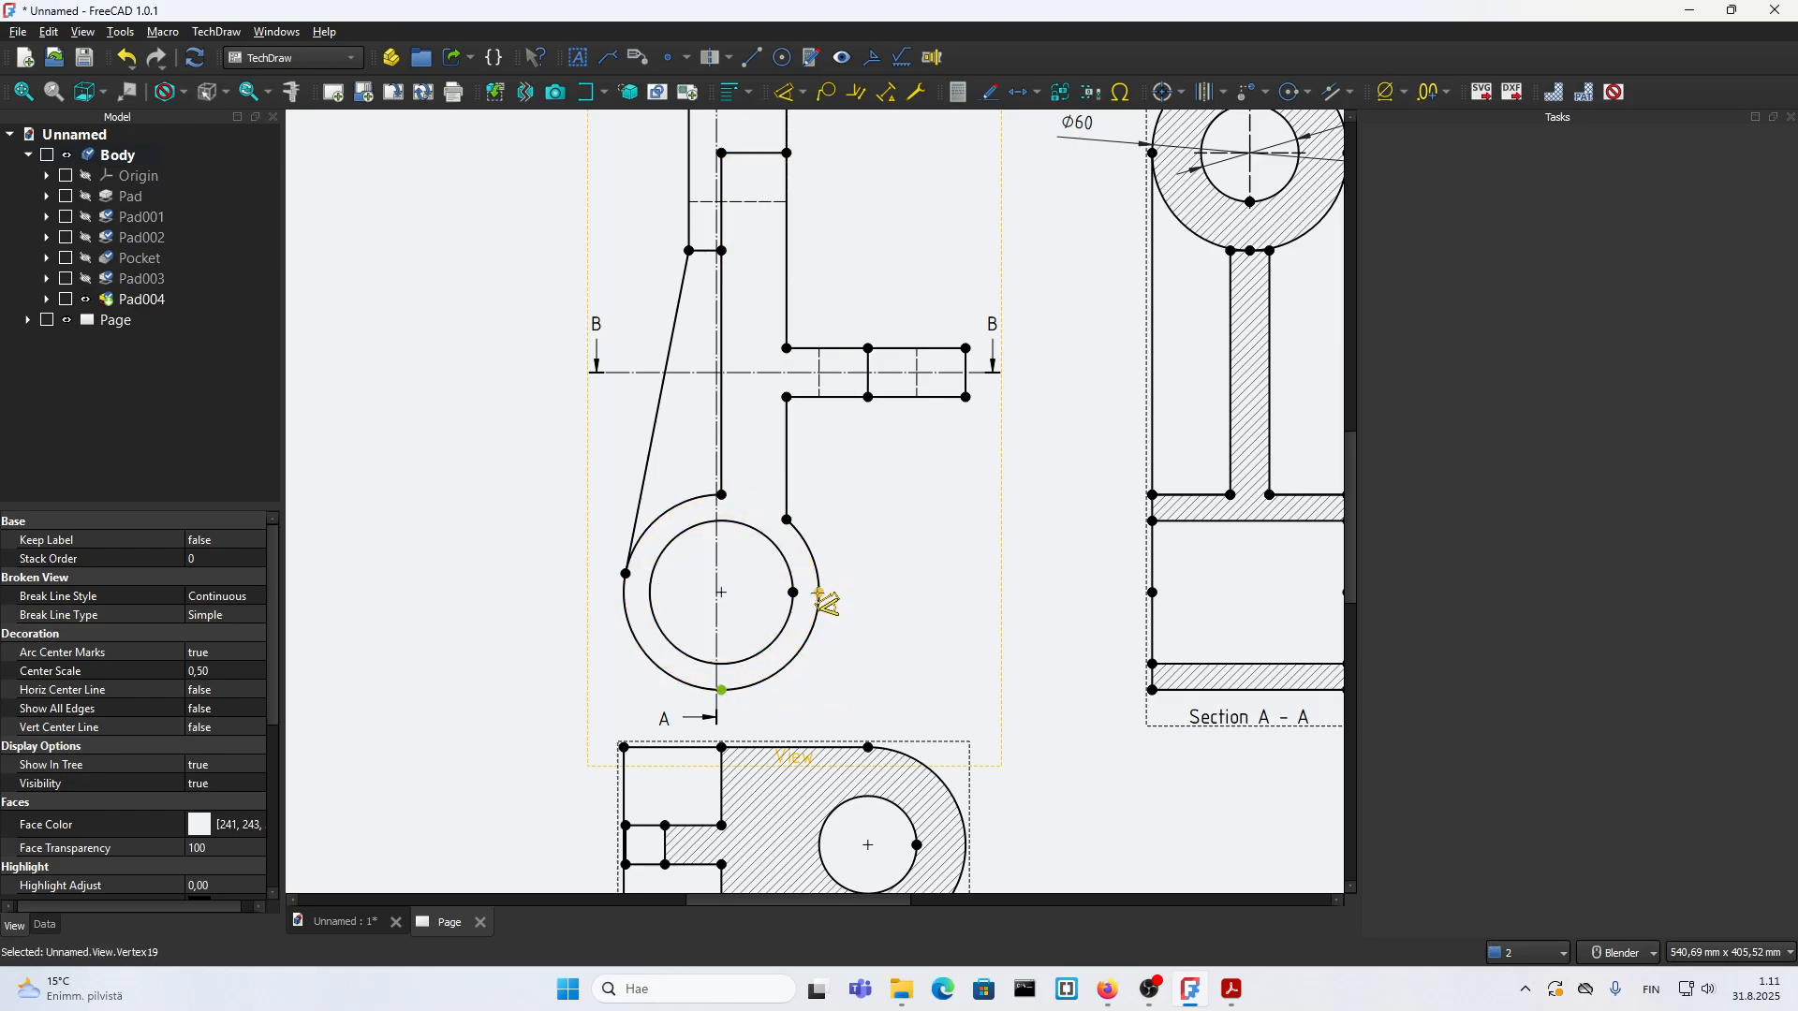
click(818, 592)
click(904, 631)
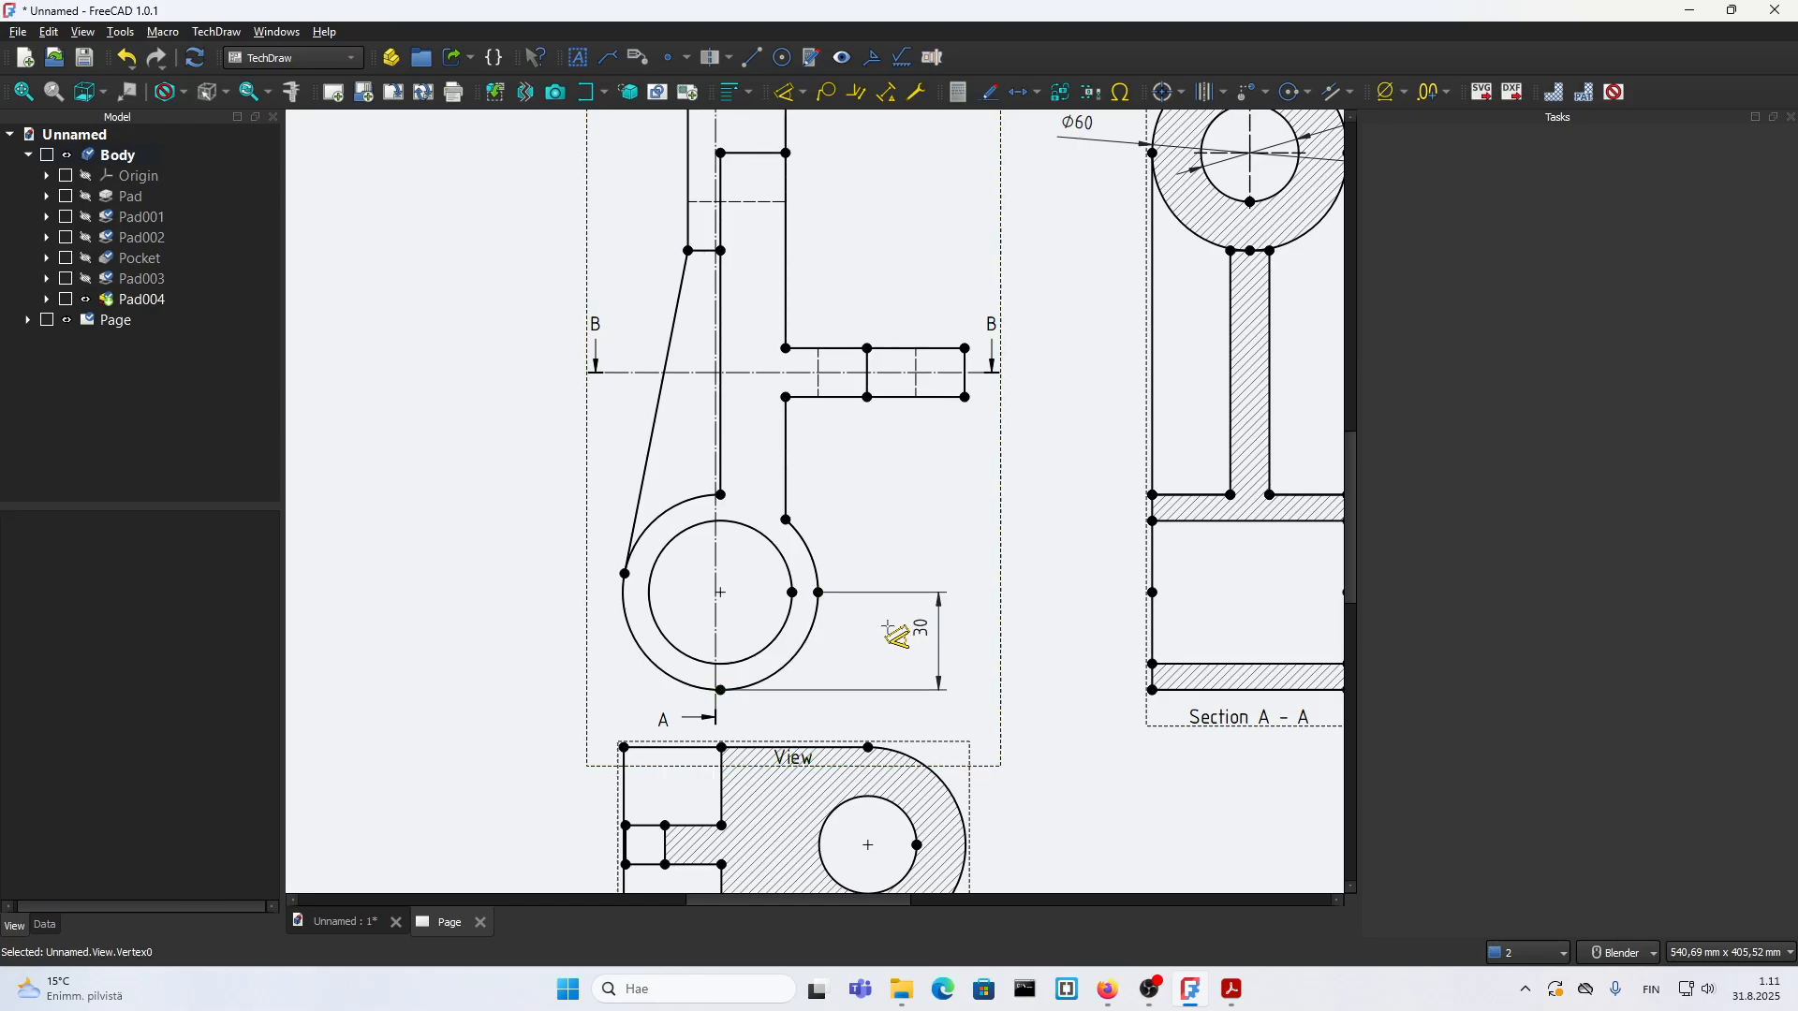
click(720, 690)
click(964, 397)
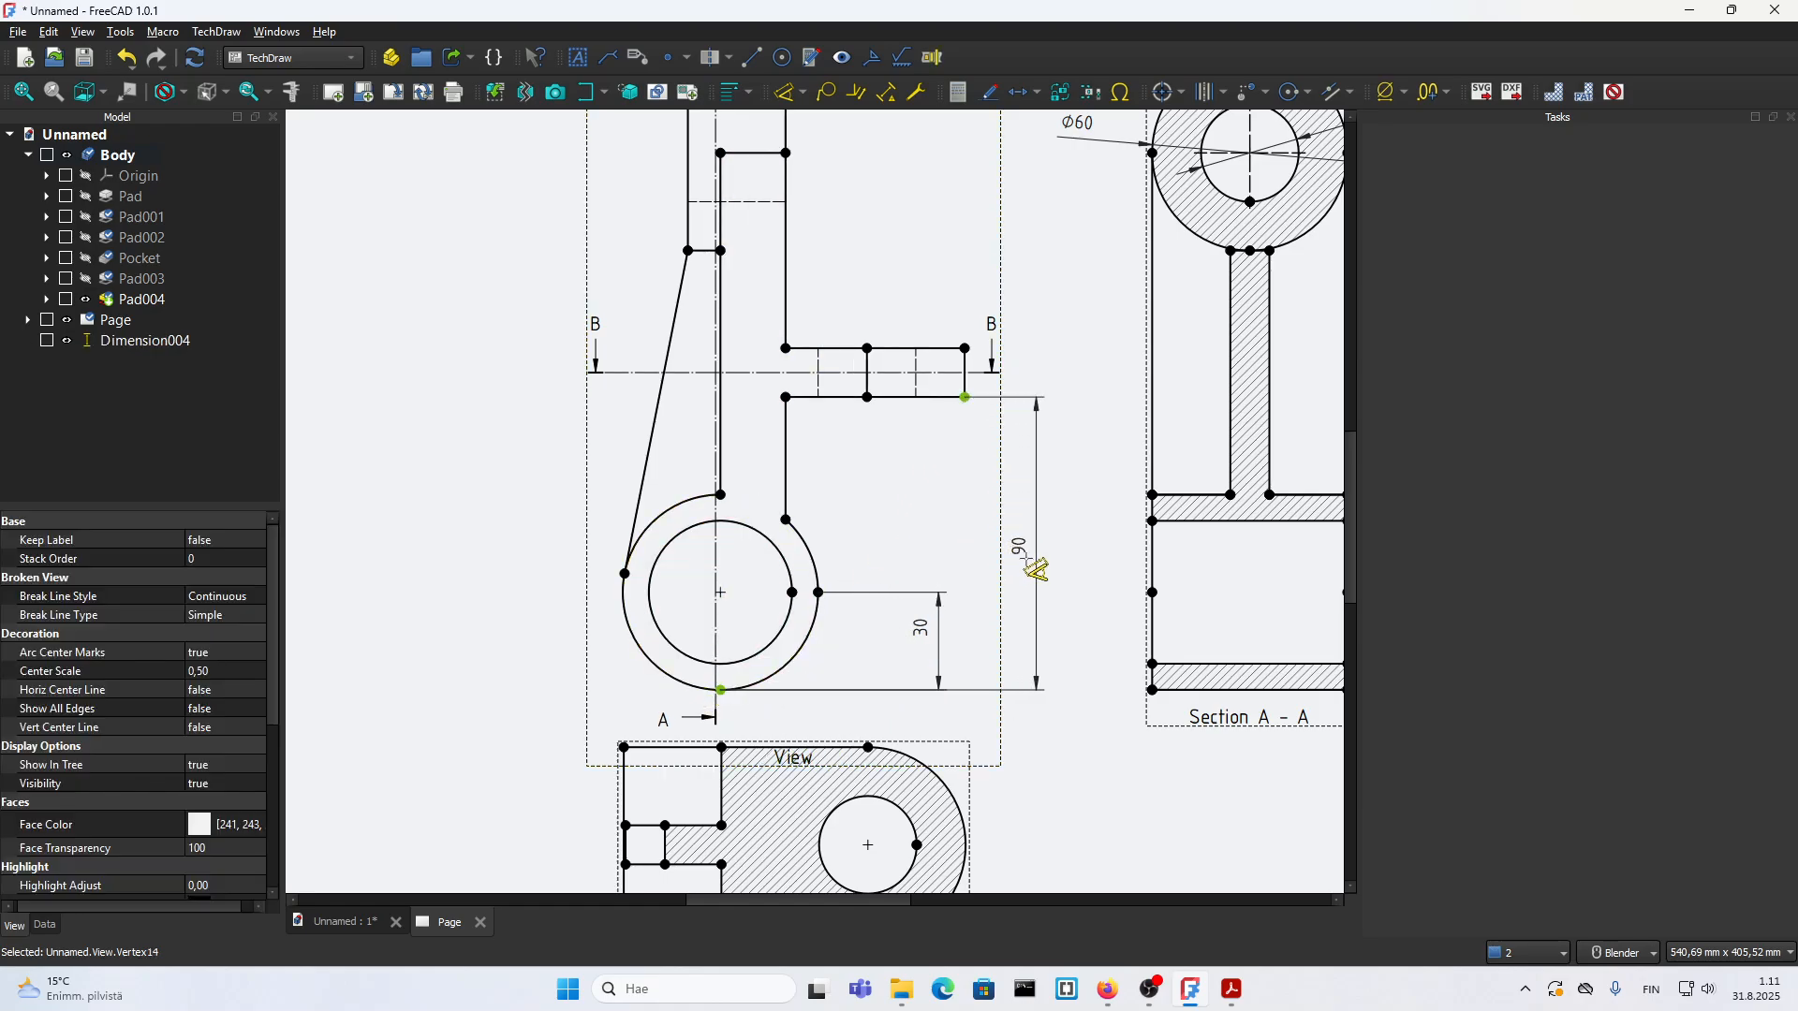
click(1072, 566)
scroll(872, 645, down, 3)
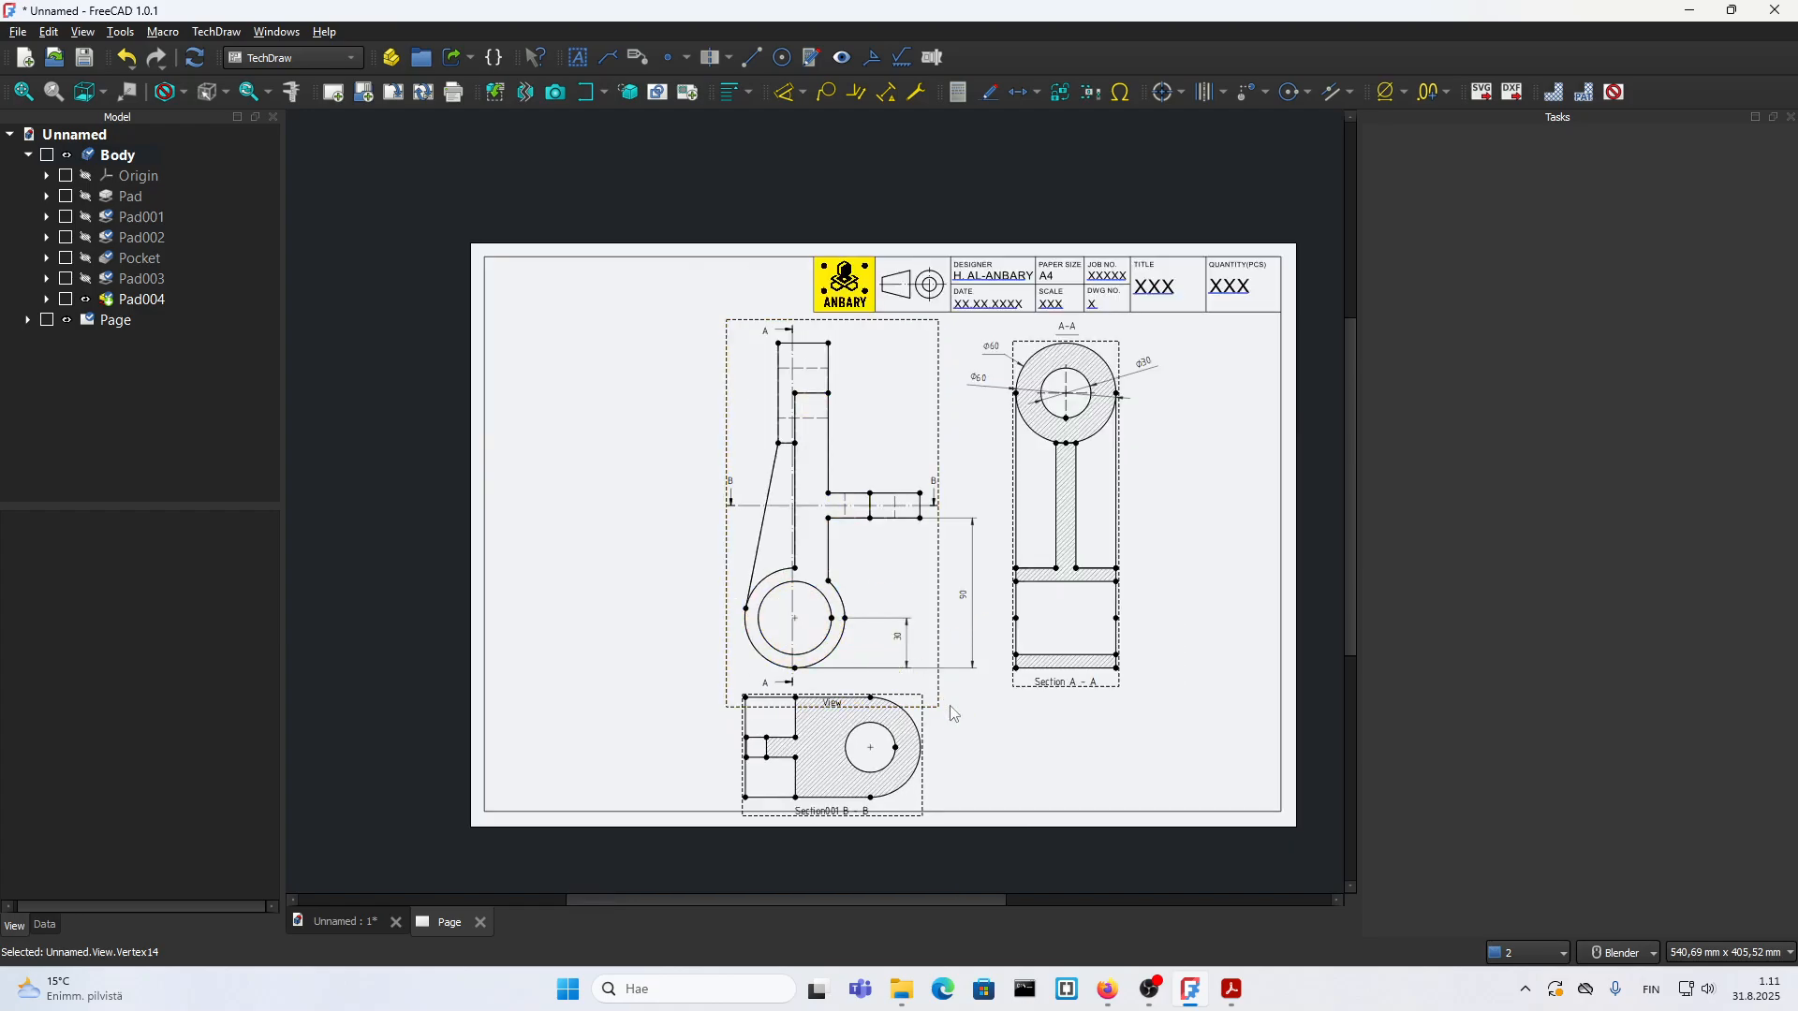
click(1230, 1000)
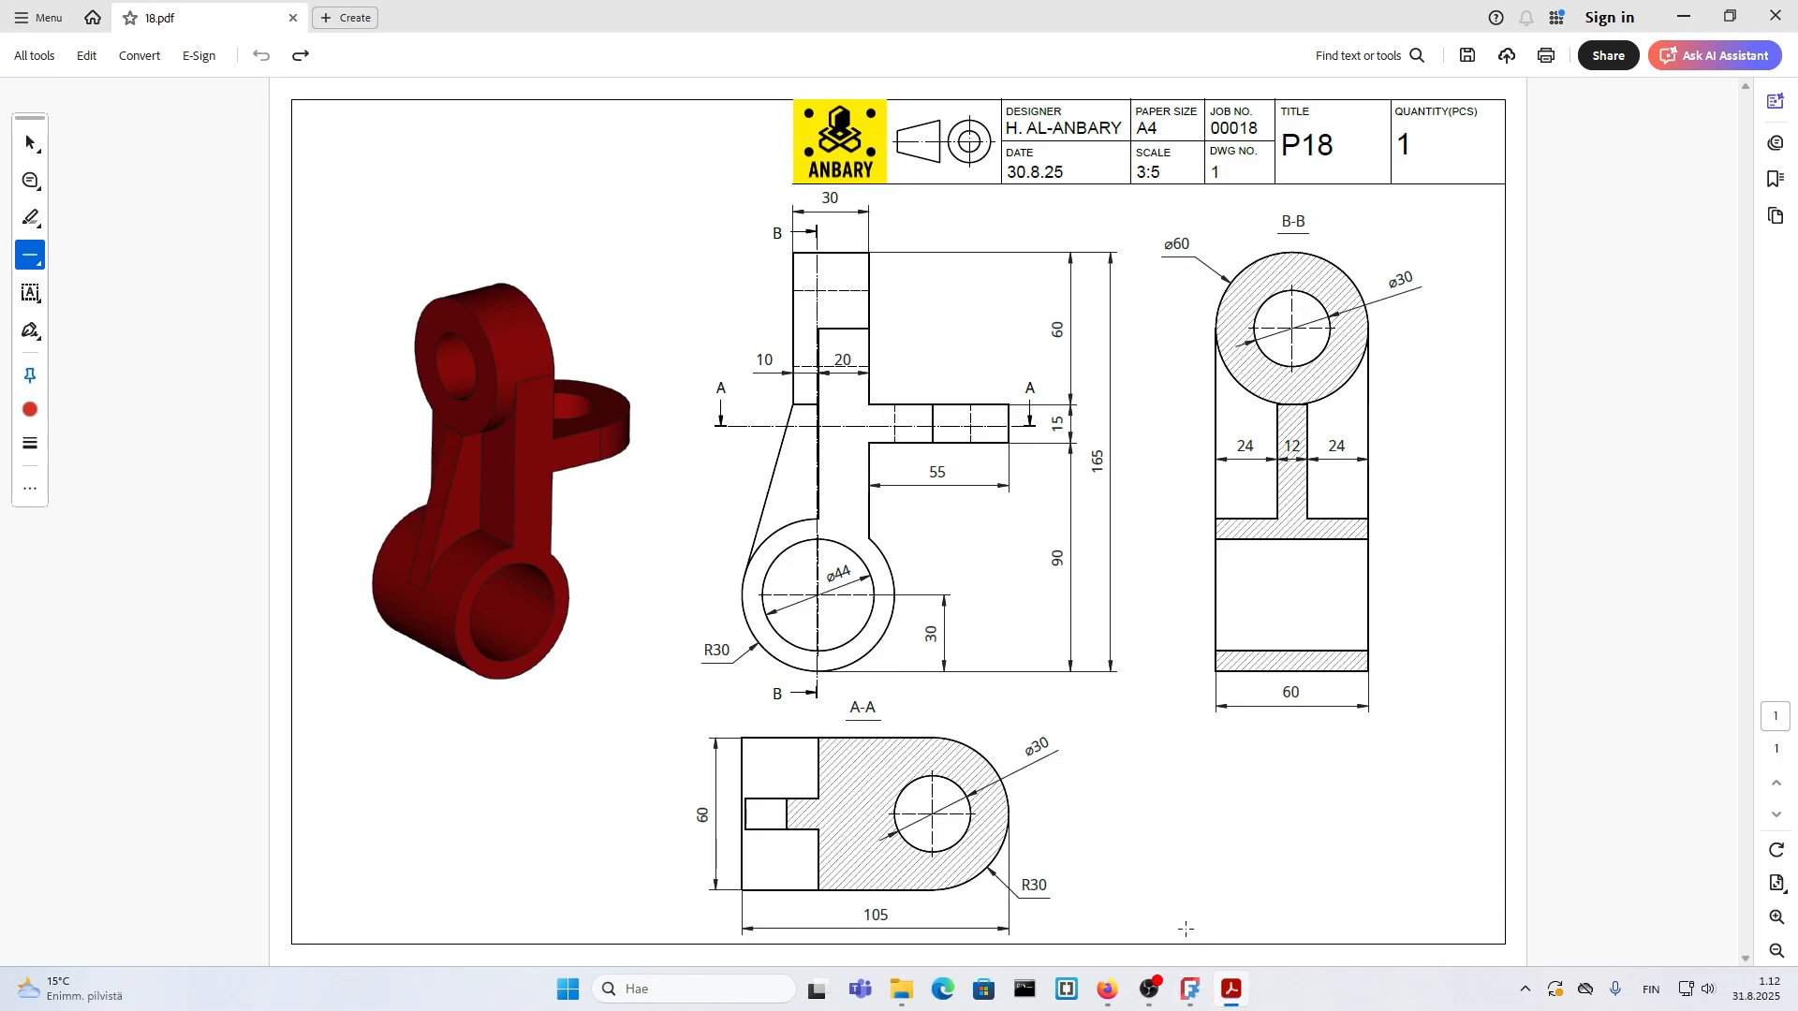
Step: Switch back to FreeCAD and orient the 3D bracket pictorially, with its front, top and side faces showing, for the page's active view
click(1232, 1003)
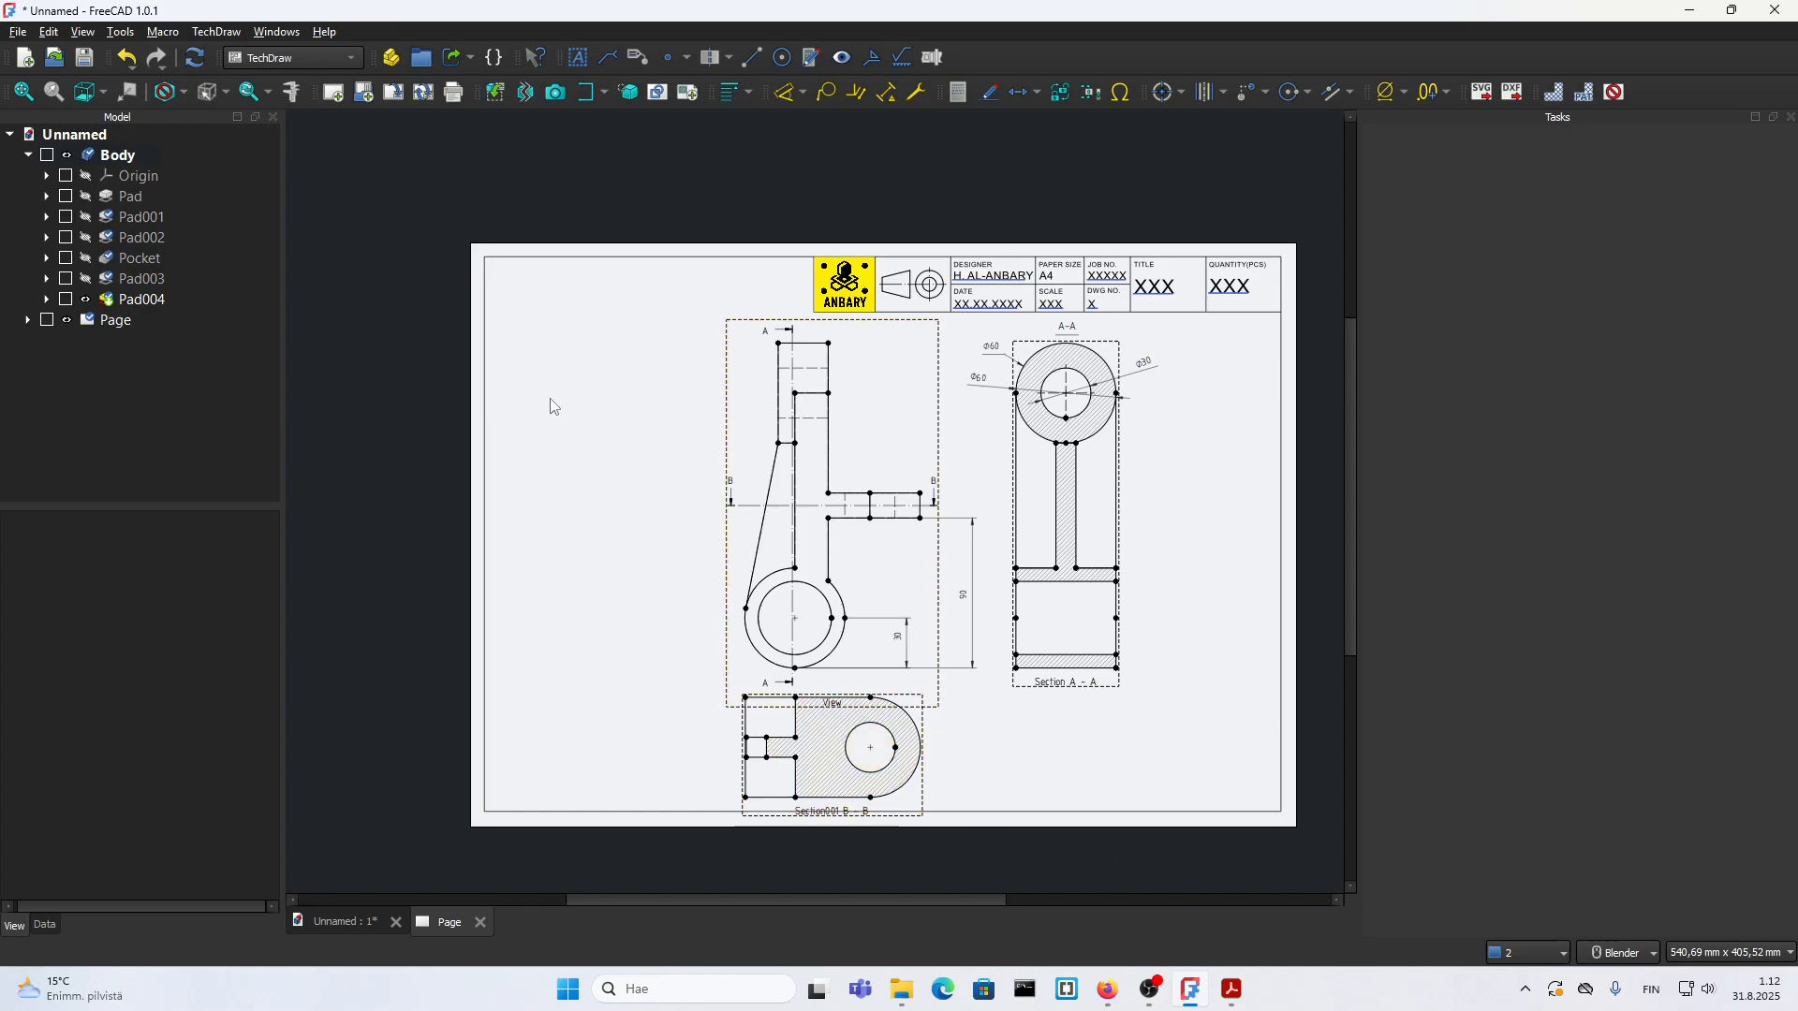
double_click(124, 156)
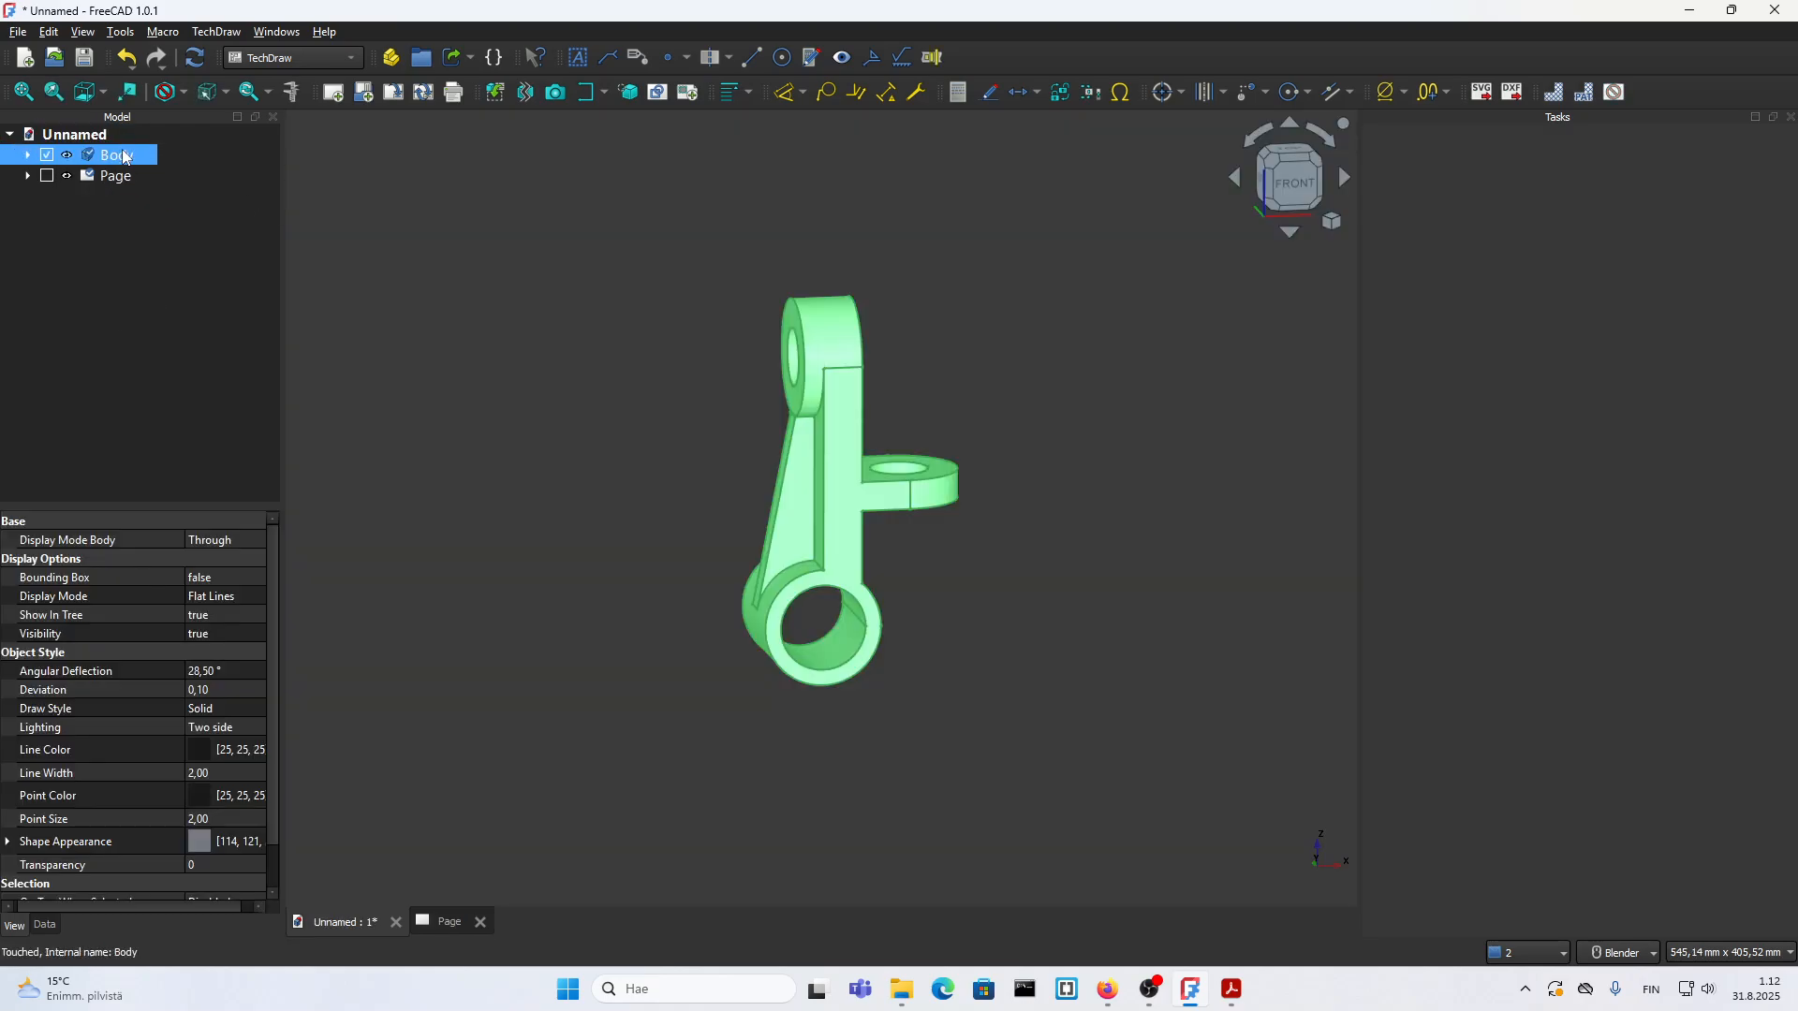
click(618, 432)
scroll(752, 508, up, 2)
scroll(762, 513, down, 1)
middle_drag(788, 531, 672, 401)
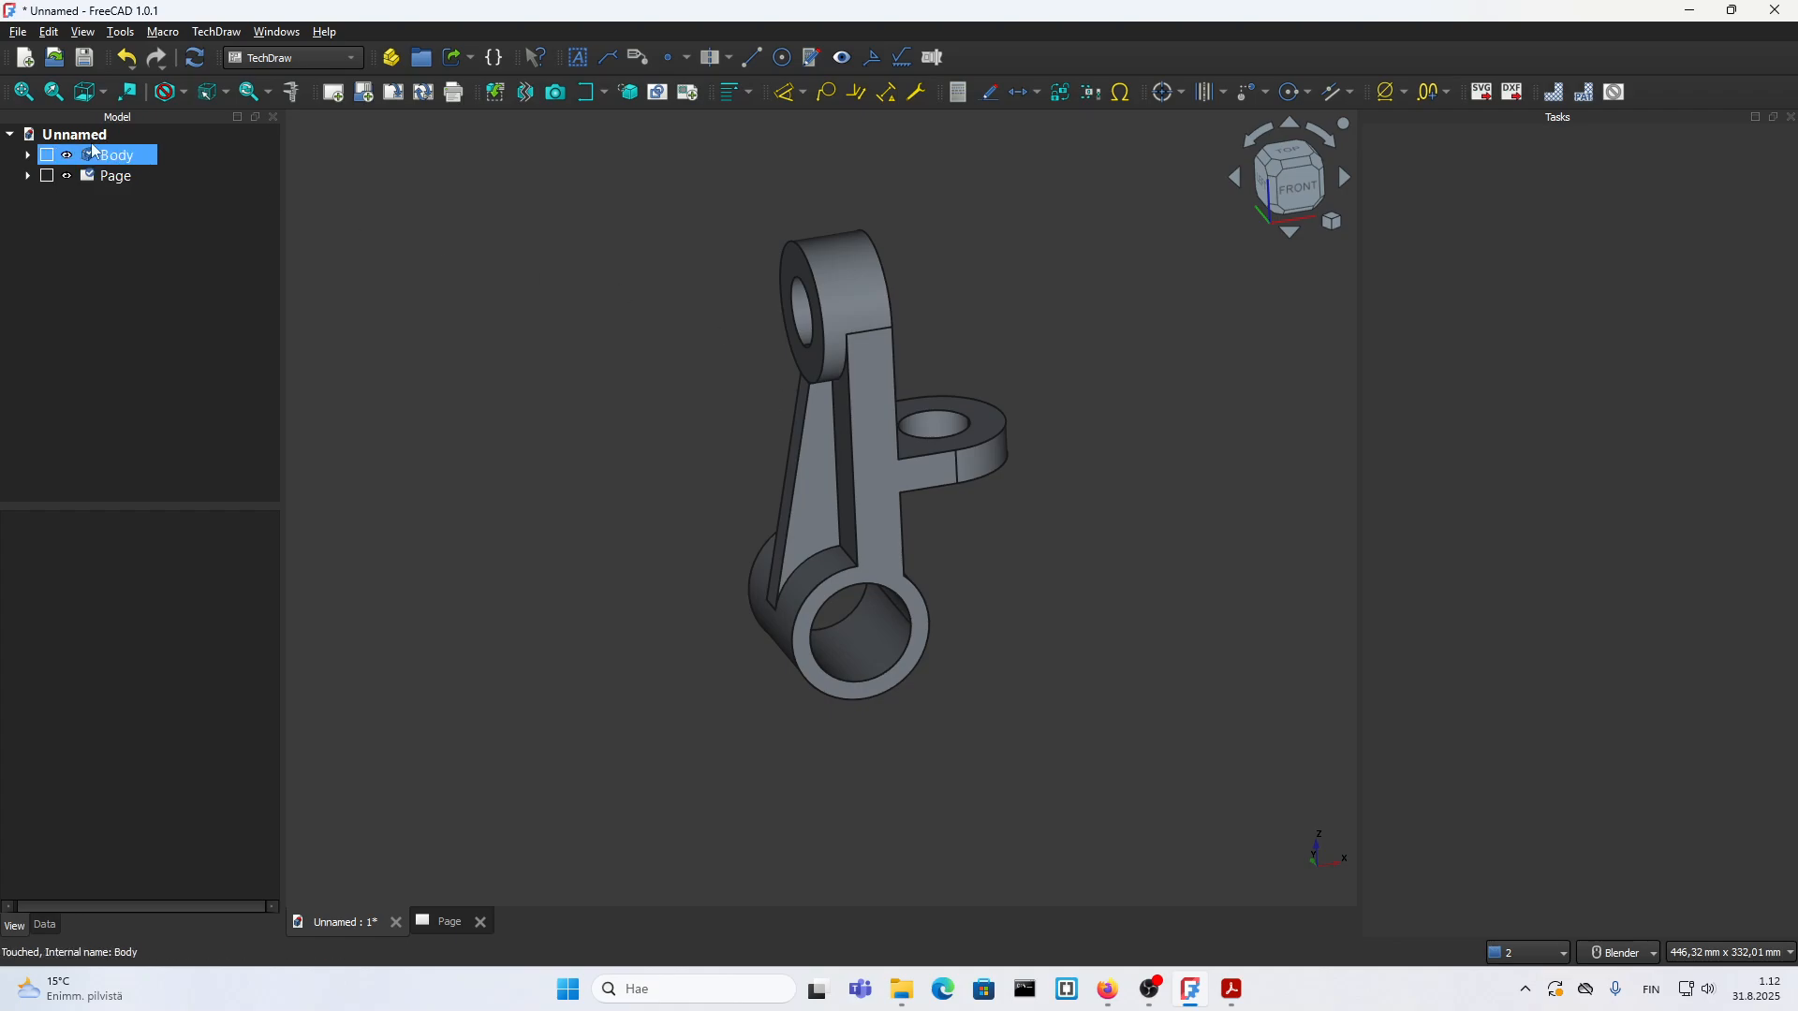
middle_drag(823, 476, 866, 457)
scroll(897, 318, up, 1)
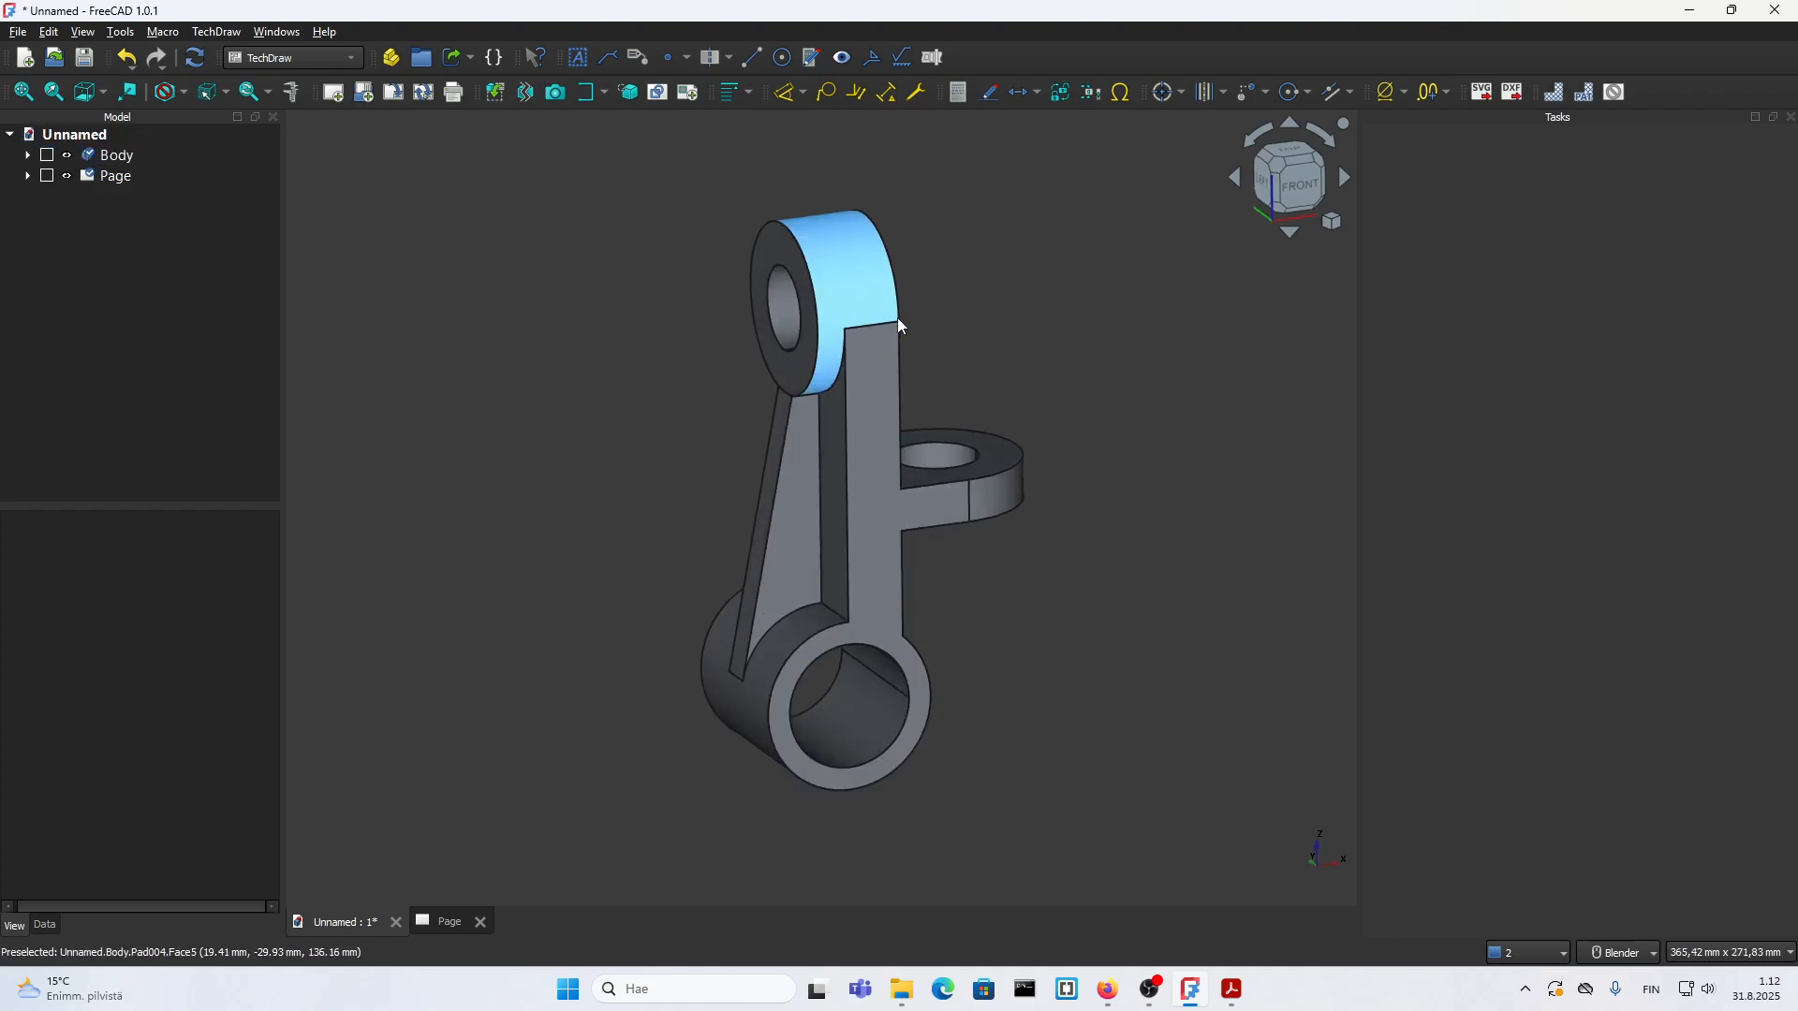
scroll(897, 328, down, 1)
middle_drag(941, 562, 922, 414)
scroll(918, 410, up, 1)
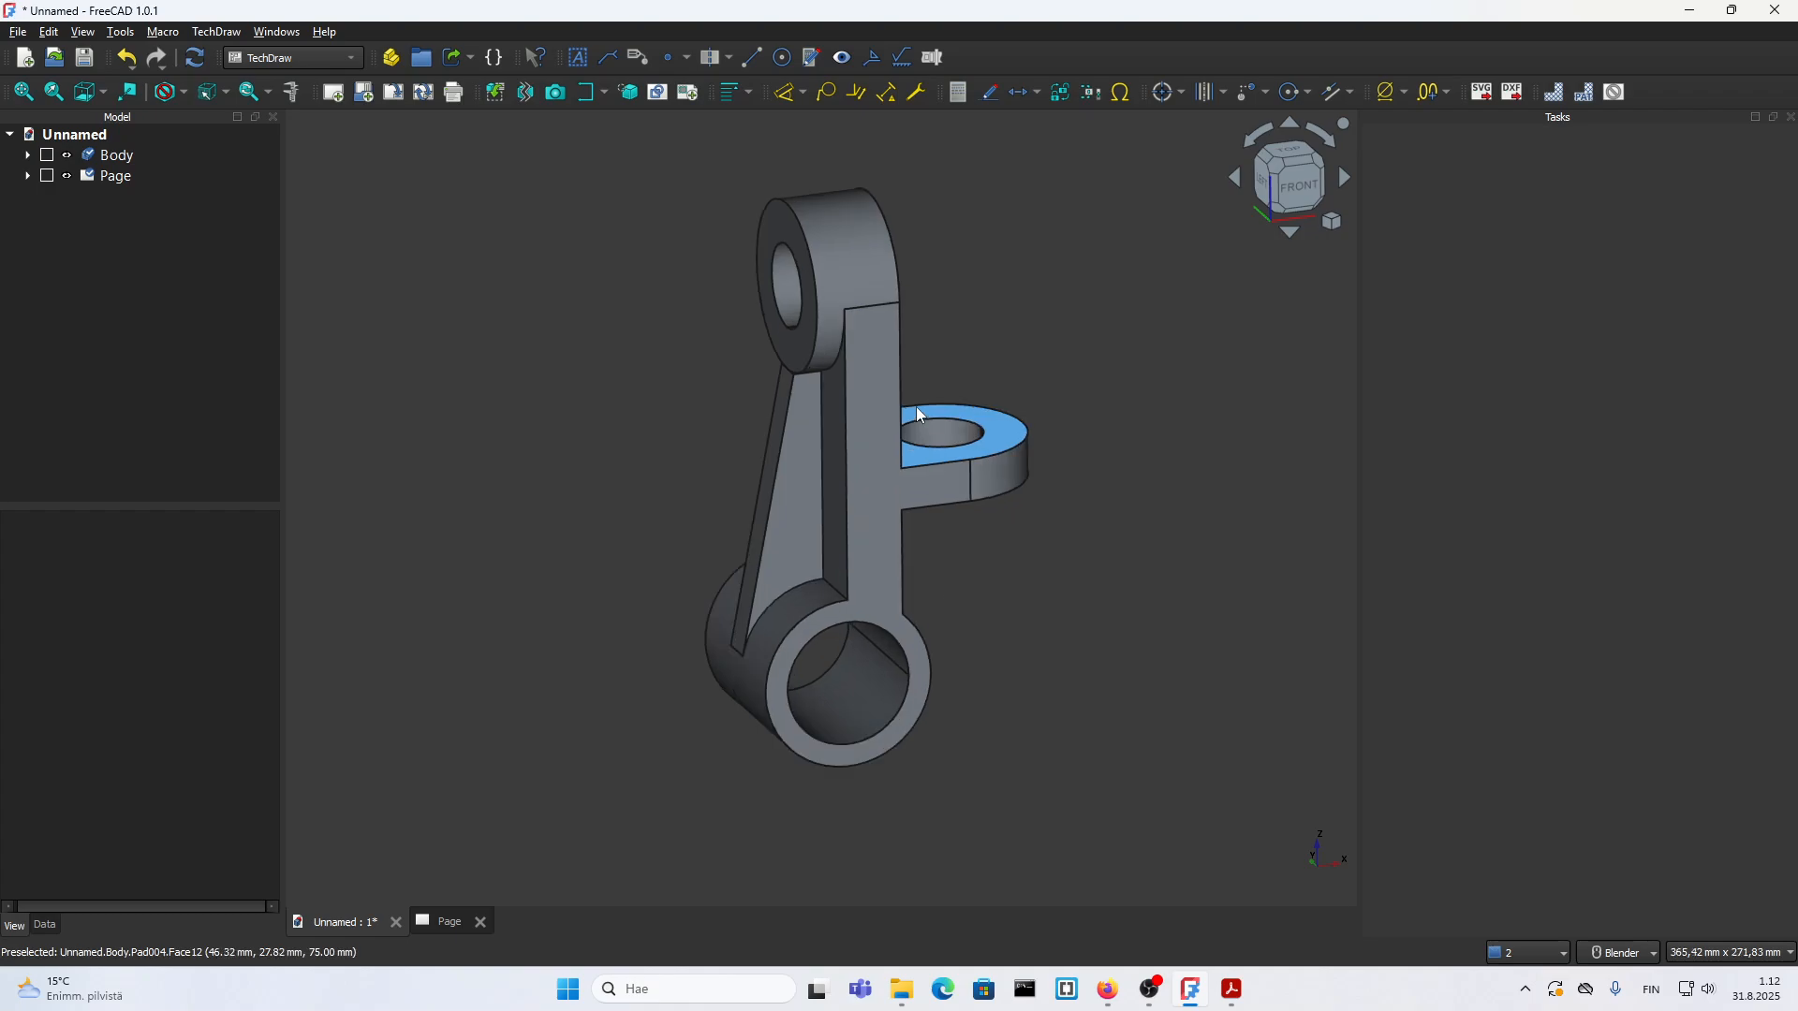
scroll(914, 408, down, 2)
scroll(904, 403, up, 3)
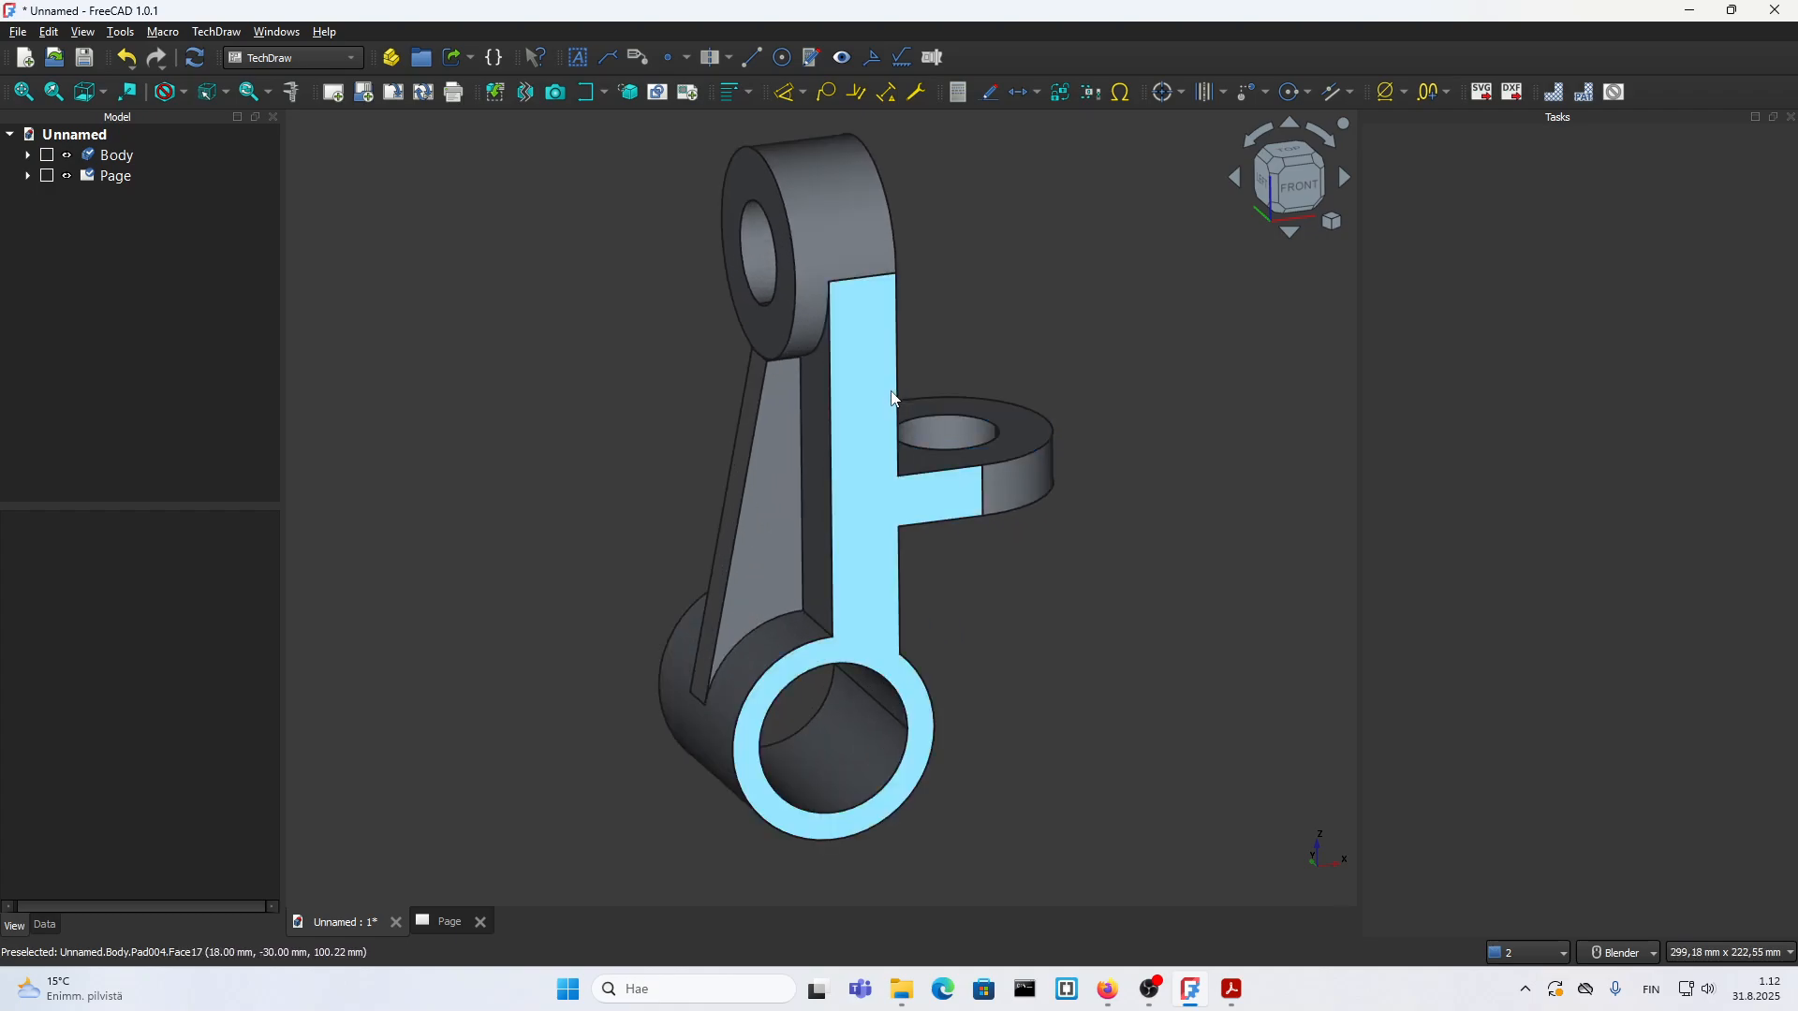
scroll(892, 398, down, 3)
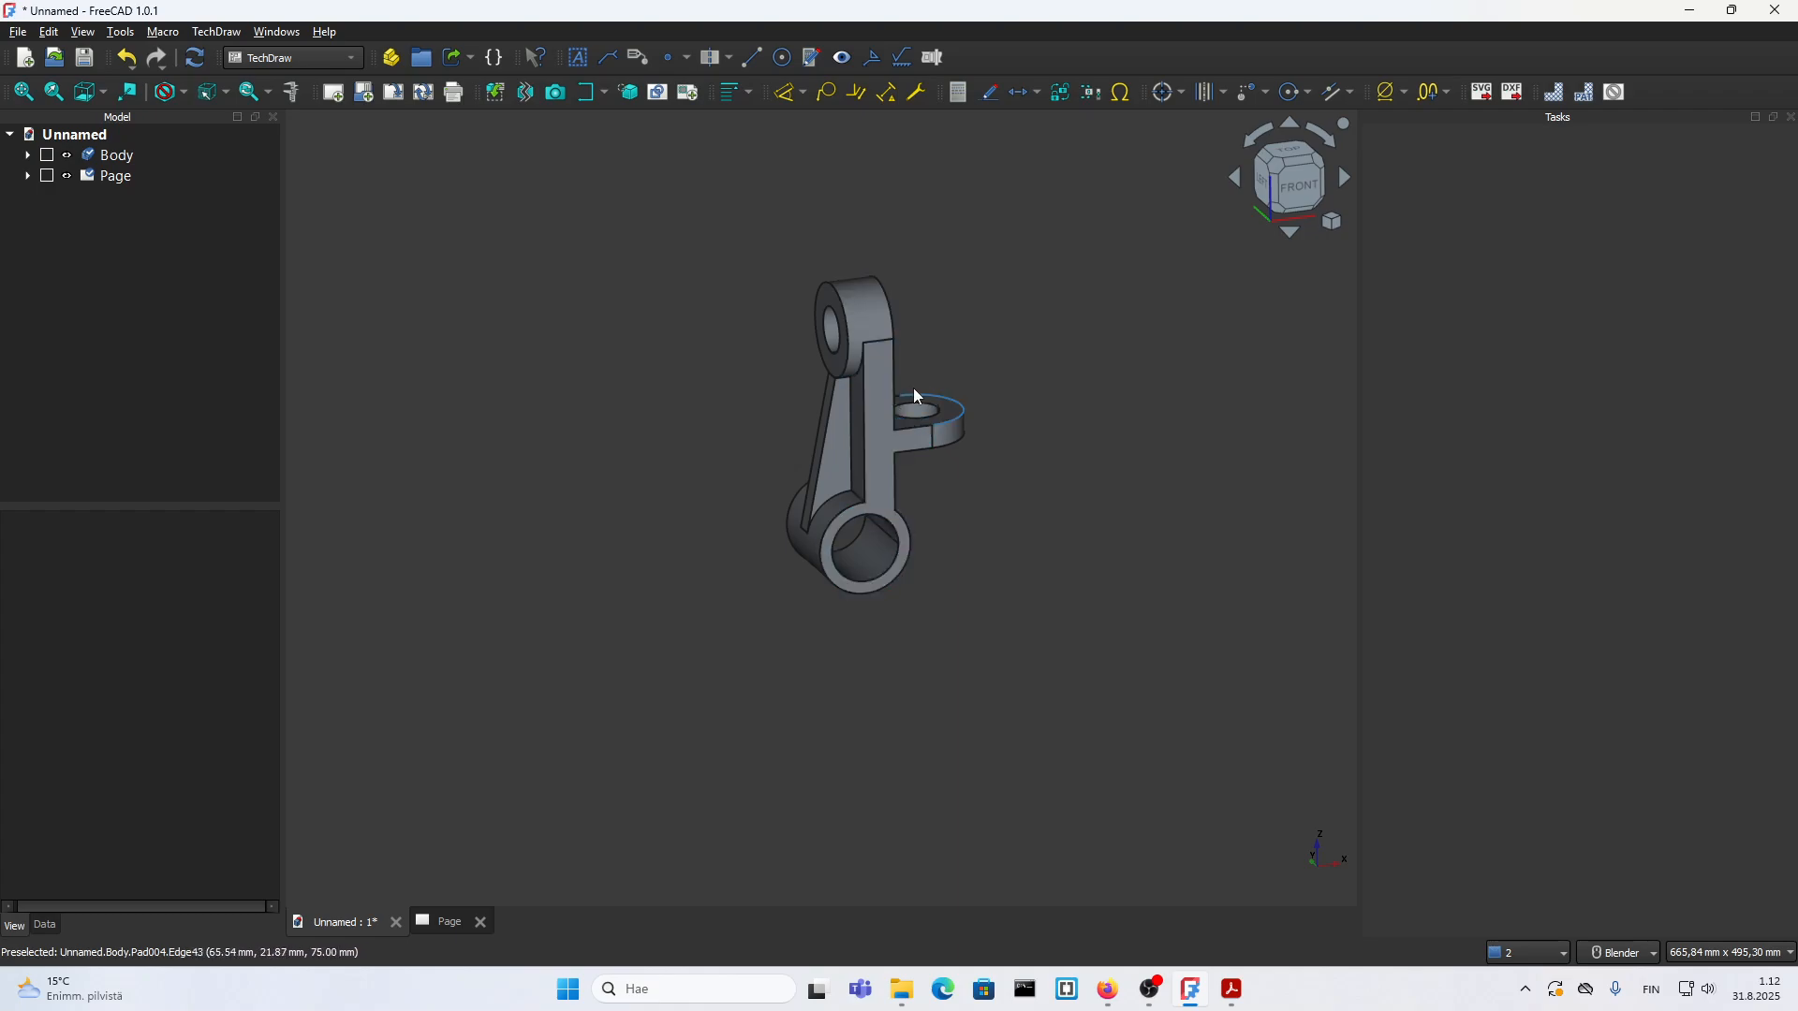
scroll(843, 365, up, 3)
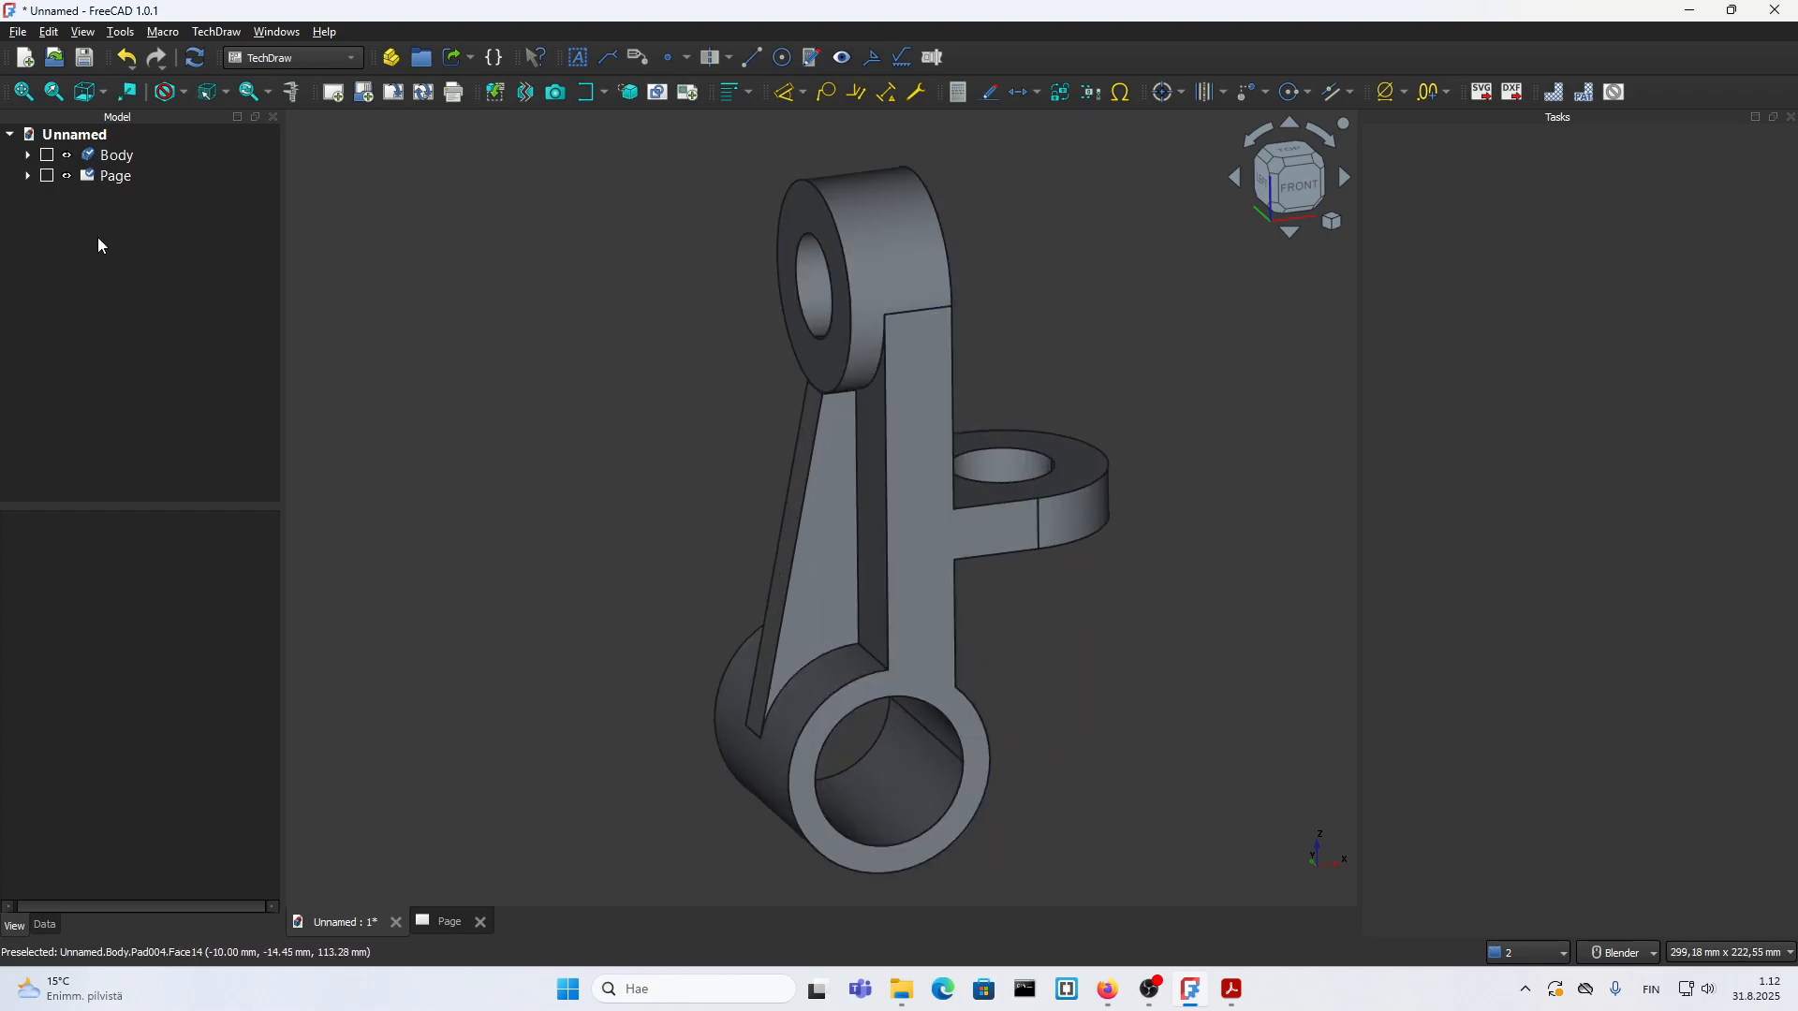
Step: Insert the active 3D view into the TechDraw page and place it in the empty area beside the front view
click(103, 180)
double_click(99, 177)
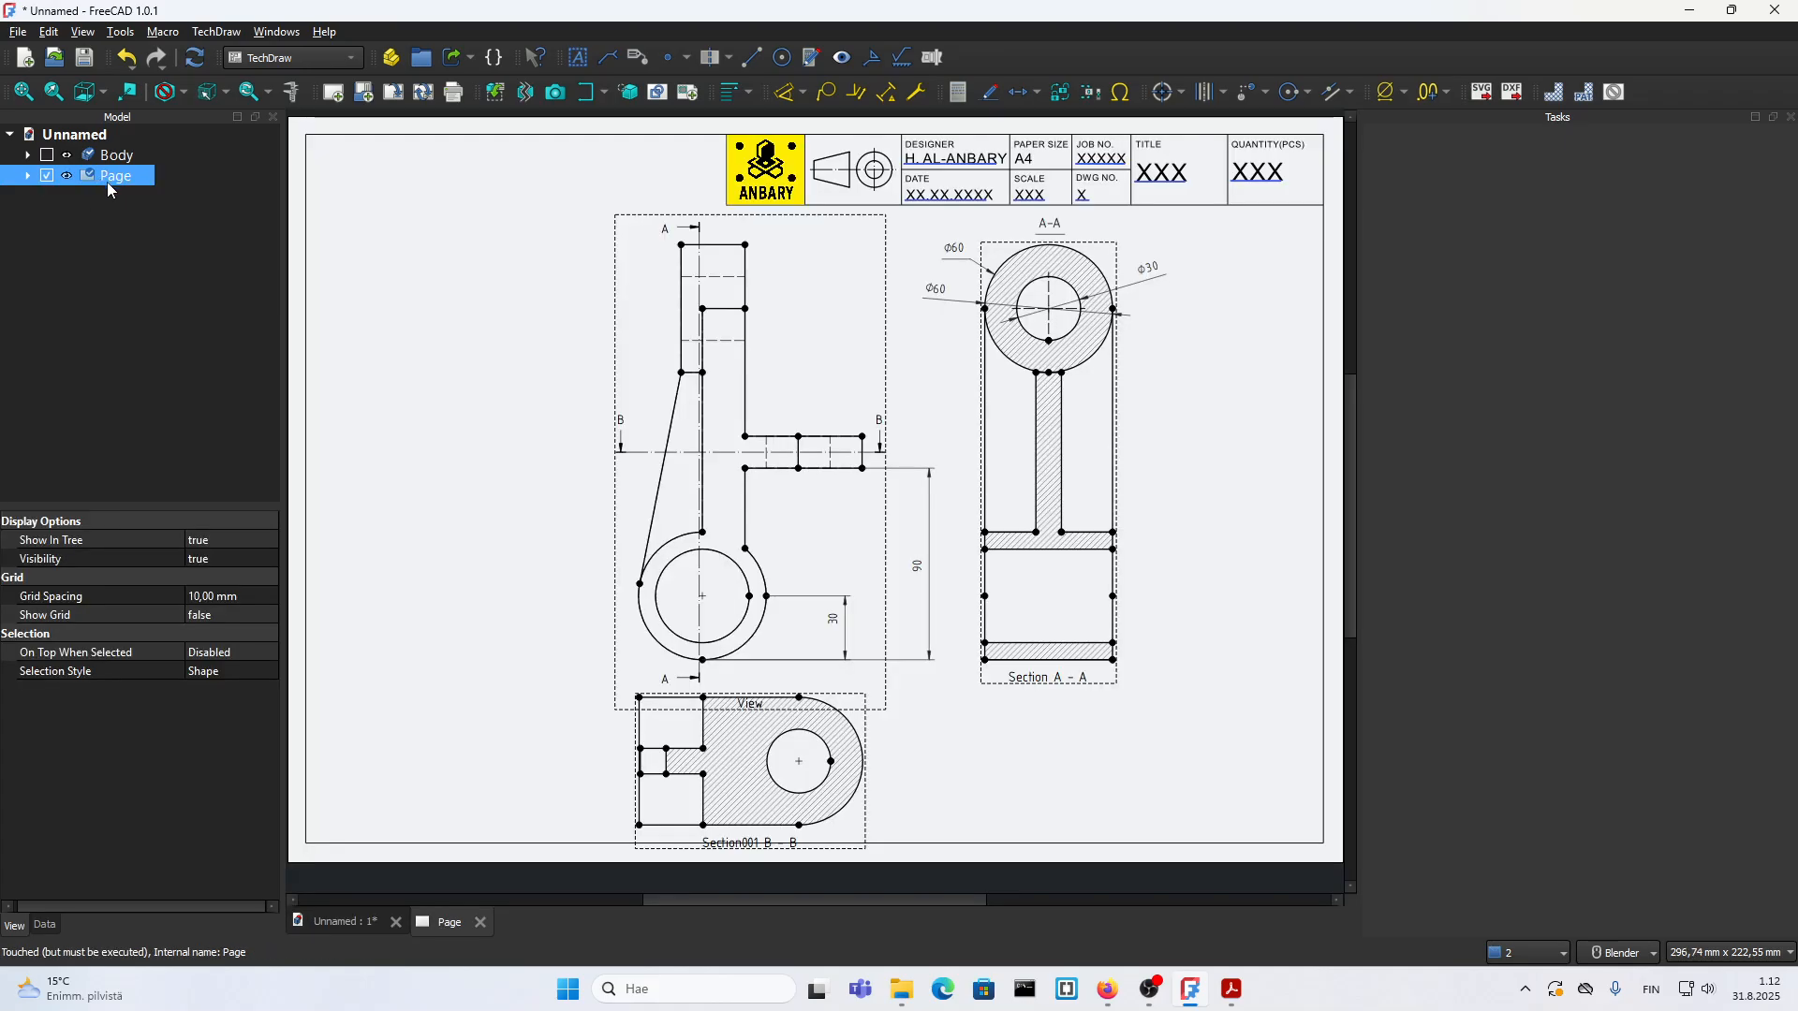
click(655, 301)
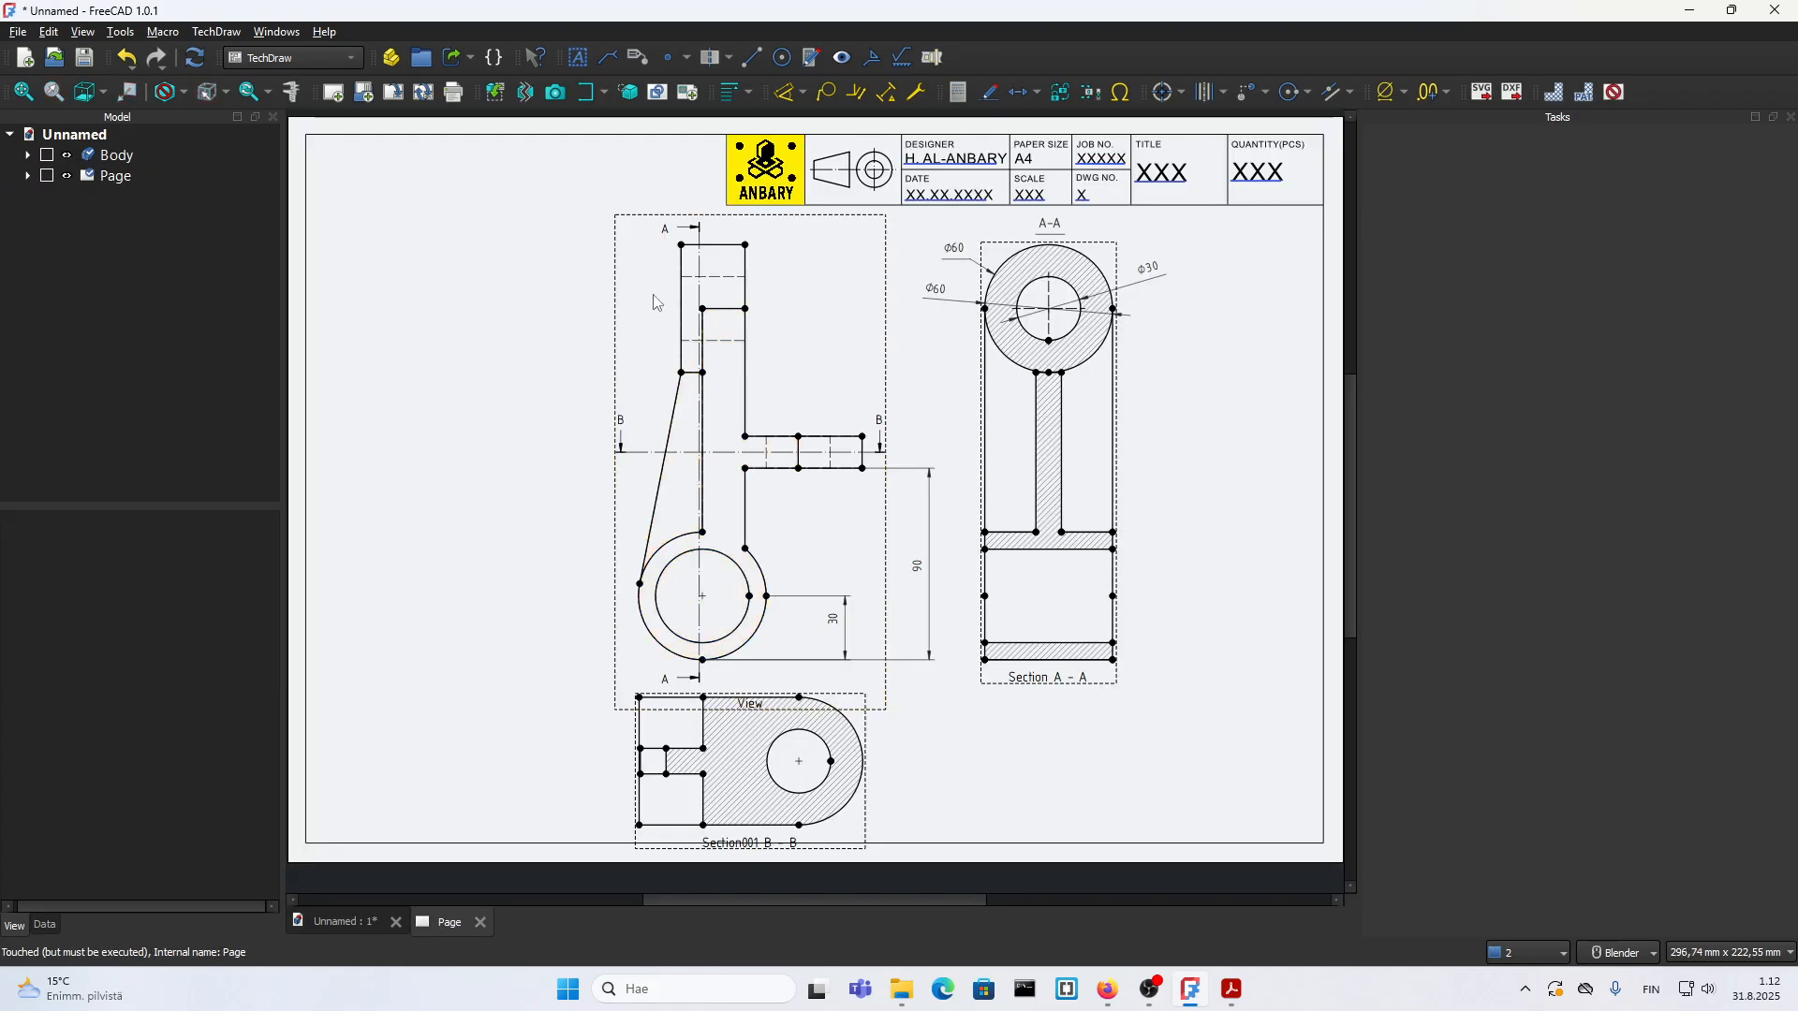
click(555, 91)
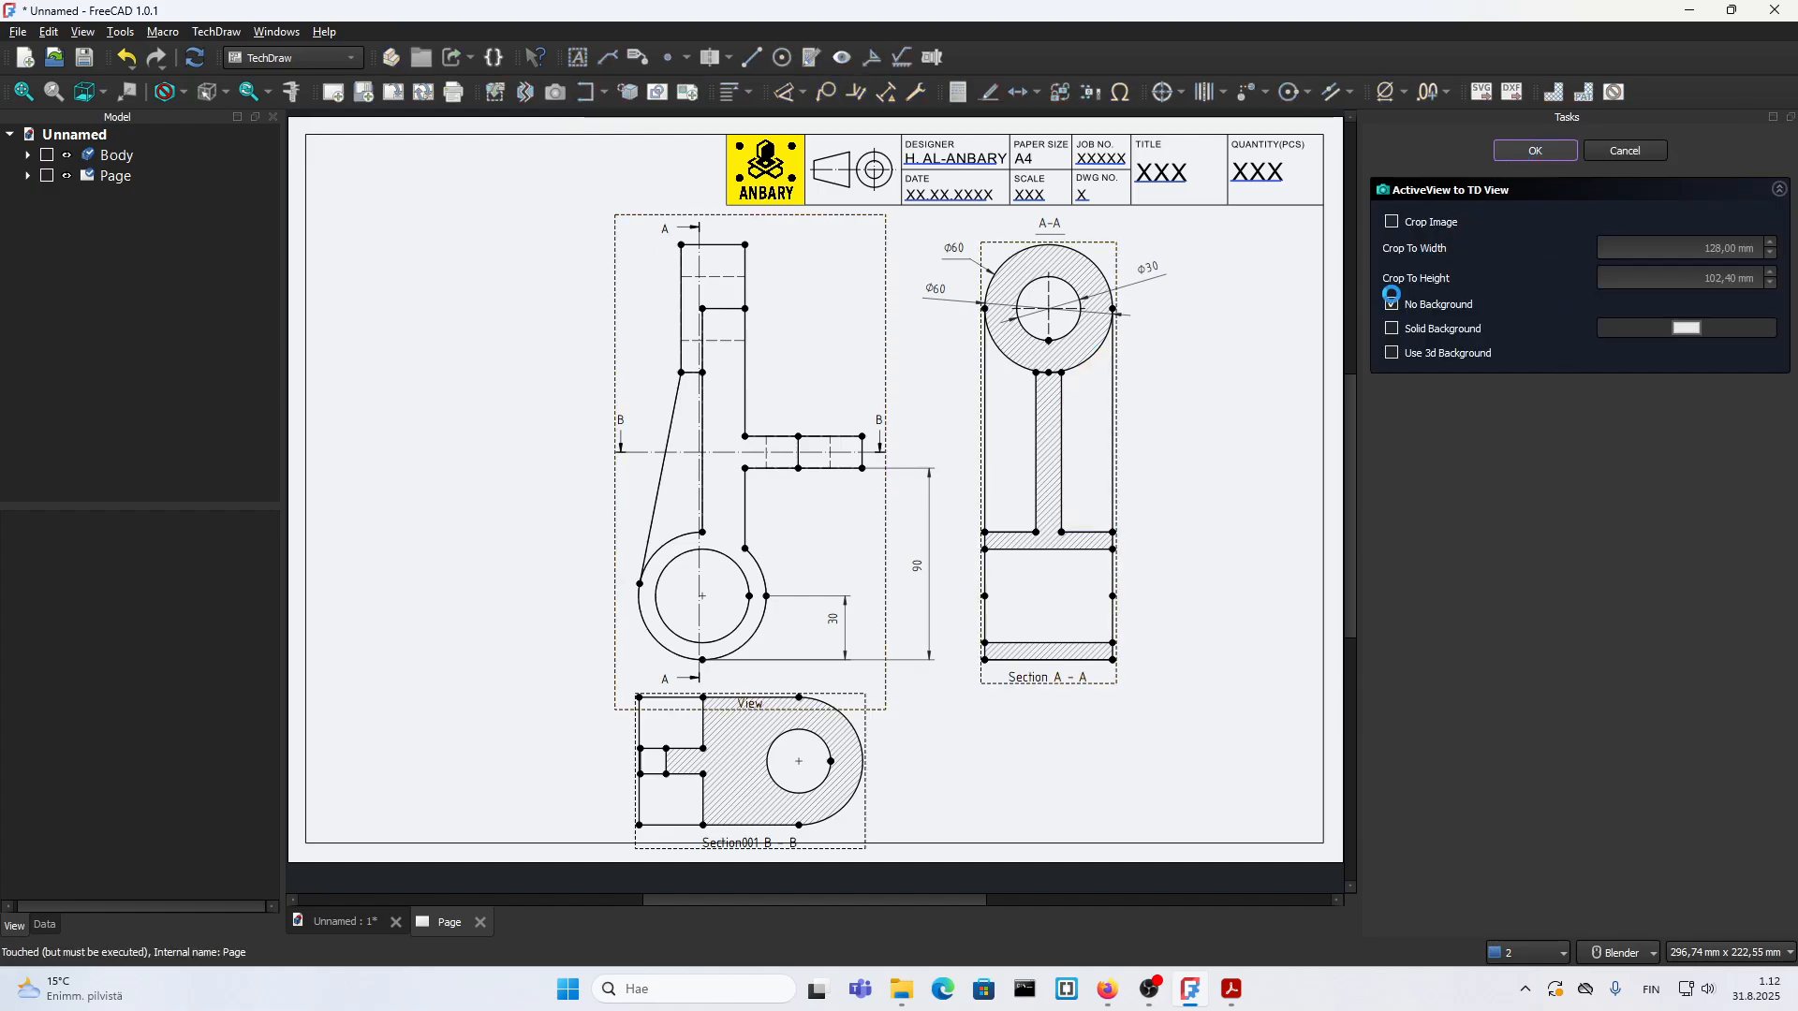
click(1536, 152)
drag(892, 676, 578, 638)
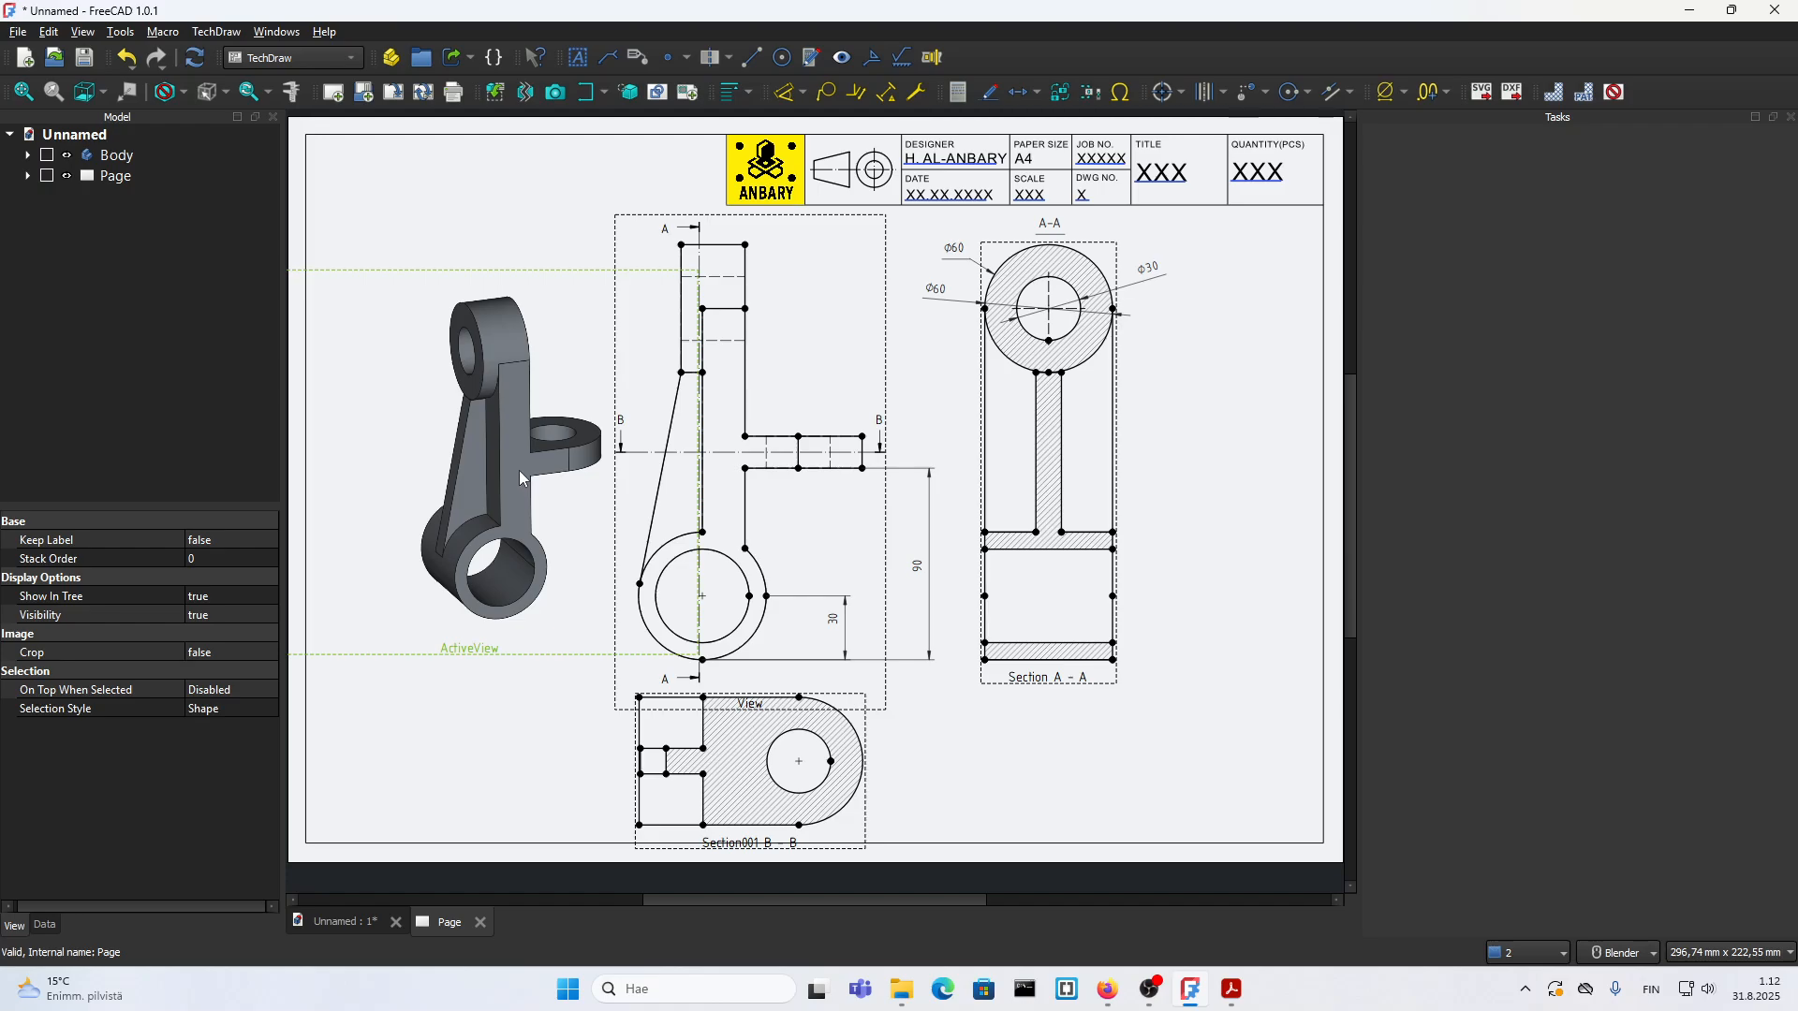
Step: Set the pictorial view's scale to 1,20 and adjust its position beside the front view
click(45, 925)
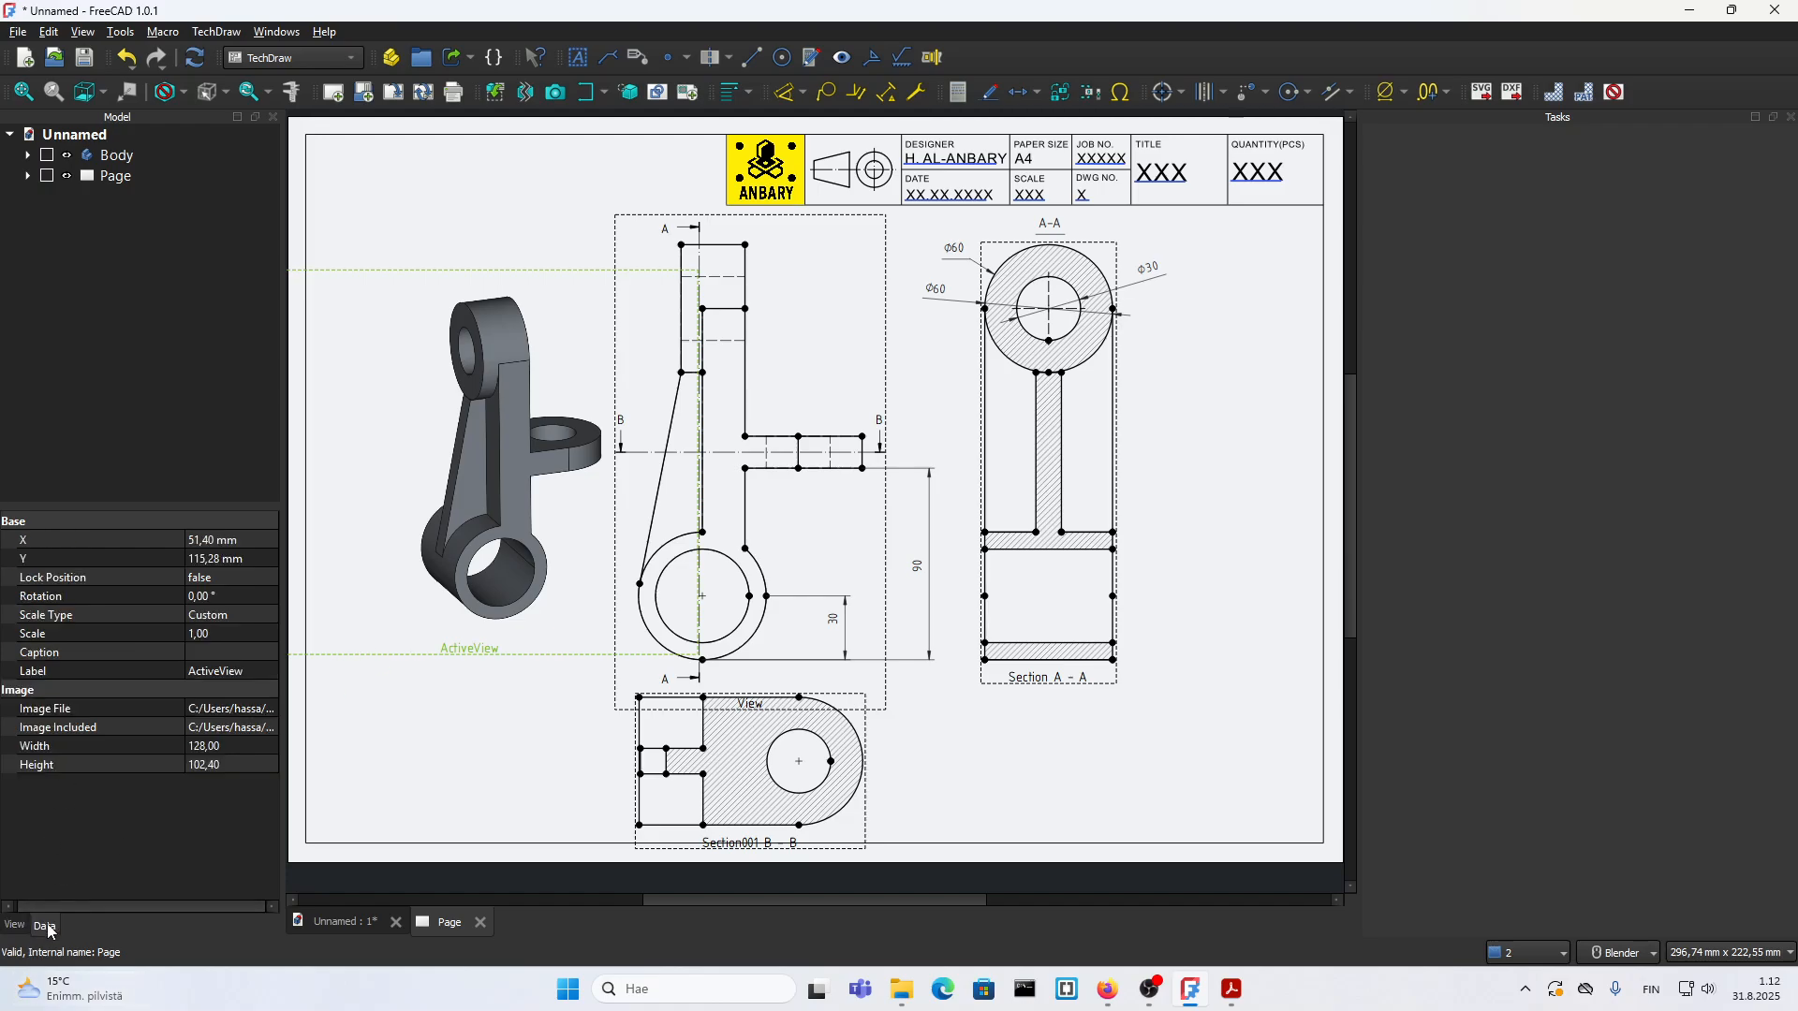
click(216, 636)
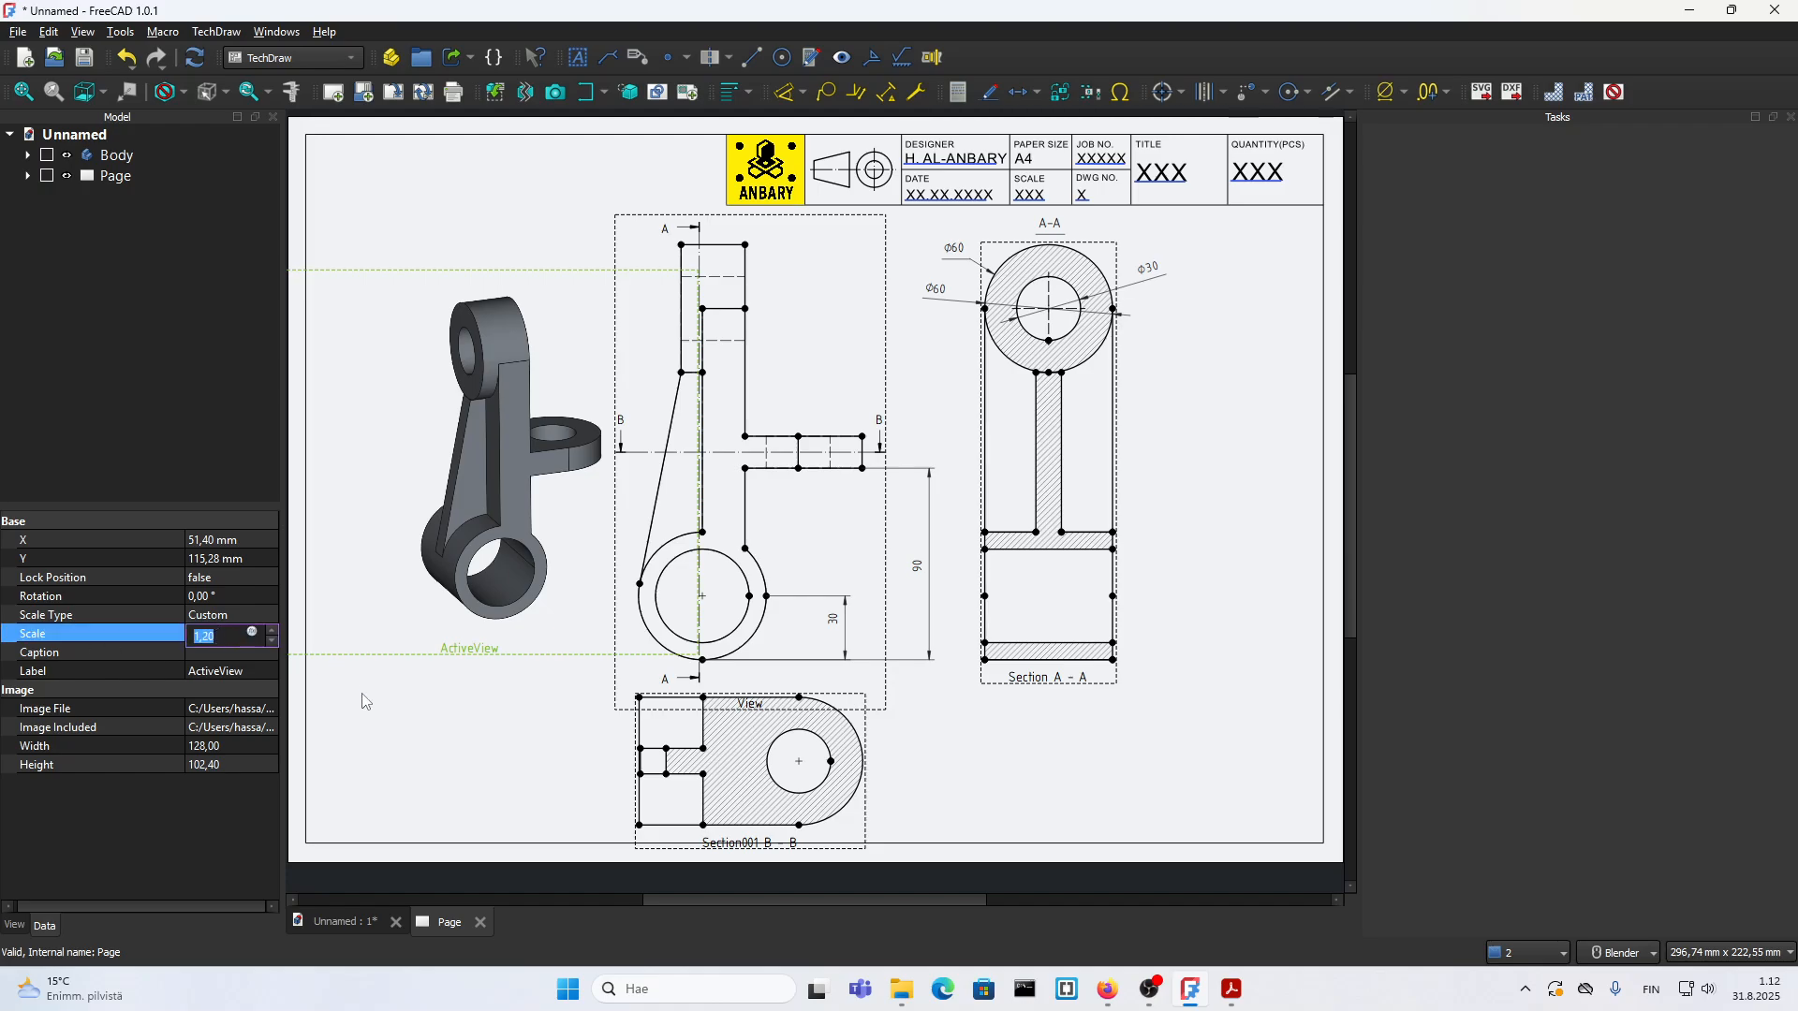
click(496, 671)
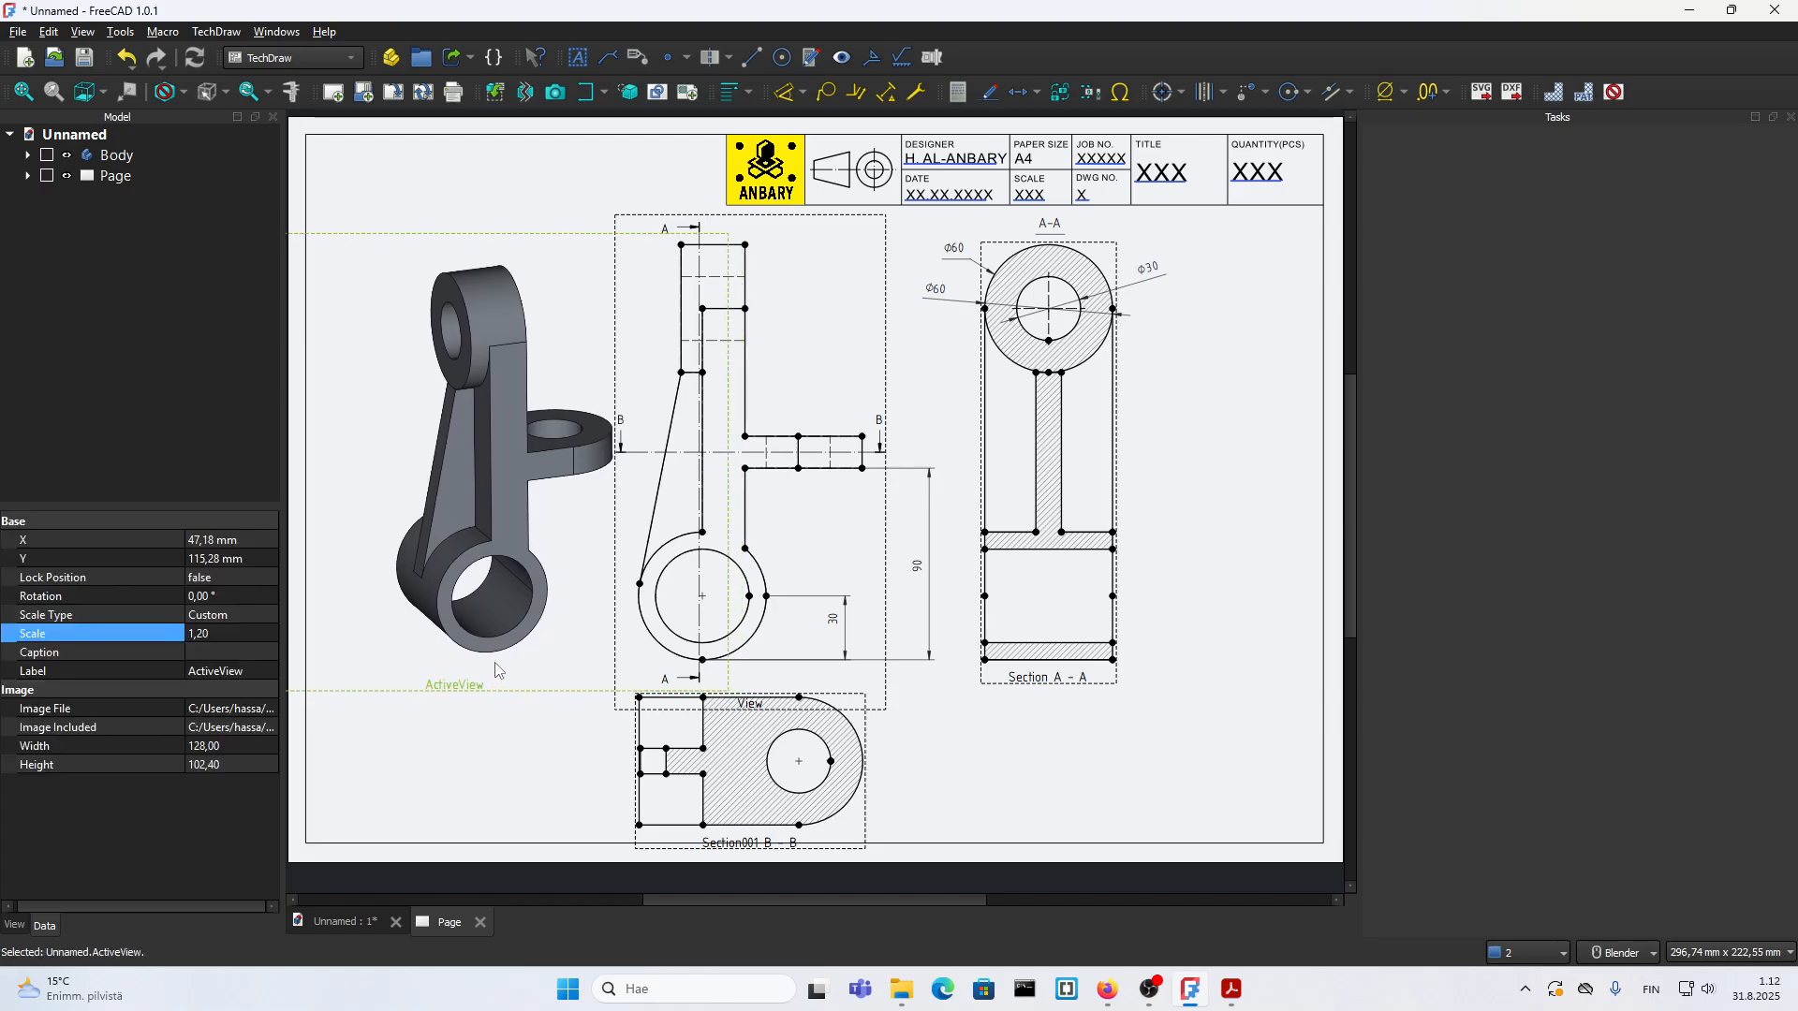
drag(496, 670, 410, 649)
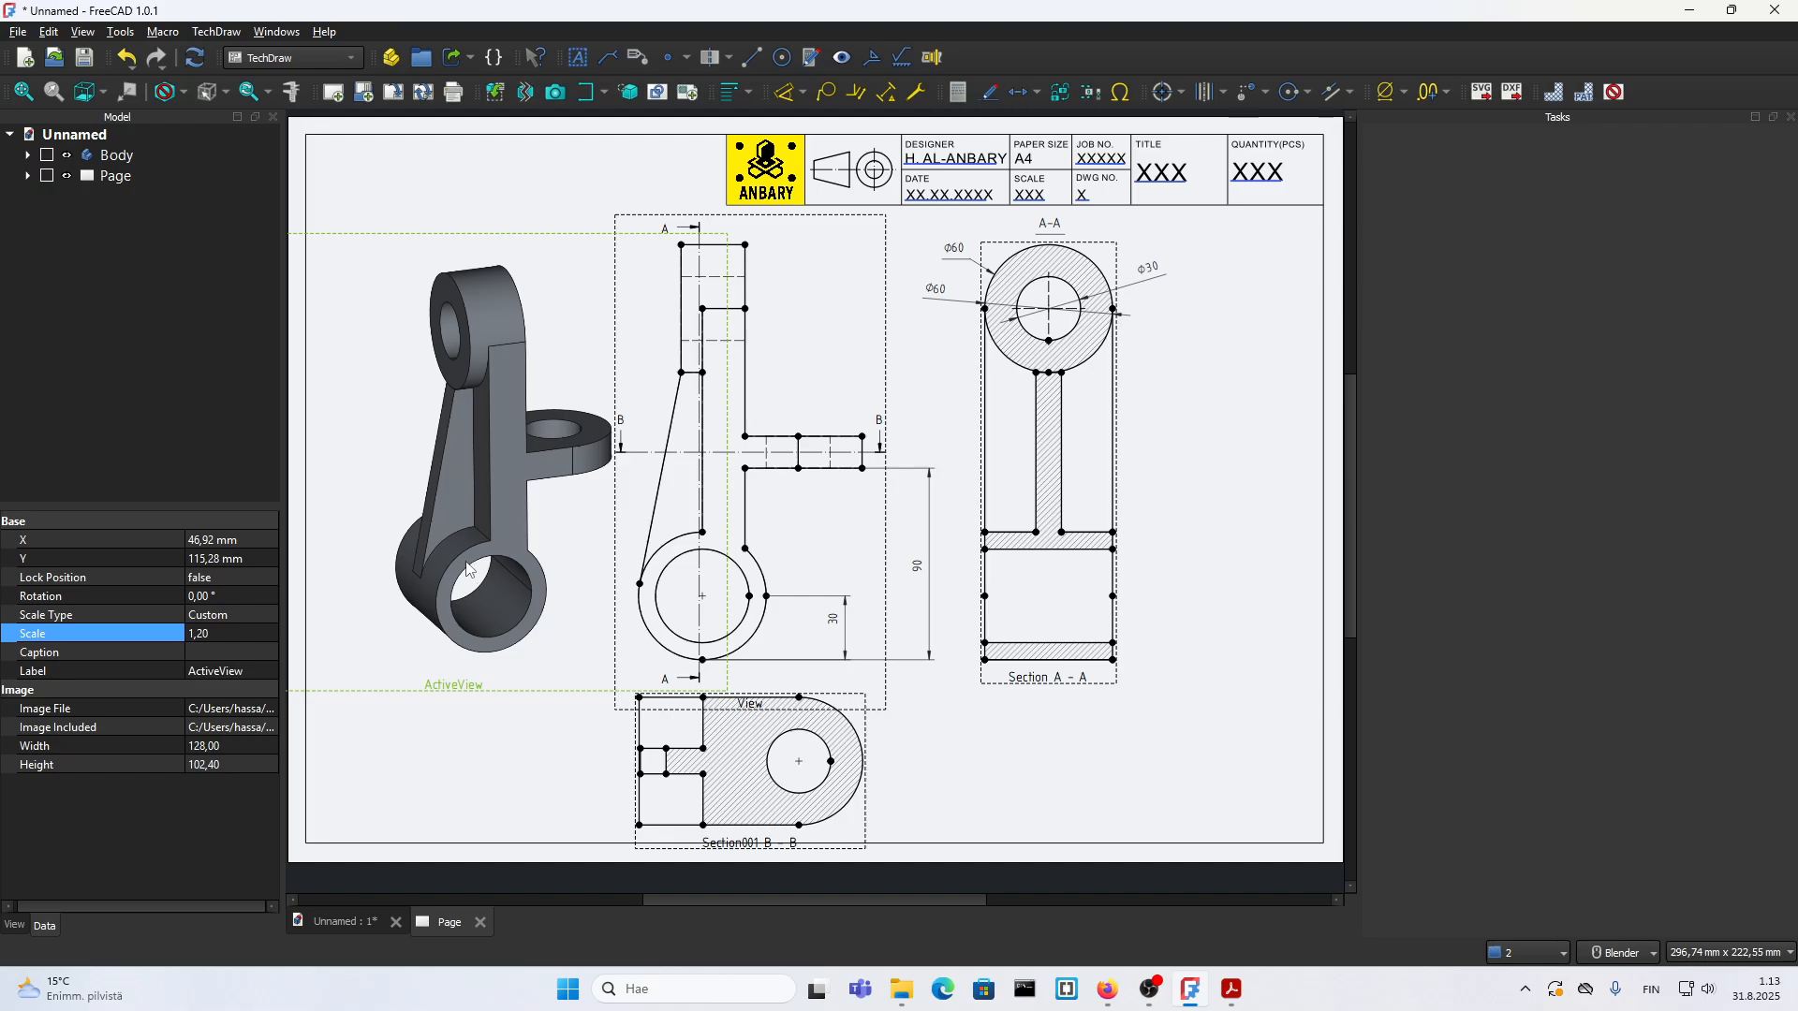
click(505, 730)
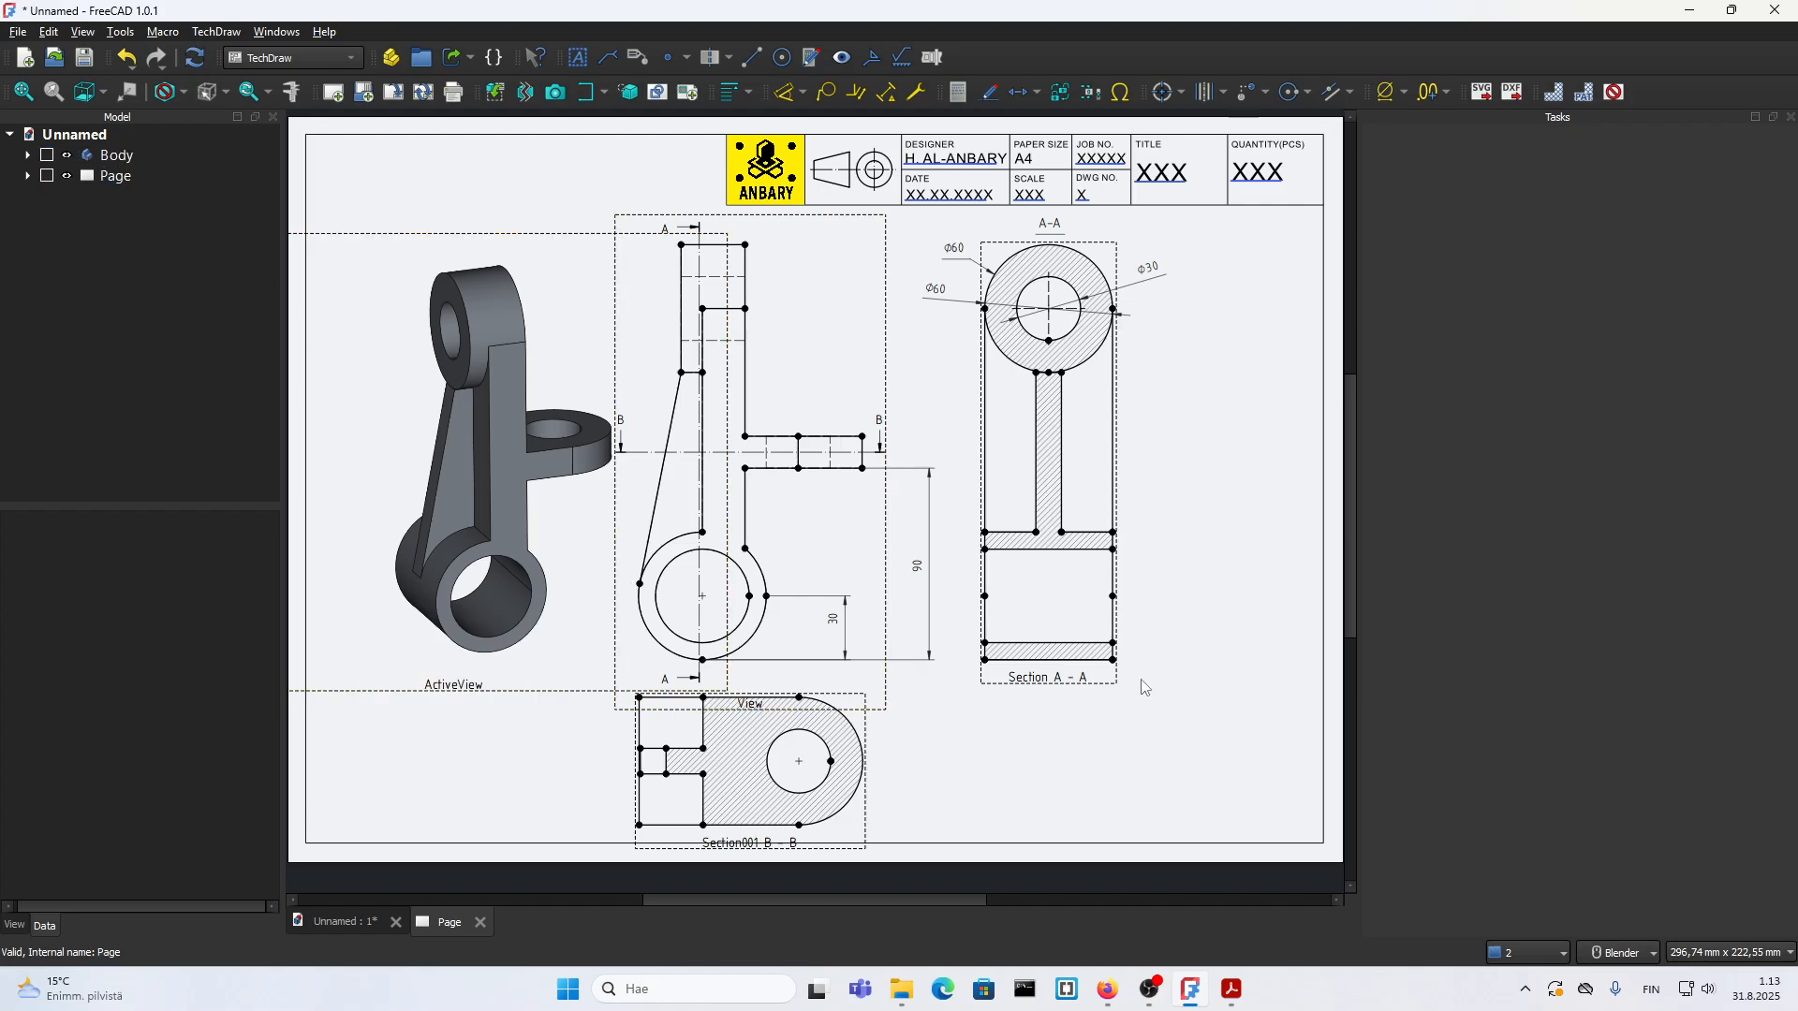
Step: Shift the A-A section view and the front view slightly to the right on the page
drag(1025, 674, 1041, 674)
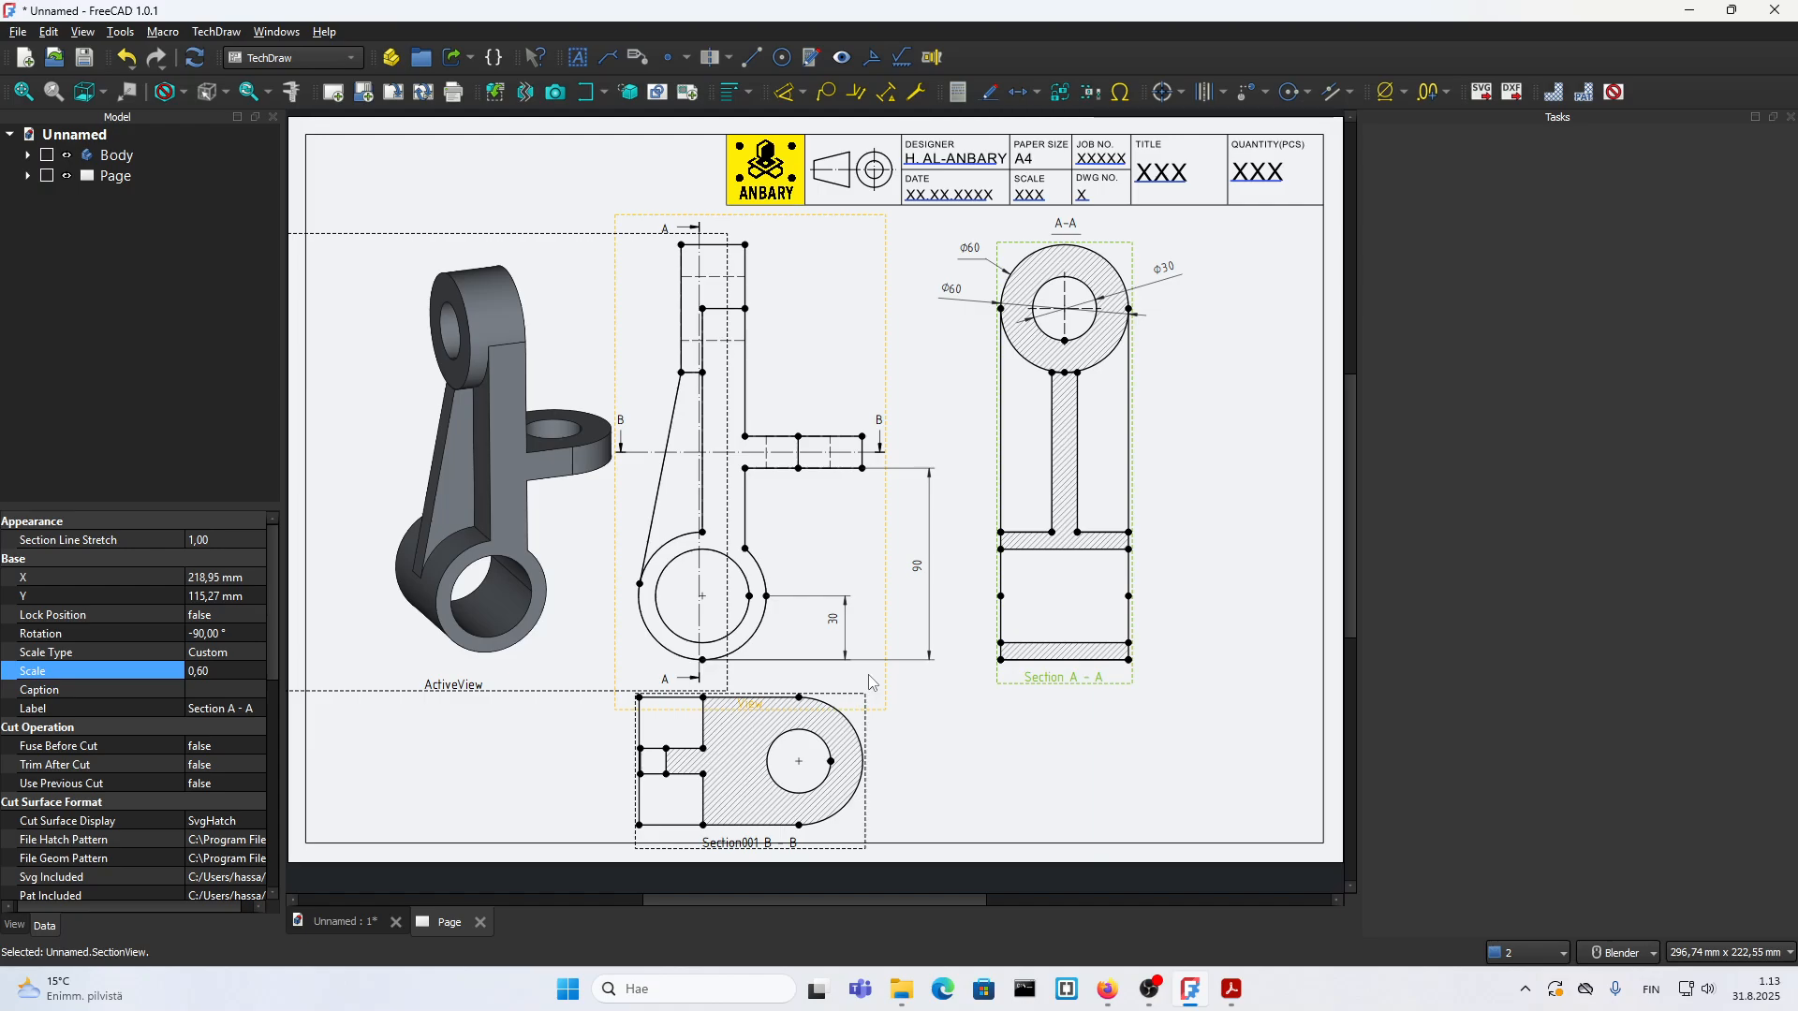
drag(868, 675, 898, 675)
click(998, 764)
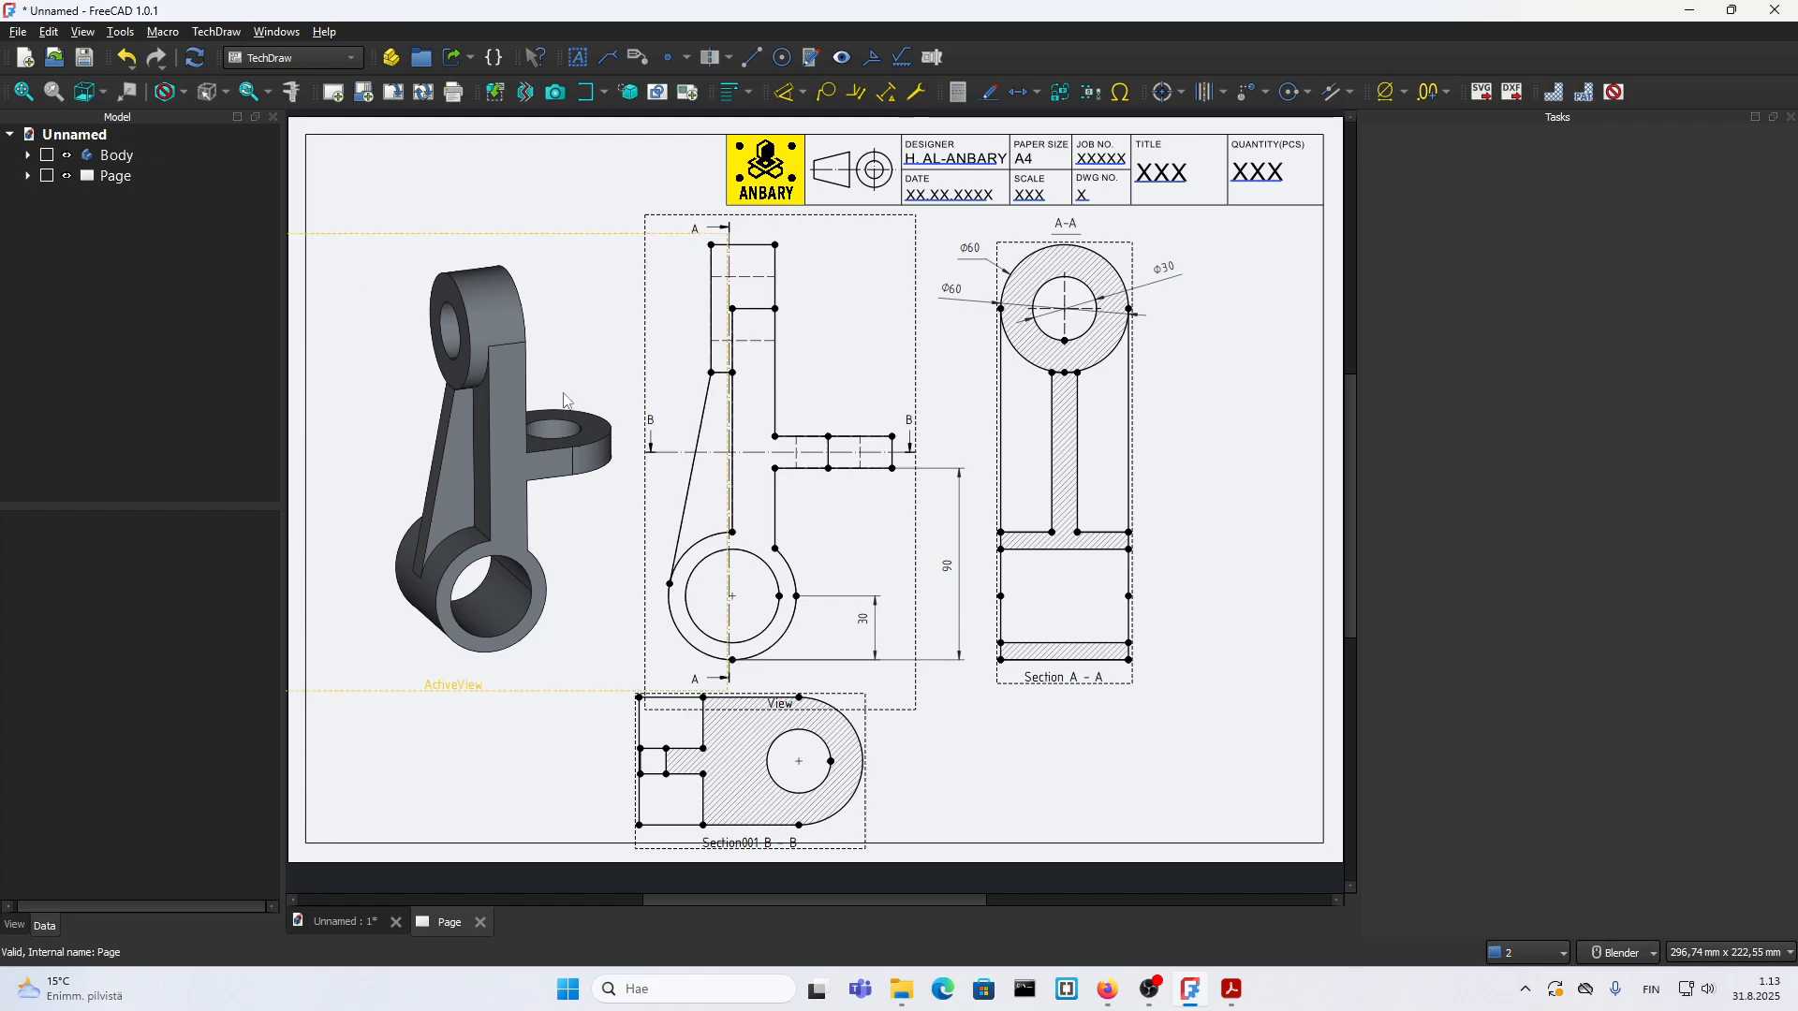
Step: Export the drawing page as a PDF named FF in folder 18
click(18, 31)
click(58, 420)
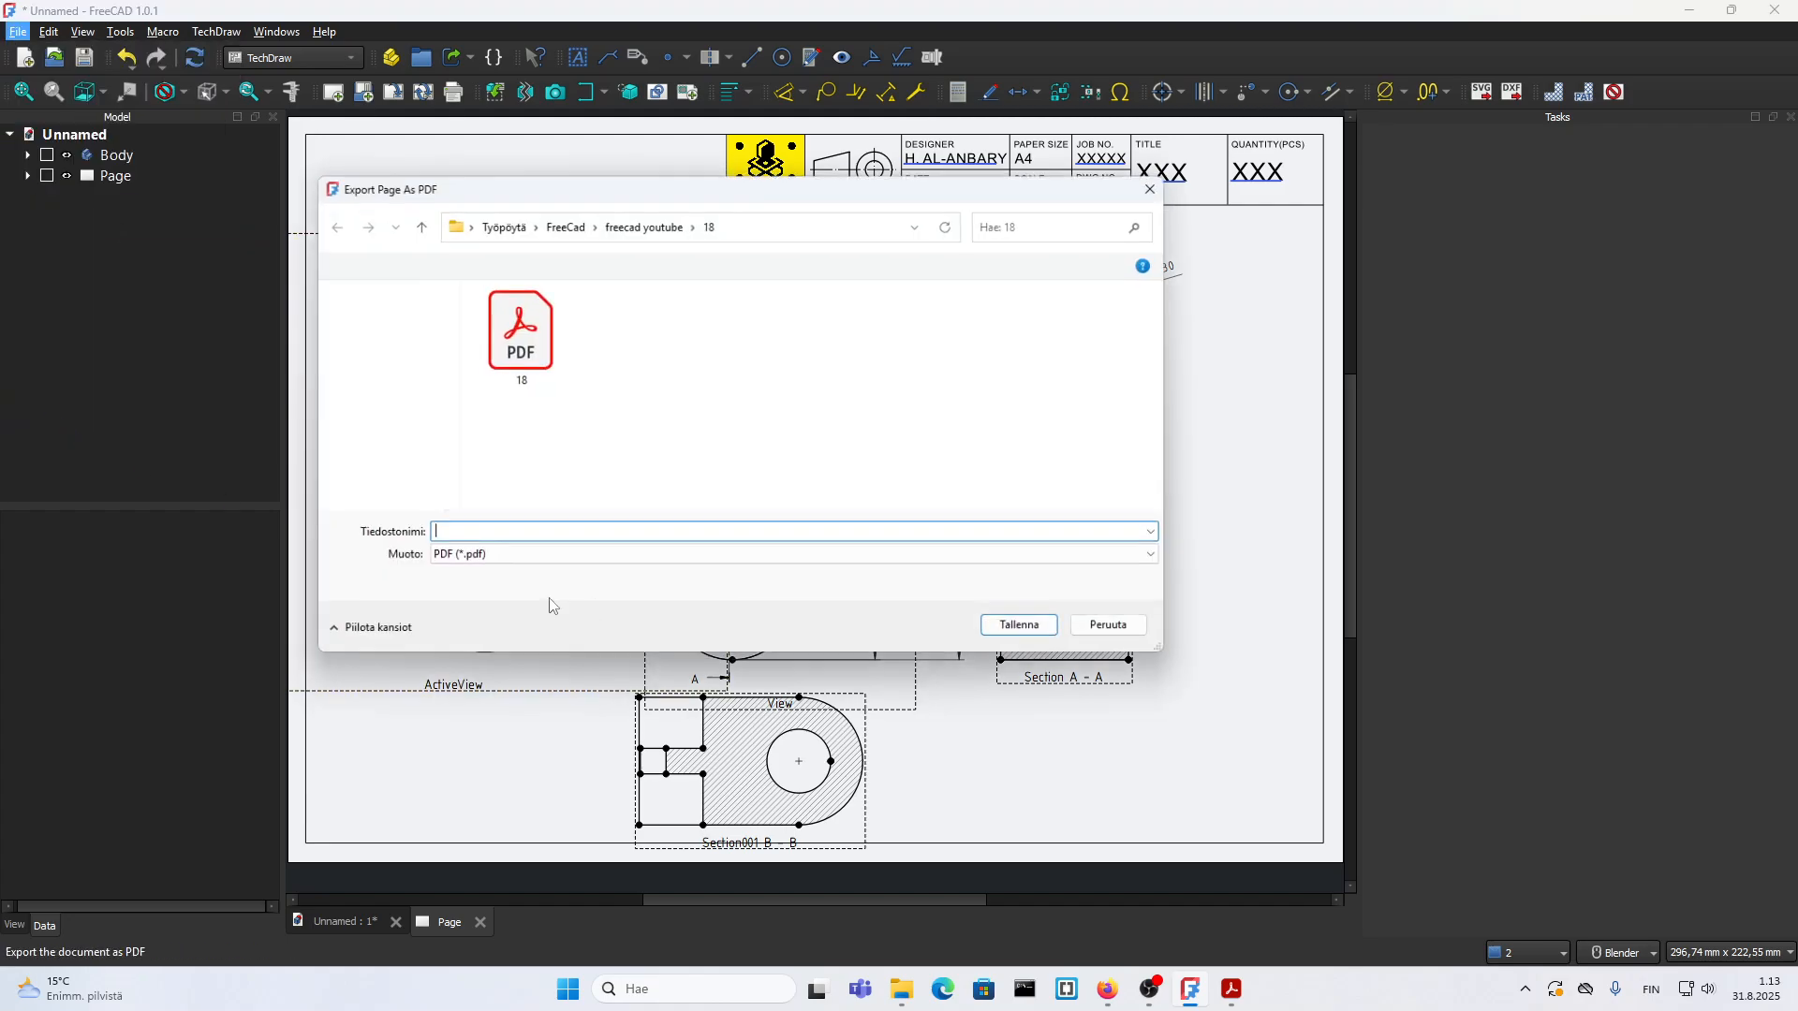
click(515, 537)
text(FF)
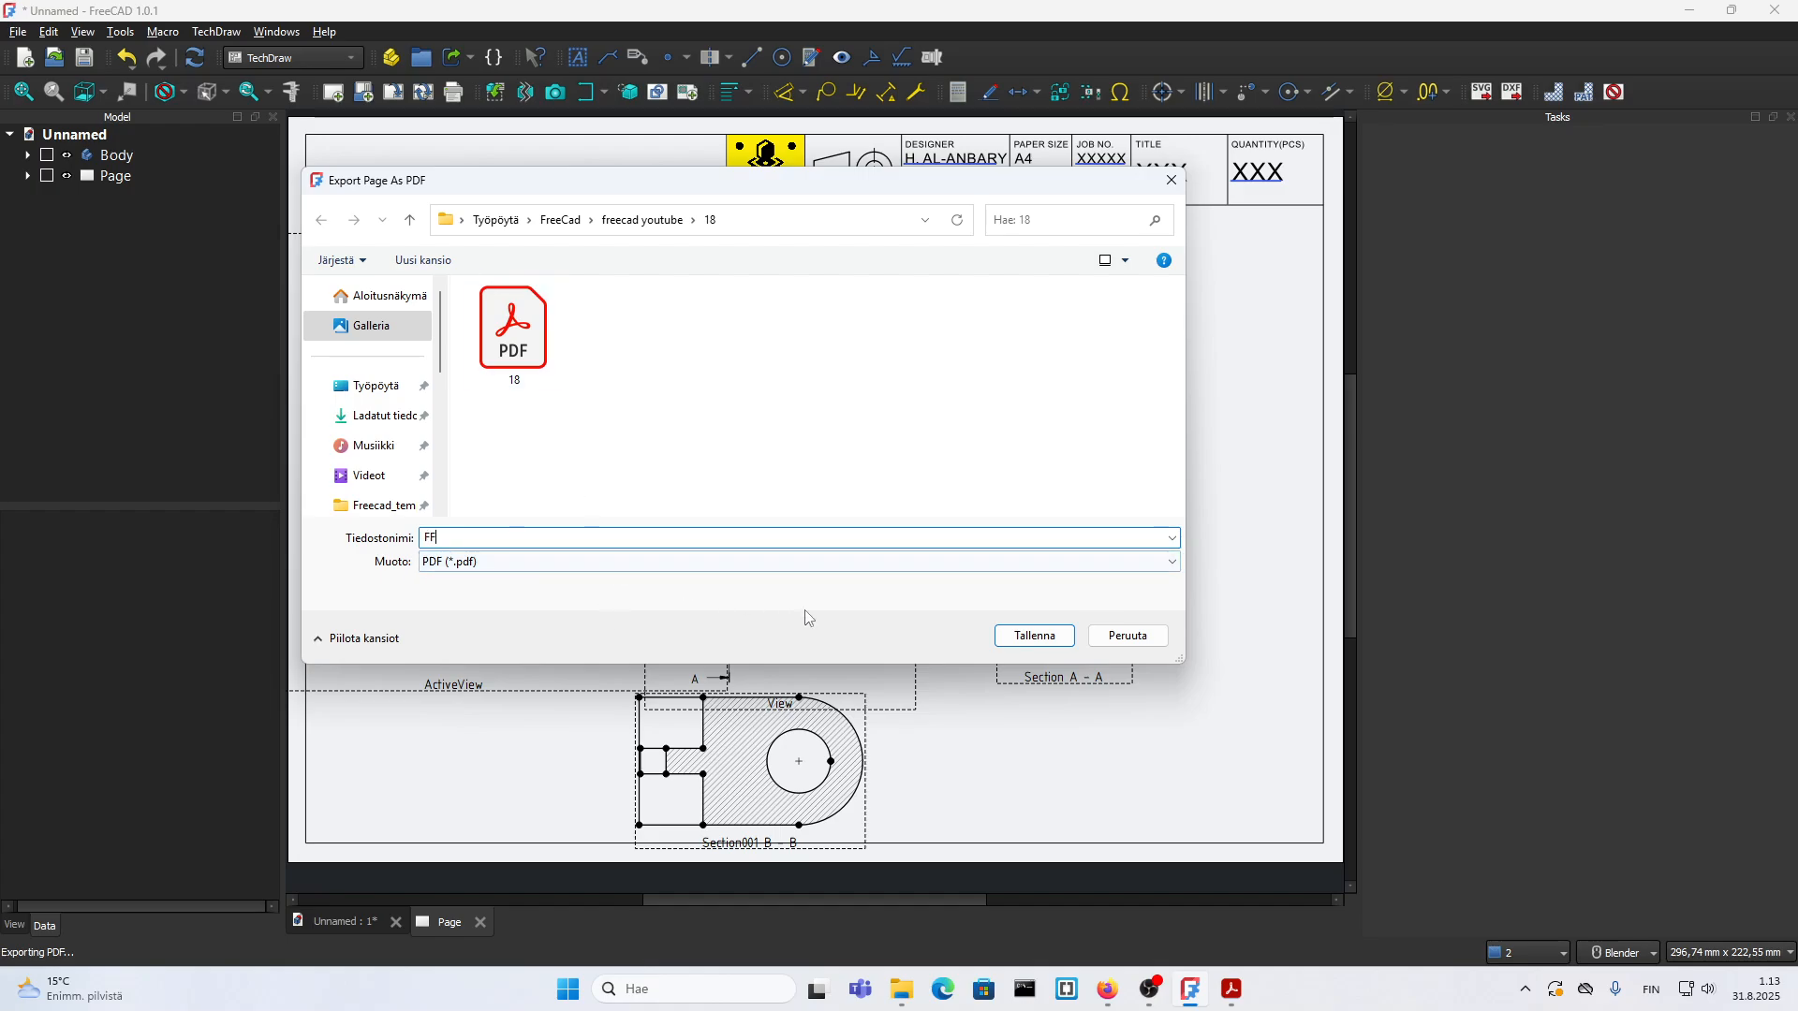
click(1035, 634)
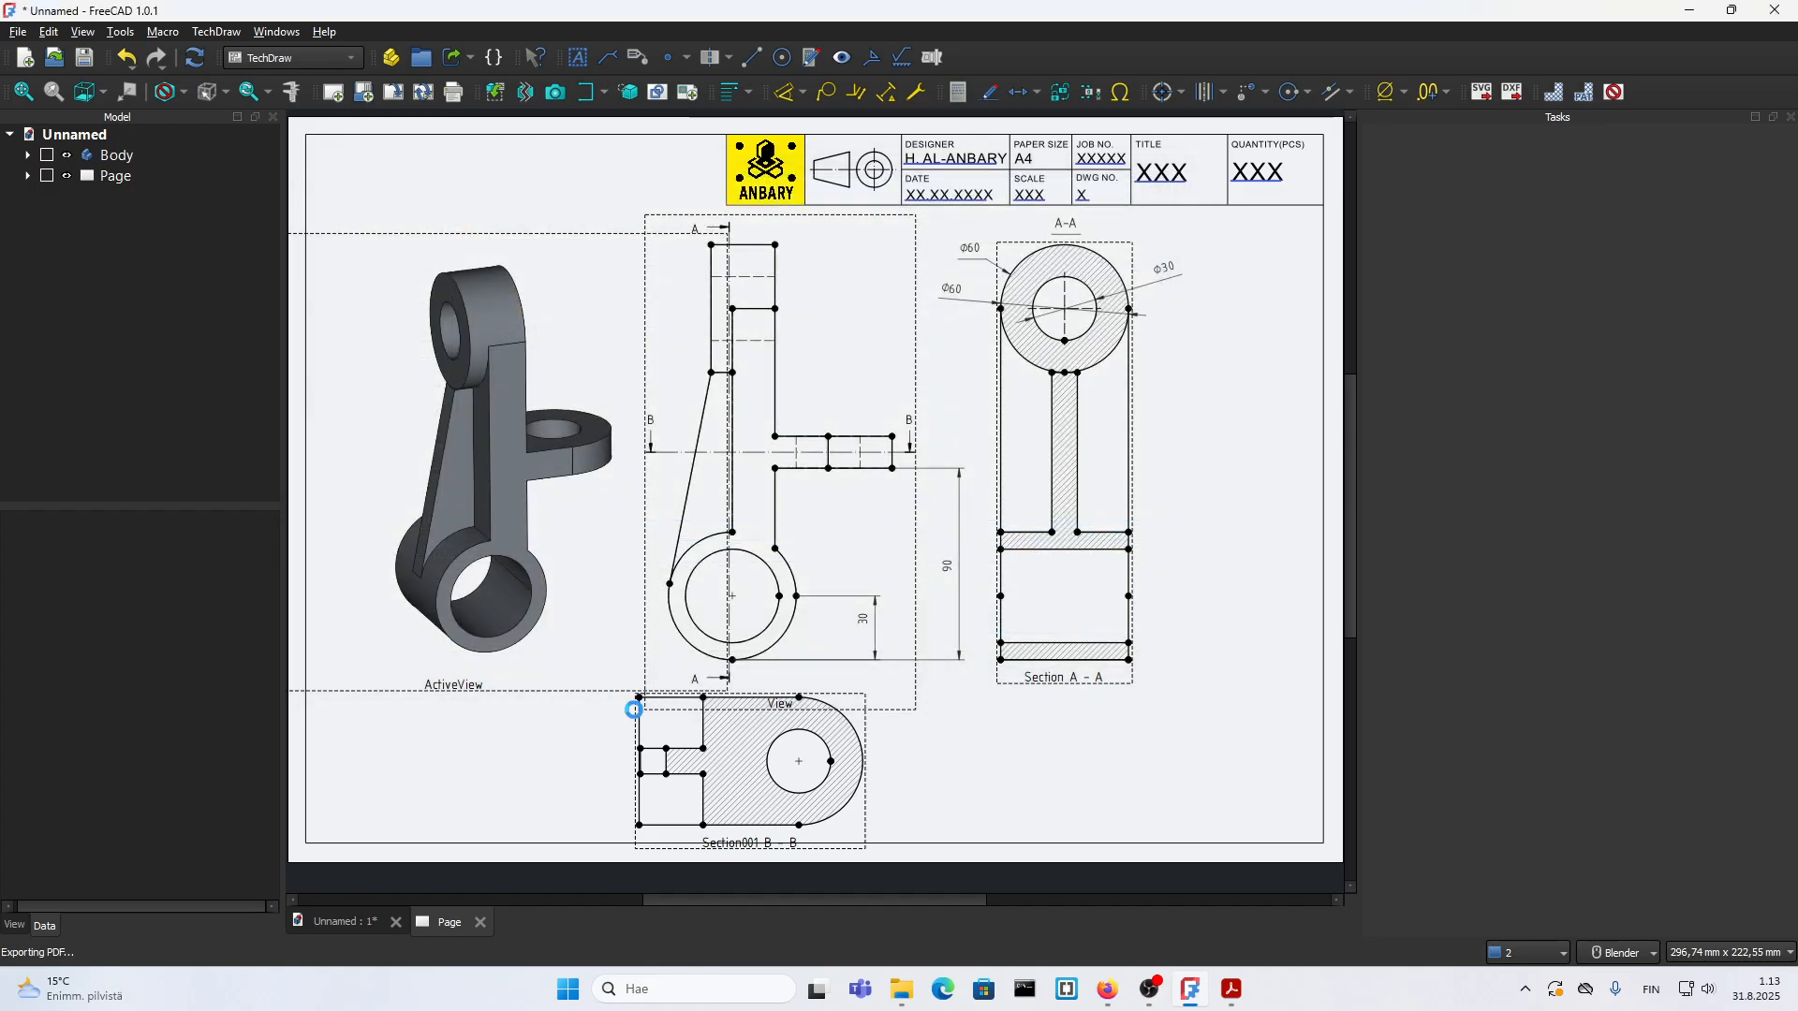
Step: Open the exported FF.pdf from the recent files in File Explorer and examine how the views came out
click(905, 998)
click(235, 399)
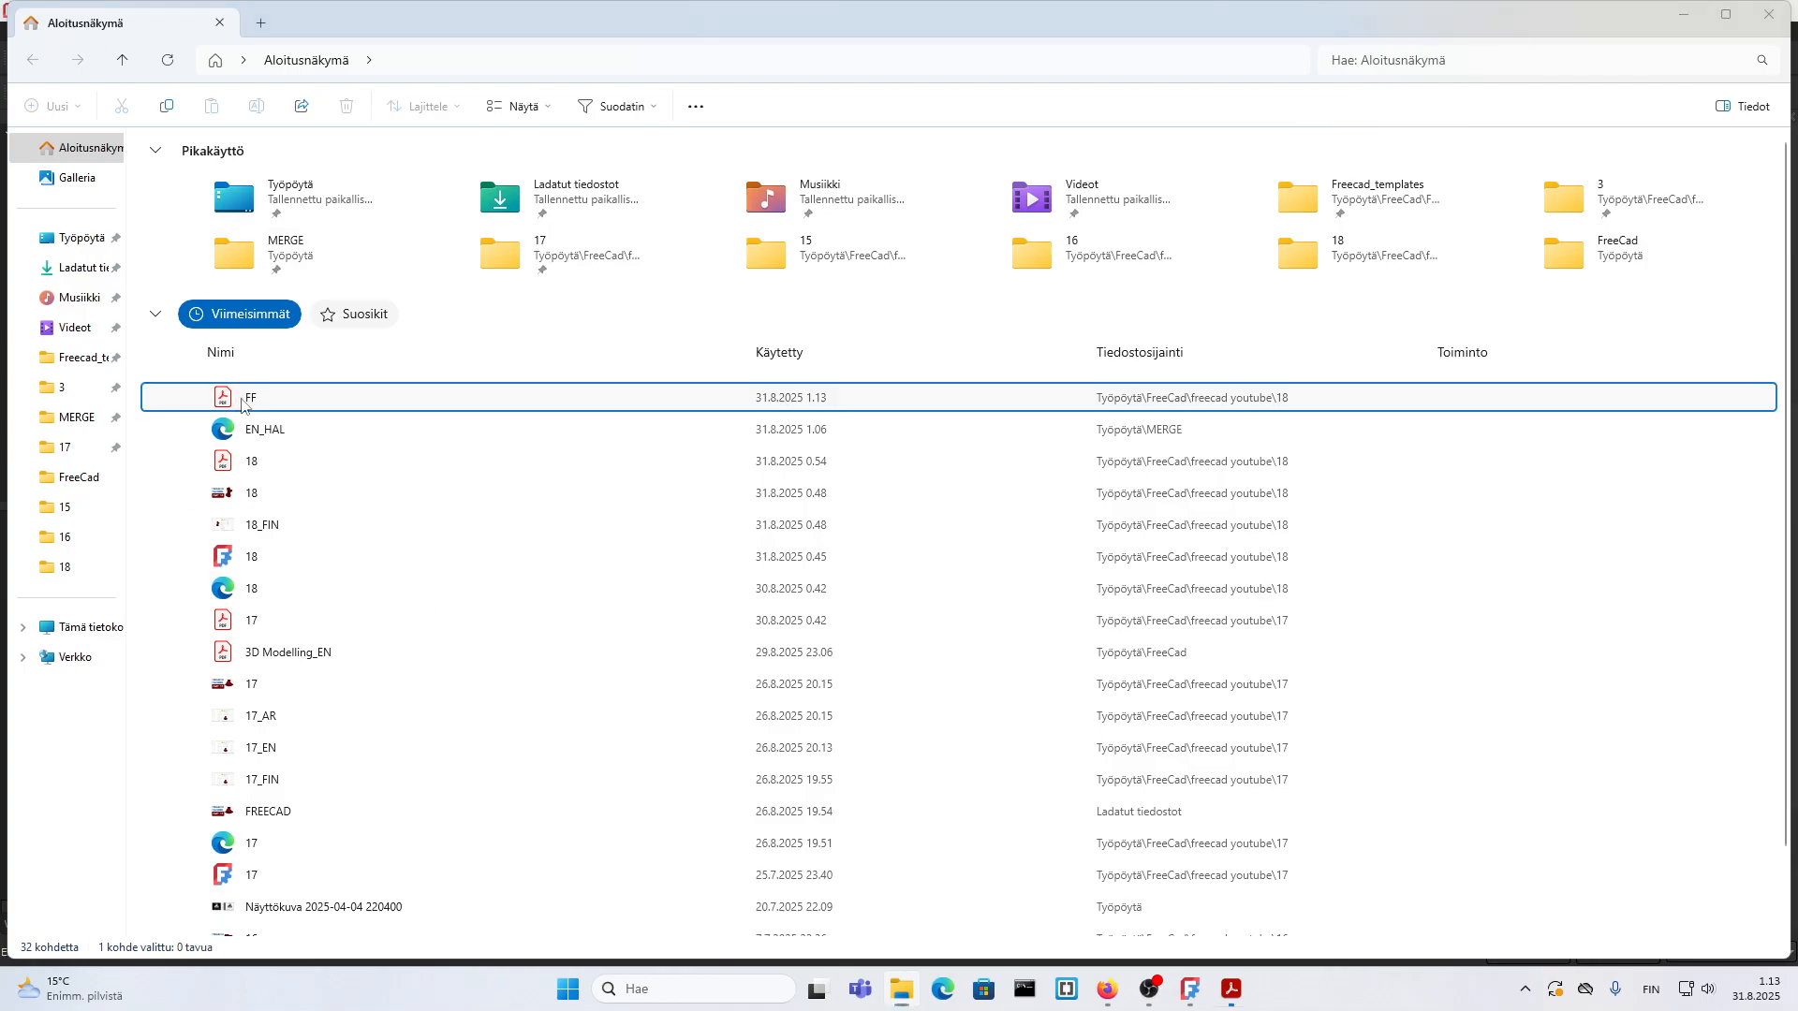
double_click(242, 401)
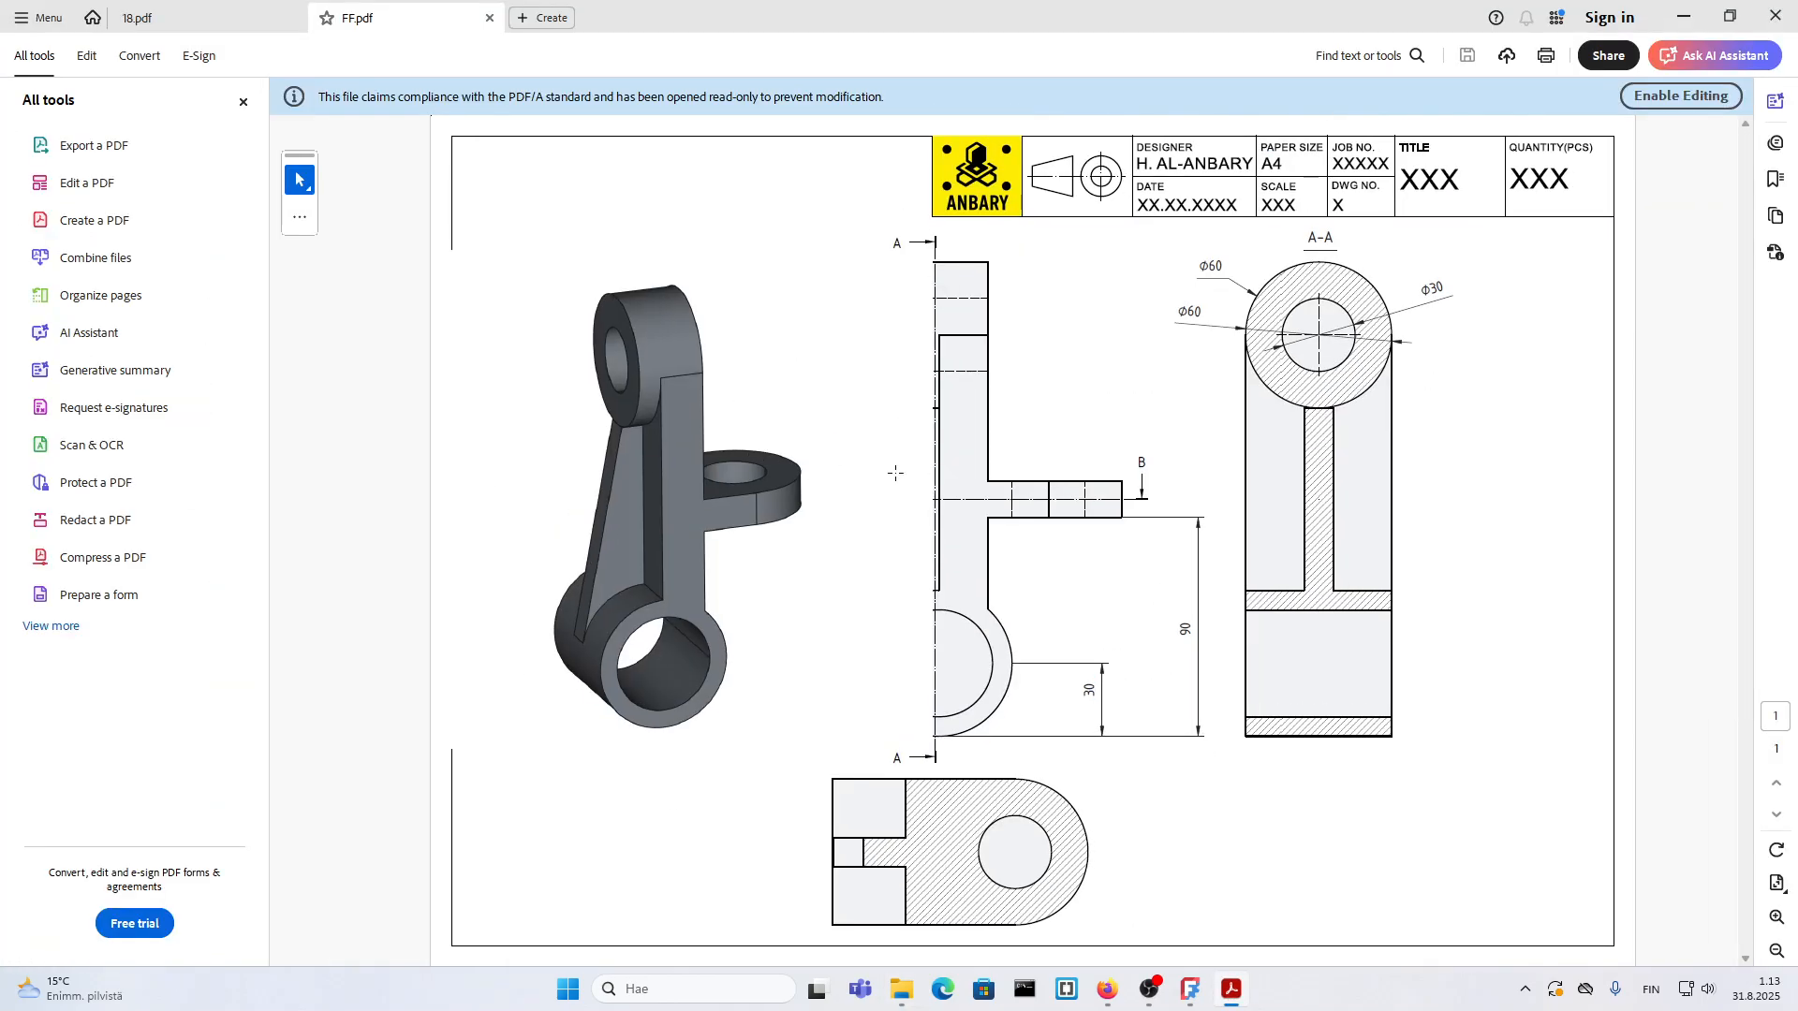
click(243, 102)
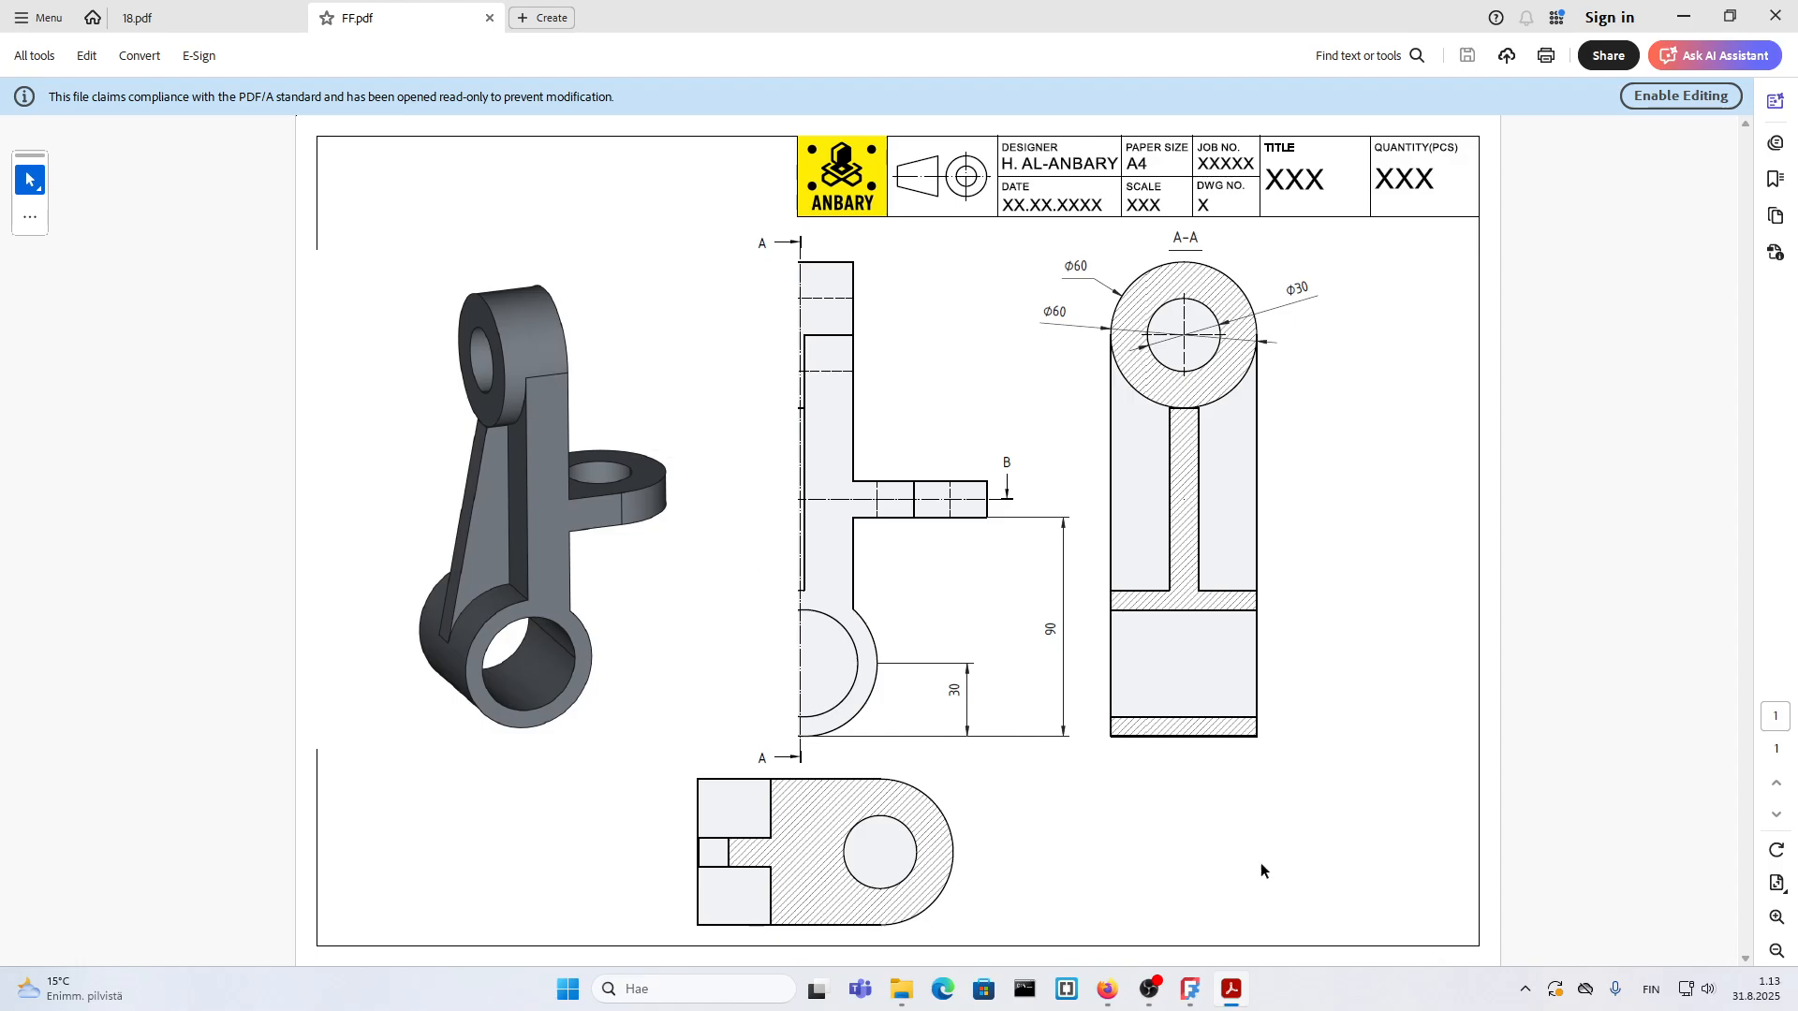
Step: Close all open PDF documents without saving changes to 18.pdf and return to FreeCAD
click(1776, 17)
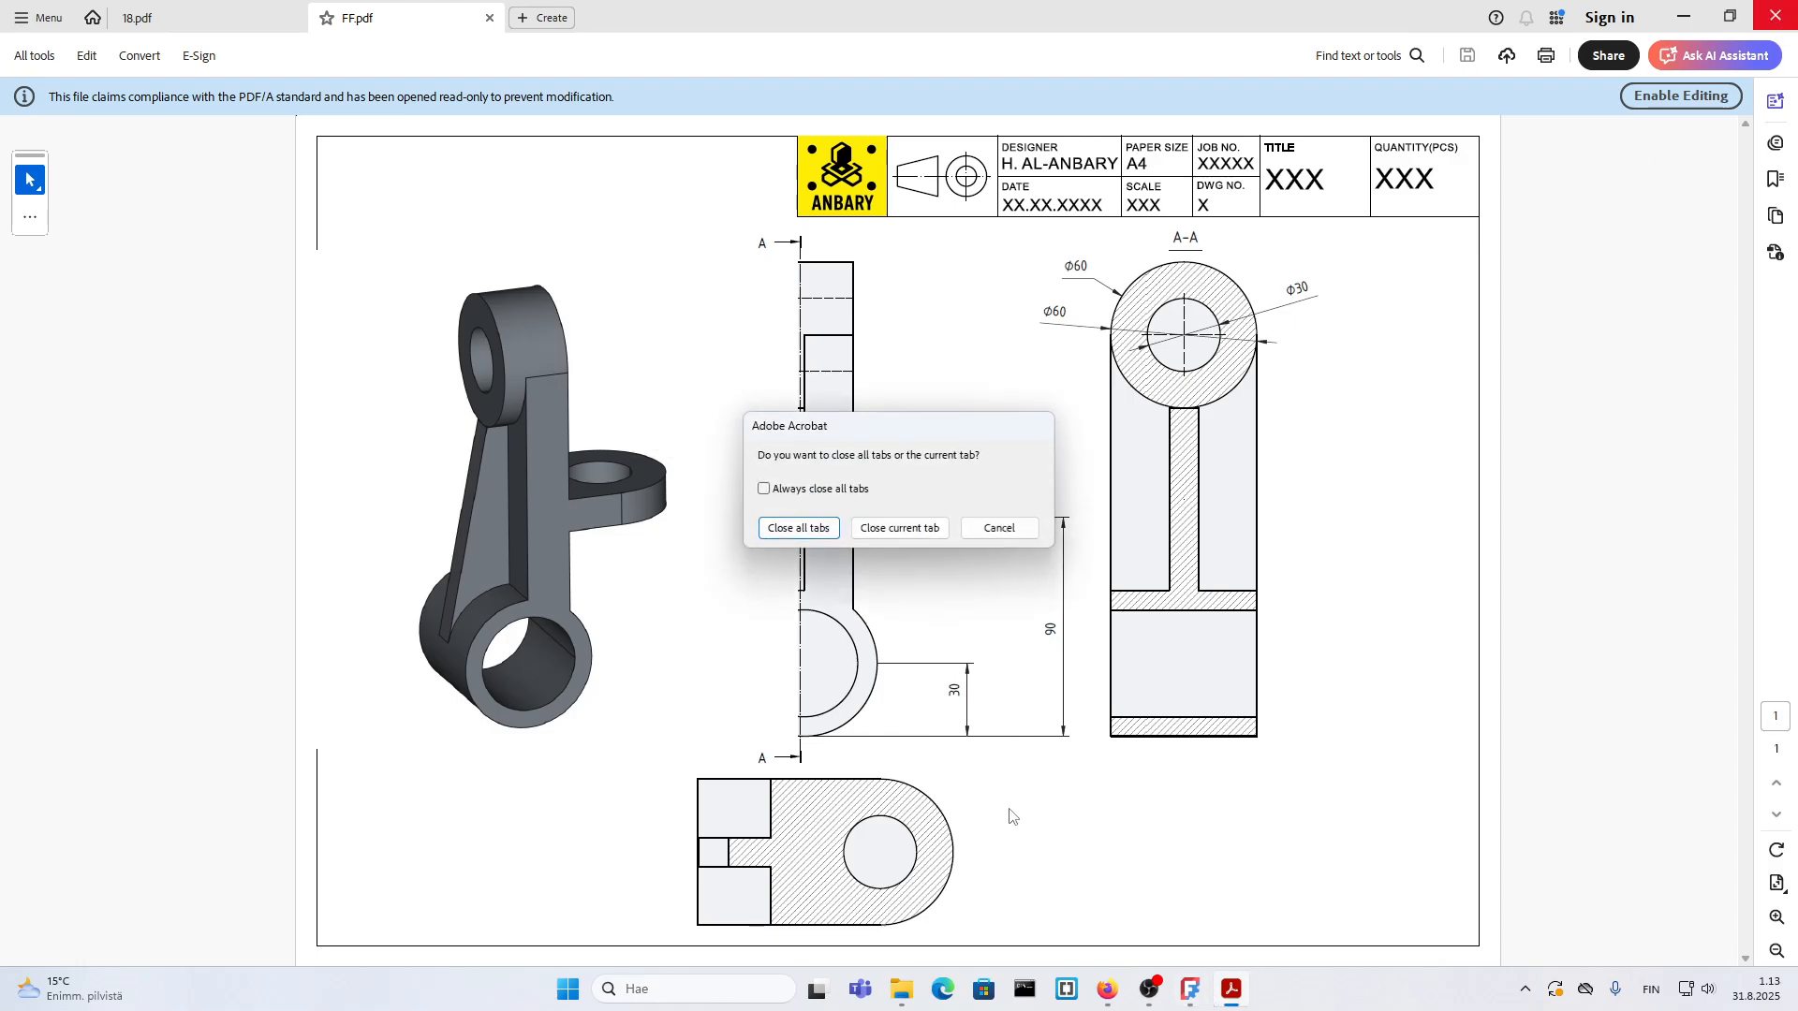
click(811, 530)
click(1015, 537)
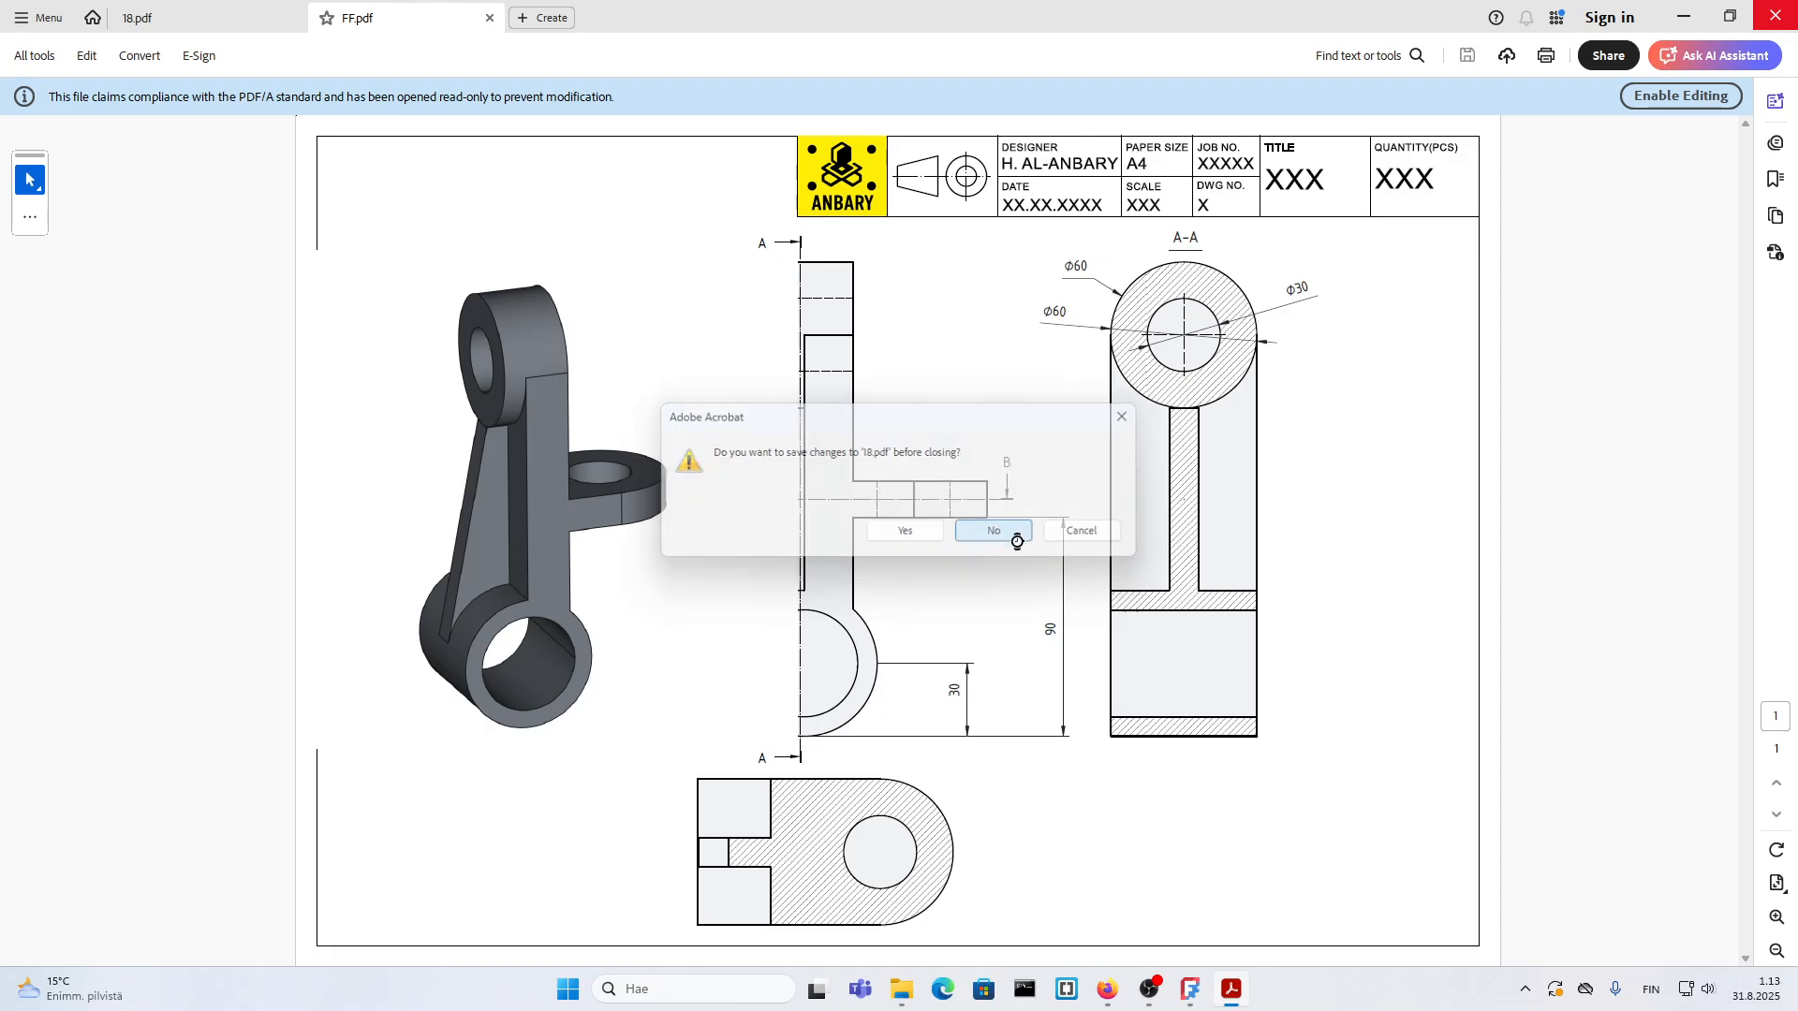
click(1211, 989)
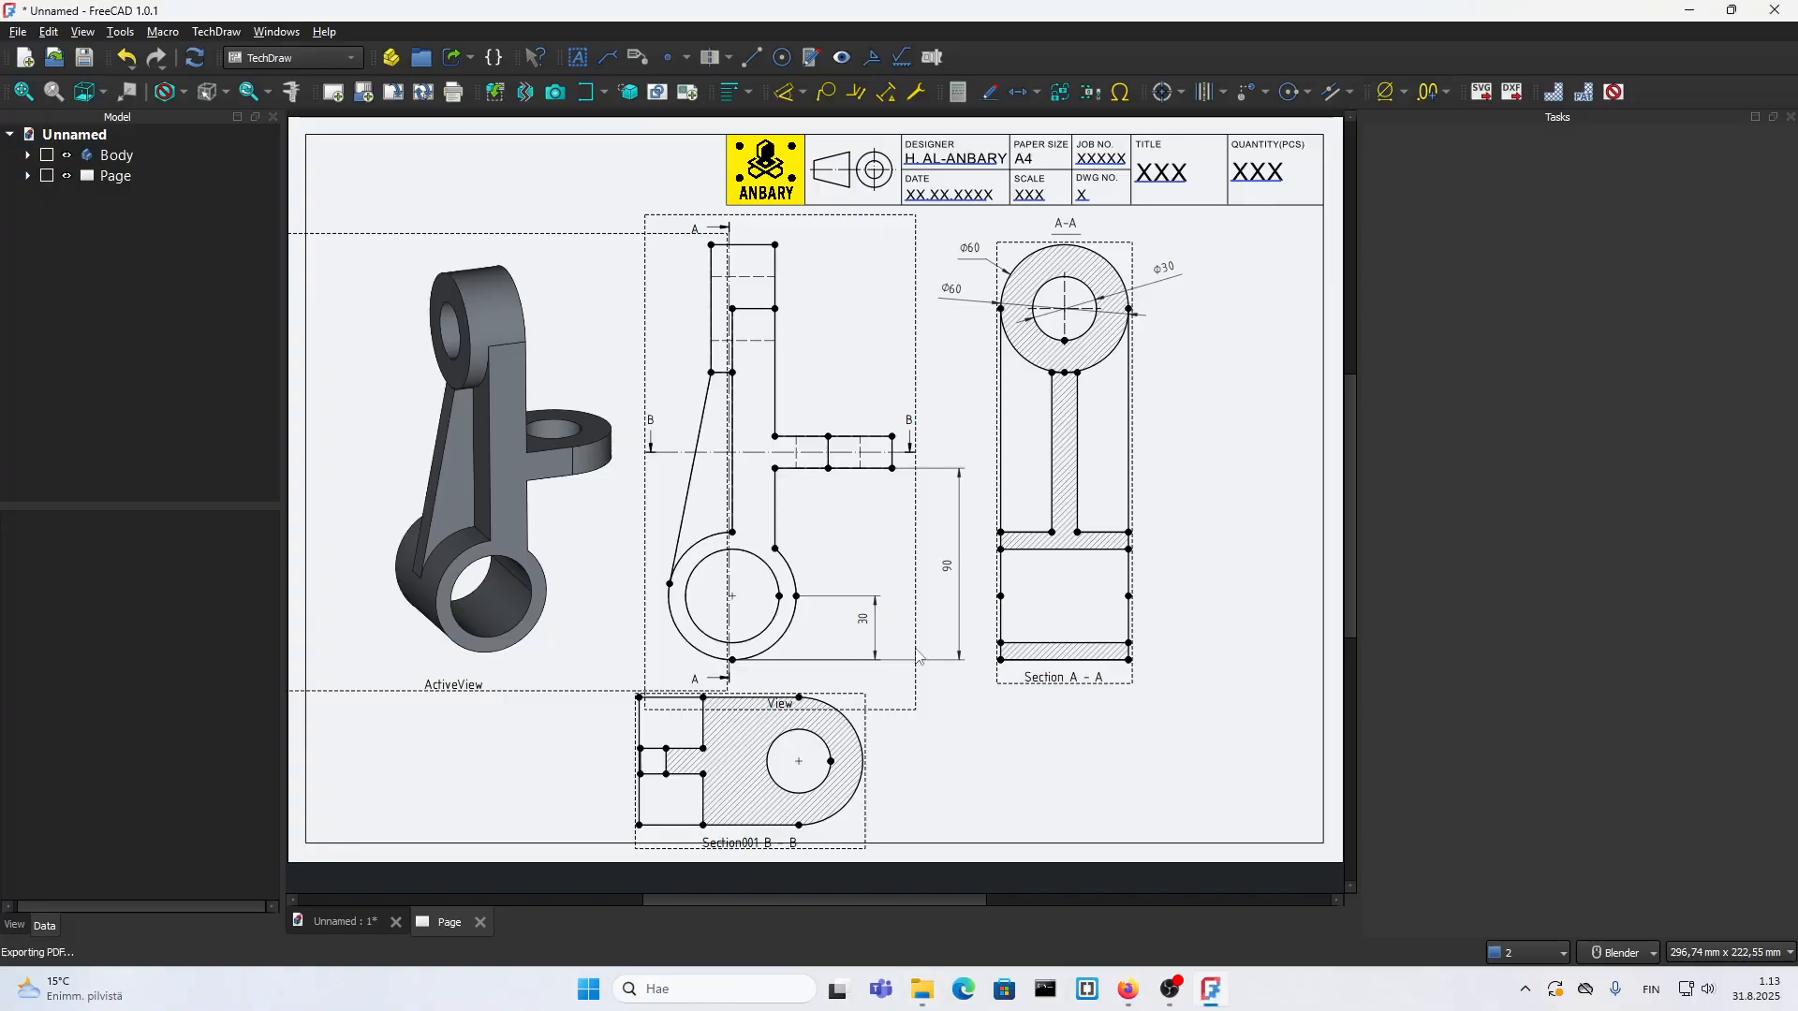
Step: Hide the view frames on the page and export it as an SVG named FFF in folder 18
right_click(1163, 593)
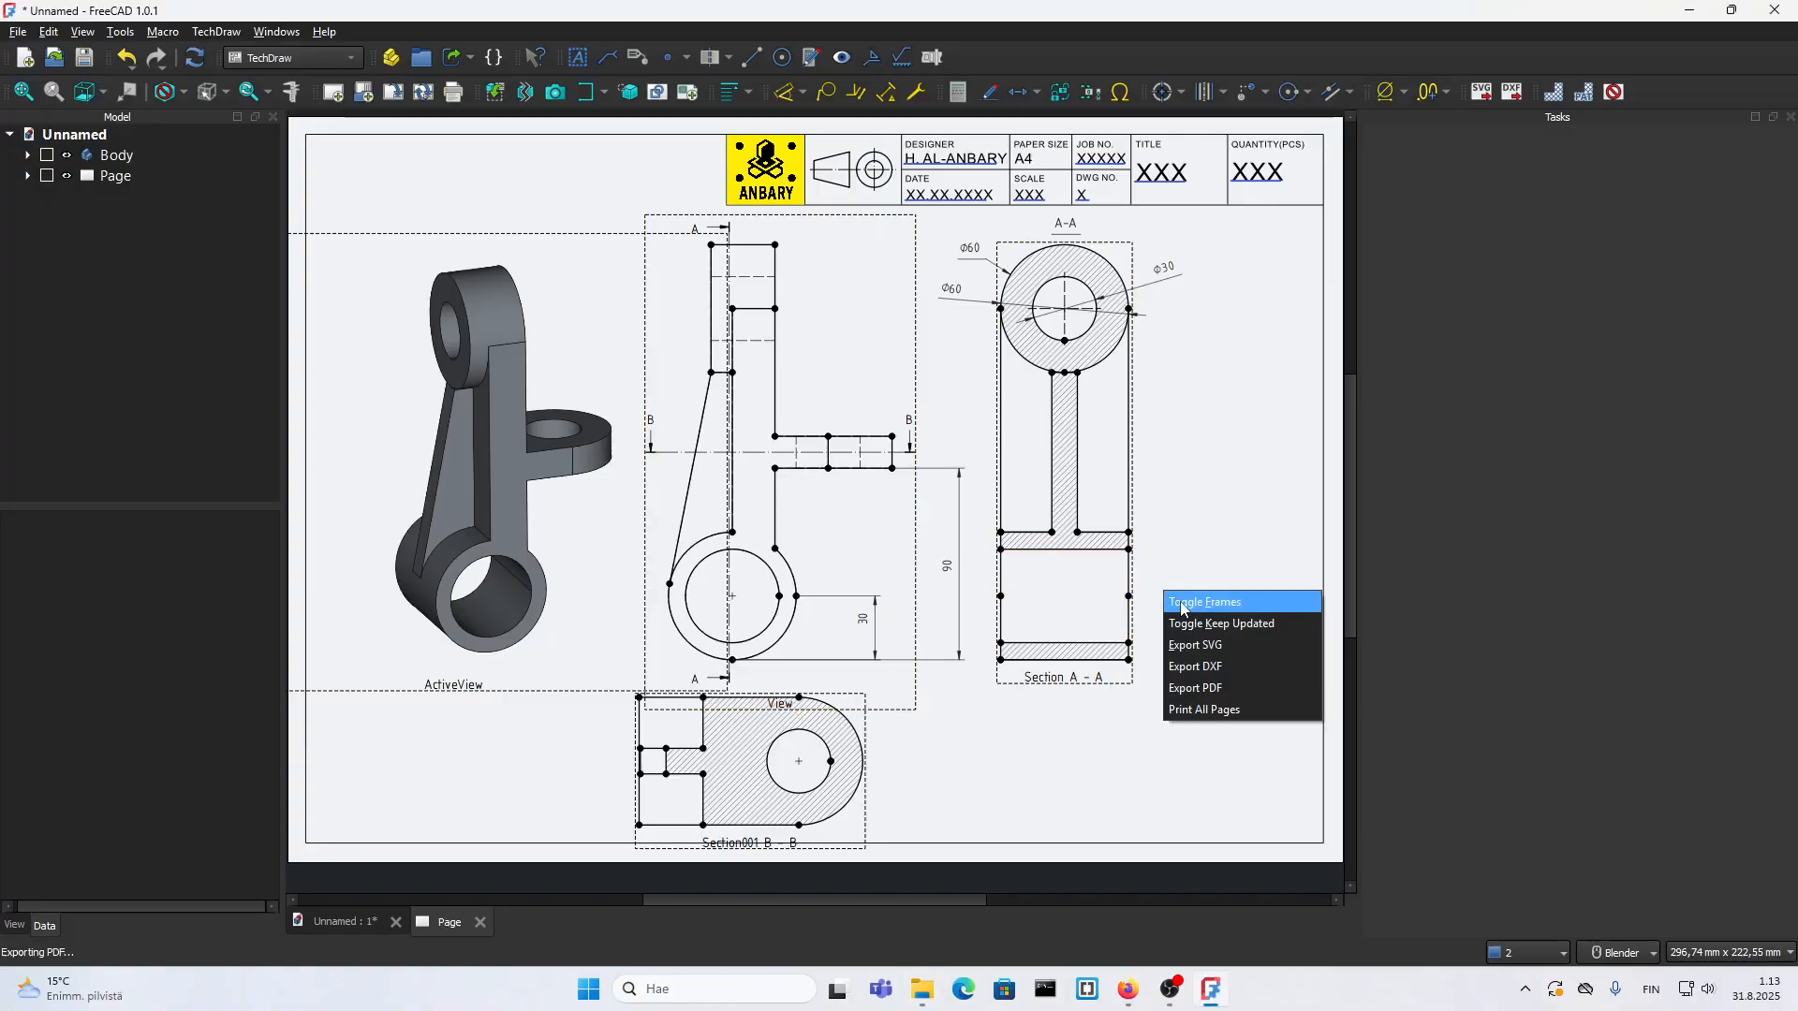
click(1181, 608)
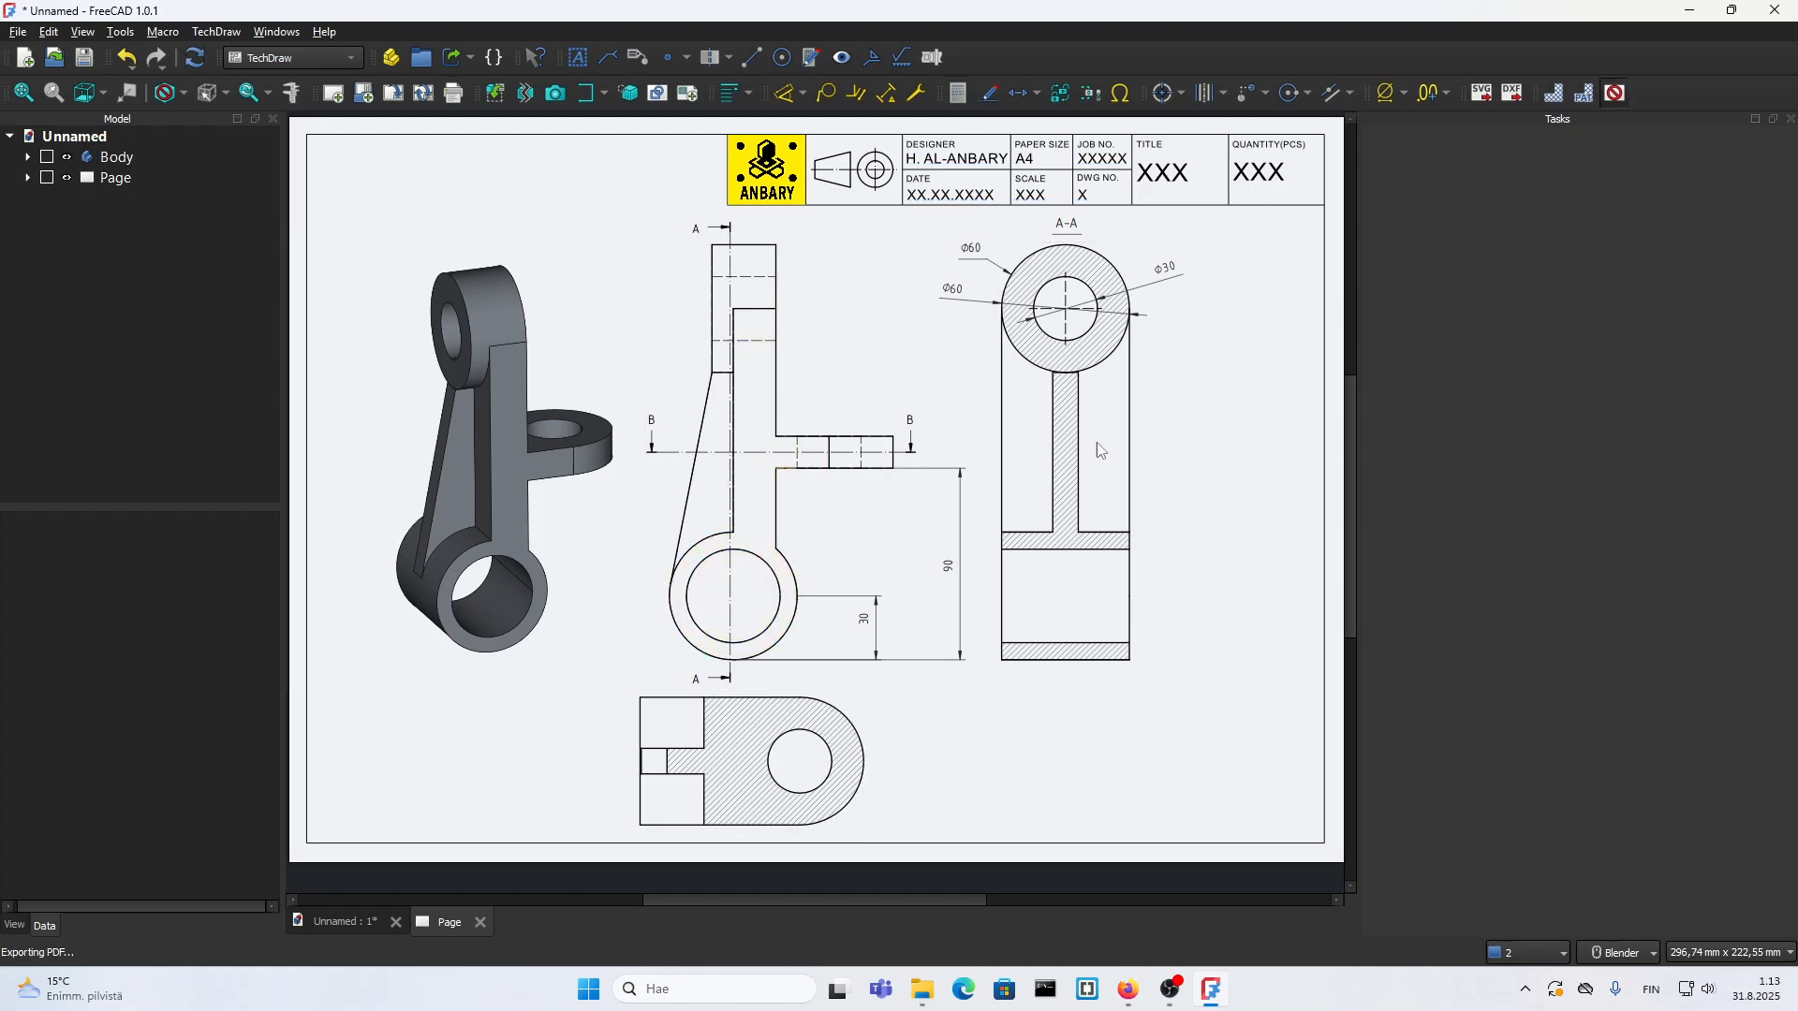
click(1481, 93)
text(F)
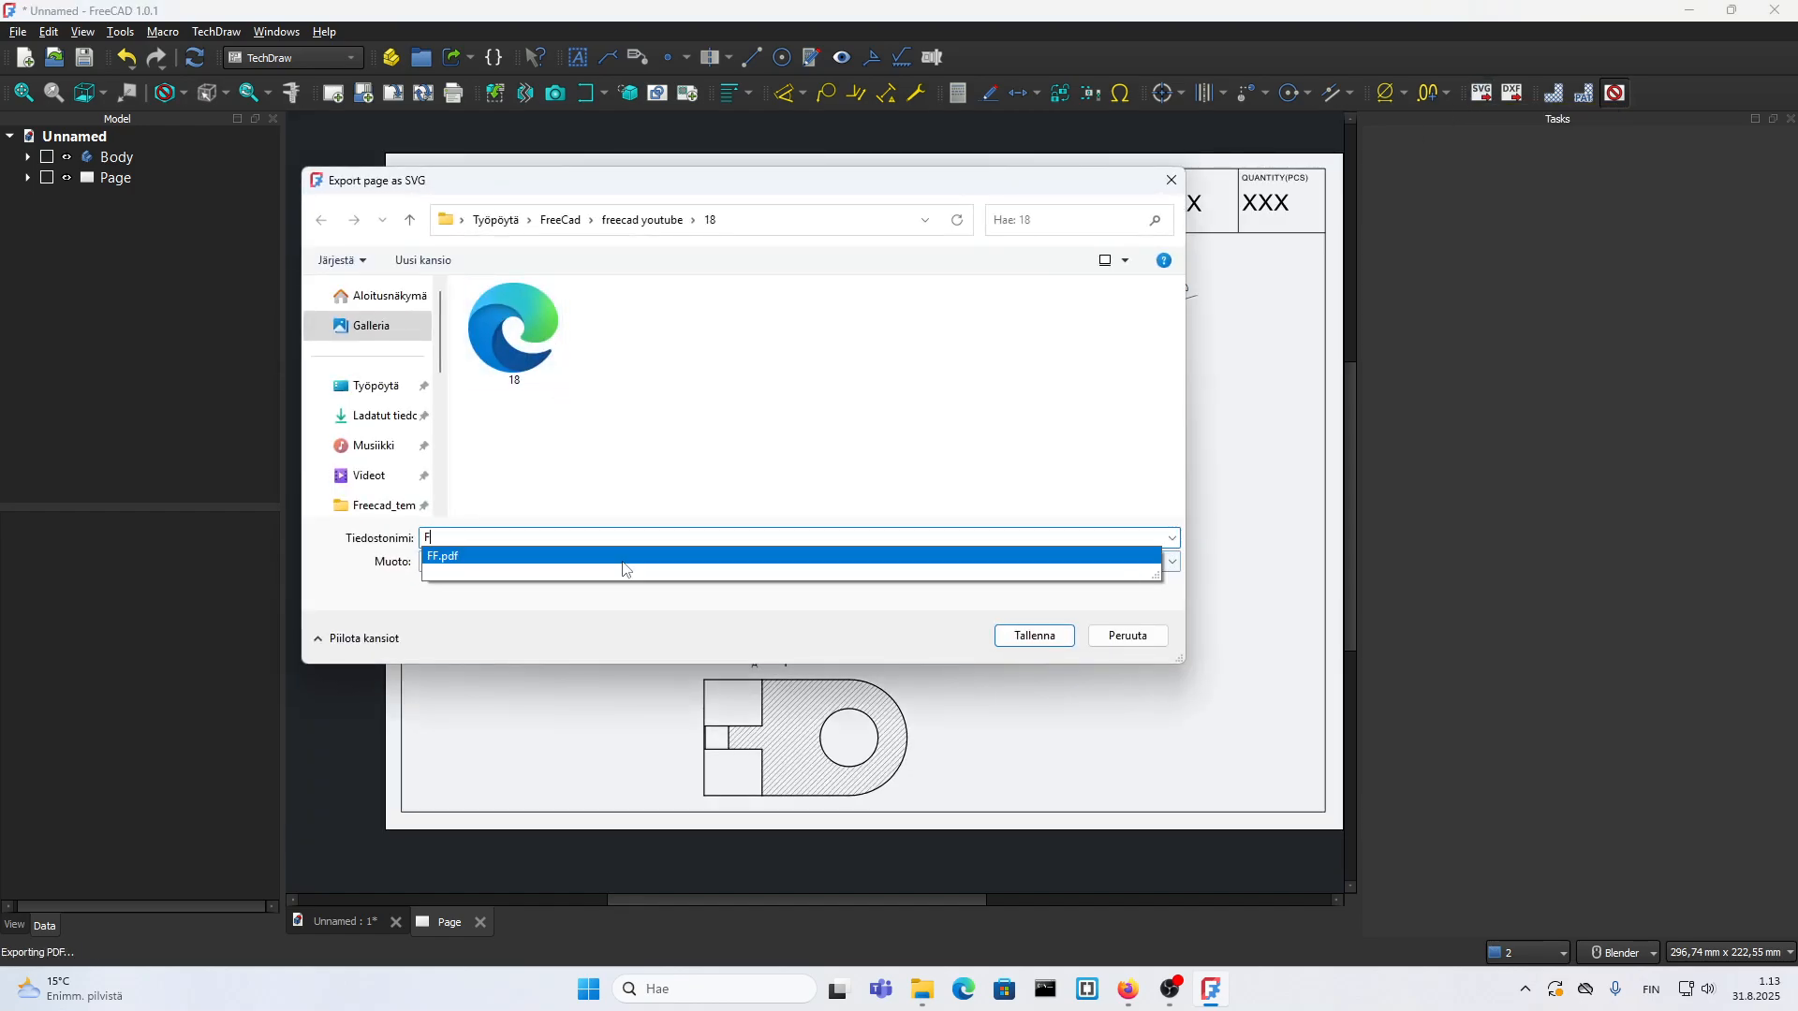
click(622, 556)
click(1029, 636)
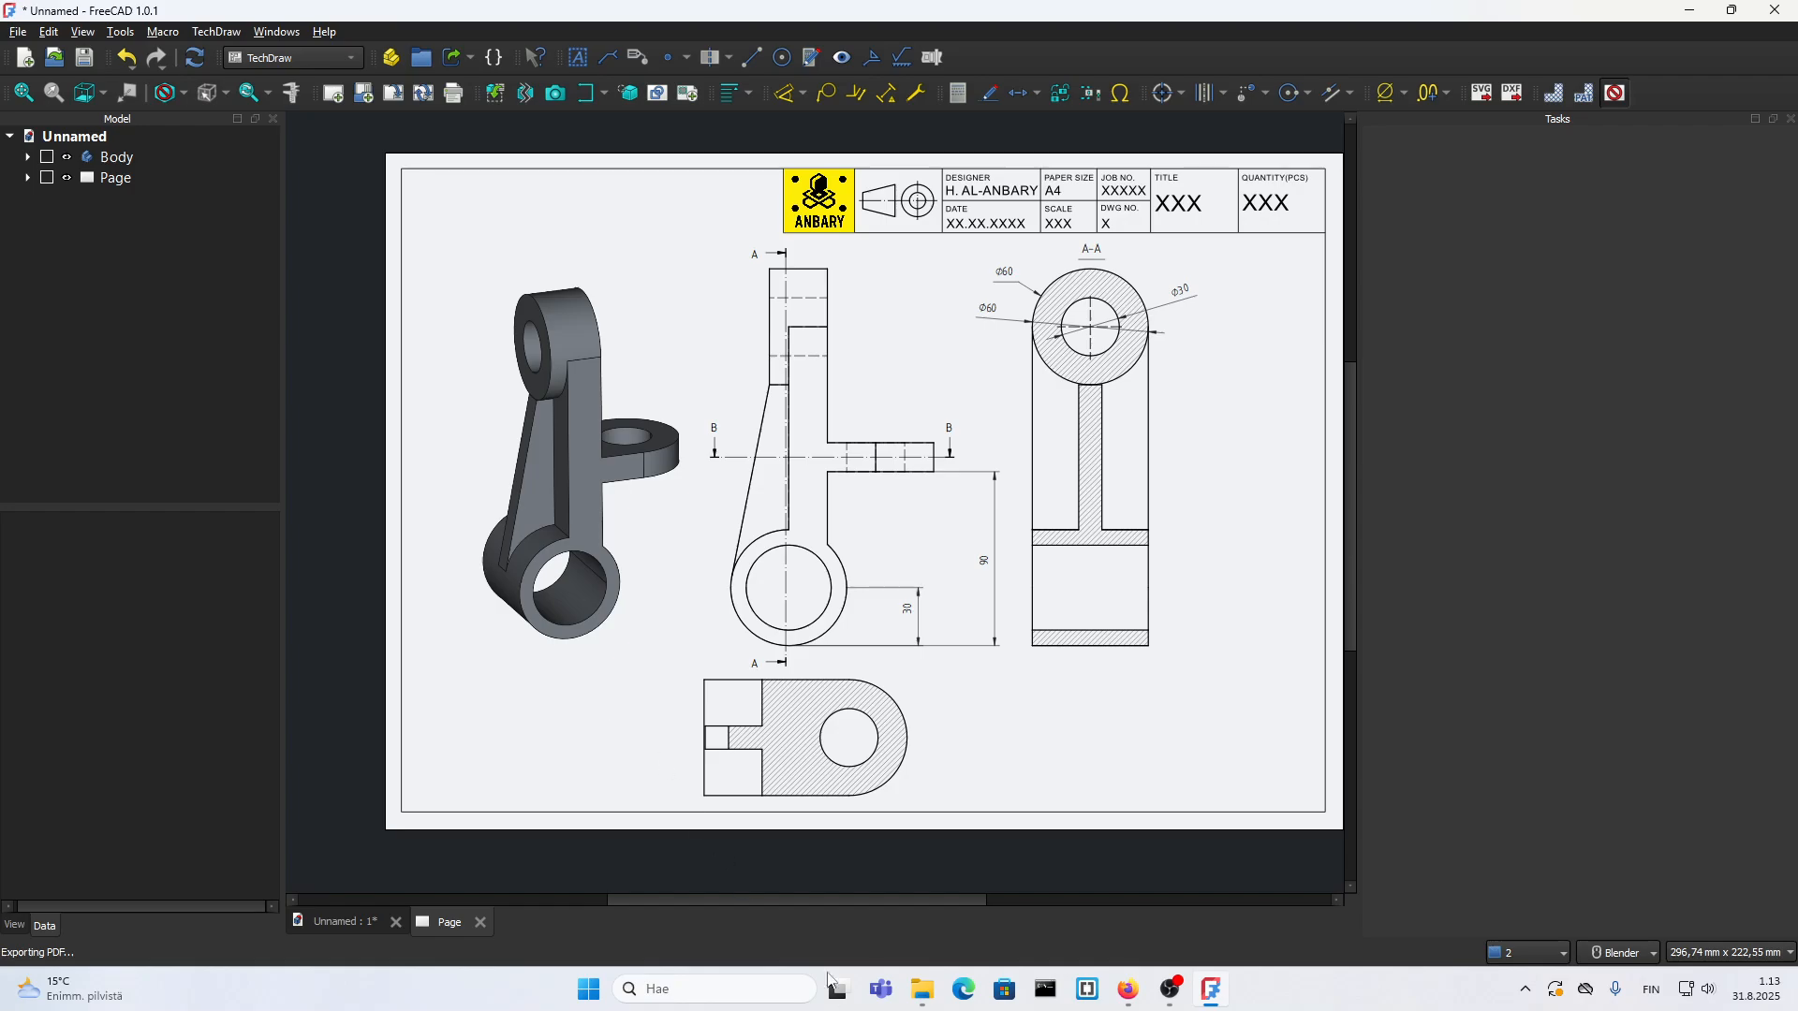
Step: Open the exported FFF.svg from File Explorer in Inkscape
click(924, 993)
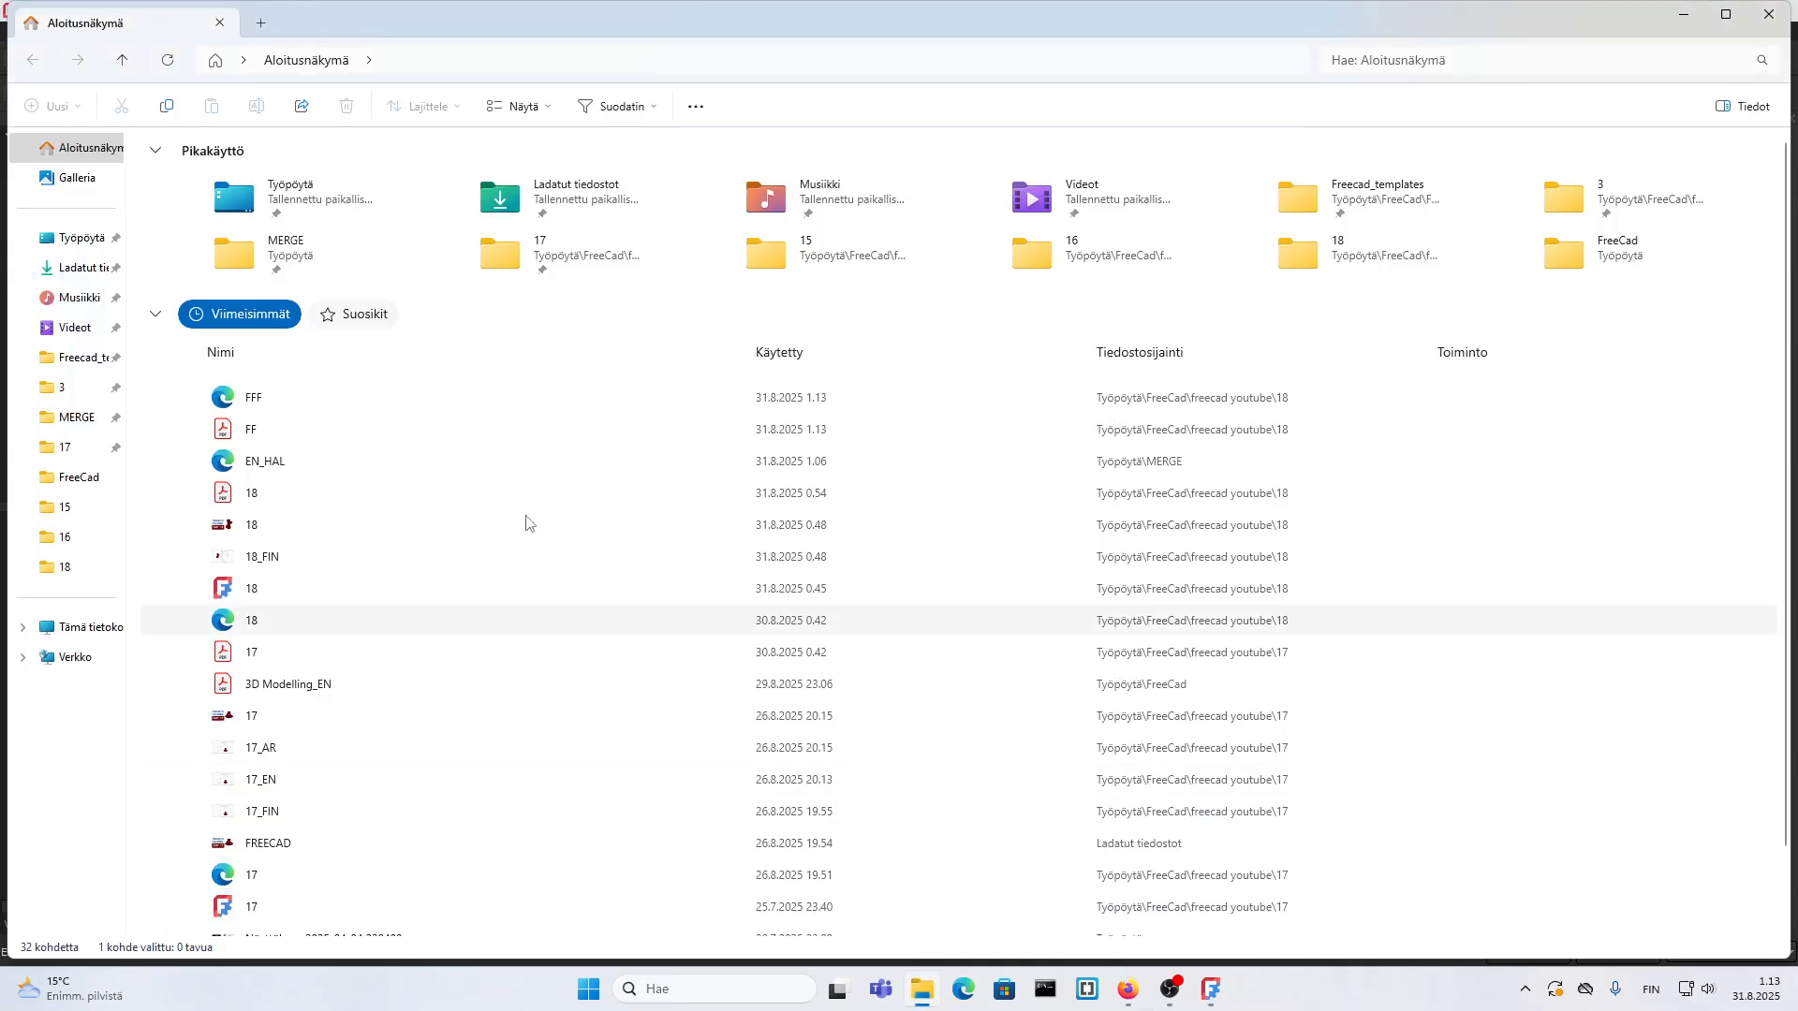
right_click(260, 399)
mouse_move(333, 503)
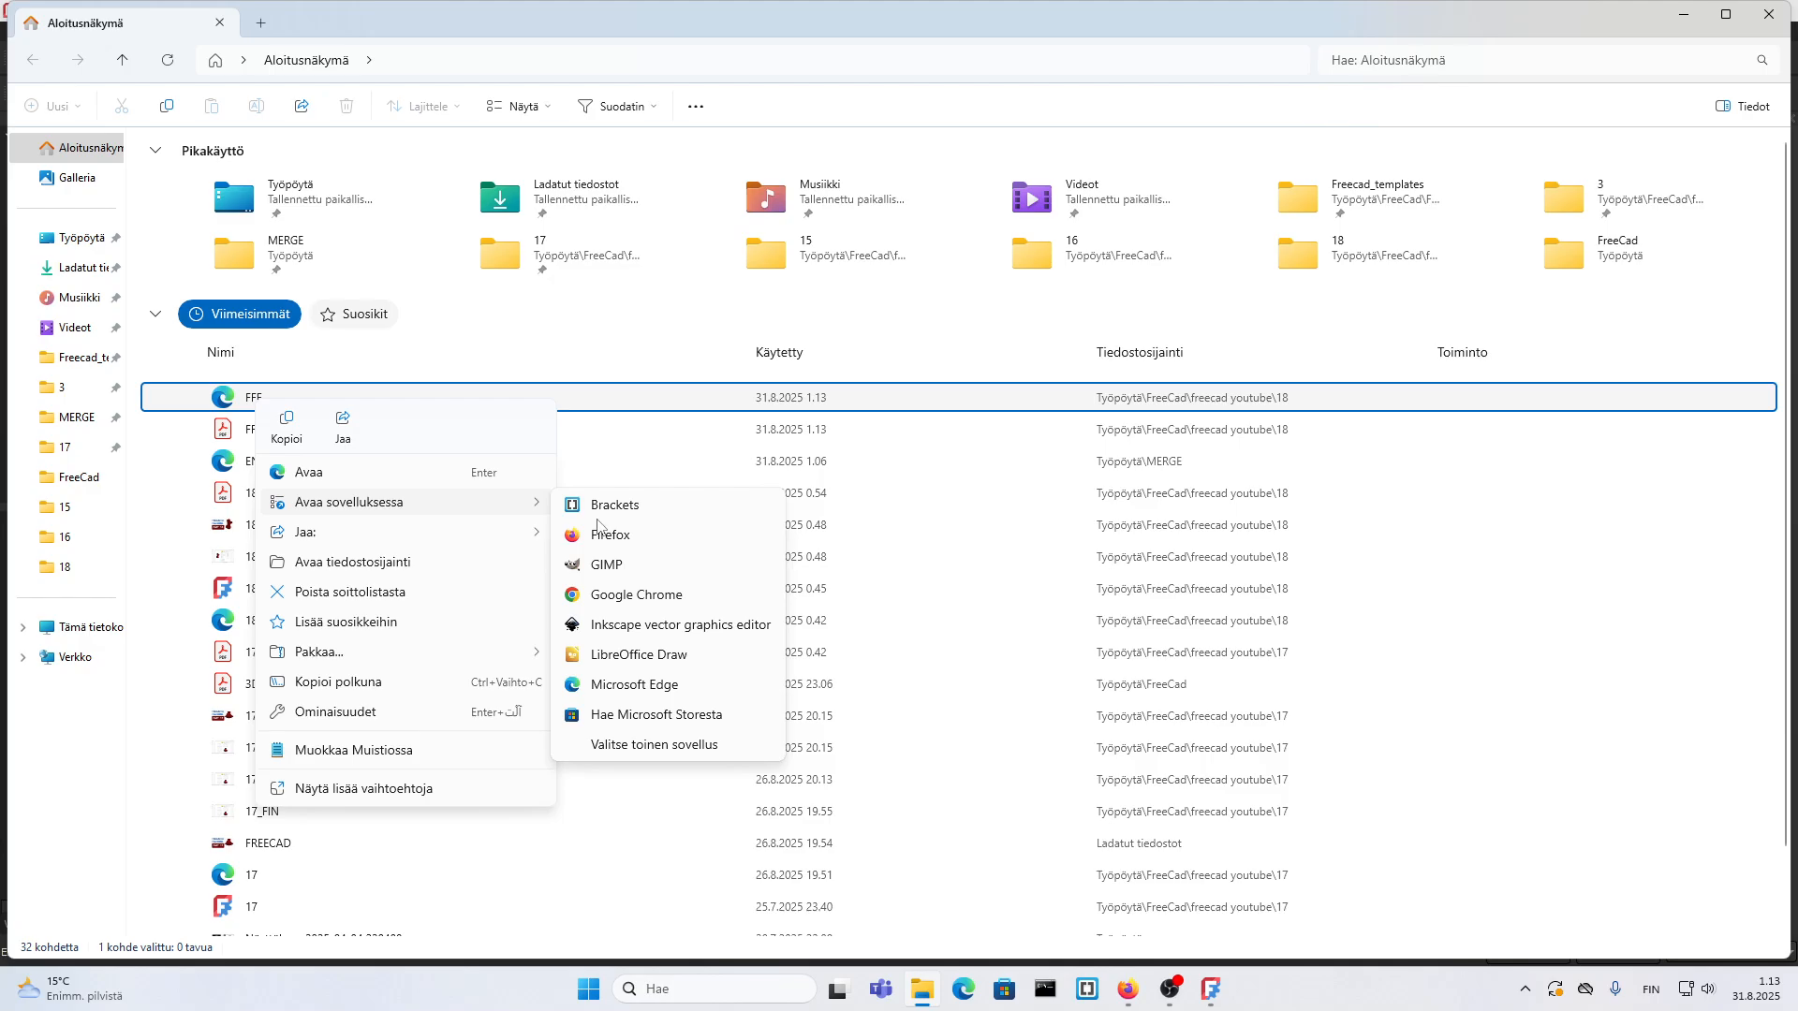
click(625, 625)
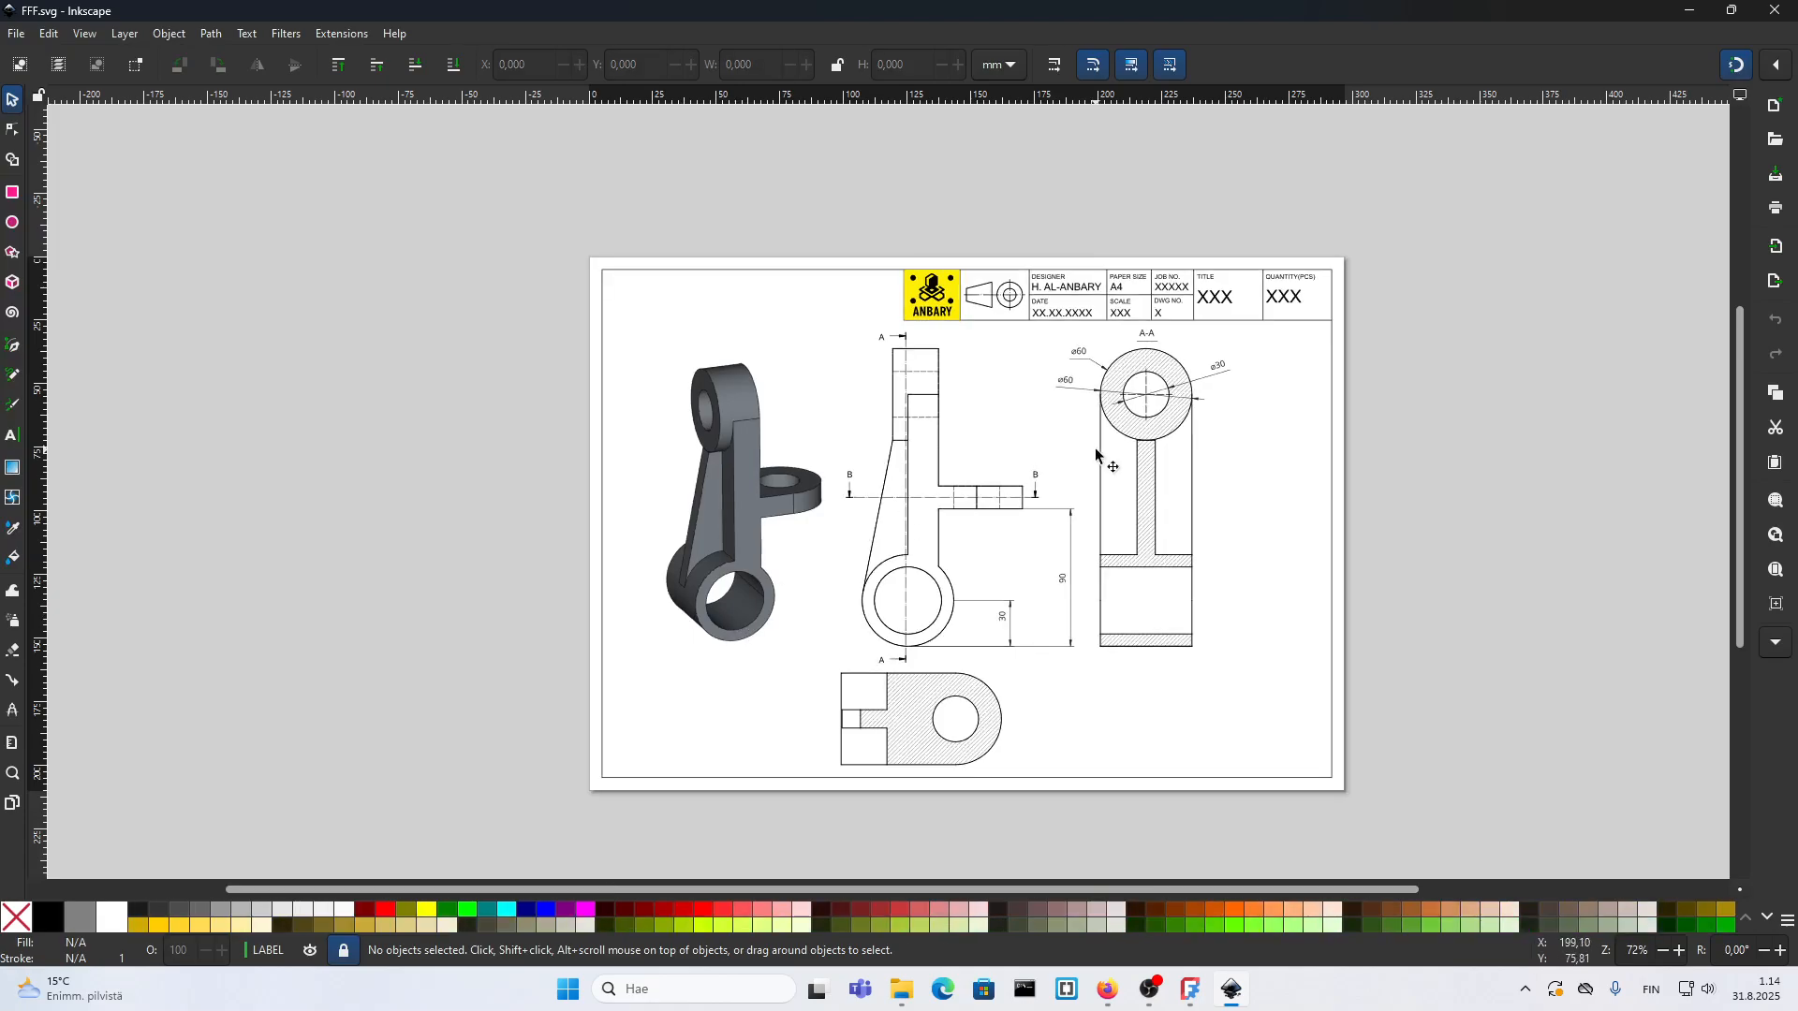
Step: Save the drawing as a PDF named FFF in folder 18, using PDF 1.5 with embedded fonts and 96 dpi rasterization
click(14, 34)
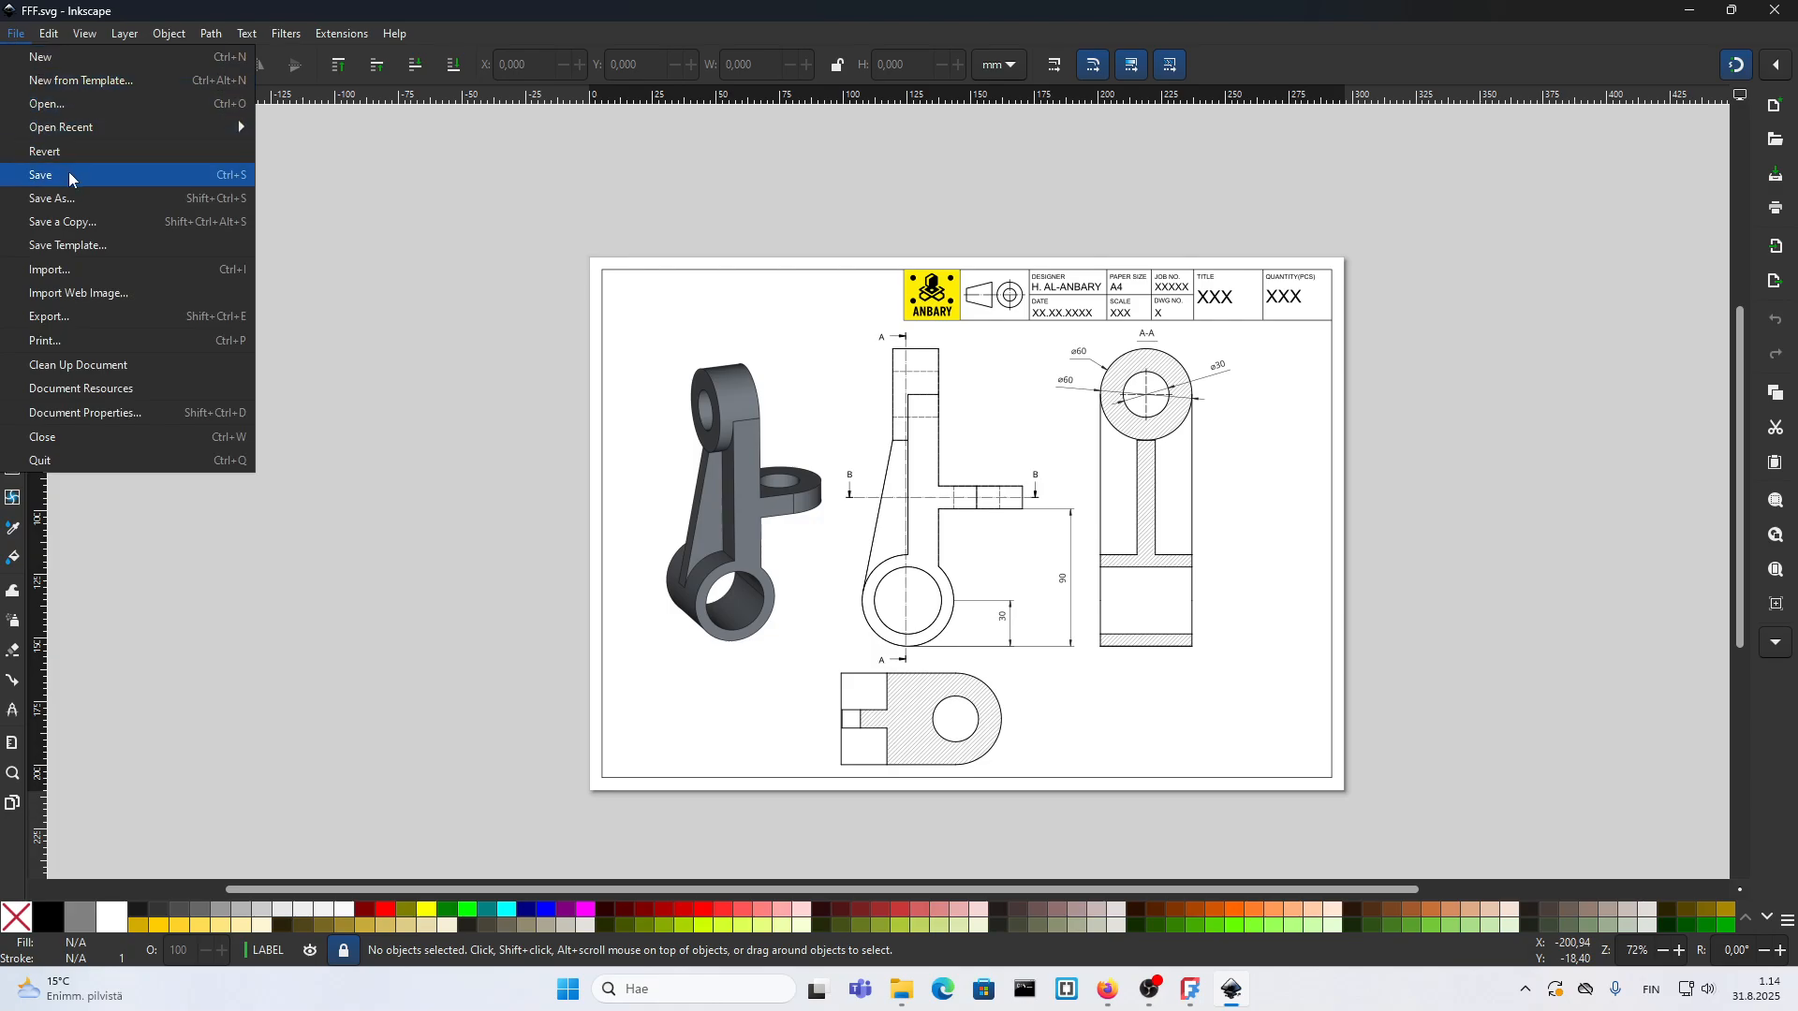
click(71, 200)
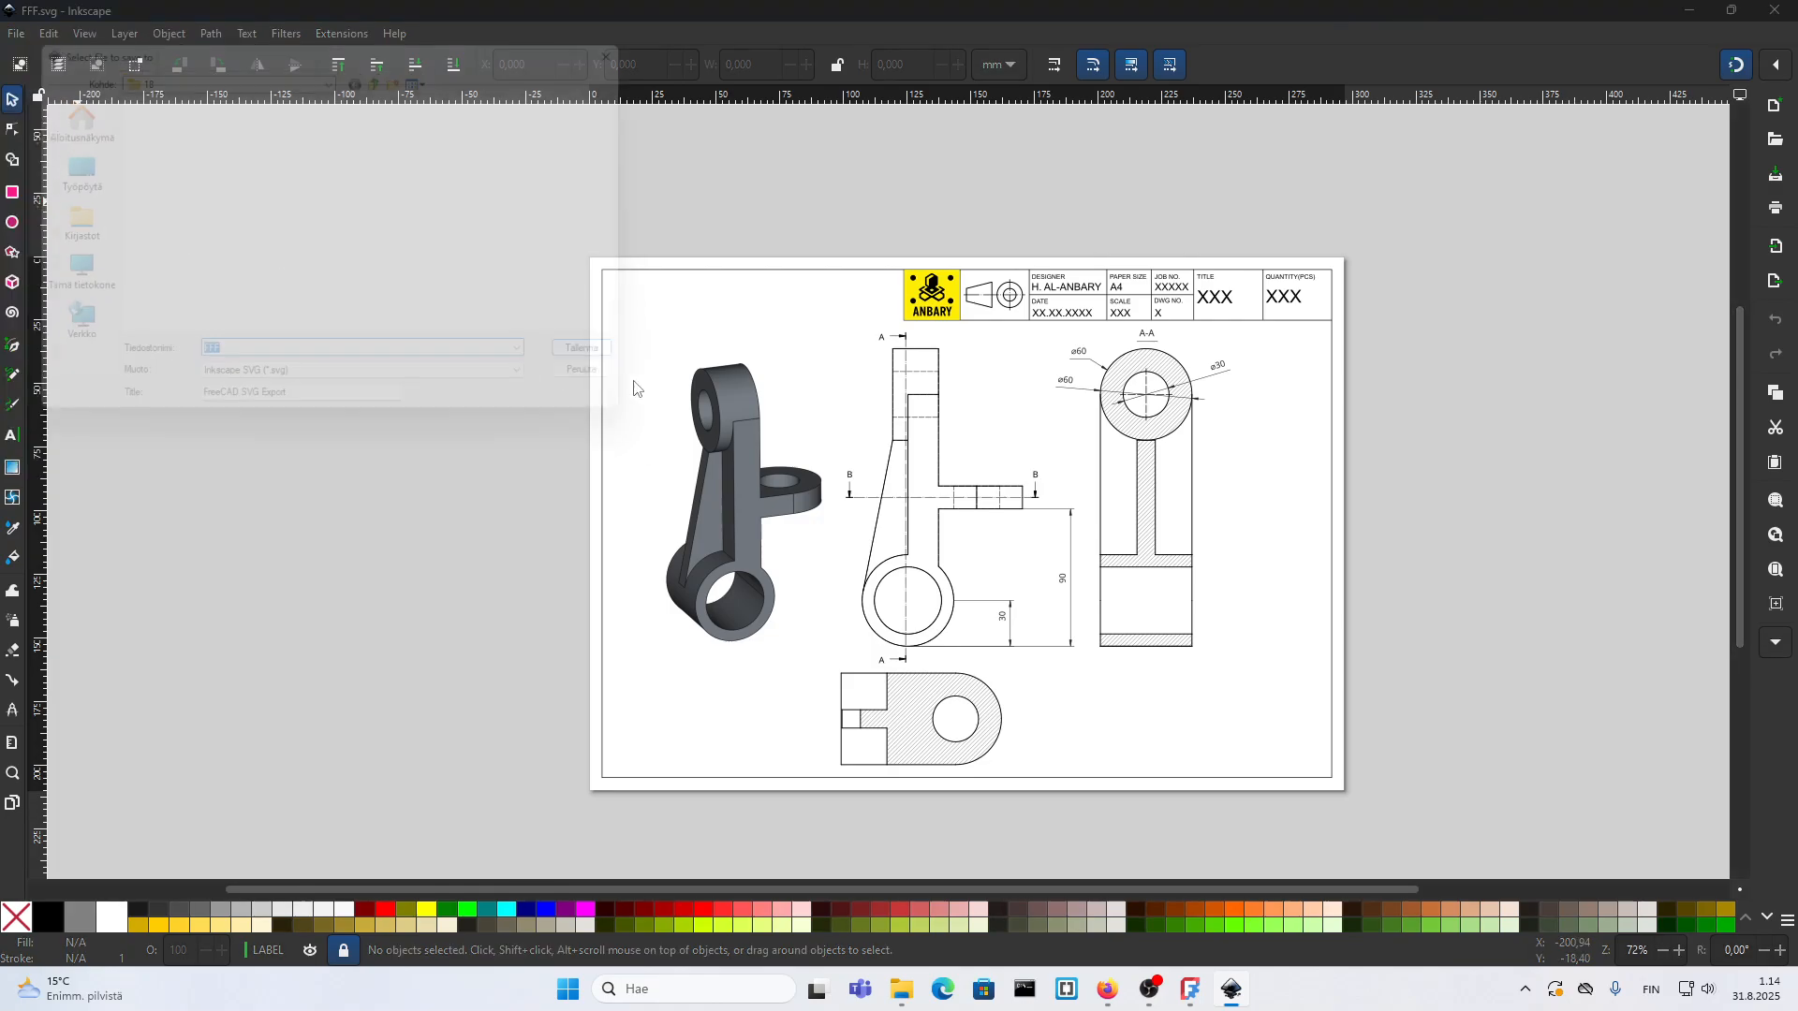
click(375, 393)
click(281, 570)
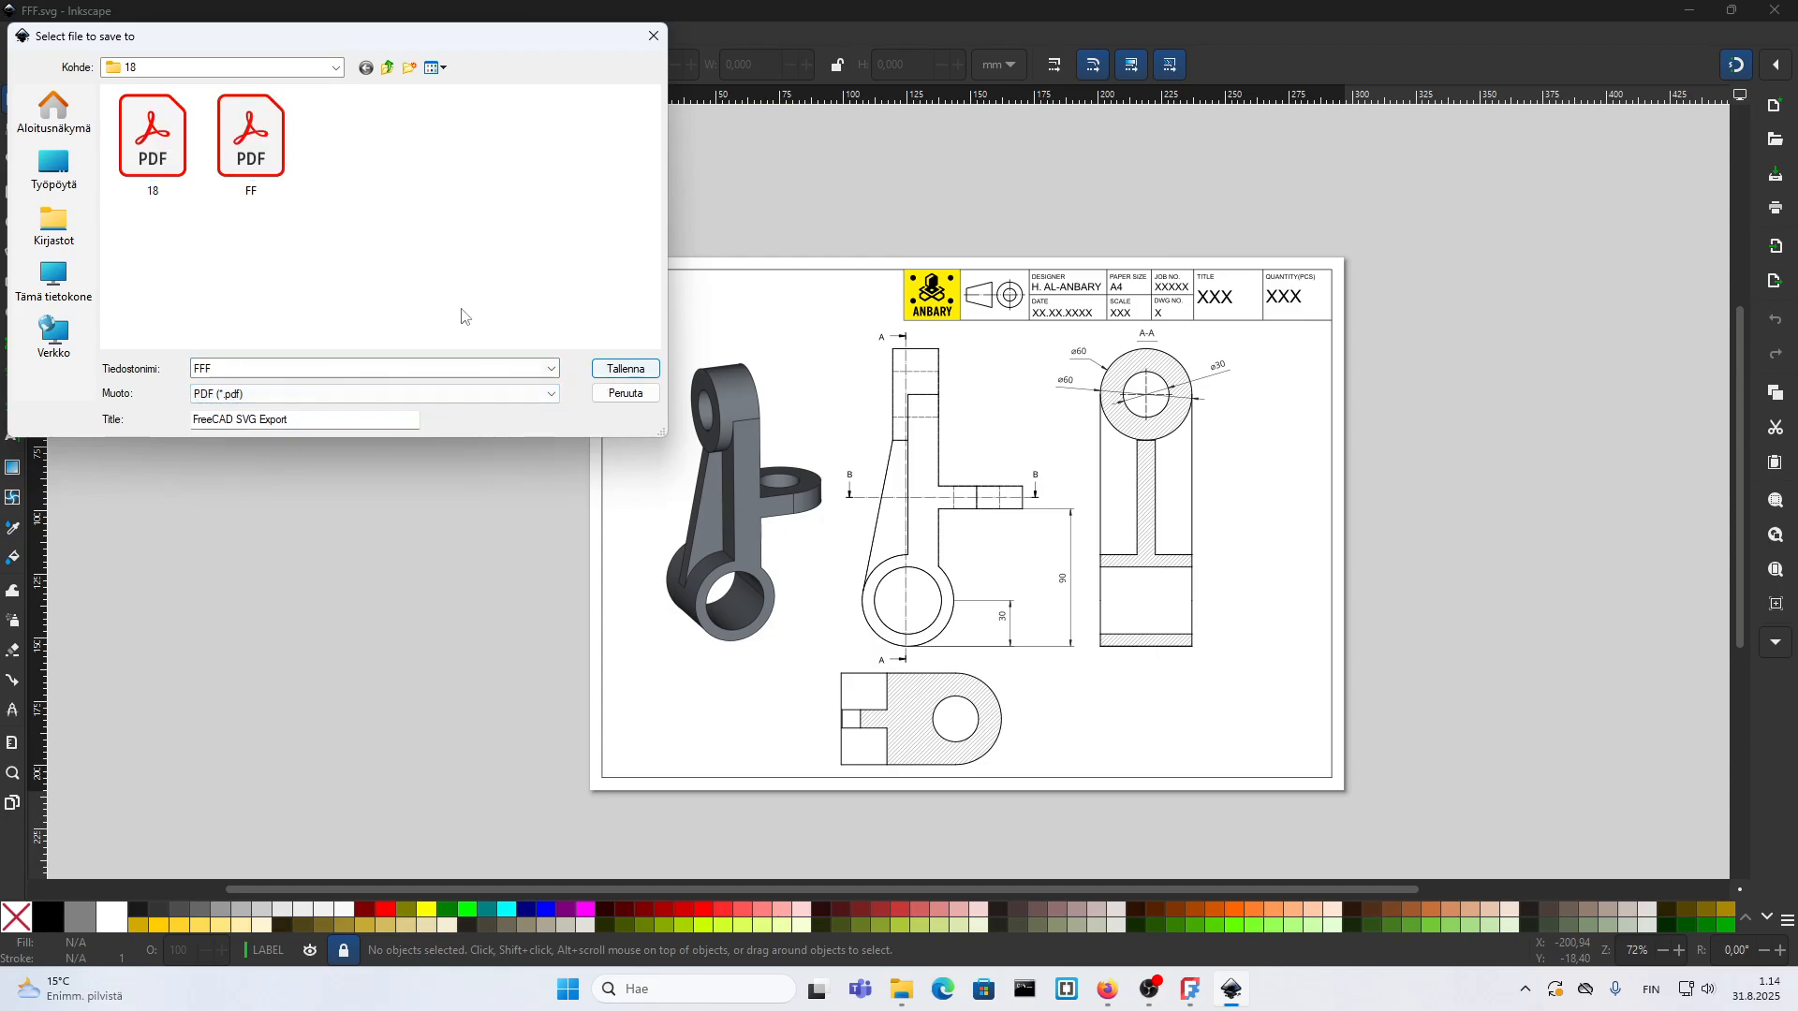
click(625, 369)
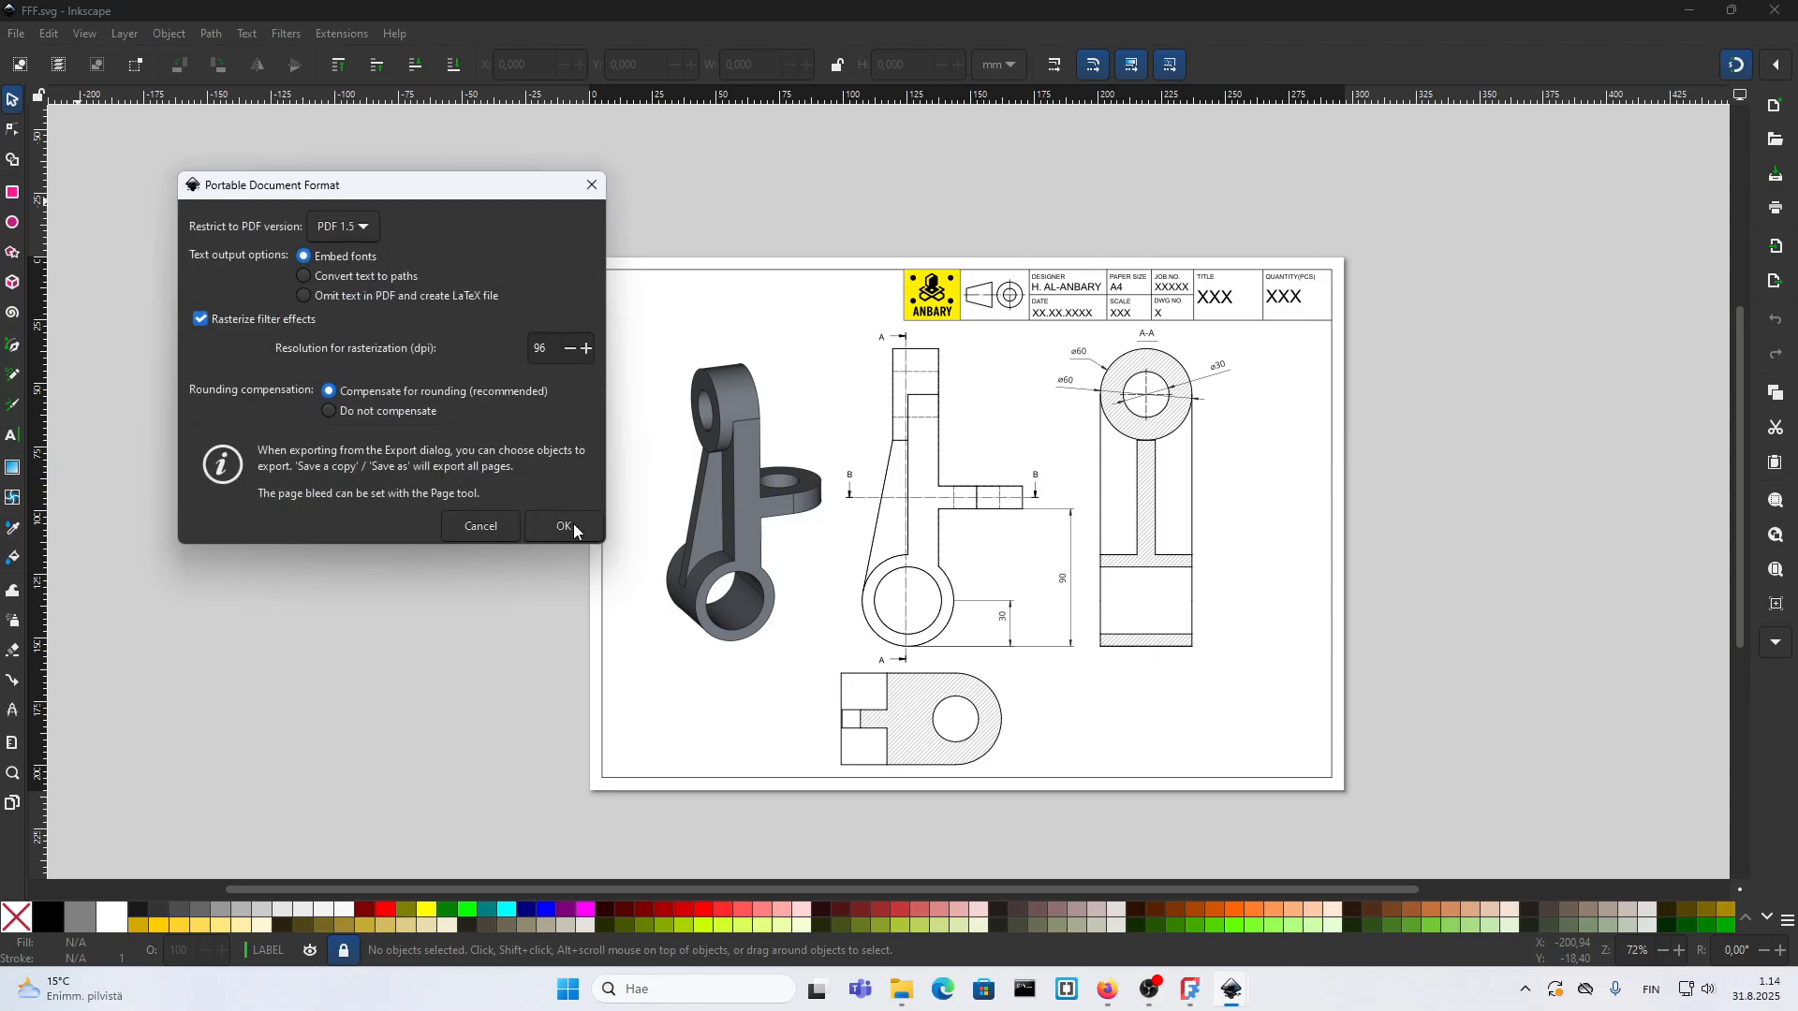
click(565, 527)
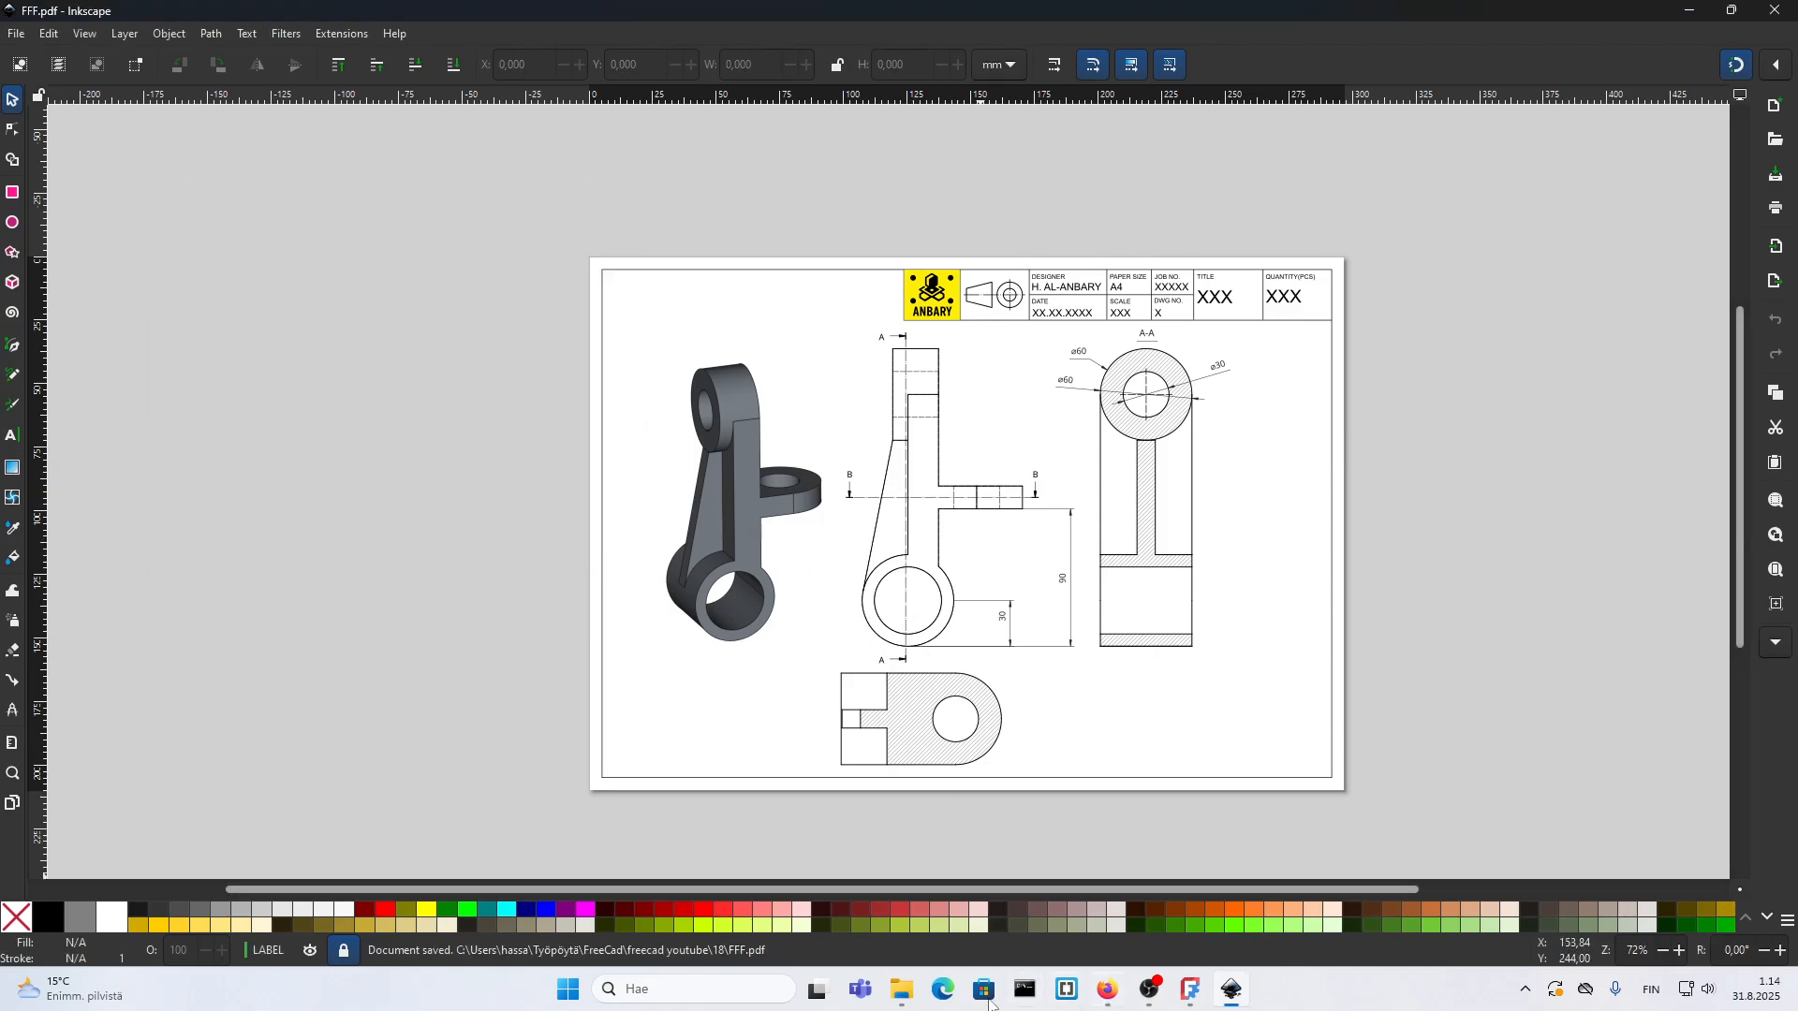
Step: Open the saved FFF.pdf from File Explorer in Acrobat and close the All tools pane to examine the full sheet
click(917, 999)
double_click(248, 408)
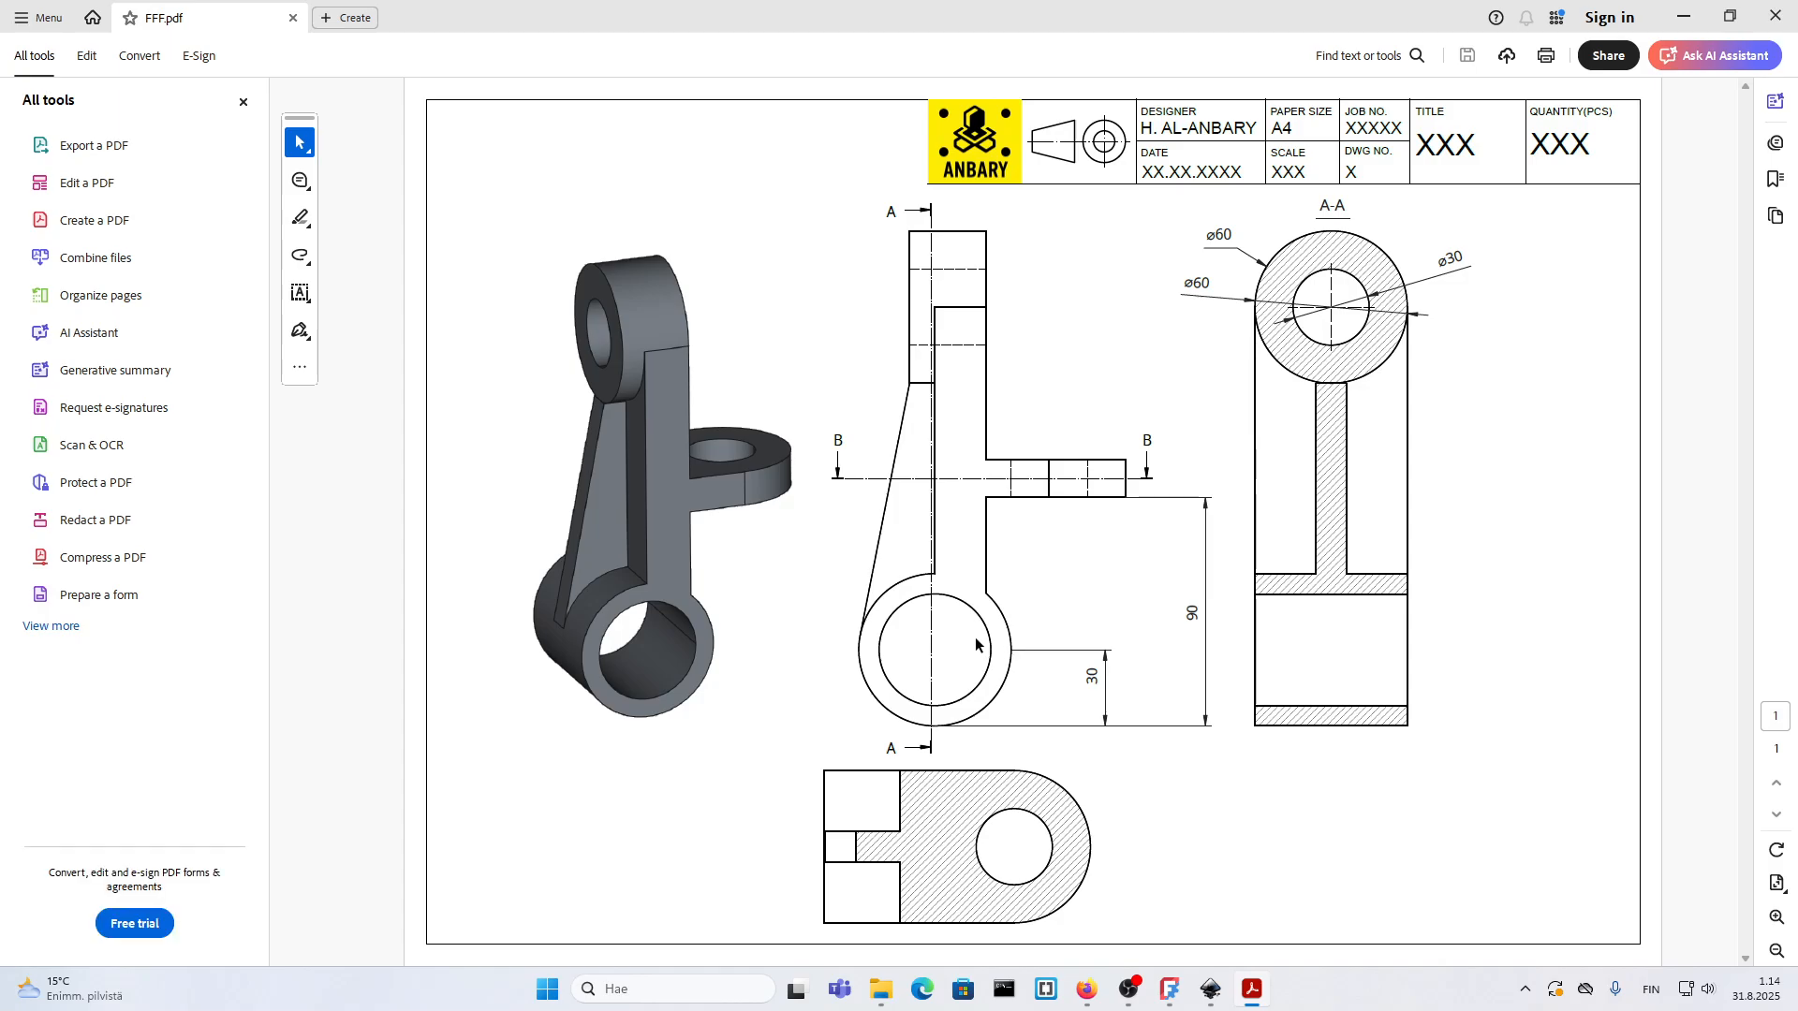
click(239, 107)
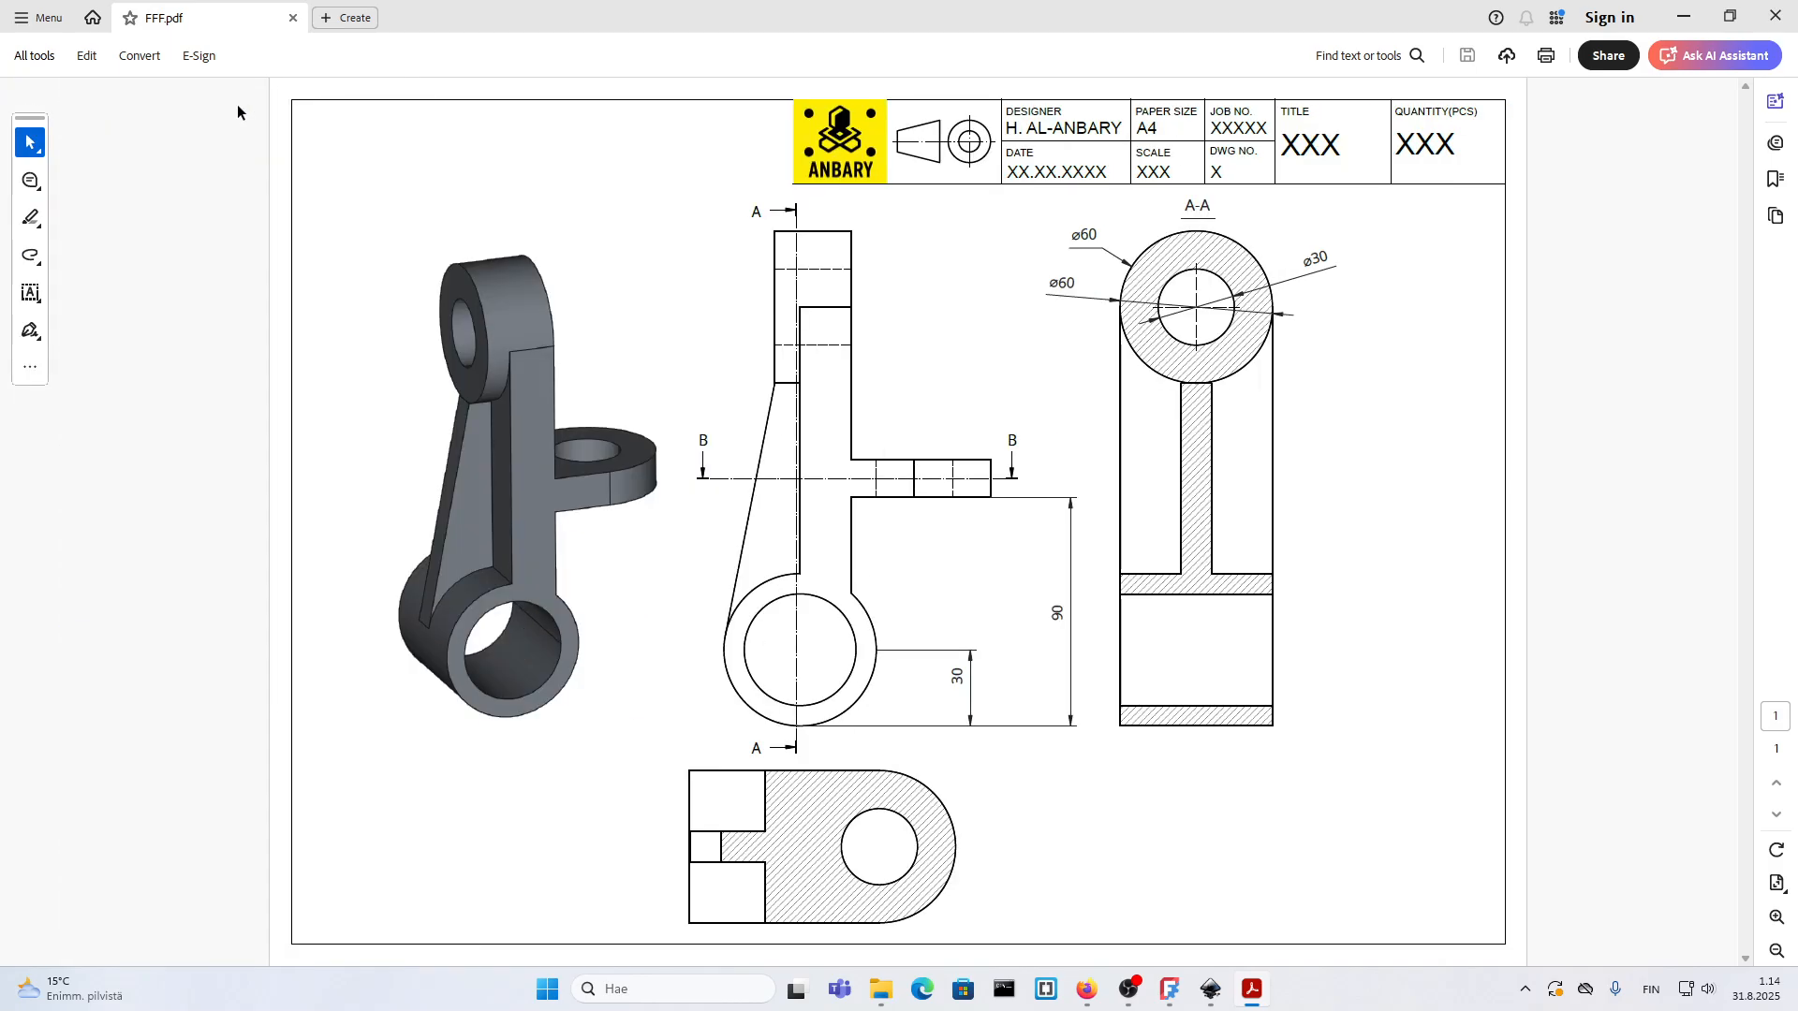